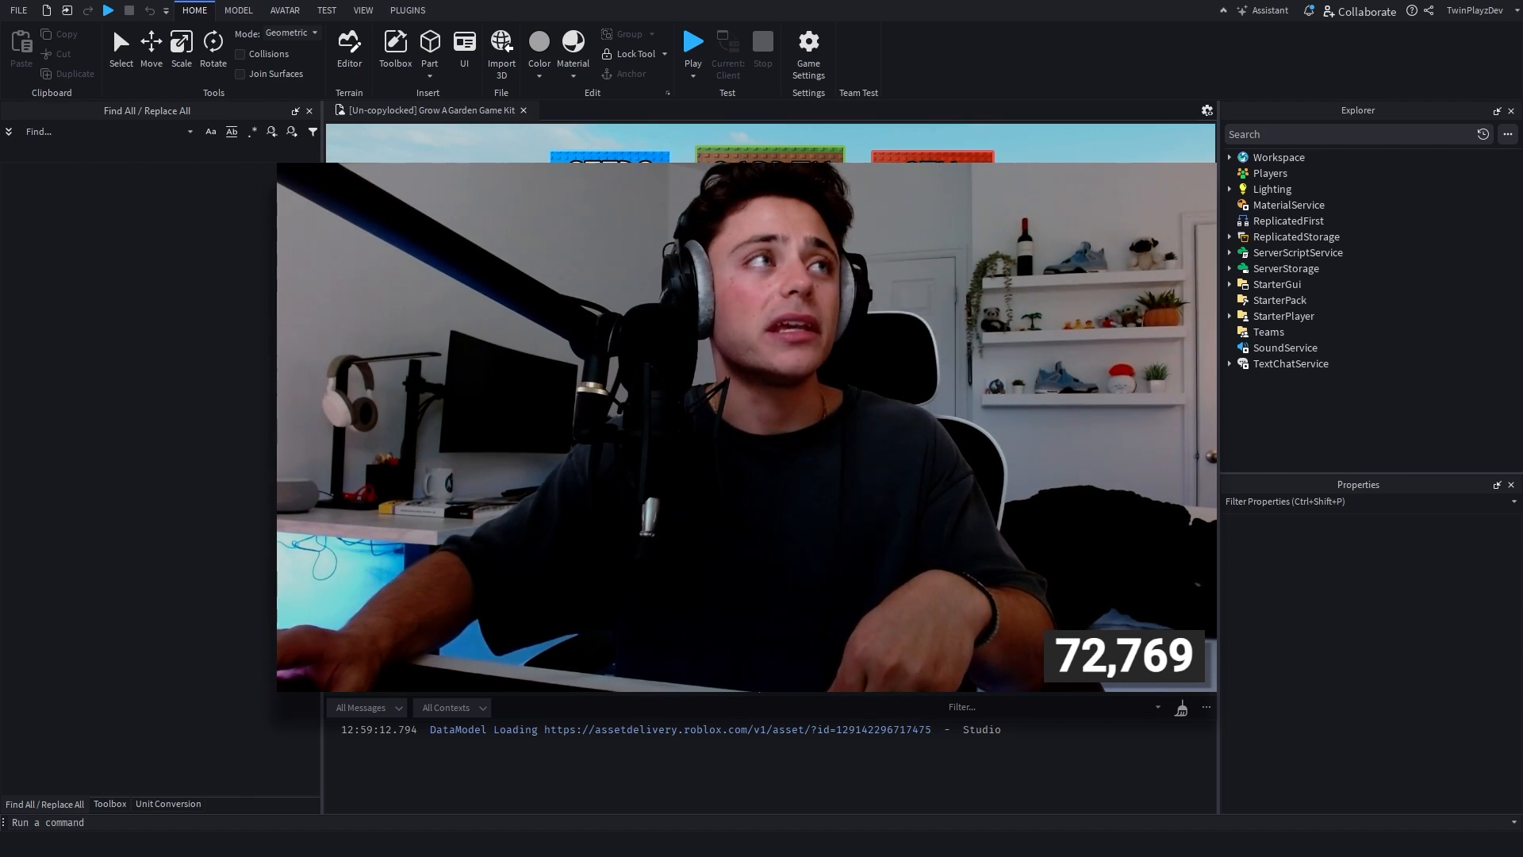
Step: Bring up the YouTube channel with the Grow a Garden game series, list its videos and close the browser window
{"action": "left_click_drag", "start_coordinate": [0, 59], "coordinate": [841, 61]}
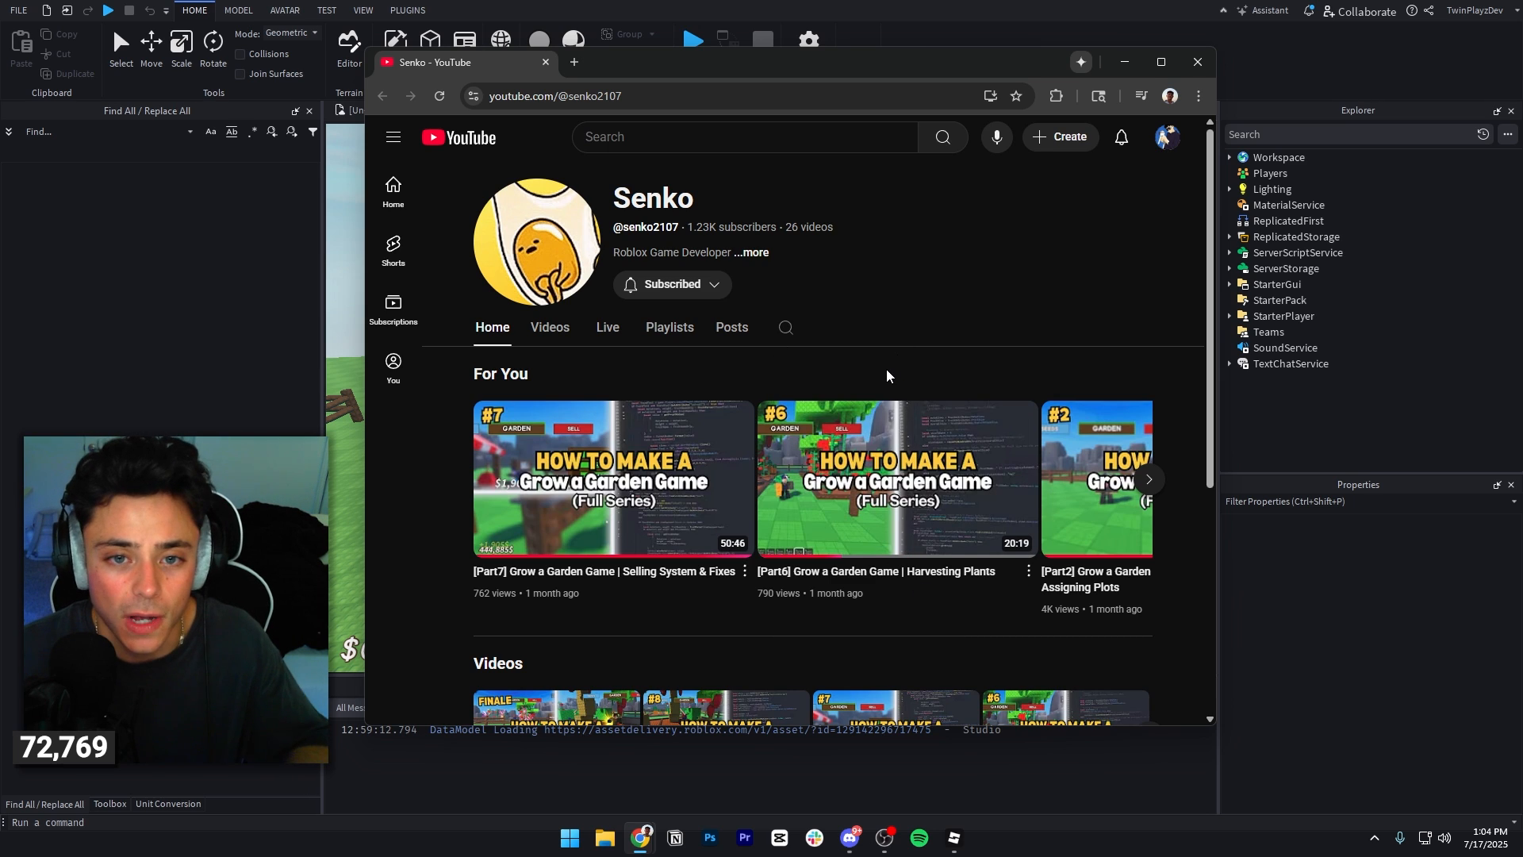
{"action": "left_click", "coordinate": [567, 330]}
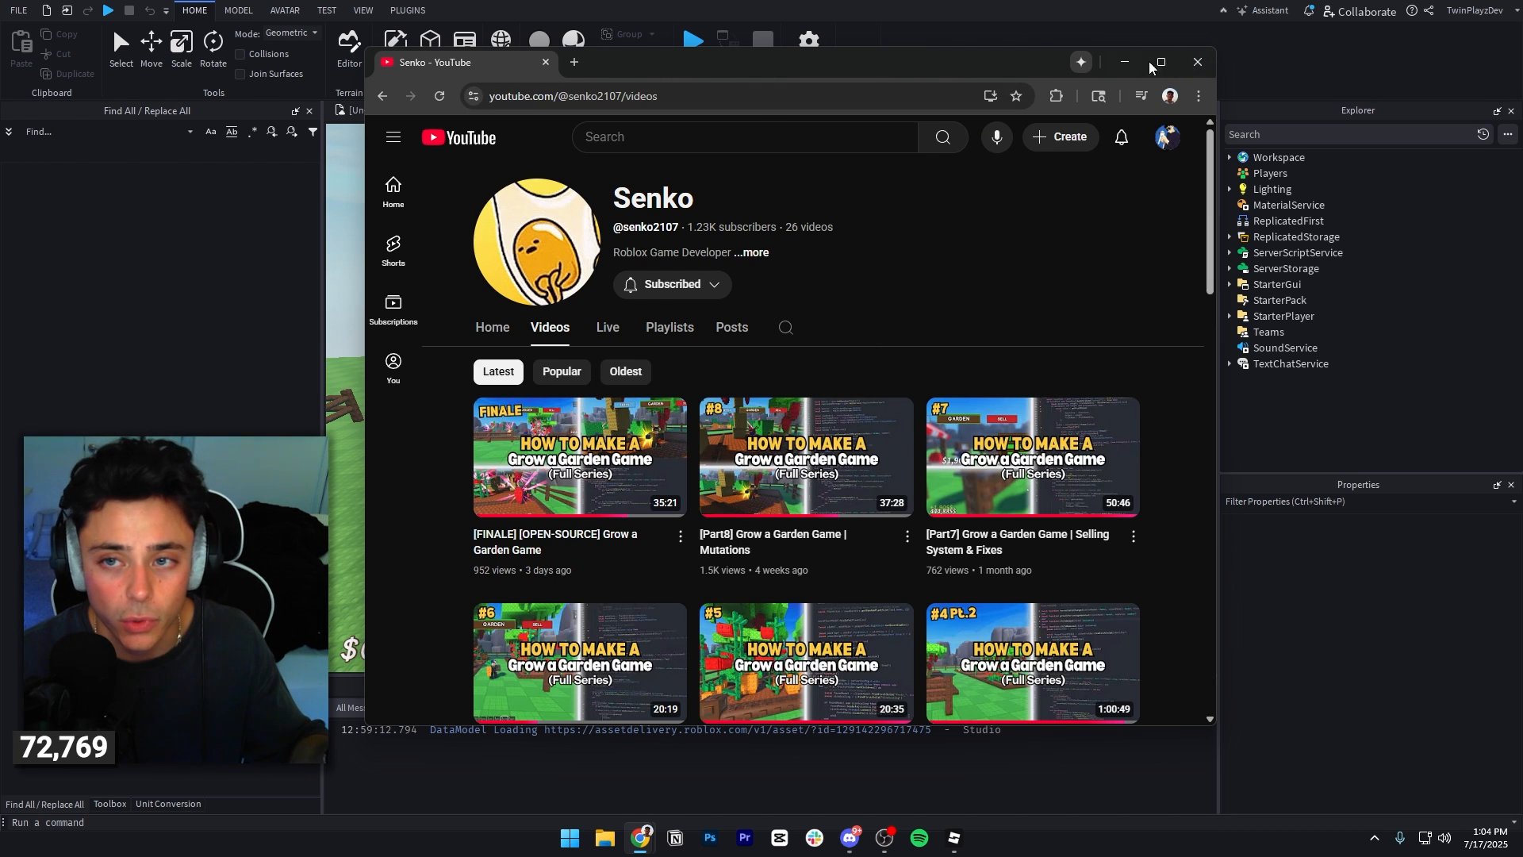
{"action": "left_click", "coordinate": [1197, 63]}
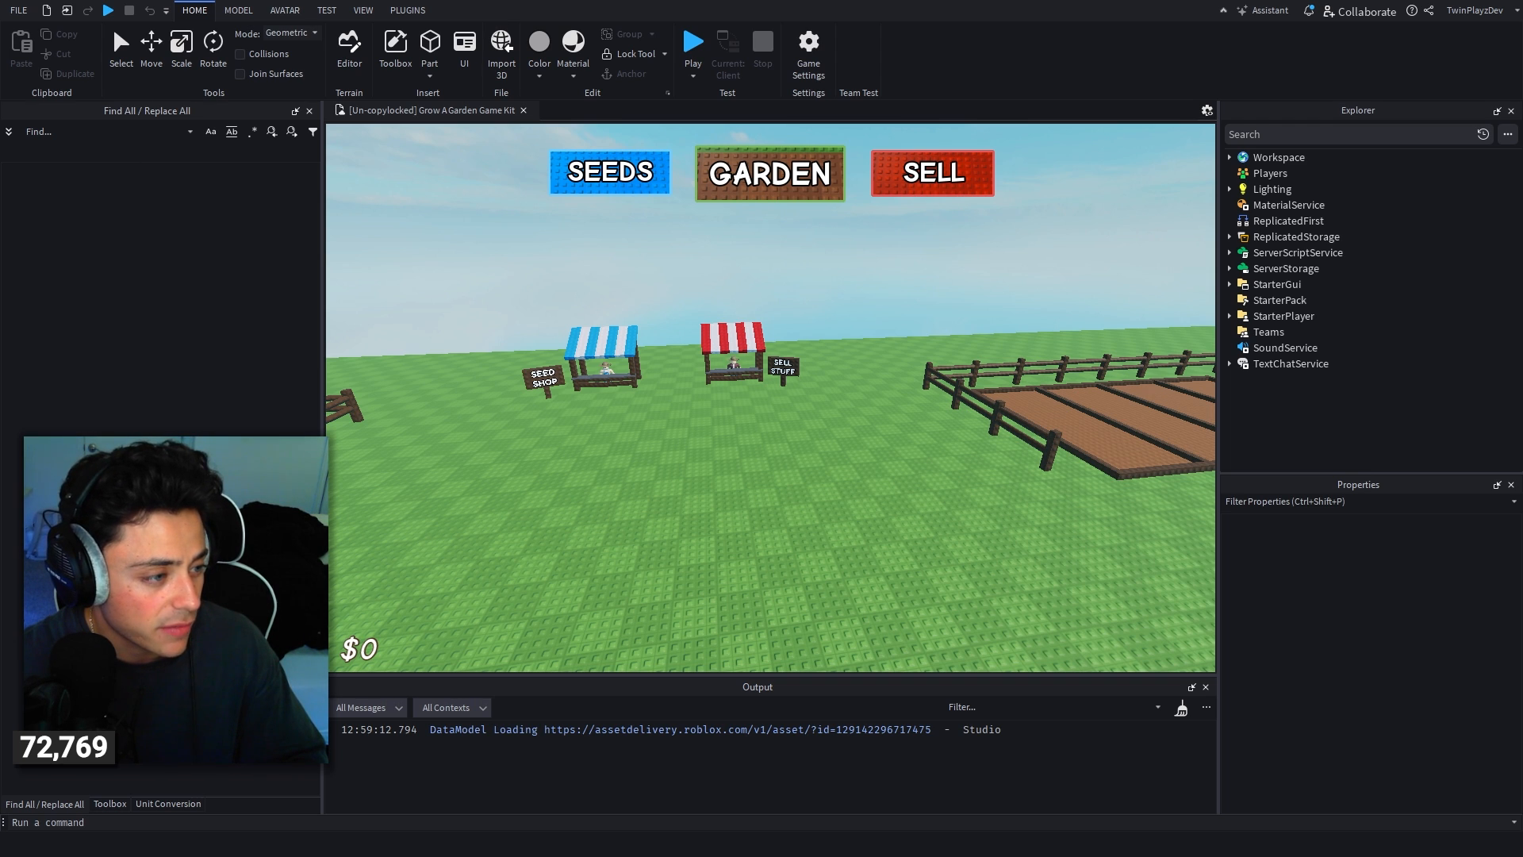
Step: Switch to the Discord community server and review the kit files posted in the gag-kit-updates channel
{"action": "left_click_drag", "start_coordinate": [0, 357], "coordinate": [857, 60]}
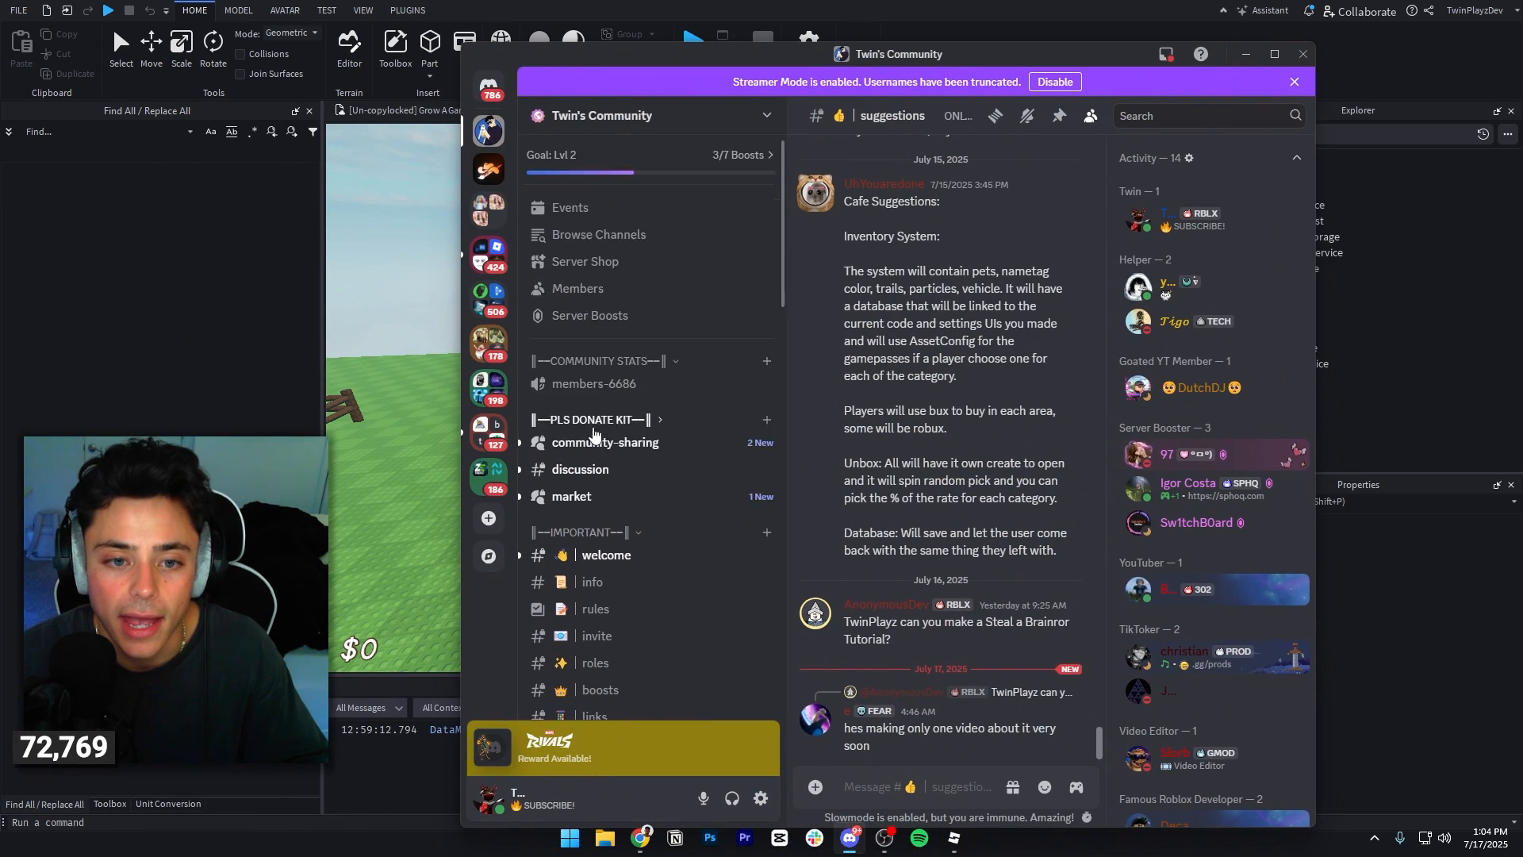
{"action": "scroll", "coordinate": [593, 433], "scroll_direction": "down", "scroll_amount": 10}
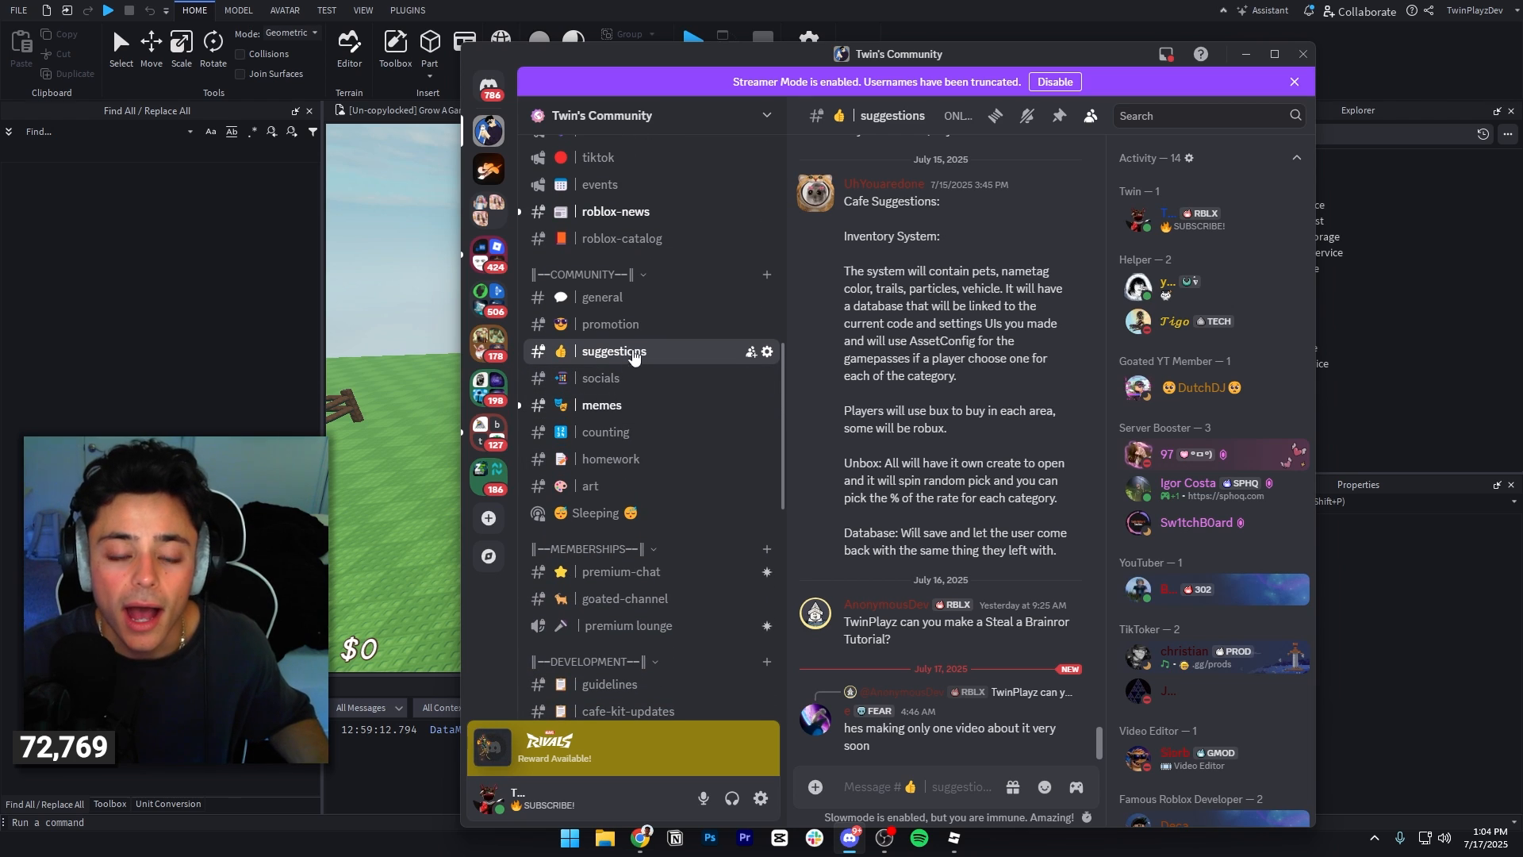
{"action": "scroll", "coordinate": [629, 341], "scroll_direction": "down", "scroll_amount": 2}
{"action": "scroll", "coordinate": [671, 524], "scroll_direction": "up", "scroll_amount": 7}
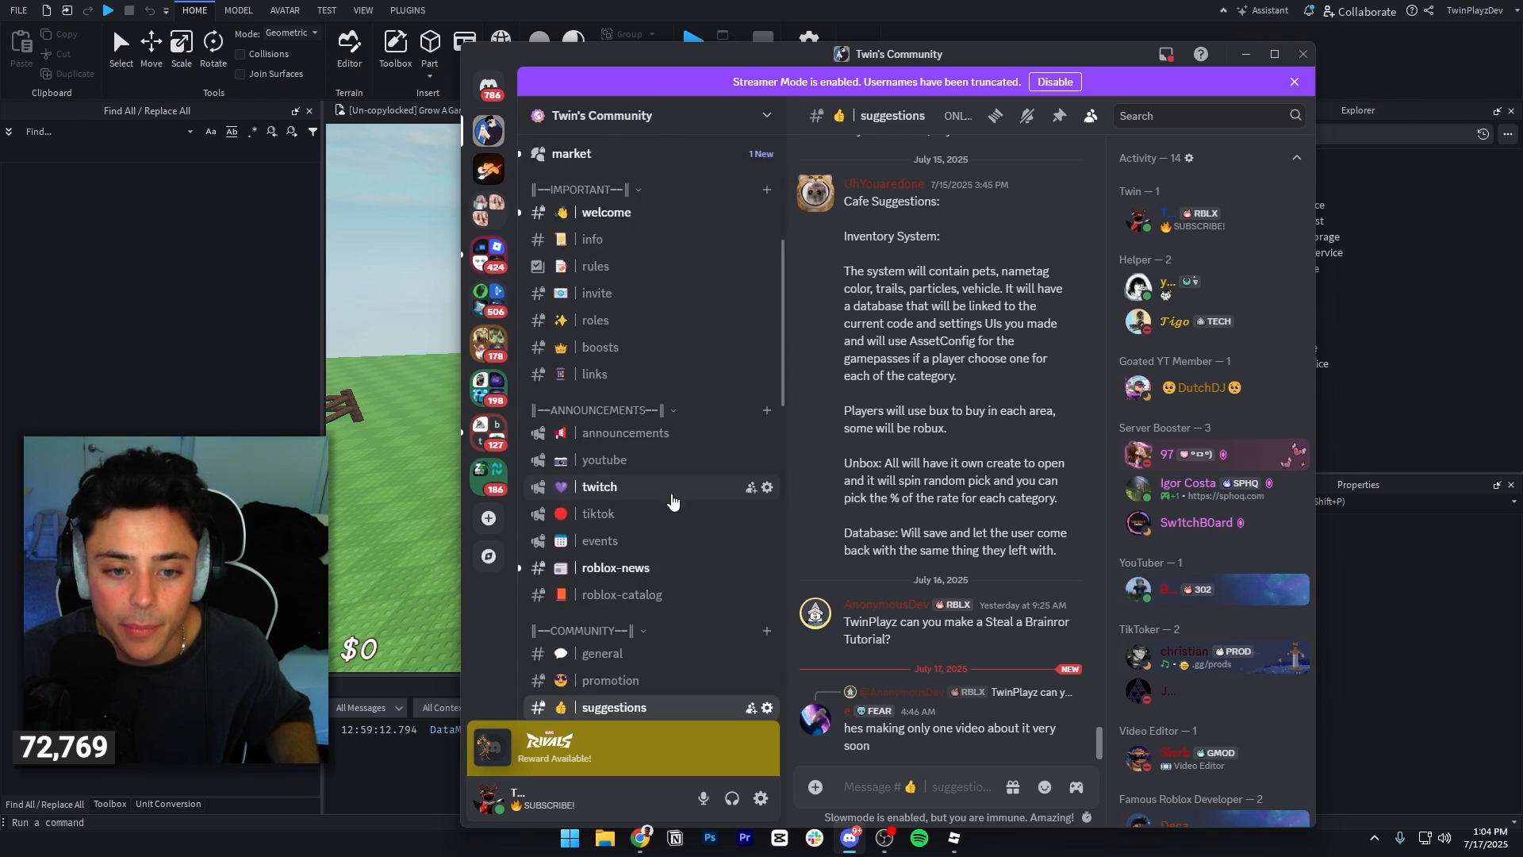
{"action": "scroll", "coordinate": [655, 587], "scroll_direction": "down", "scroll_amount": 6}
{"action": "scroll", "coordinate": [656, 588], "scroll_direction": "down", "scroll_amount": 2}
{"action": "left_click", "coordinate": [645, 508]}
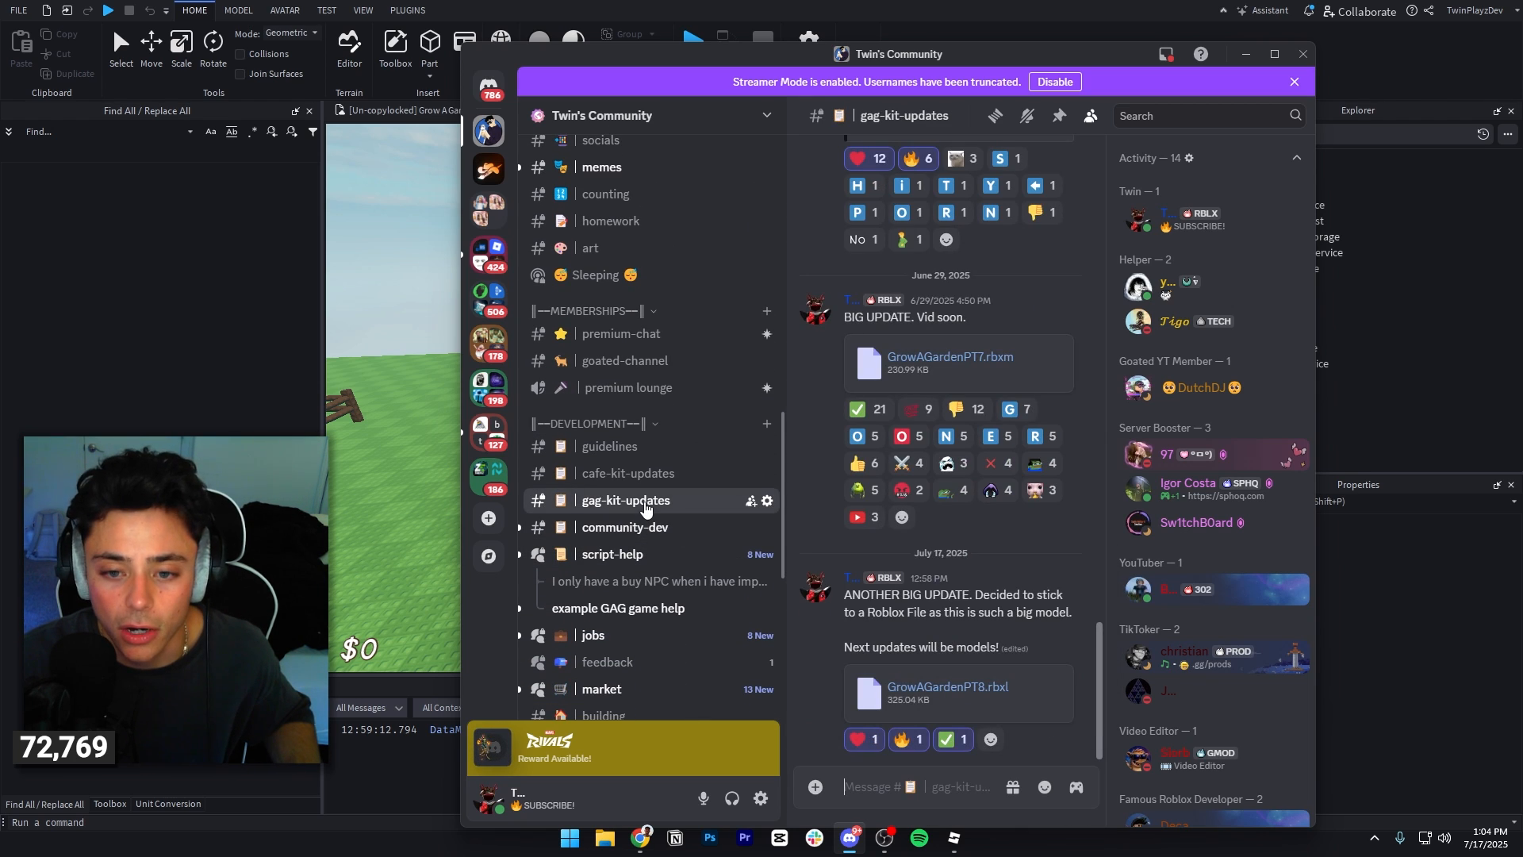
{"action": "scroll", "coordinate": [960, 657], "scroll_direction": "up", "scroll_amount": 8}
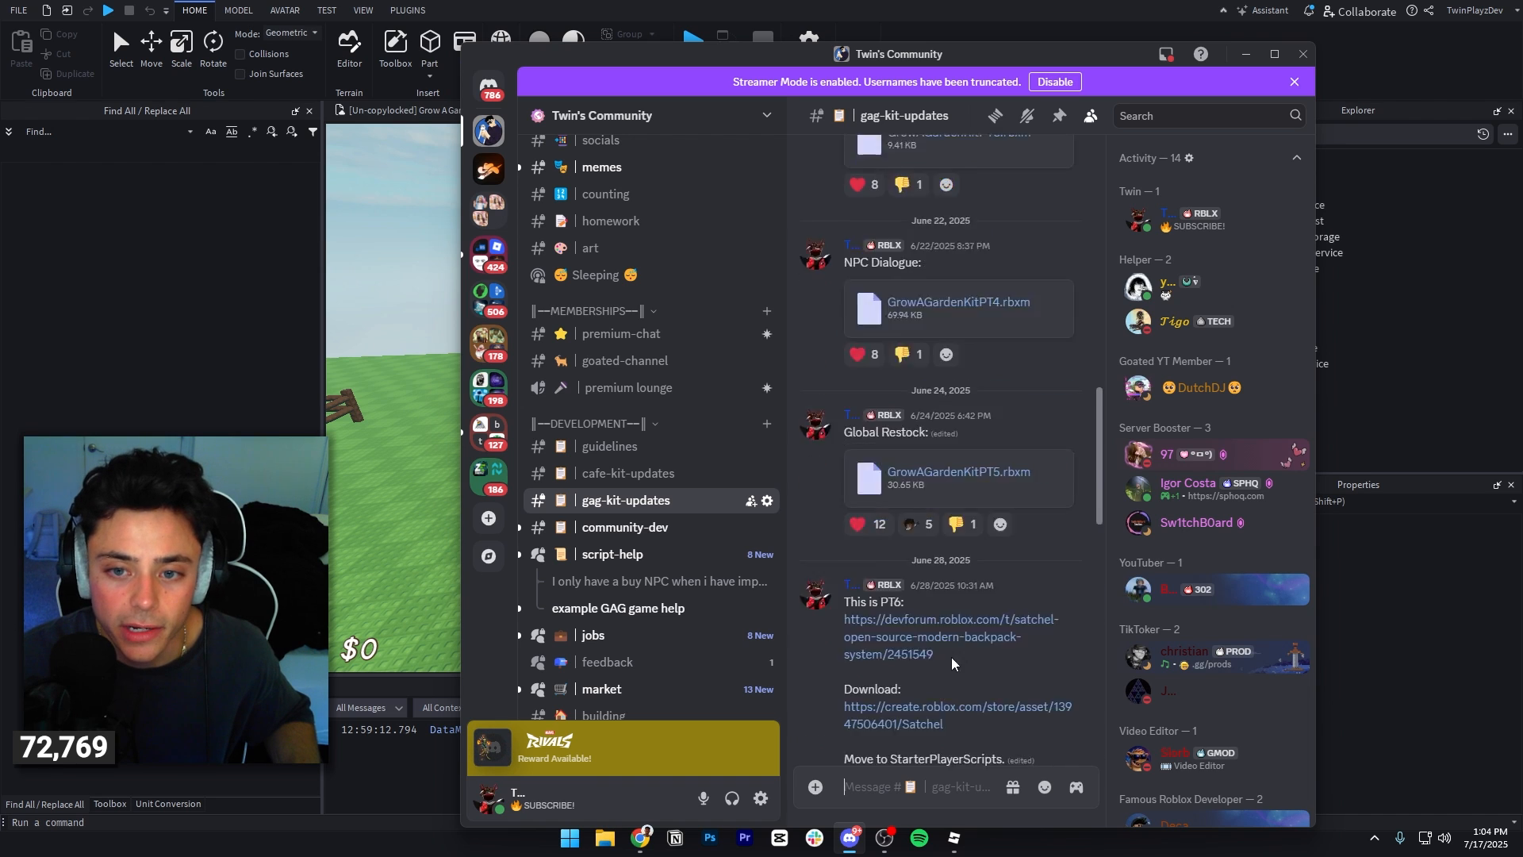
{"action": "scroll", "coordinate": [916, 397], "scroll_direction": "down", "scroll_amount": 8}
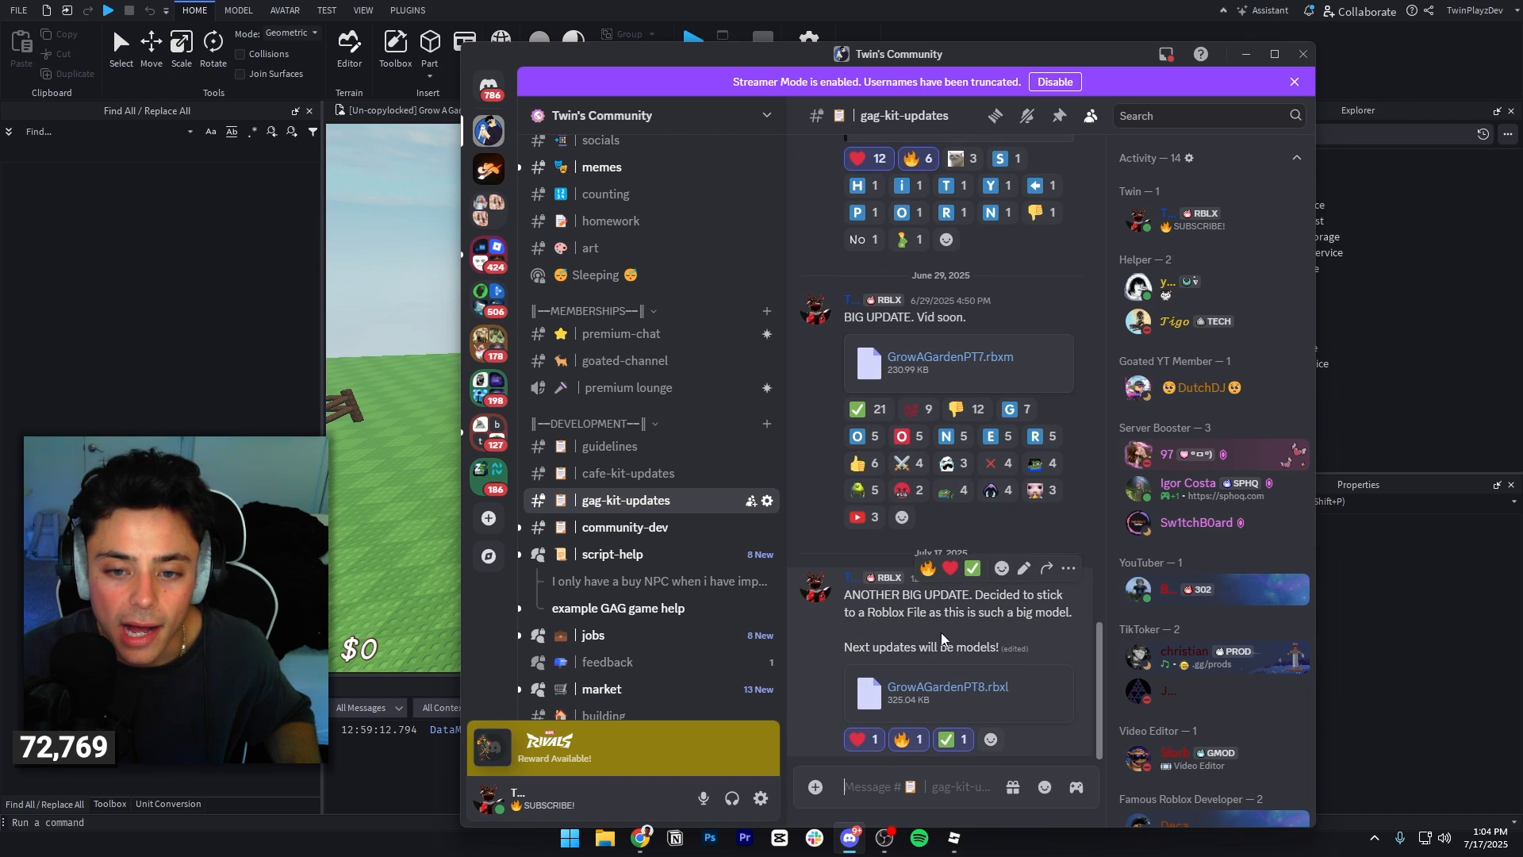
{"action": "left_click_drag", "start_coordinate": [778, 52], "coordinate": [0, 172]}
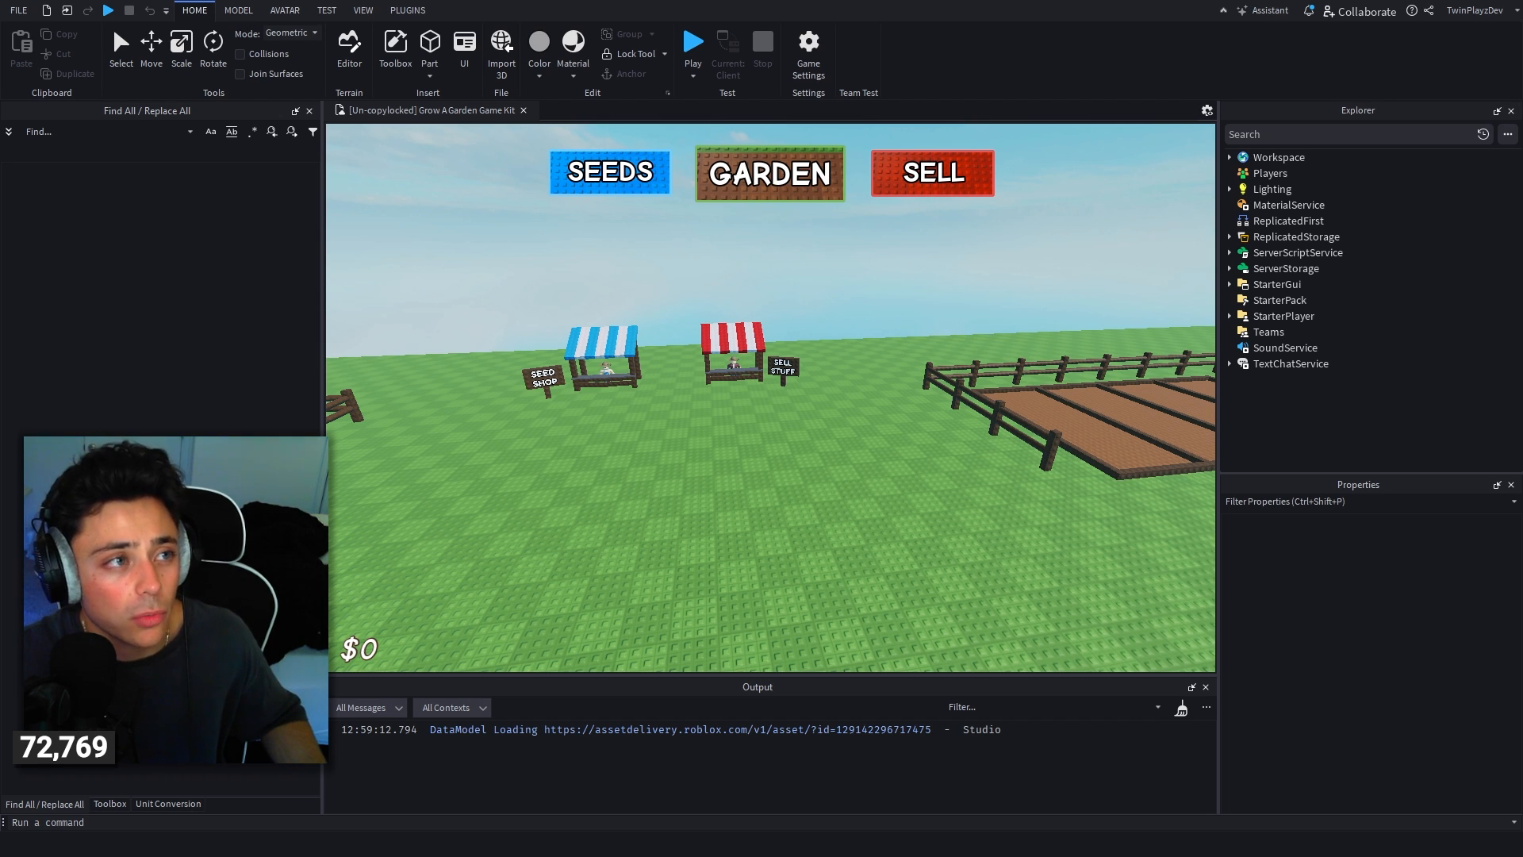
Step: On the Roblox website, open the [Un-copylocked] Grow A Garden Game Kit experience page from the creator's profile and view its available options
{"action": "left_click_drag", "start_coordinate": [0, 107], "coordinate": [994, 103]}
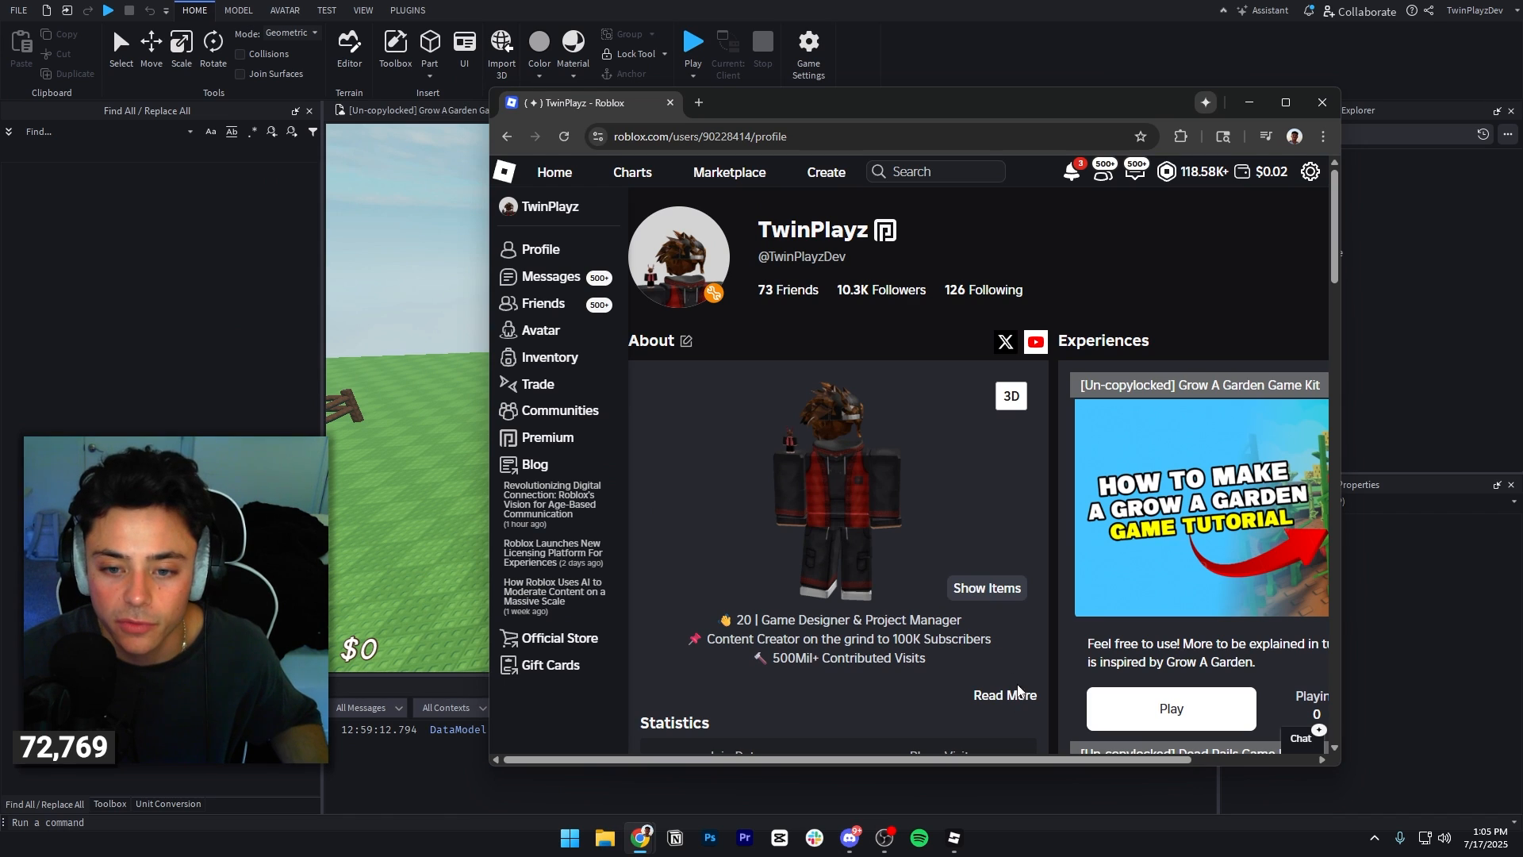
{"action": "left_click_drag", "start_coordinate": [1011, 760], "coordinate": [1134, 760]}
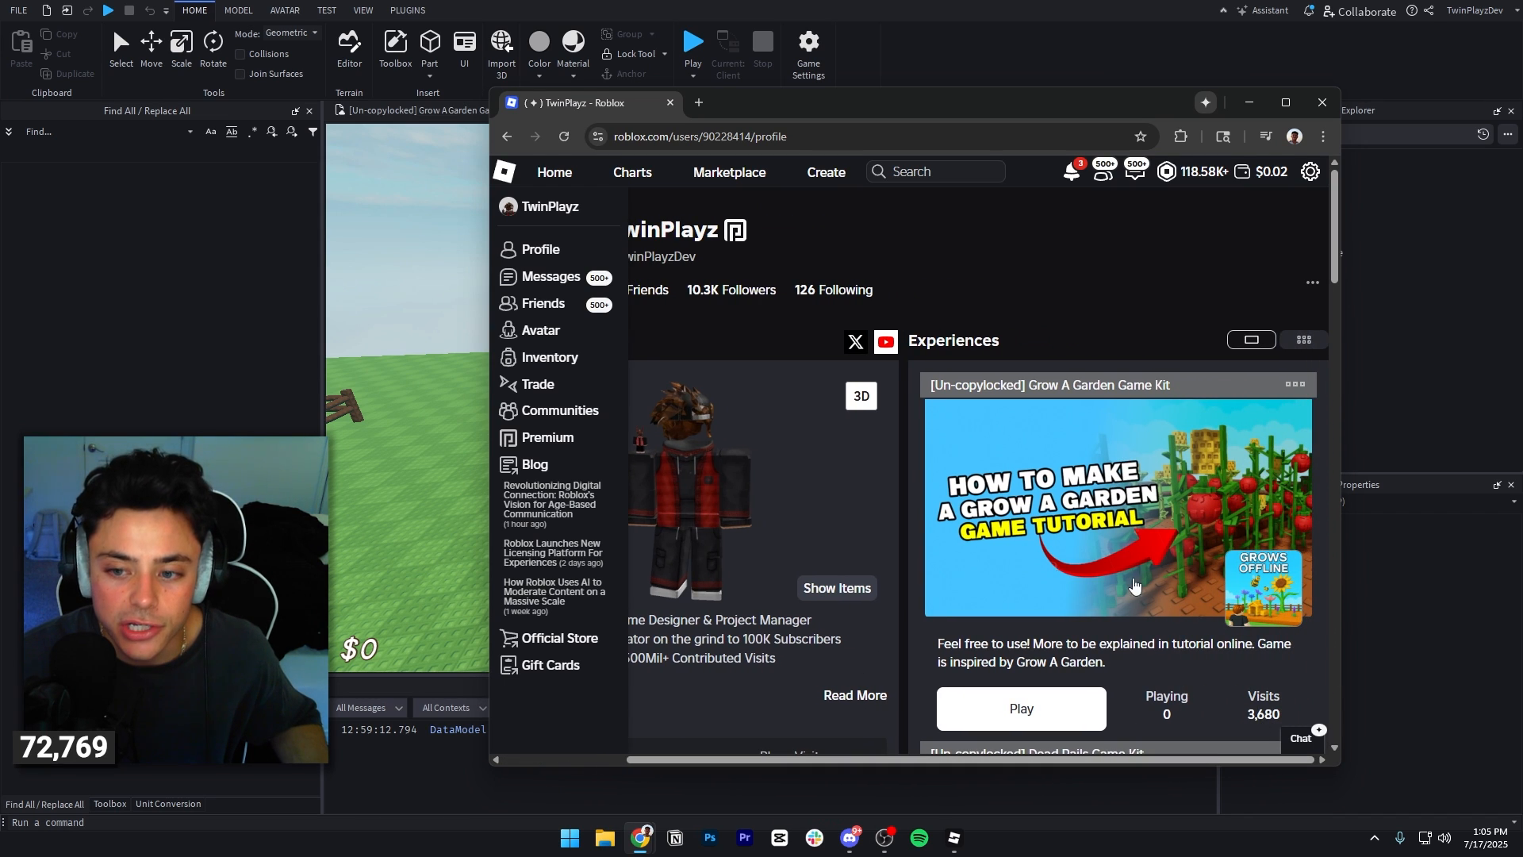
{"action": "left_click", "coordinate": [1078, 560]}
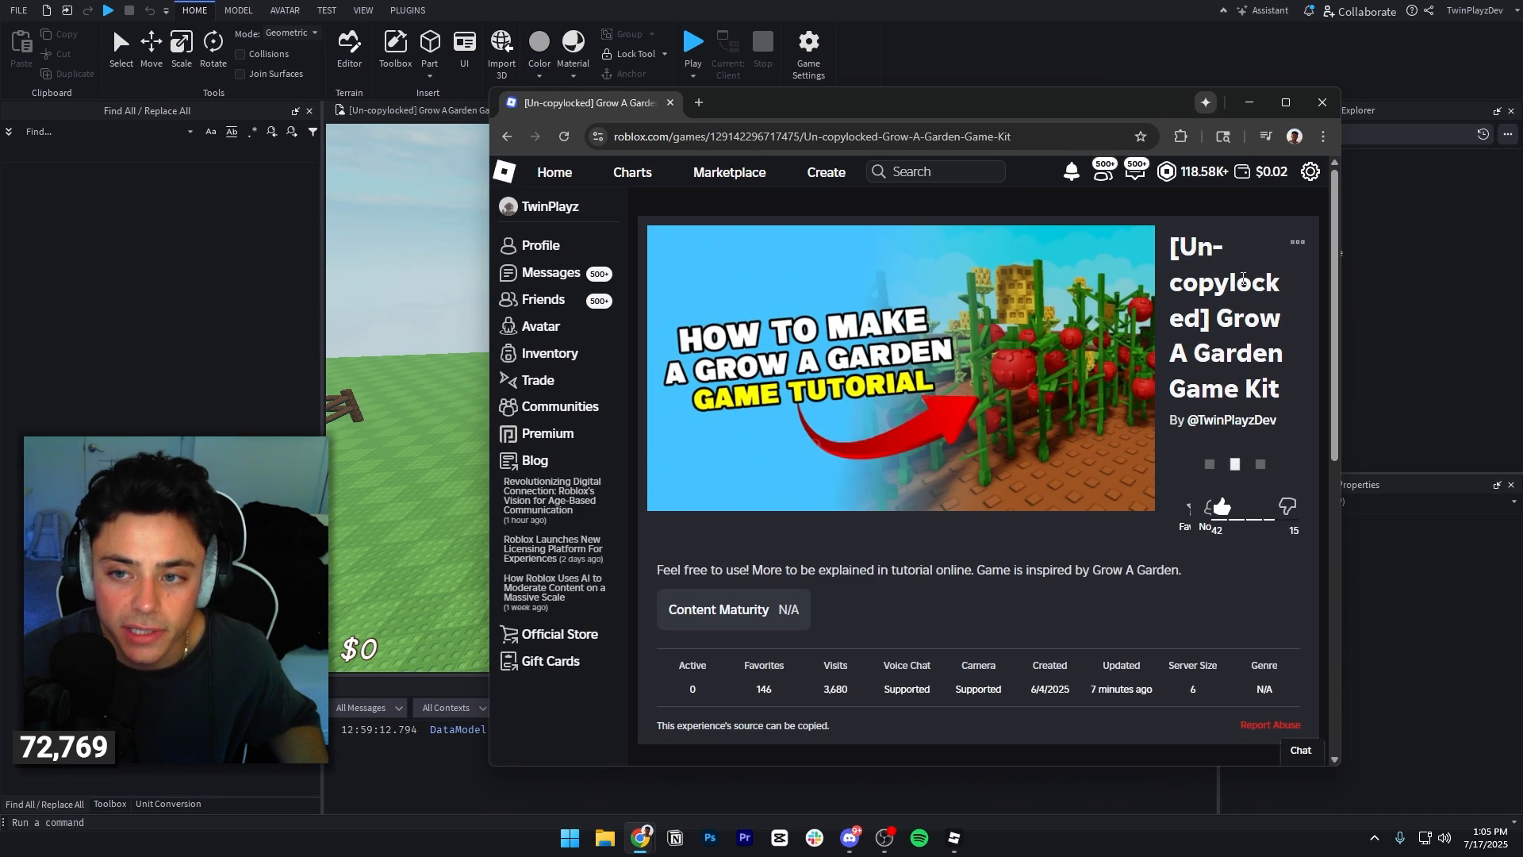
{"action": "left_click", "coordinate": [1293, 243]}
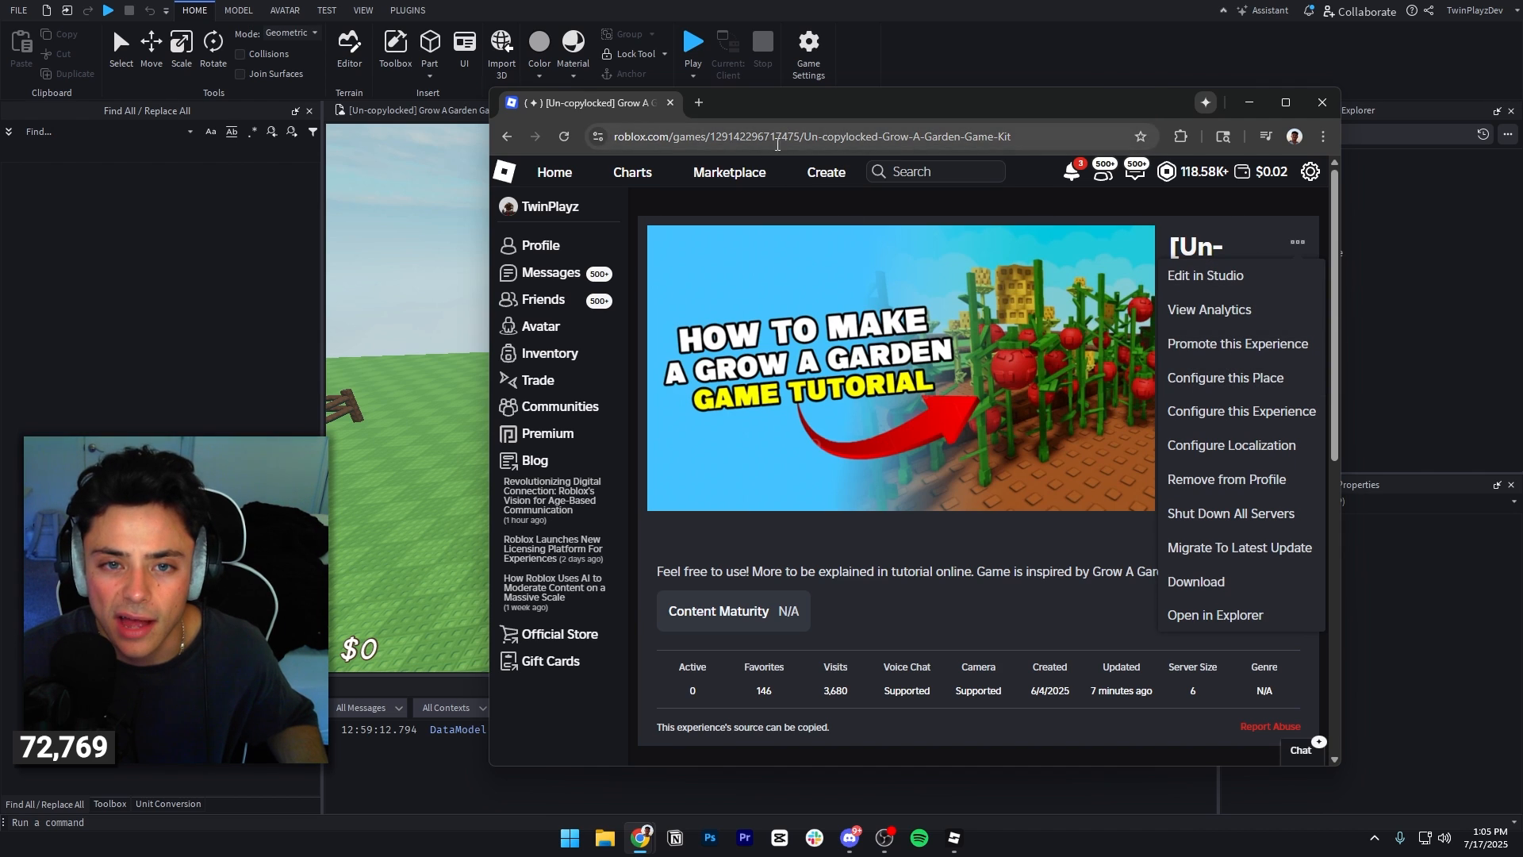
{"action": "left_click", "coordinate": [1275, 236]}
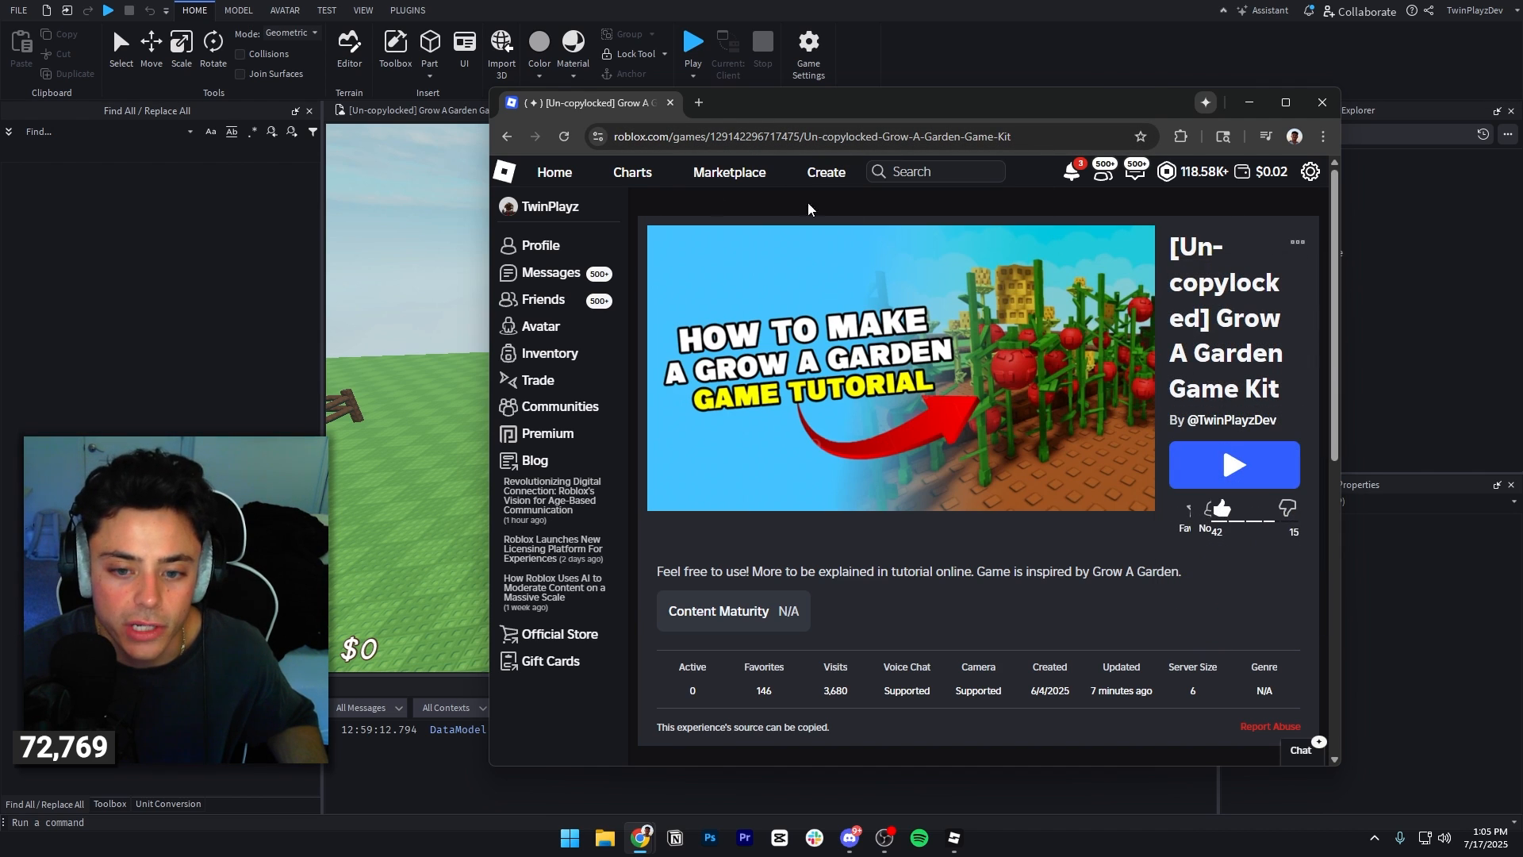
{"action": "left_click_drag", "start_coordinate": [559, 106], "coordinate": [0, 67]}
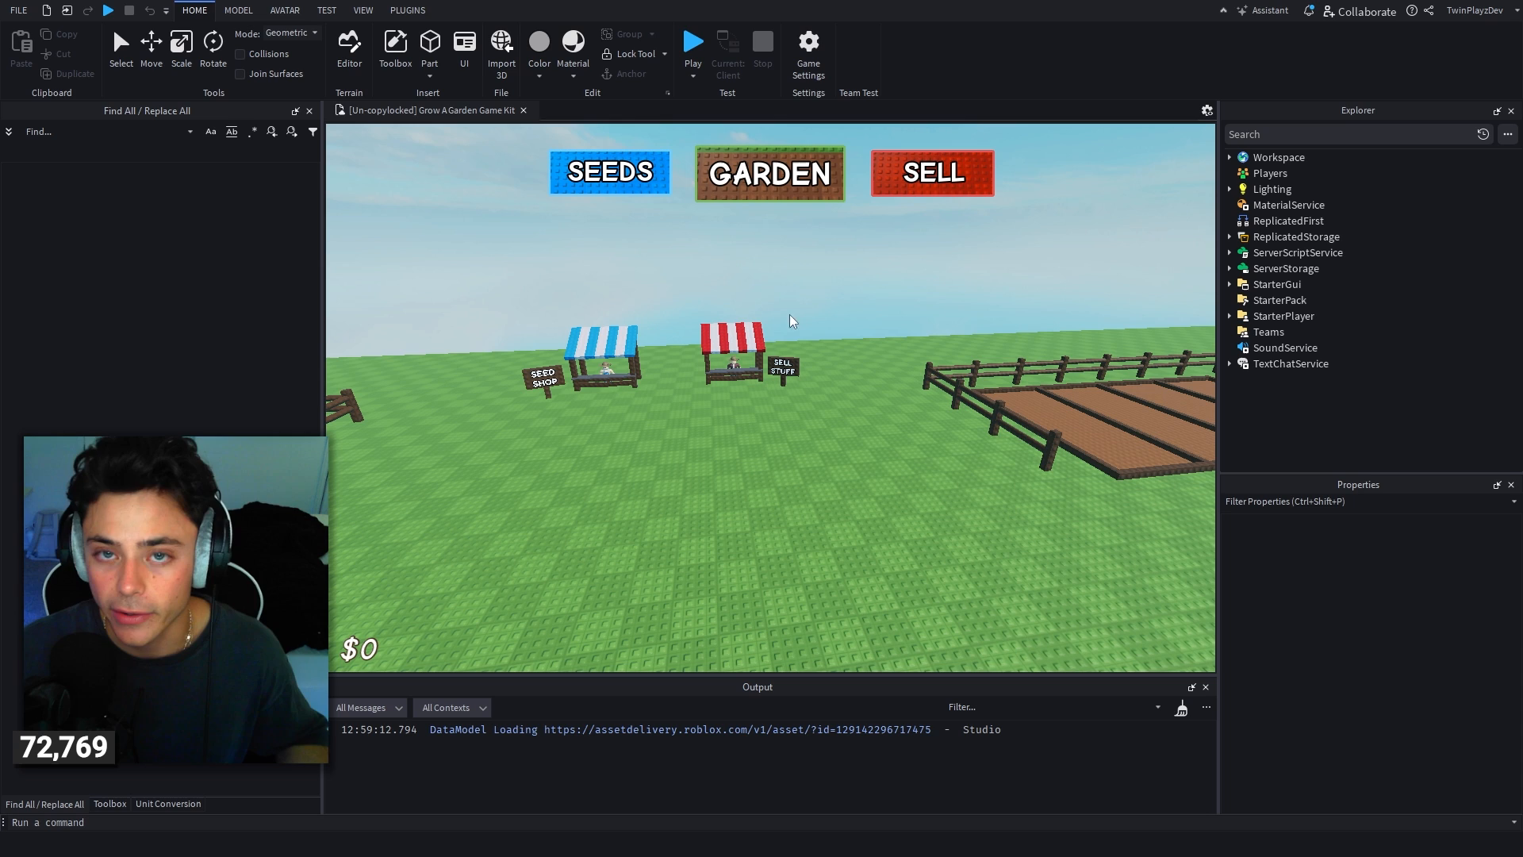
Step: Clear the Output log in Roblox Studio and slightly widen the Find All / Replace All pane
{"action": "left_click", "coordinate": [1182, 708]}
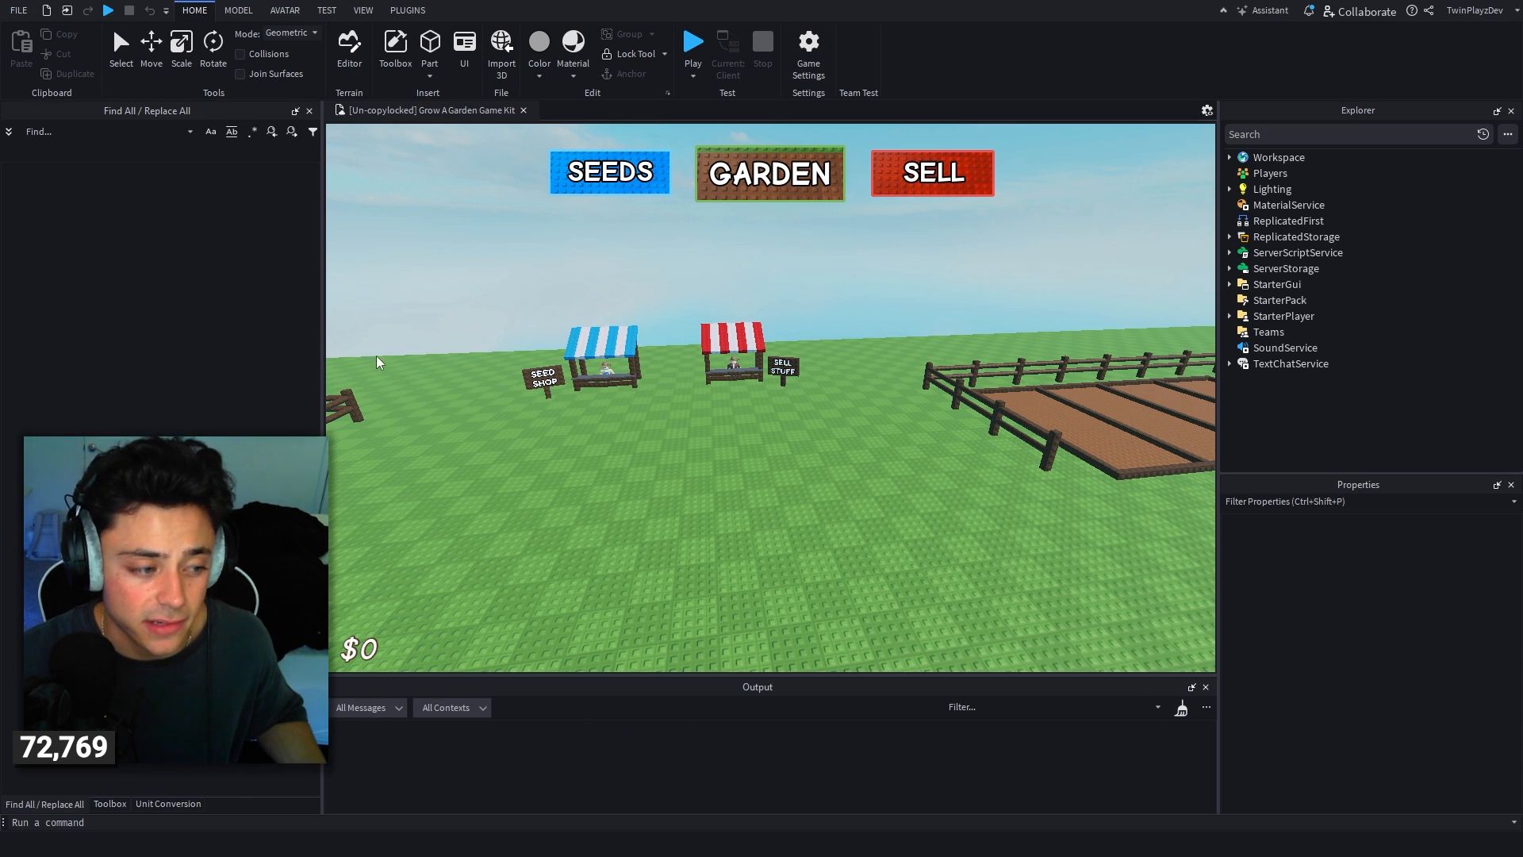
{"action": "left_click_drag", "start_coordinate": [322, 323], "coordinate": [343, 323]}
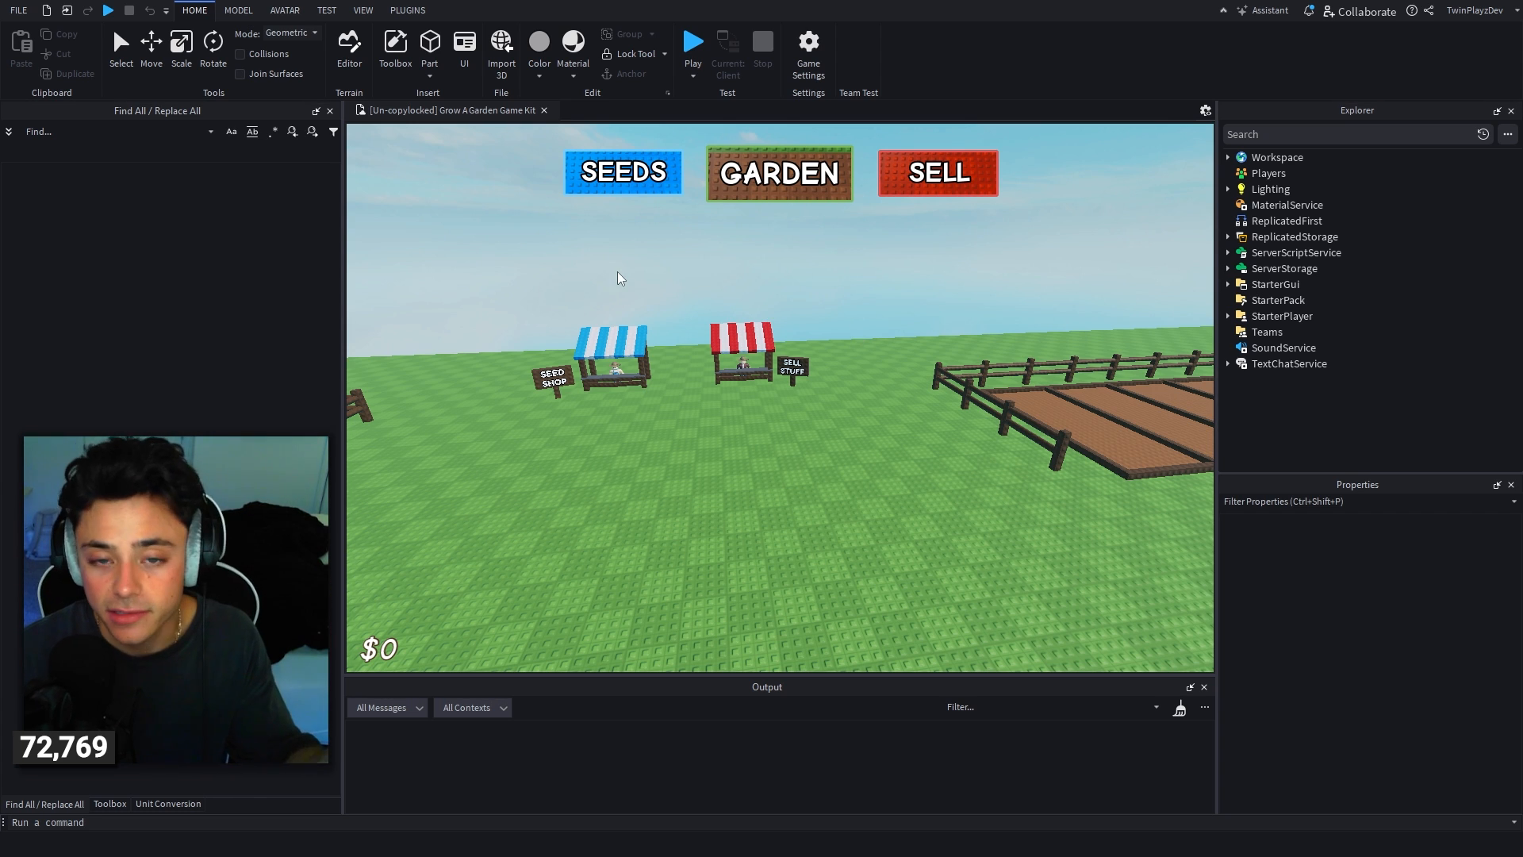
Step: Expand StarterPlayerScripts, CropReplicator, StarterGui, ServerStorage, ServerScriptService, ReplicatedStorage and Workspace to examine the kit's contents
{"action": "right_click_drag", "start_coordinate": [826, 289], "coordinate": [858, 266]}
{"action": "key", "text": "w"}
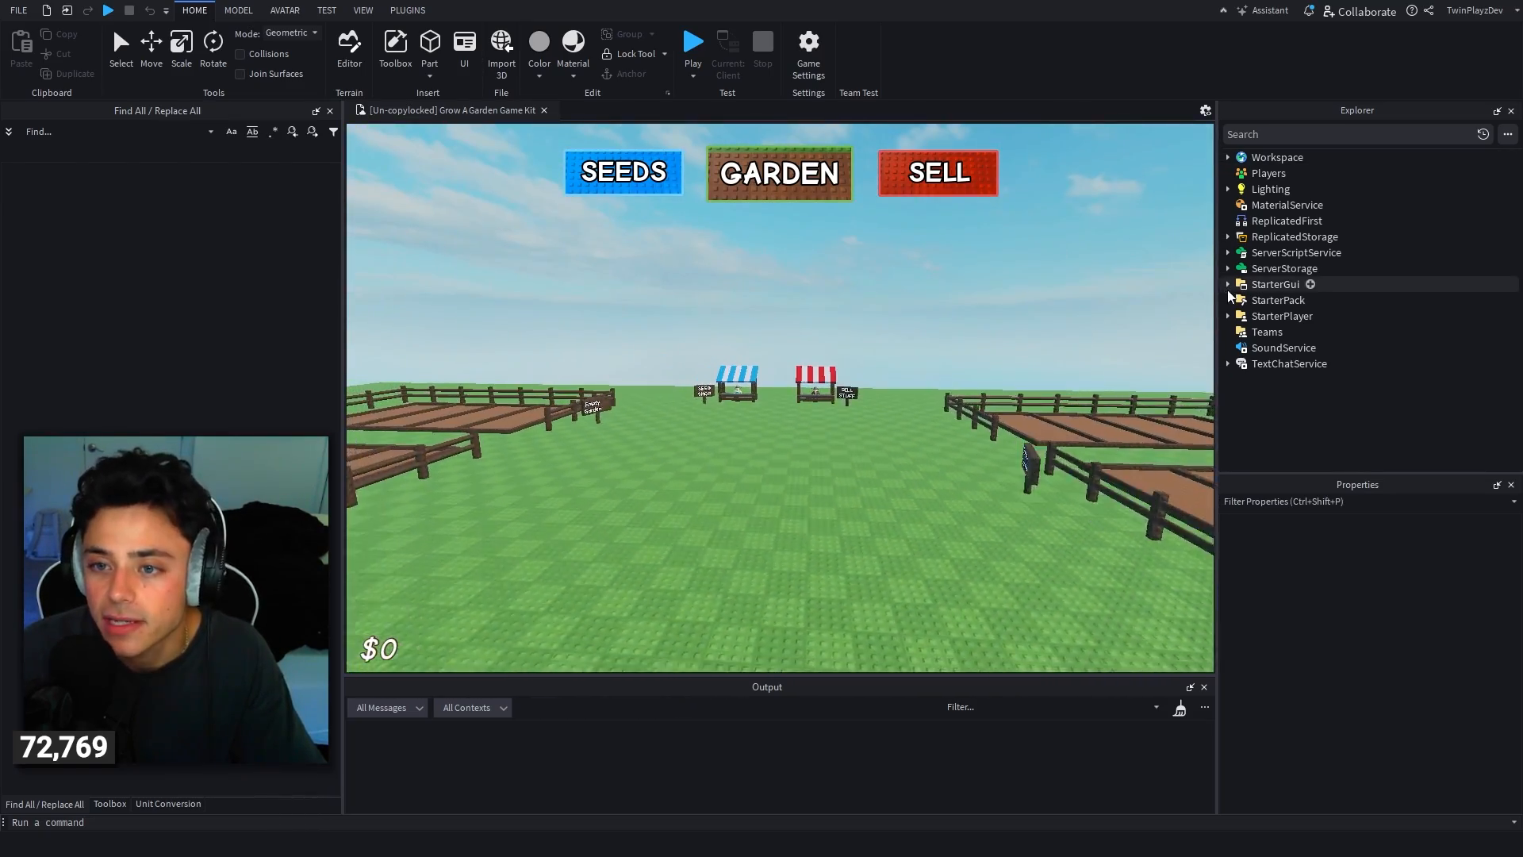
{"action": "left_click", "coordinate": [1229, 315]}
{"action": "left_click", "coordinate": [1238, 347]}
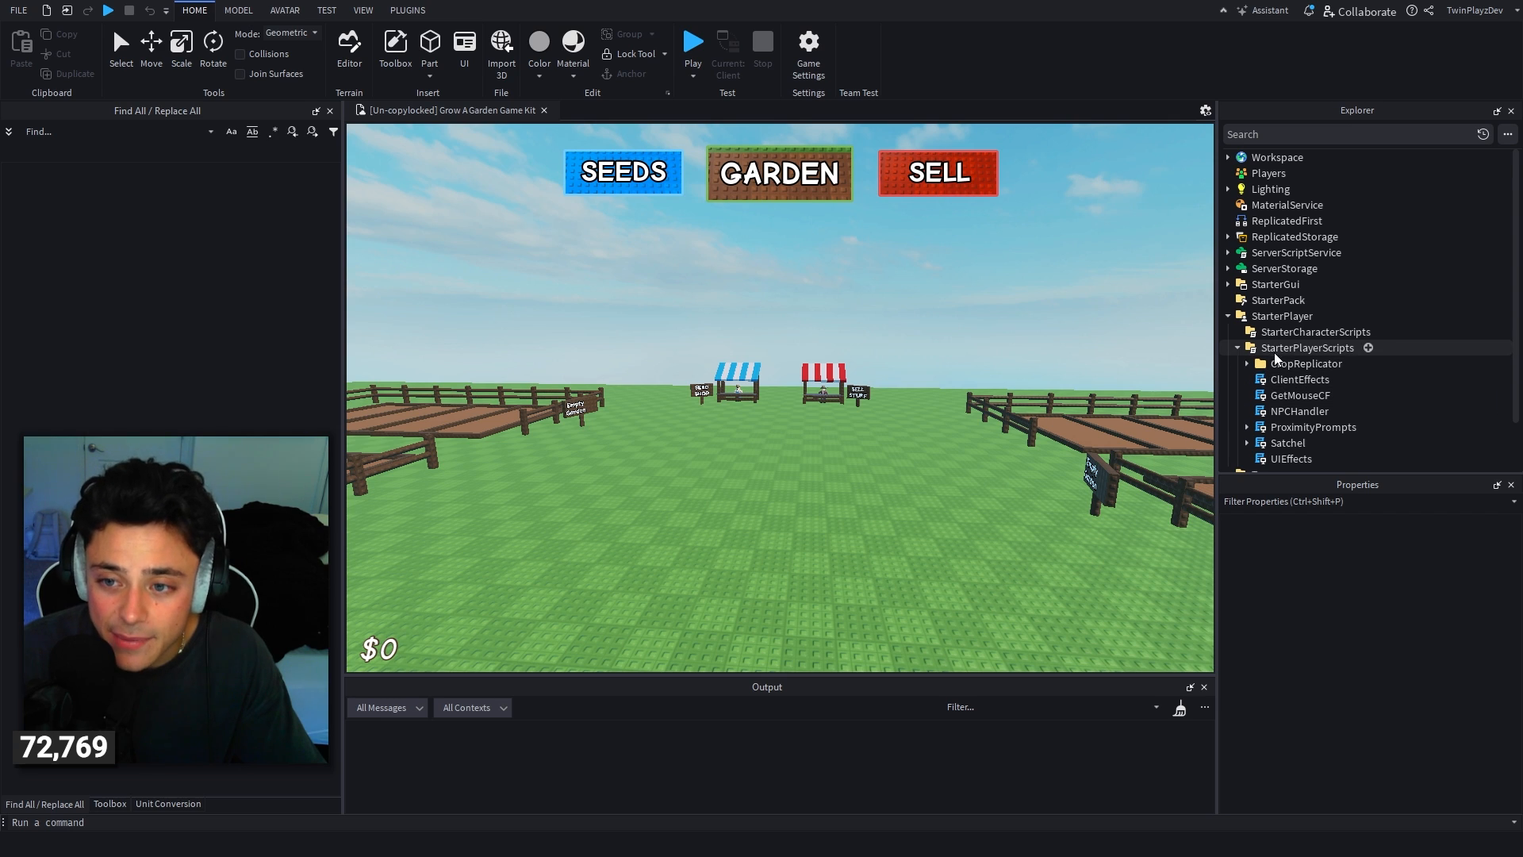
{"action": "left_click", "coordinate": [1247, 363]}
{"action": "left_click", "coordinate": [1228, 284]}
{"action": "left_click", "coordinate": [1228, 268]}
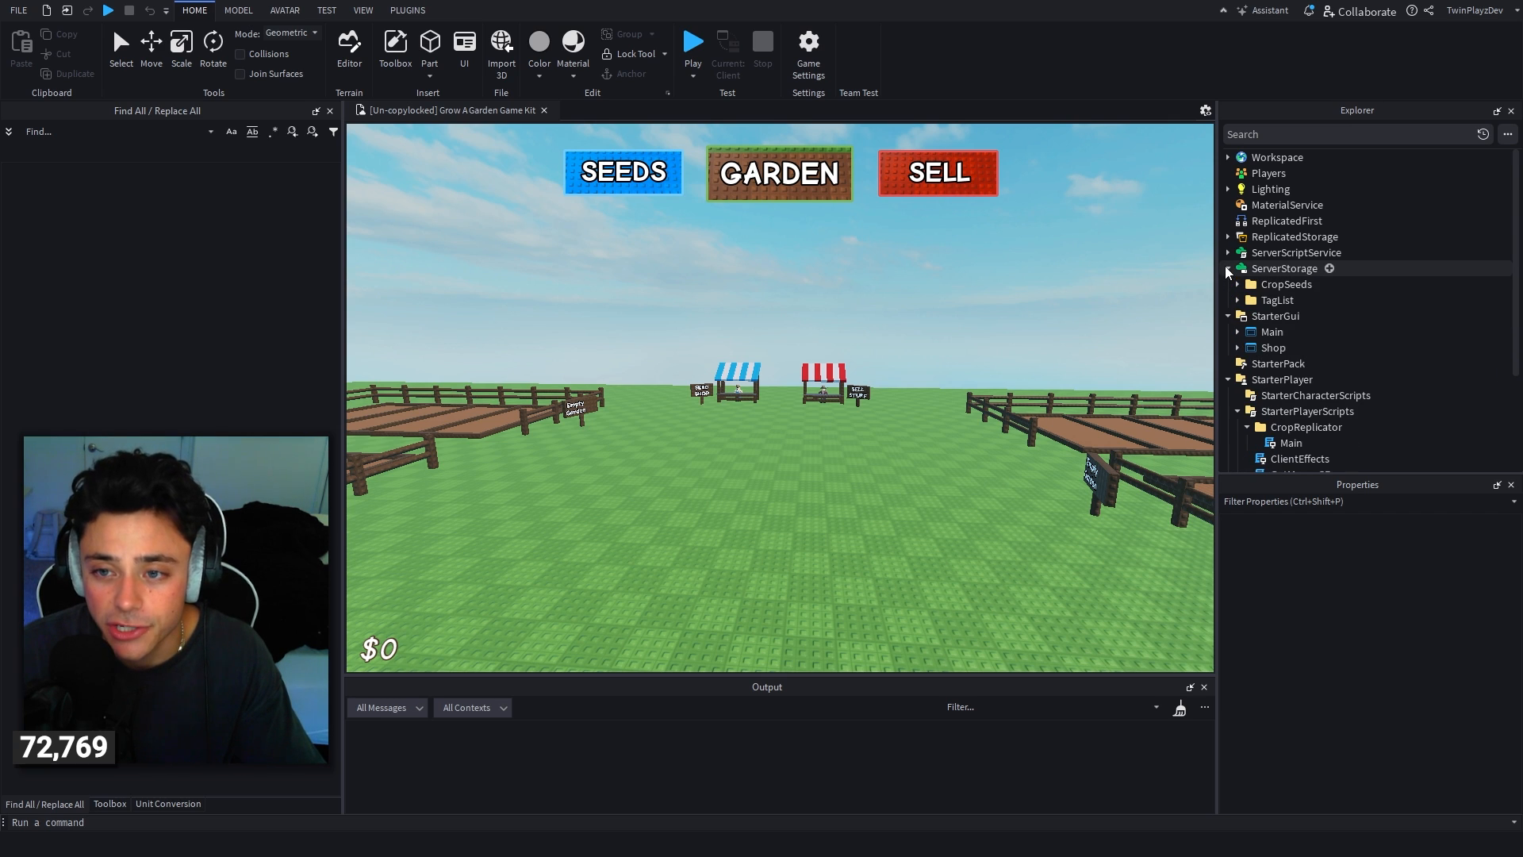
{"action": "left_click", "coordinate": [1228, 252]}
{"action": "left_click", "coordinate": [1228, 237]}
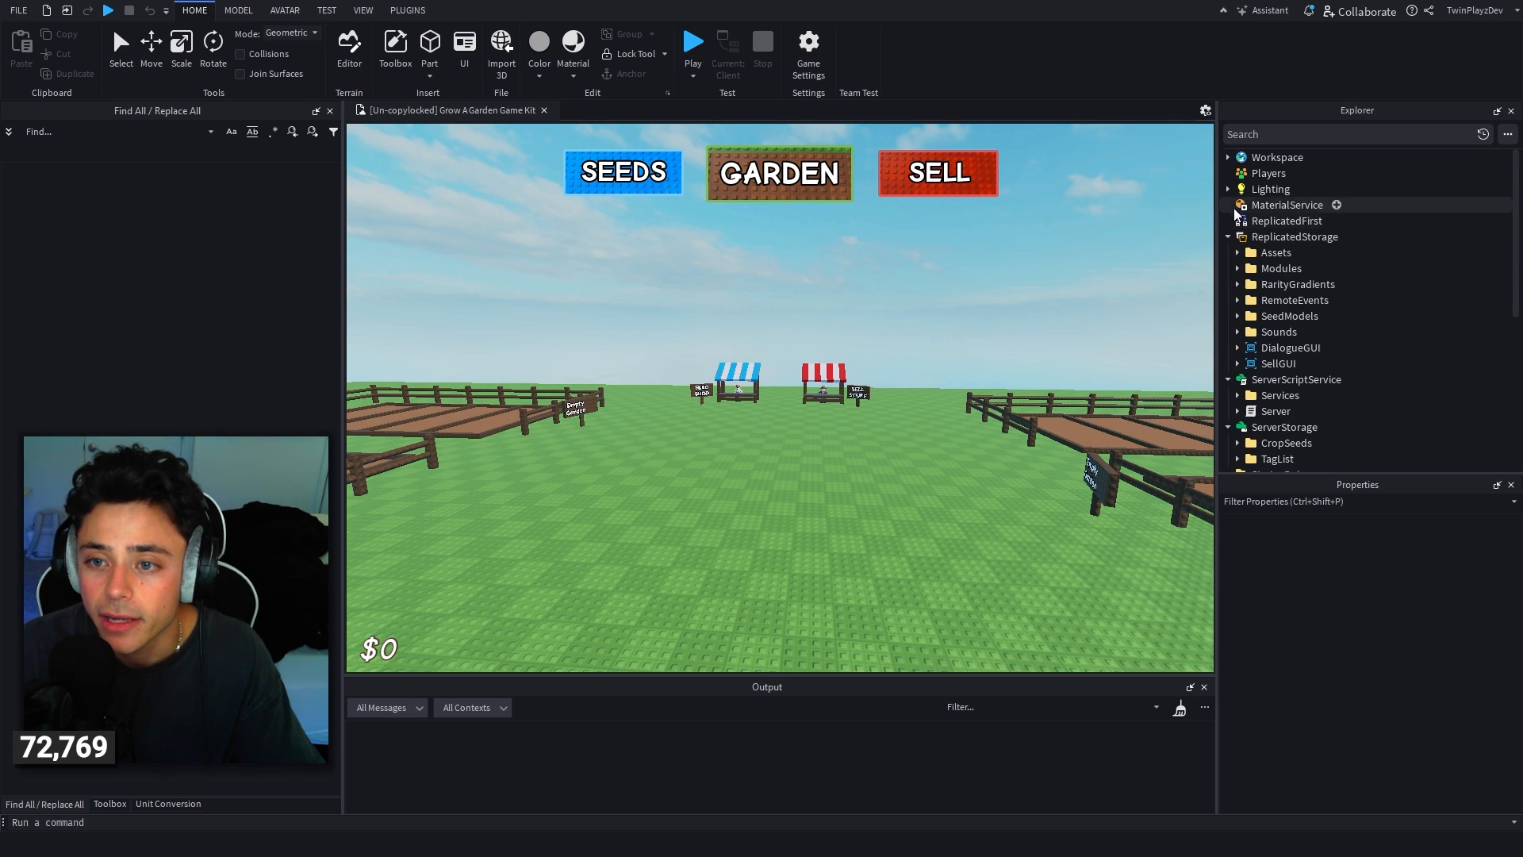
{"action": "left_click", "coordinate": [1228, 157]}
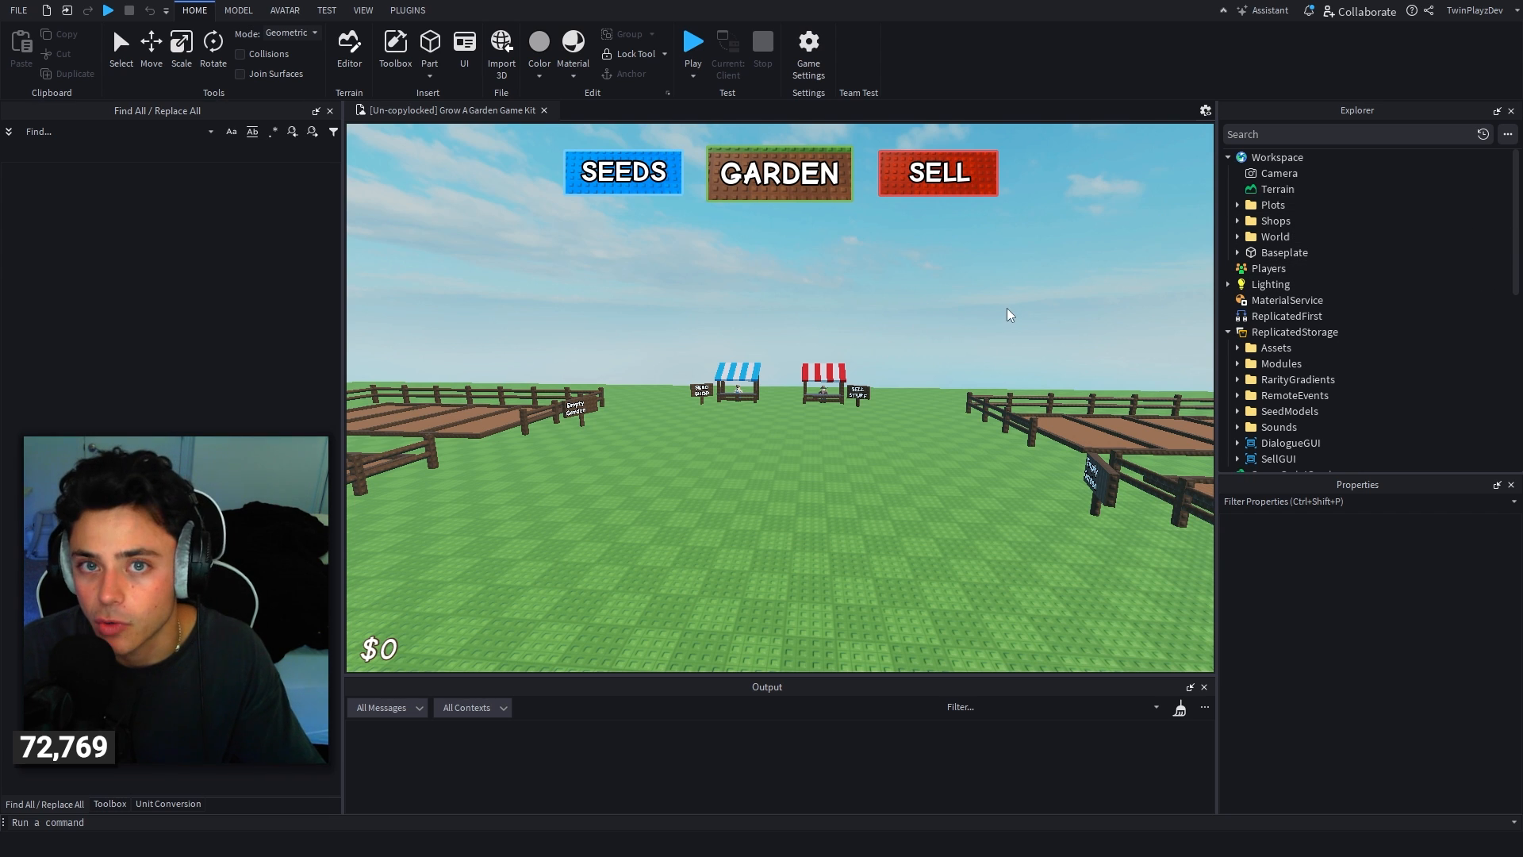
{"action": "right_click_drag", "start_coordinate": [984, 300], "coordinate": [984, 305]}
{"action": "key", "text": "w"}
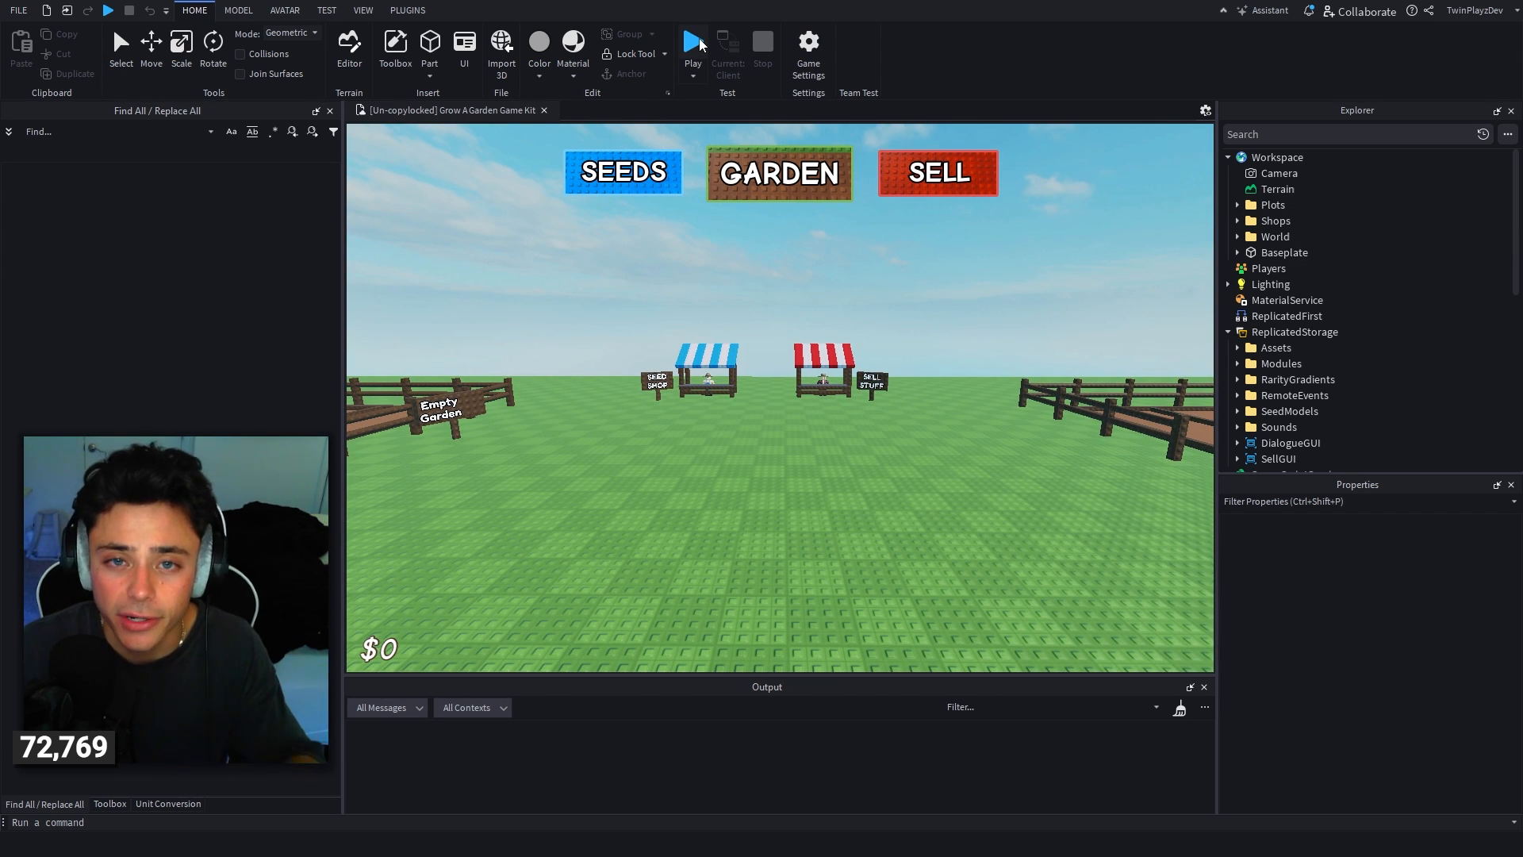
Step: Open the game settings and inspect the developer products listed under Monetization
{"action": "left_click", "coordinate": [805, 49]}
{"action": "left_click_drag", "start_coordinate": [730, 177], "coordinate": [753, 150]}
{"action": "left_click", "coordinate": [535, 255]}
{"action": "left_click", "coordinate": [501, 287]}
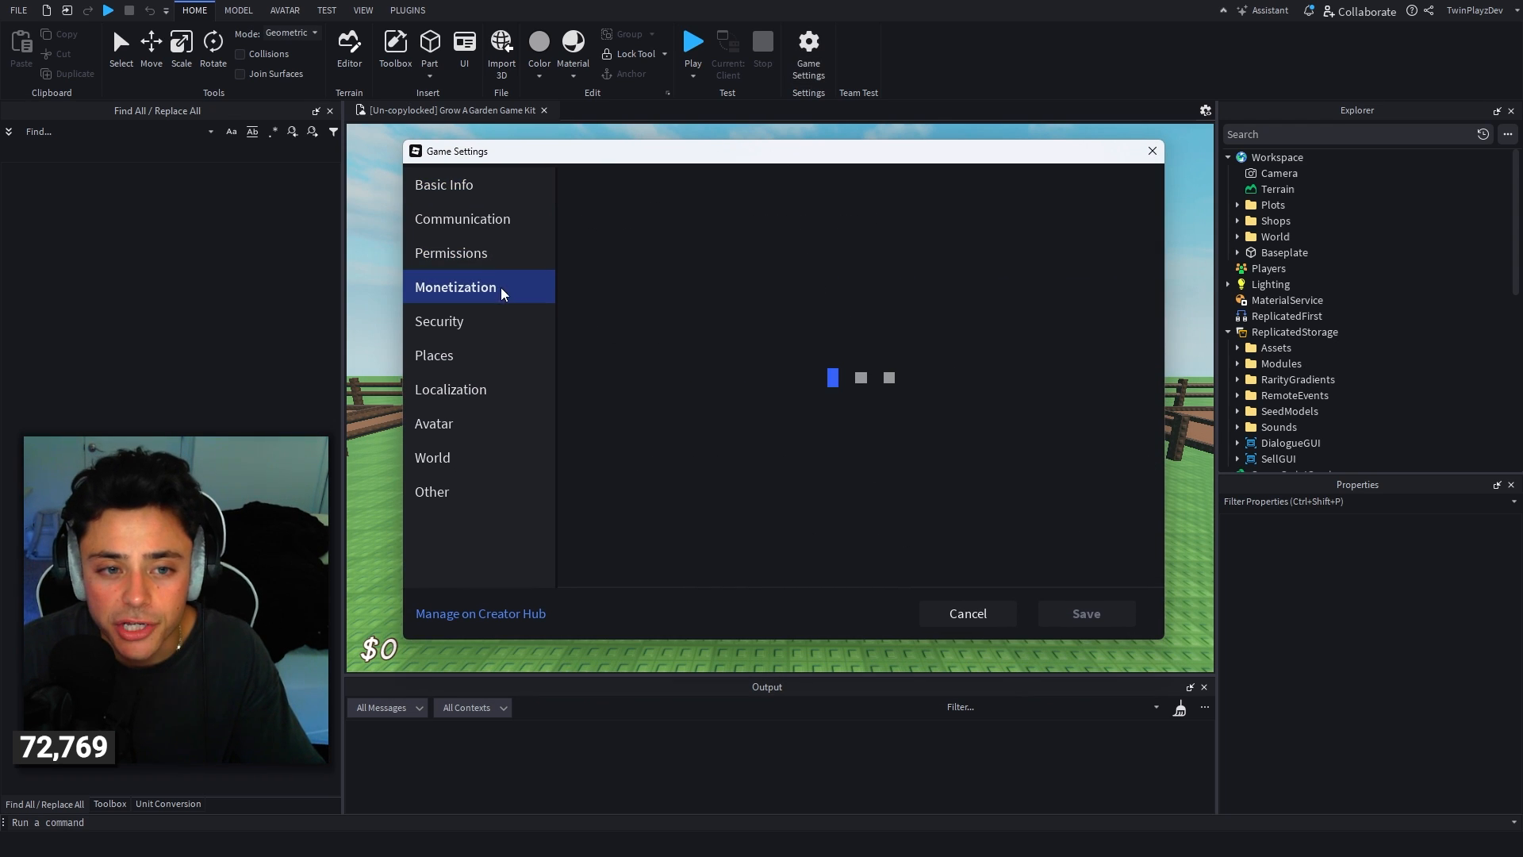
{"action": "left_click", "coordinate": [473, 321]}
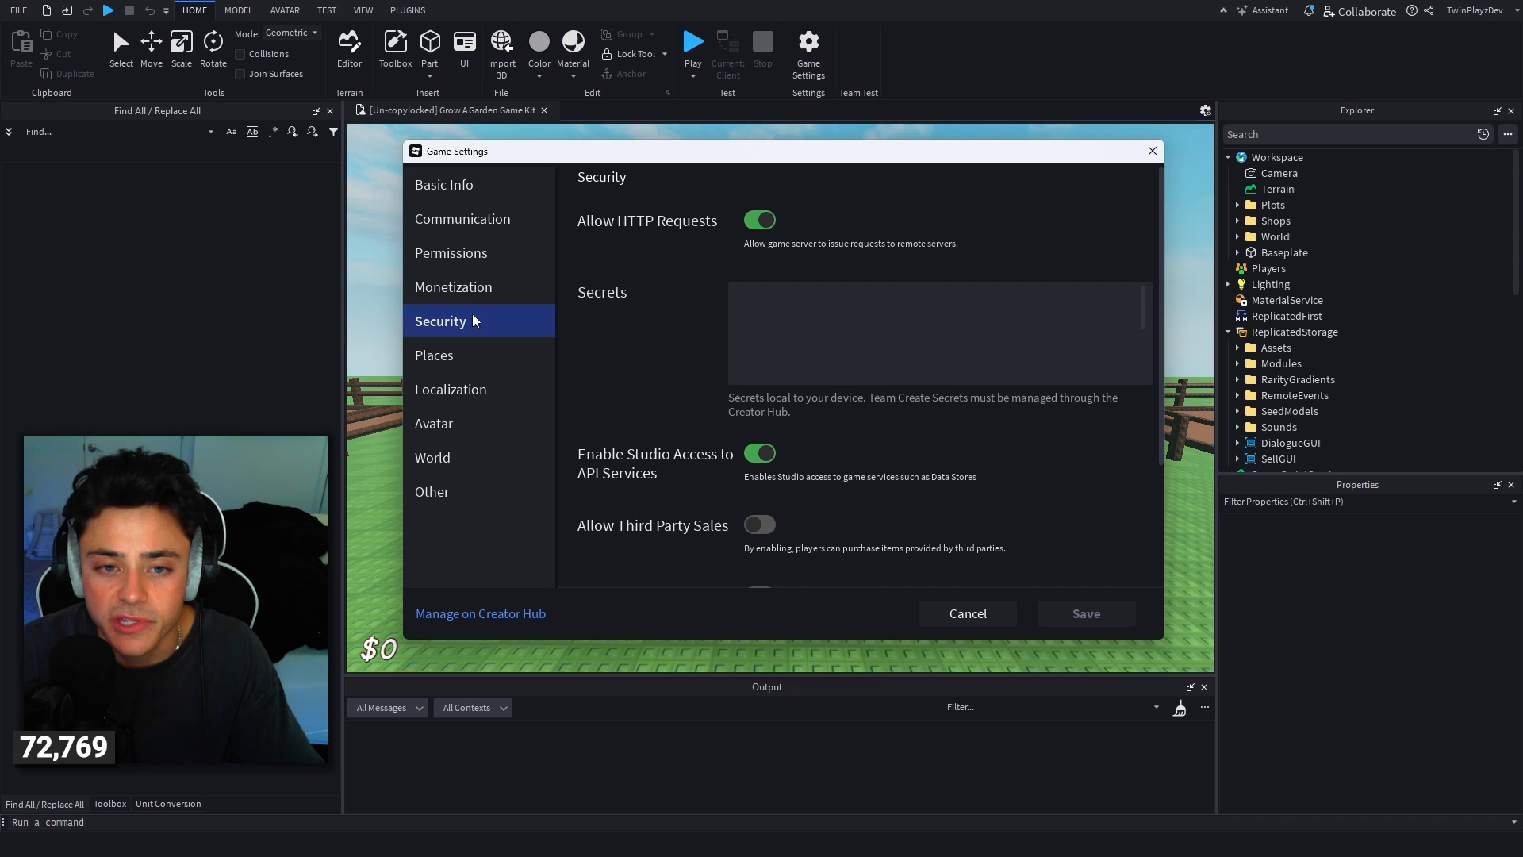
{"action": "left_click", "coordinate": [471, 289]}
{"action": "scroll", "coordinate": [757, 423], "scroll_direction": "down", "scroll_amount": 4}
{"action": "scroll", "coordinate": [757, 423], "scroll_direction": "down", "scroll_amount": 2}
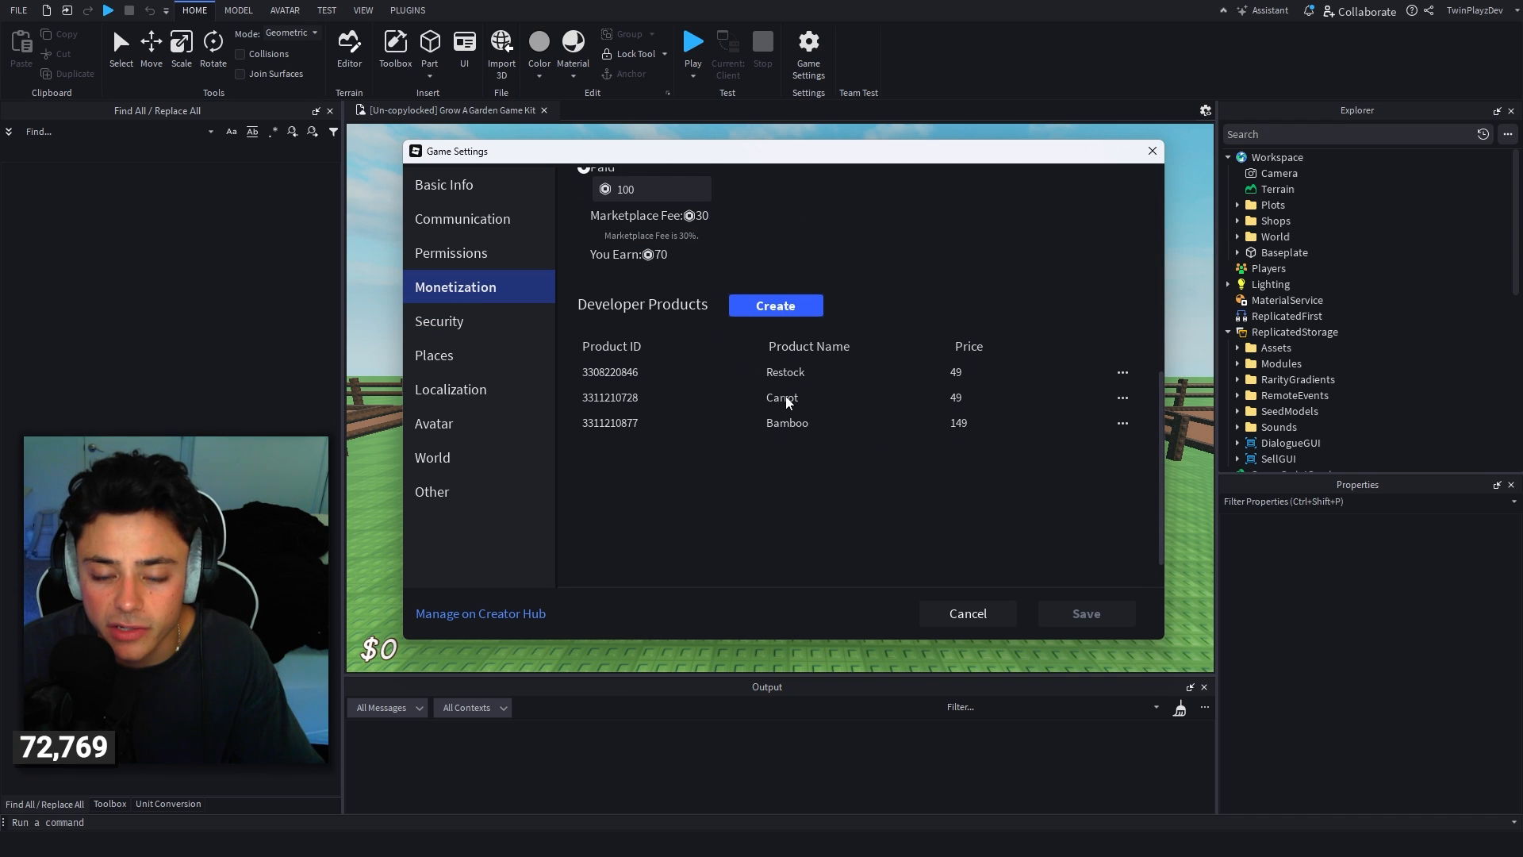
Step: Review the Security settings for HTTP requests, Studio API access and Mesh / Image APIs, and close the game settings without saving
{"action": "left_click", "coordinate": [452, 327]}
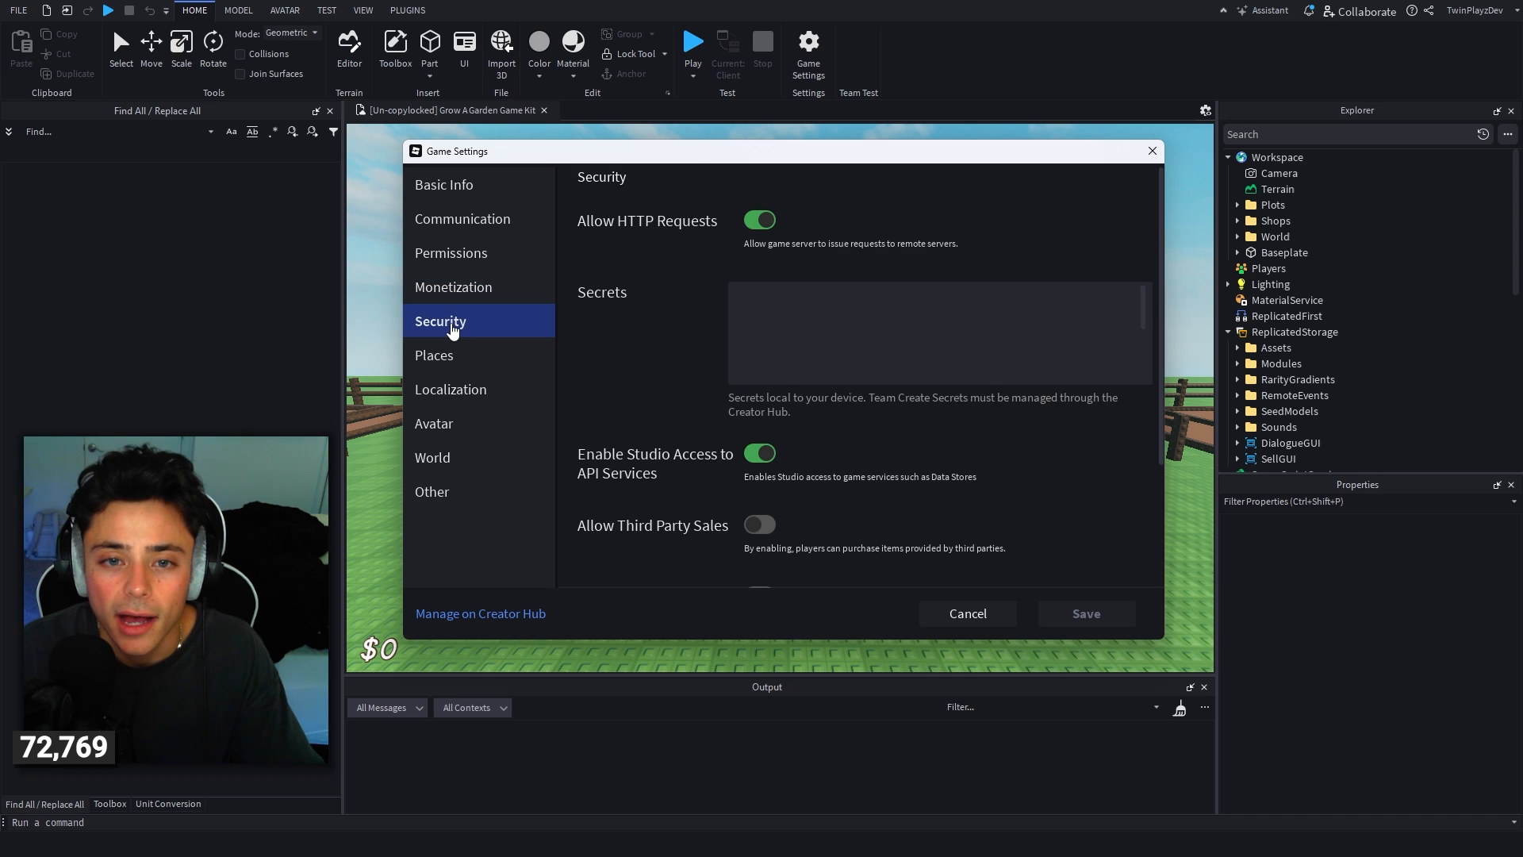
{"action": "scroll", "coordinate": [632, 338], "scroll_direction": "down", "scroll_amount": 3}
{"action": "scroll", "coordinate": [738, 508], "scroll_direction": "down", "scroll_amount": 3}
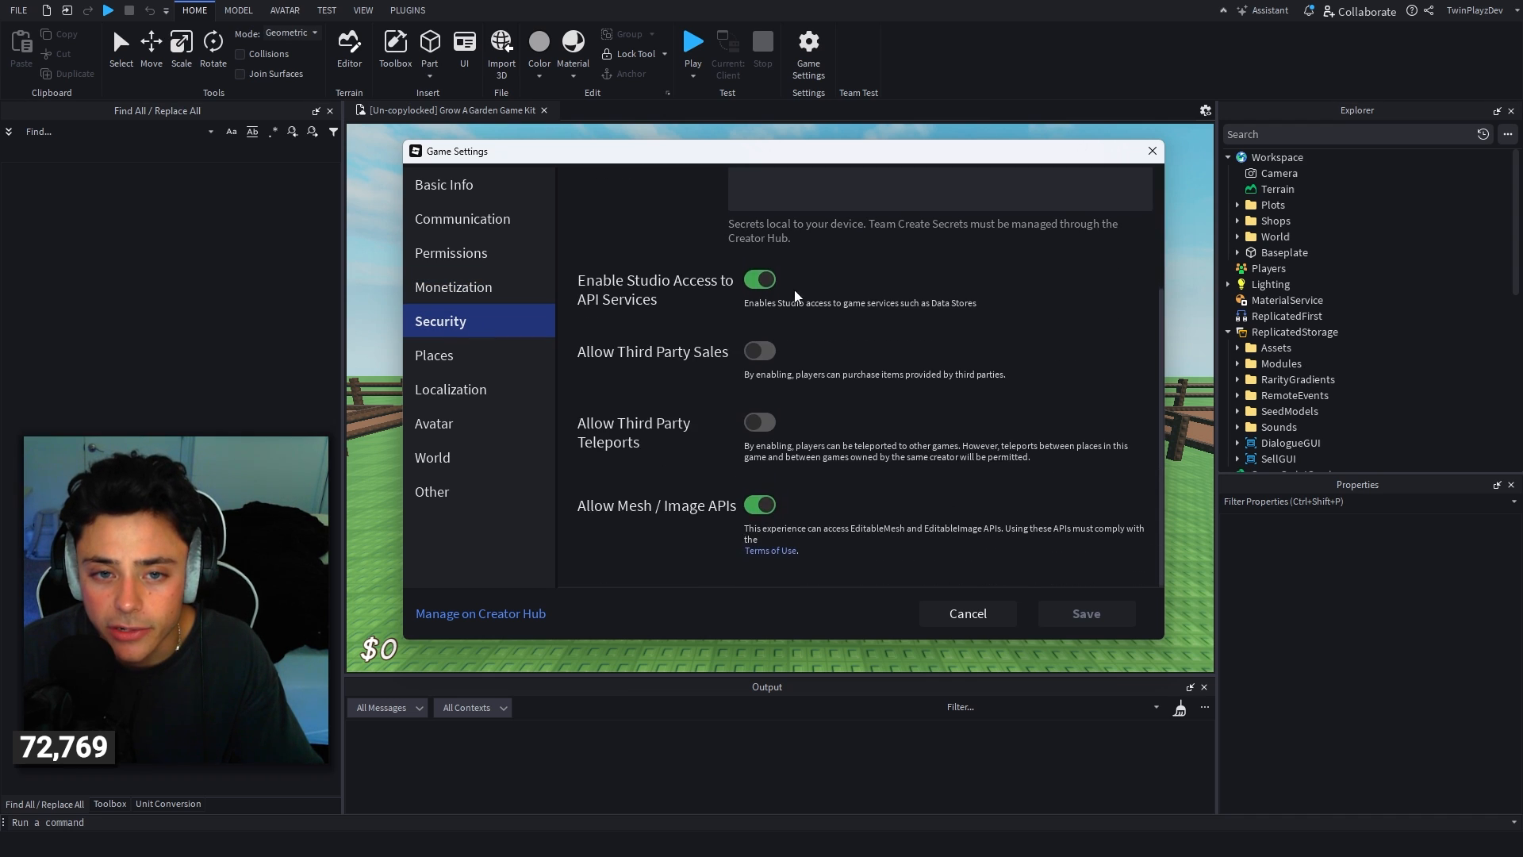
{"action": "scroll", "coordinate": [830, 357], "scroll_direction": "up", "scroll_amount": 3}
{"action": "scroll", "coordinate": [762, 349], "scroll_direction": "down", "scroll_amount": 3}
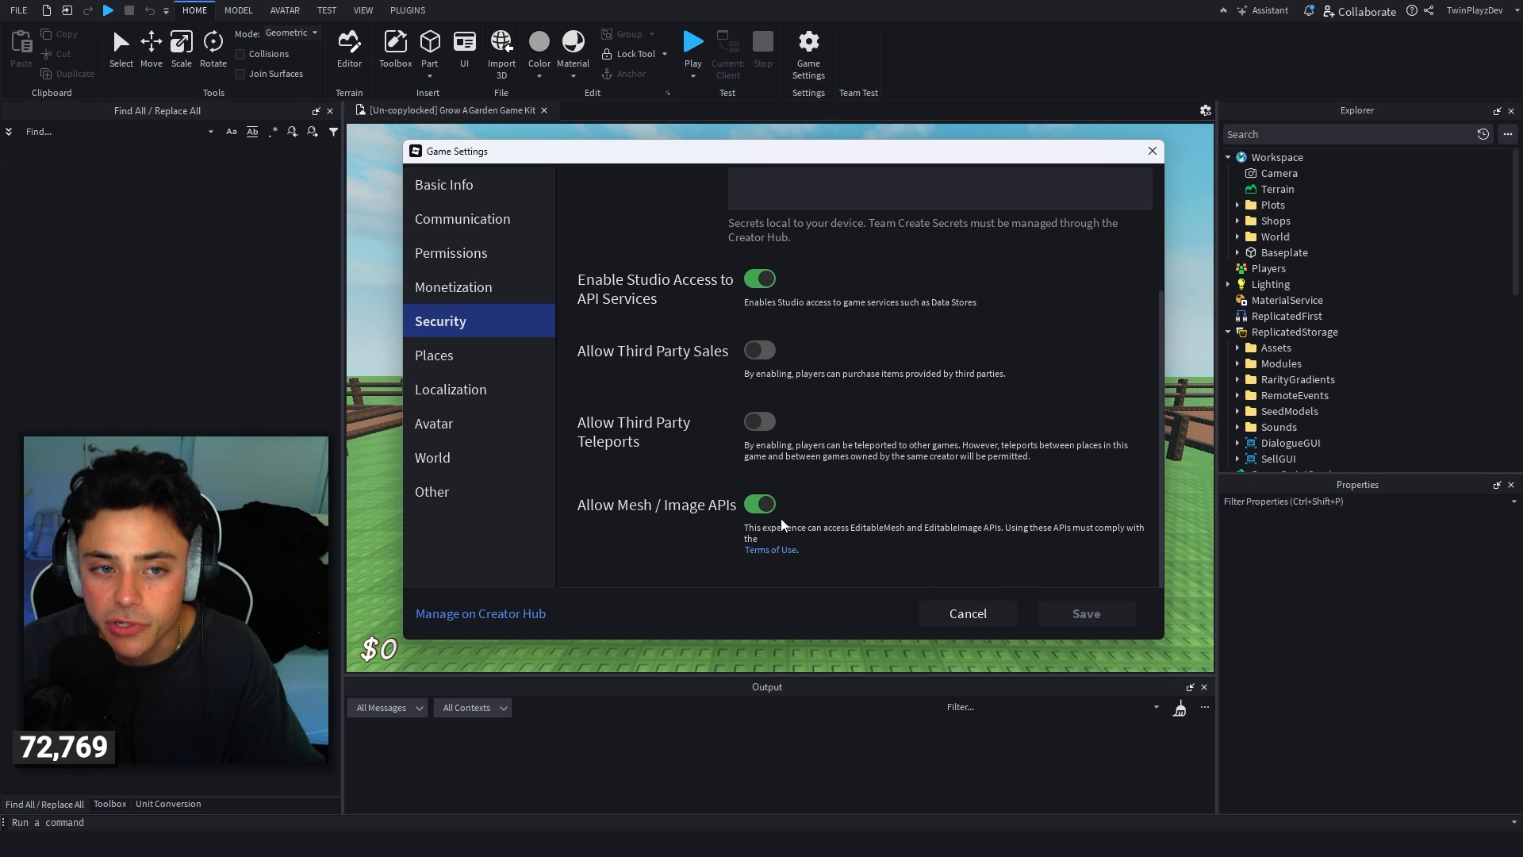
{"action": "left_click", "coordinate": [968, 613]}
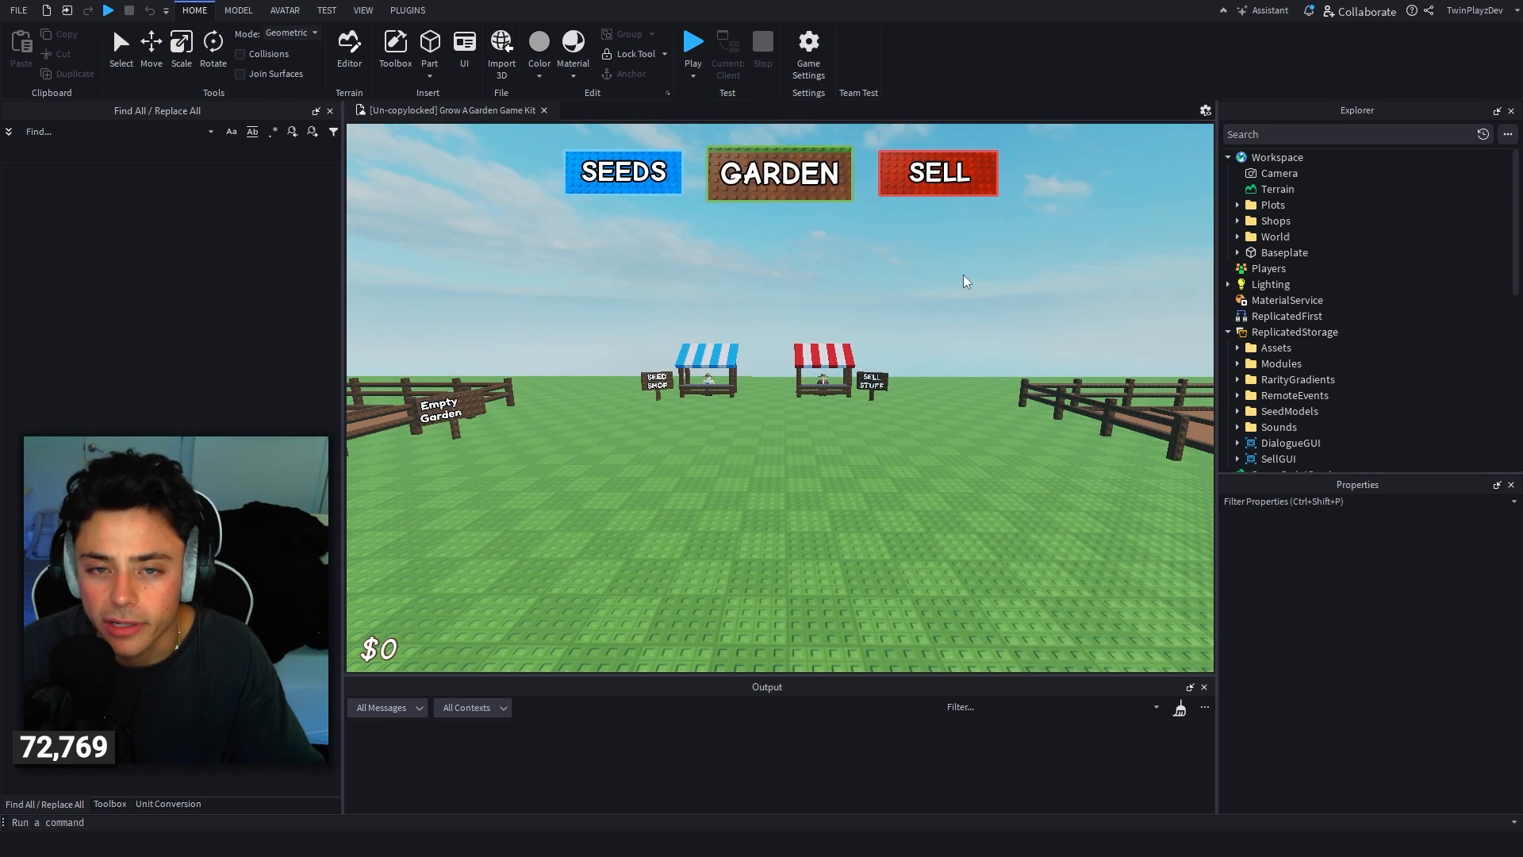
Step: Start a playtest of the game, walk the avatar around and teleport it to its garden plot
{"action": "left_click", "coordinate": [693, 42]}
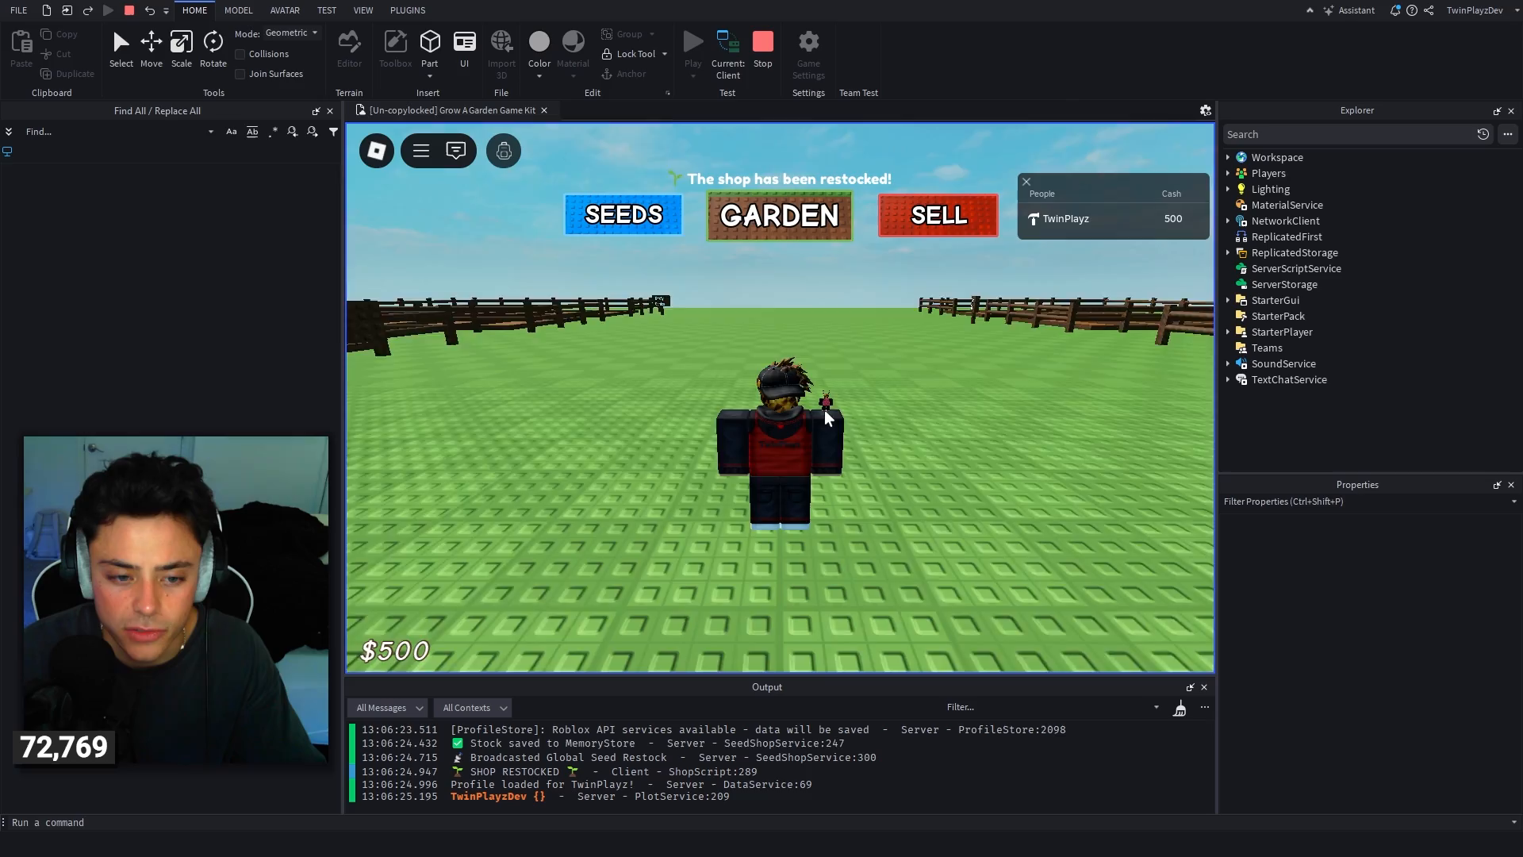
{"action": "key", "text": "w"}
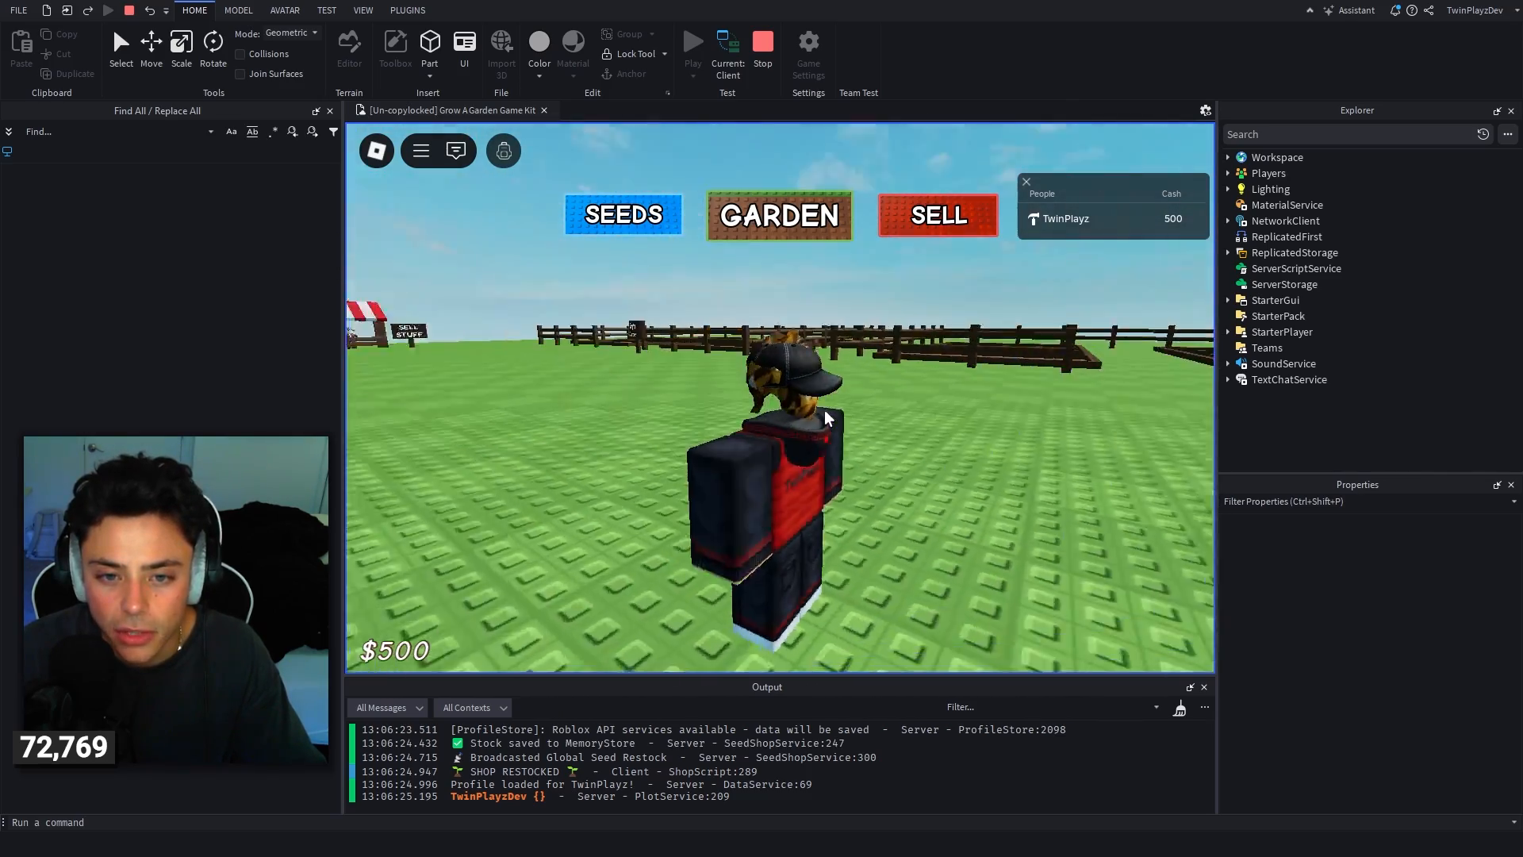
{"action": "right_click_drag", "start_coordinate": [825, 411], "coordinate": [761, 411]}
{"action": "key", "text": "a"}
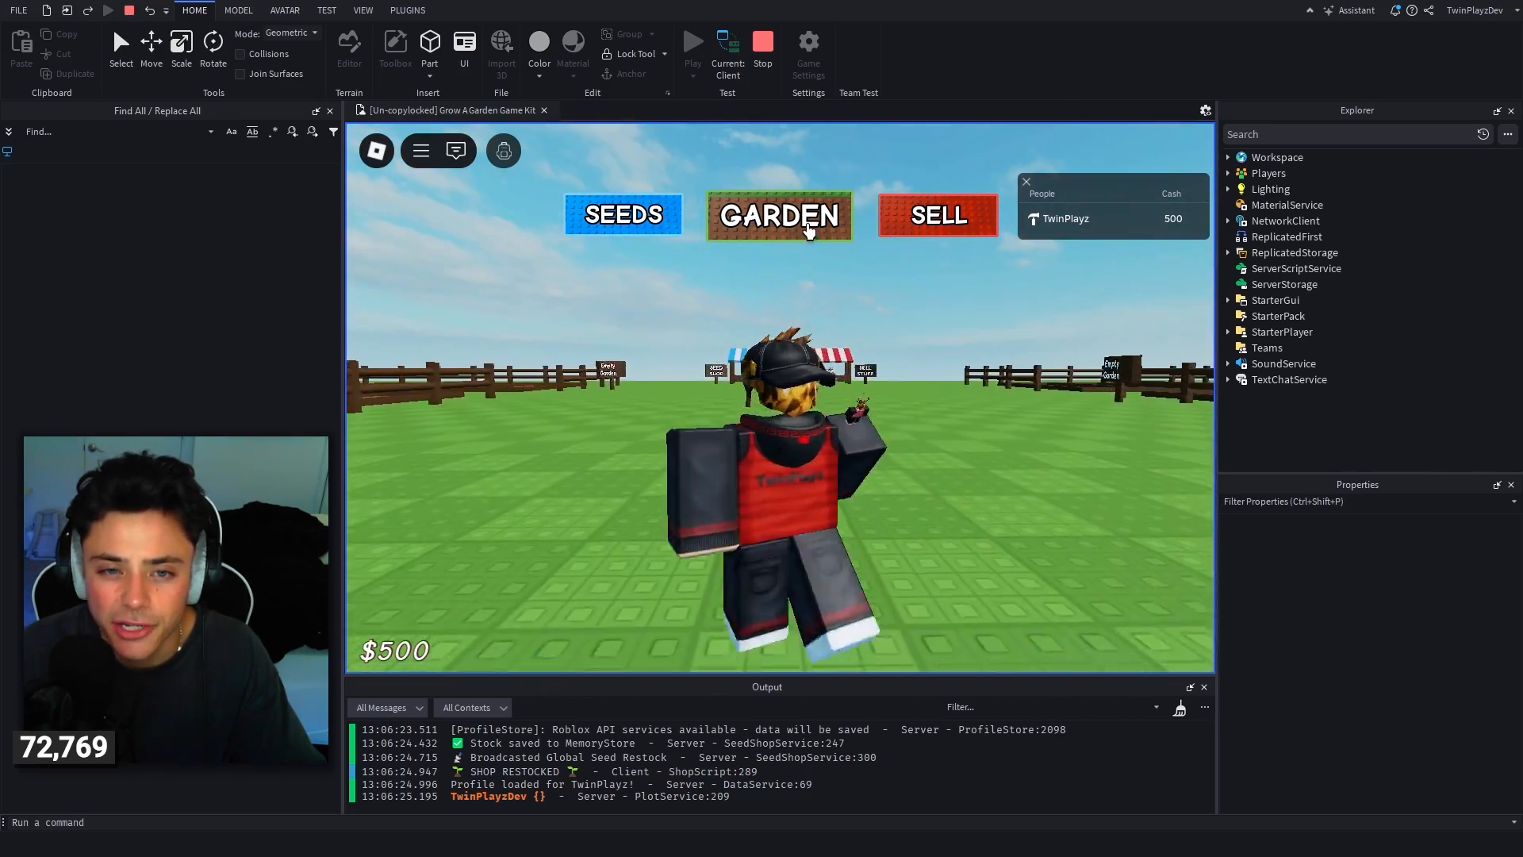
{"action": "left_click", "coordinate": [789, 219]}
{"action": "key", "text": "Tab"}
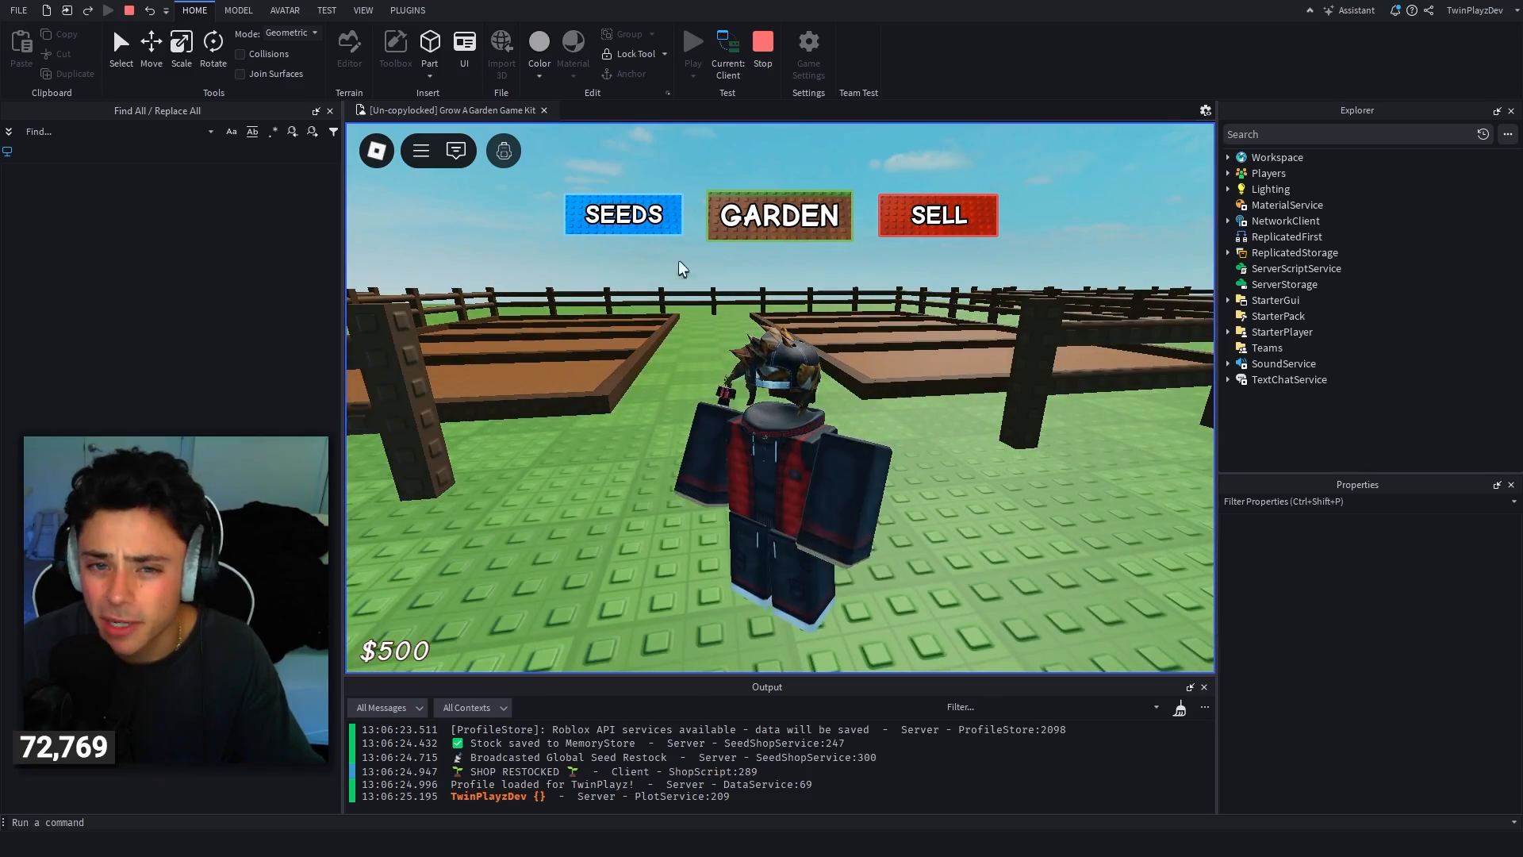
Step: Walk the avatar around the garden plot and up to its owner sign to examine them
{"action": "key", "text": "w"}
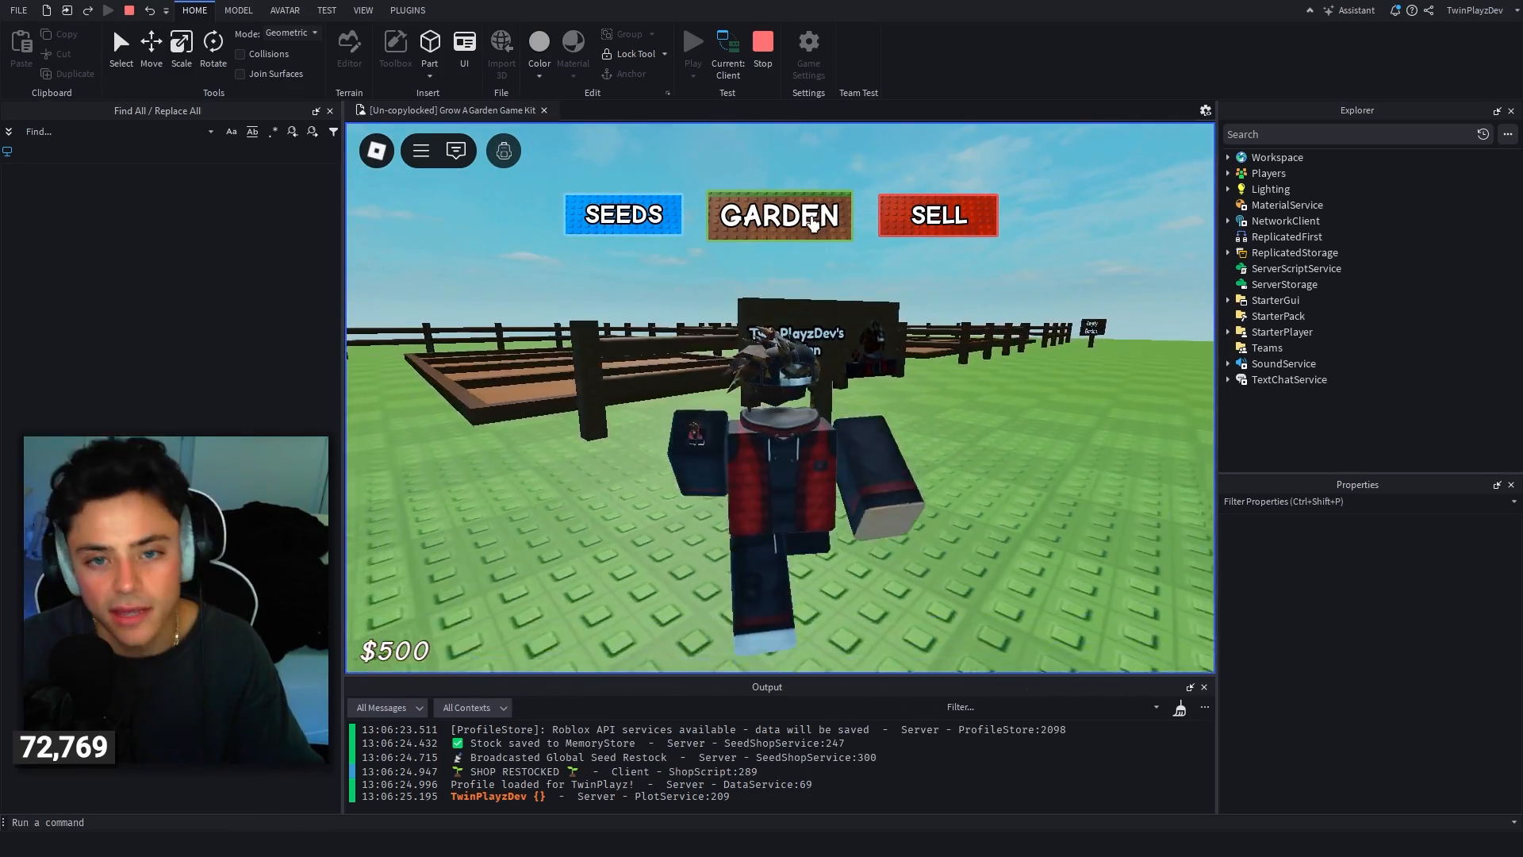
{"action": "key", "text": "a"}
{"action": "key", "text": "s"}
{"action": "key", "text": "a"}
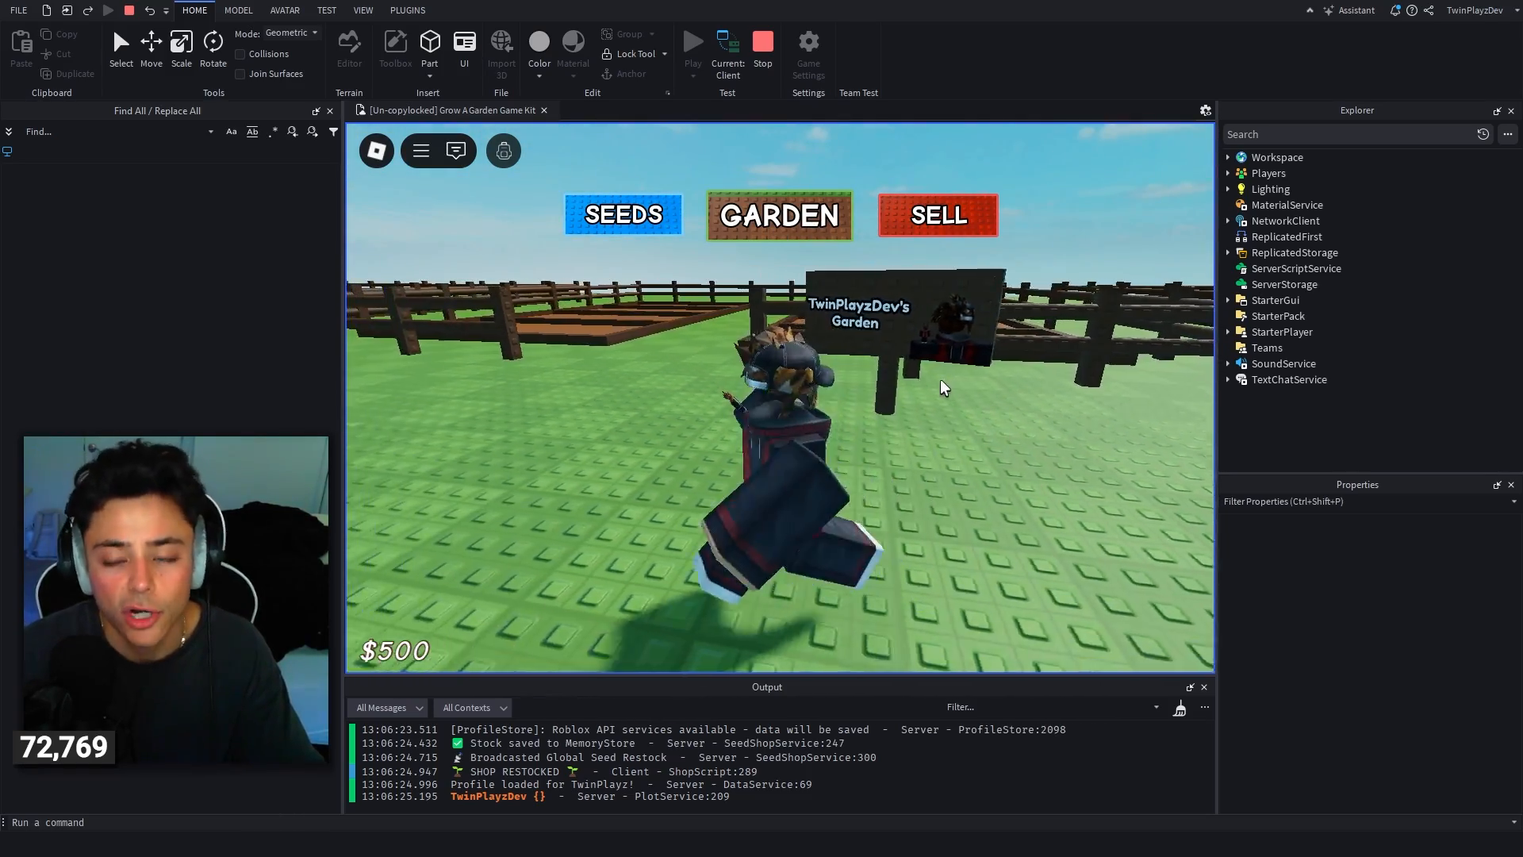
{"action": "key", "text": "s"}
{"action": "key", "text": "s"}
{"action": "key", "text": "w"}
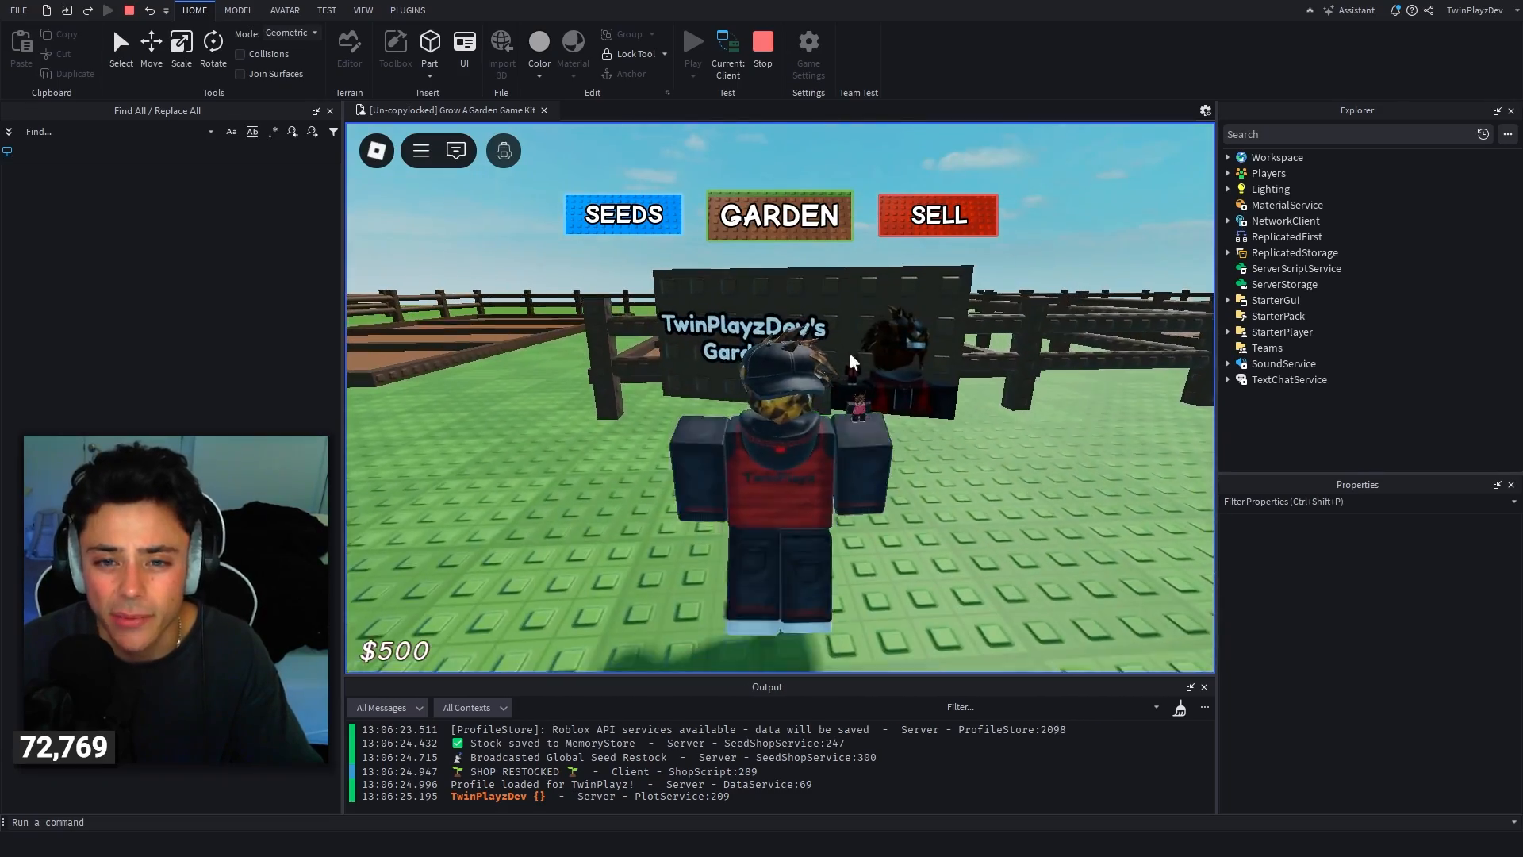
Step: Teleport the avatar to the seed shop, open the shop and look through its full seed list
{"action": "left_click", "coordinate": [618, 217]}
{"action": "key", "text": "w"}
{"action": "right_click_drag", "start_coordinate": [851, 380], "coordinate": [851, 380]}
{"action": "key", "text": "e"}
{"action": "right_click_drag", "start_coordinate": [1098, 391], "coordinate": [1032, 378]}
{"action": "key", "text": "w"}
{"action": "scroll", "coordinate": [1031, 377], "scroll_direction": "up", "scroll_amount": 2}
{"action": "scroll", "coordinate": [1031, 377], "scroll_direction": "down", "scroll_amount": 2}
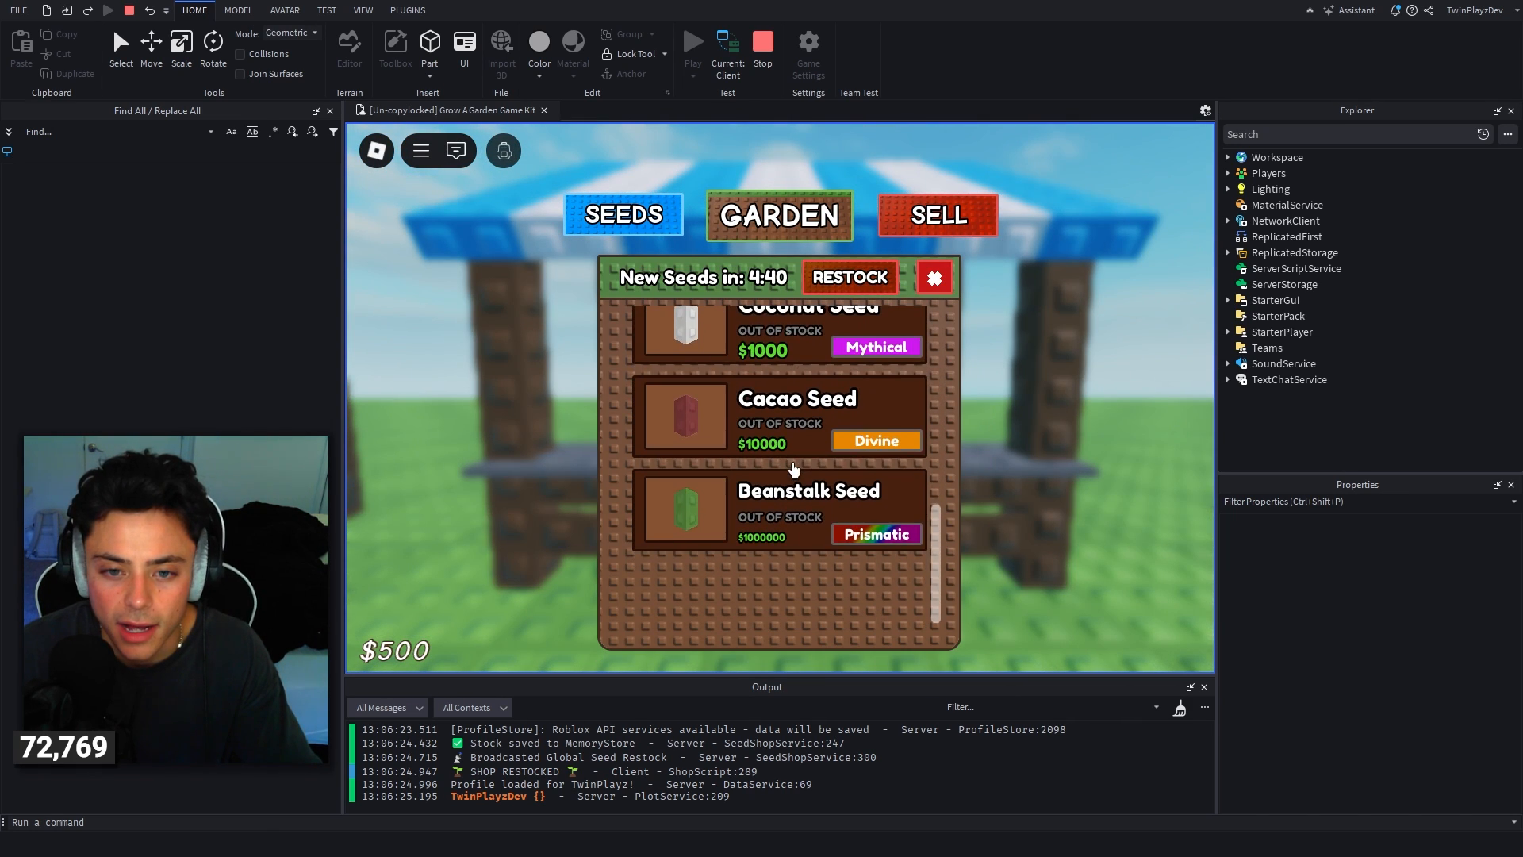
Step: Buy one Carrot Seed, one Blueberry Seed and one Tomato Seed, and close the seed shop
{"action": "scroll", "coordinate": [791, 488], "scroll_direction": "up", "scroll_amount": 1}
{"action": "left_click", "coordinate": [776, 386]}
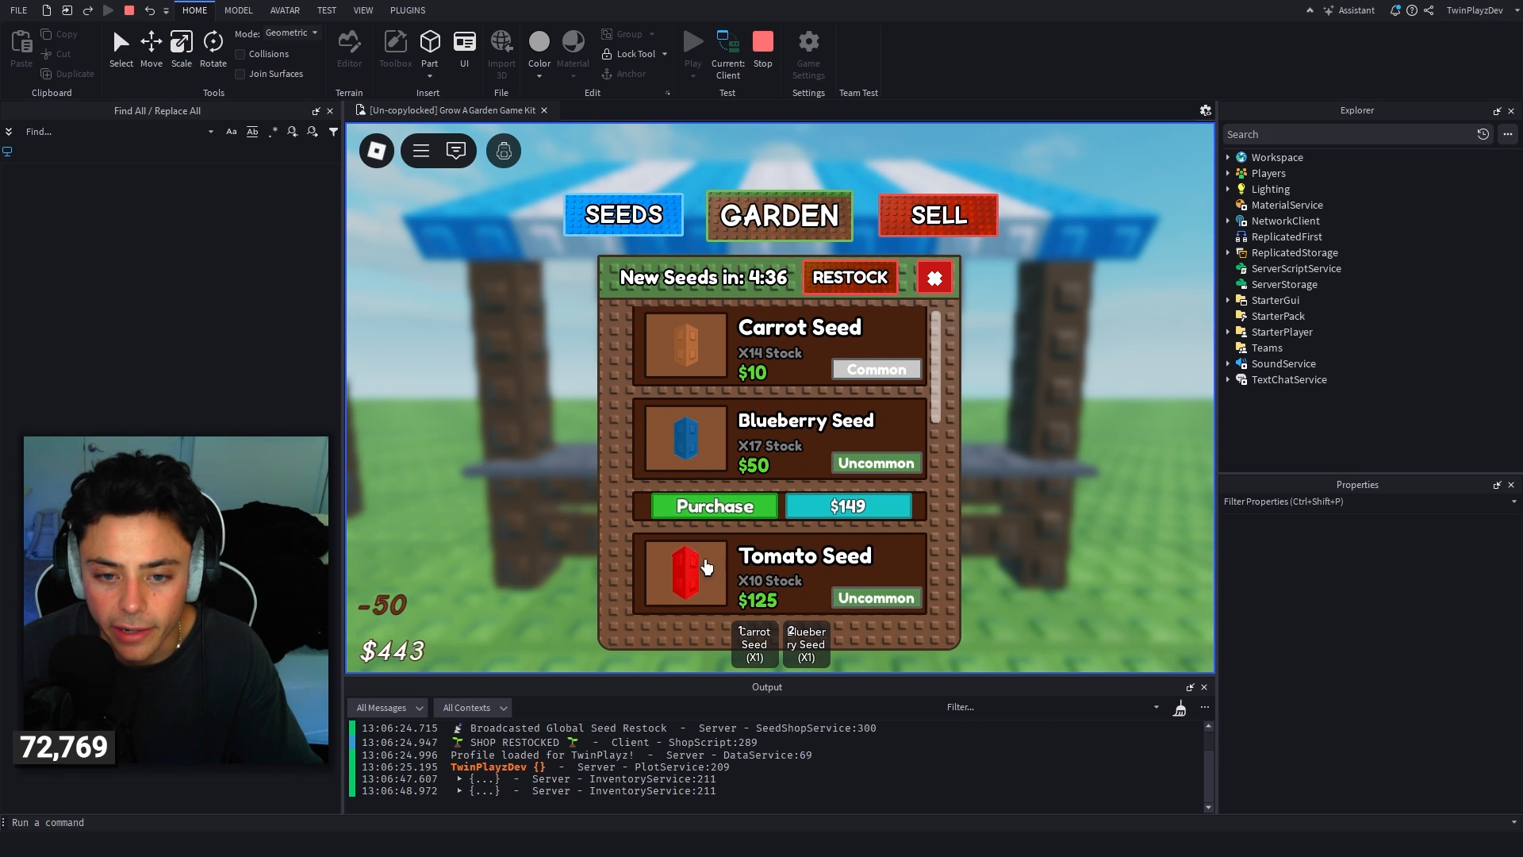
{"action": "left_click", "coordinate": [920, 277]}
Step: Walk the avatar to the sell stand and hold the tomato, blueberry and carrot seeds one after another
{"action": "key", "text": "w"}
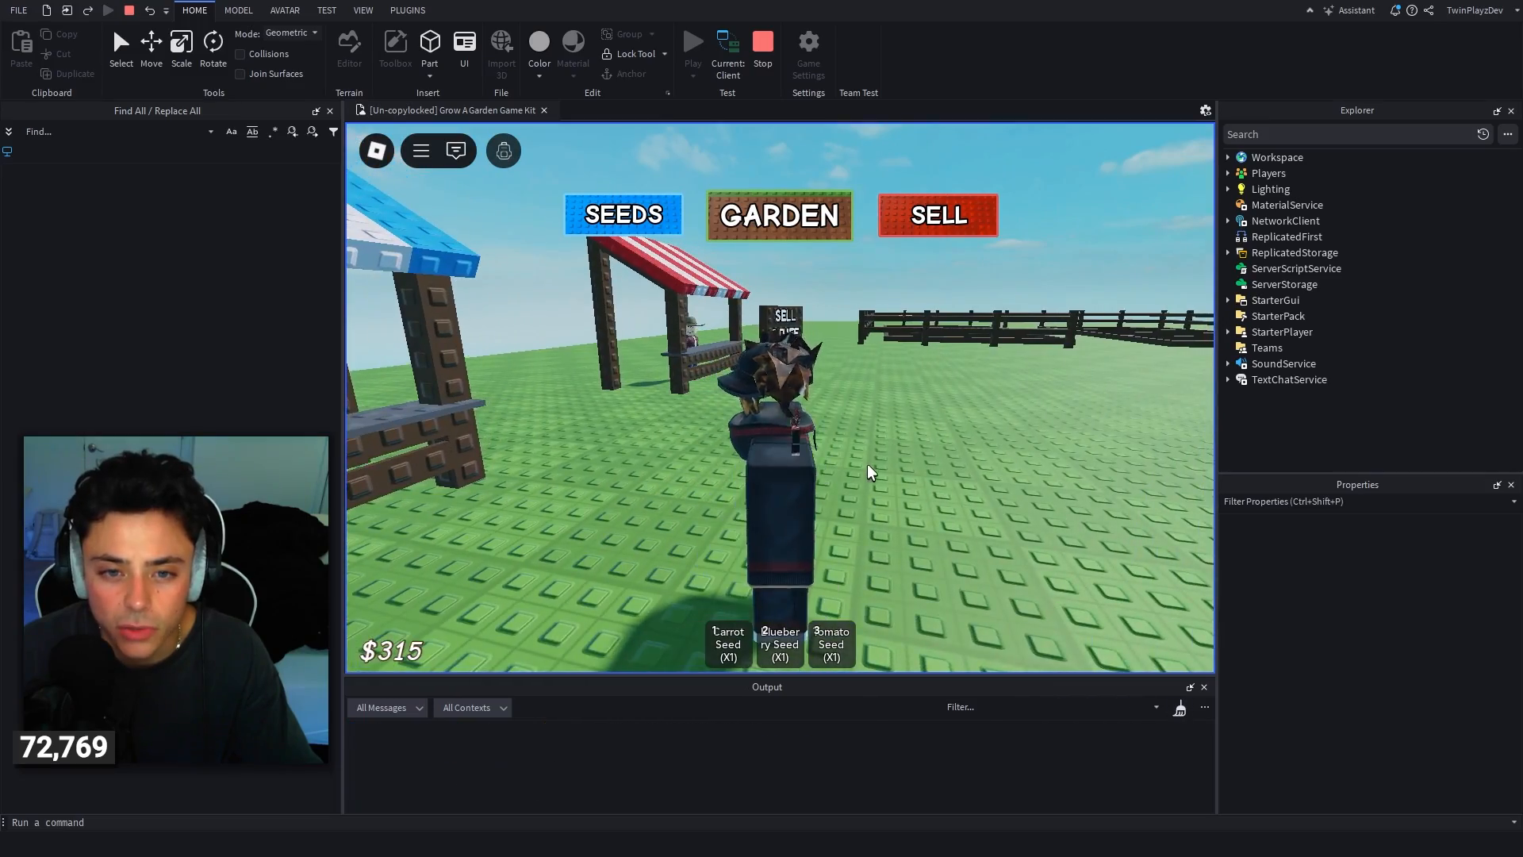
{"action": "right_click_drag", "start_coordinate": [868, 465], "coordinate": [868, 465]}
{"action": "key", "text": "w"}
{"action": "key", "text": "d"}
{"action": "right_click_drag", "start_coordinate": [875, 370], "coordinate": [875, 371]}
{"action": "key", "text": "s"}
{"action": "key", "text": "2"}
{"action": "key", "text": "1"}
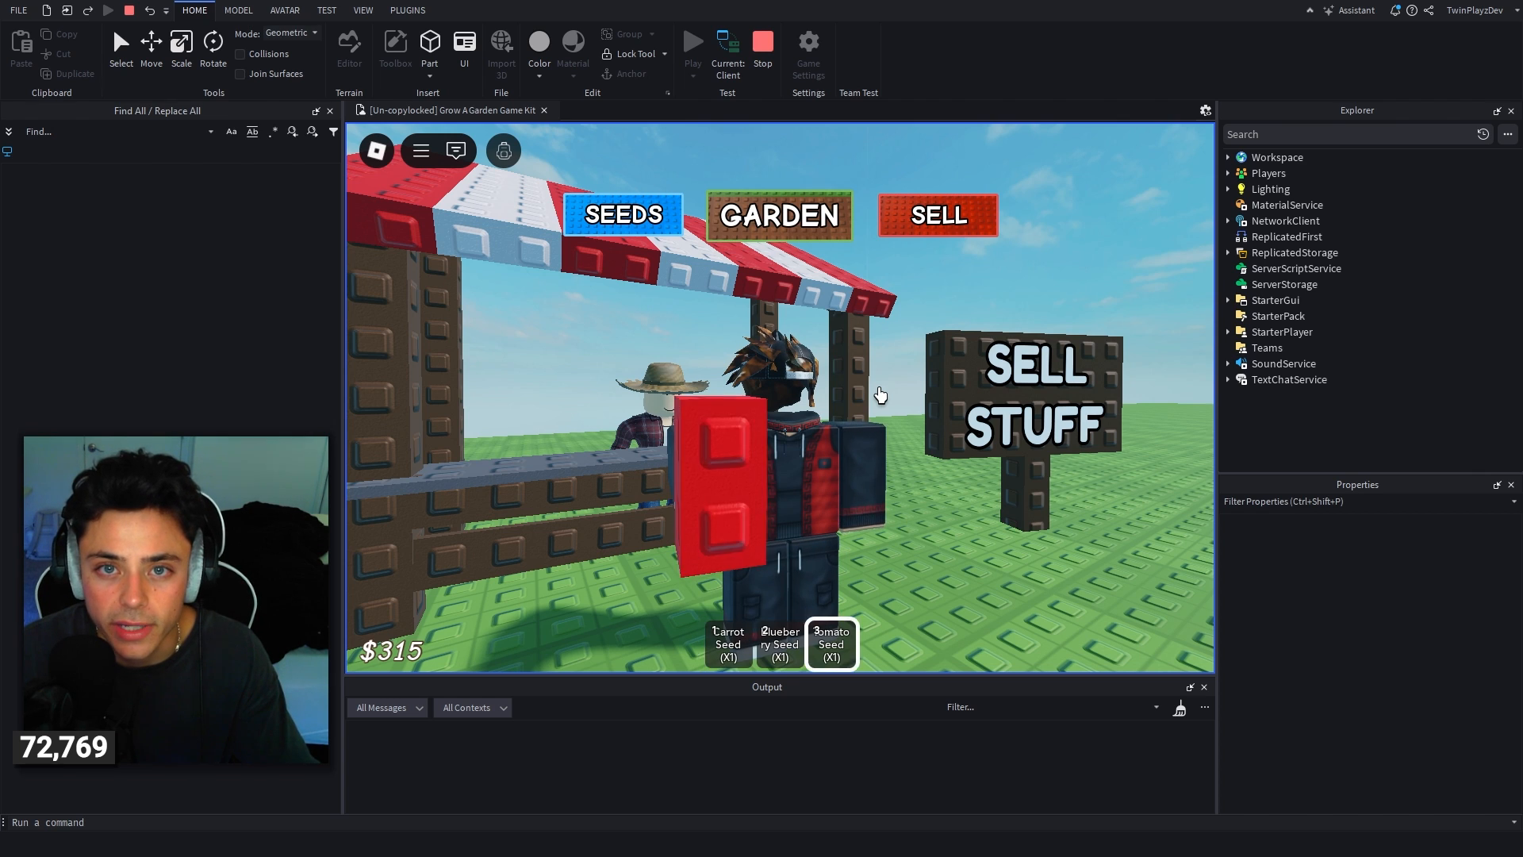
{"action": "key", "text": "2"}
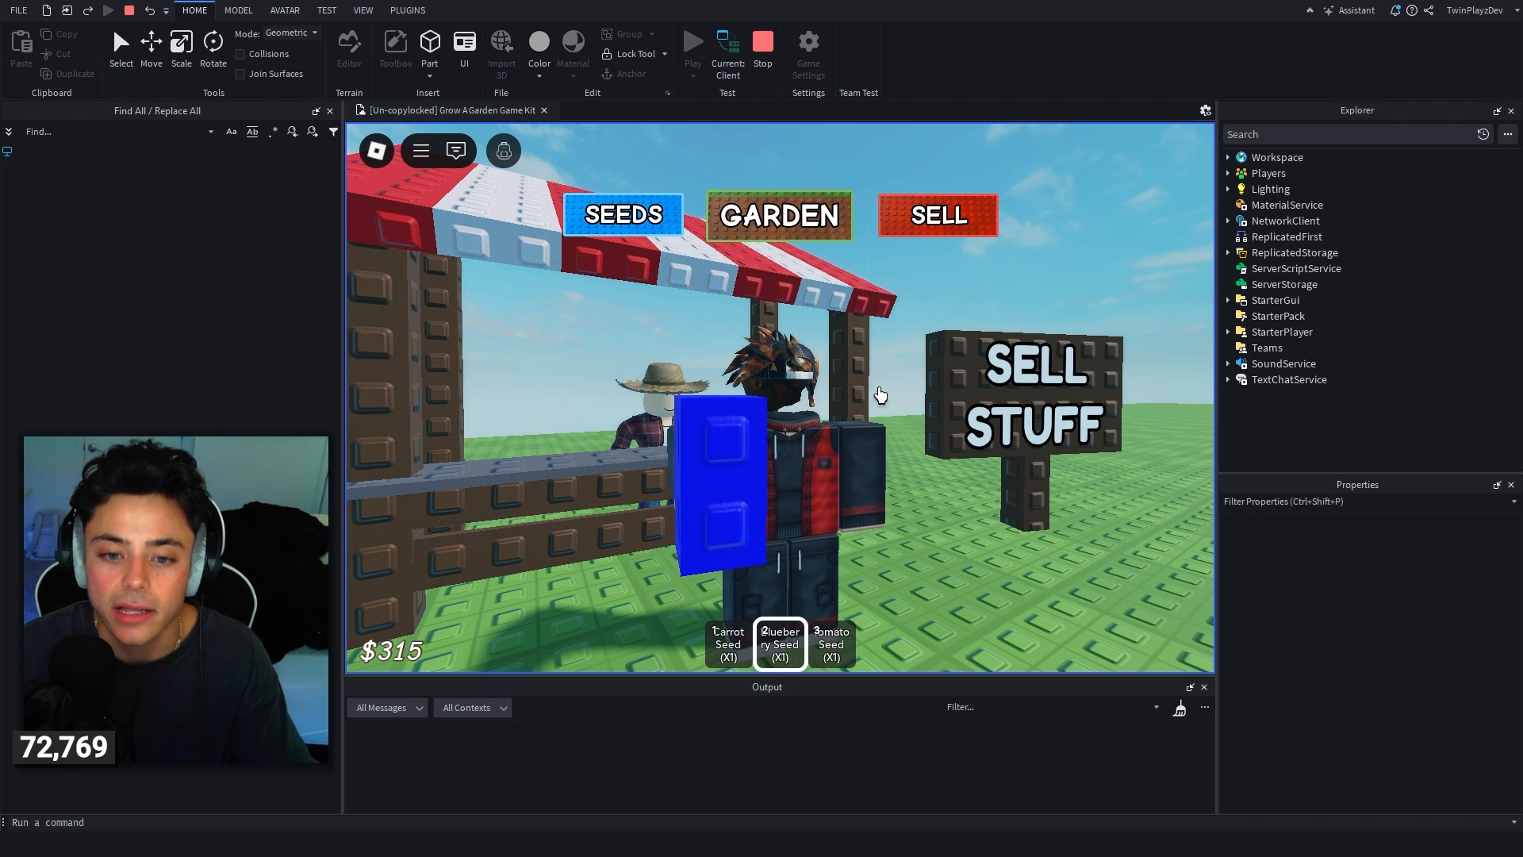
{"action": "key", "text": "1"}
Step: Teleport the avatar back to its garden and plant the carrot seed in a soil bed
{"action": "left_click", "coordinate": [792, 230]}
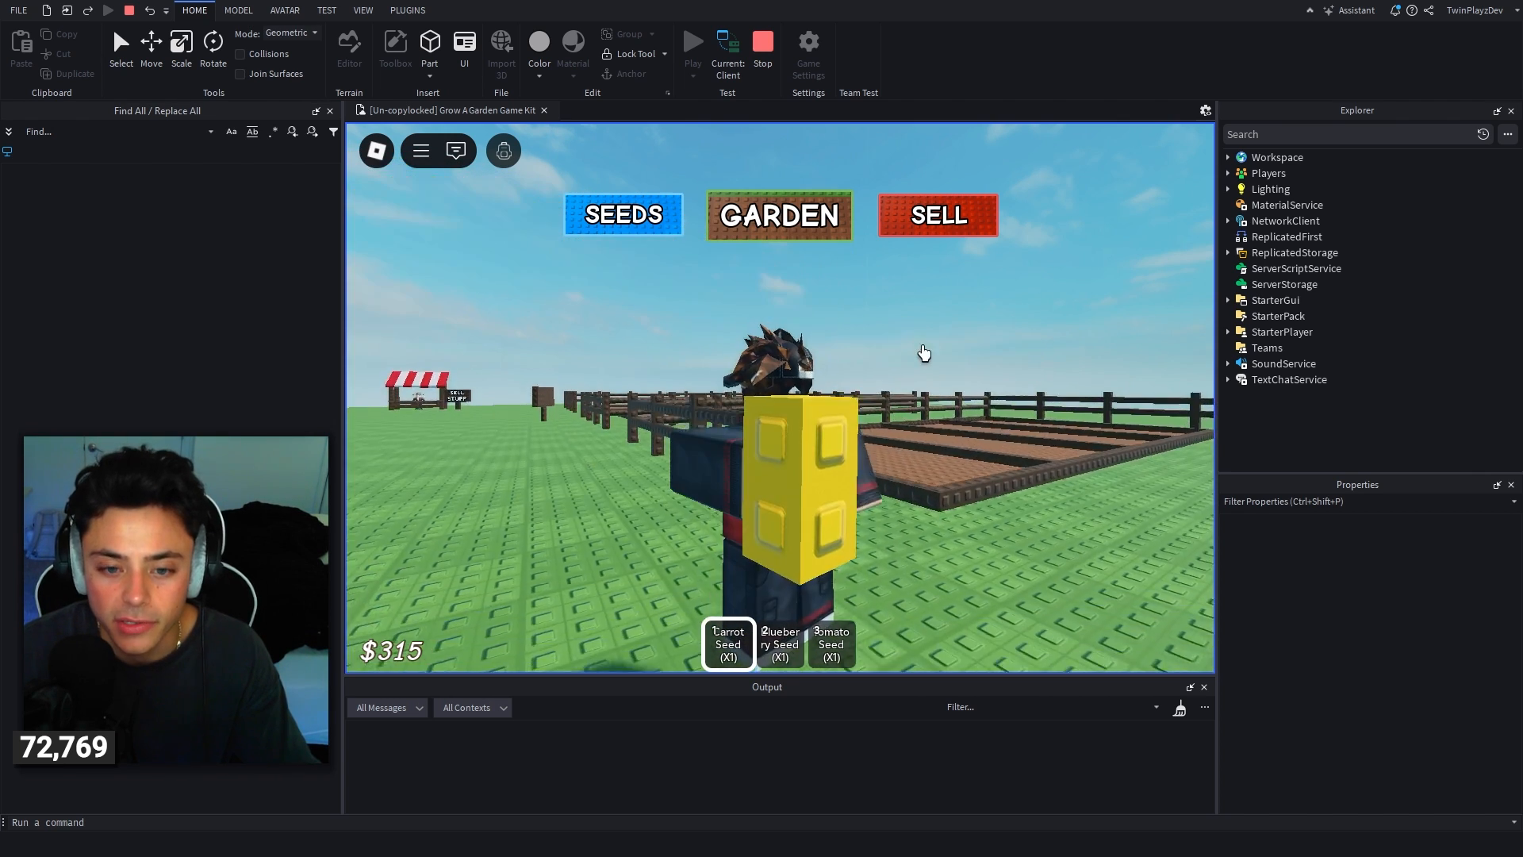
{"action": "right_click_drag", "start_coordinate": [939, 376], "coordinate": [939, 376]}
{"action": "key", "text": "w"}
{"action": "key", "text": "a"}
{"action": "left_click", "coordinate": [672, 383]}
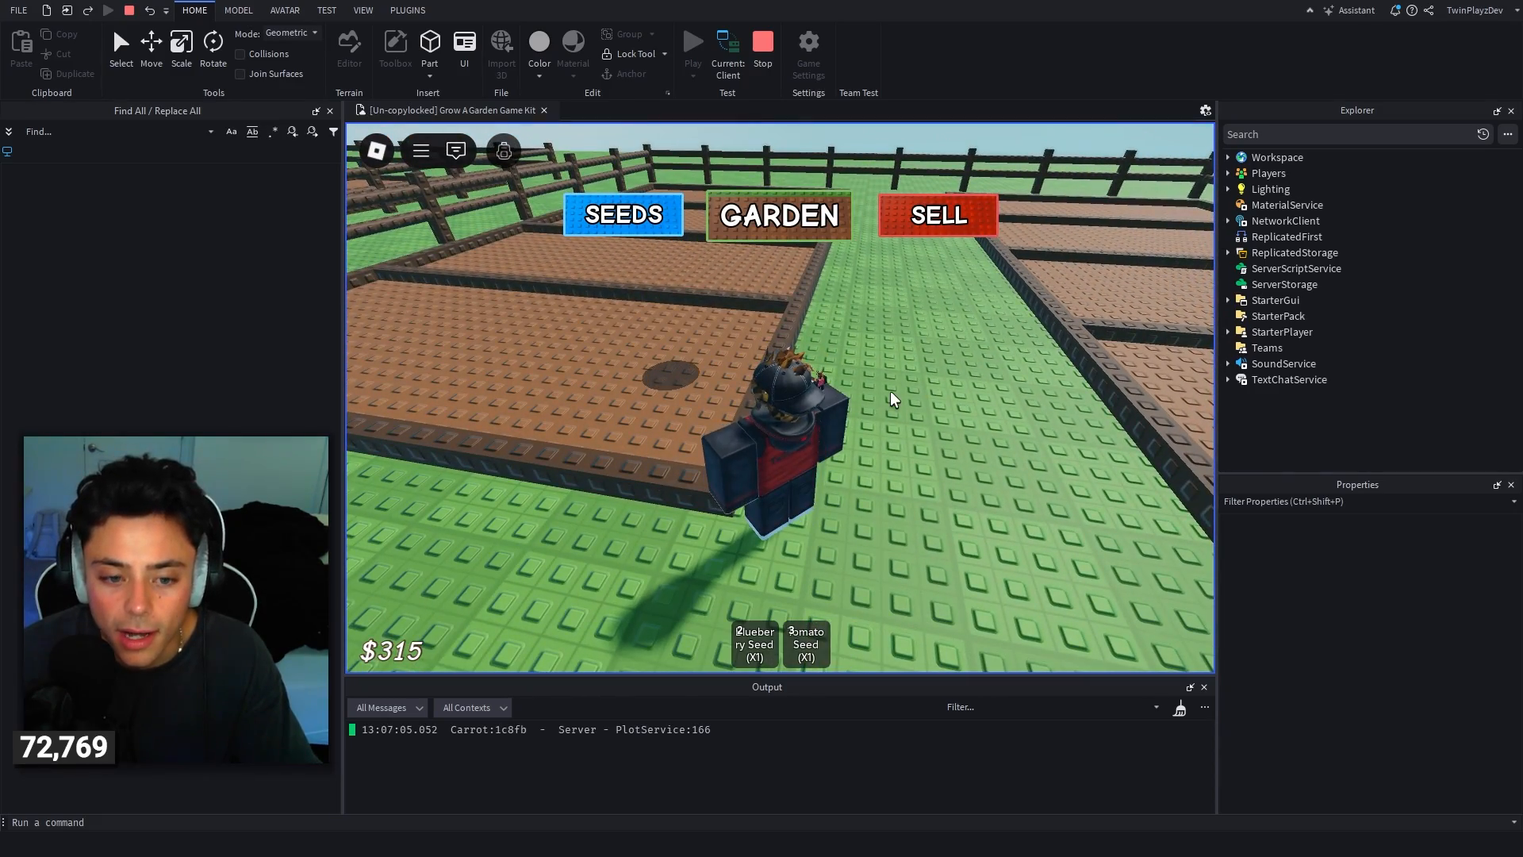
Step: Equip the blueberry seed and plant it in the same soil bed as the carrot
{"action": "right_click_drag", "start_coordinate": [891, 390], "coordinate": [891, 391]}
{"action": "key", "text": "w"}
{"action": "key", "text": "w"}
{"action": "key", "text": "2"}
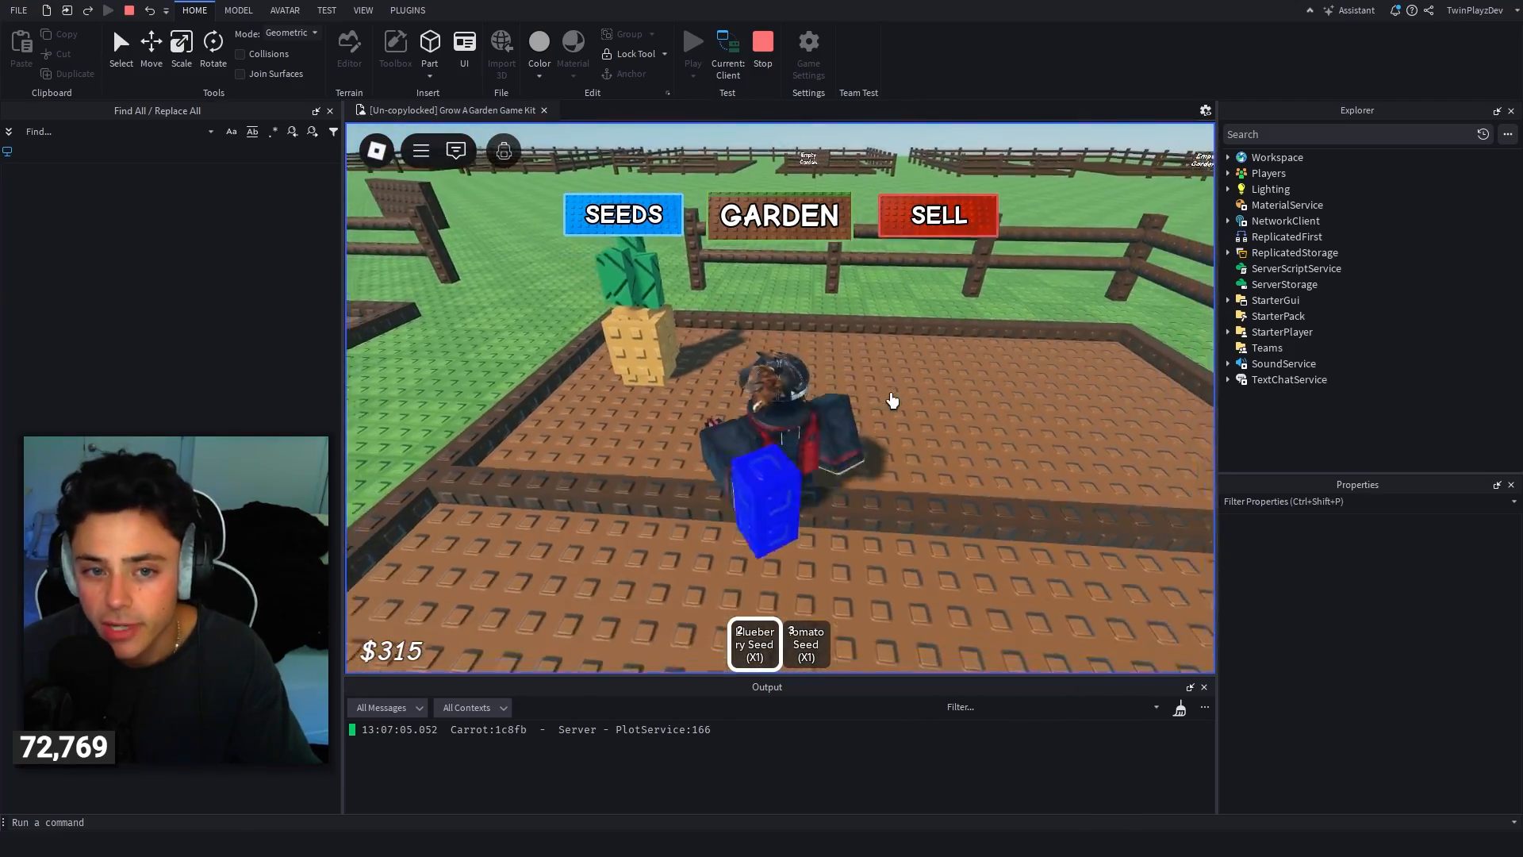
{"action": "left_click", "coordinate": [781, 363]}
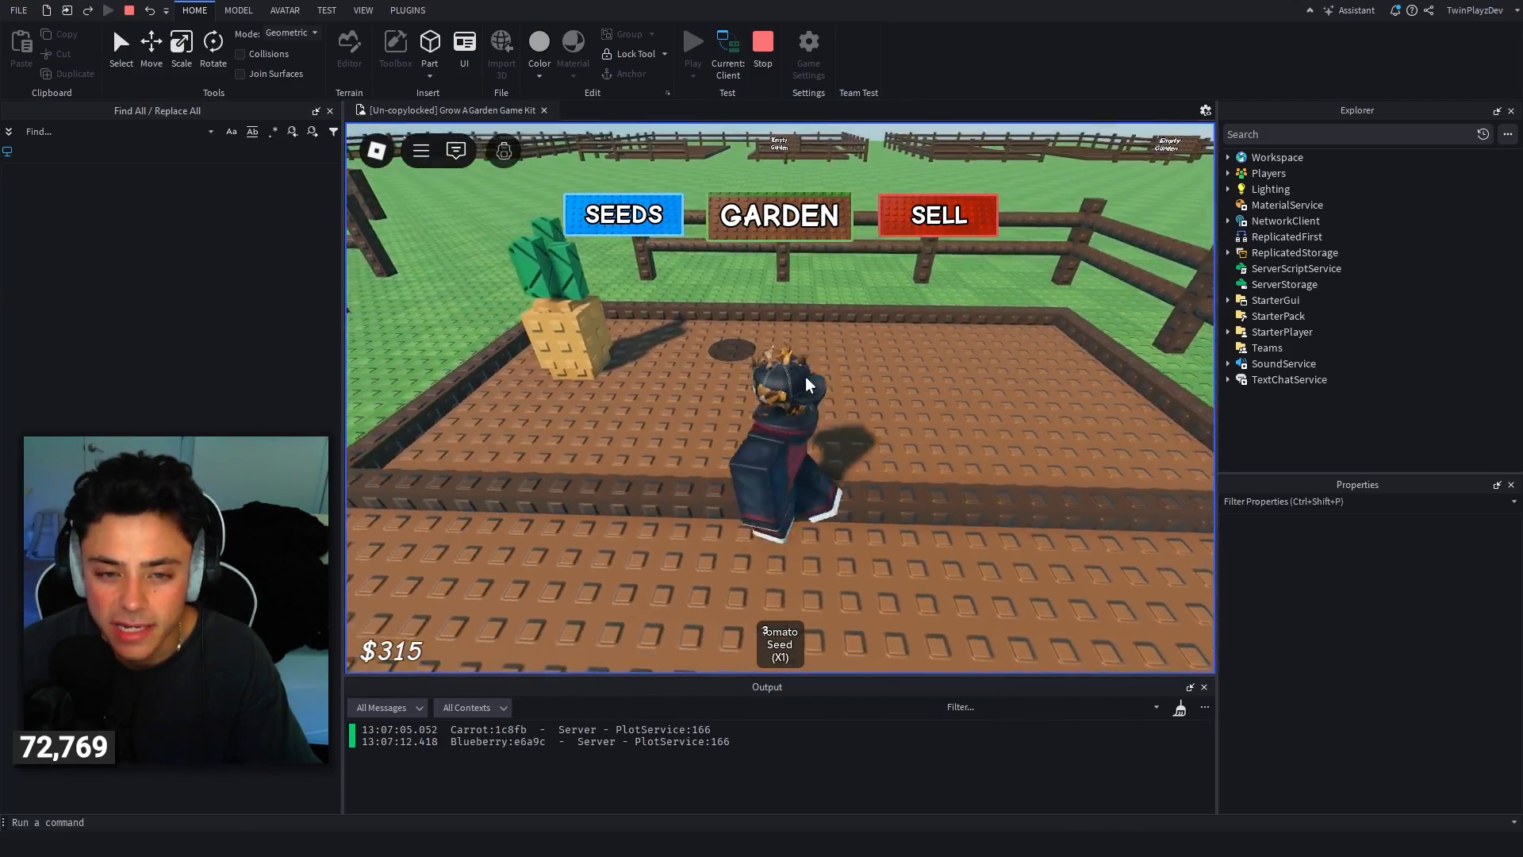
Step: Walk the avatar around the carrot and blueberry crops to examine how they grow
{"action": "key", "text": "a"}
{"action": "right_click_drag", "start_coordinate": [749, 354], "coordinate": [749, 354]}
{"action": "key", "text": "d"}
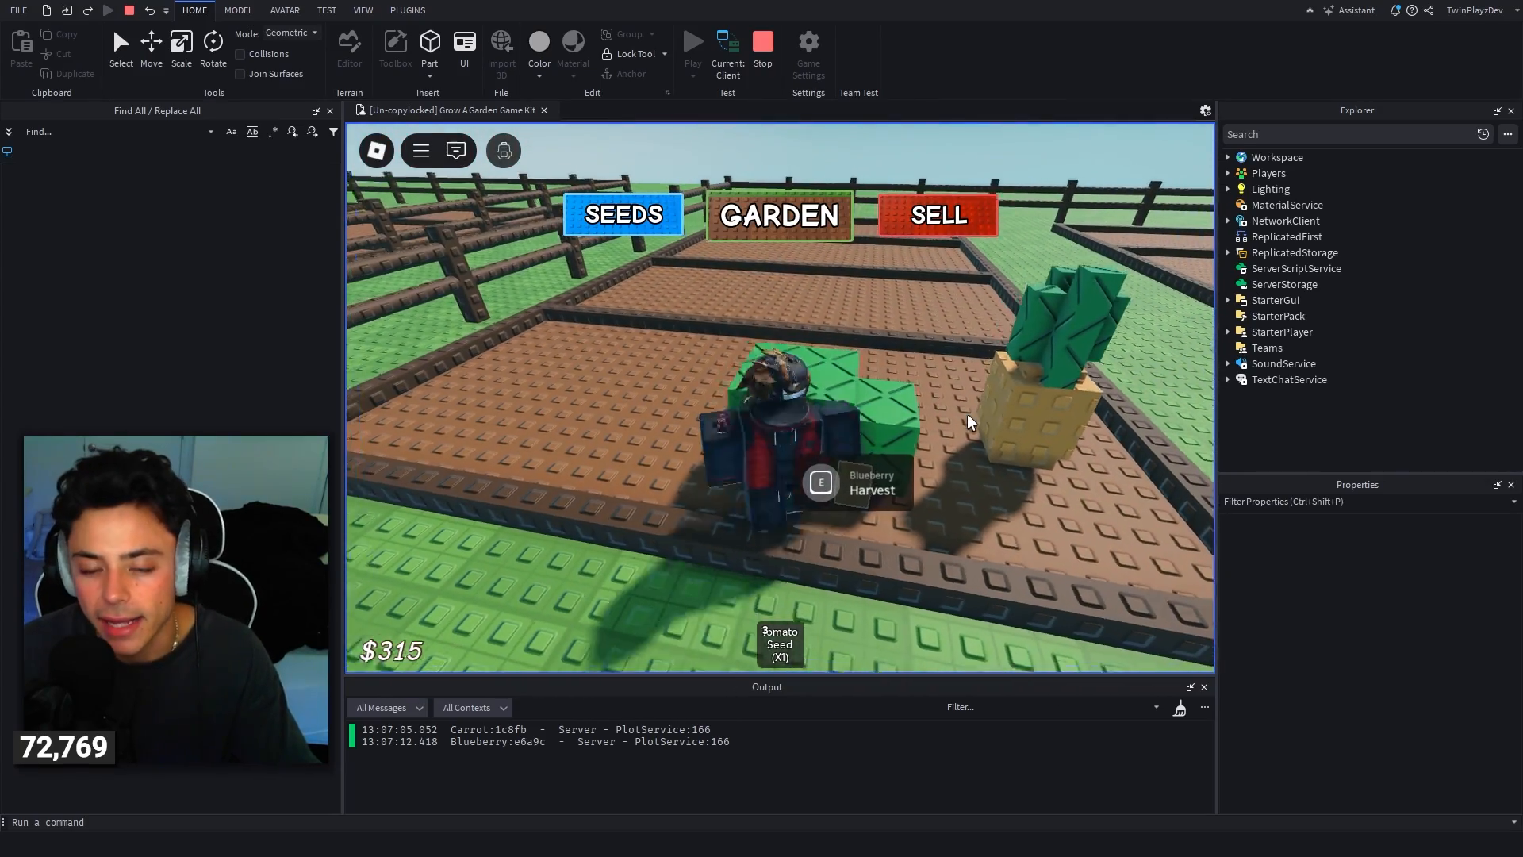
{"action": "key", "text": "w"}
{"action": "right_click_drag", "start_coordinate": [968, 416], "coordinate": [907, 420]}
{"action": "key", "text": "a"}
{"action": "key", "text": "s"}
{"action": "key", "text": "w"}
{"action": "key", "text": "a"}
Step: Equip the tomato seed and plant it in the soil bed with the other crops
{"action": "key", "text": "3"}
{"action": "right_click_drag", "start_coordinate": [837, 351], "coordinate": [804, 330]}
{"action": "key", "text": "s"}
{"action": "key", "text": "d"}
{"action": "left_click", "coordinate": [959, 460]}
Step: Move the avatar around the tomato plant to watch it grow and bear fruit
{"action": "key", "text": "d"}
{"action": "right_click_drag", "start_coordinate": [906, 449], "coordinate": [817, 390]}
{"action": "key", "text": "a"}
{"action": "key", "text": "s"}
{"action": "key", "text": "d"}
{"action": "key", "text": "s"}
{"action": "key", "text": "w"}
{"action": "key", "text": "s"}
{"action": "key", "text": "s"}
{"action": "key", "text": "w"}
{"action": "key", "text": "s"}
{"action": "key", "text": "w"}
{"action": "key", "text": "s"}
Step: Harvest a tomato from the plant, hold it in the avatar's hand to view it and put it away
{"action": "key", "text": "e"}
{"action": "key", "text": "s"}
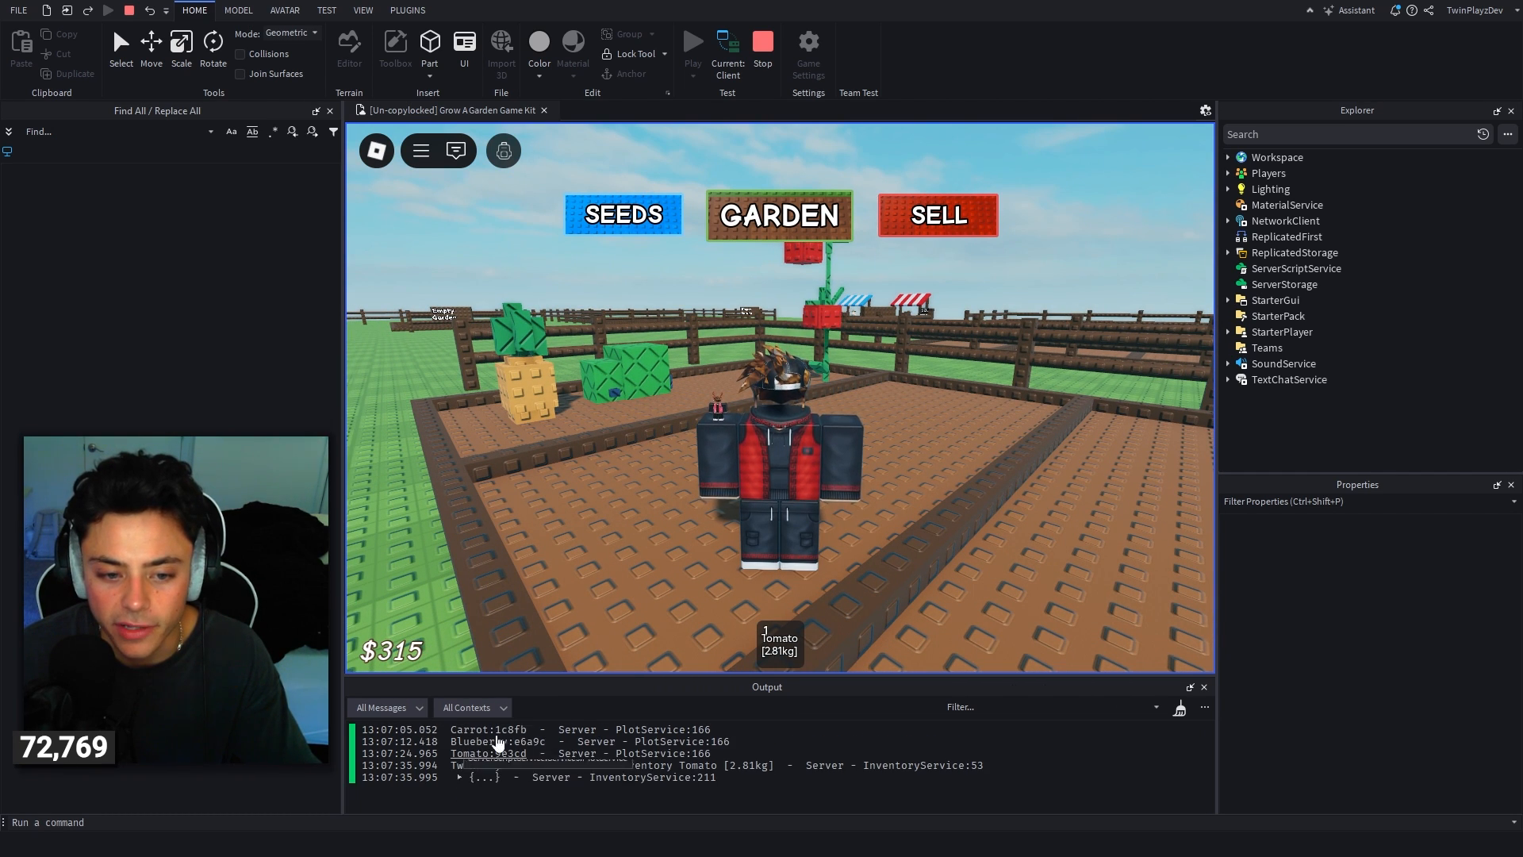
{"action": "key", "text": "w"}
{"action": "key", "text": "d"}
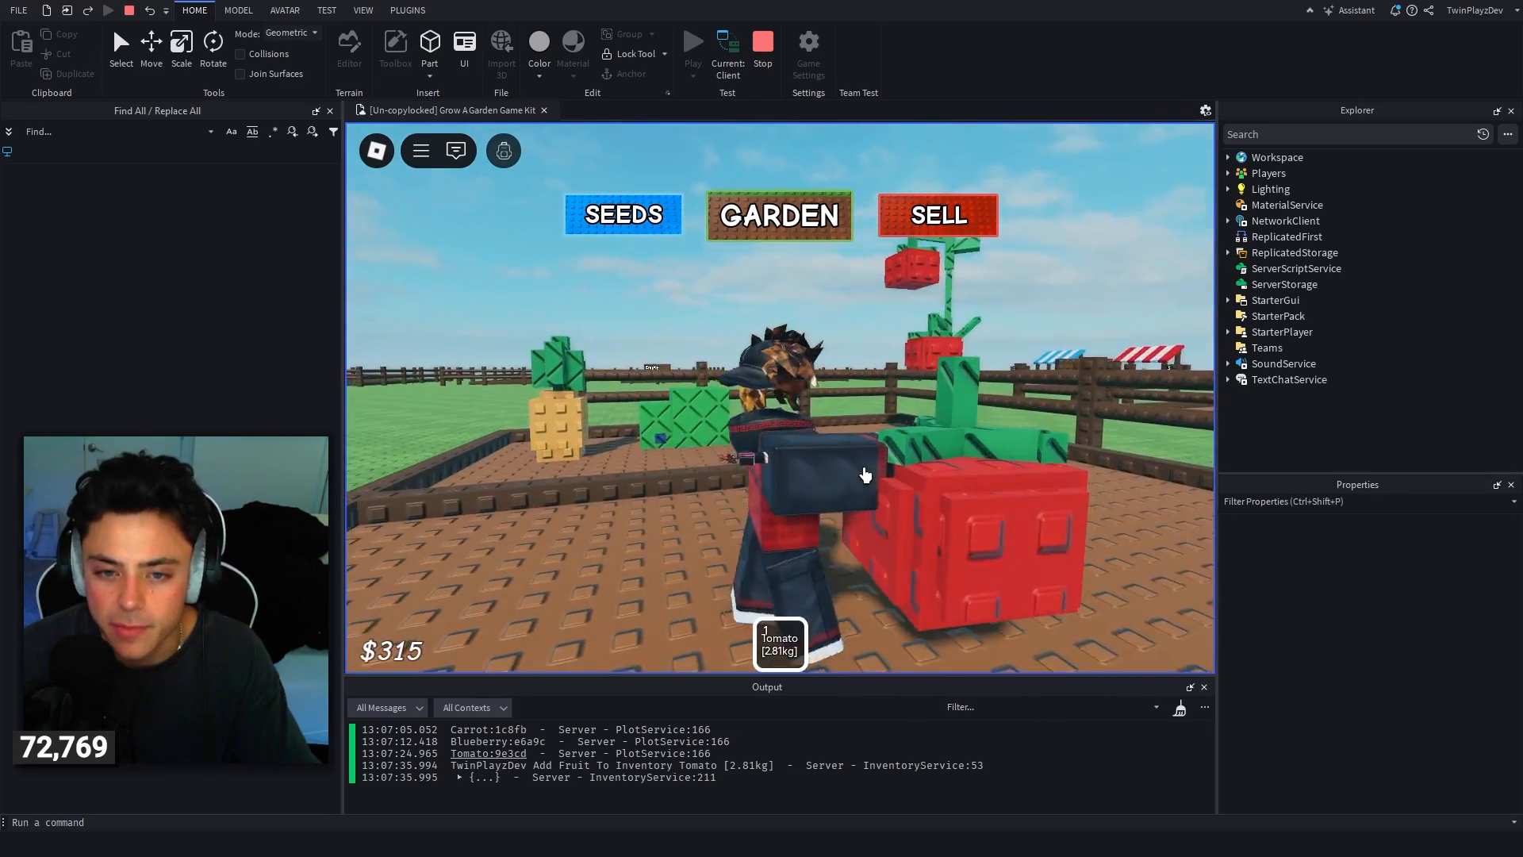
{"action": "key", "text": "s"}
{"action": "right_click_drag", "start_coordinate": [865, 475], "coordinate": [865, 475]}
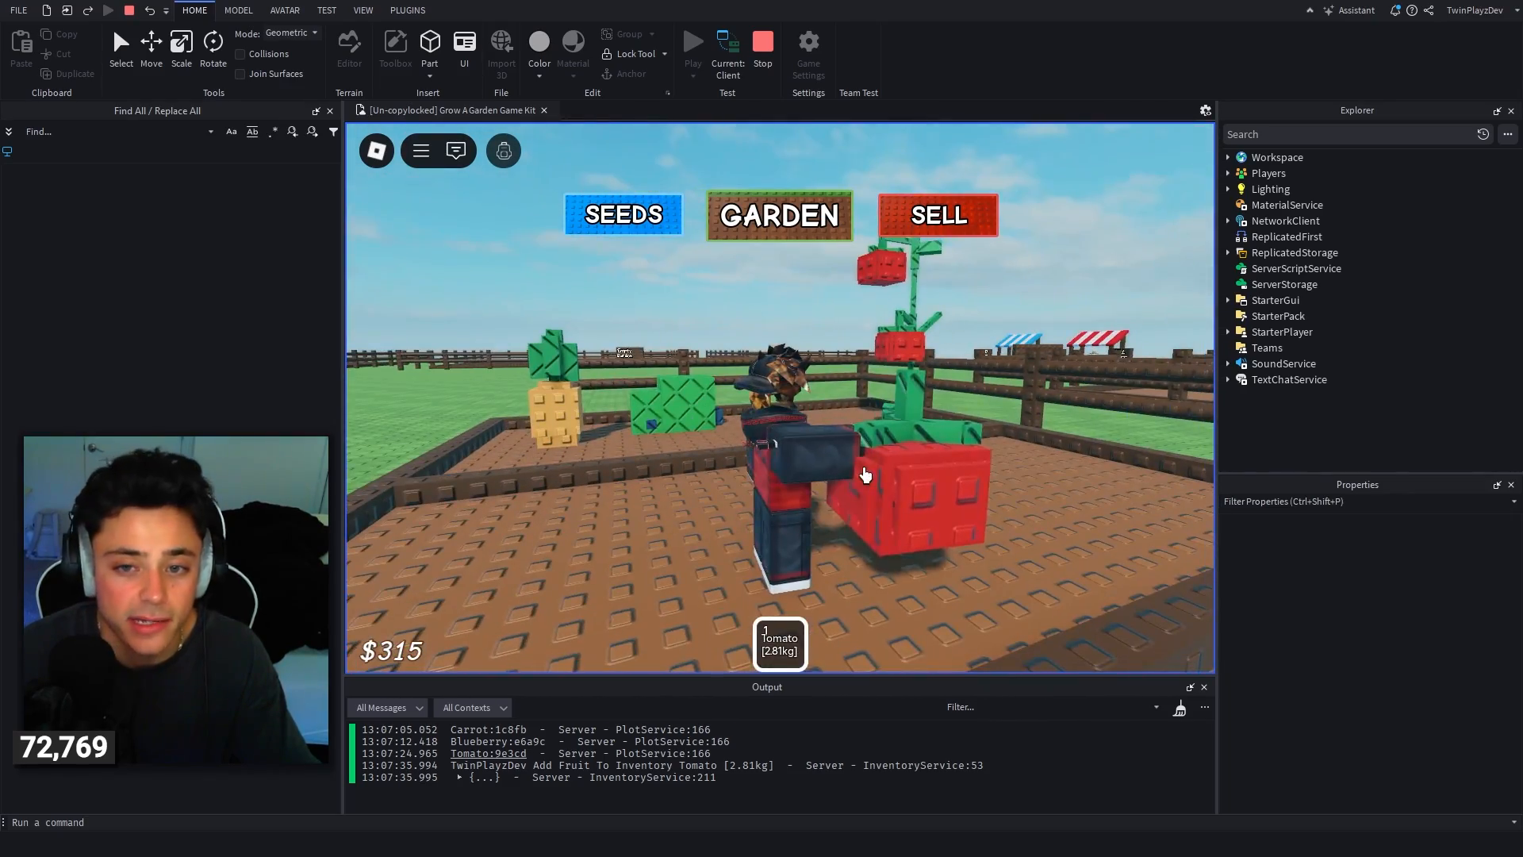
{"action": "key", "text": "1"}
Step: Harvest a blueberry from the bush, hold it briefly and put it away
{"action": "key", "text": "w"}
{"action": "key", "text": "w"}
{"action": "right_click_drag", "start_coordinate": [989, 460], "coordinate": [989, 460]}
{"action": "key", "text": "e"}
{"action": "key", "text": "s"}
{"action": "key", "text": "2"}
{"action": "key", "text": "2"}
Step: Harvest the carrot, hold it briefly and put it away
{"action": "key", "text": "w"}
{"action": "right_click_drag", "start_coordinate": [784, 436], "coordinate": [784, 436]}
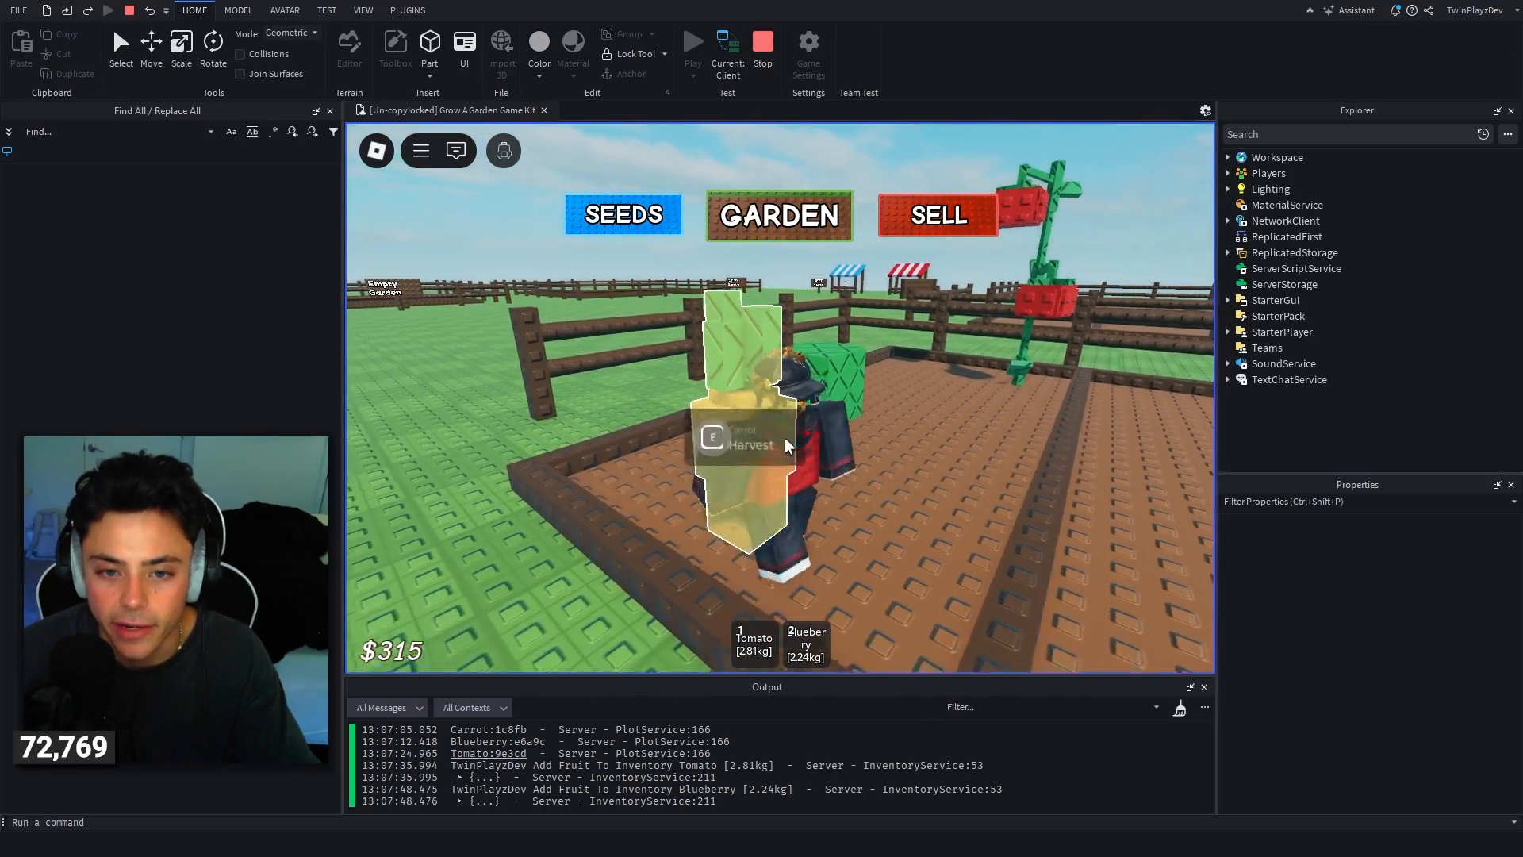
{"action": "key", "text": "e"}
{"action": "key", "text": "s"}
{"action": "key", "text": "3"}
{"action": "key", "text": "3"}
Step: Walk and jump the avatar along the fence to view the planted garden and neighbouring plots
{"action": "key", "text": "s"}
{"action": "right_click_drag", "start_coordinate": [892, 456], "coordinate": [860, 379]}
{"action": "key", "text": "d"}
{"action": "key", "text": "w"}
{"action": "key", "text": "w"}
{"action": "key", "text": "s"}
{"action": "key", "text": "w"}
{"action": "key", "text": "space"}
{"action": "key", "text": "w"}
{"action": "key", "text": "space"}
{"action": "key", "text": "w"}
{"action": "key", "text": "space"}
{"action": "key", "text": "space"}
{"action": "key", "text": "w"}
{"action": "key", "text": "space"}
{"action": "key", "text": "w"}
{"action": "key", "text": "space"}
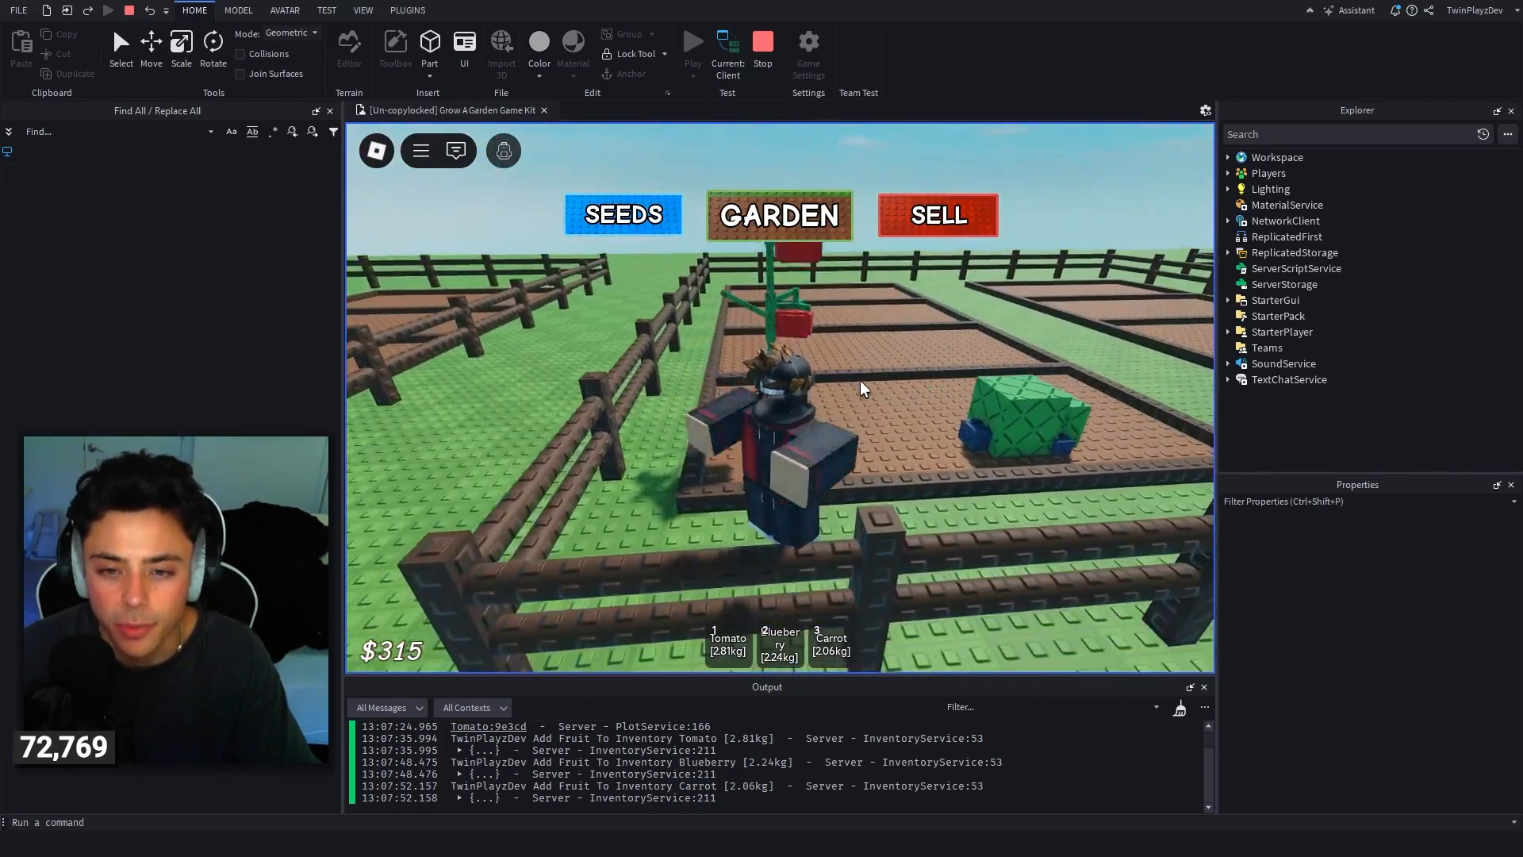
{"action": "right_click_drag", "start_coordinate": [770, 368], "coordinate": [770, 368]}
{"action": "key", "text": "s"}
{"action": "key", "text": "space"}
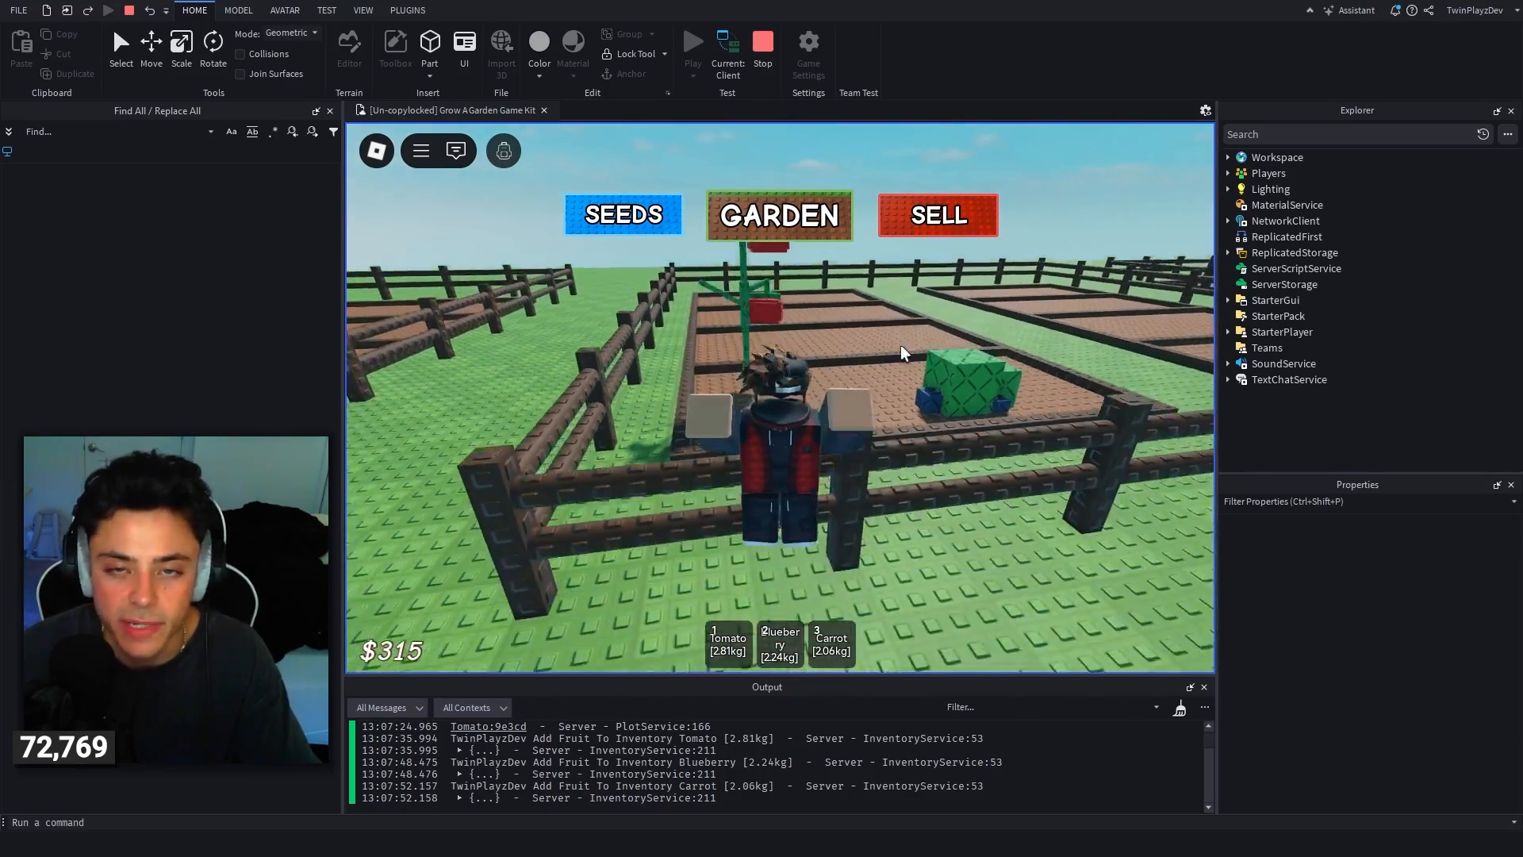
{"action": "key", "text": "w"}
{"action": "key", "text": "space"}
{"action": "right_click_drag", "start_coordinate": [936, 336], "coordinate": [936, 336]}
{"action": "key", "text": "w"}
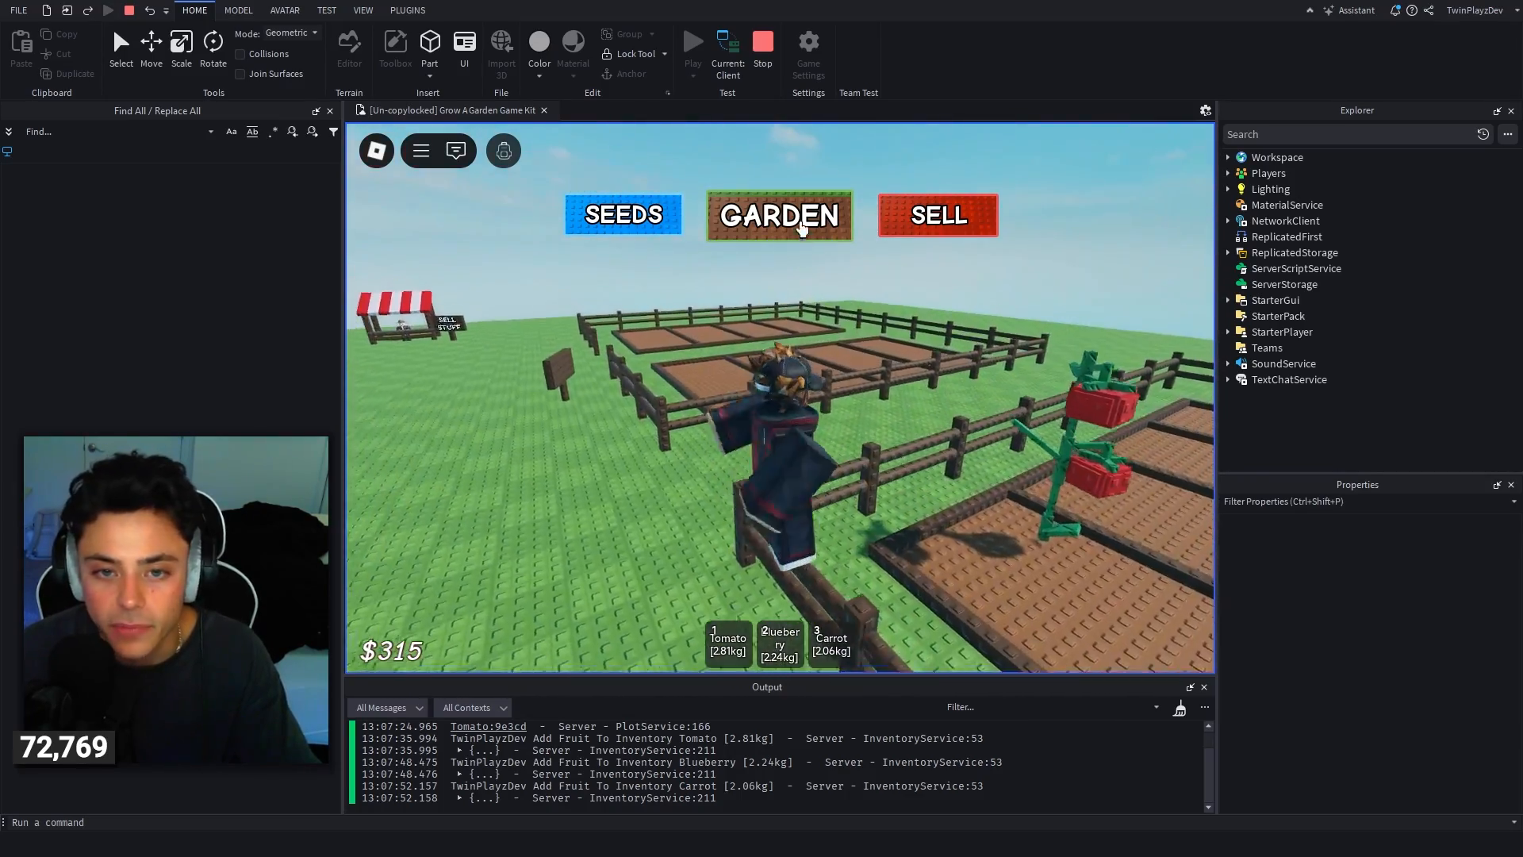
Step: Teleport the avatar to the sell stand, equip the tomato and ask the vendor how much it is worth
{"action": "left_click", "coordinate": [801, 225]}
{"action": "left_click", "coordinate": [909, 216]}
{"action": "key", "text": "w"}
{"action": "right_click_drag", "start_coordinate": [883, 388], "coordinate": [883, 389]}
{"action": "right_click_drag", "start_coordinate": [949, 468], "coordinate": [1000, 452]}
{"action": "key", "text": "e"}
{"action": "key", "text": "2"}
{"action": "key", "text": "1"}
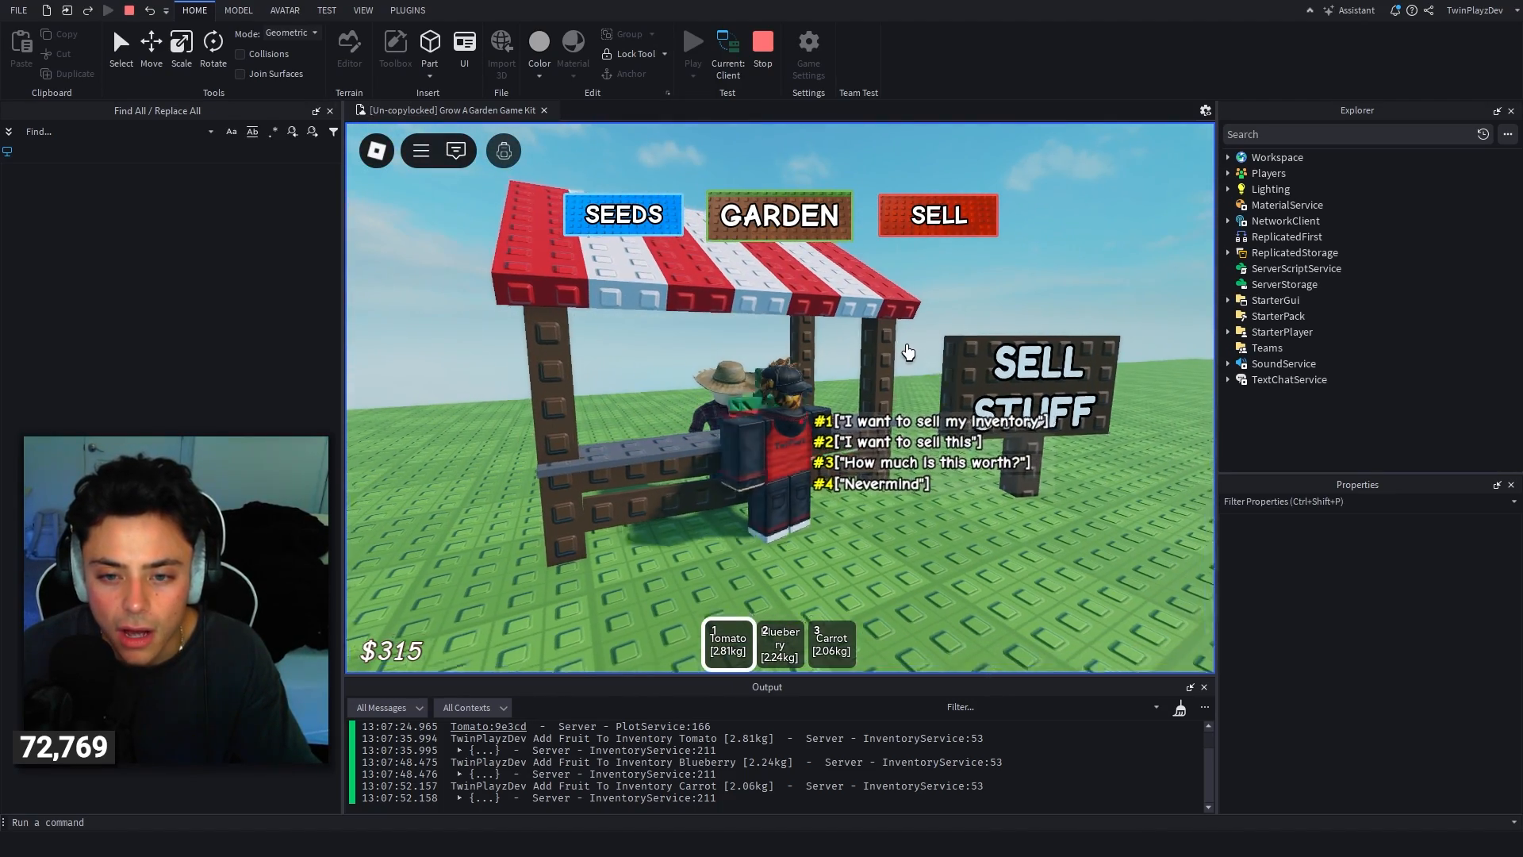
{"action": "key", "text": "a"}
{"action": "scroll", "coordinate": [921, 397], "scroll_direction": "up", "scroll_amount": 3}
{"action": "scroll", "coordinate": [920, 416], "scroll_direction": "down", "scroll_amount": 2}
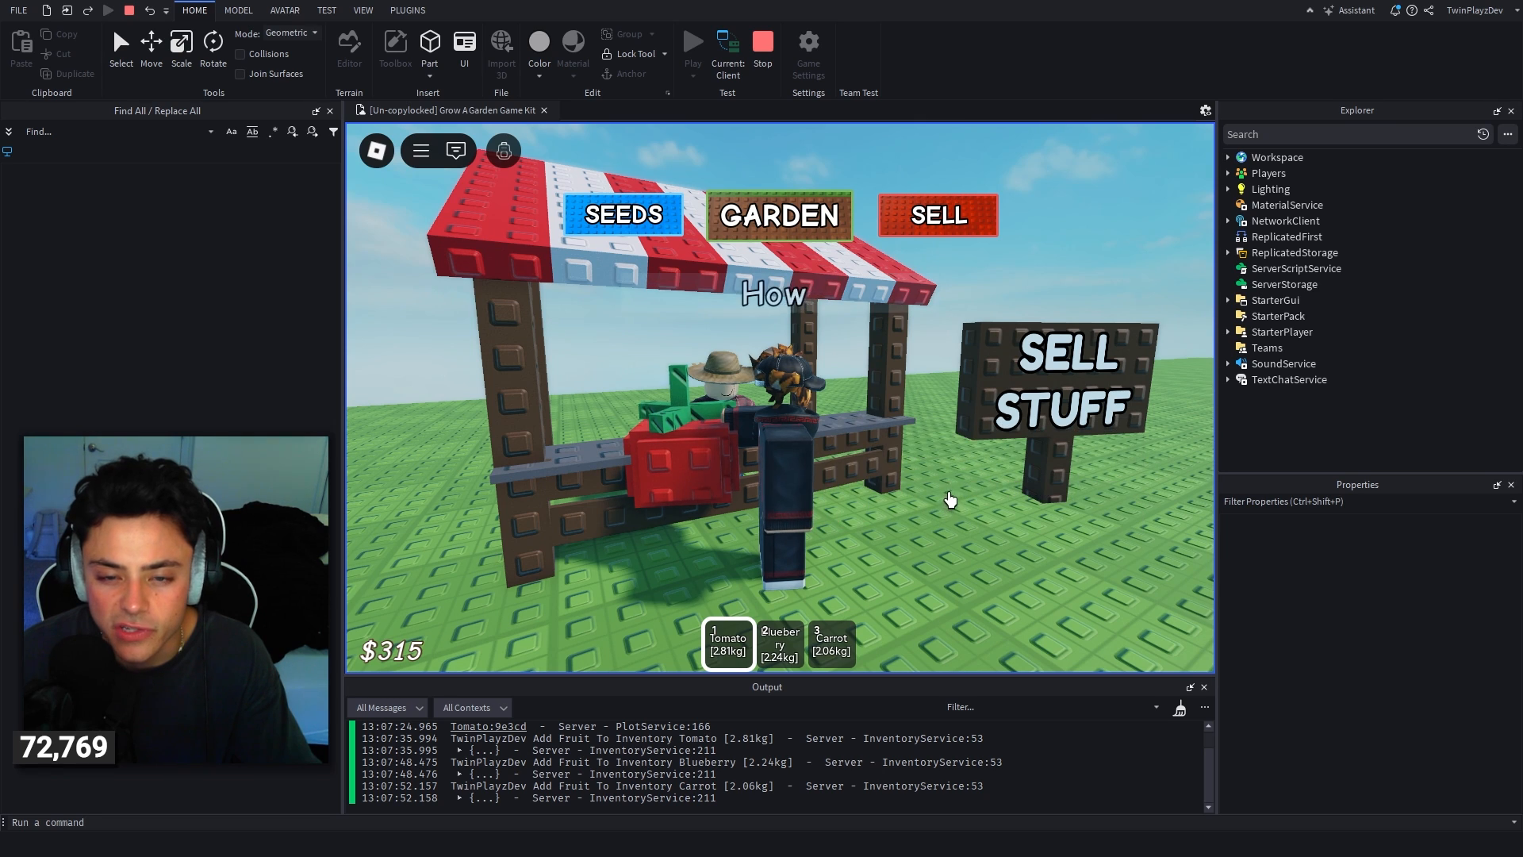
{"action": "right_click_drag", "start_coordinate": [941, 440], "coordinate": [914, 422]}
Step: Switch to the blueberry and sell only that fruit to the vendor
{"action": "key", "text": "s"}
{"action": "key", "text": "1"}
{"action": "key", "text": "1"}
{"action": "key", "text": "2"}
{"action": "key", "text": "2"}
{"action": "key", "text": "2"}
{"action": "key", "text": "w"}
{"action": "key", "text": "e"}
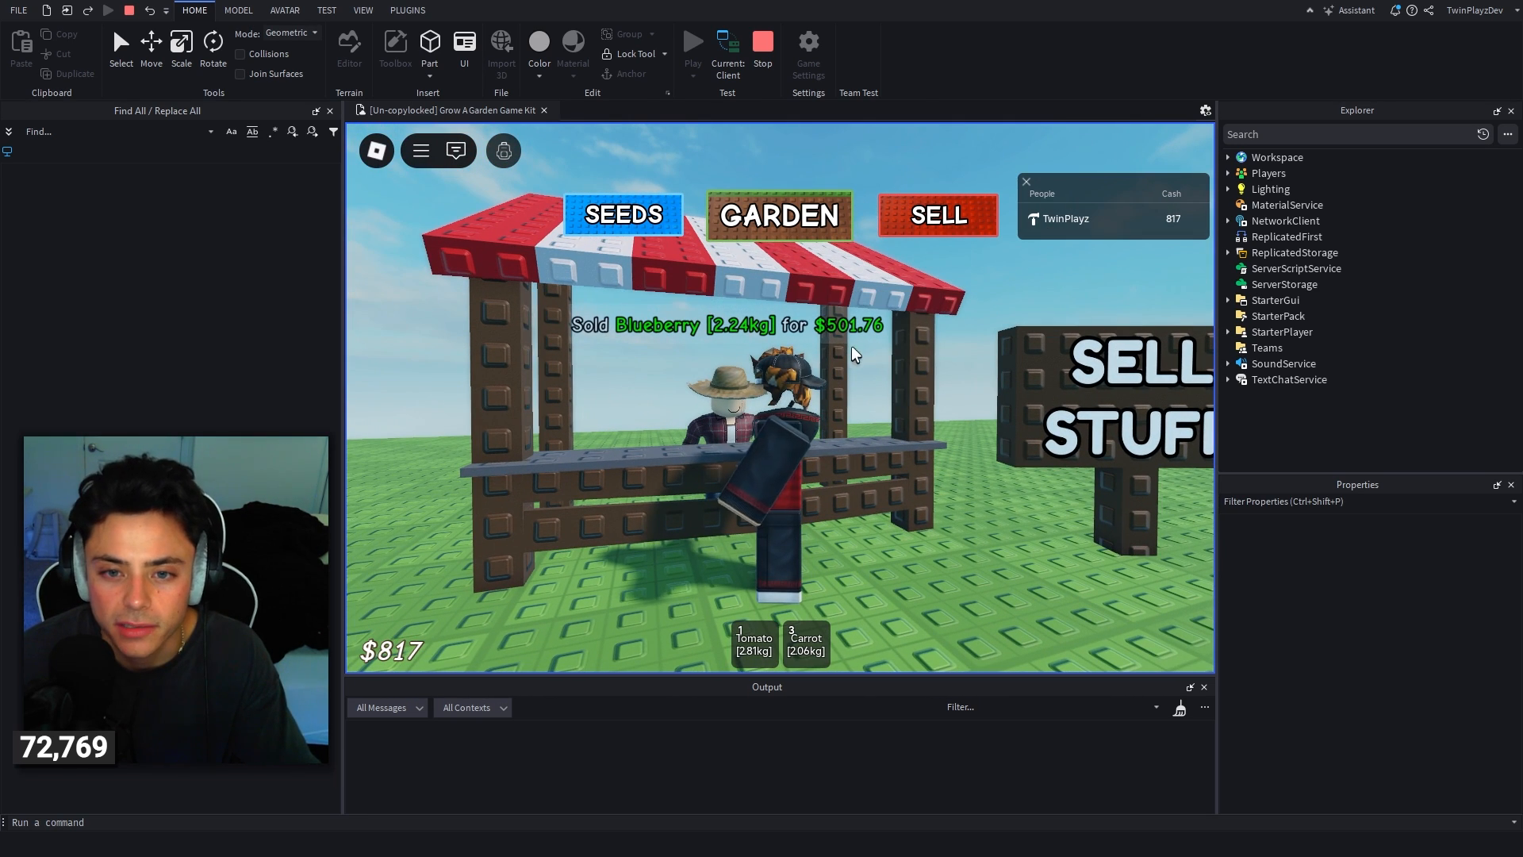
Step: Equip the tomato, talk to the vendor again and sell the whole remaining inventory
{"action": "key", "text": "1"}
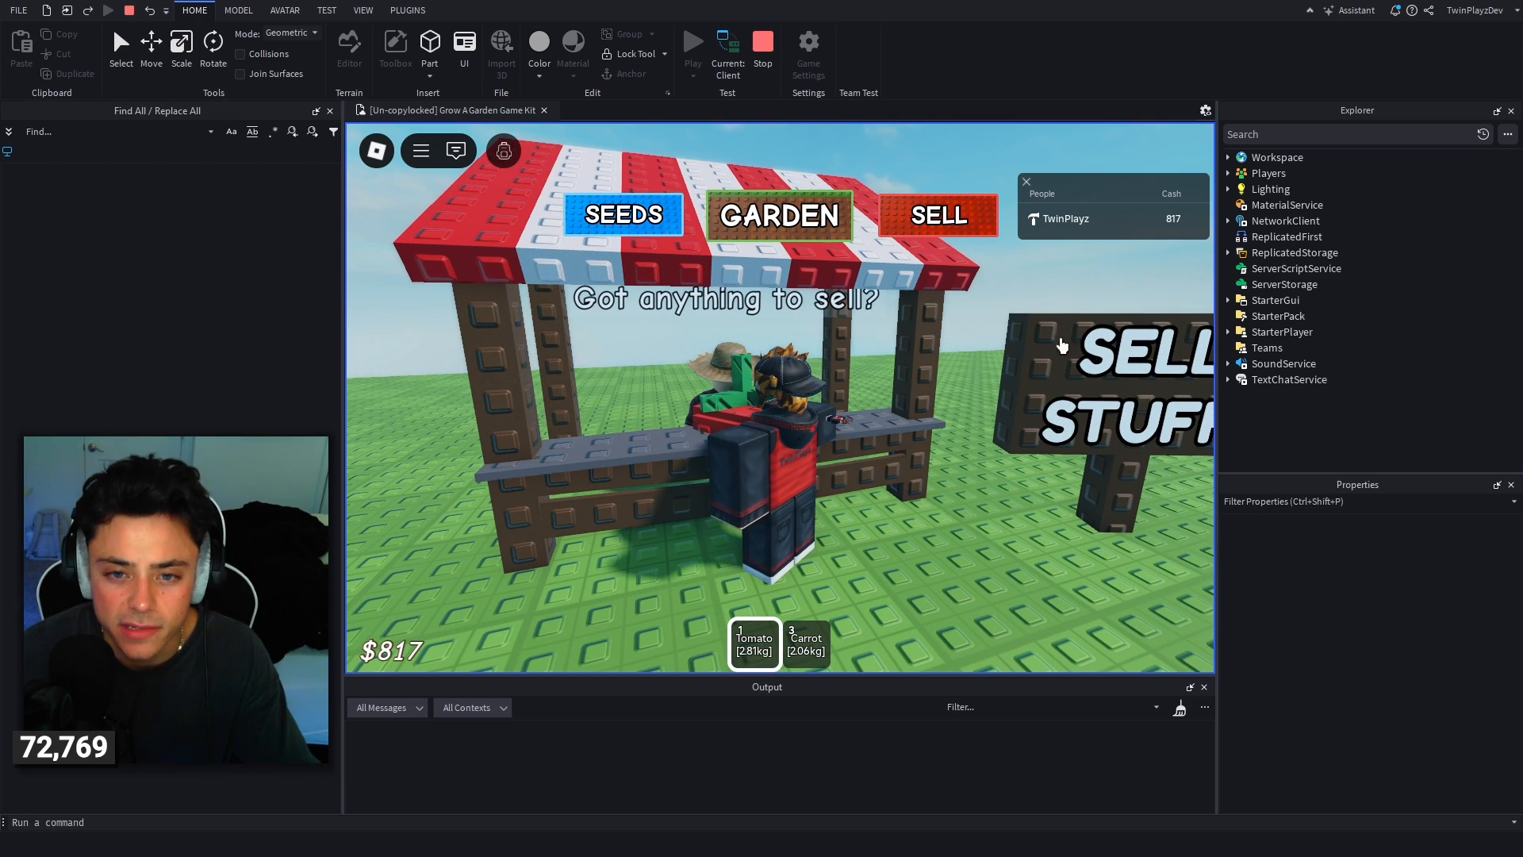
{"action": "right_click_drag", "start_coordinate": [899, 441], "coordinate": [932, 318]}
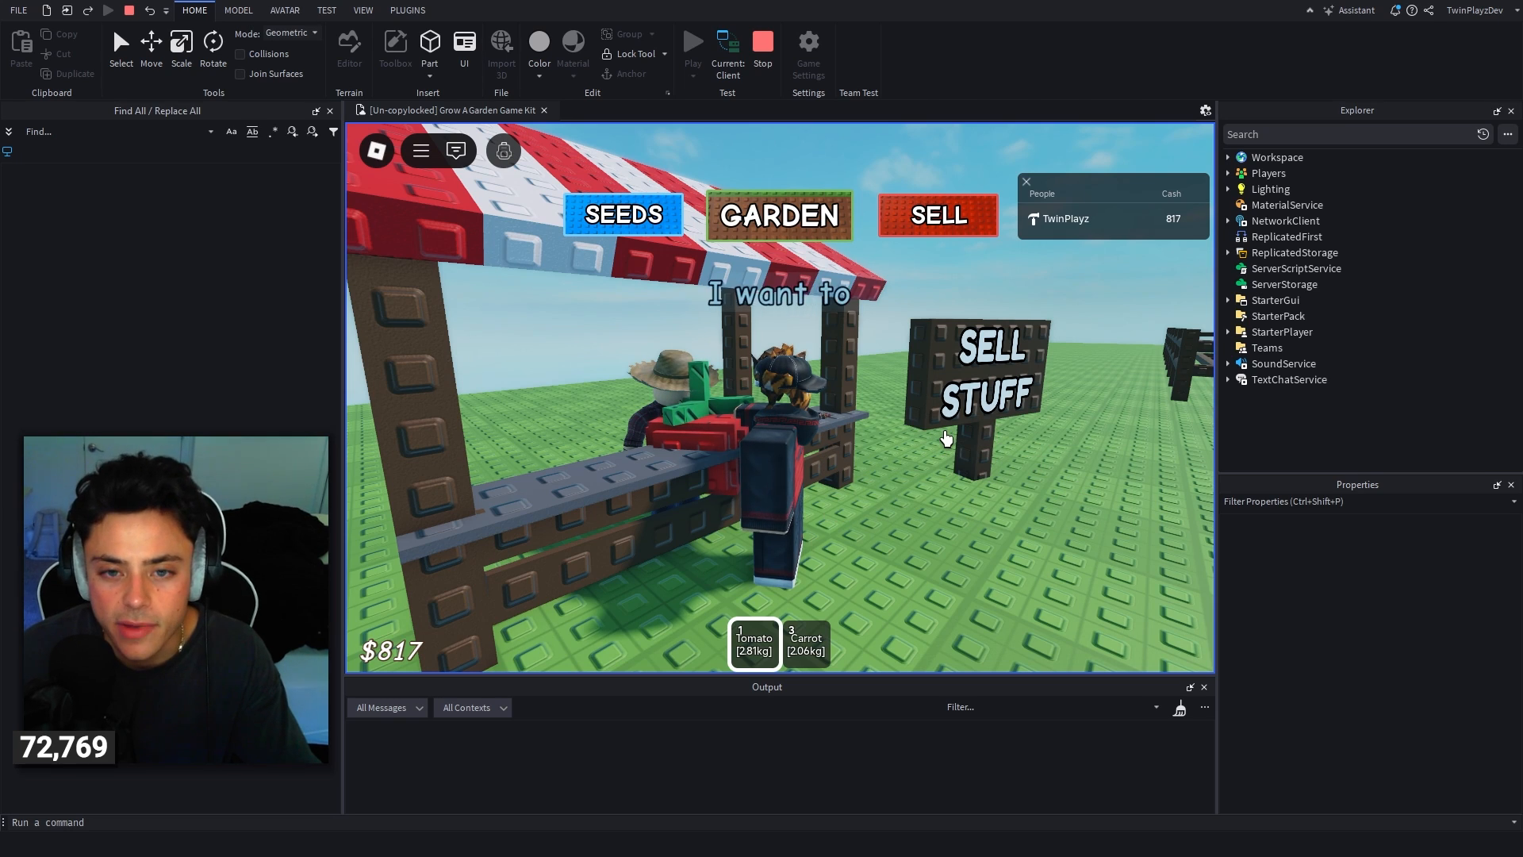
{"action": "right_click_drag", "start_coordinate": [952, 441], "coordinate": [968, 438]}
{"action": "key", "text": "s"}
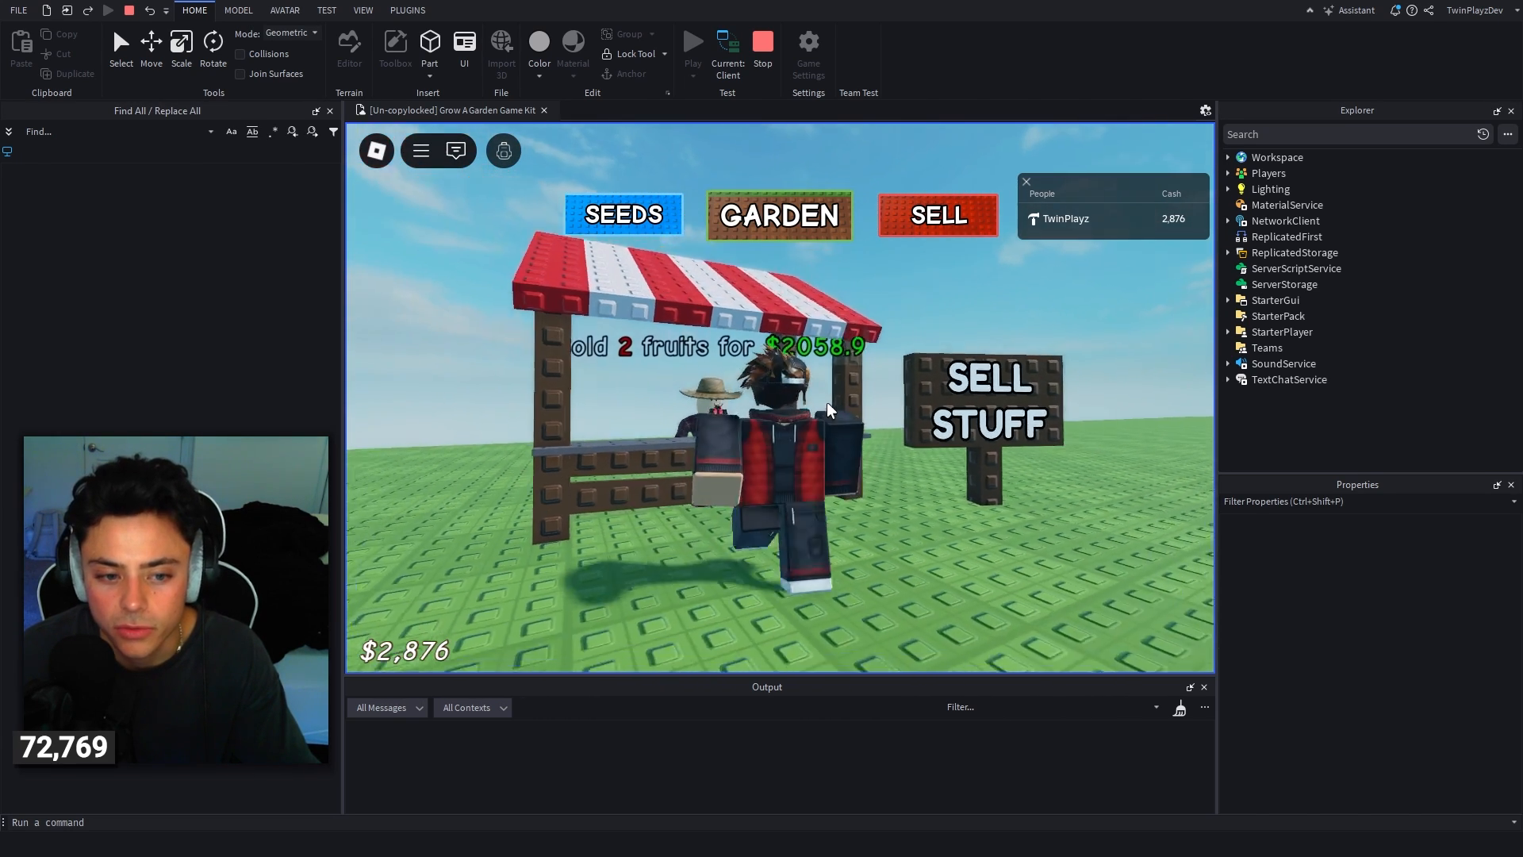
Step: Teleport the avatar to the garden, the seed shop and back to the garden, and walk into the plot
{"action": "key", "text": "space"}
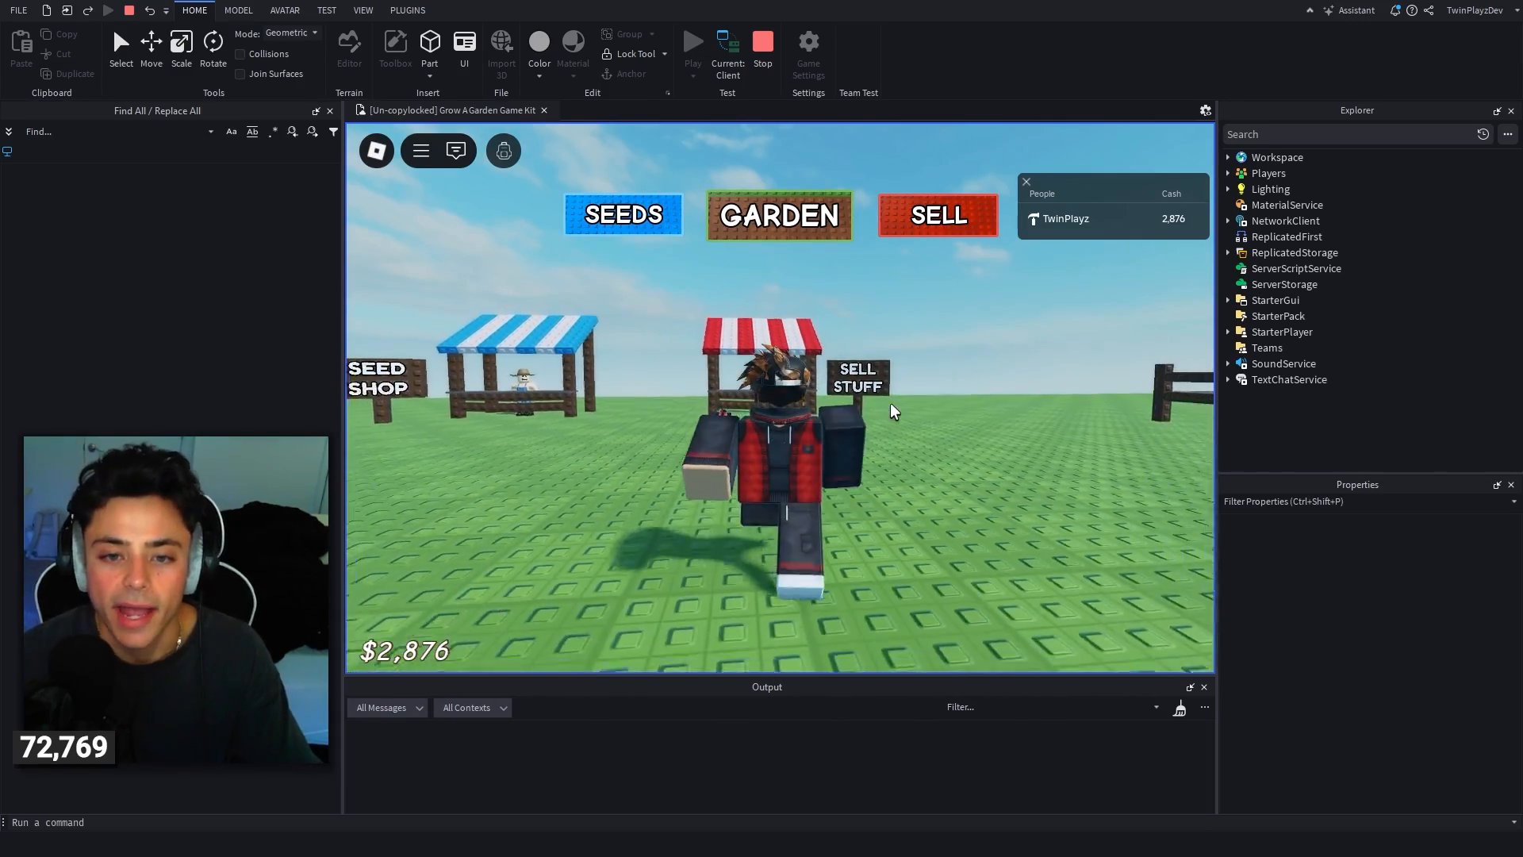
{"action": "right_click_drag", "start_coordinate": [856, 380], "coordinate": [856, 379]}
{"action": "left_click", "coordinate": [799, 229]}
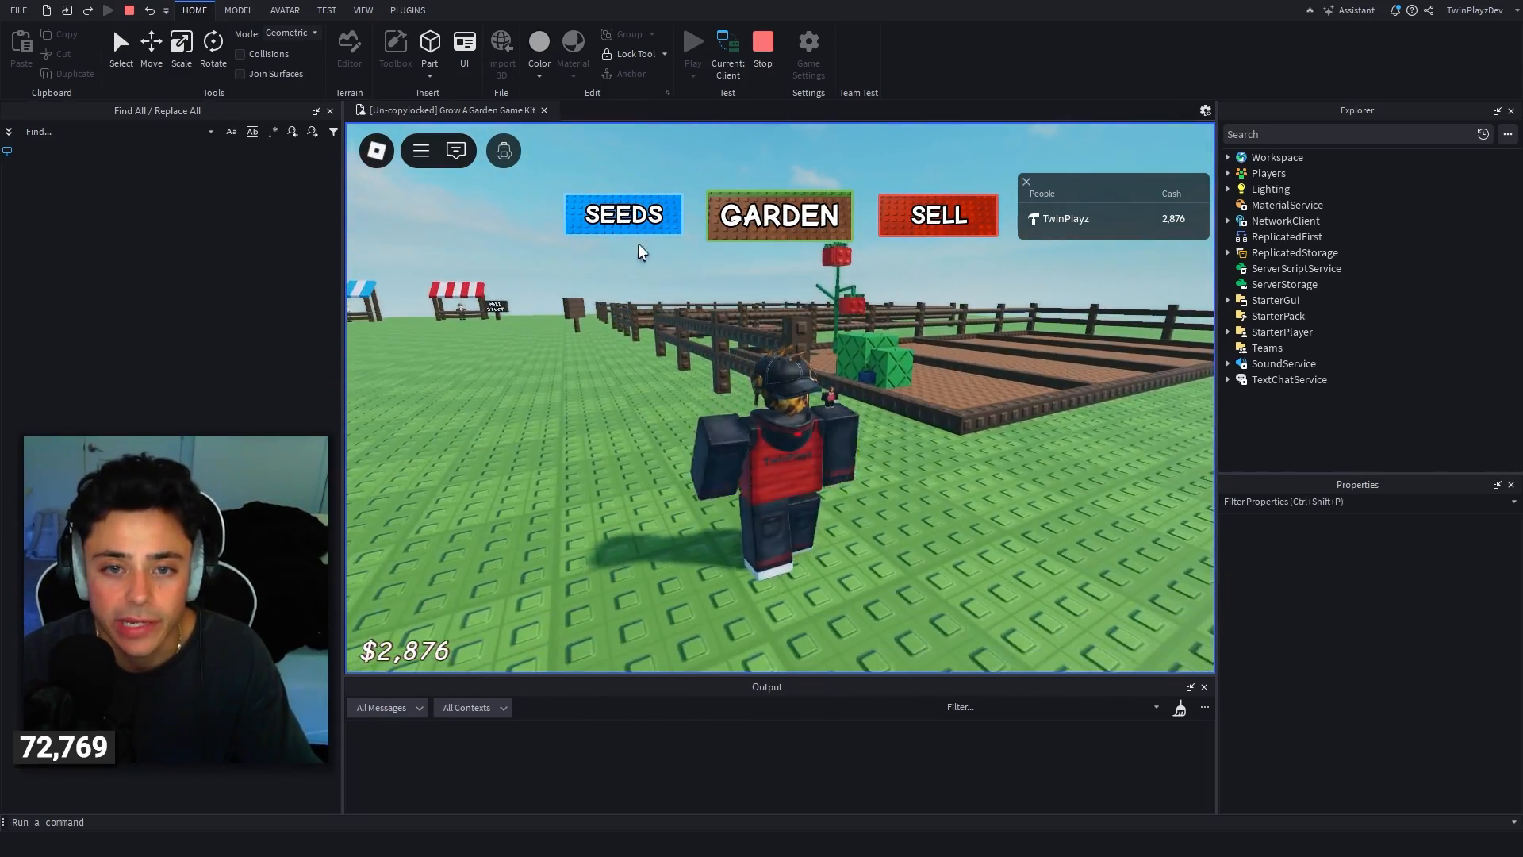
{"action": "left_click", "coordinate": [631, 227]}
{"action": "right_click_drag", "start_coordinate": [833, 324], "coordinate": [833, 323]}
{"action": "key", "text": "w"}
{"action": "left_click", "coordinate": [782, 230]}
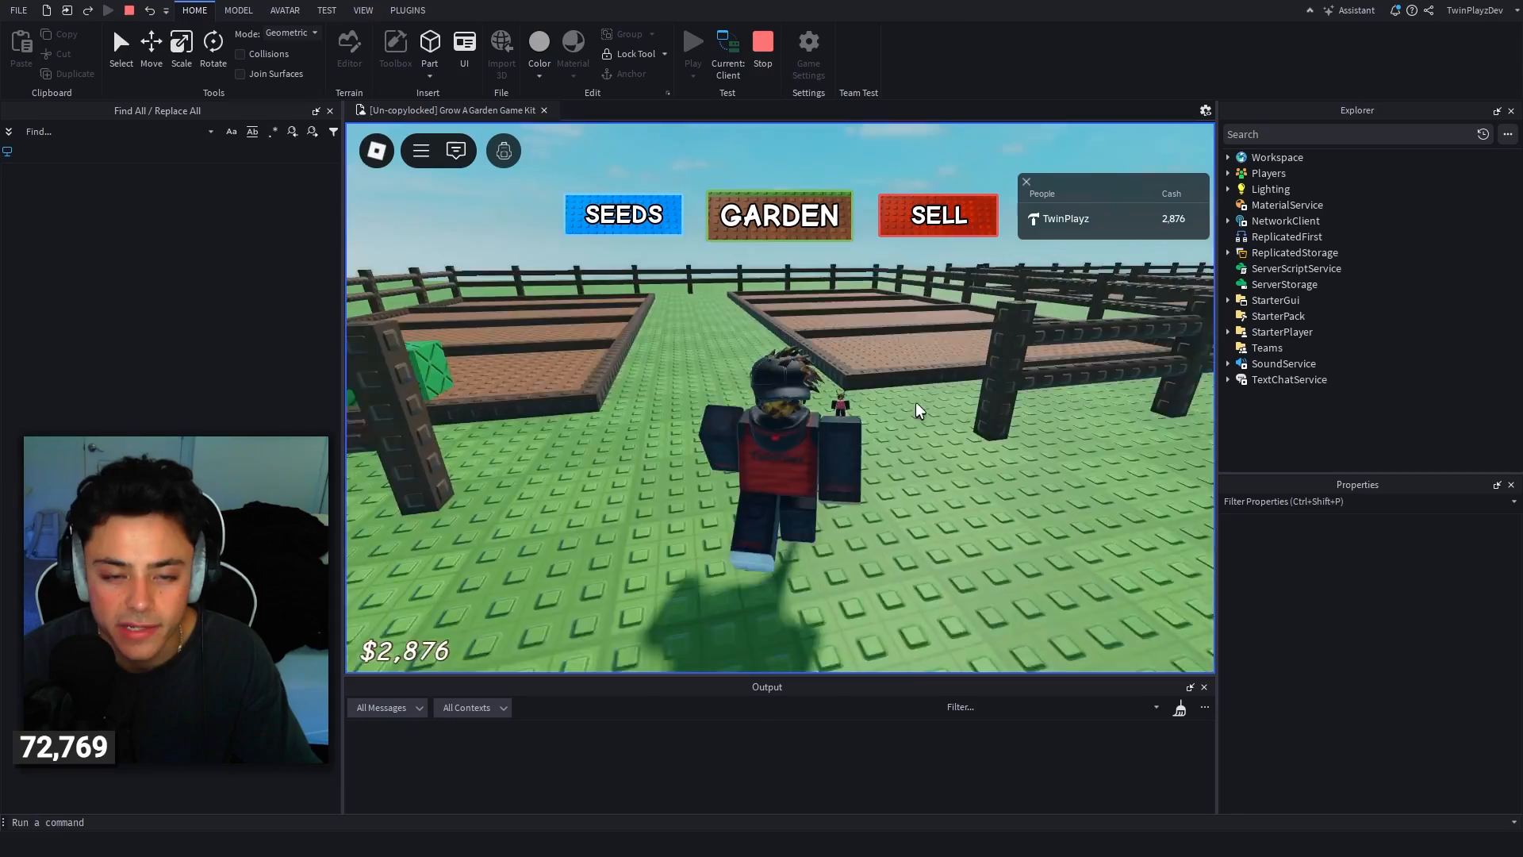
{"action": "right_click_drag", "start_coordinate": [915, 402], "coordinate": [916, 402]}
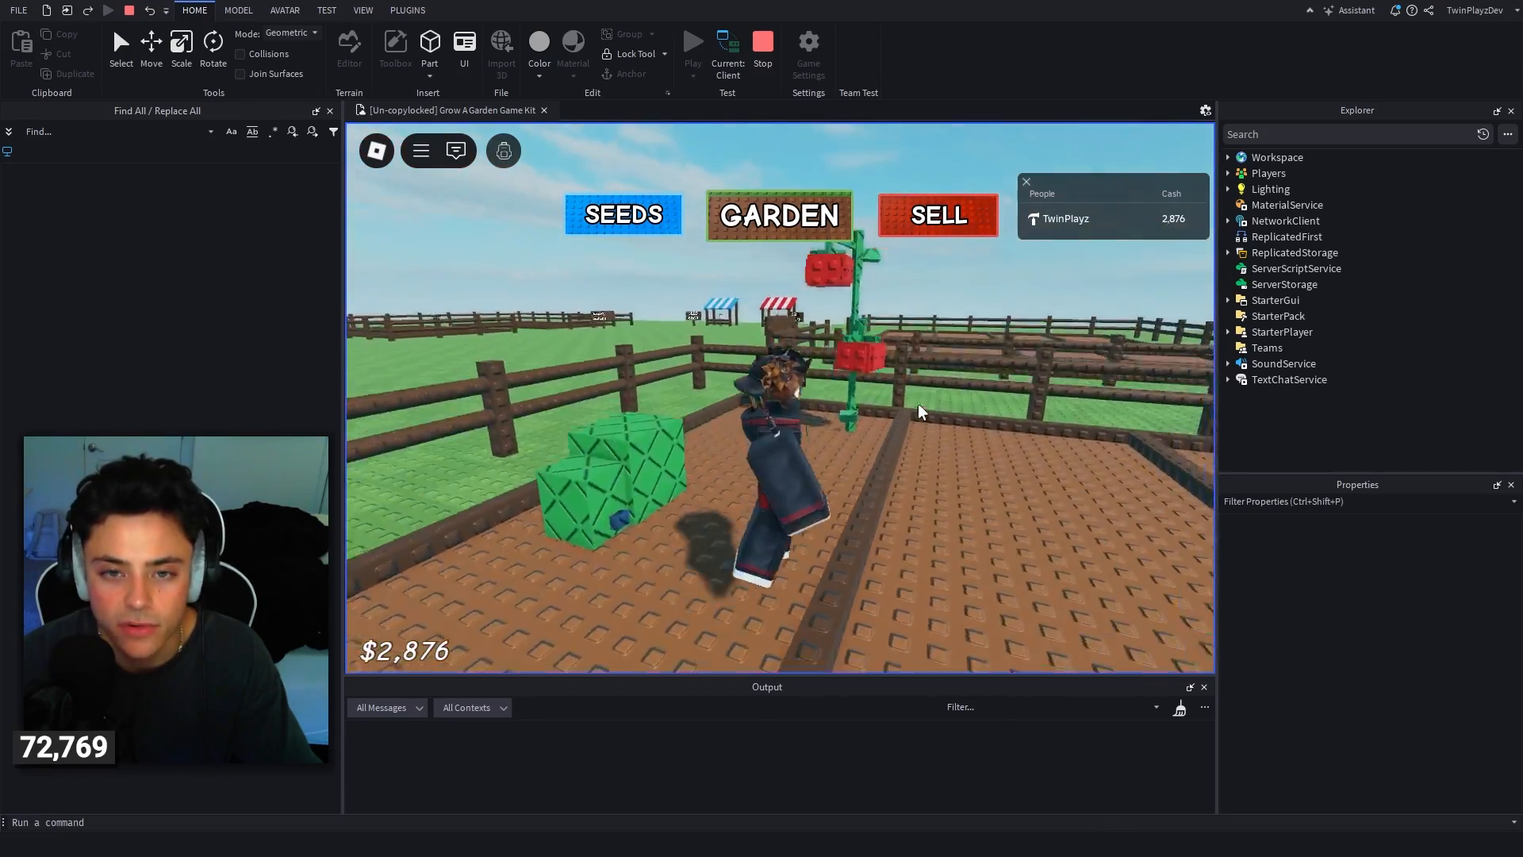
Step: Open the avatar's backpack inventory to check it and close it again
{"action": "key", "text": "s"}
{"action": "key", "text": "space"}
{"action": "left_click", "coordinate": [504, 154]}
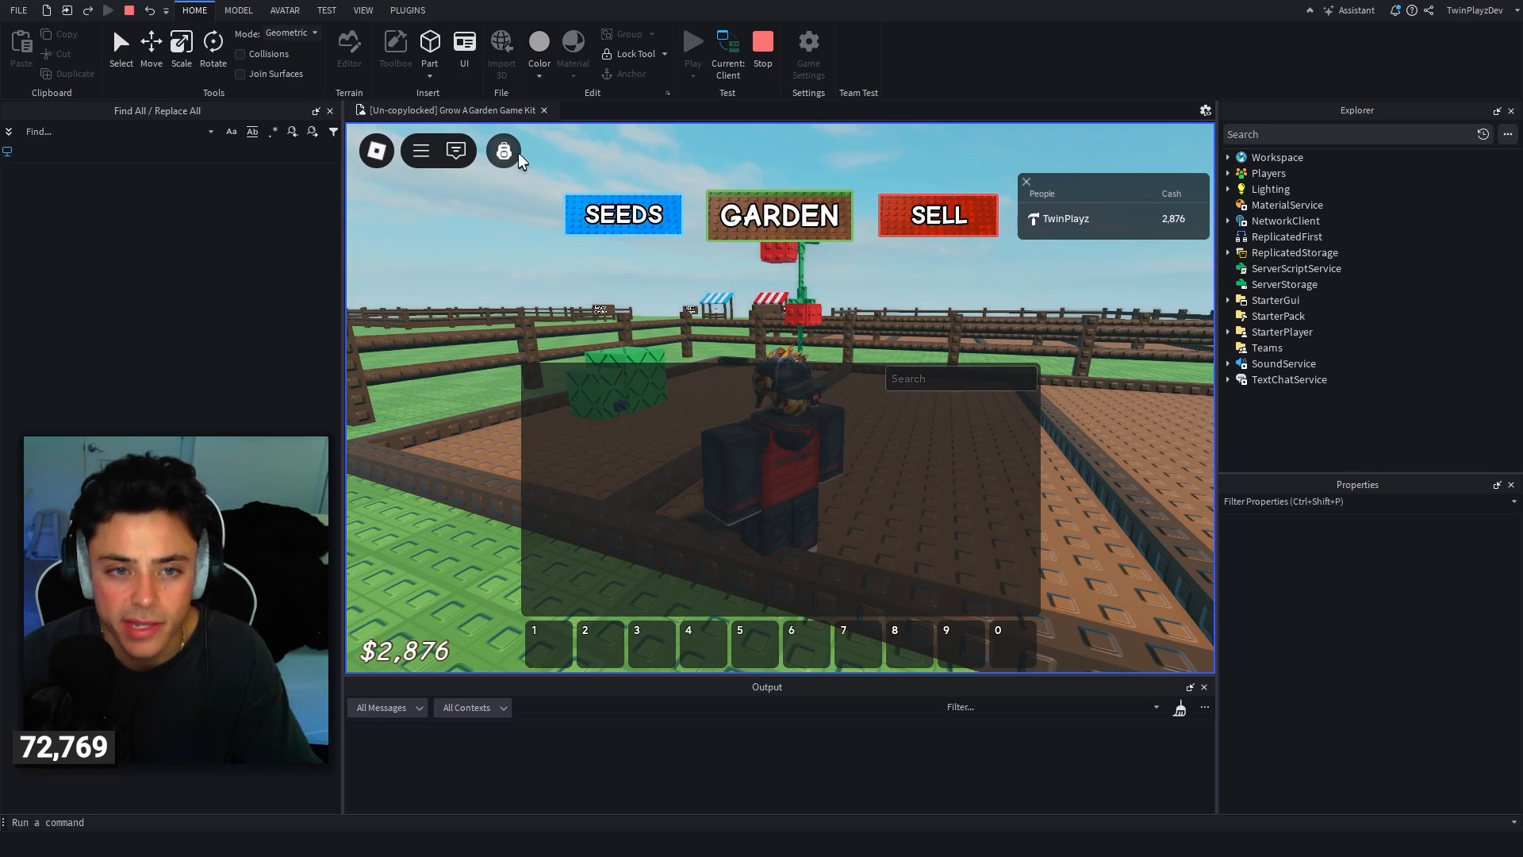
{"action": "left_click", "coordinate": [514, 154]}
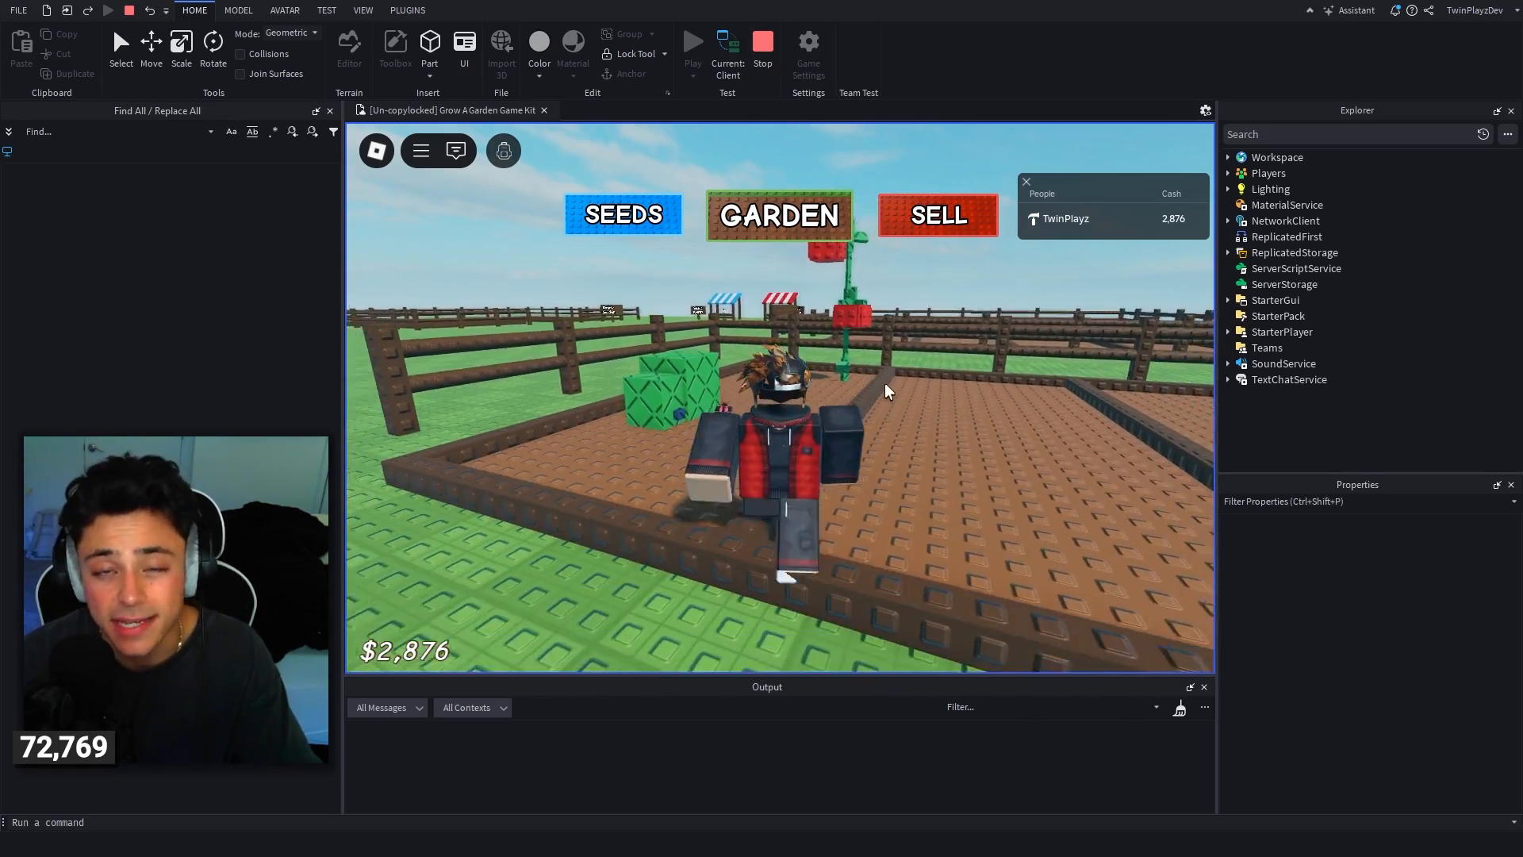
{"action": "right_click_drag", "start_coordinate": [888, 380], "coordinate": [888, 380]}
{"action": "key", "text": "w"}
{"action": "key", "text": "space"}
{"action": "key", "text": "w"}
{"action": "key", "text": "w"}
{"action": "key", "text": "space"}
{"action": "key", "text": "space"}
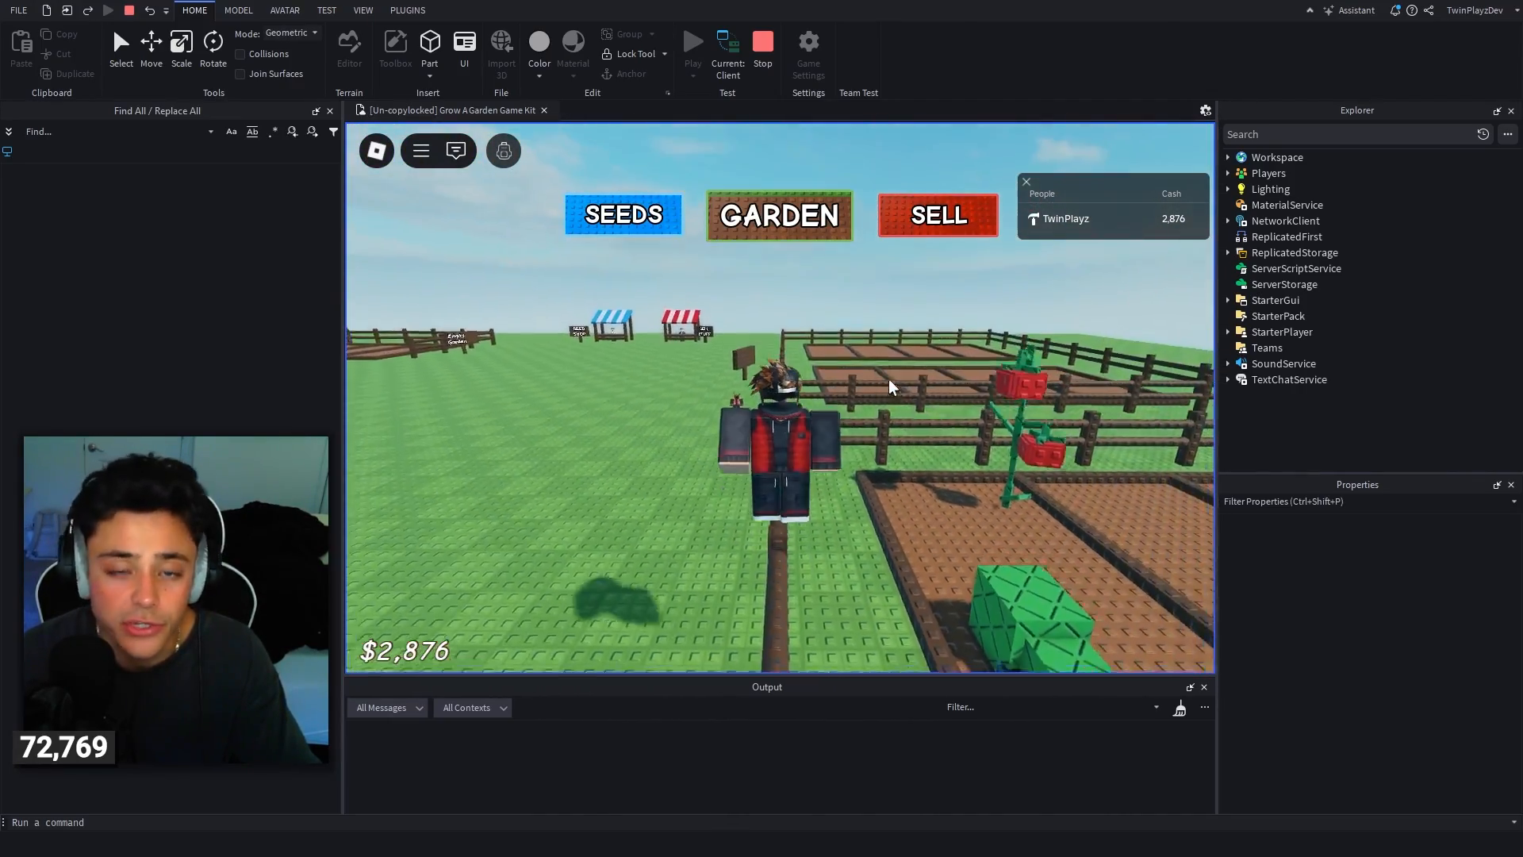
{"action": "key", "text": "space"}
{"action": "key", "text": "space"}
{"action": "key", "text": "space"}
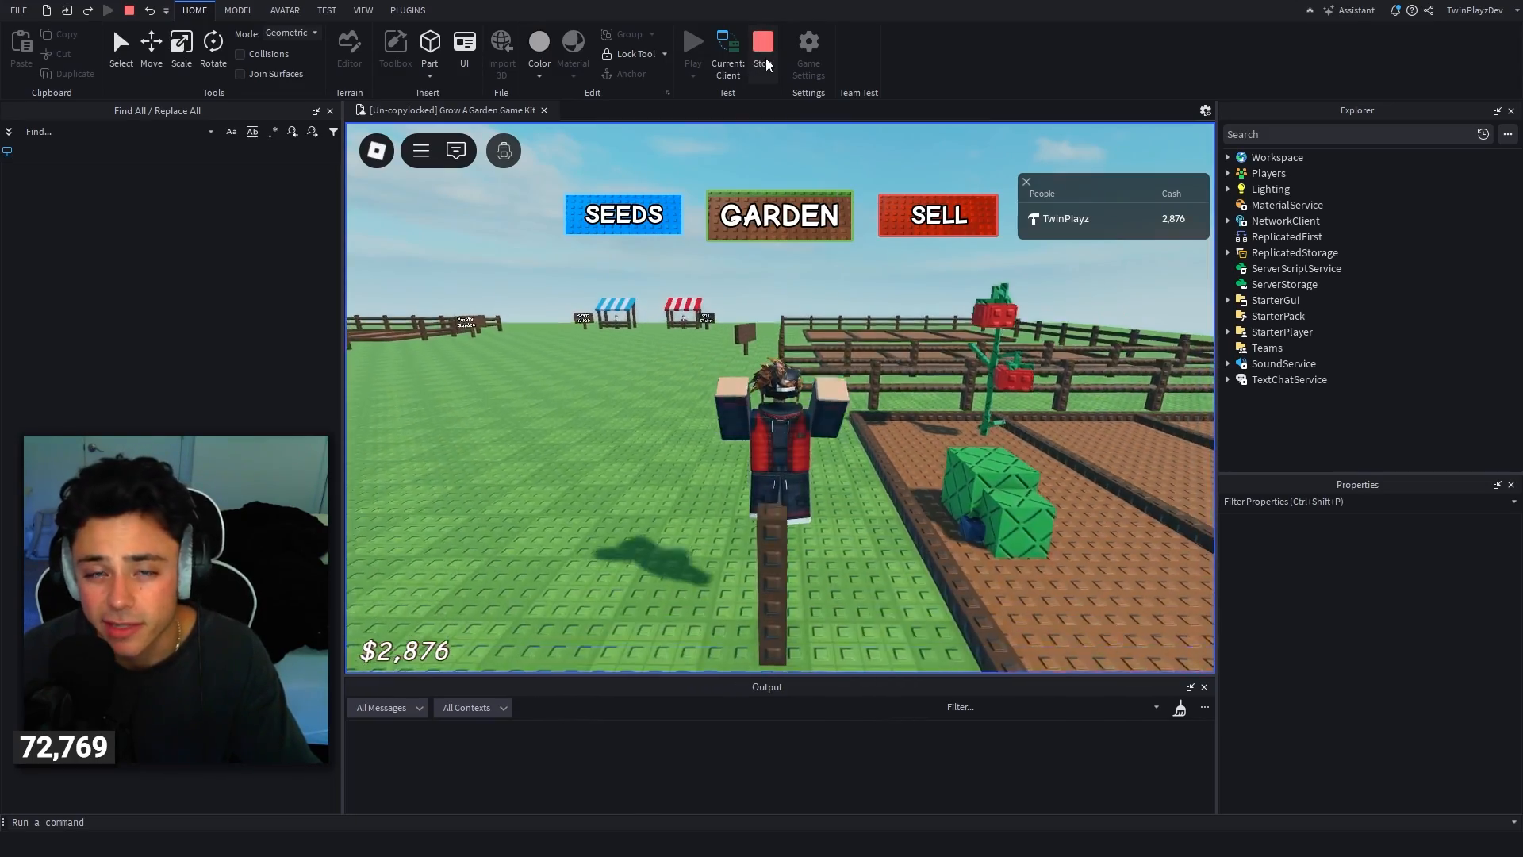
{"action": "key", "text": "space"}
{"action": "key", "text": "space"}
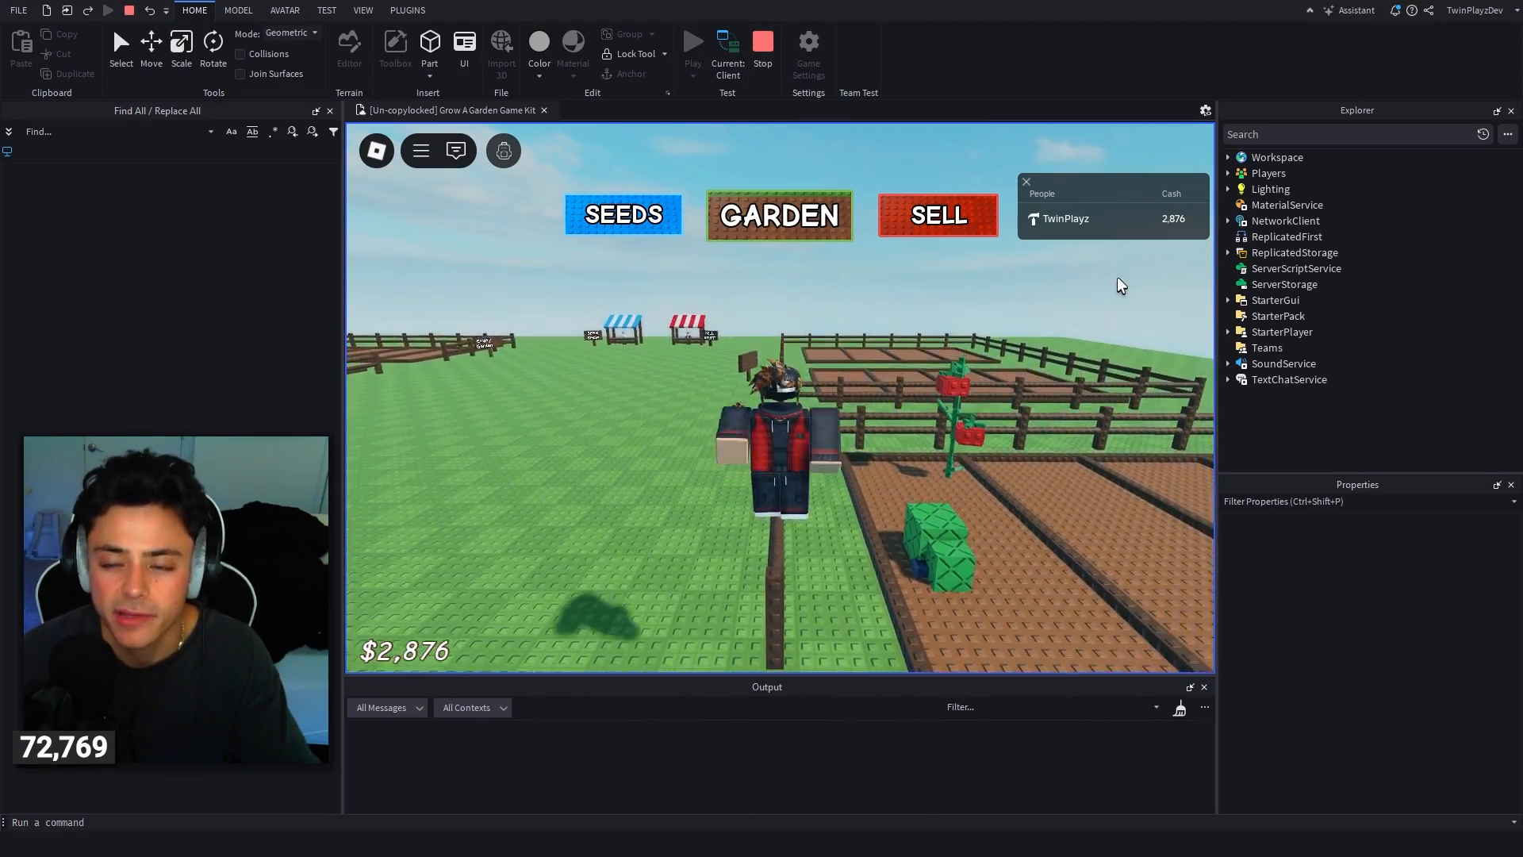
{"action": "key", "text": "Tab"}
{"action": "key", "text": "Tab"}
{"action": "key", "text": "Tab"}
{"action": "key", "text": "Tab"}
{"action": "key", "text": "space"}
{"action": "key", "text": "space"}
{"action": "key", "text": "space"}
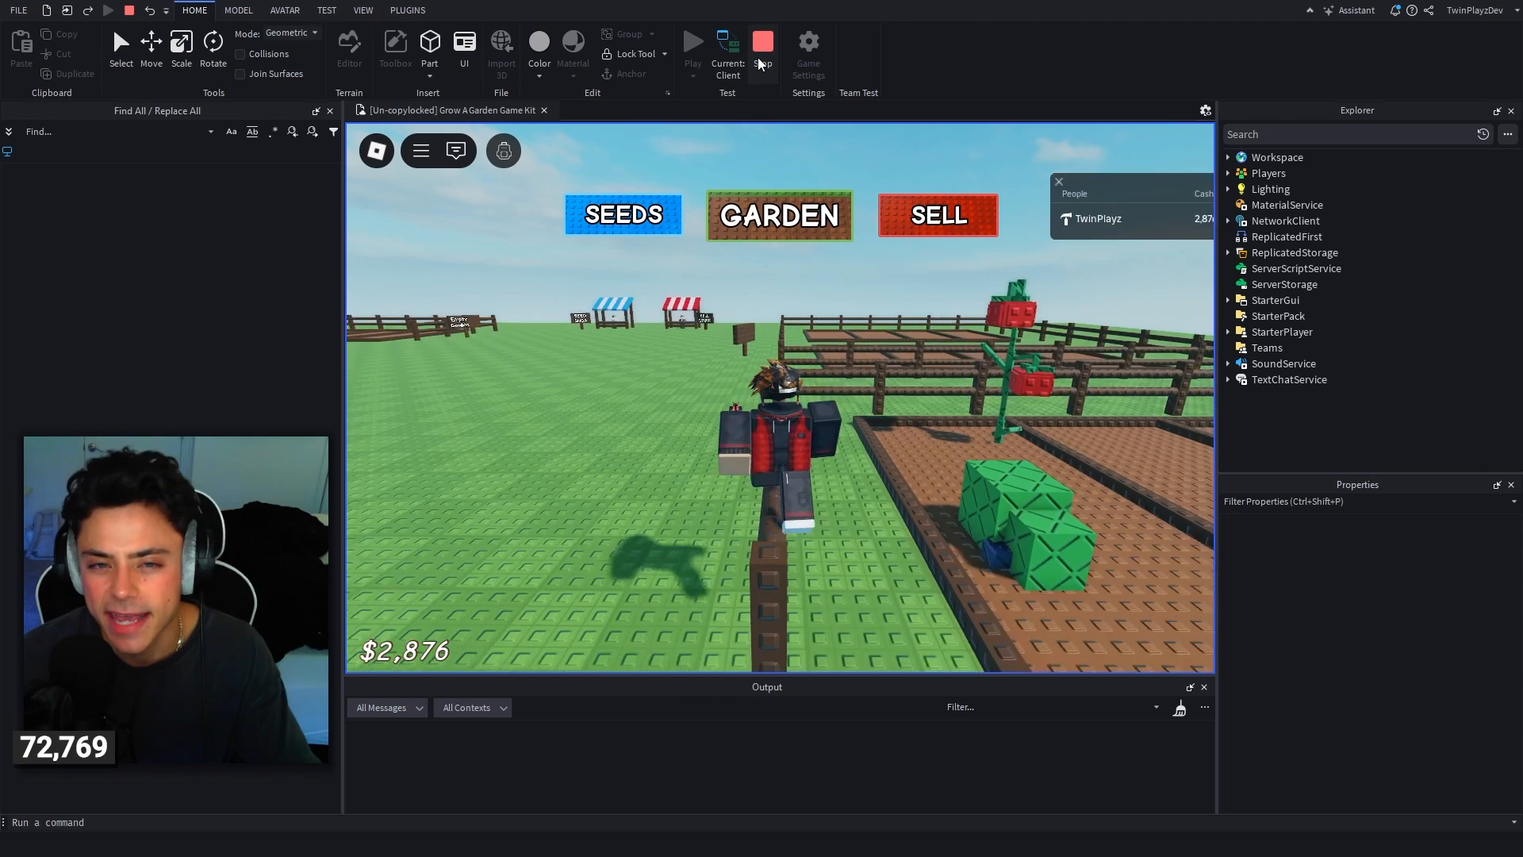
{"action": "key", "text": "Tab"}
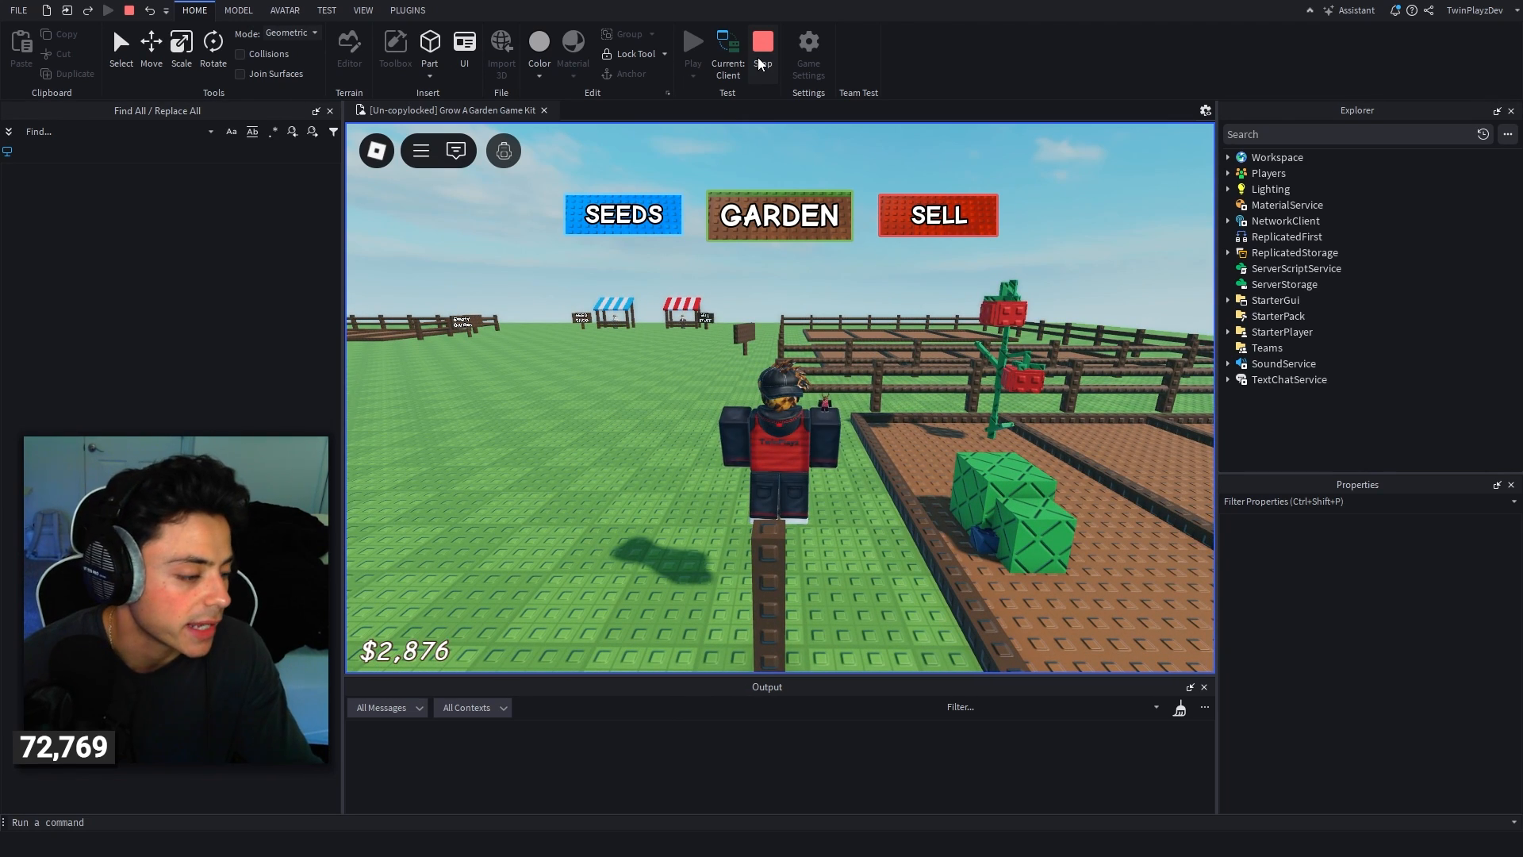
Step: Stop the playtest and look around the stalls and garden plots in the edit view
{"action": "left_click", "coordinate": [763, 56]}
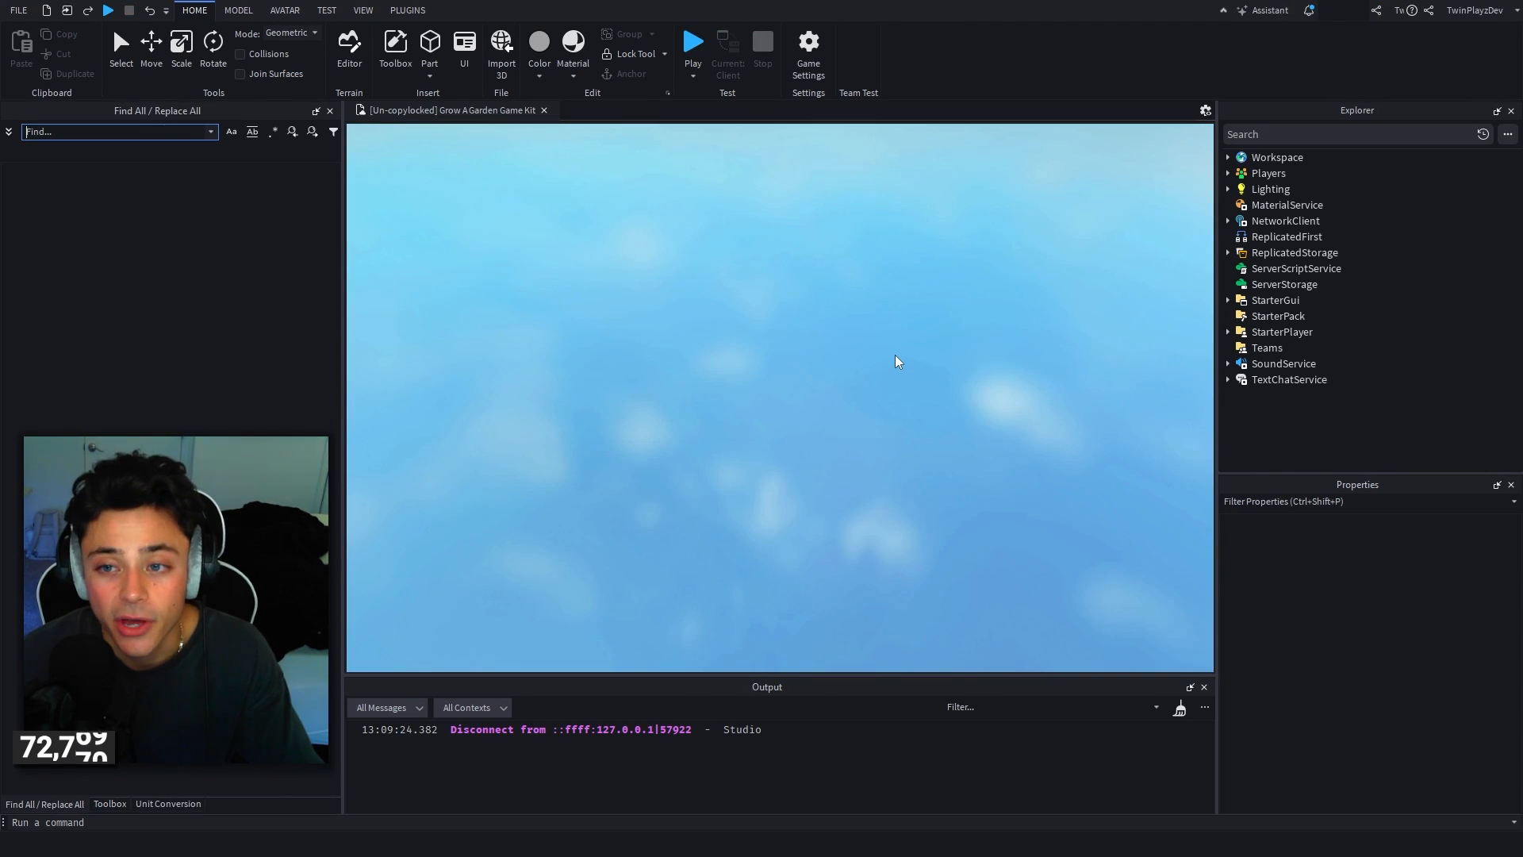
{"action": "key", "text": "w"}
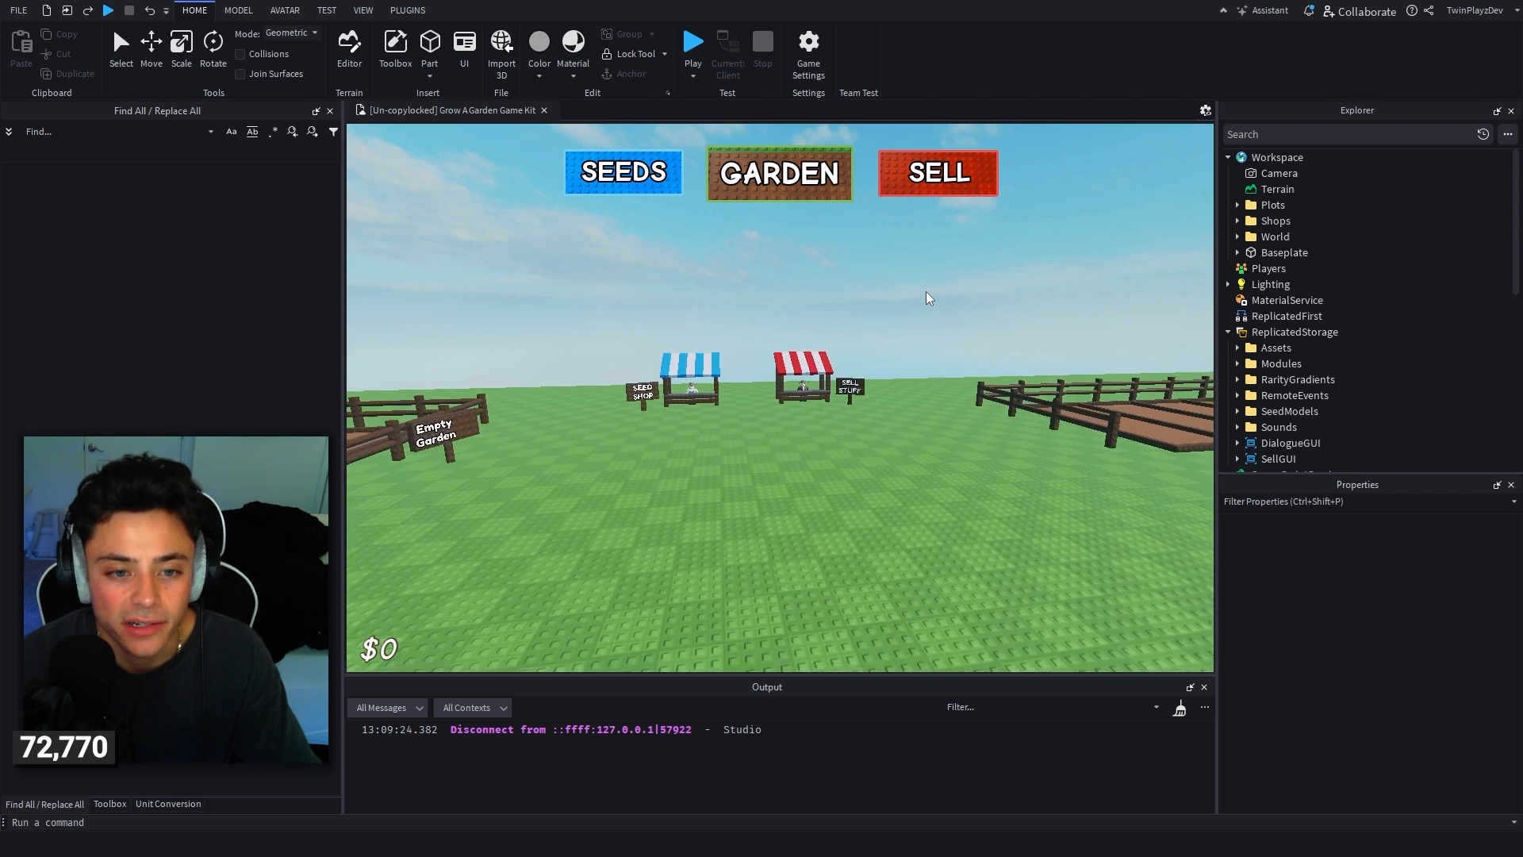
{"action": "right_click_drag", "start_coordinate": [926, 298], "coordinate": [926, 298]}
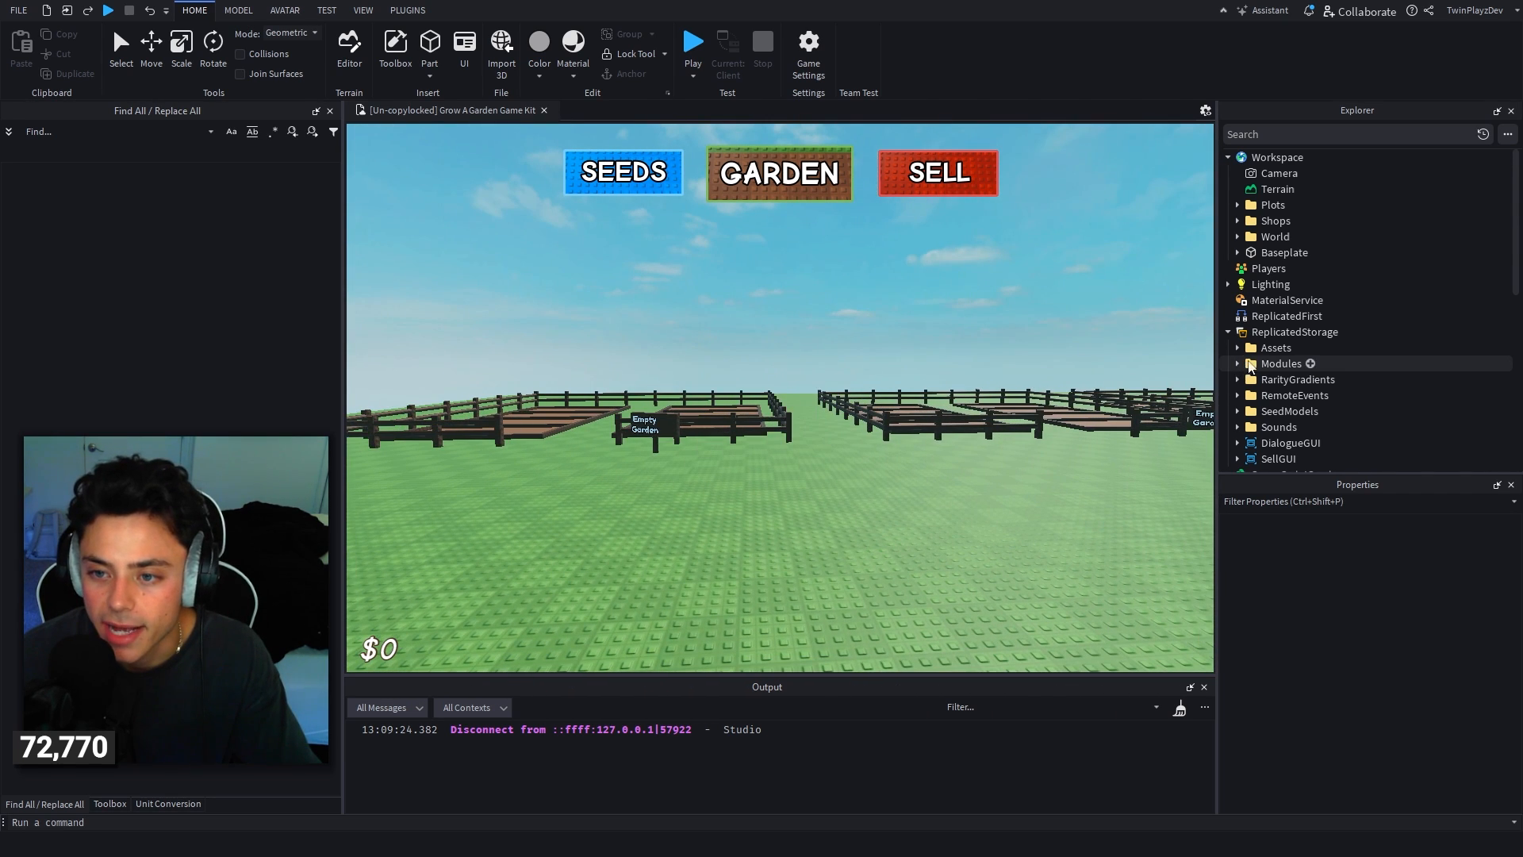
Step: Browse the Services folder in ServerScriptService, checking the contents of PlotService and InventoryService
{"action": "scroll", "coordinate": [1321, 353], "scroll_direction": "down", "scroll_amount": 4}
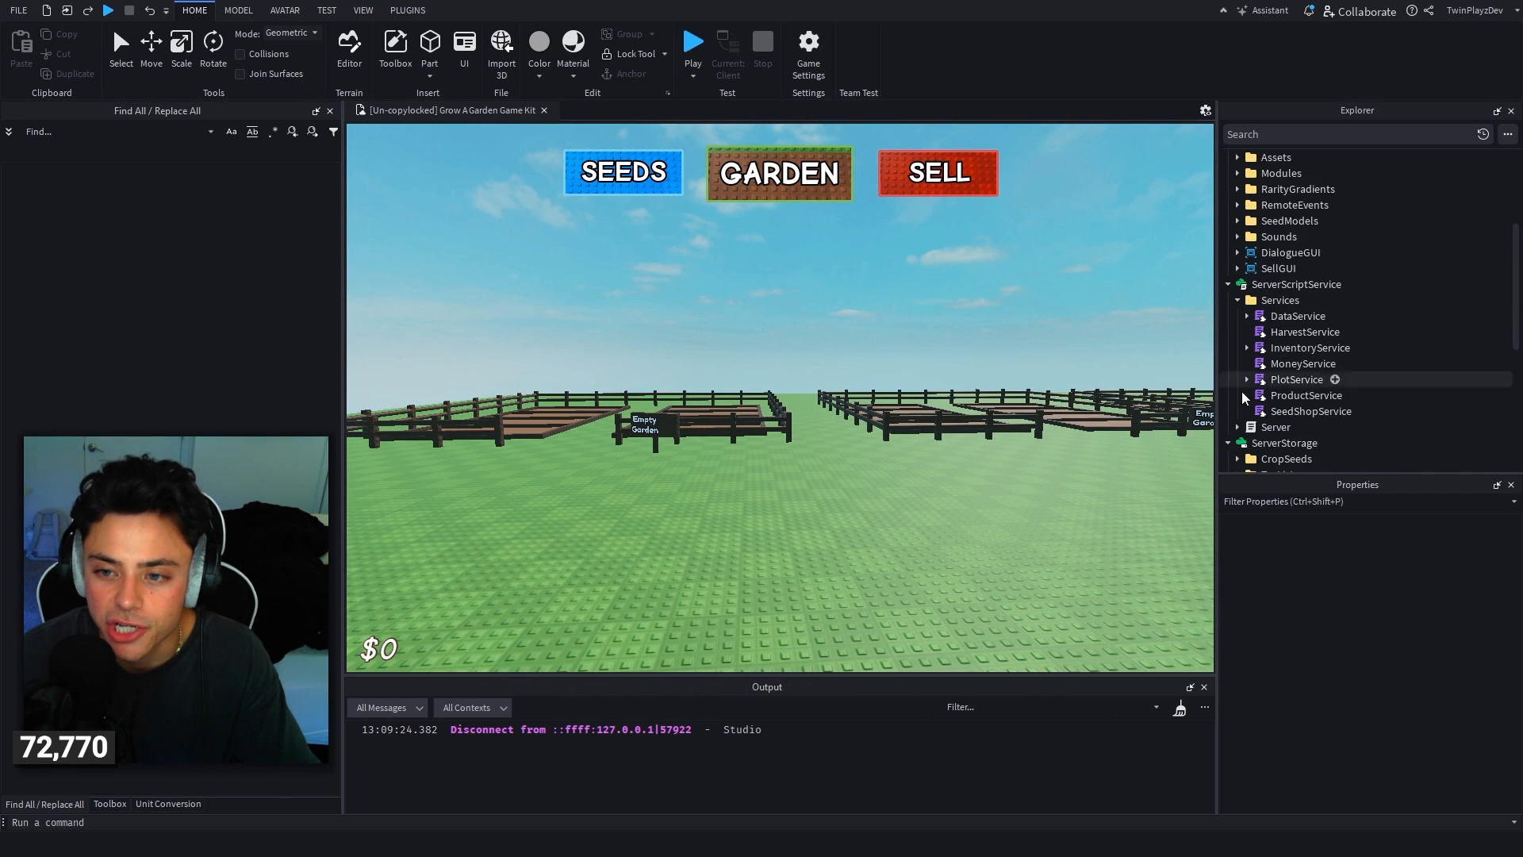
{"action": "scroll", "coordinate": [1314, 357], "scroll_direction": "down", "scroll_amount": 2}
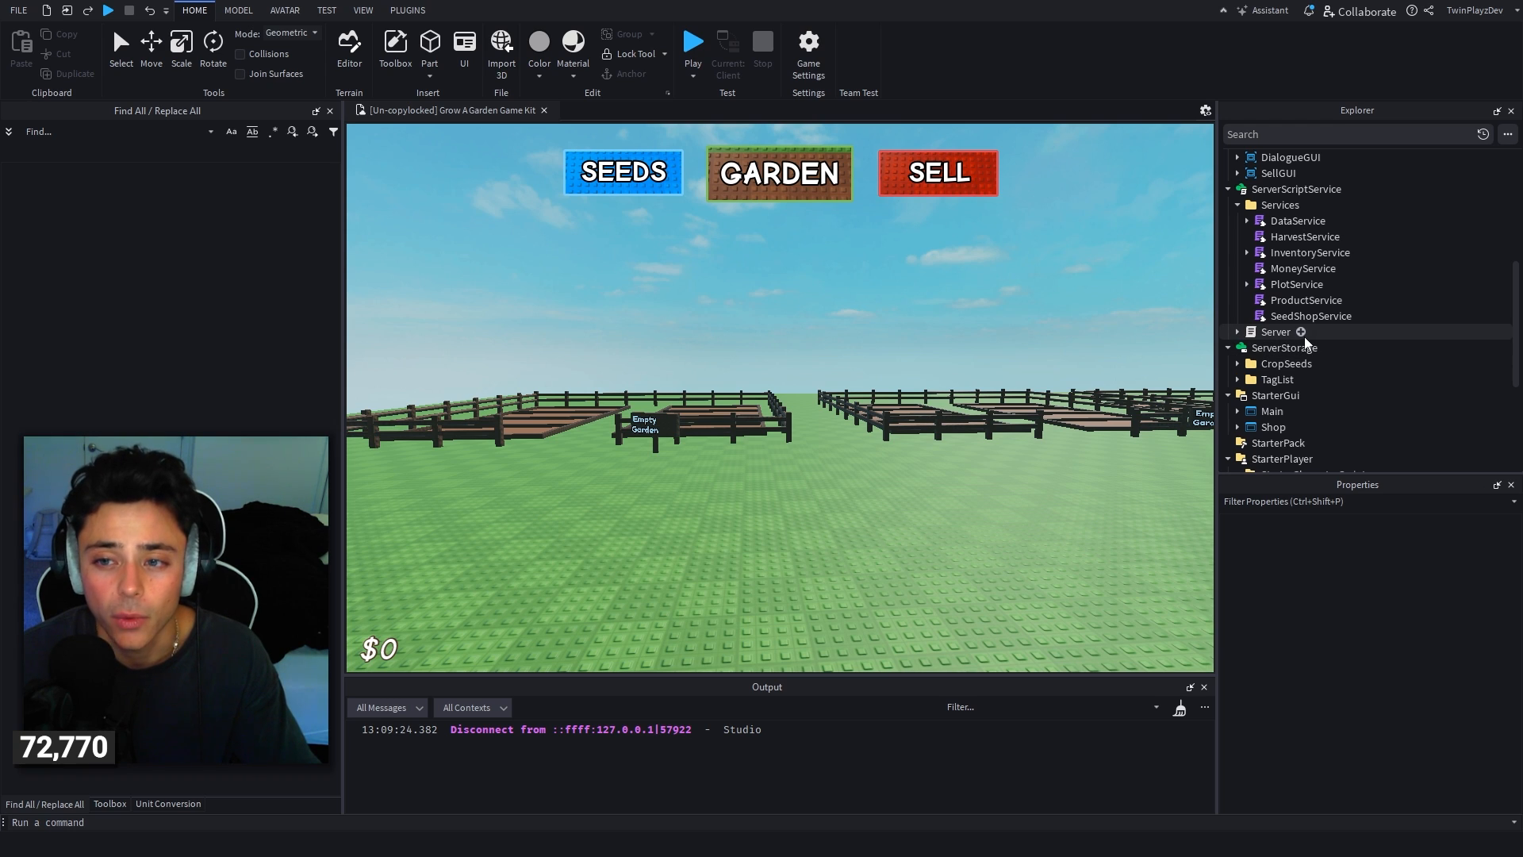
{"action": "left_click", "coordinate": [1247, 285]}
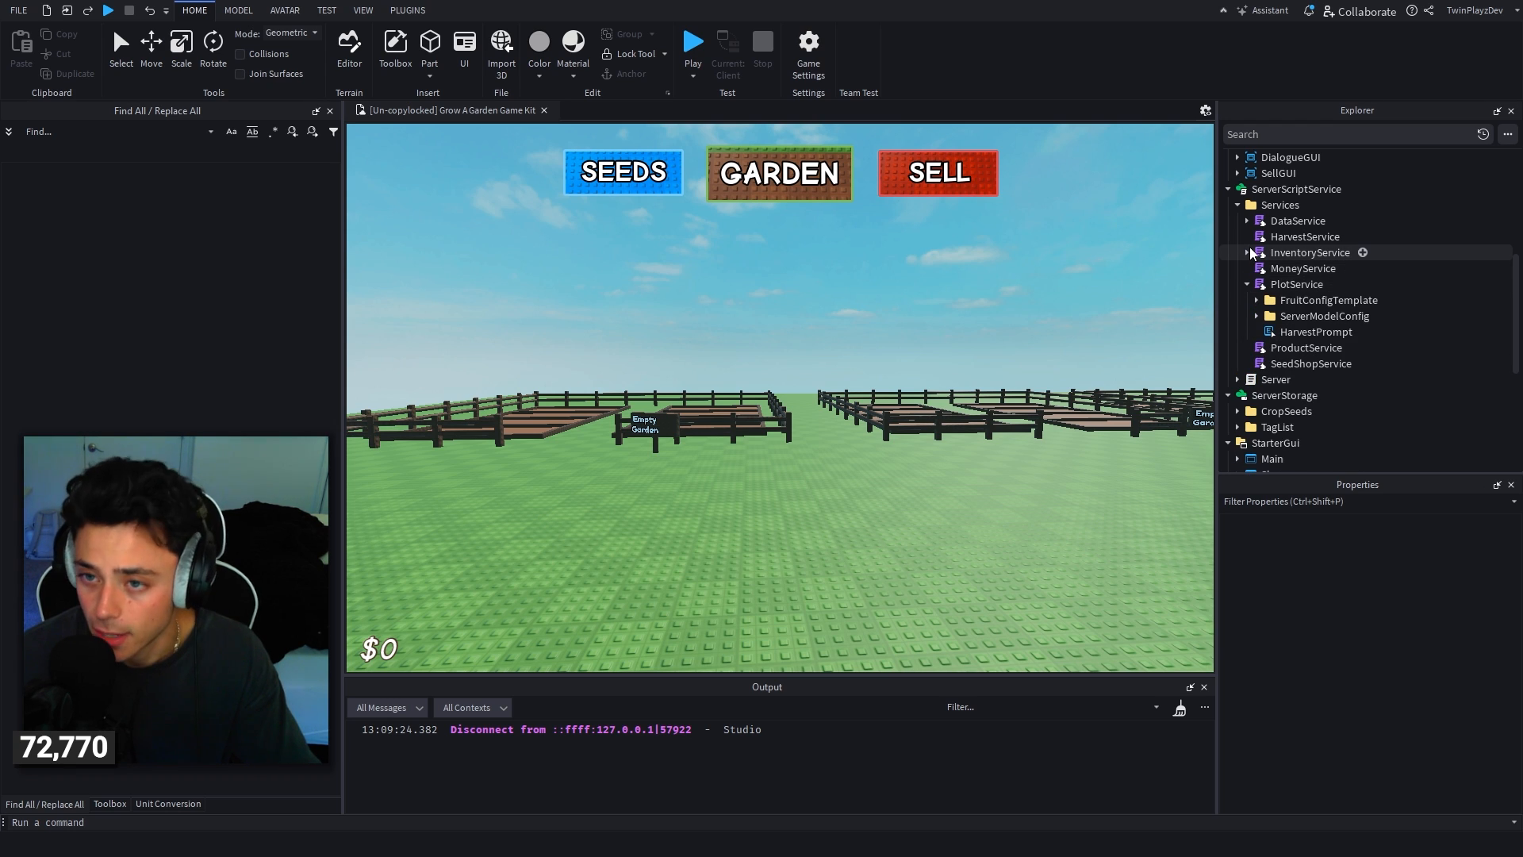
{"action": "left_click", "coordinate": [1247, 253]}
{"action": "left_click", "coordinate": [1248, 252]}
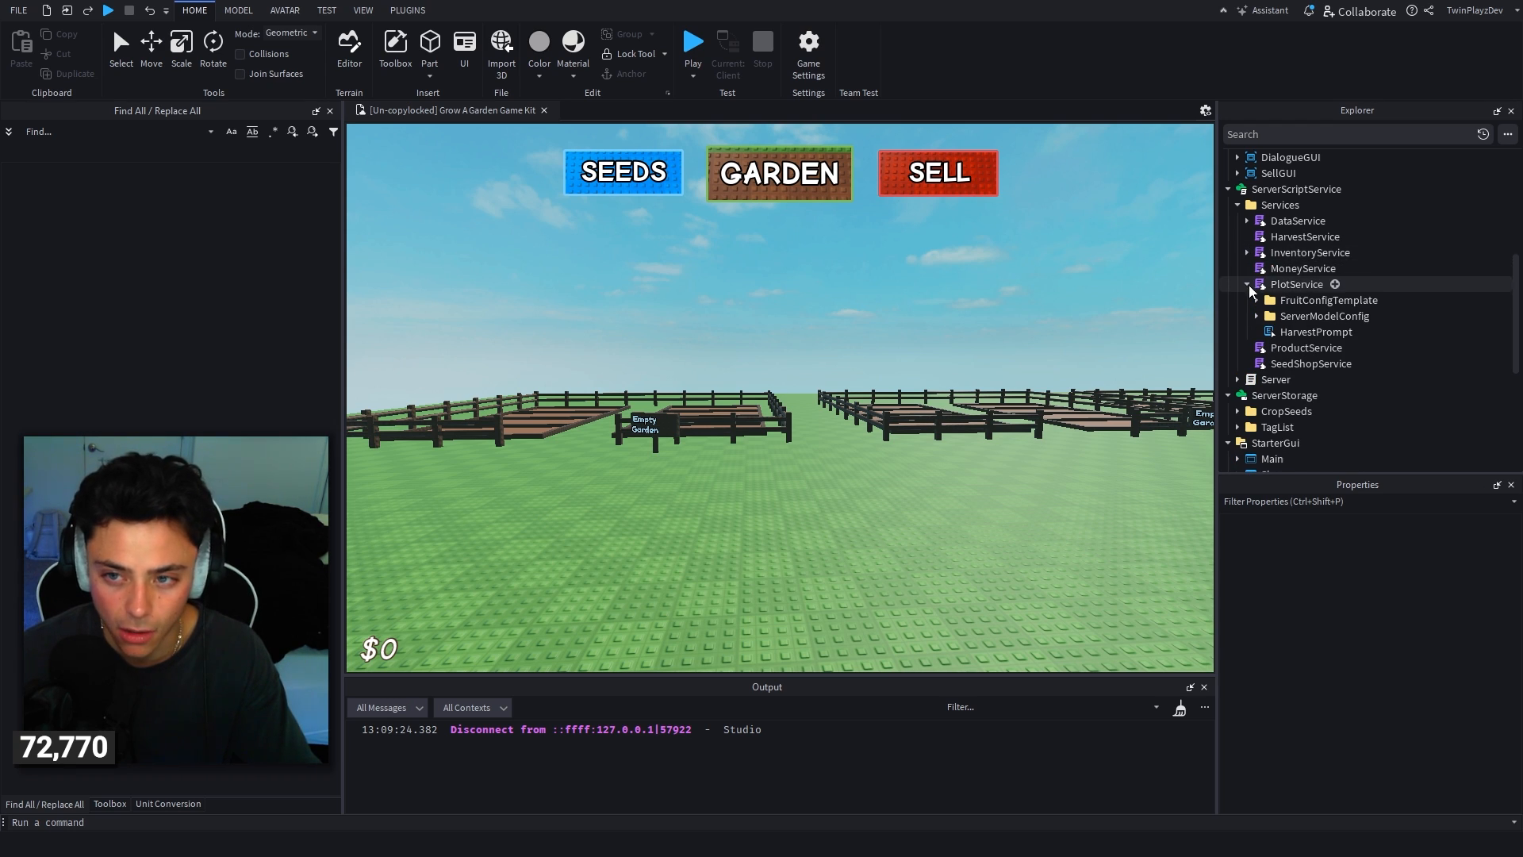
{"action": "left_click", "coordinate": [1248, 284]}
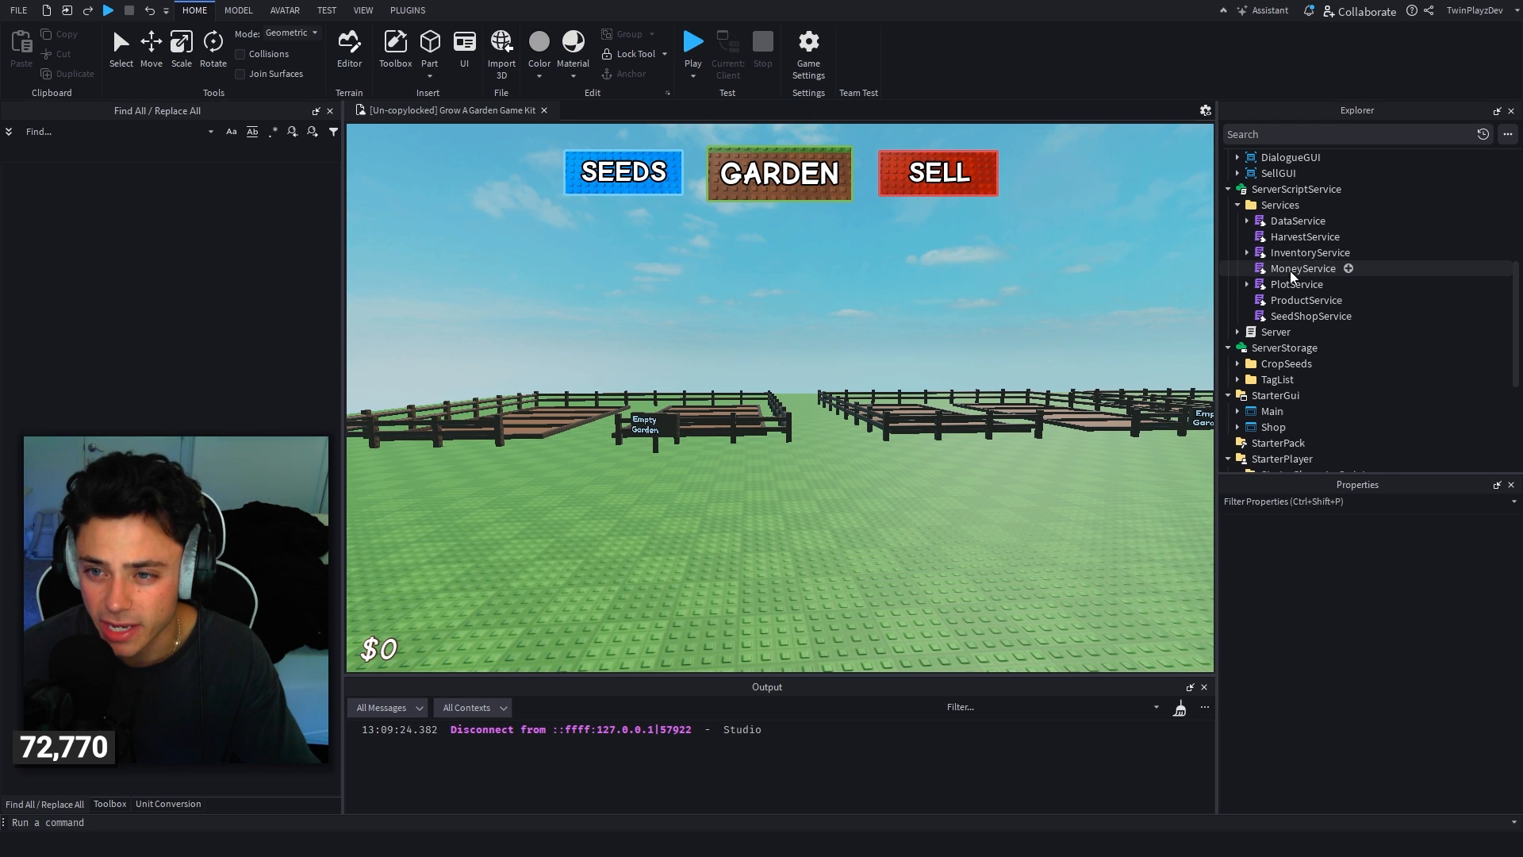
{"action": "scroll", "coordinate": [1293, 258], "scroll_direction": "up", "scroll_amount": 4}
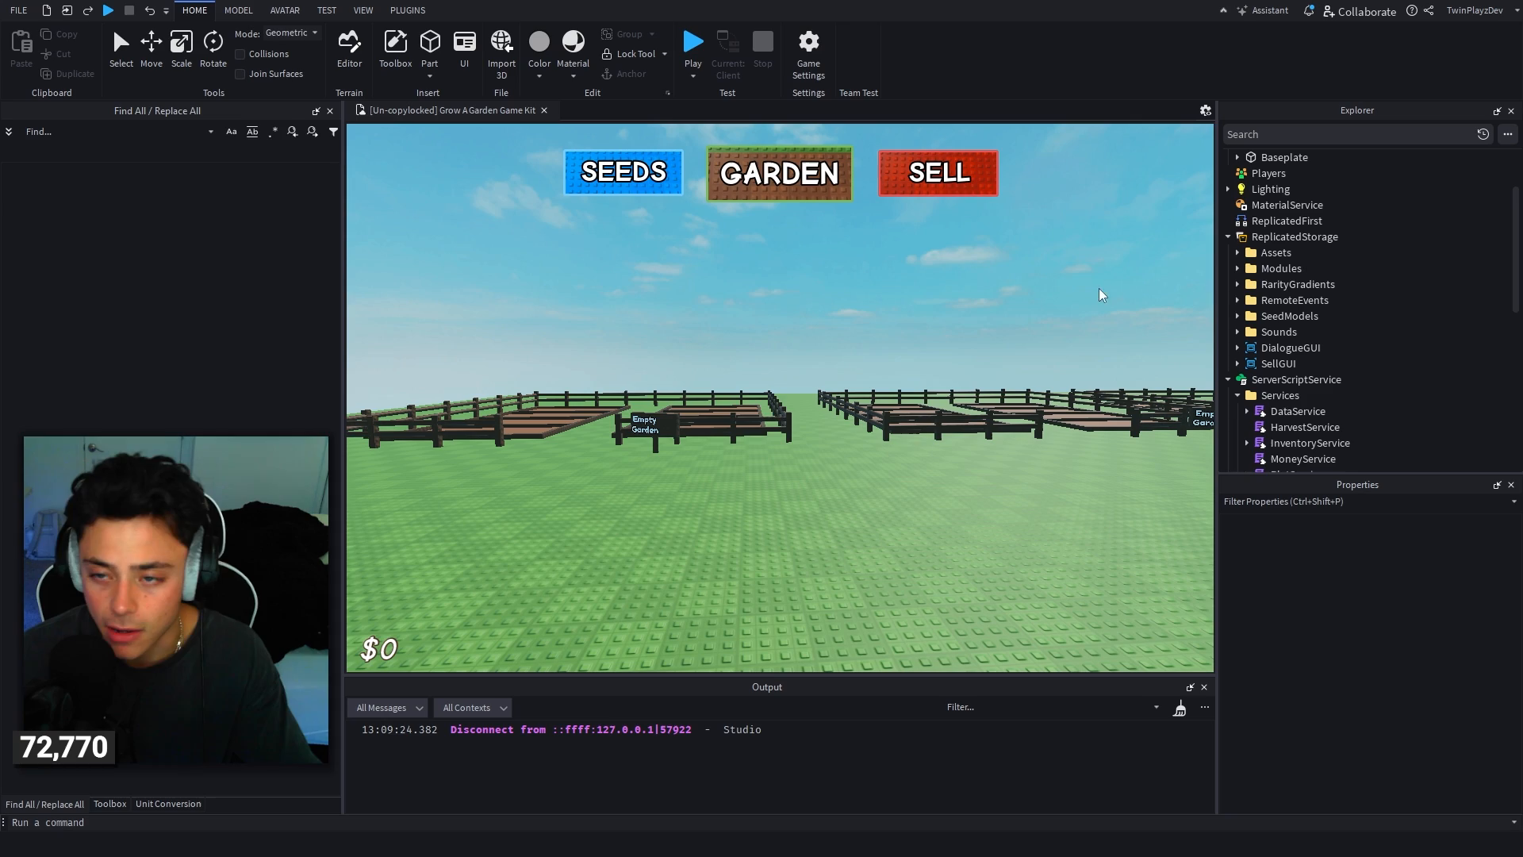
Step: Expand the CropReplicator folder under StarterPlayerScripts and bring the seed and sell stalls into view
{"action": "scroll", "coordinate": [1301, 301], "scroll_direction": "down", "scroll_amount": 10}
{"action": "left_click", "coordinate": [1248, 289]}
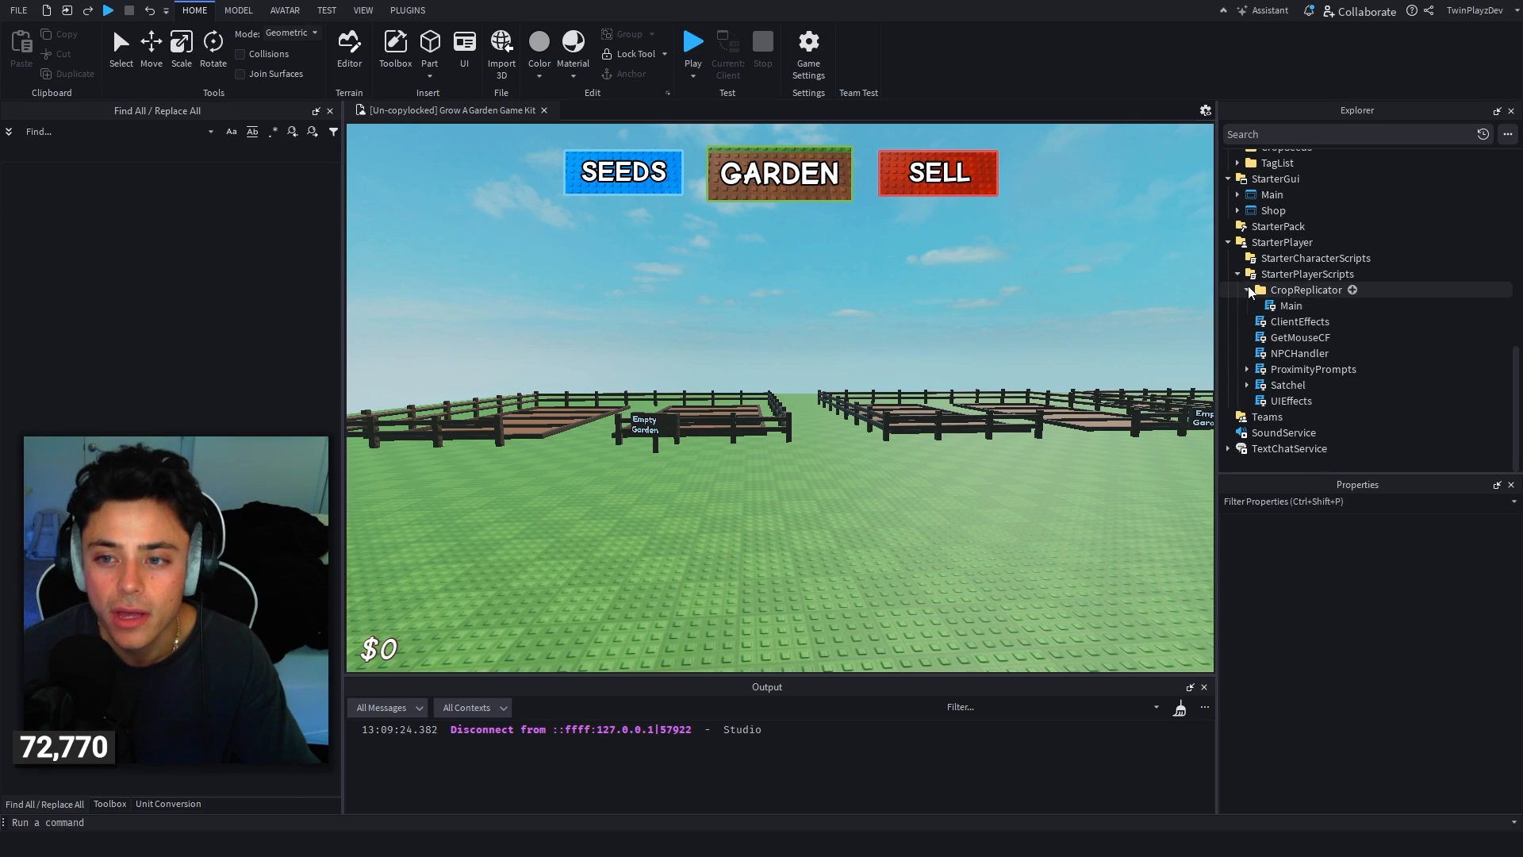
{"action": "right_click_drag", "start_coordinate": [856, 263], "coordinate": [898, 330]}
{"action": "key", "text": "w"}
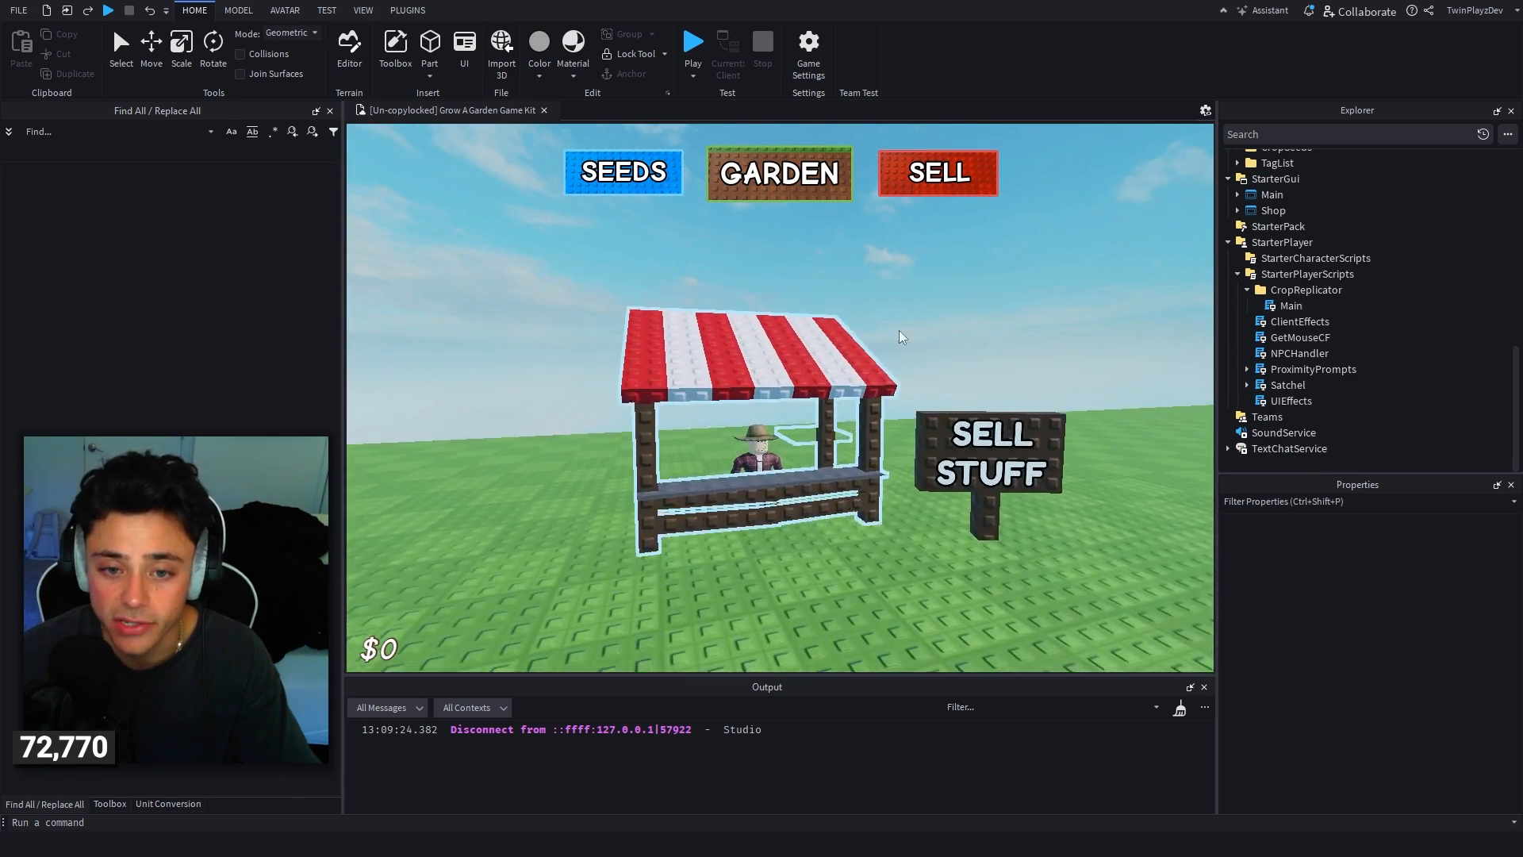
{"action": "key", "text": "a"}
{"action": "key", "text": "s"}
Step: Open the DataService module and change the profile store name on line 10 to "PlayerStore_048"
{"action": "scroll", "coordinate": [1269, 332], "scroll_direction": "up", "scroll_amount": 4}
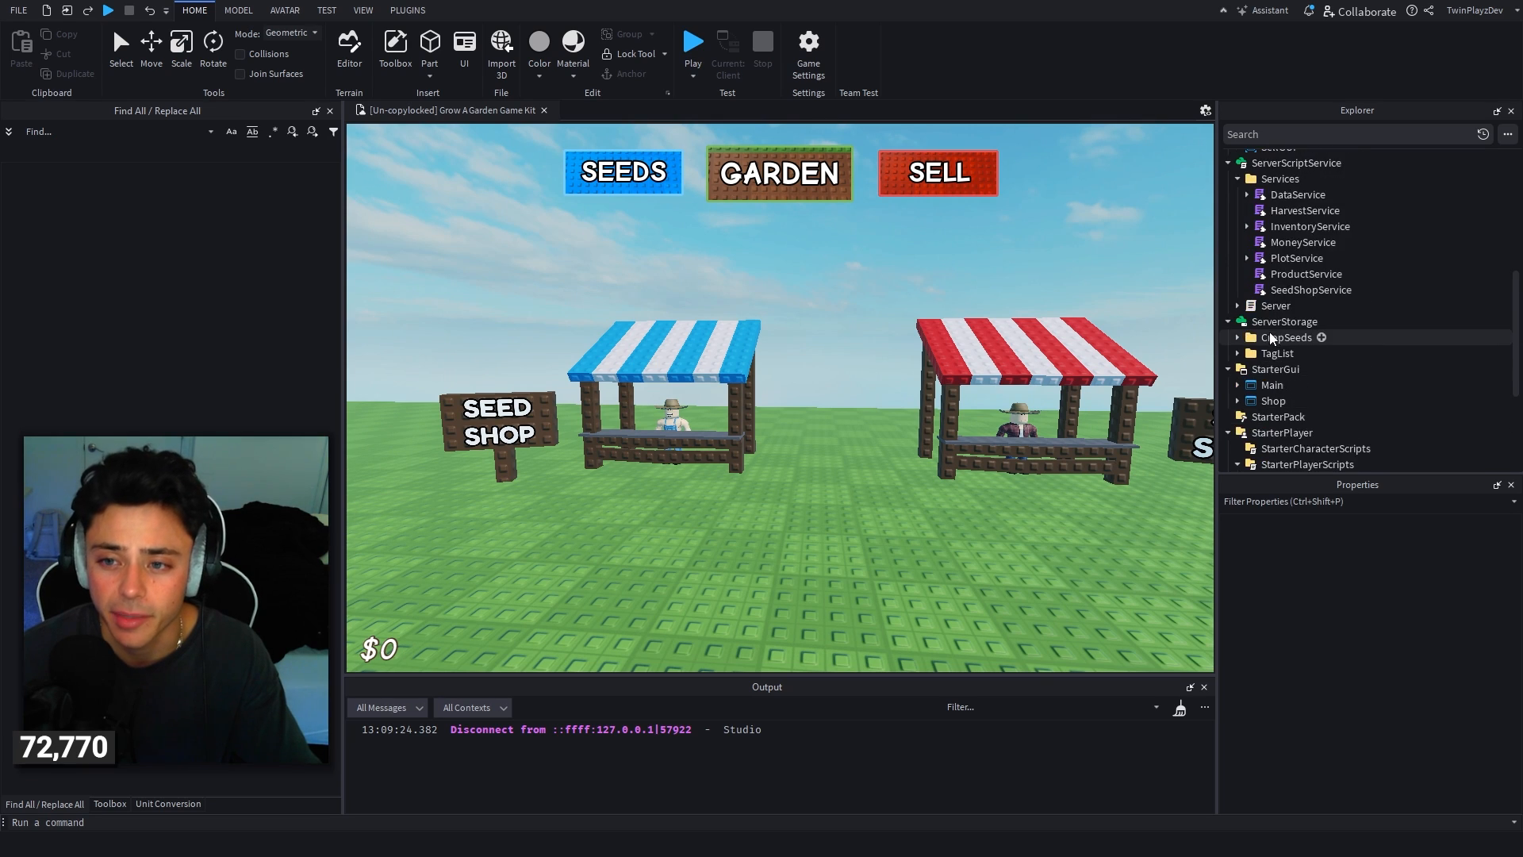
{"action": "scroll", "coordinate": [1269, 331], "scroll_direction": "up", "scroll_amount": 2}
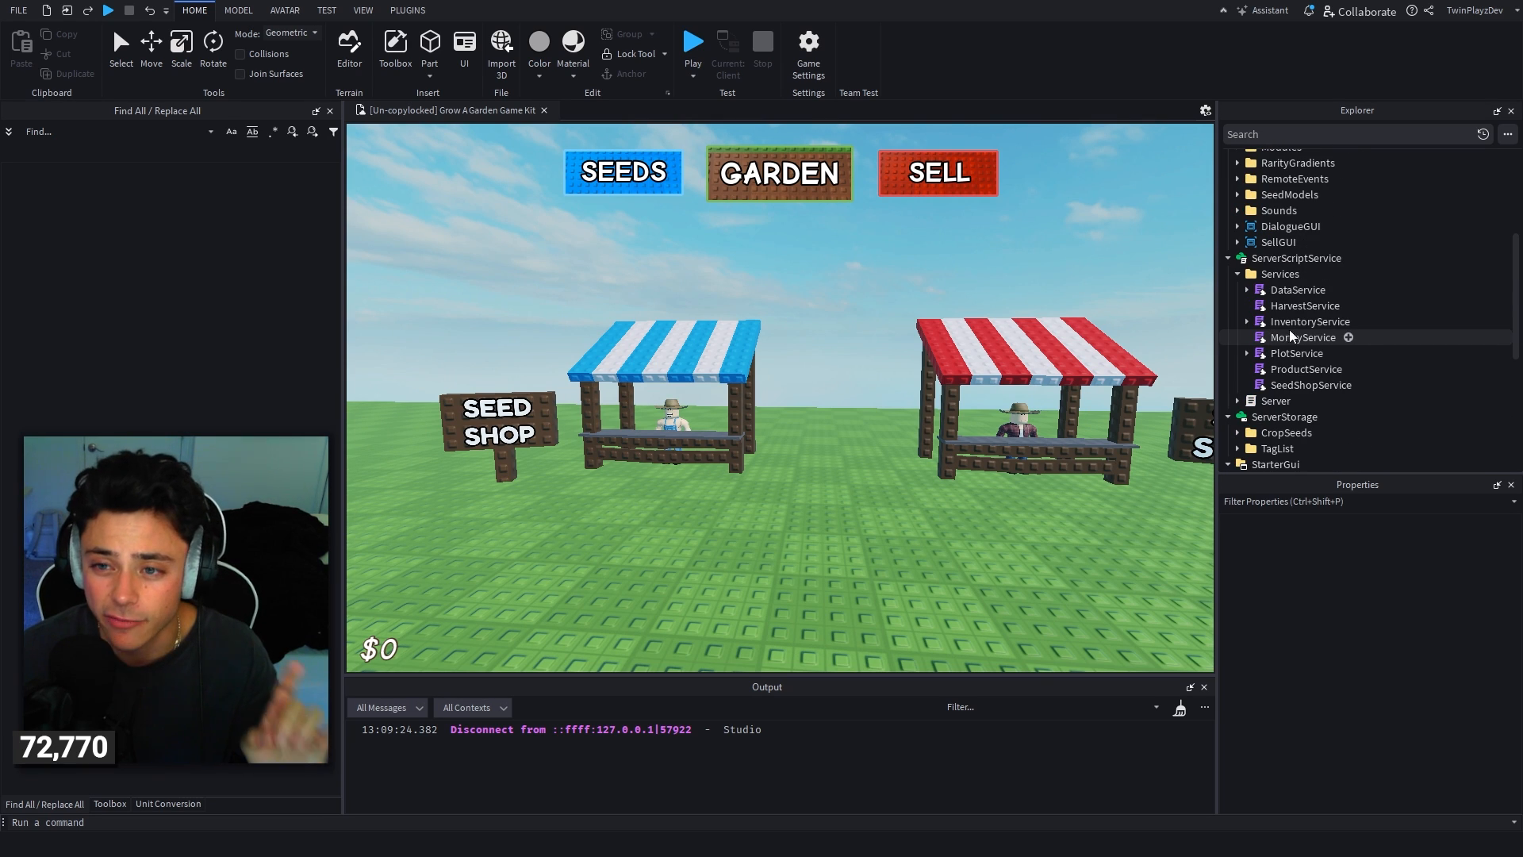
{"action": "double_click", "coordinate": [1296, 290]}
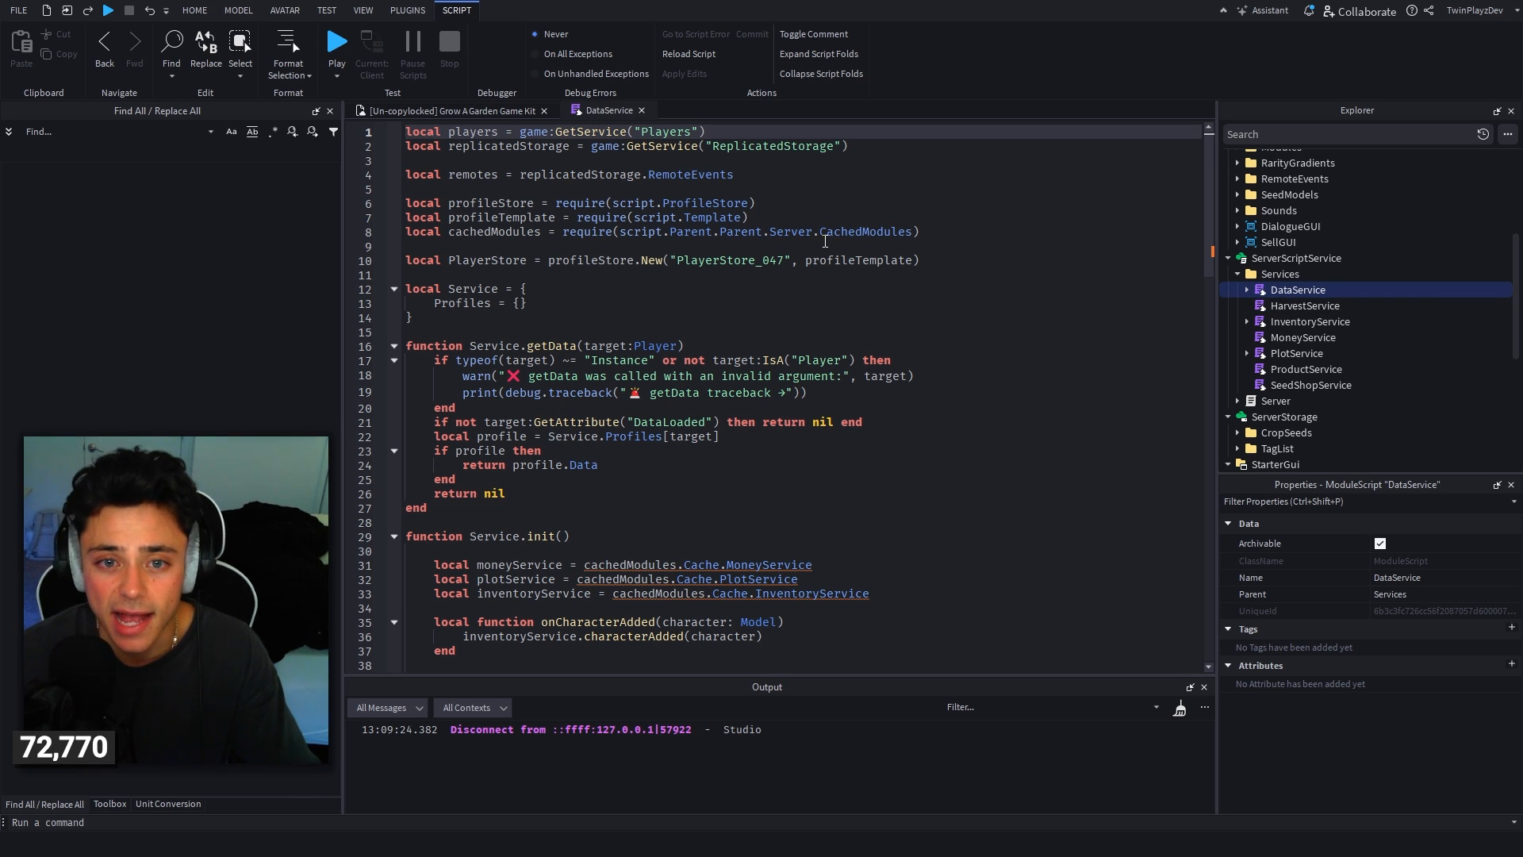
{"action": "left_click", "coordinate": [781, 263]}
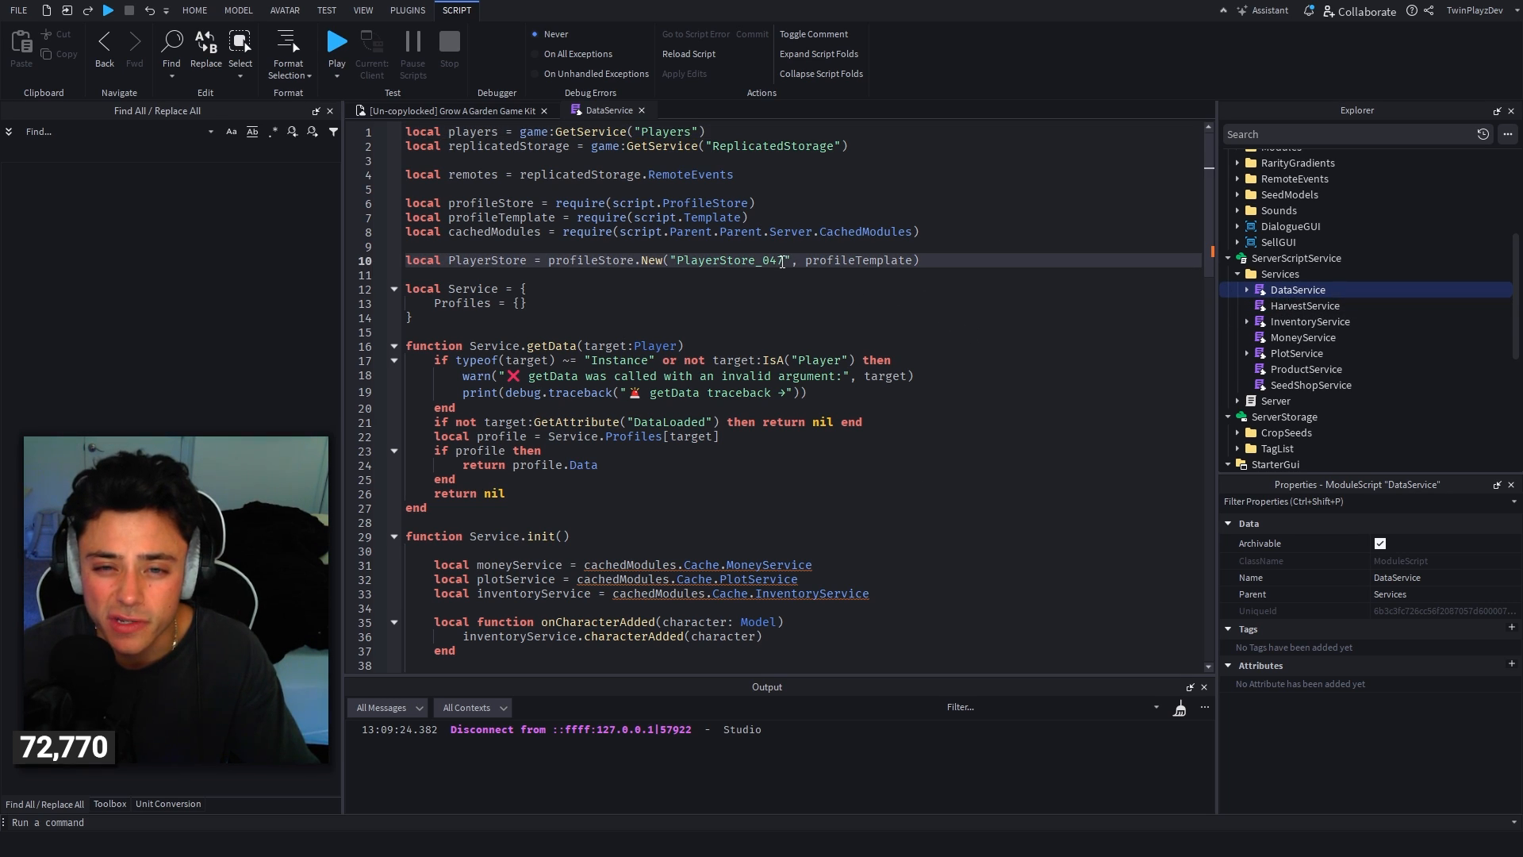
{"action": "left_click_drag", "start_coordinate": [787, 265], "coordinate": [678, 259]}
{"action": "left_click", "coordinate": [788, 257]}
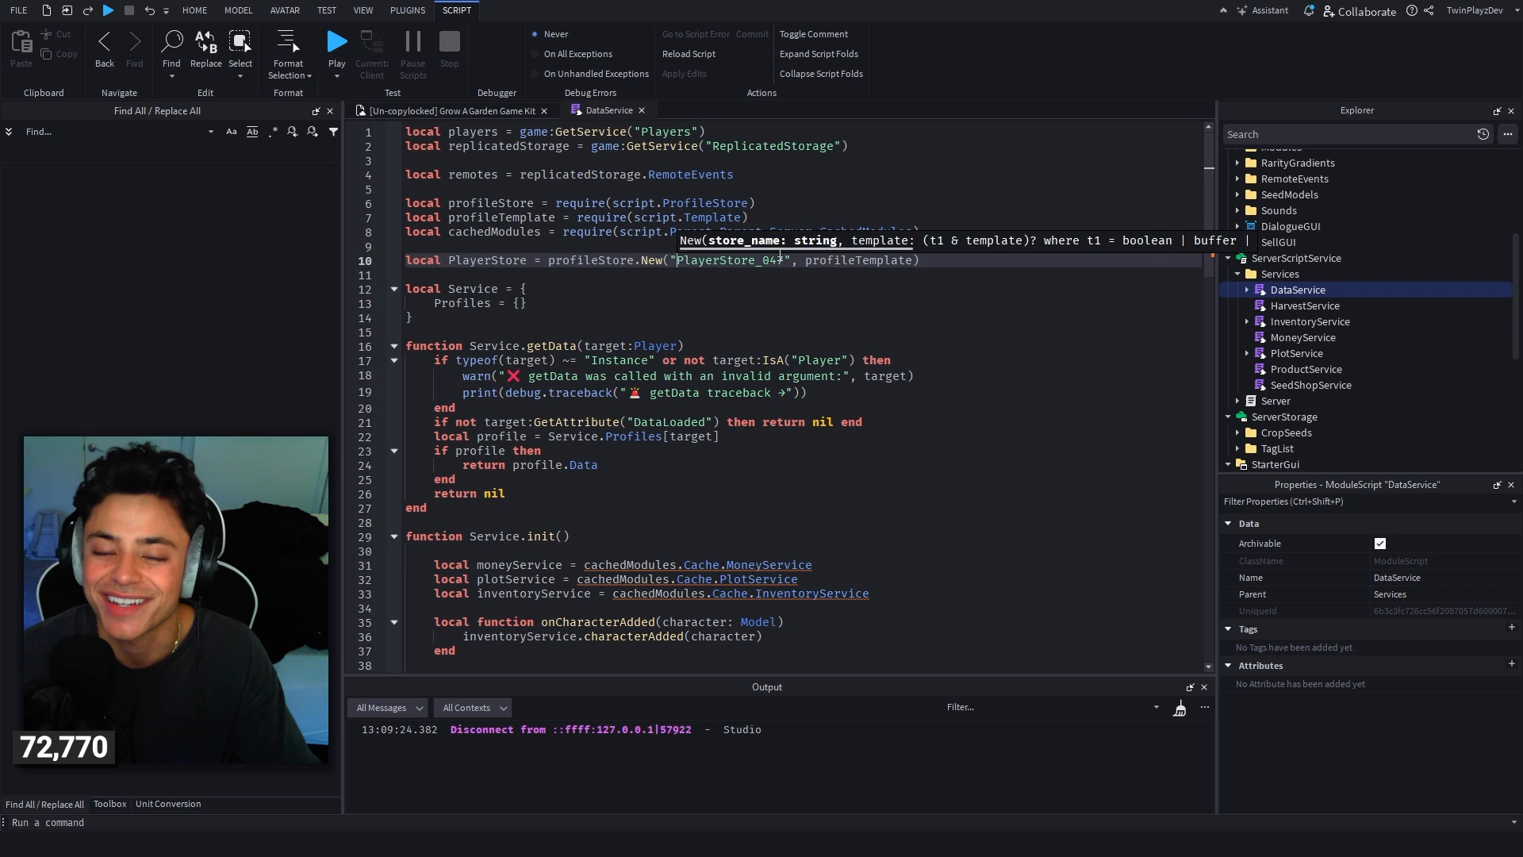
{"action": "key", "text": "Right"}
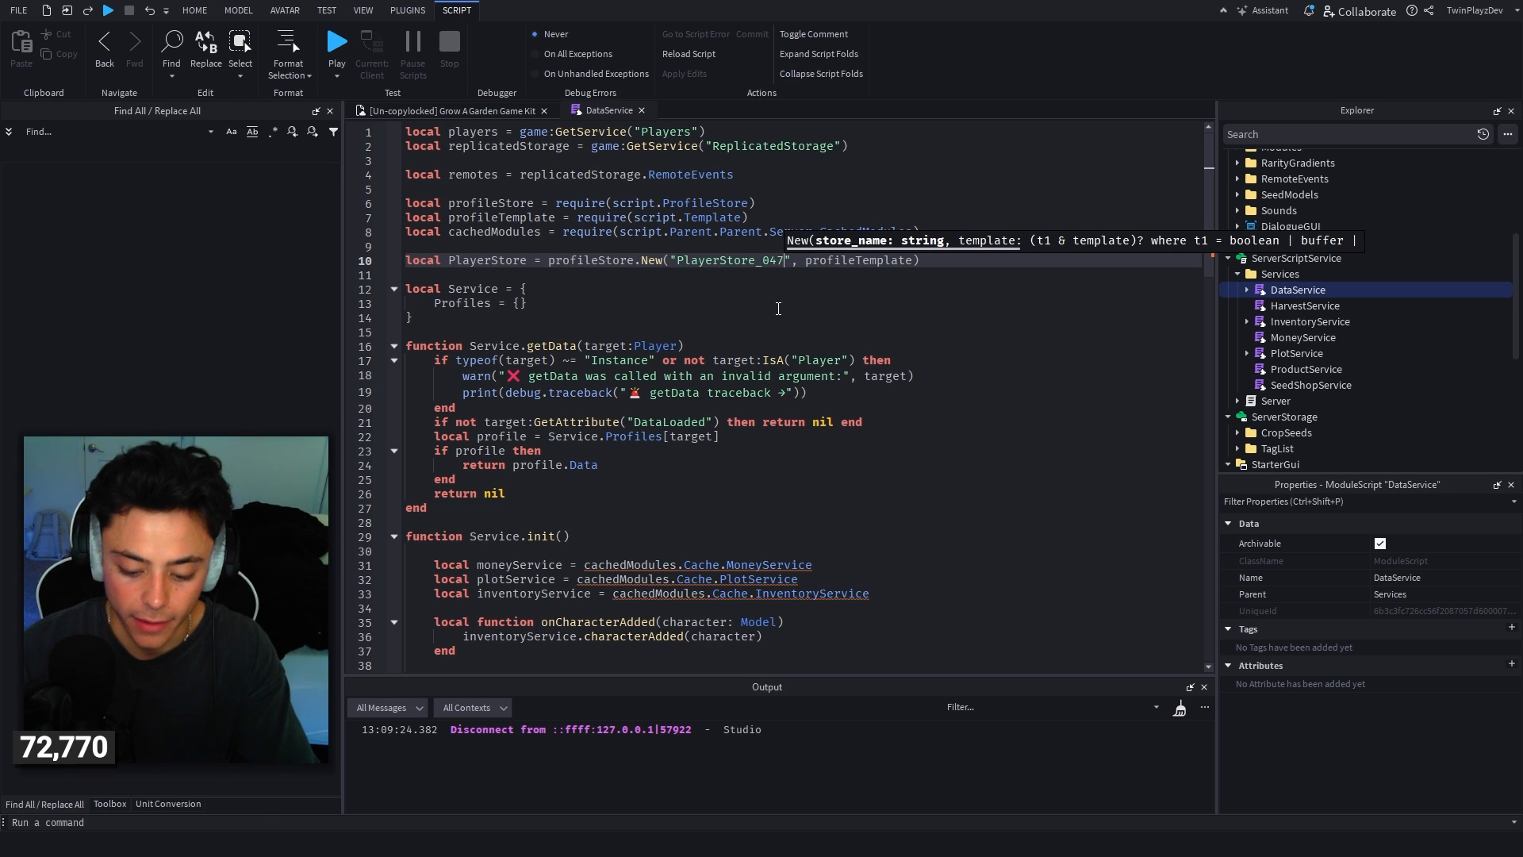
{"action": "key", "text": "BackSpace"}
{"action": "type", "text": "8"}
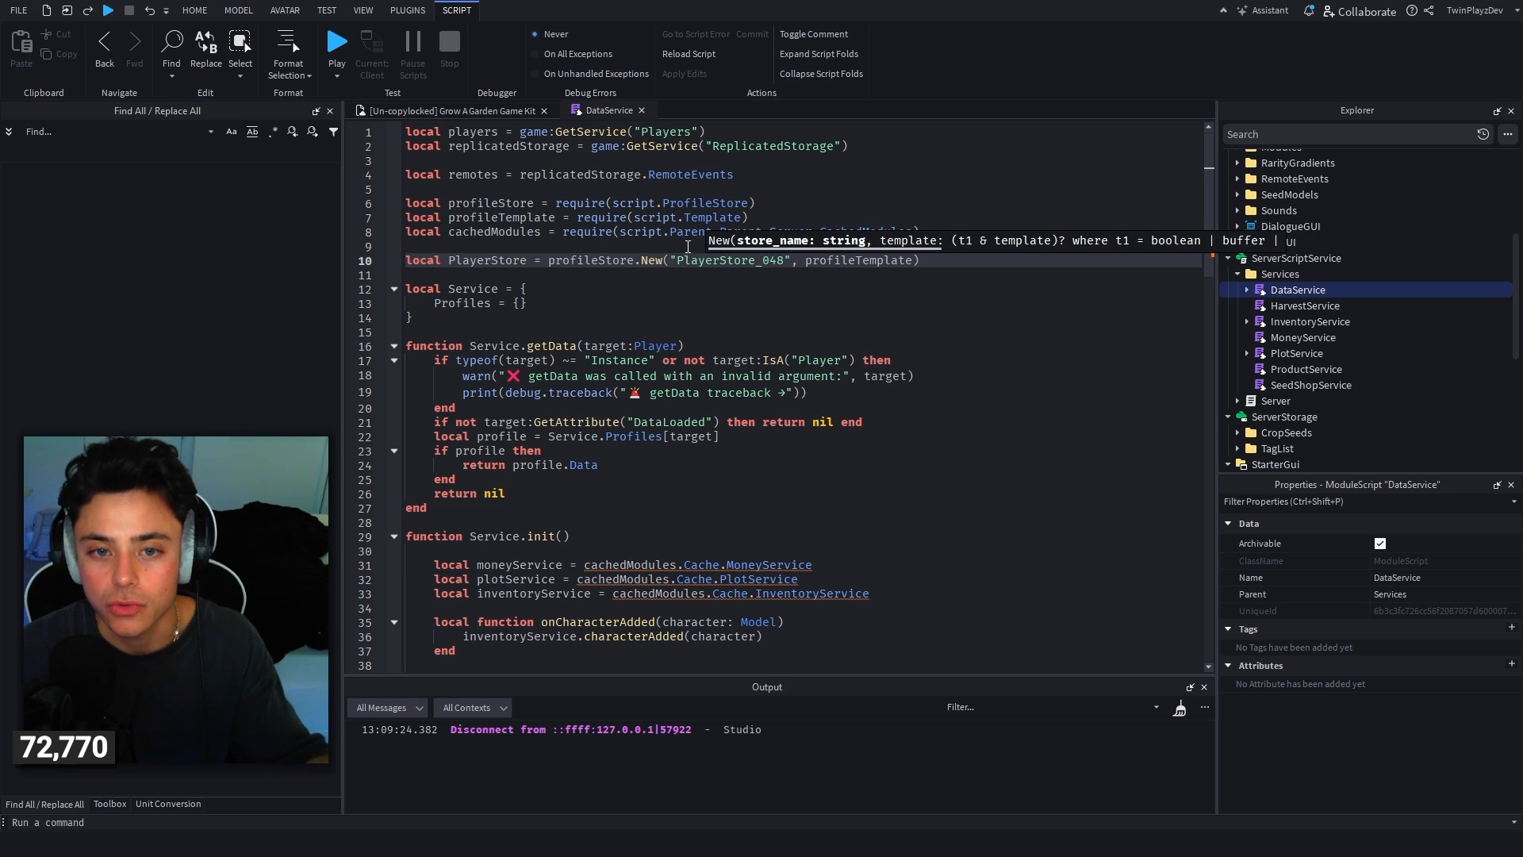
{"action": "left_click", "coordinate": [683, 245]}
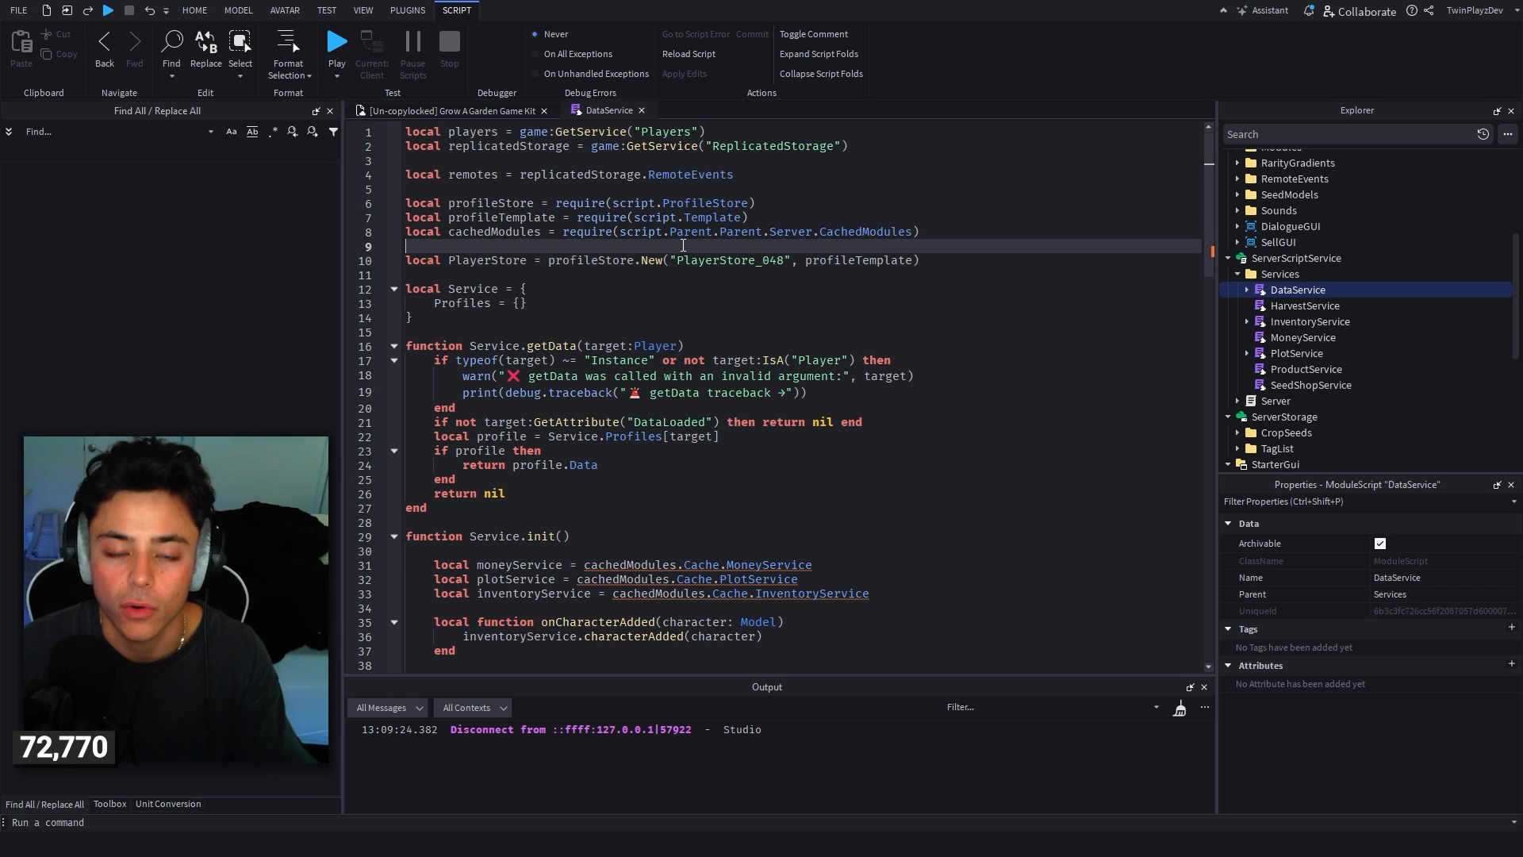
Step: Return to the game's 3D view and check the child modules of DataService
{"action": "left_click", "coordinate": [466, 111]}
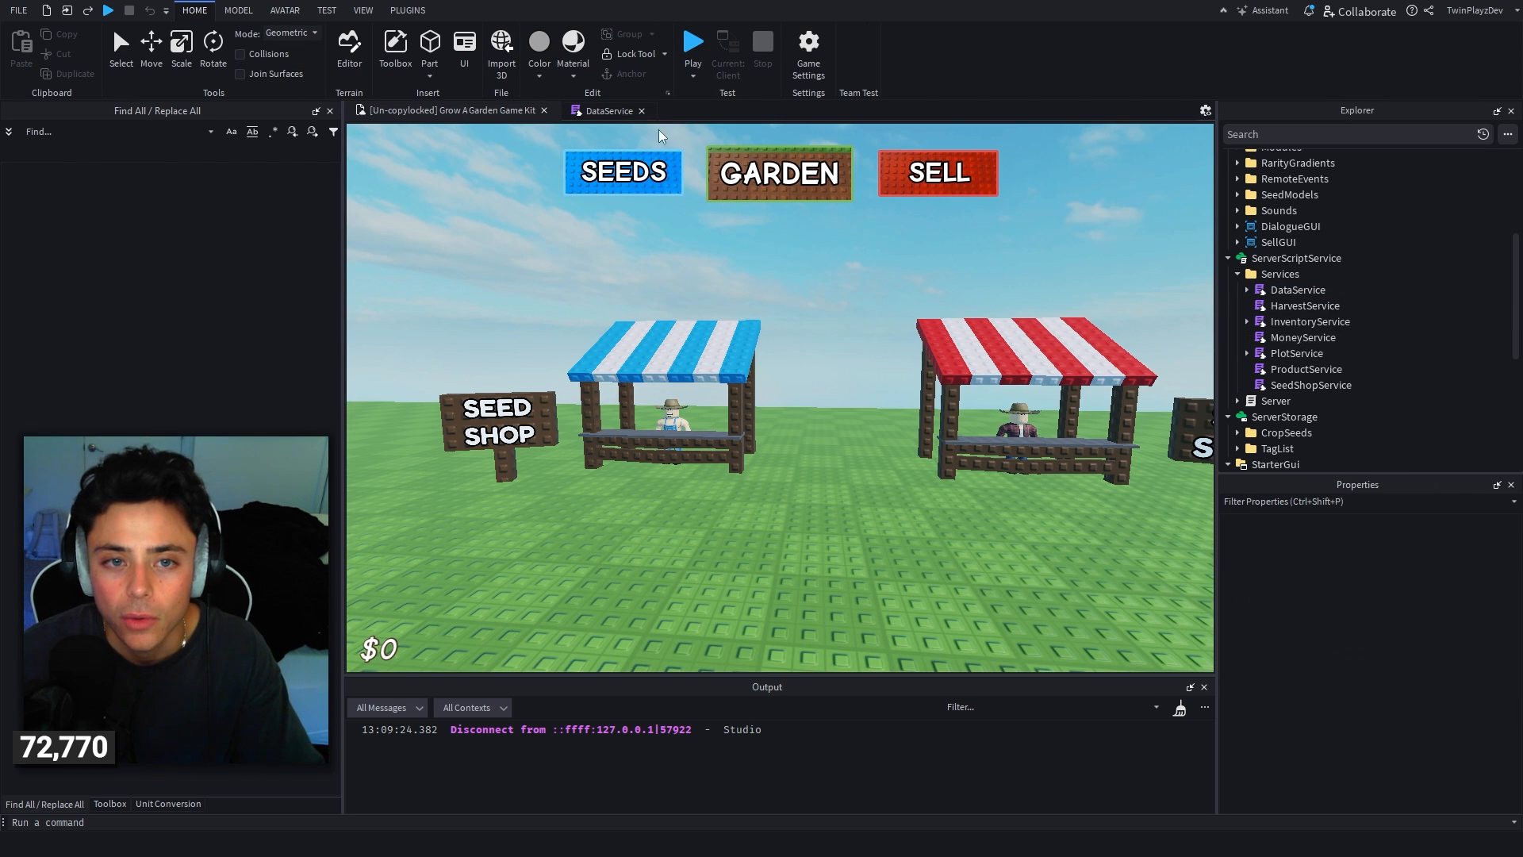
{"action": "left_click", "coordinate": [608, 111]}
{"action": "left_click", "coordinate": [416, 113]}
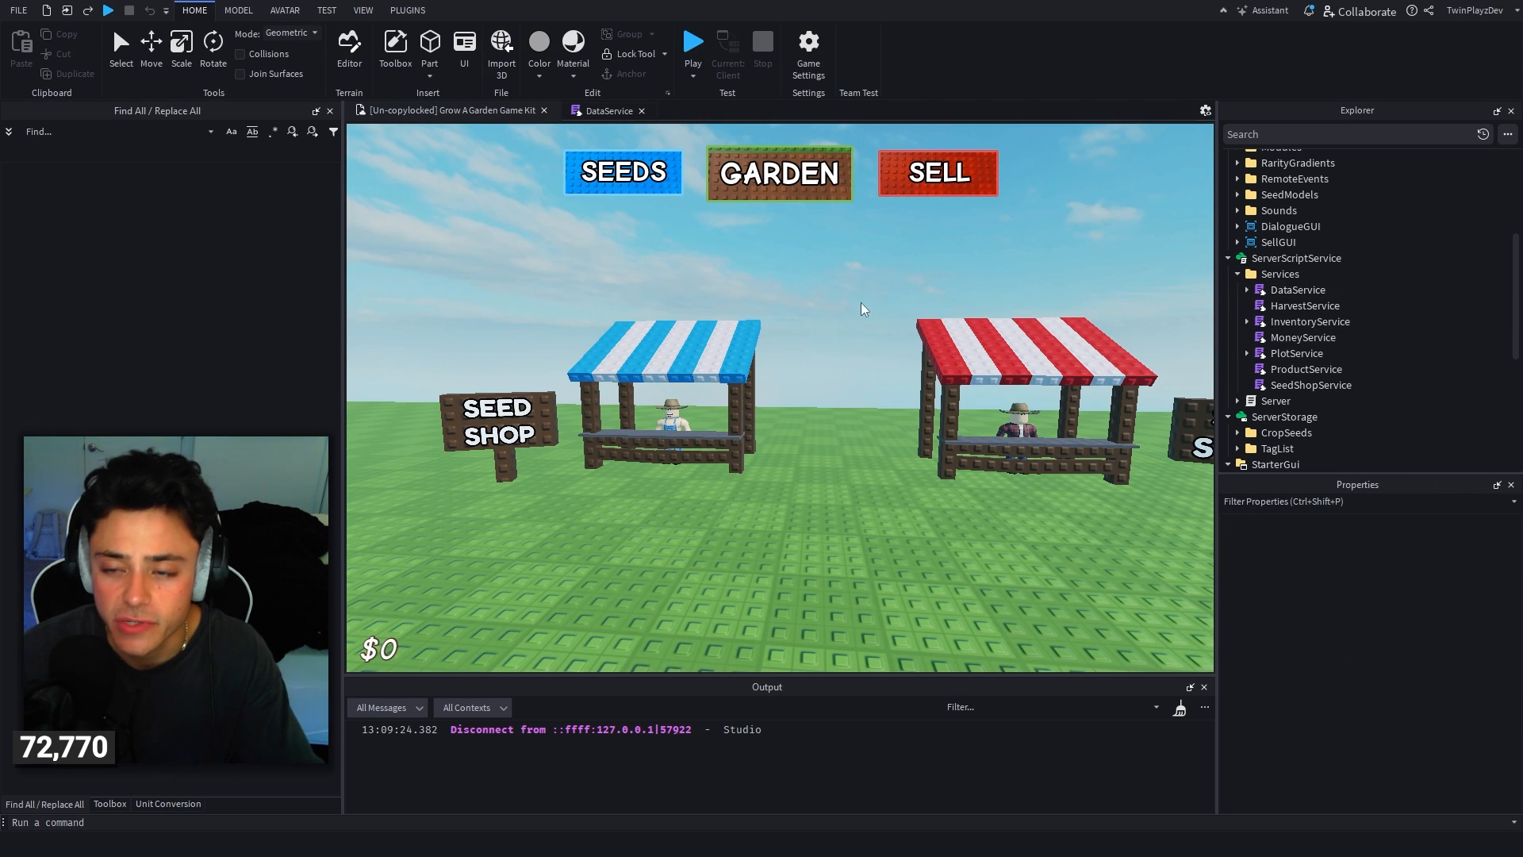
{"action": "scroll", "coordinate": [1307, 351], "scroll_direction": "up", "scroll_amount": 2}
{"action": "scroll", "coordinate": [1279, 387], "scroll_direction": "down", "scroll_amount": 1}
{"action": "left_click", "coordinate": [1246, 338]}
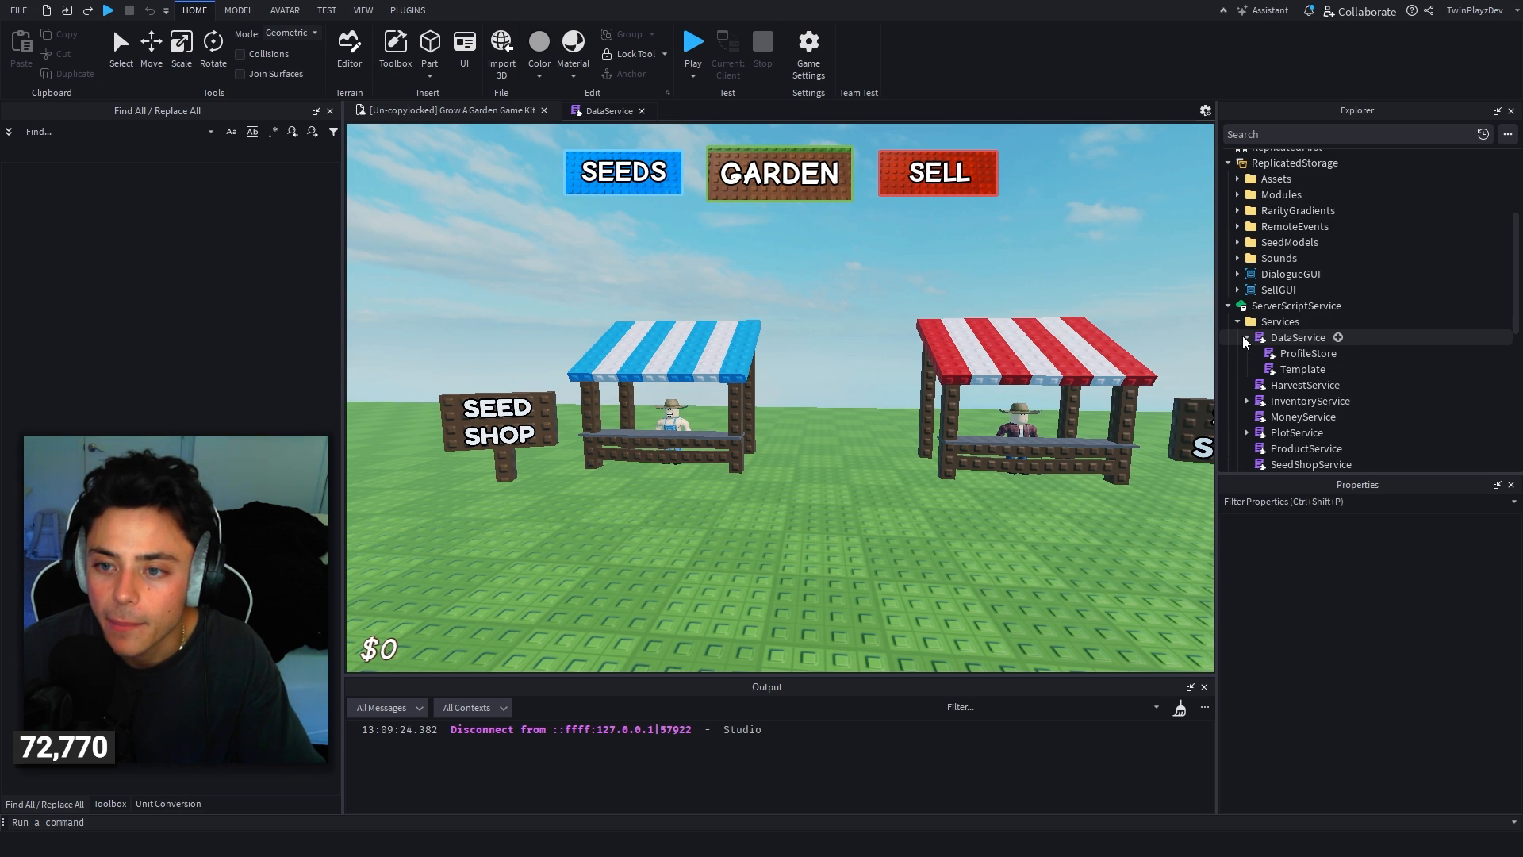
{"action": "left_click", "coordinate": [1246, 338]}
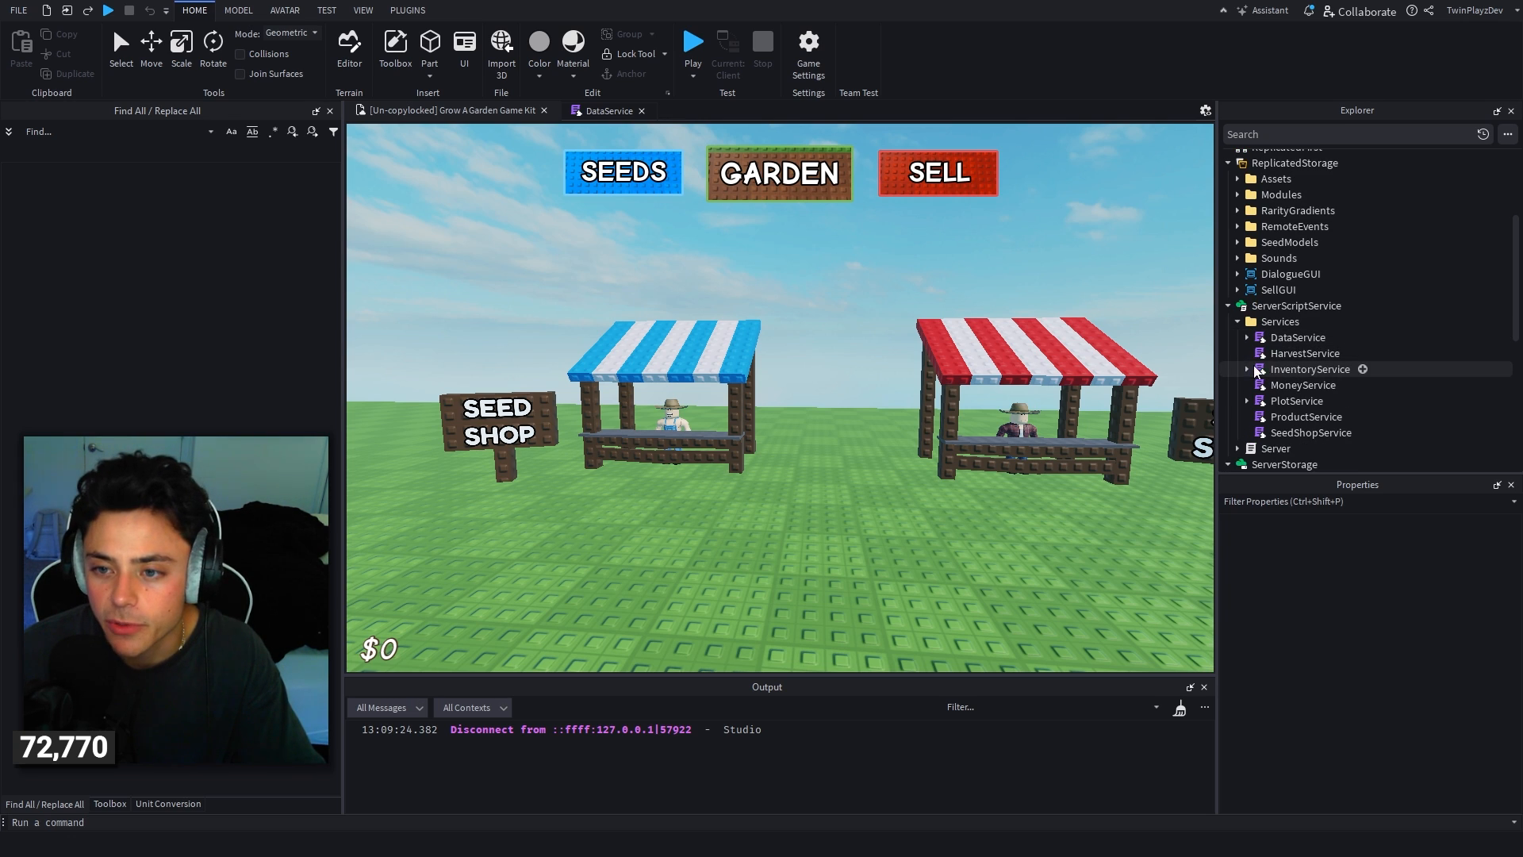
Step: Open the SeedActivator module inside InventoryService to view its code, and close the open script tabs
{"action": "left_click", "coordinate": [1248, 368]}
{"action": "double_click", "coordinate": [1306, 385]}
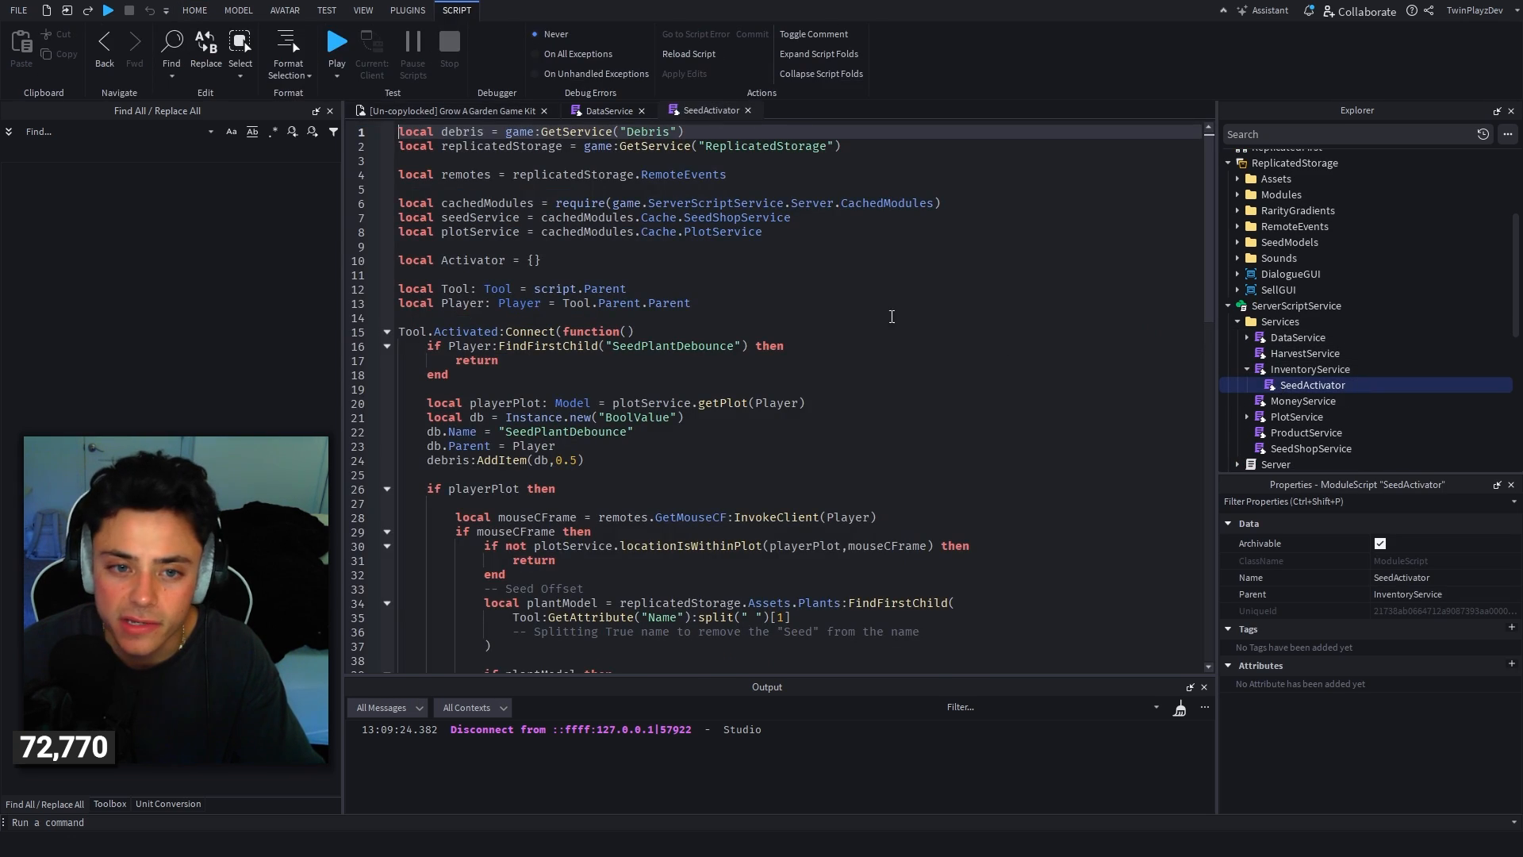
{"action": "left_click", "coordinate": [472, 110]}
{"action": "left_click", "coordinate": [641, 110]}
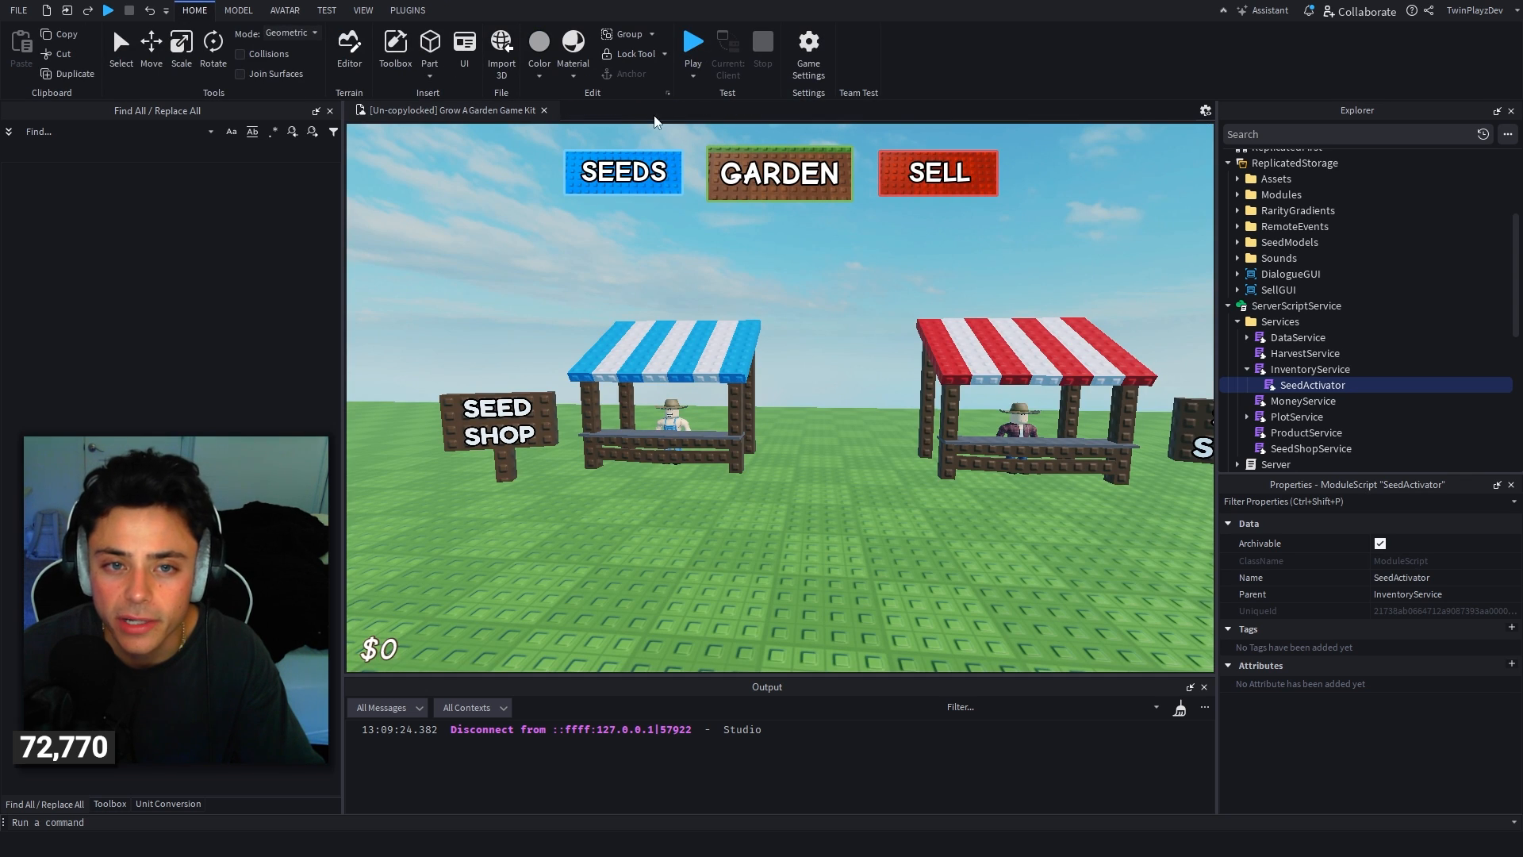
Step: Expand SeedData in ReplicatedStorage's Modules folder and select all seed folders from Bamboo Seed to Tomato Seed
{"action": "left_click", "coordinate": [1232, 194]}
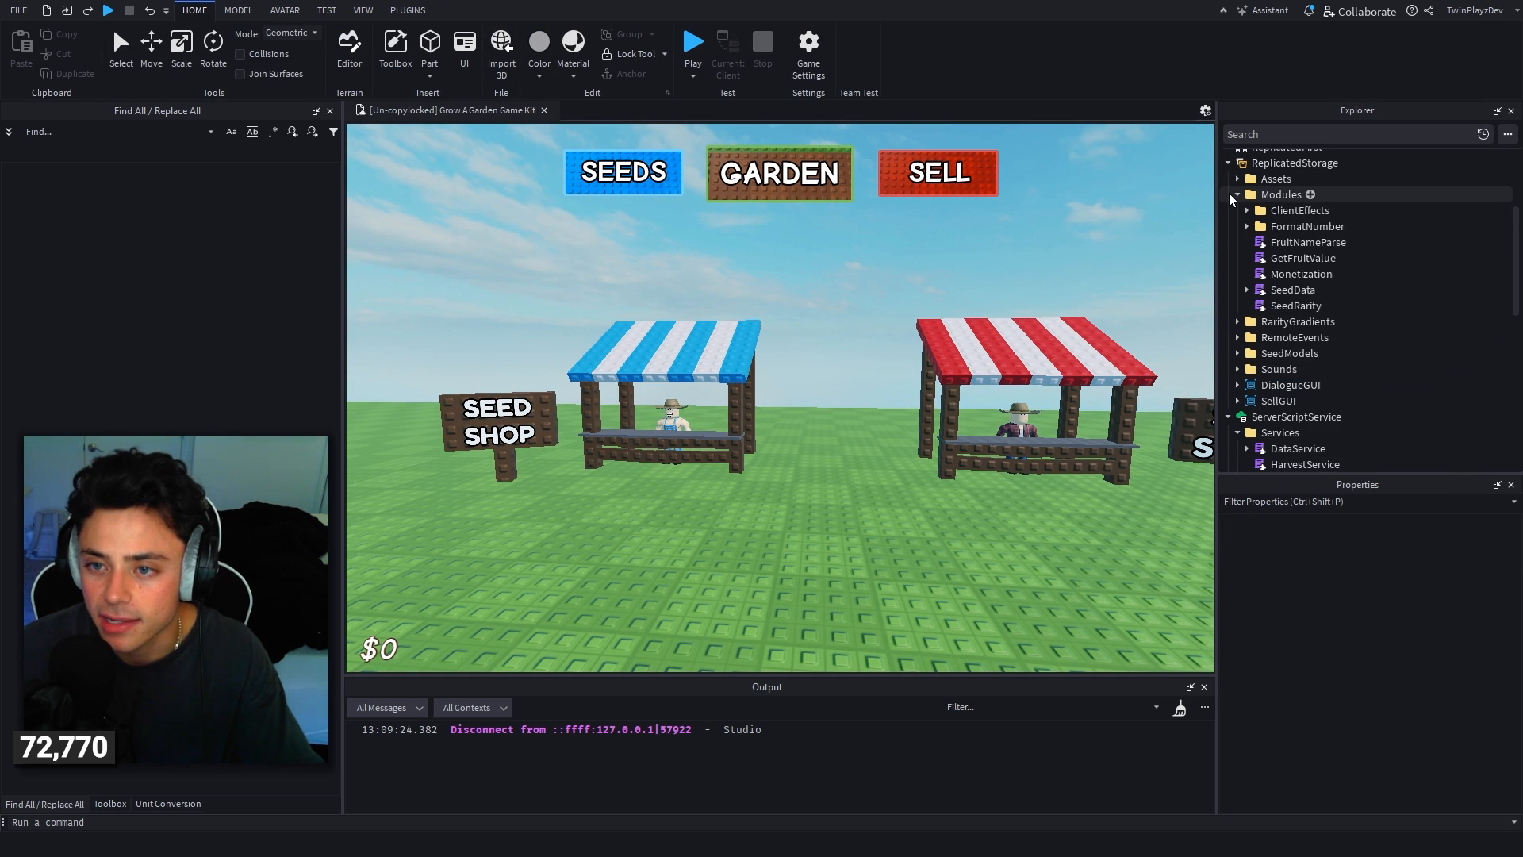
{"action": "left_click", "coordinate": [1246, 289]}
{"action": "left_click", "coordinate": [1245, 290]}
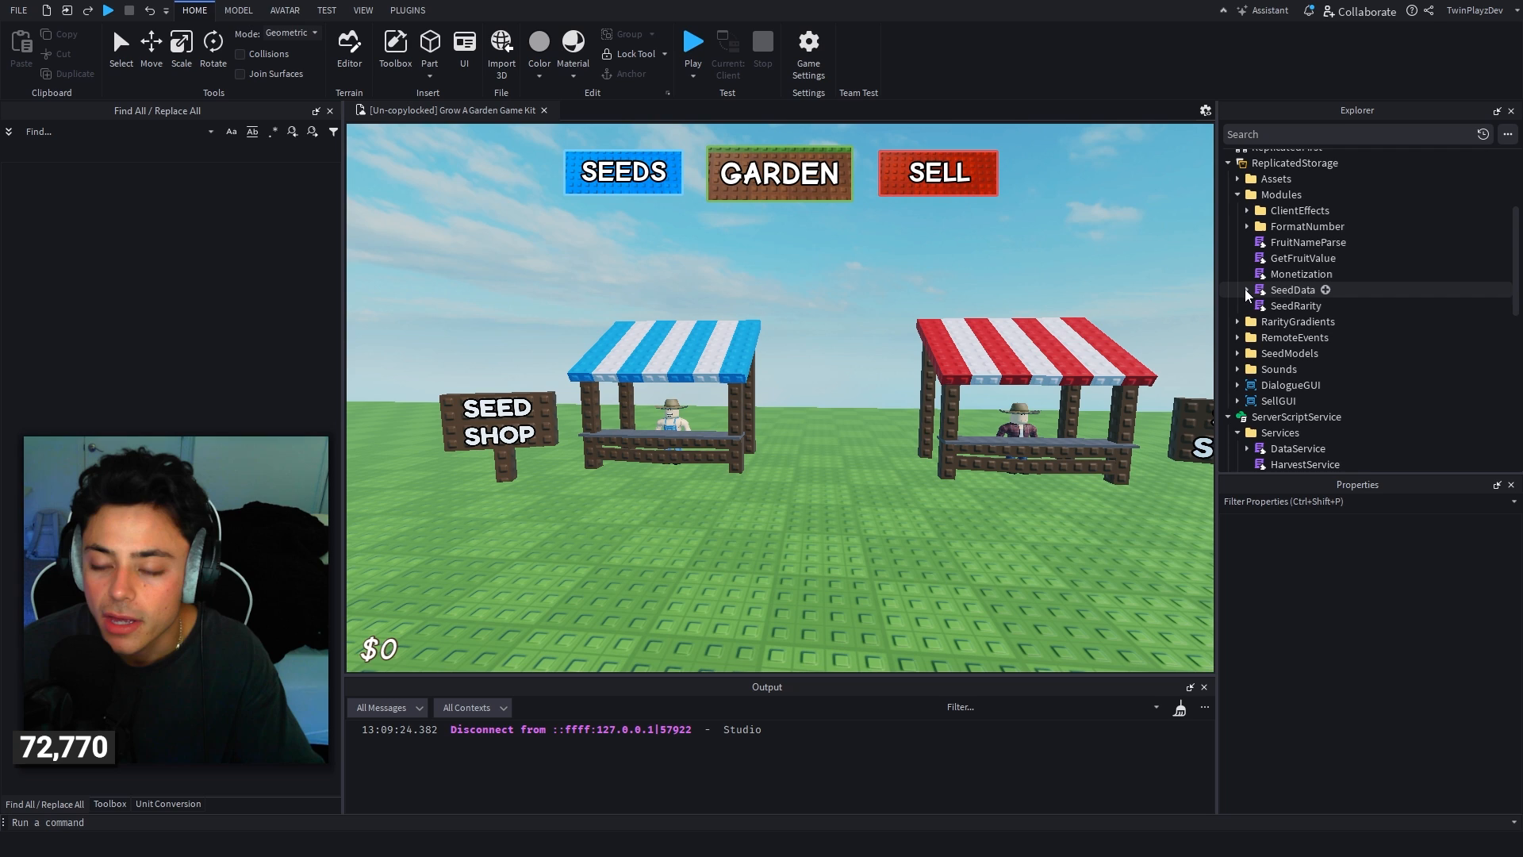
{"action": "left_click", "coordinate": [1246, 290]}
{"action": "scroll", "coordinate": [1270, 301], "scroll_direction": "down", "scroll_amount": 1}
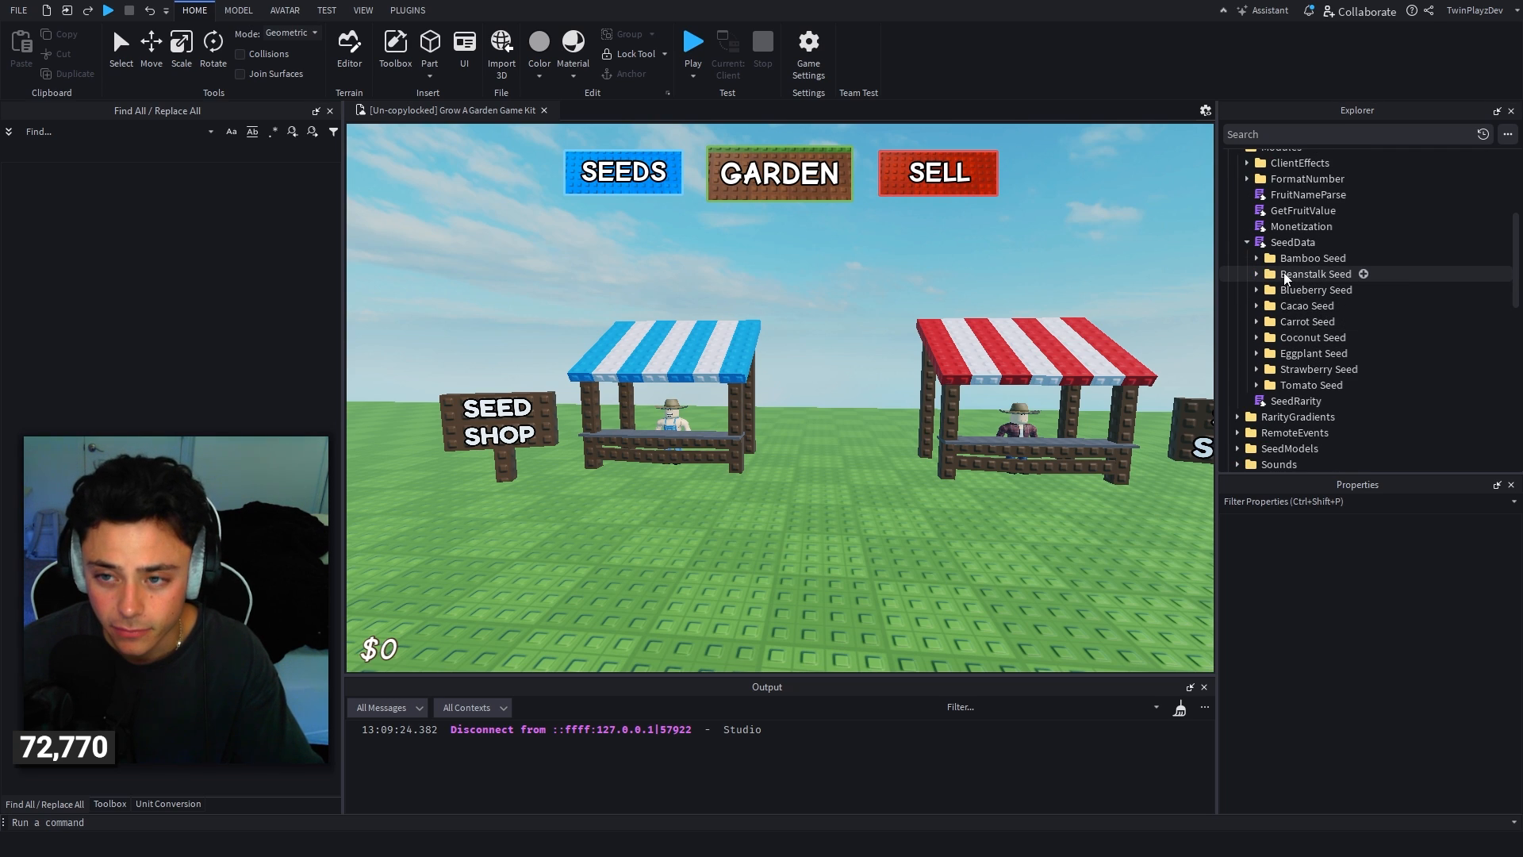
{"action": "left_click_drag", "start_coordinate": [1411, 260], "coordinate": [1385, 383]}
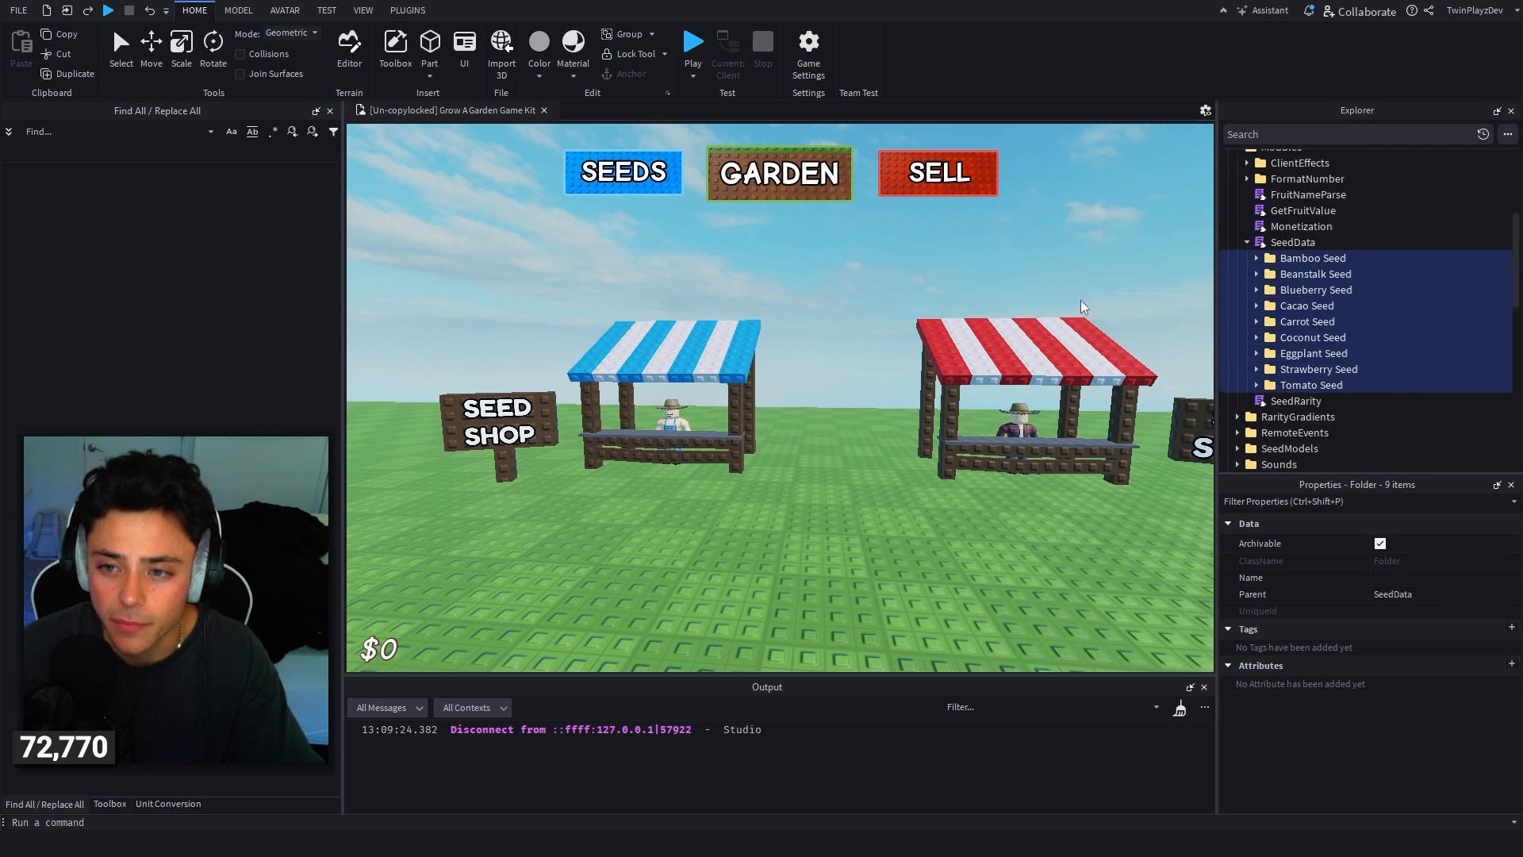
Step: Expand the Crops and Plants folders in Assets and inspect the Blueberry, Cacao and Tomato crop tools
{"action": "scroll", "coordinate": [1242, 222], "scroll_direction": "up", "scroll_amount": 4}
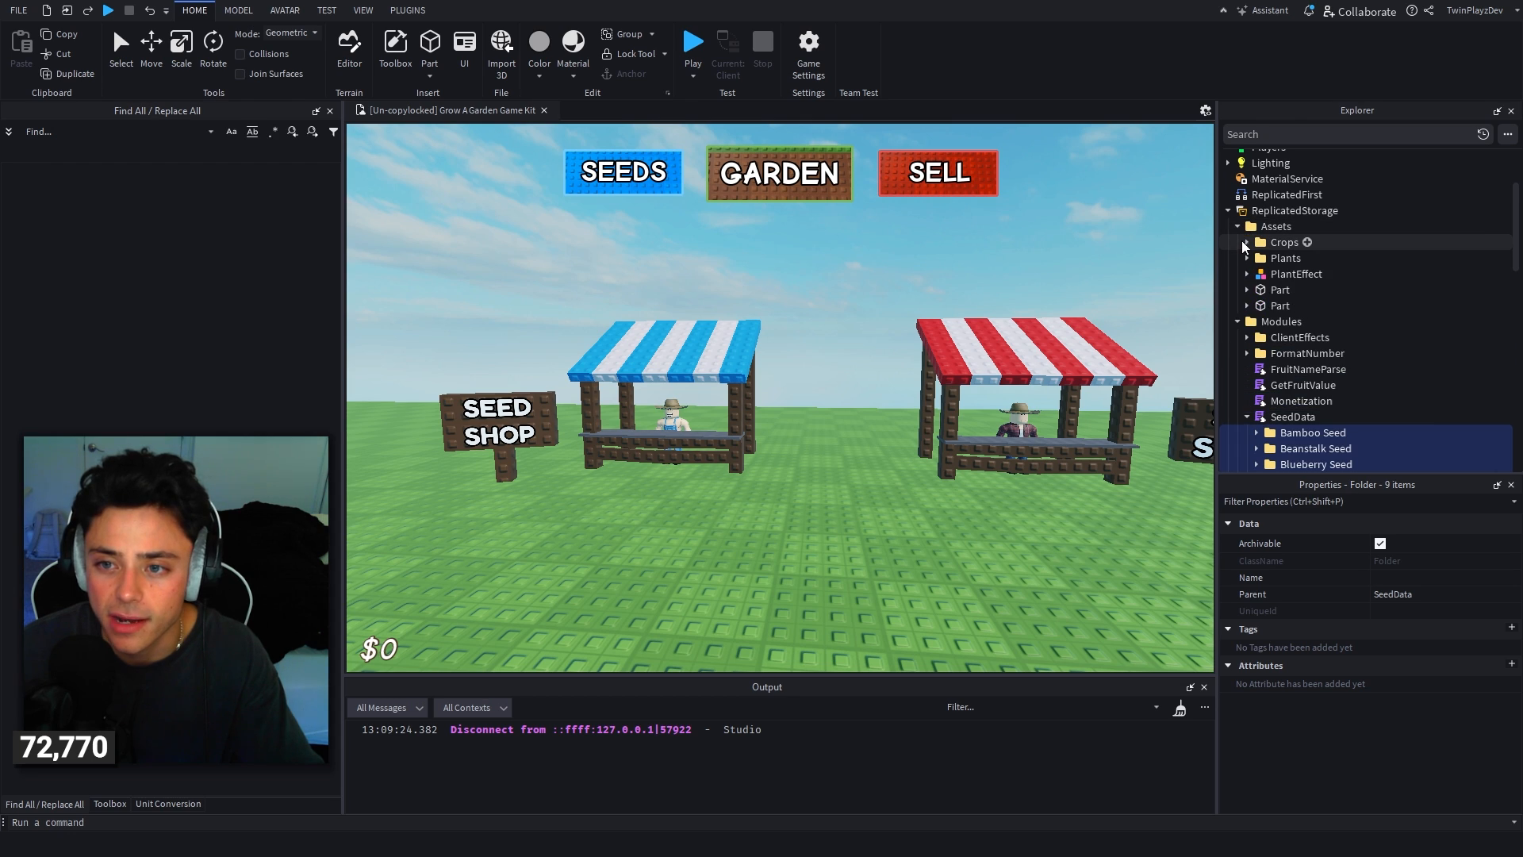
{"action": "left_click", "coordinate": [1244, 242]}
{"action": "left_click", "coordinate": [1247, 321]}
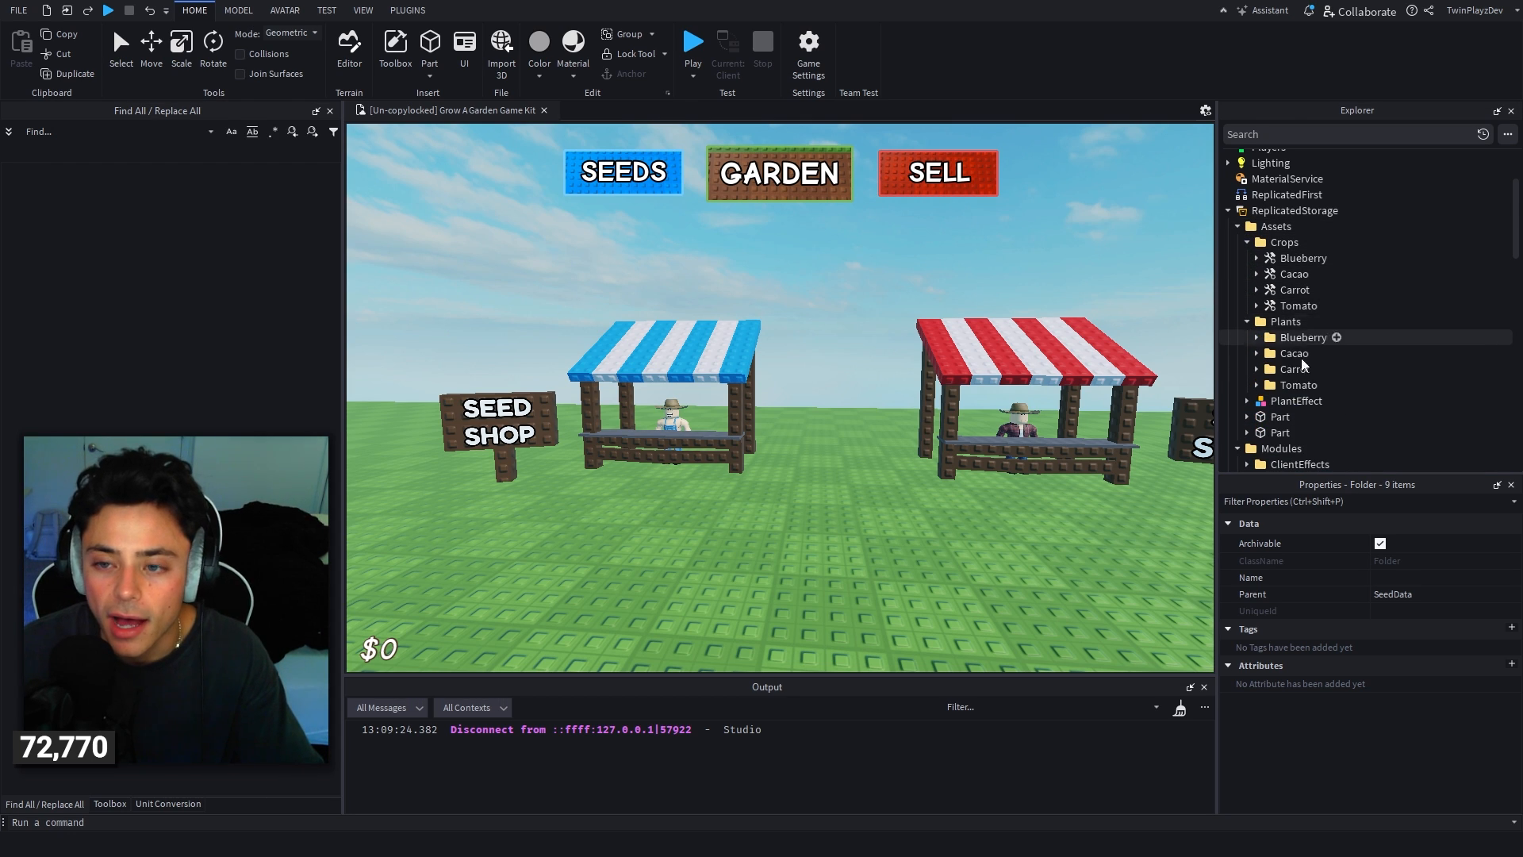
{"action": "left_click", "coordinate": [1290, 258]}
{"action": "left_click", "coordinate": [1285, 275]}
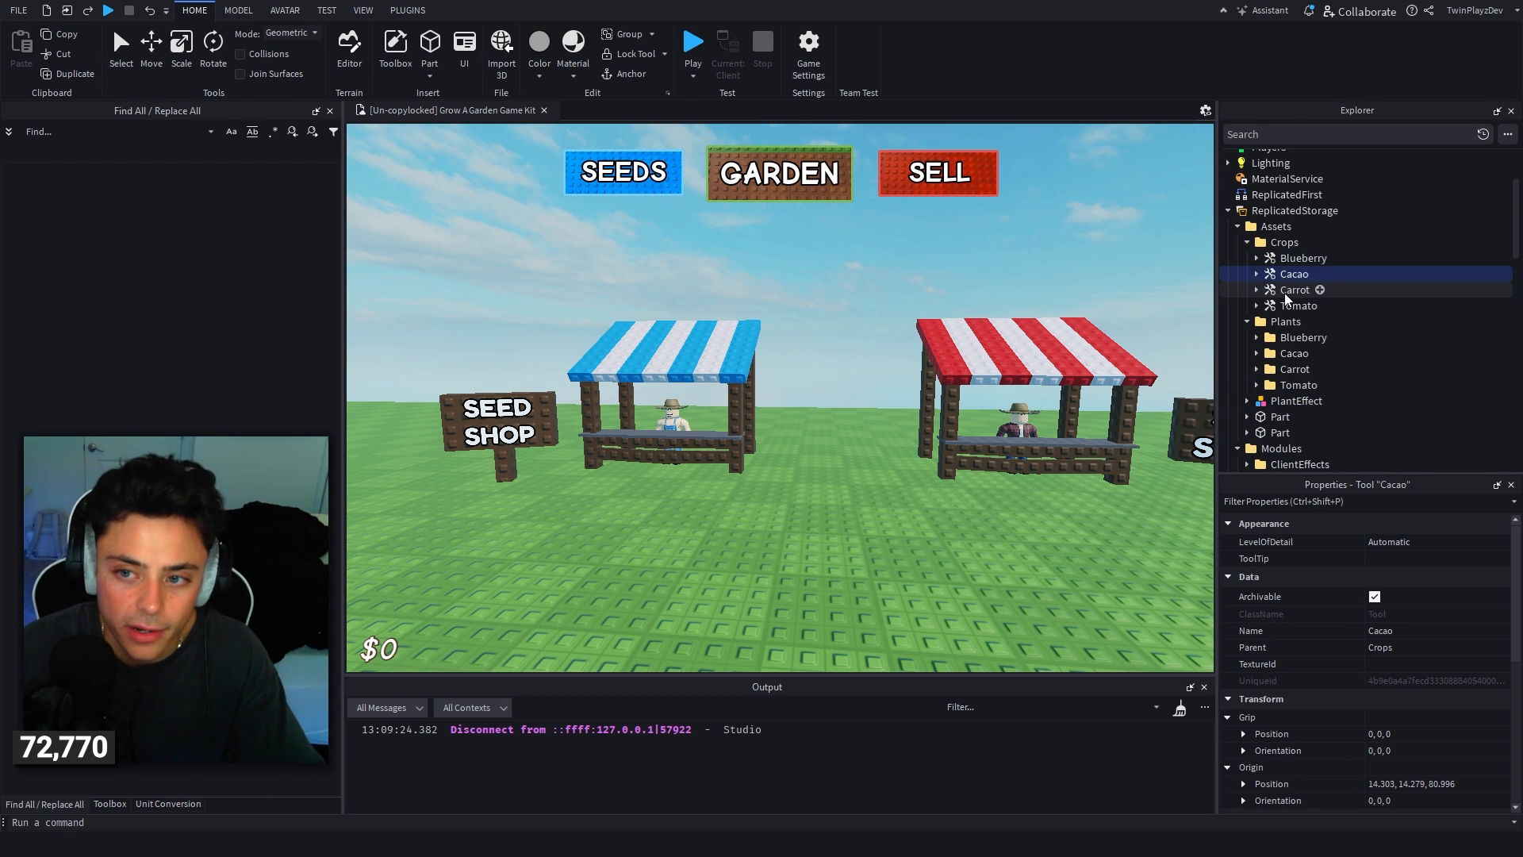
{"action": "left_click", "coordinate": [1283, 307]}
{"action": "left_click", "coordinate": [1279, 272]}
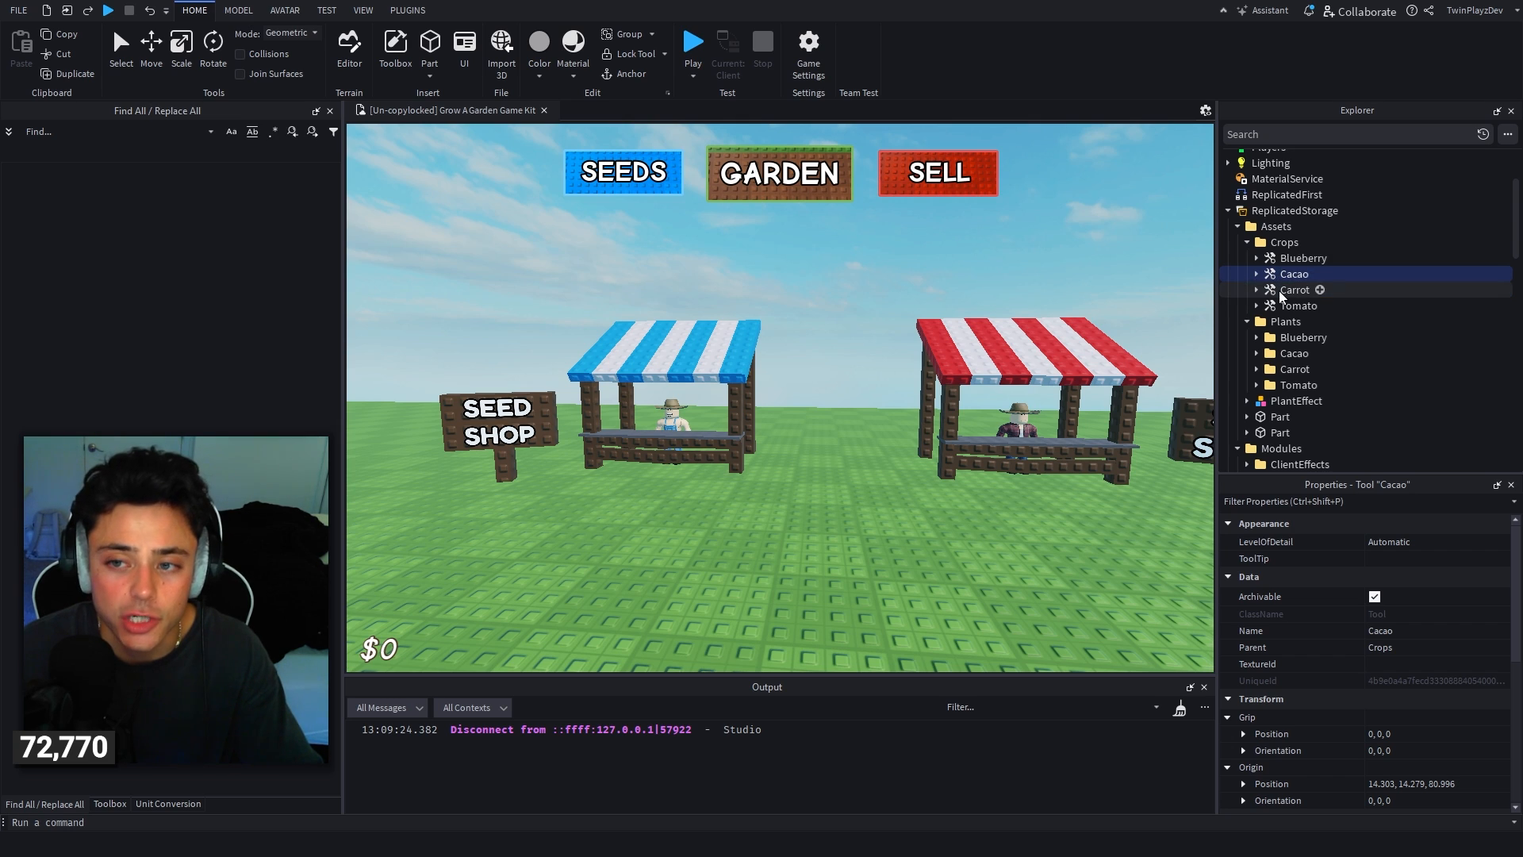
Step: Check the models inside the Cacao plant folder and highlight the four Plants folders and four Crops tools in Assets
{"action": "left_click", "coordinate": [1258, 274]}
{"action": "left_click", "coordinate": [1258, 274]}
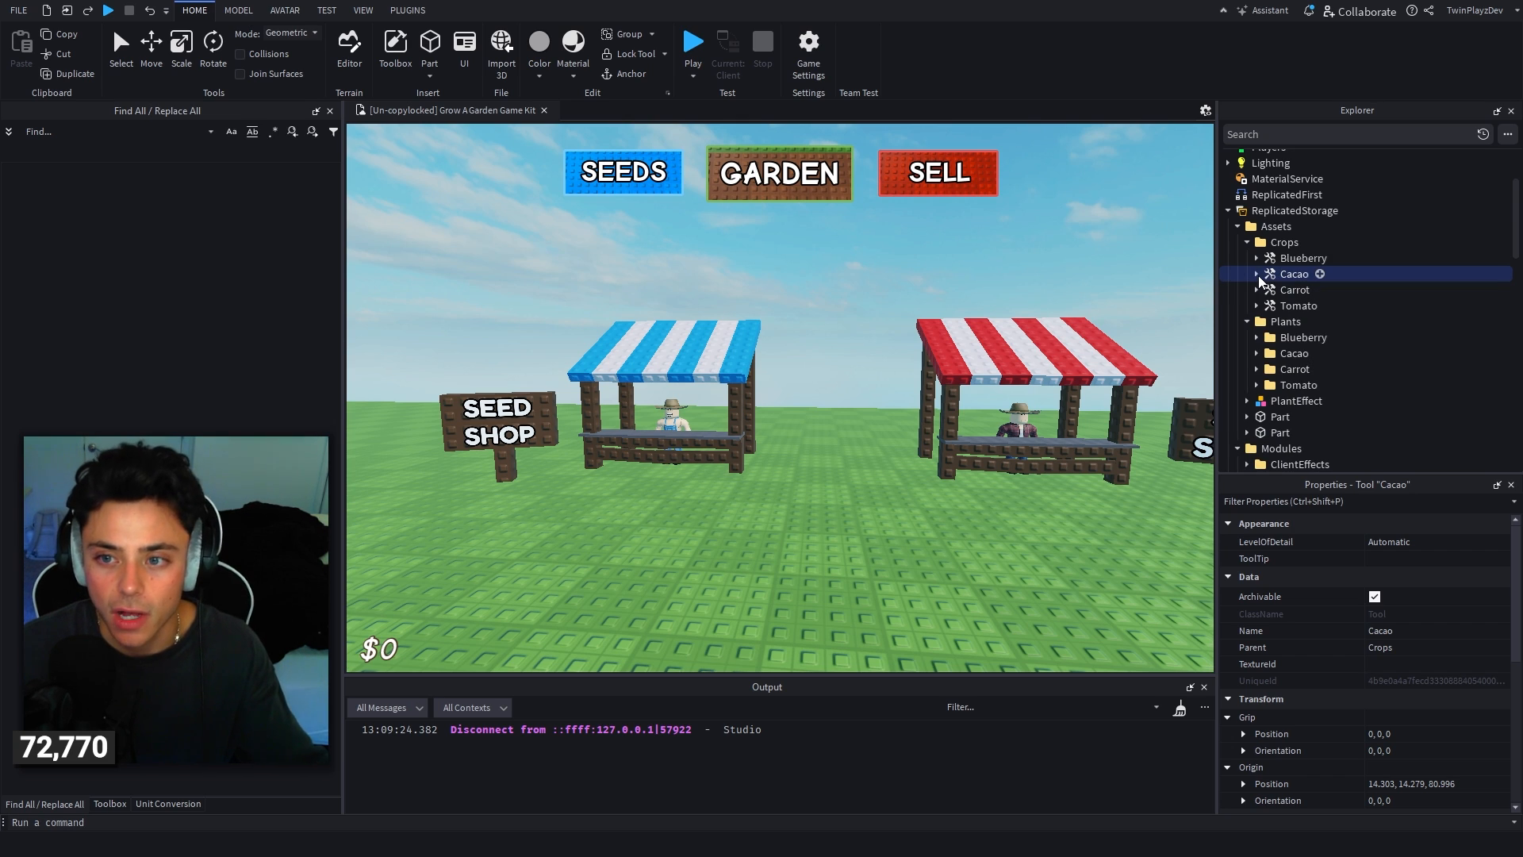
{"action": "left_click", "coordinate": [1270, 337]}
{"action": "left_click", "coordinate": [1258, 353]}
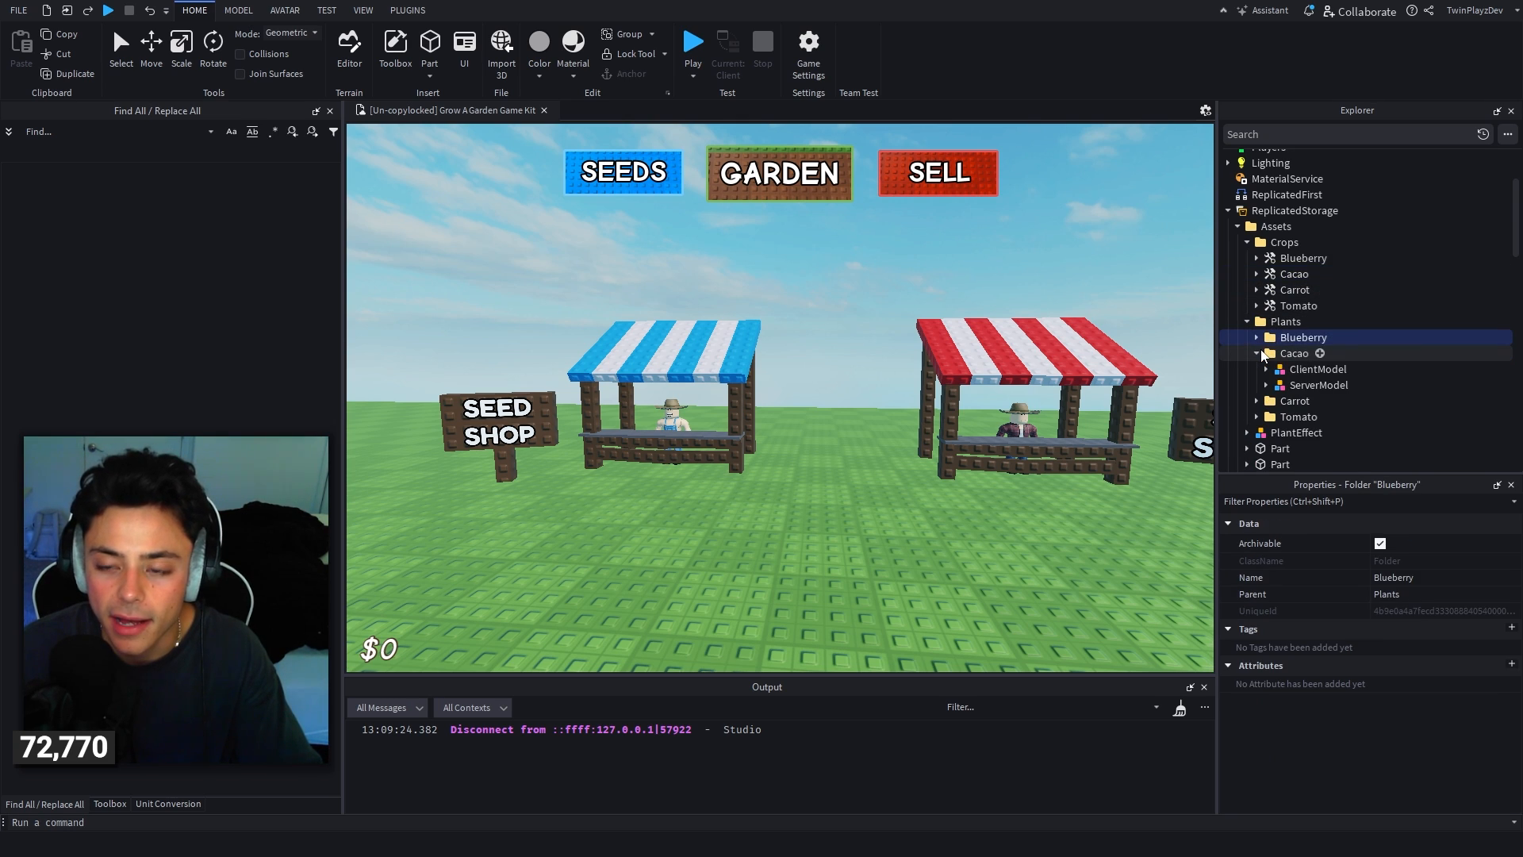
{"action": "left_click", "coordinate": [1258, 353]}
{"action": "left_click_drag", "start_coordinate": [1408, 343], "coordinate": [1405, 384]}
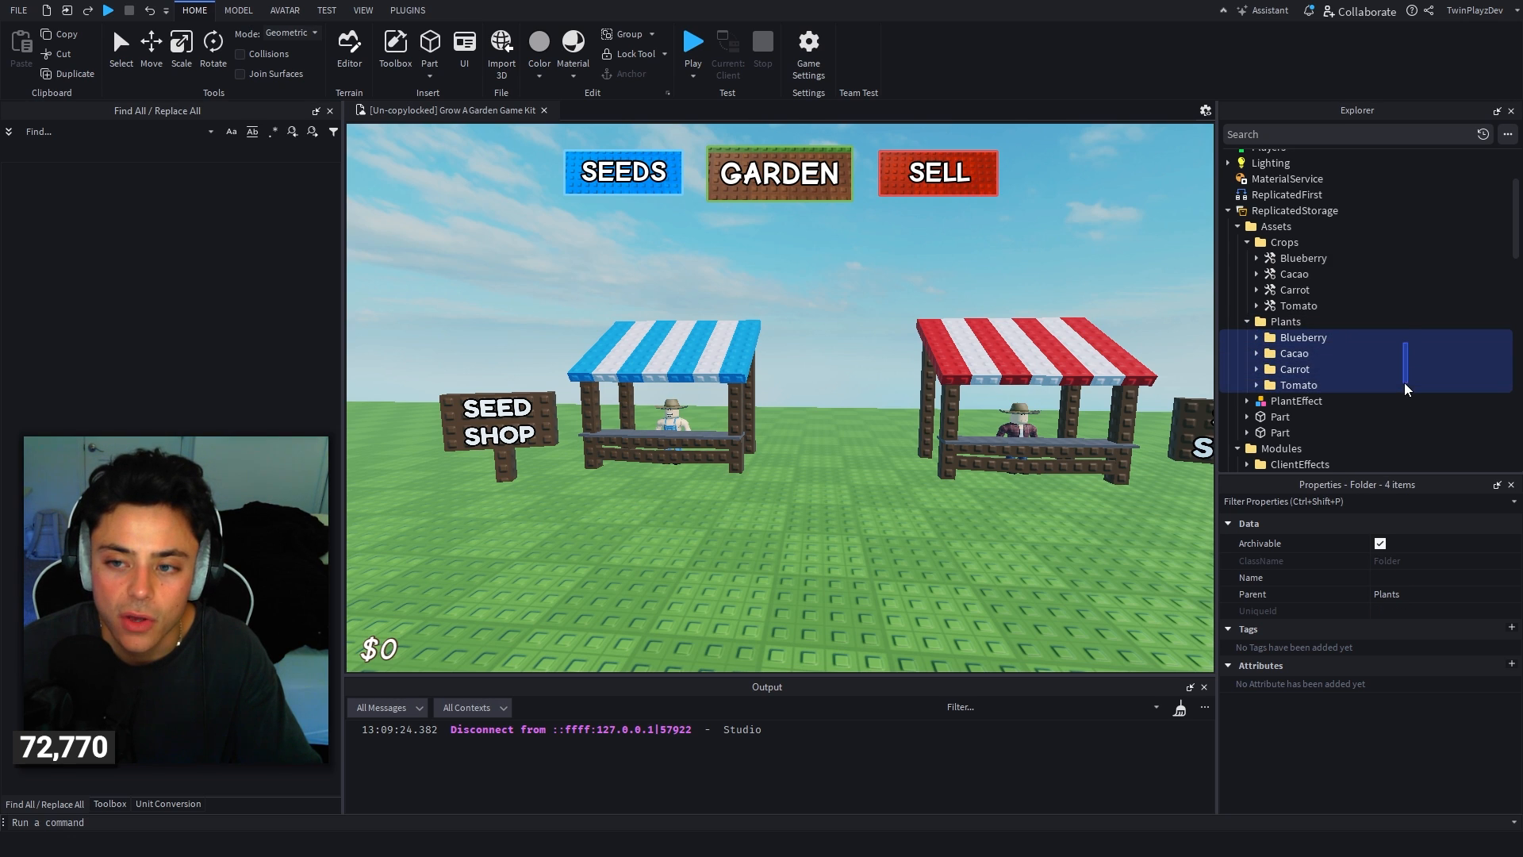
{"action": "left_click", "coordinate": [1405, 294]}
{"action": "left_click_drag", "start_coordinate": [1401, 303], "coordinate": [1397, 262]}
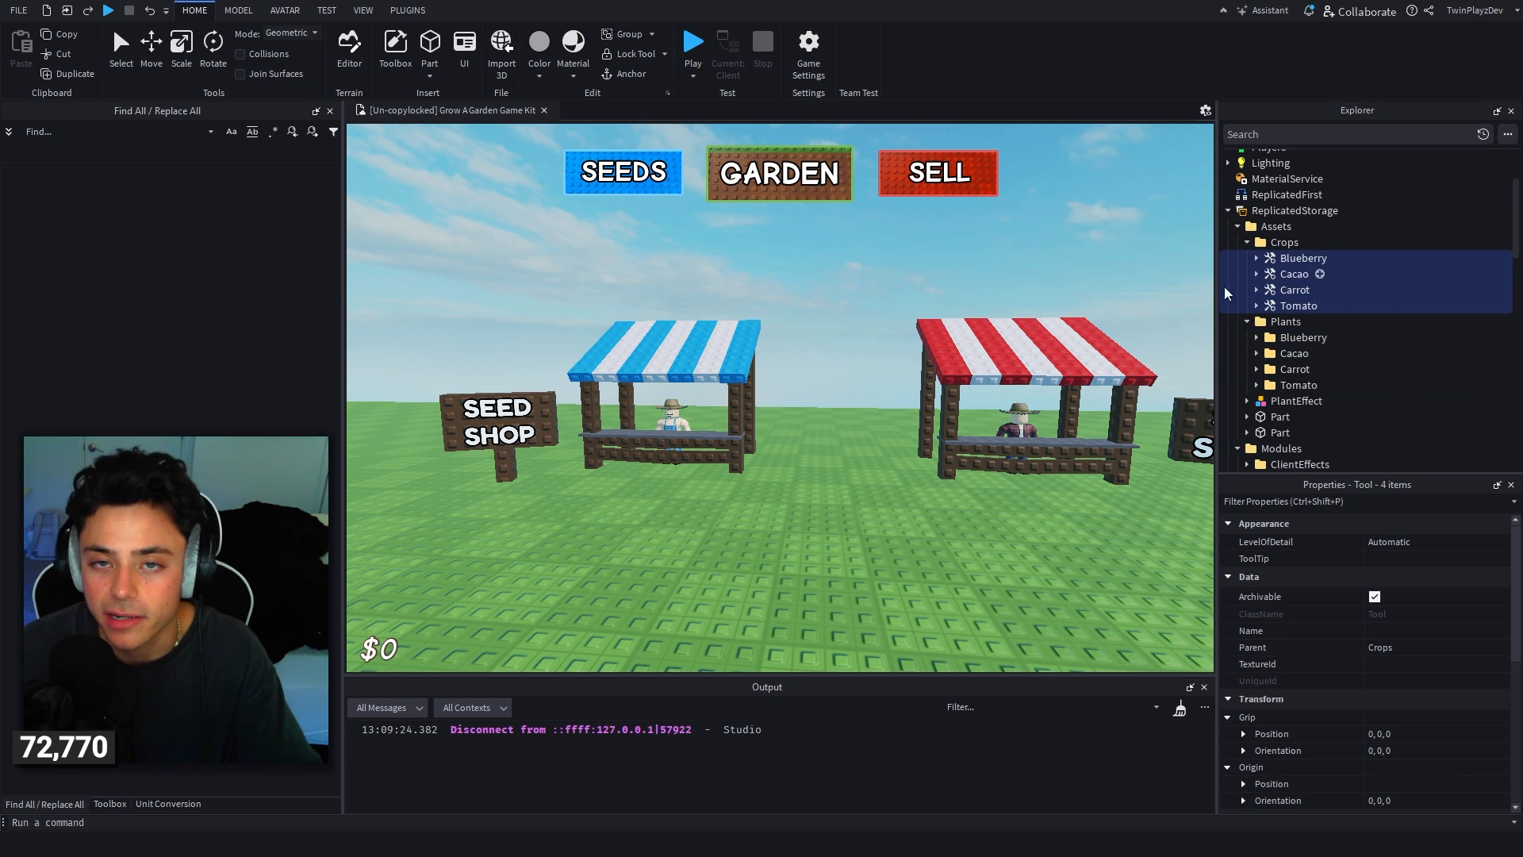
{"action": "scroll", "coordinate": [1325, 357], "scroll_direction": "down", "scroll_amount": 1}
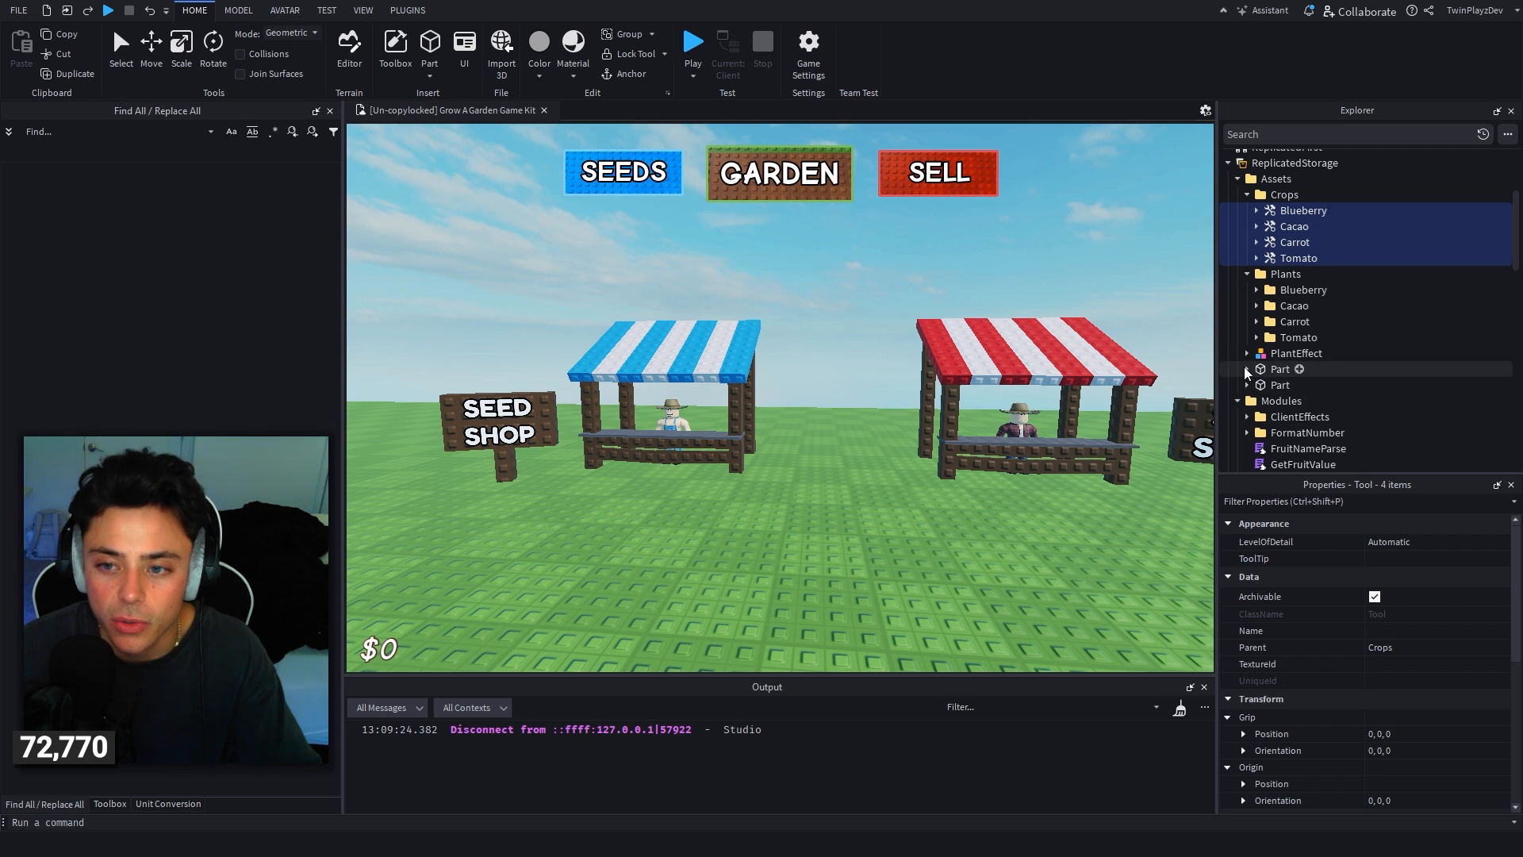
{"action": "scroll", "coordinate": [1381, 338], "scroll_direction": "up", "scroll_amount": 1}
{"action": "scroll", "coordinate": [1396, 341], "scroll_direction": "down", "scroll_amount": 1}
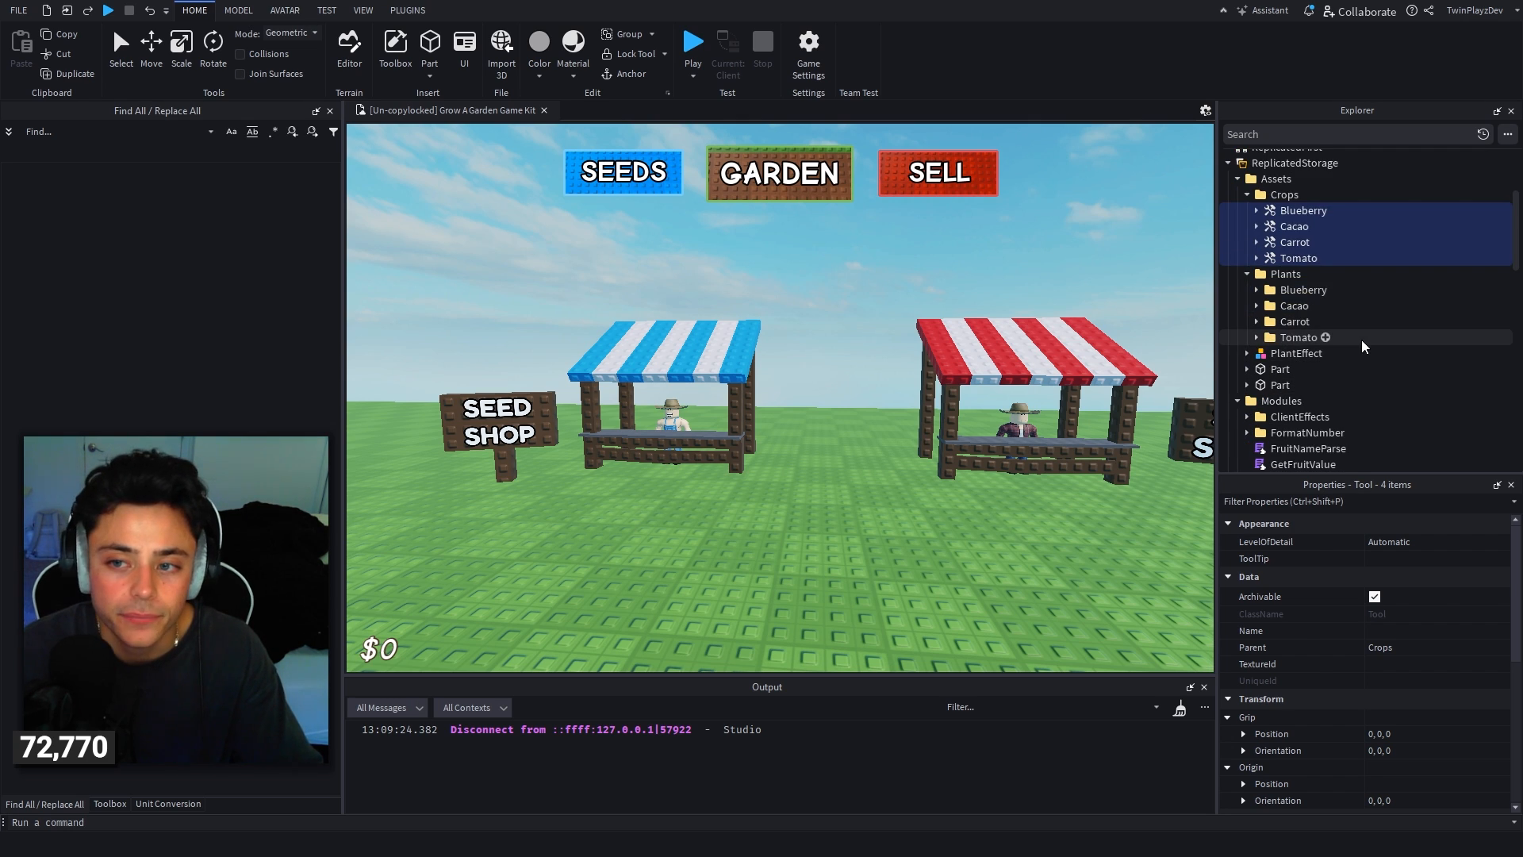
{"action": "left_click", "coordinate": [1371, 305]}
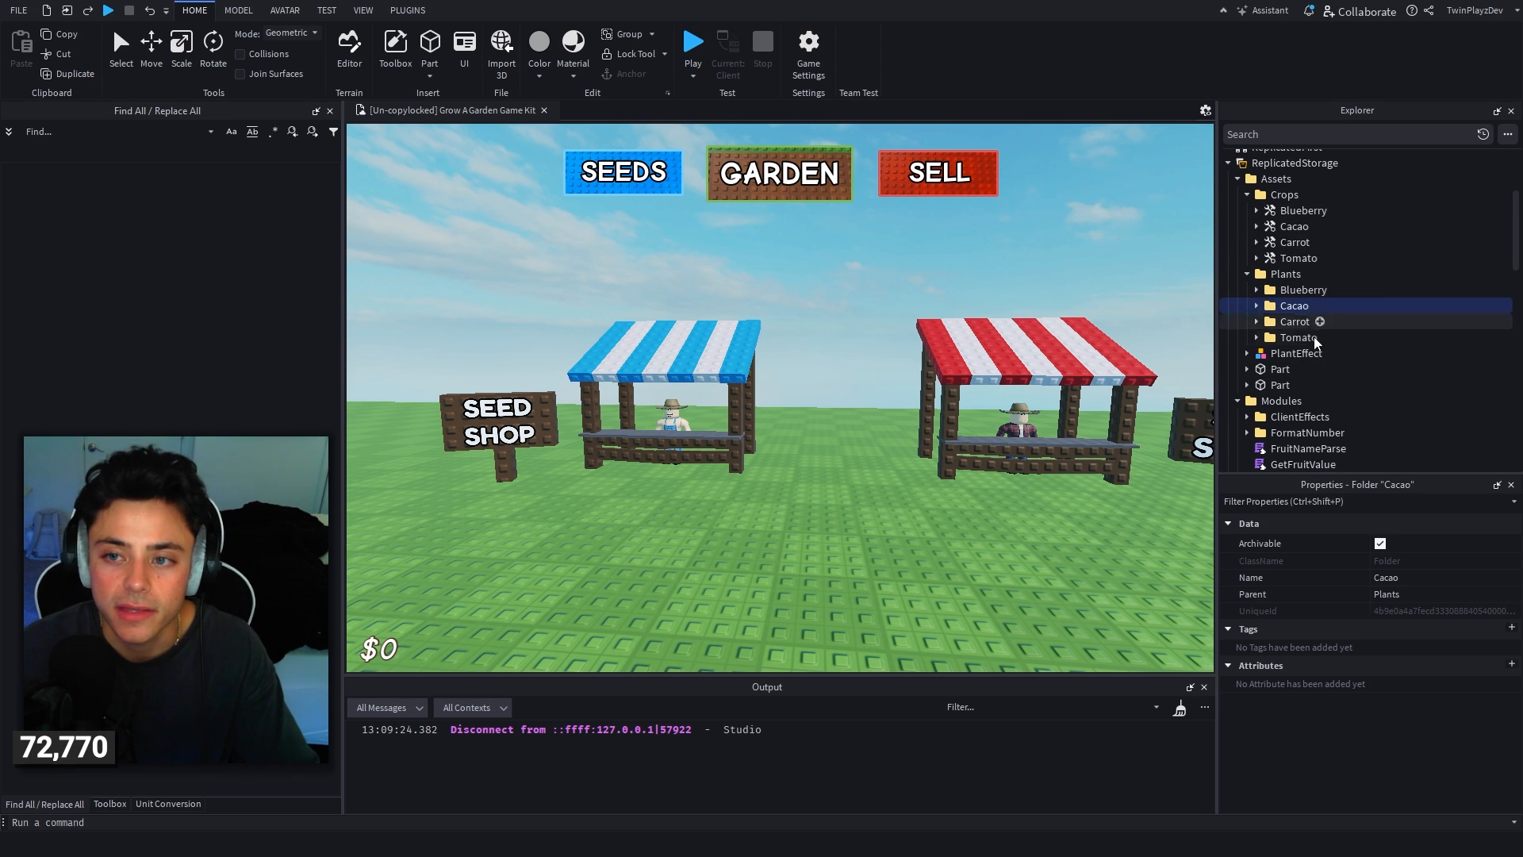
Step: Expand the CropSeeds folder in ServerStorage to view its seed tools
{"action": "scroll", "coordinate": [1341, 236], "scroll_direction": "down", "scroll_amount": 2}
{"action": "scroll", "coordinate": [1340, 238], "scroll_direction": "down", "scroll_amount": 10}
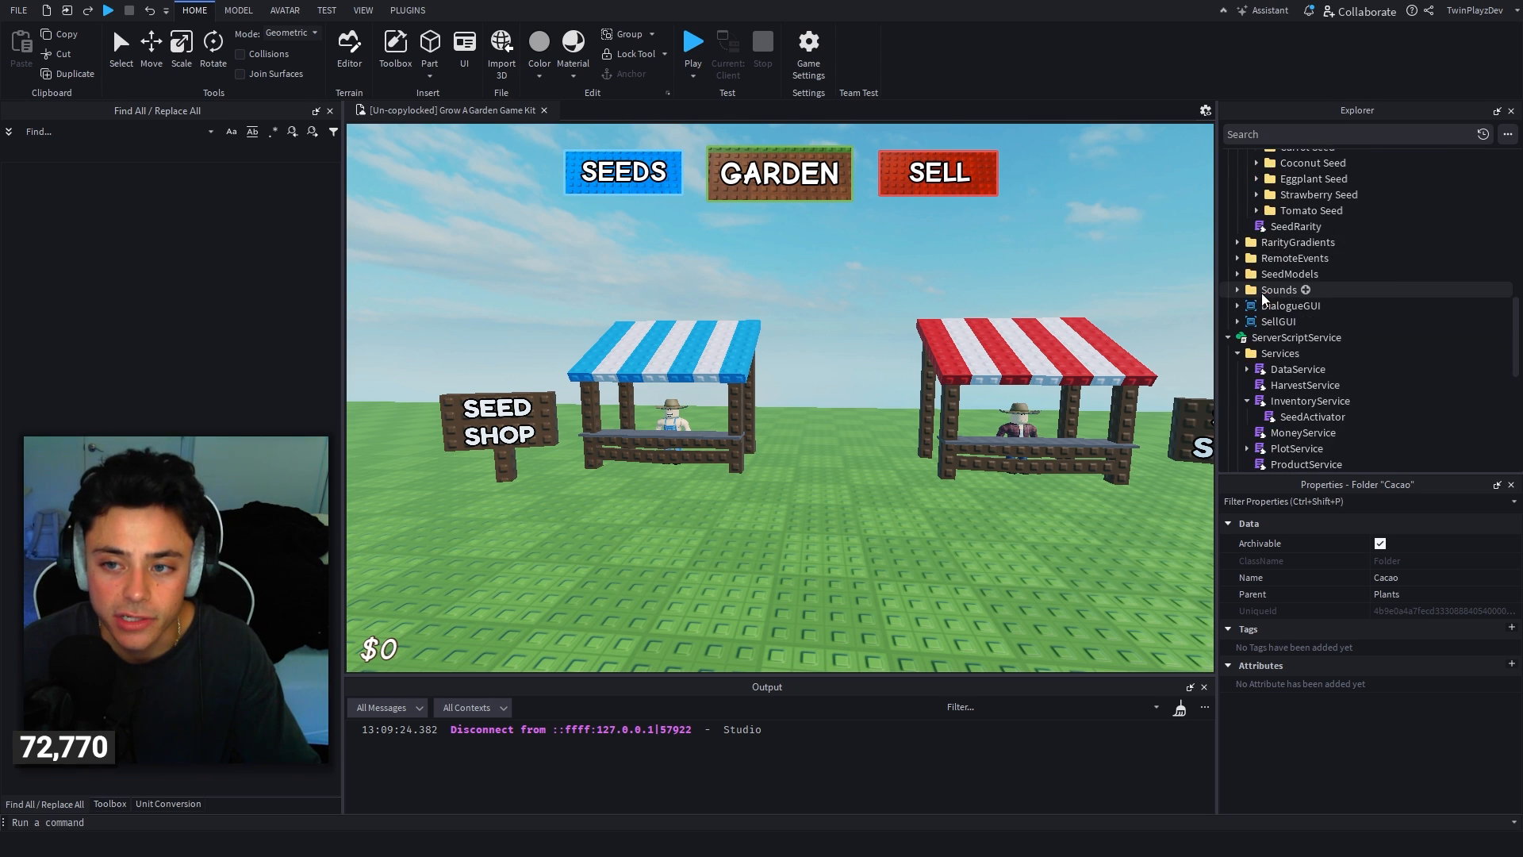
{"action": "scroll", "coordinate": [1243, 262], "scroll_direction": "down", "scroll_amount": 4}
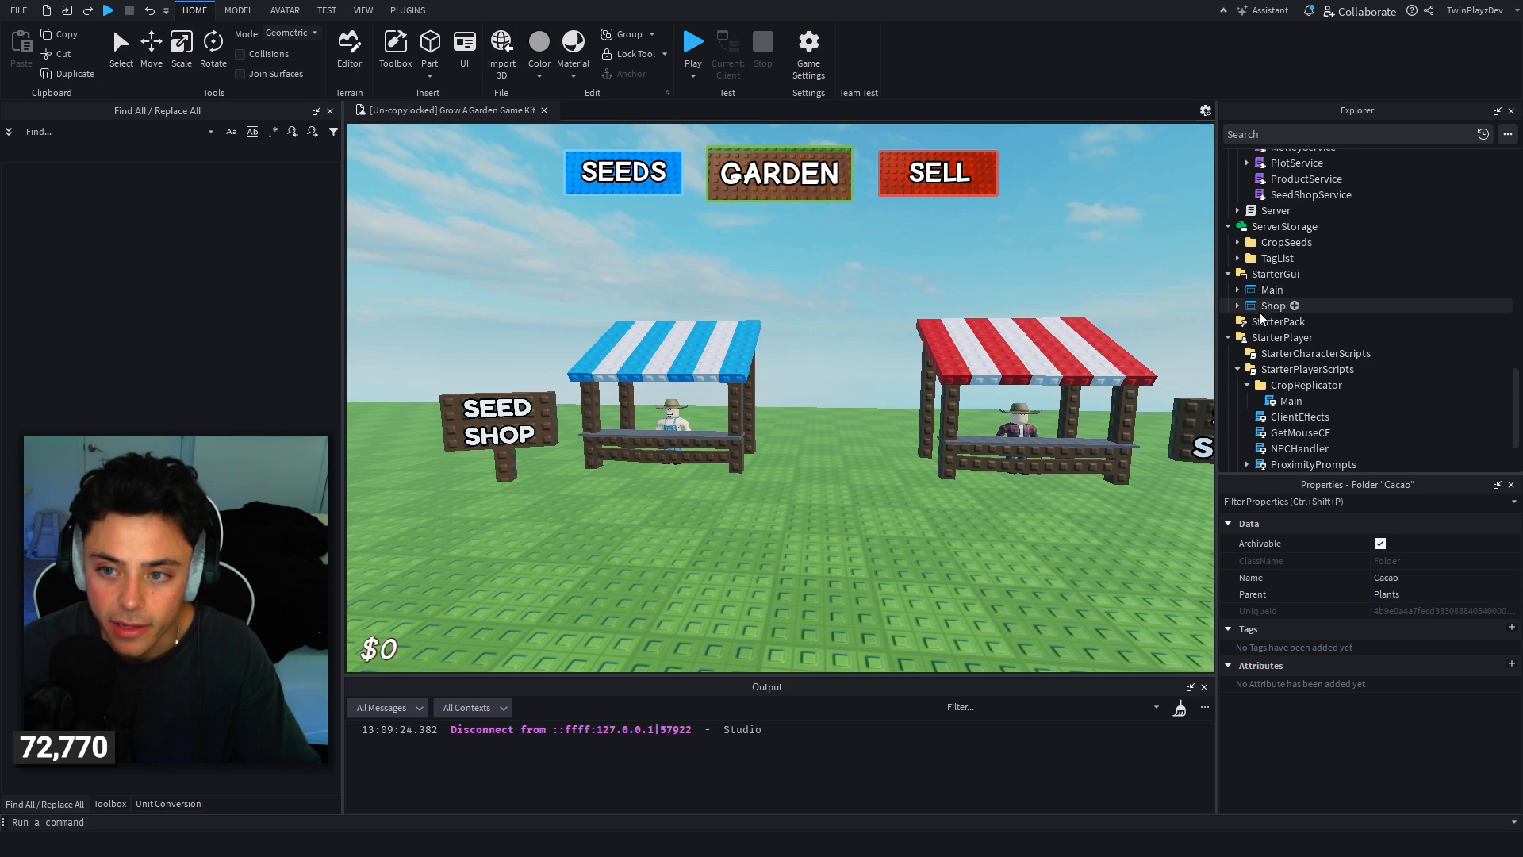
{"action": "left_click", "coordinate": [1239, 244]}
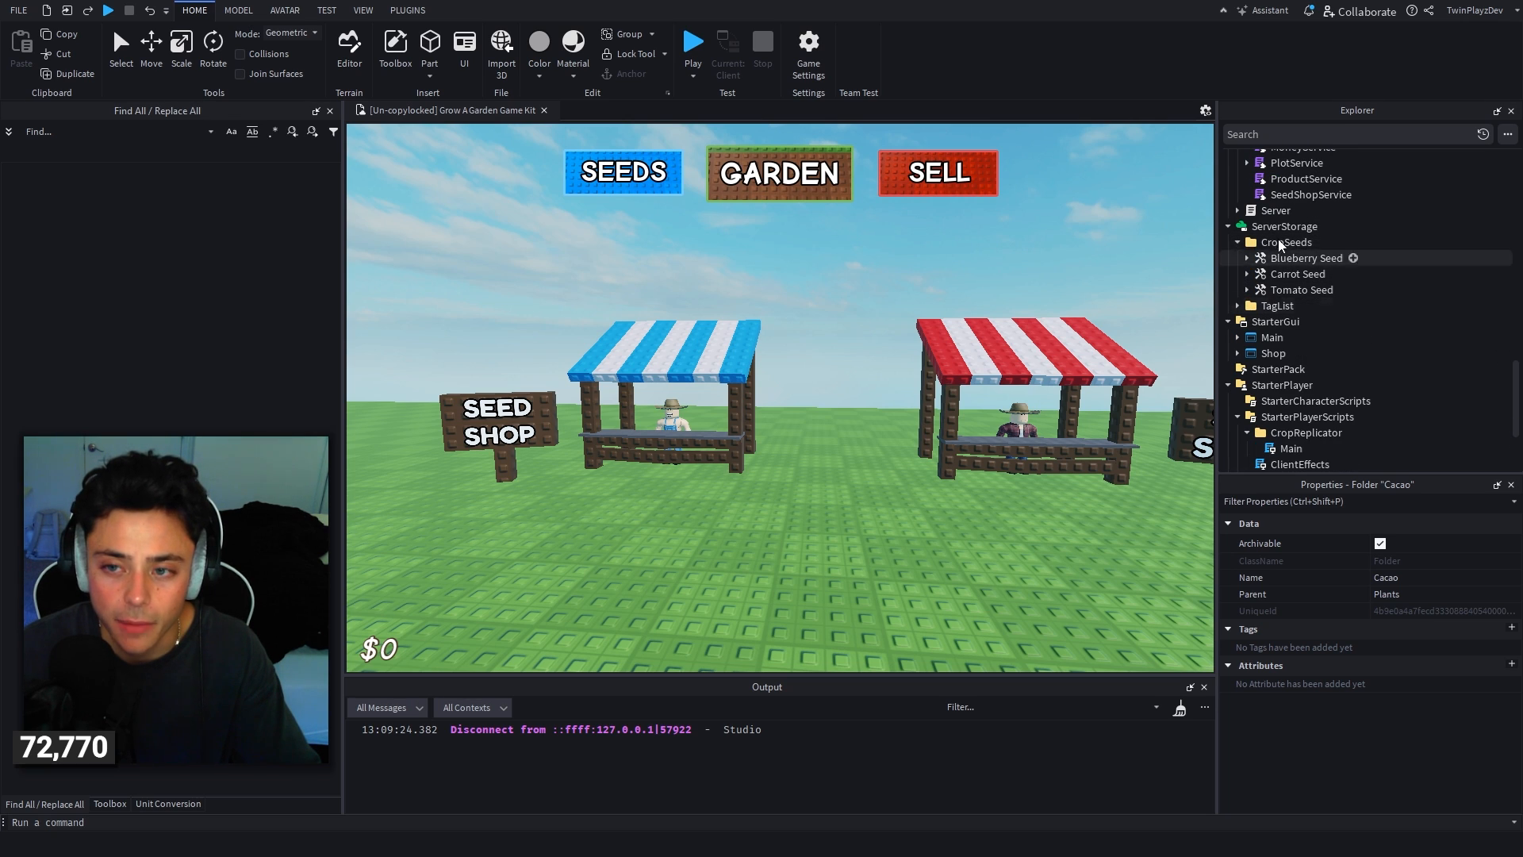
{"action": "scroll", "coordinate": [1298, 301], "scroll_direction": "up", "scroll_amount": 2}
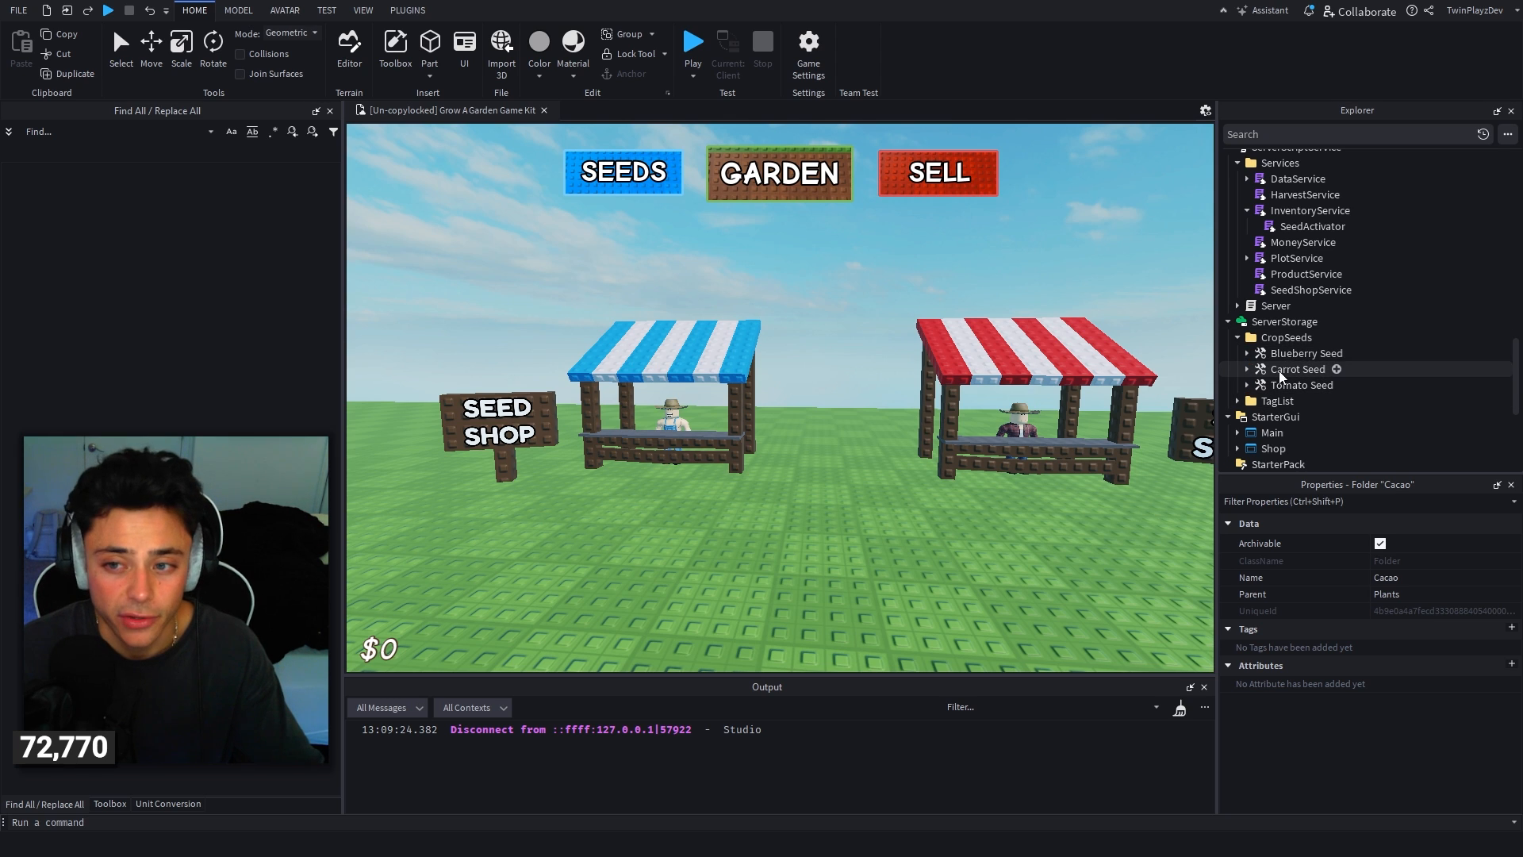
Step: Return to SeedData and highlight the seed folders from Beanstalk Seed to Strawberry Seed, ending with only Blueberry Seed selected
{"action": "scroll", "coordinate": [1349, 350], "scroll_direction": "up", "scroll_amount": 6}
{"action": "scroll", "coordinate": [1339, 359], "scroll_direction": "up", "scroll_amount": 1}
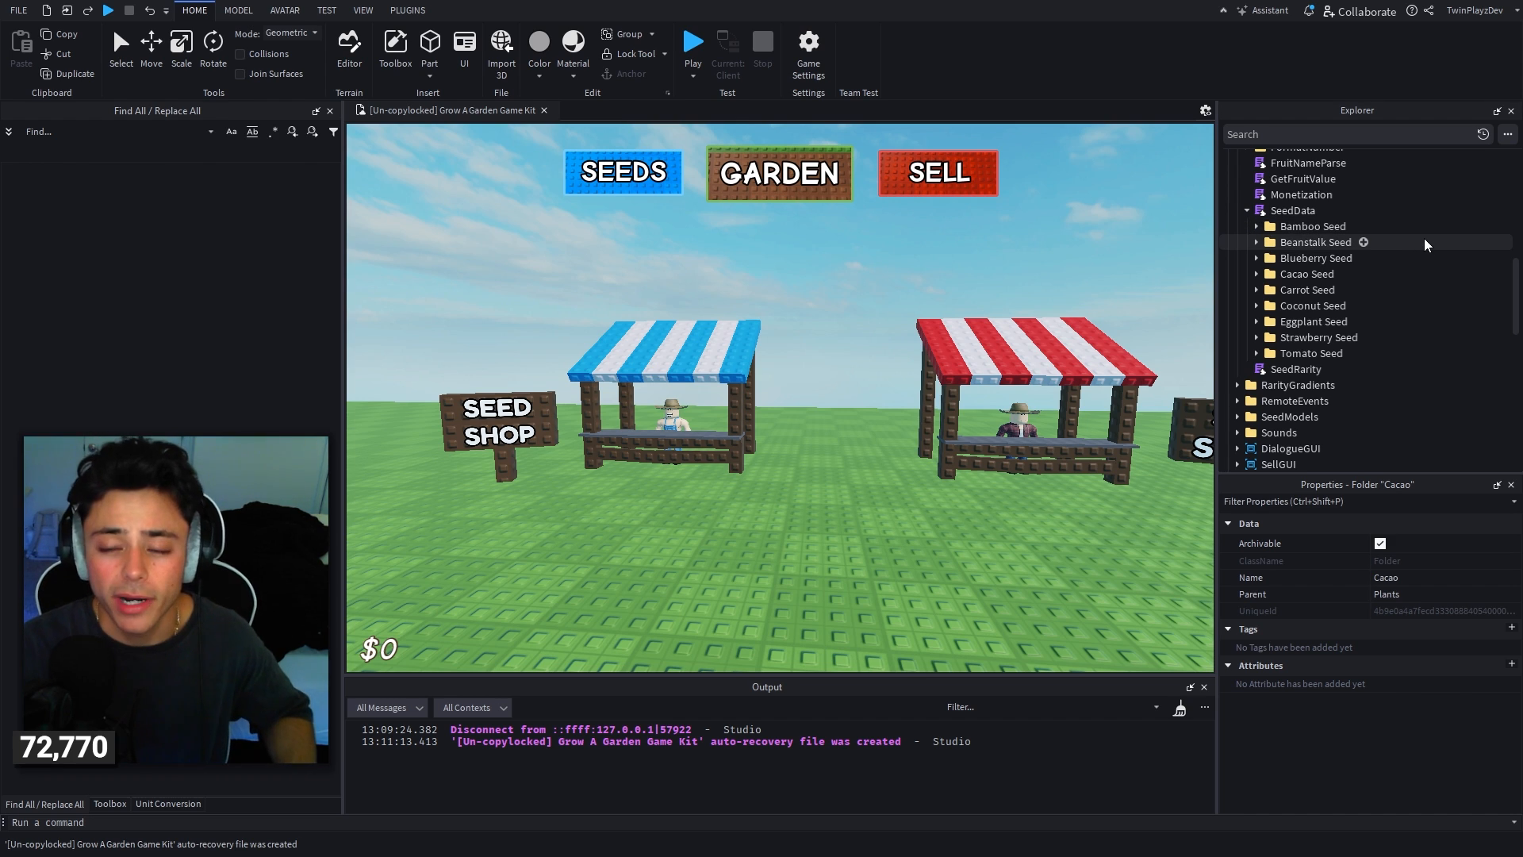
{"action": "left_click_drag", "start_coordinate": [1425, 242], "coordinate": [1420, 346]}
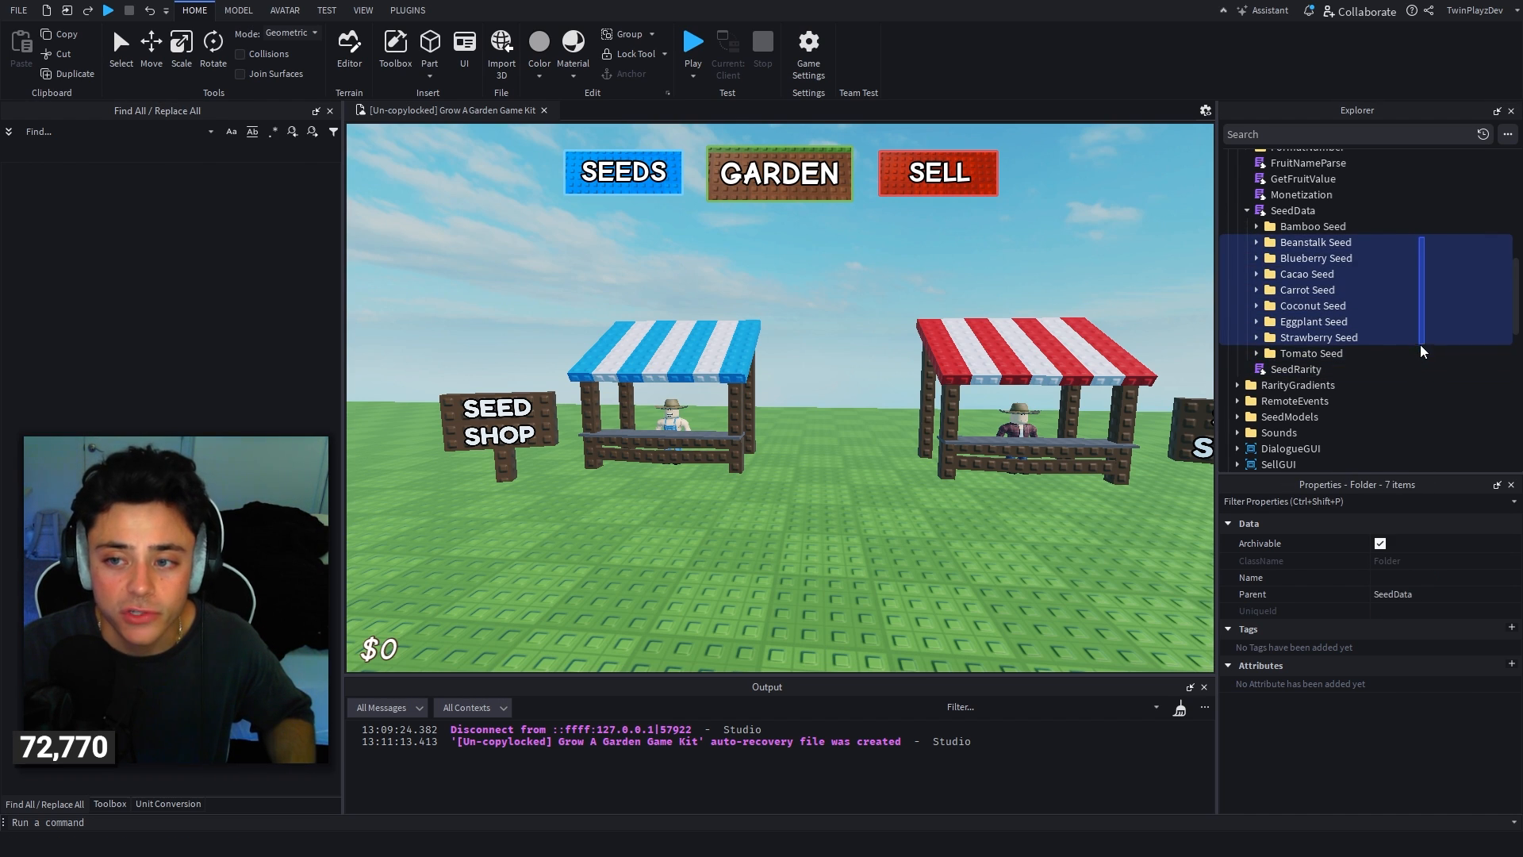
{"action": "left_click", "coordinate": [1416, 290]}
{"action": "left_click", "coordinate": [1387, 264]}
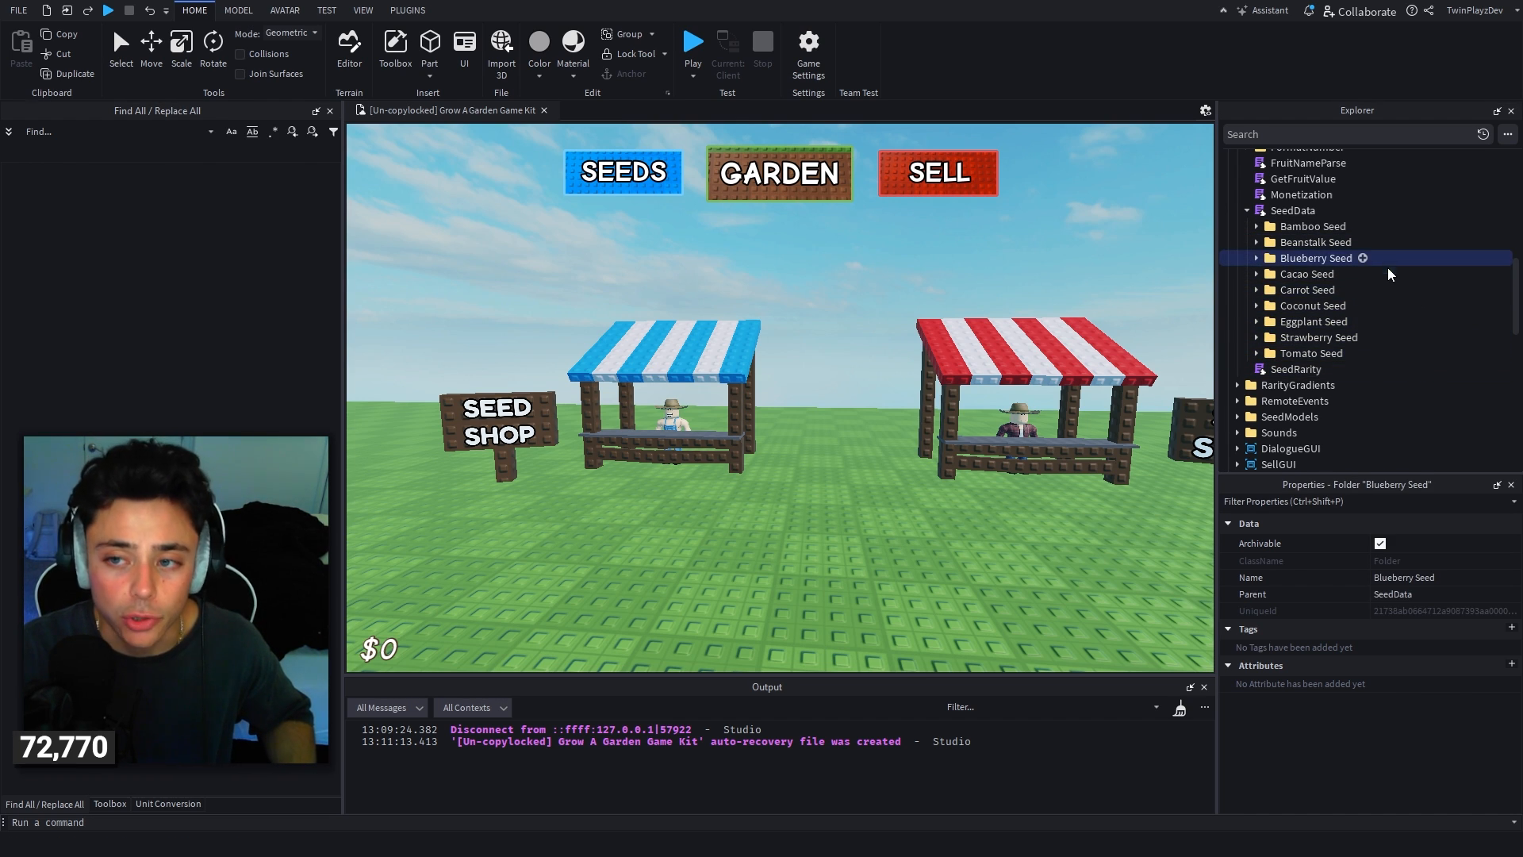
{"action": "left_click", "coordinate": [1393, 289]}
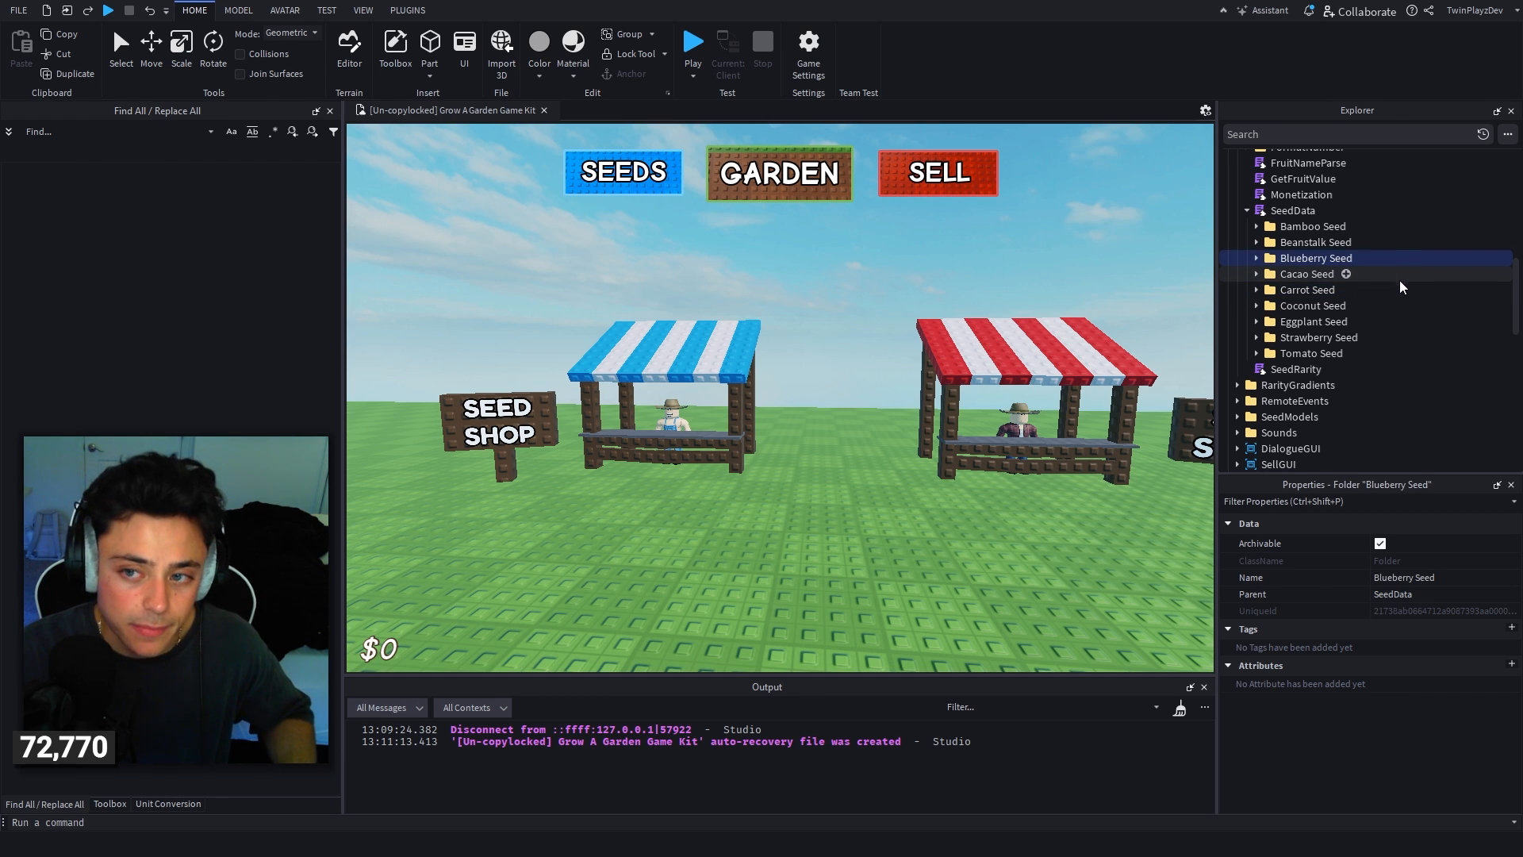
Step: Examine the contents of the Blueberry Seed and Cacao Seed folders in SeedData and collapse them again
{"action": "left_click", "coordinate": [1257, 259]}
{"action": "left_click", "coordinate": [1257, 258]}
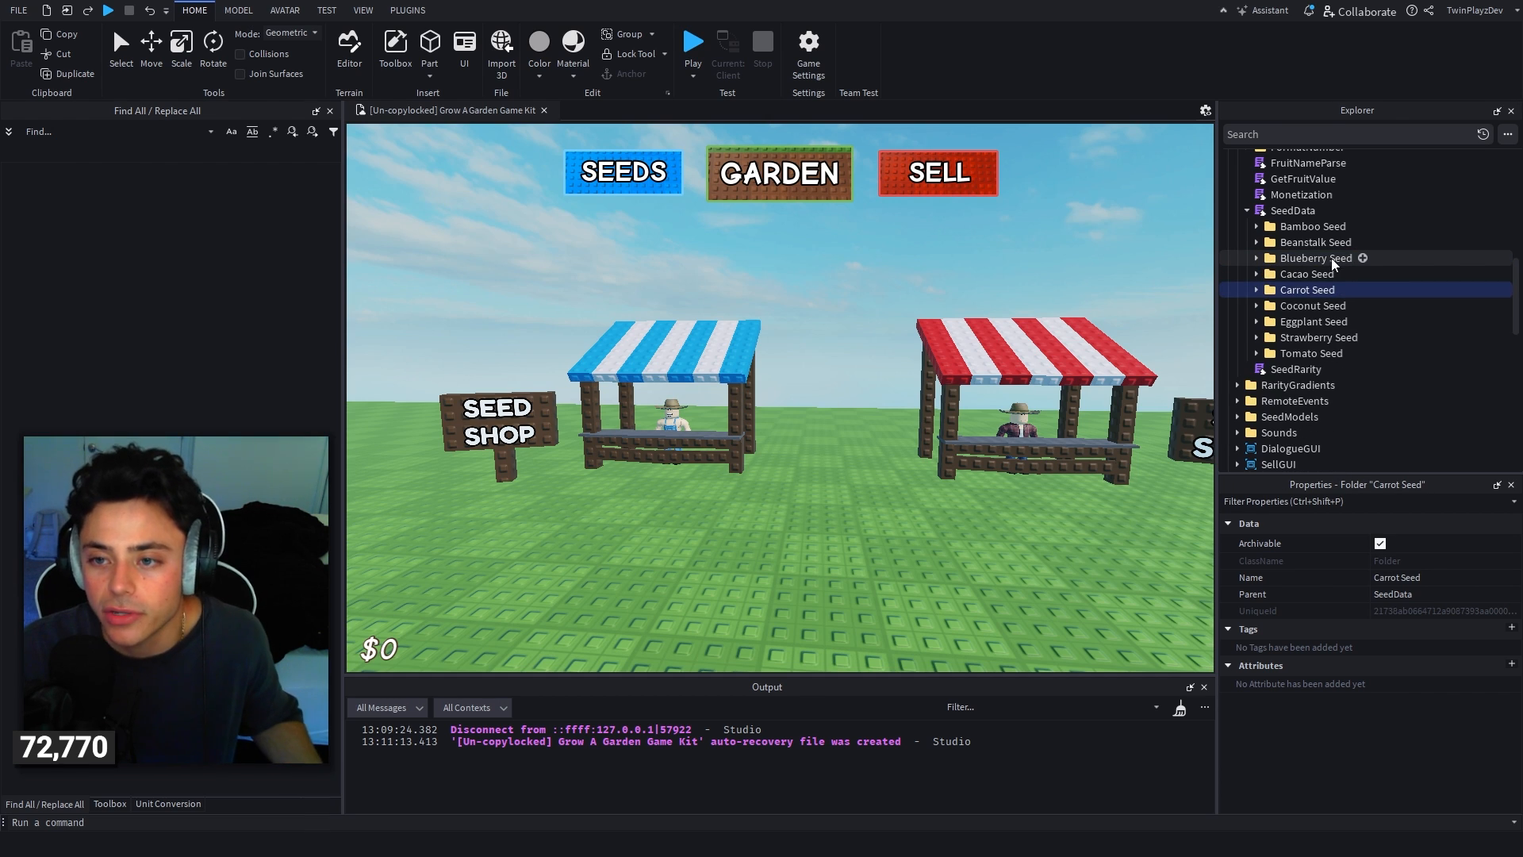
{"action": "left_click", "coordinate": [1429, 354], "text": "shift"}
{"action": "left_click", "coordinate": [1380, 274]}
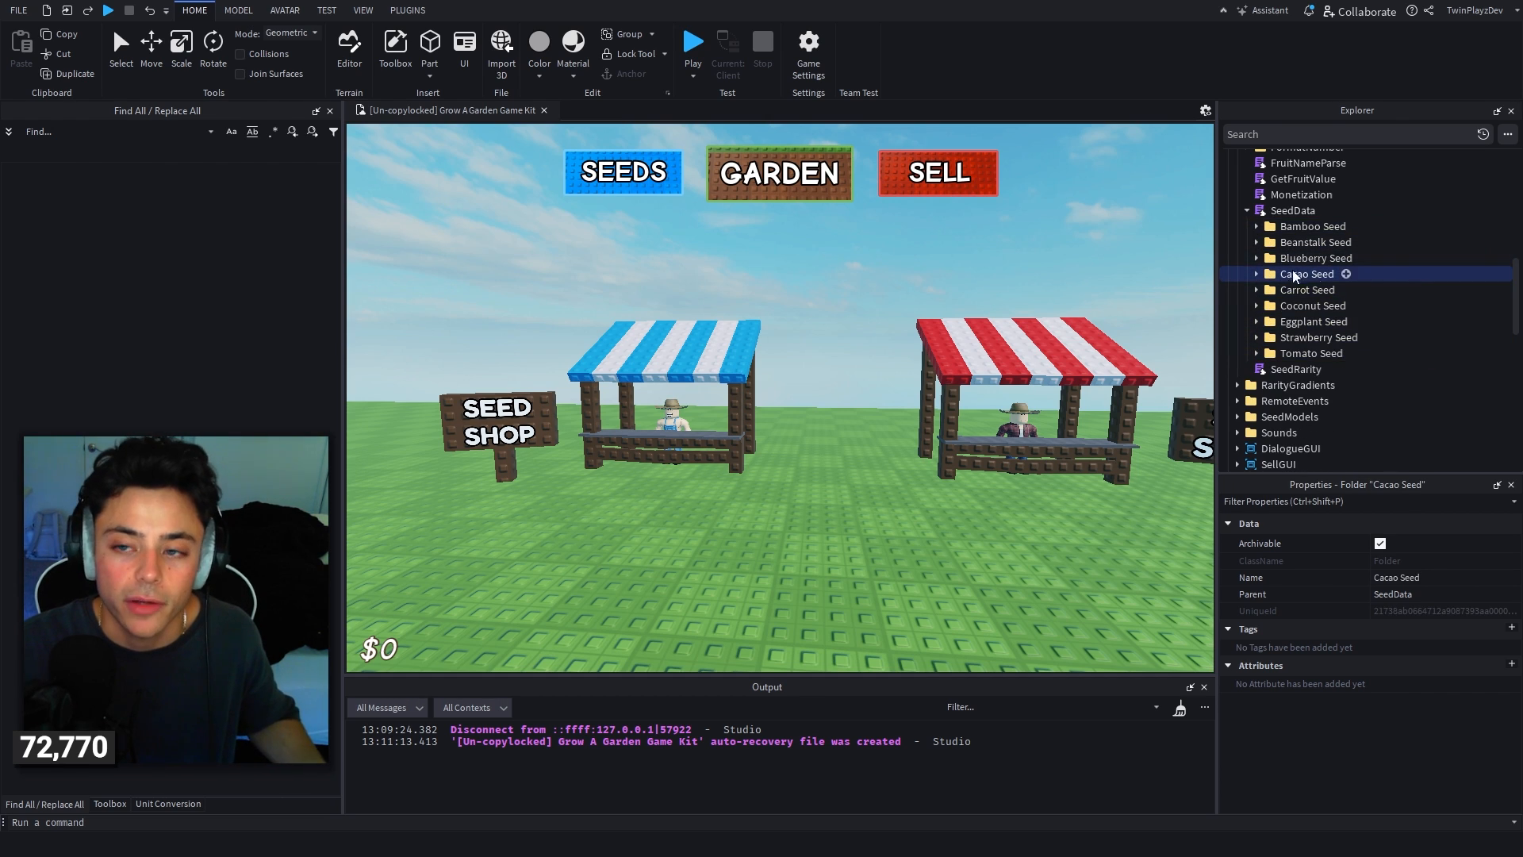
{"action": "left_click", "coordinate": [1257, 274]}
{"action": "scroll", "coordinate": [1312, 274], "scroll_direction": "down", "scroll_amount": 1}
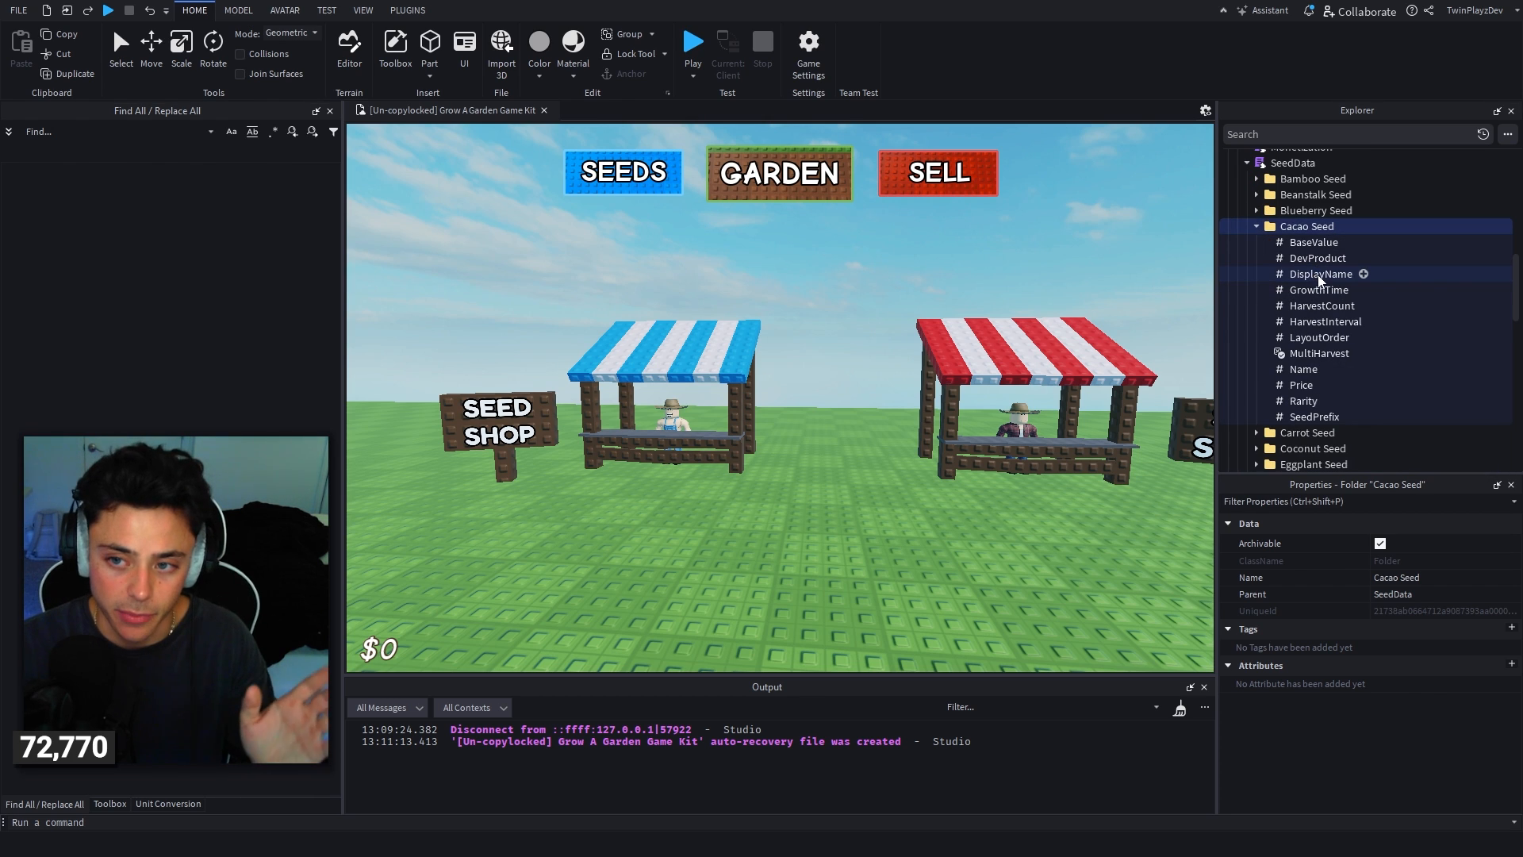
{"action": "left_click", "coordinate": [1257, 226]}
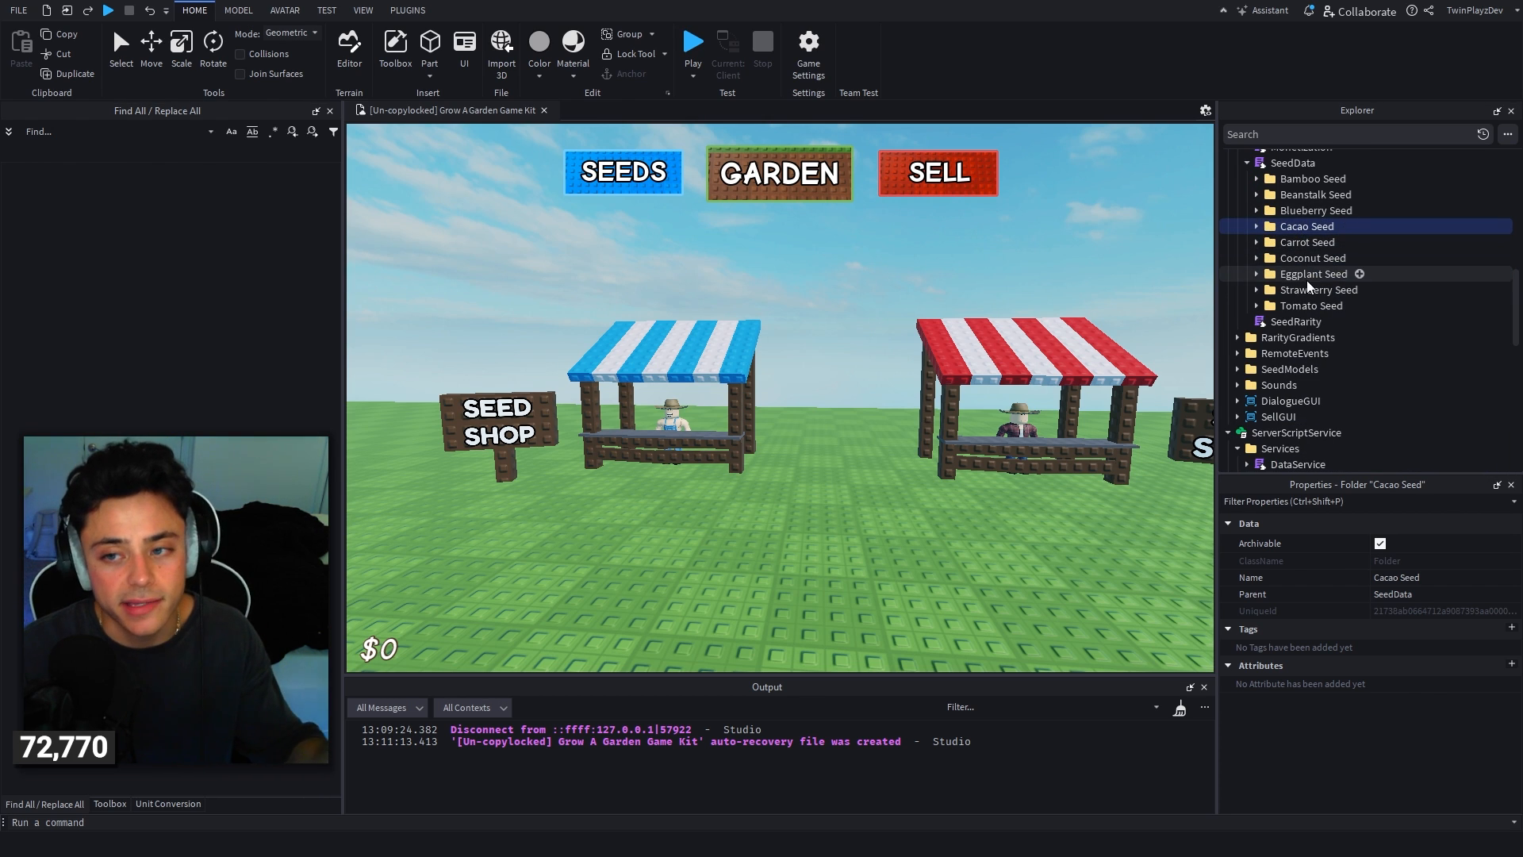
Step: Duplicate the Tomato Seed folder in SeedData and expand the copy to show its value objects
{"action": "left_click", "coordinate": [1299, 303]}
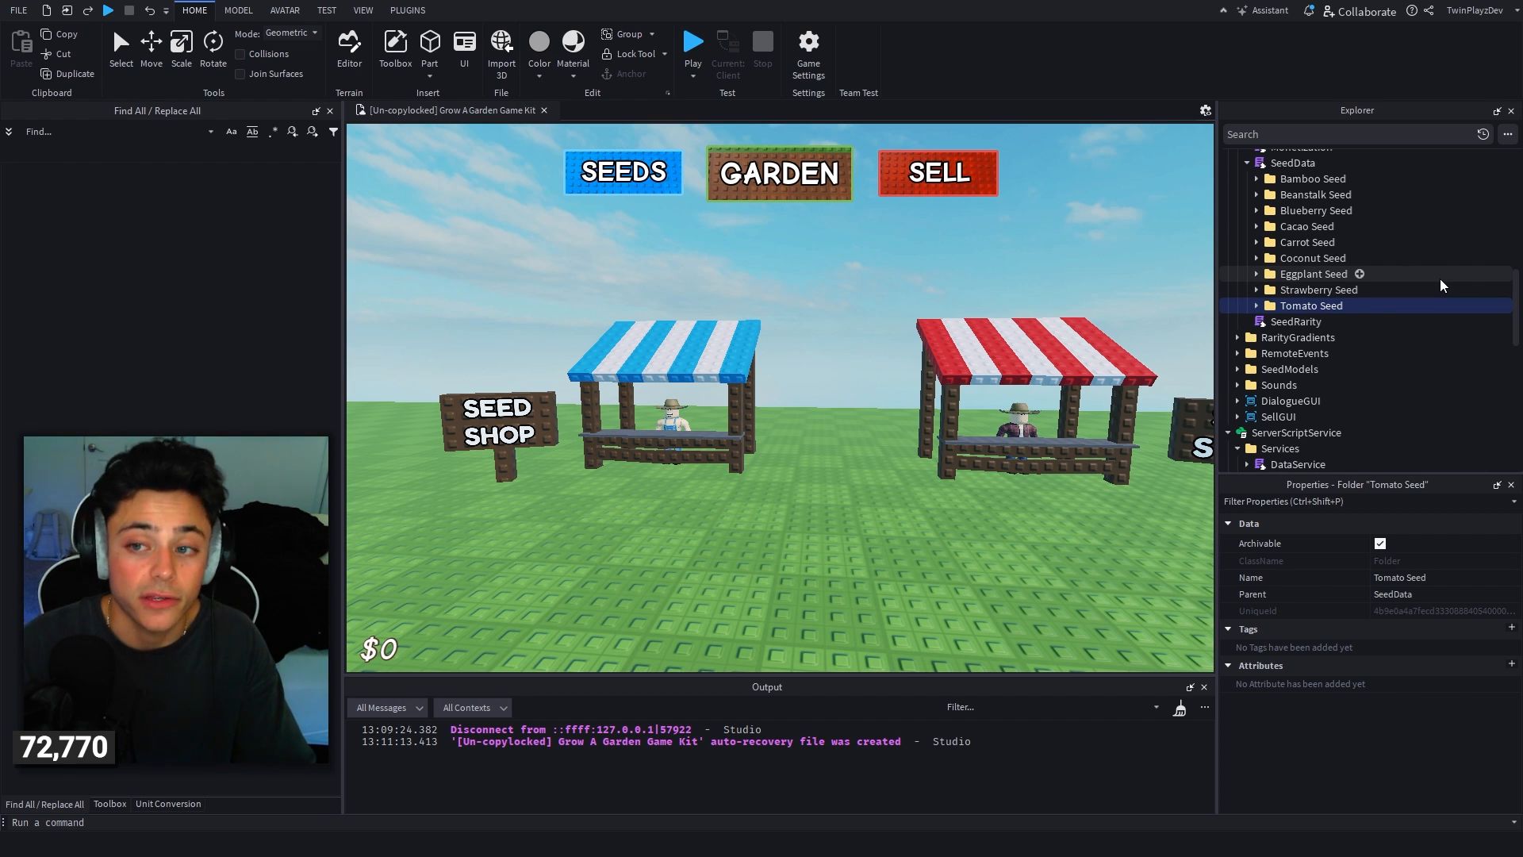
{"action": "key", "text": "ctrl+d"}
{"action": "left_click", "coordinate": [1256, 321]}
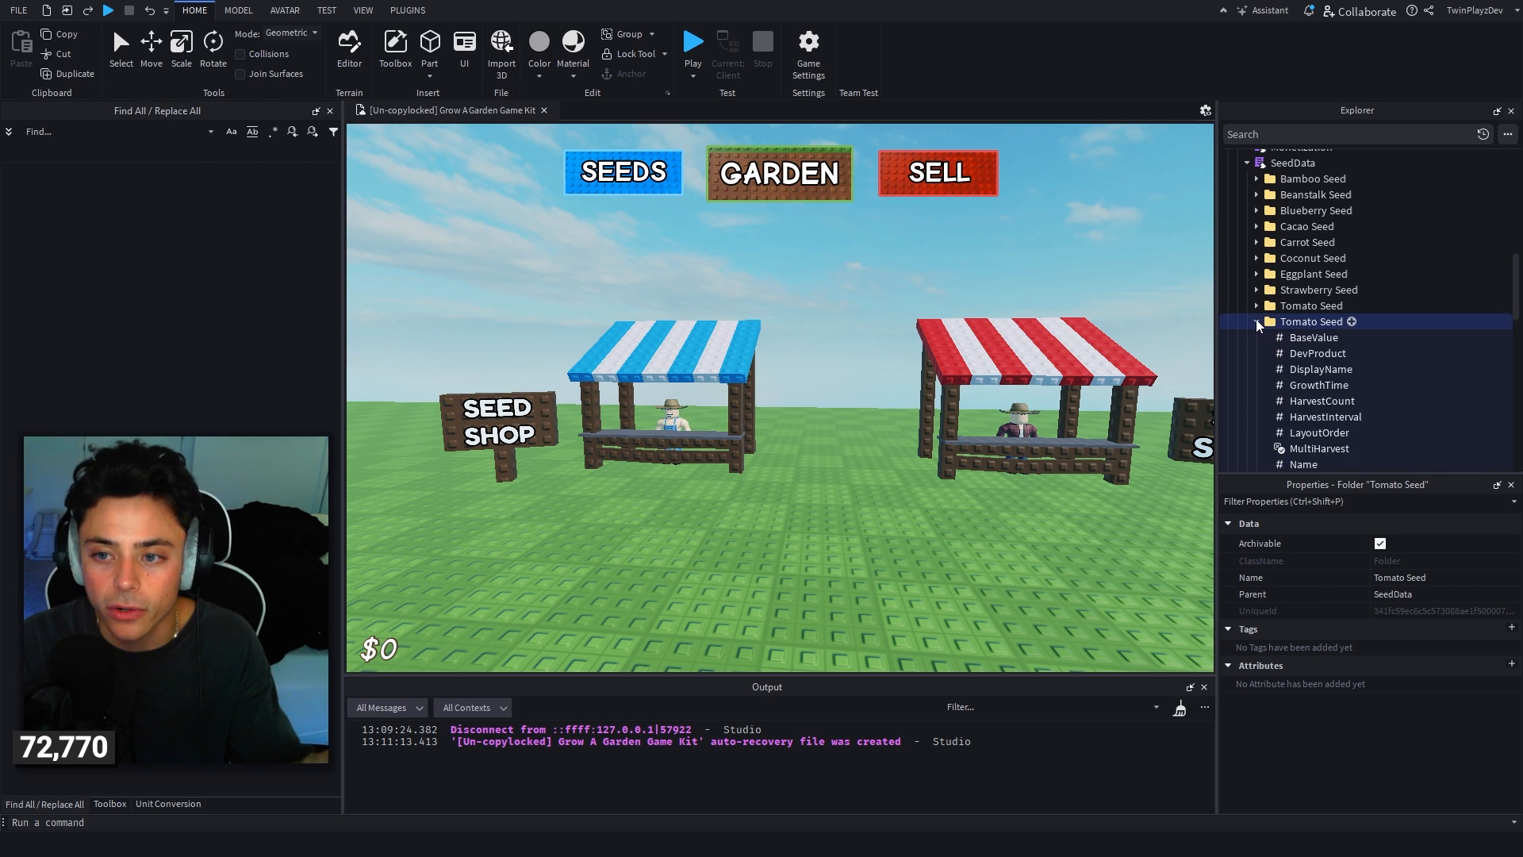
{"action": "scroll", "coordinate": [1255, 331], "scroll_direction": "down", "scroll_amount": 3}
{"action": "scroll", "coordinate": [1313, 313], "scroll_direction": "up", "scroll_amount": 1}
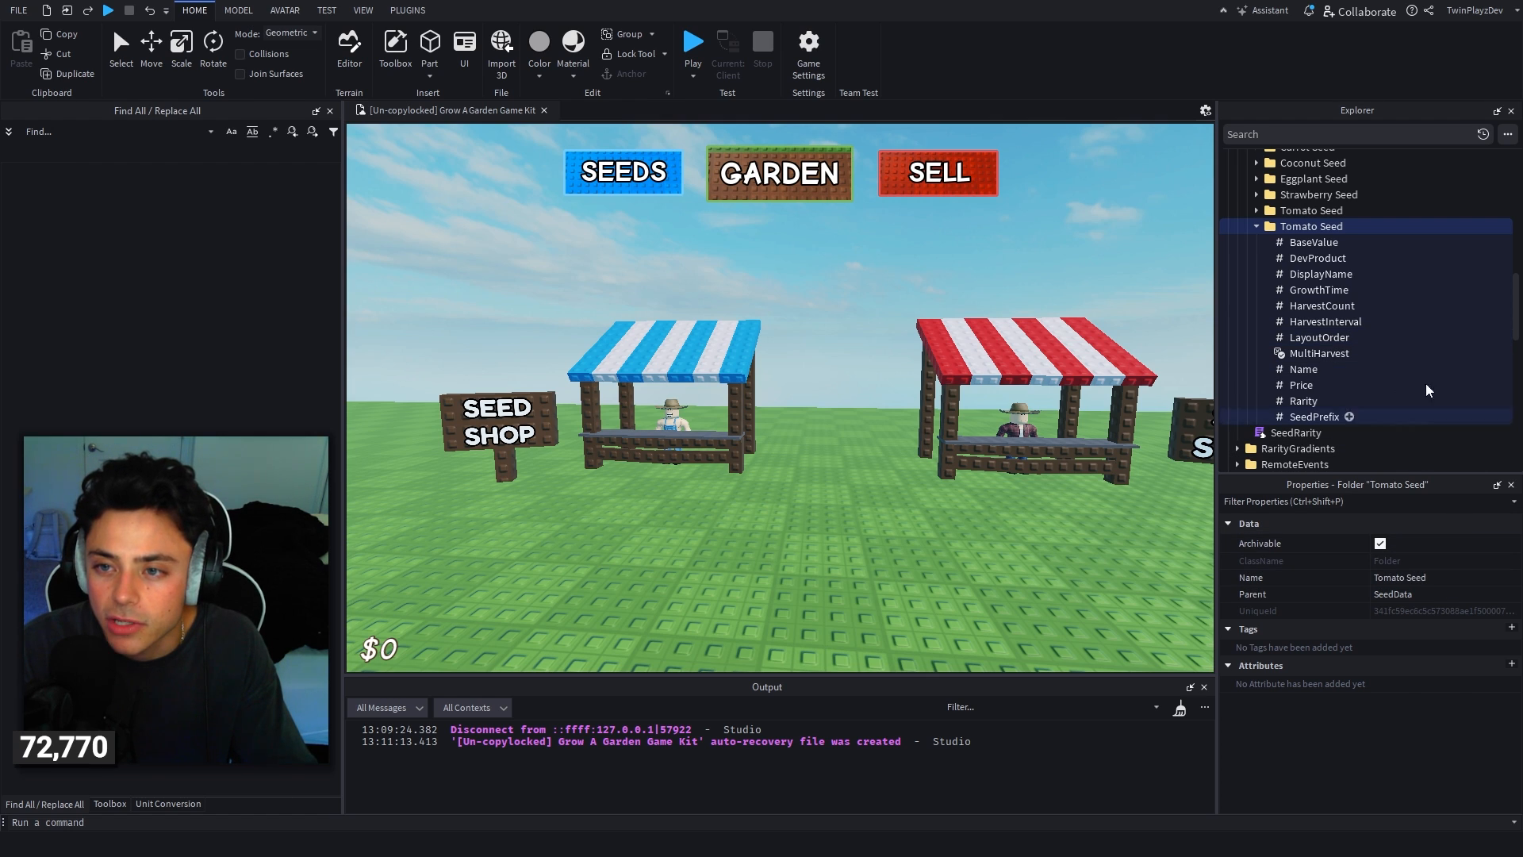
{"action": "scroll", "coordinate": [1436, 323], "scroll_direction": "up", "scroll_amount": 3}
{"action": "scroll", "coordinate": [1438, 325], "scroll_direction": "down", "scroll_amount": 2}
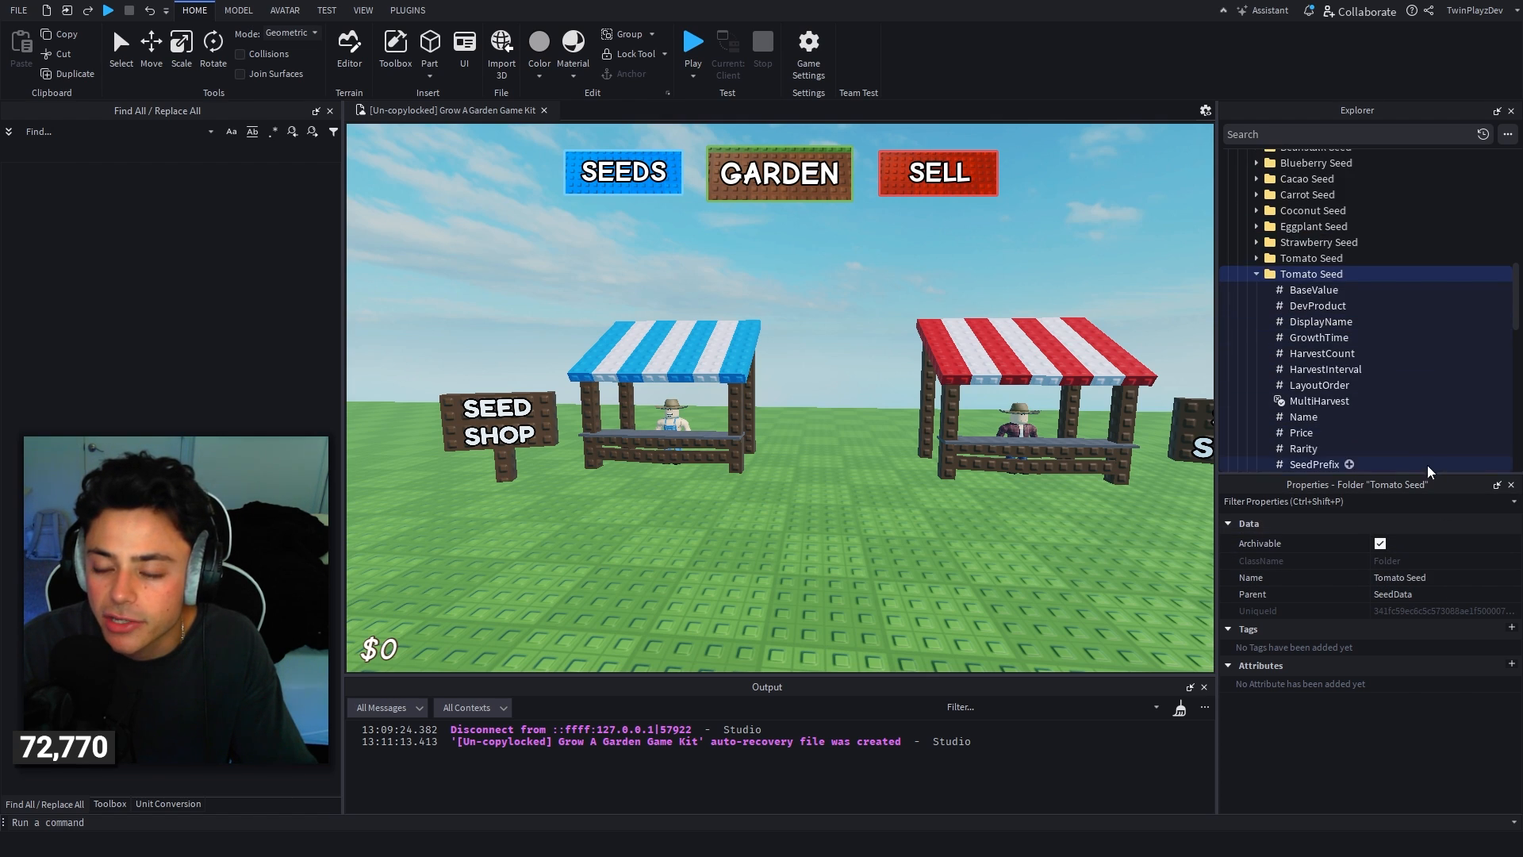
Step: Rename the duplicated Tomato Seed folder to Apple Seed
{"action": "left_click", "coordinate": [1419, 577]}
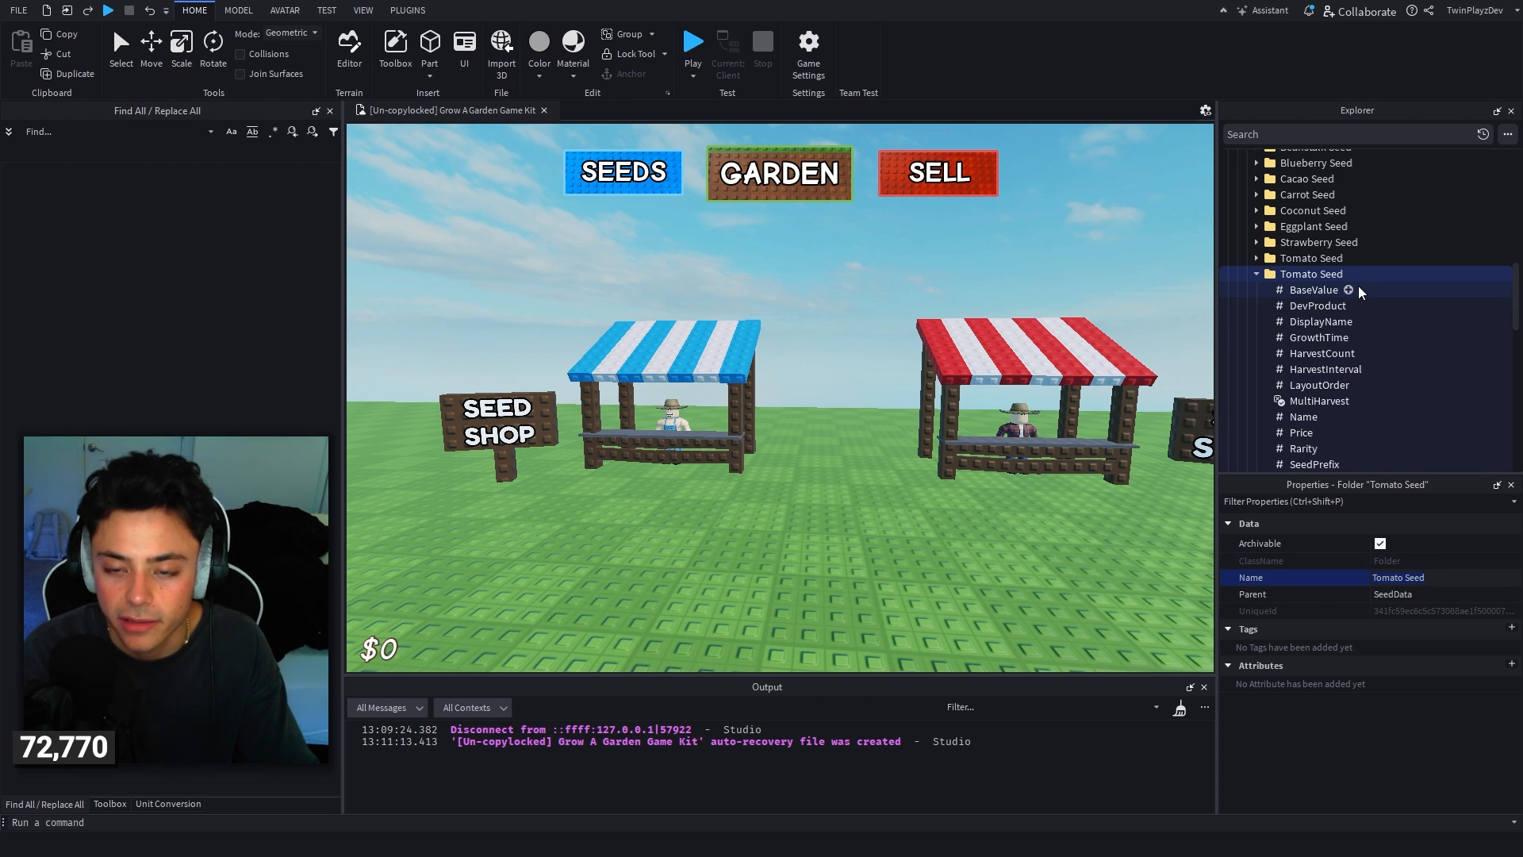
{"action": "key", "text": "ctrl+a"}
{"action": "type", "text": "Ap"}
{"action": "key", "text": "Return"}
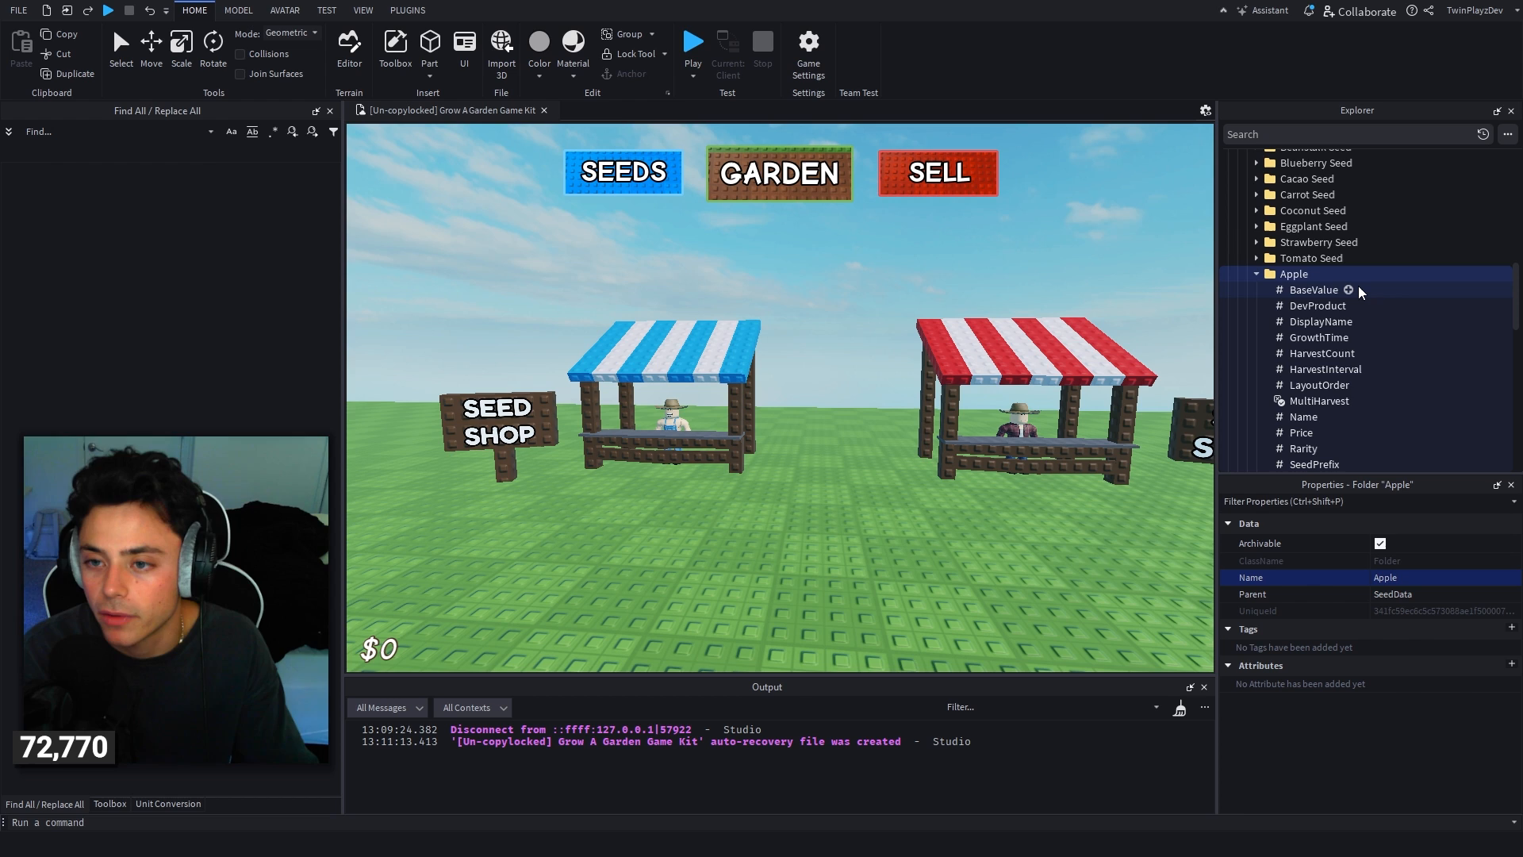
{"action": "left_click", "coordinate": [1409, 581]}
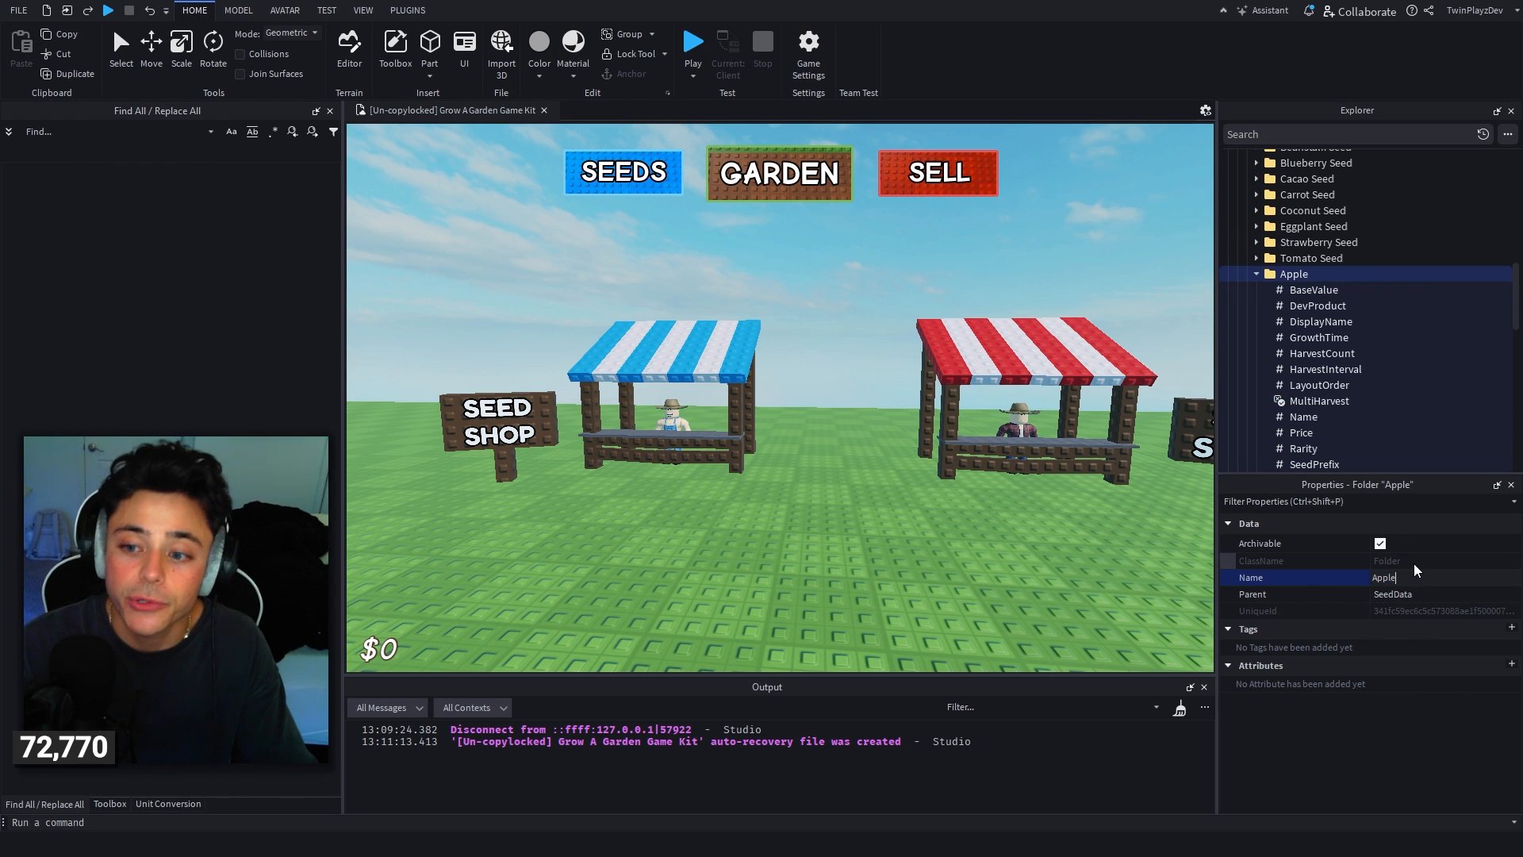
{"action": "type", "text": "Seed"}
{"action": "key", "text": "Return"}
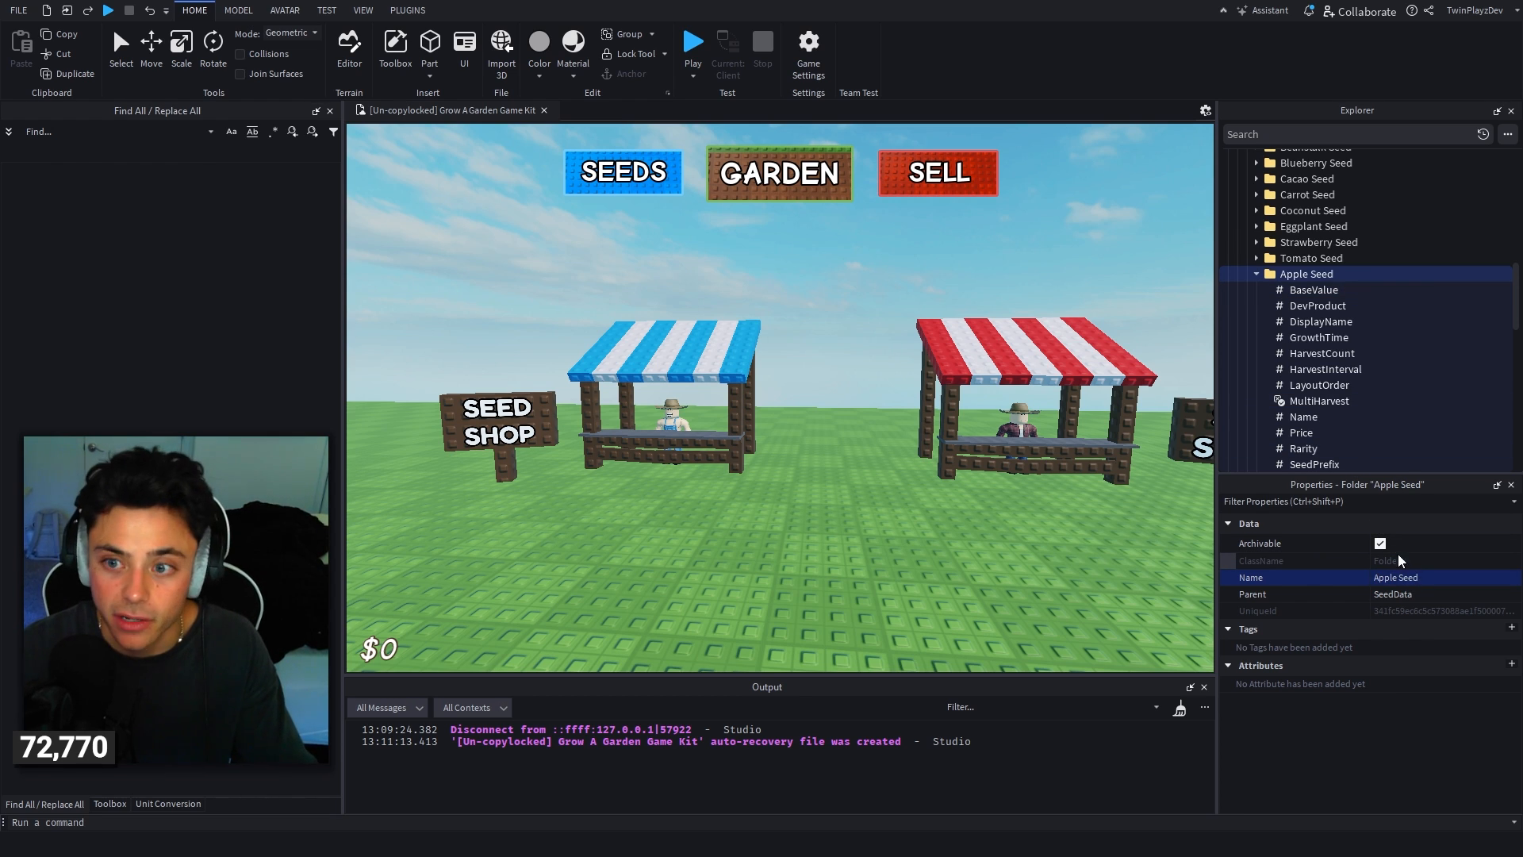
Step: Set the BaseValue of Apple Seed to 50
{"action": "scroll", "coordinate": [1318, 345], "scroll_direction": "down", "scroll_amount": 2}
{"action": "scroll", "coordinate": [1306, 341], "scroll_direction": "up", "scroll_amount": 1}
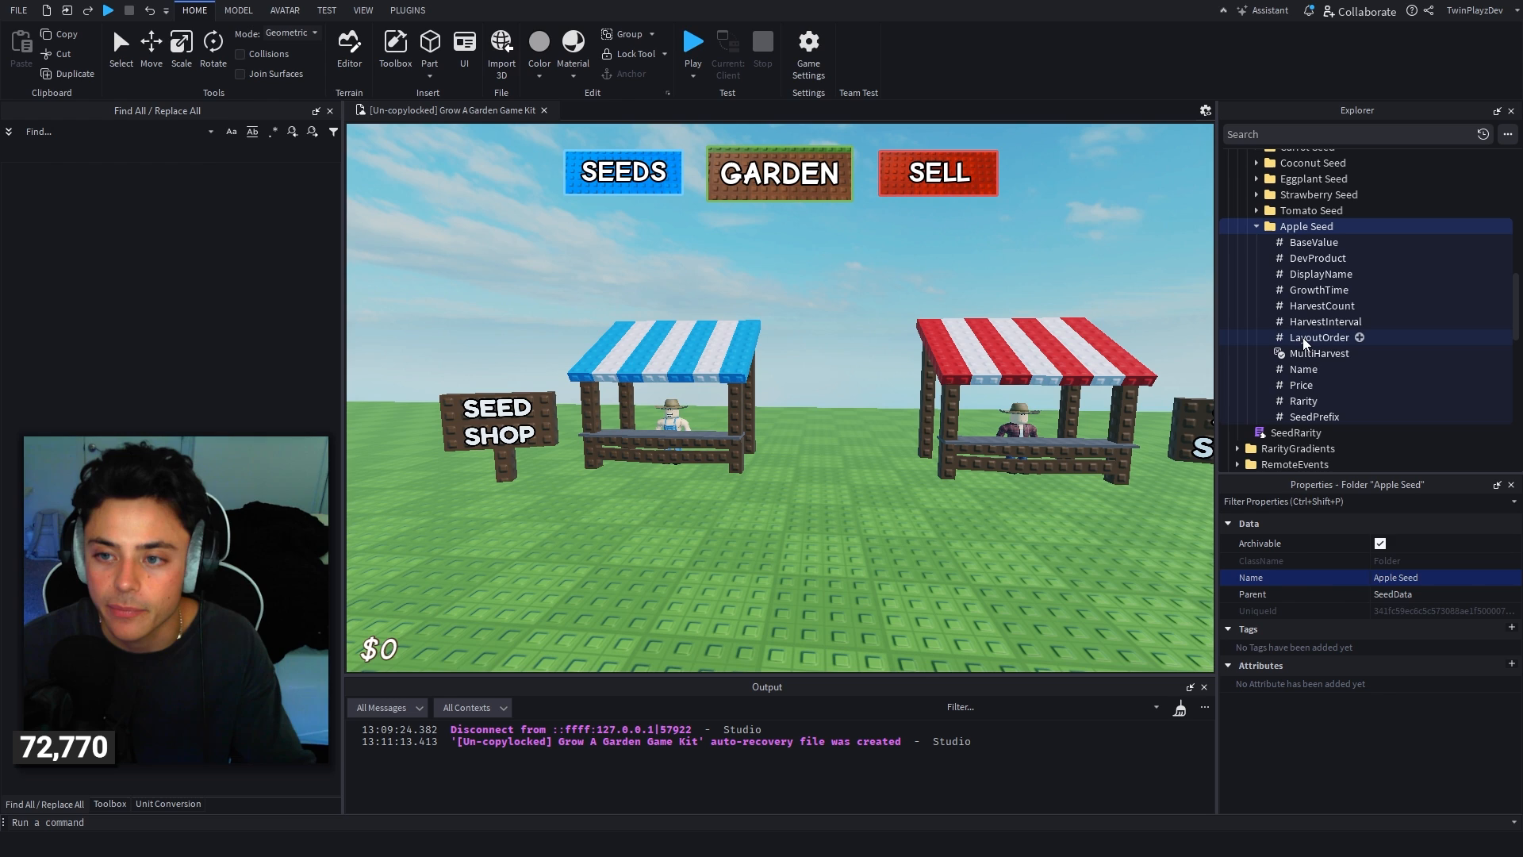
{"action": "left_click", "coordinate": [1312, 243]}
{"action": "left_click", "coordinate": [1430, 628]}
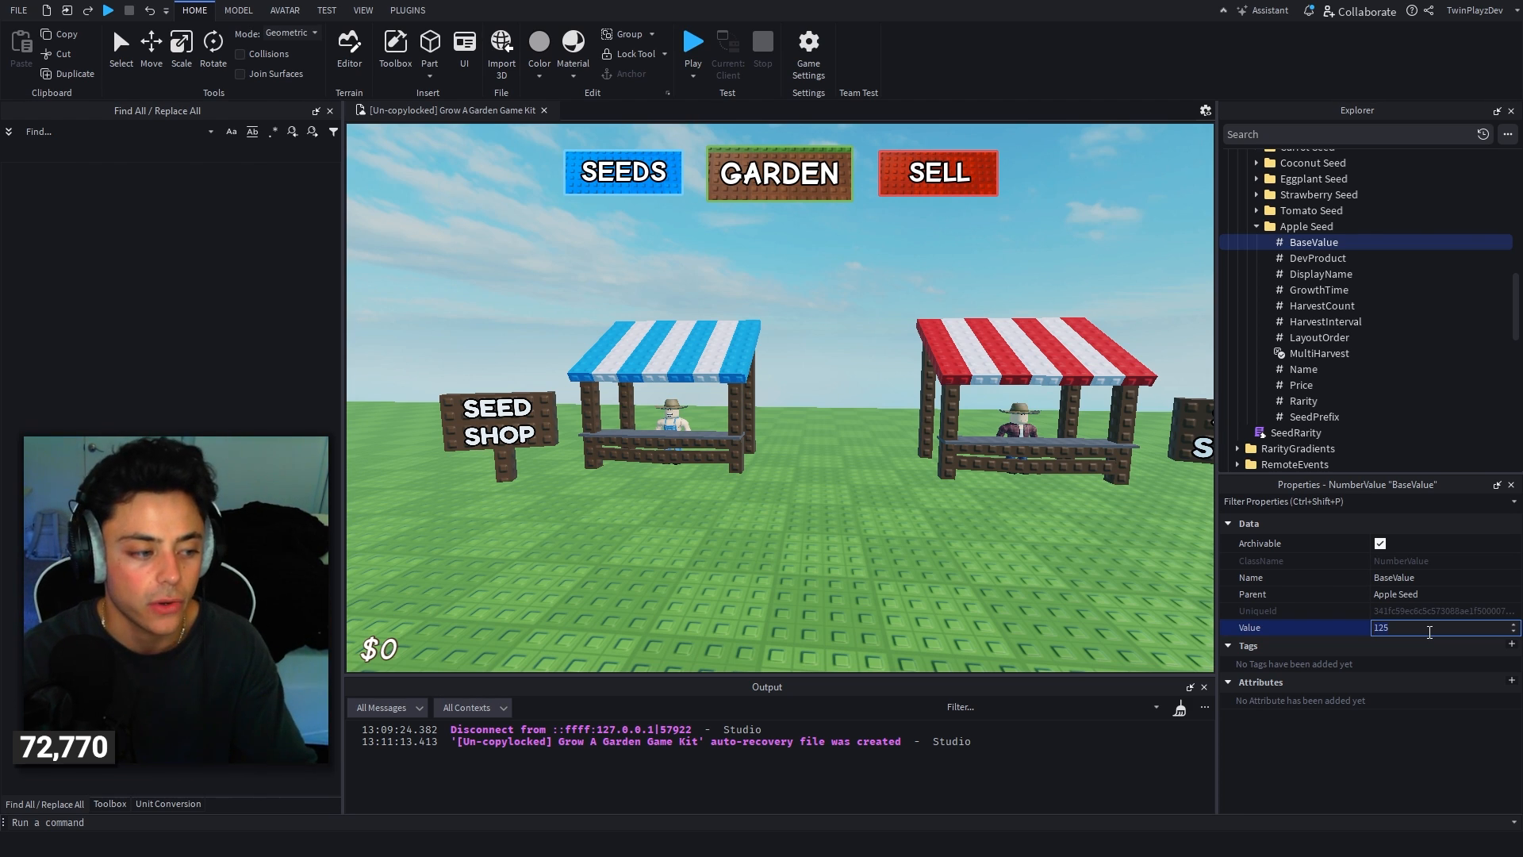
{"action": "key", "text": "Return"}
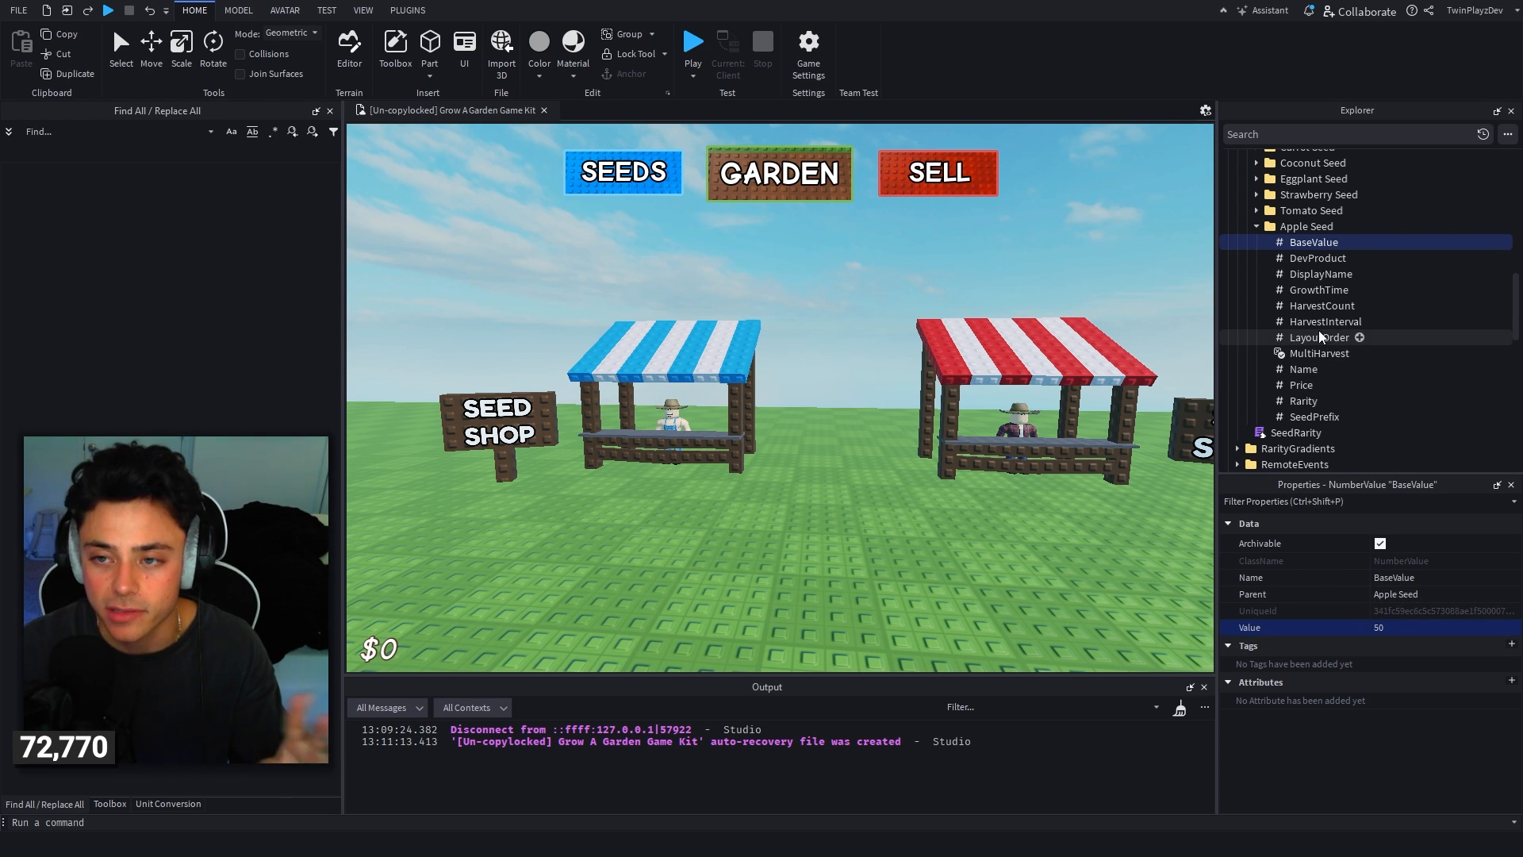
Step: Inspect Apple Seed's DevProduct value and the developer products list in the game's monetization settings, and close the settings without changes
{"action": "left_click", "coordinate": [1294, 257]}
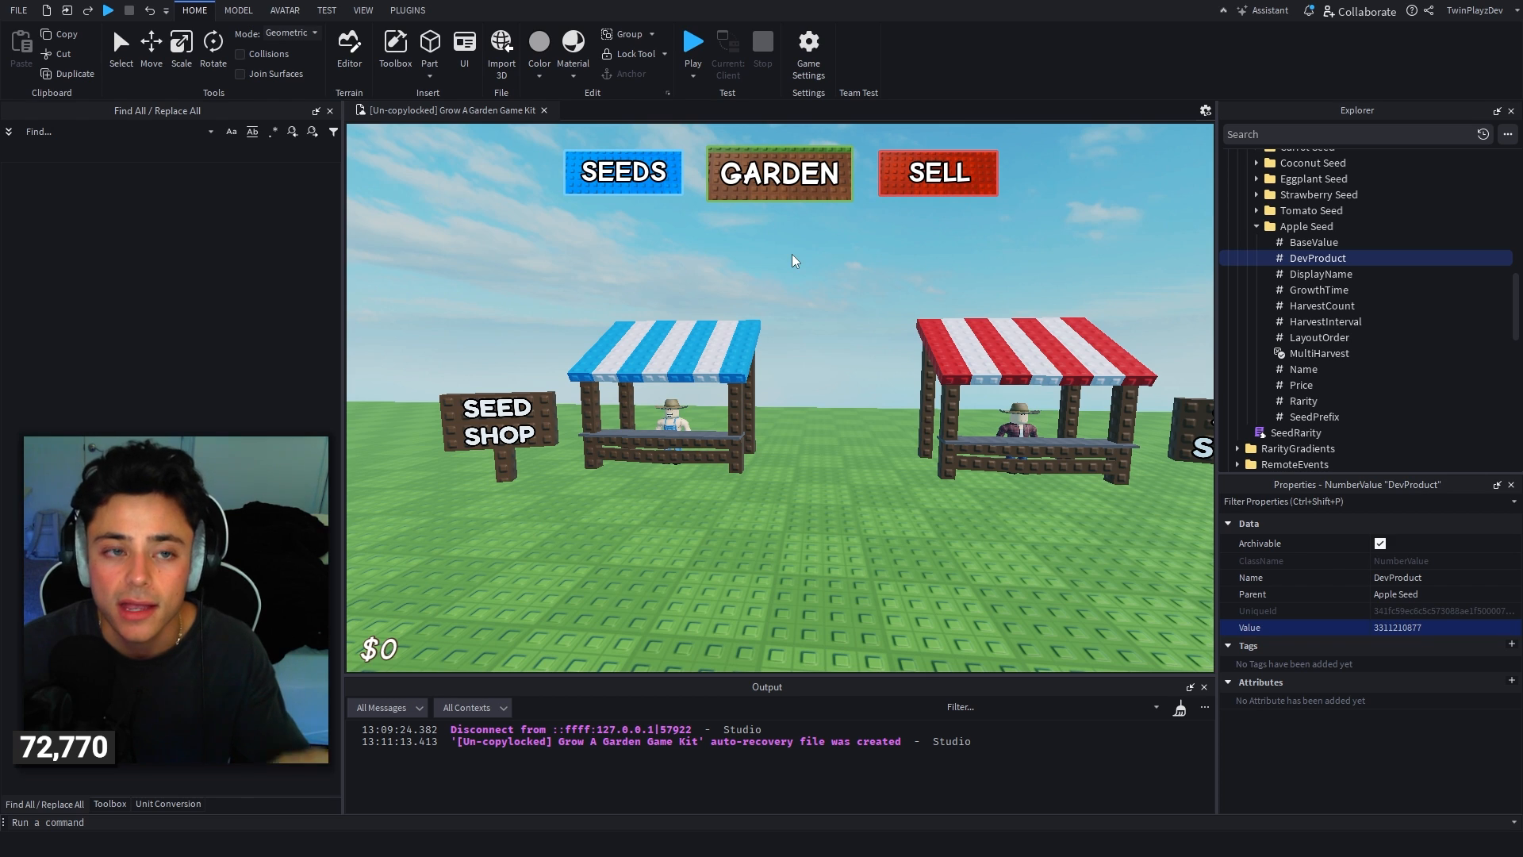
{"action": "left_click", "coordinate": [808, 48]}
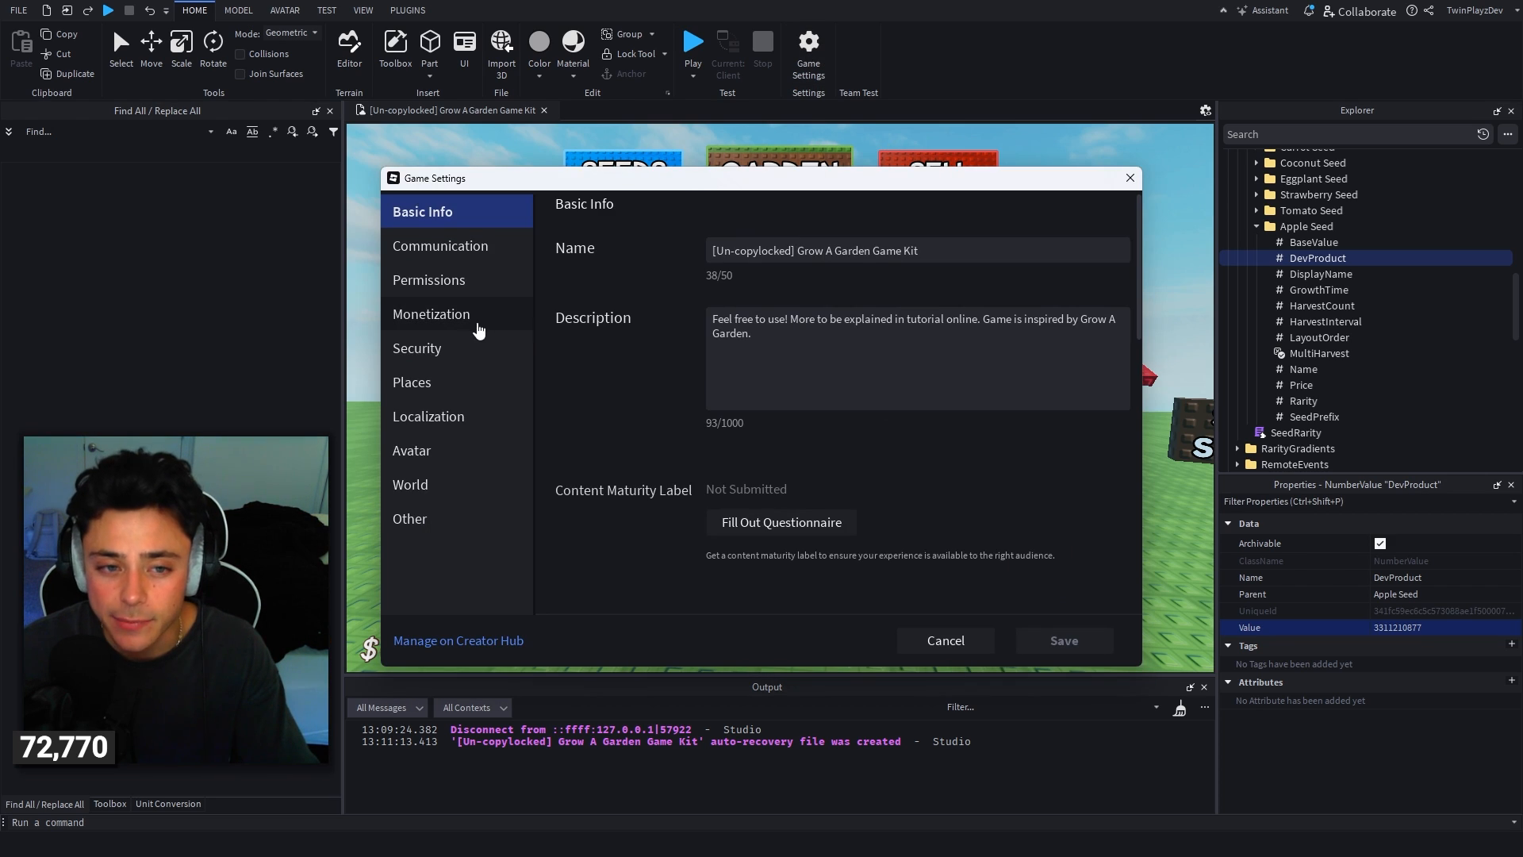
{"action": "left_click", "coordinate": [468, 315]}
{"action": "left_click", "coordinate": [470, 283]}
{"action": "left_click", "coordinate": [470, 311]}
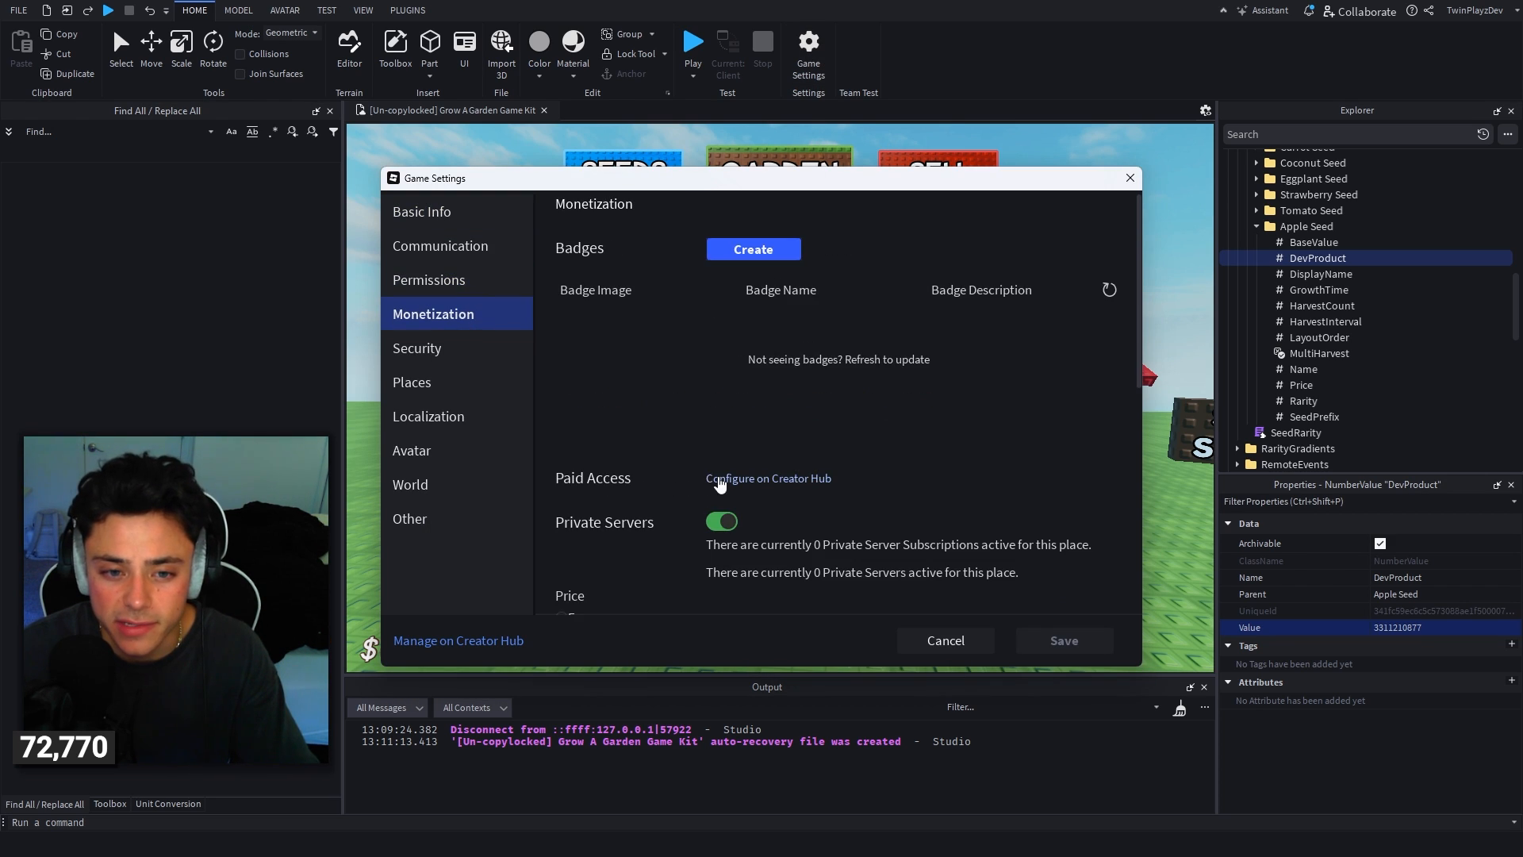
{"action": "scroll", "coordinate": [722, 474], "scroll_direction": "down", "scroll_amount": 6}
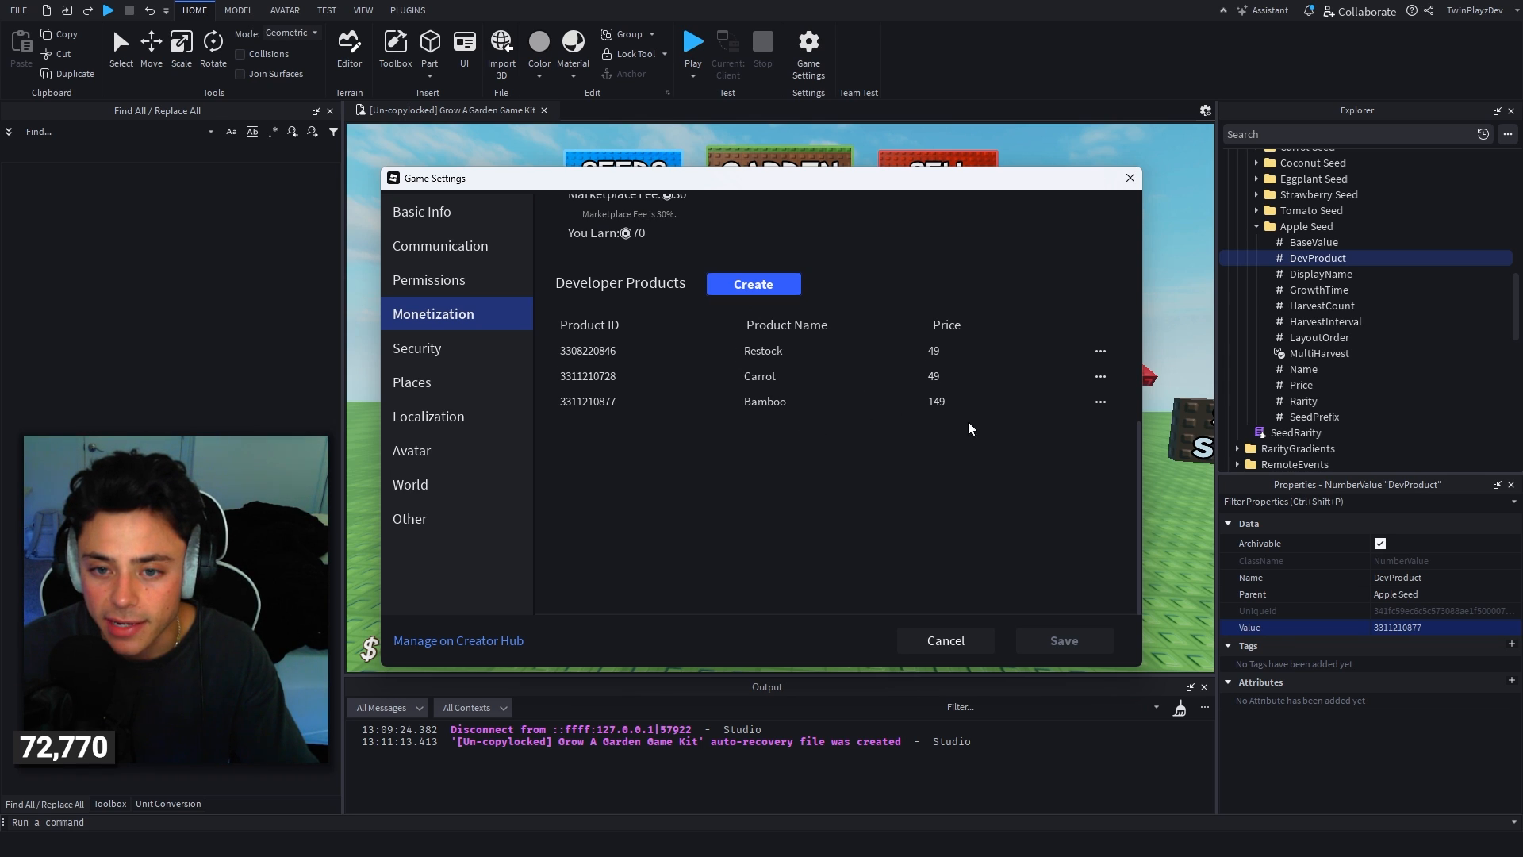
{"action": "left_click", "coordinate": [1101, 402]}
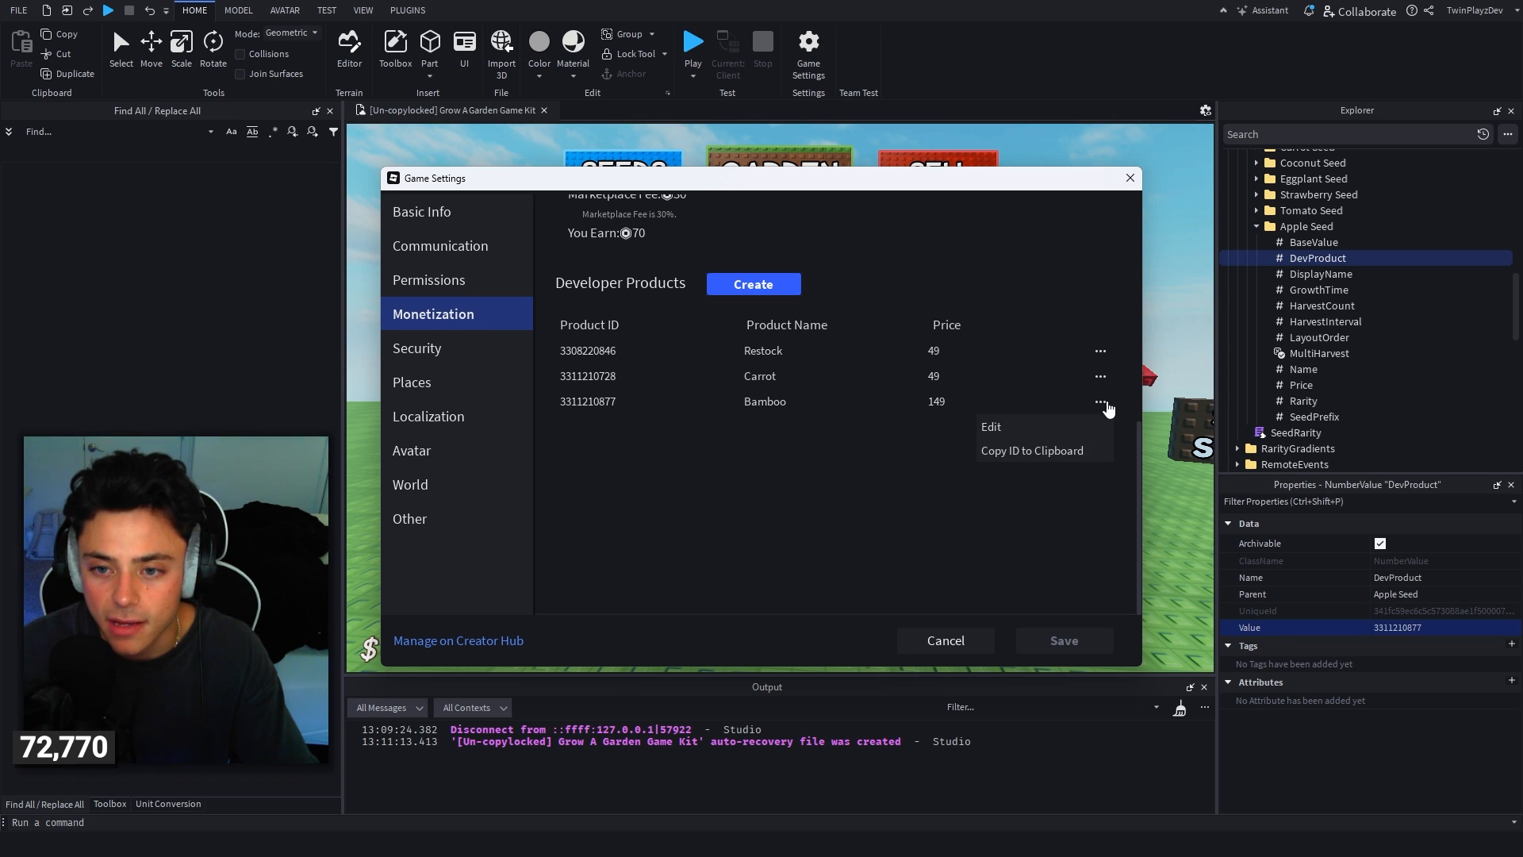
{"action": "left_click", "coordinate": [946, 640]}
Step: Set the DisplayName value of Apple Seed to "Apple Seed"
{"action": "left_click", "coordinate": [1321, 274]}
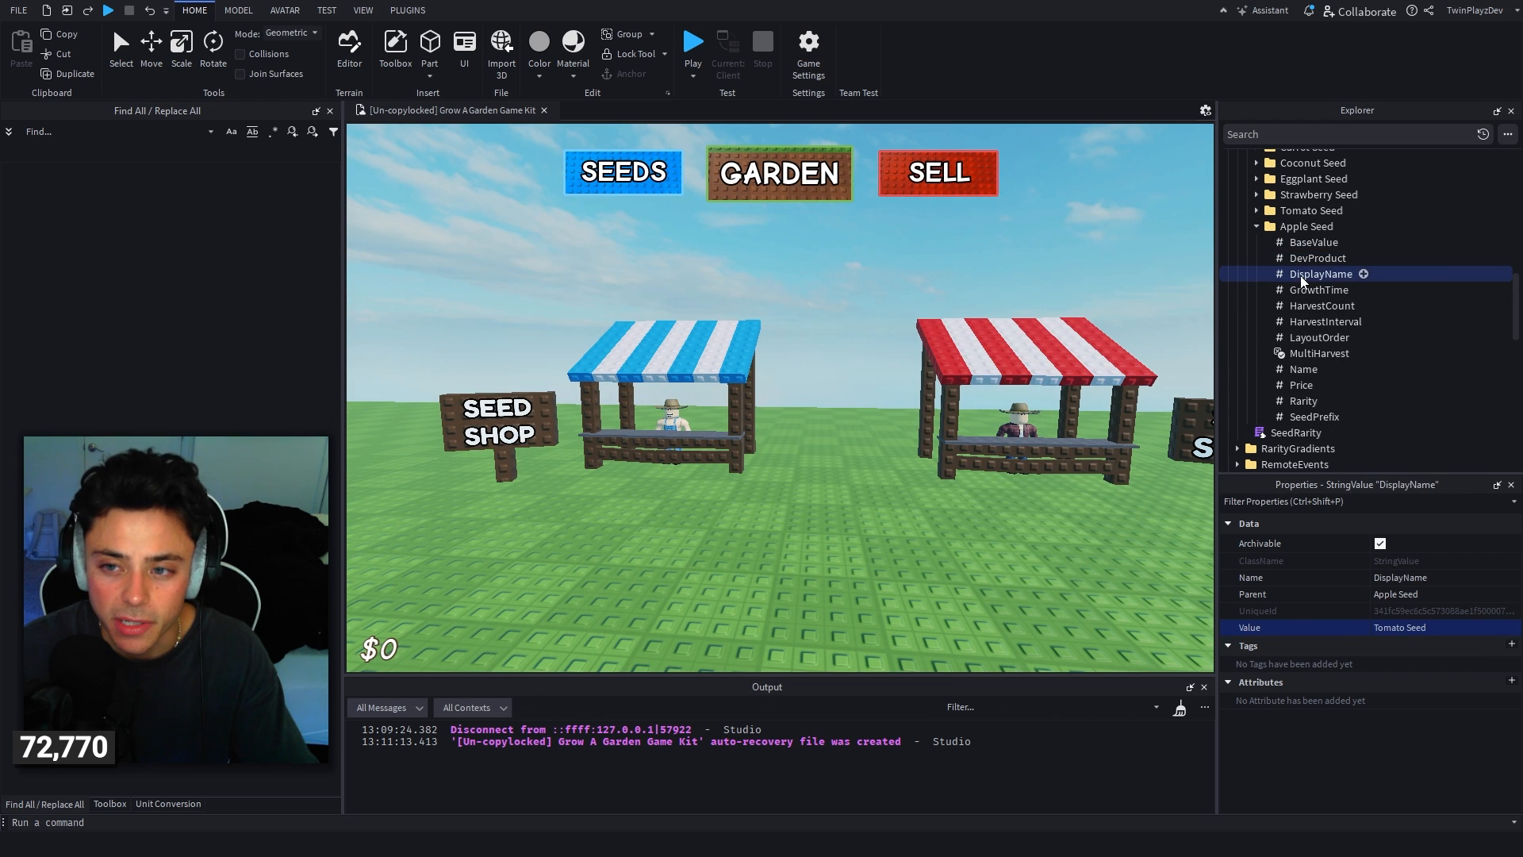
{"action": "left_click", "coordinate": [1408, 627]}
{"action": "type", "text": "Apple Se"}
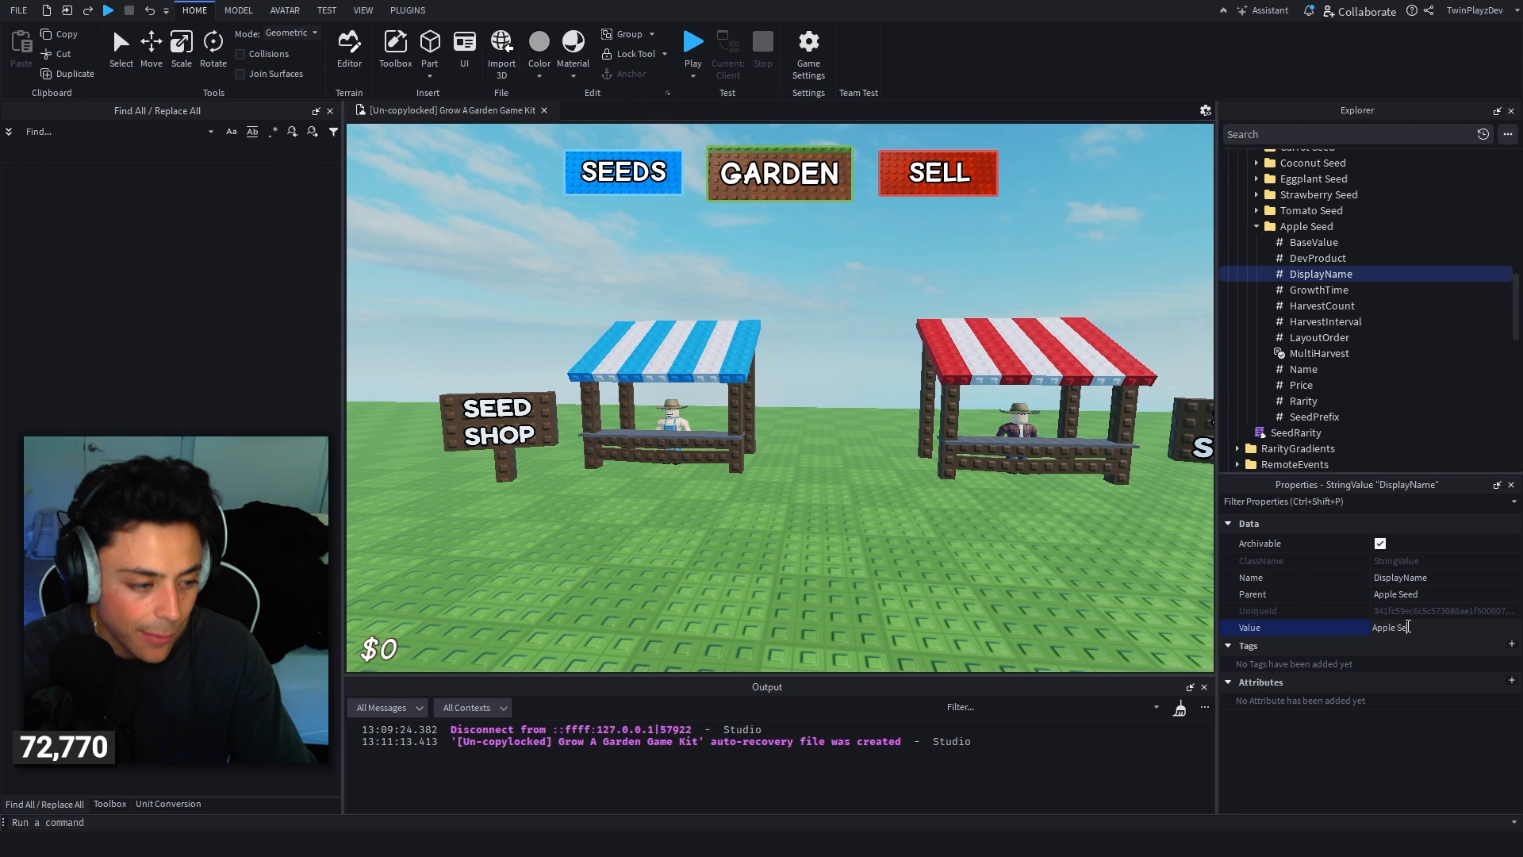
{"action": "type", "text": "ed"}
{"action": "key", "text": "Return"}
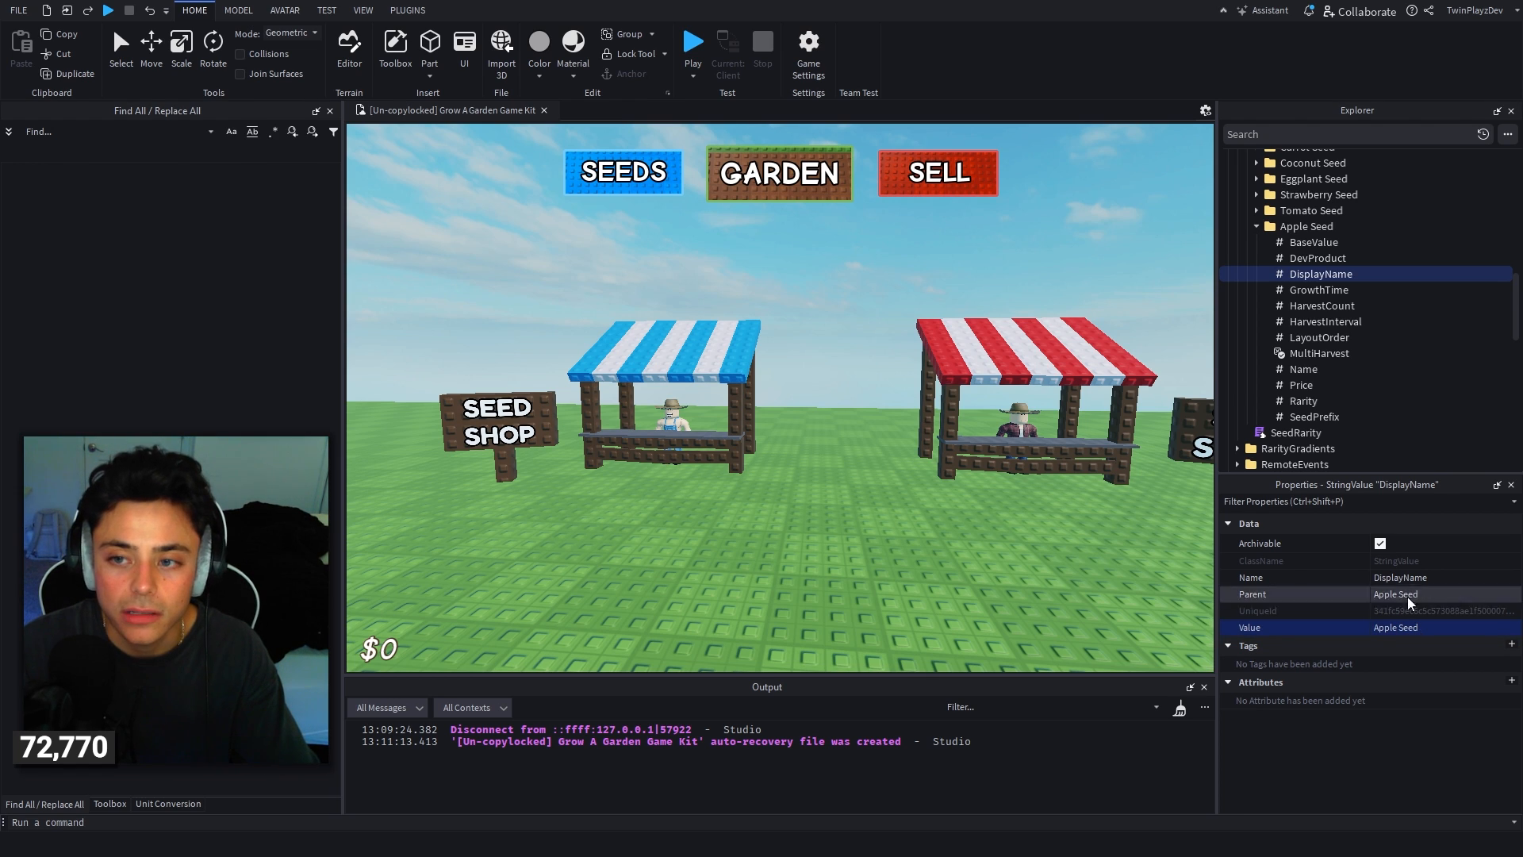
Step: Set the GrowthTime value of Apple Seed to 60
{"action": "left_click", "coordinate": [1307, 286]}
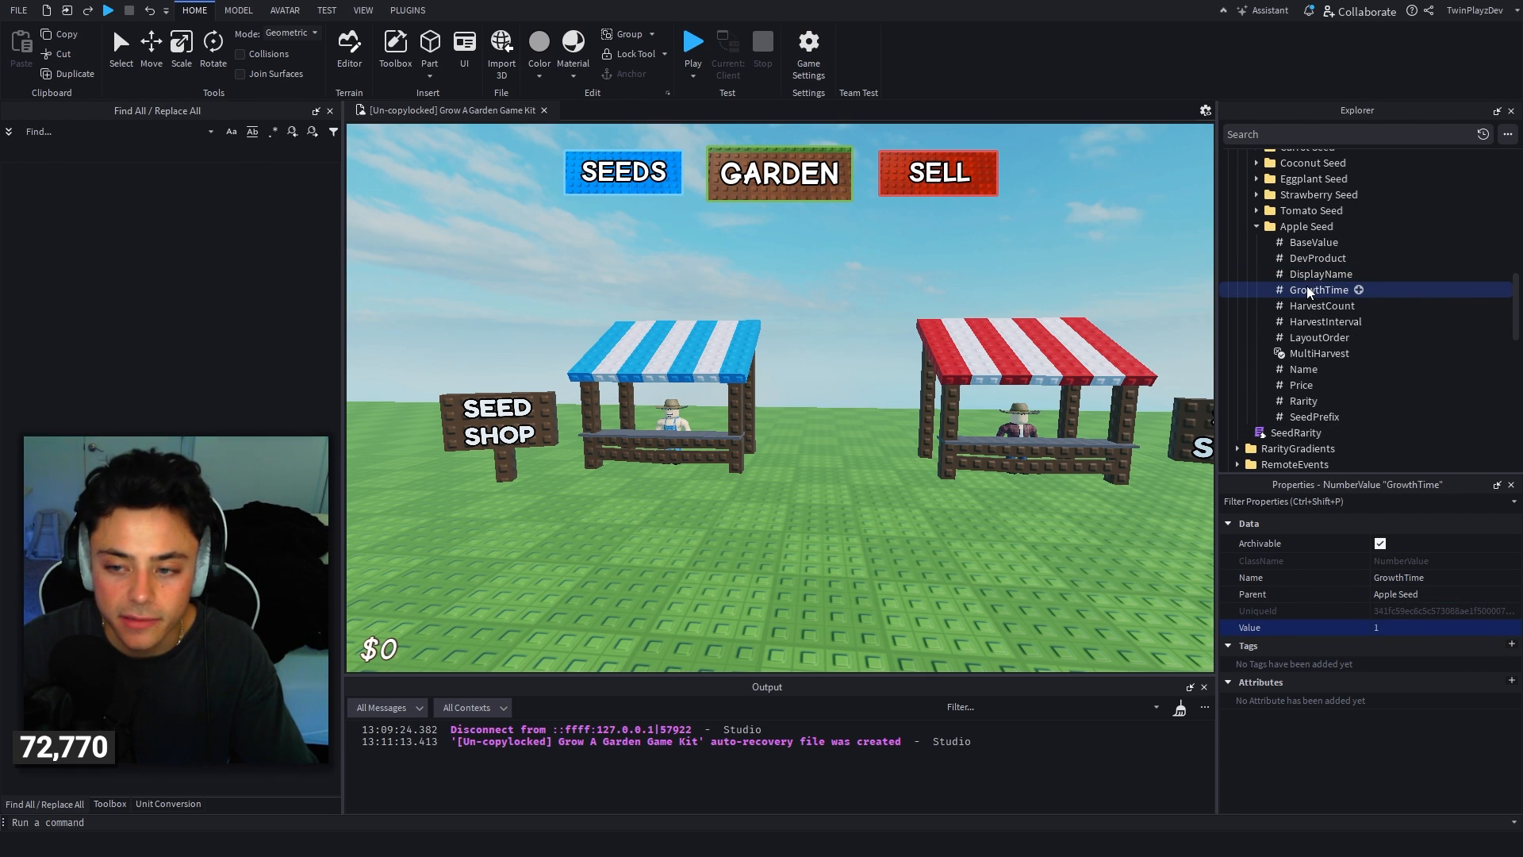
{"action": "left_click", "coordinate": [1412, 627]}
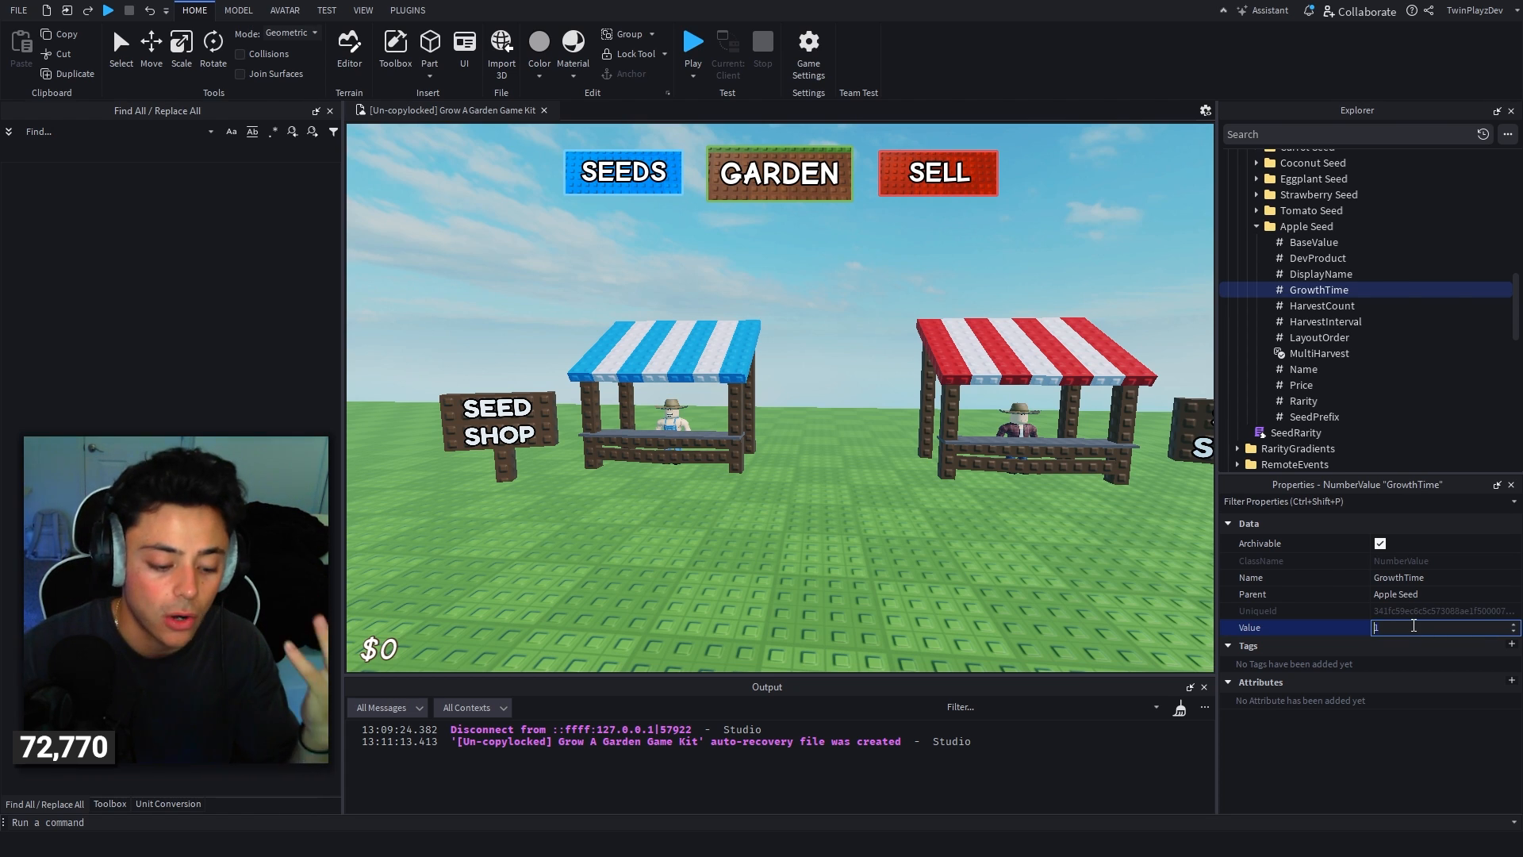
{"action": "type", "text": "60"}
{"action": "key", "text": "Return"}
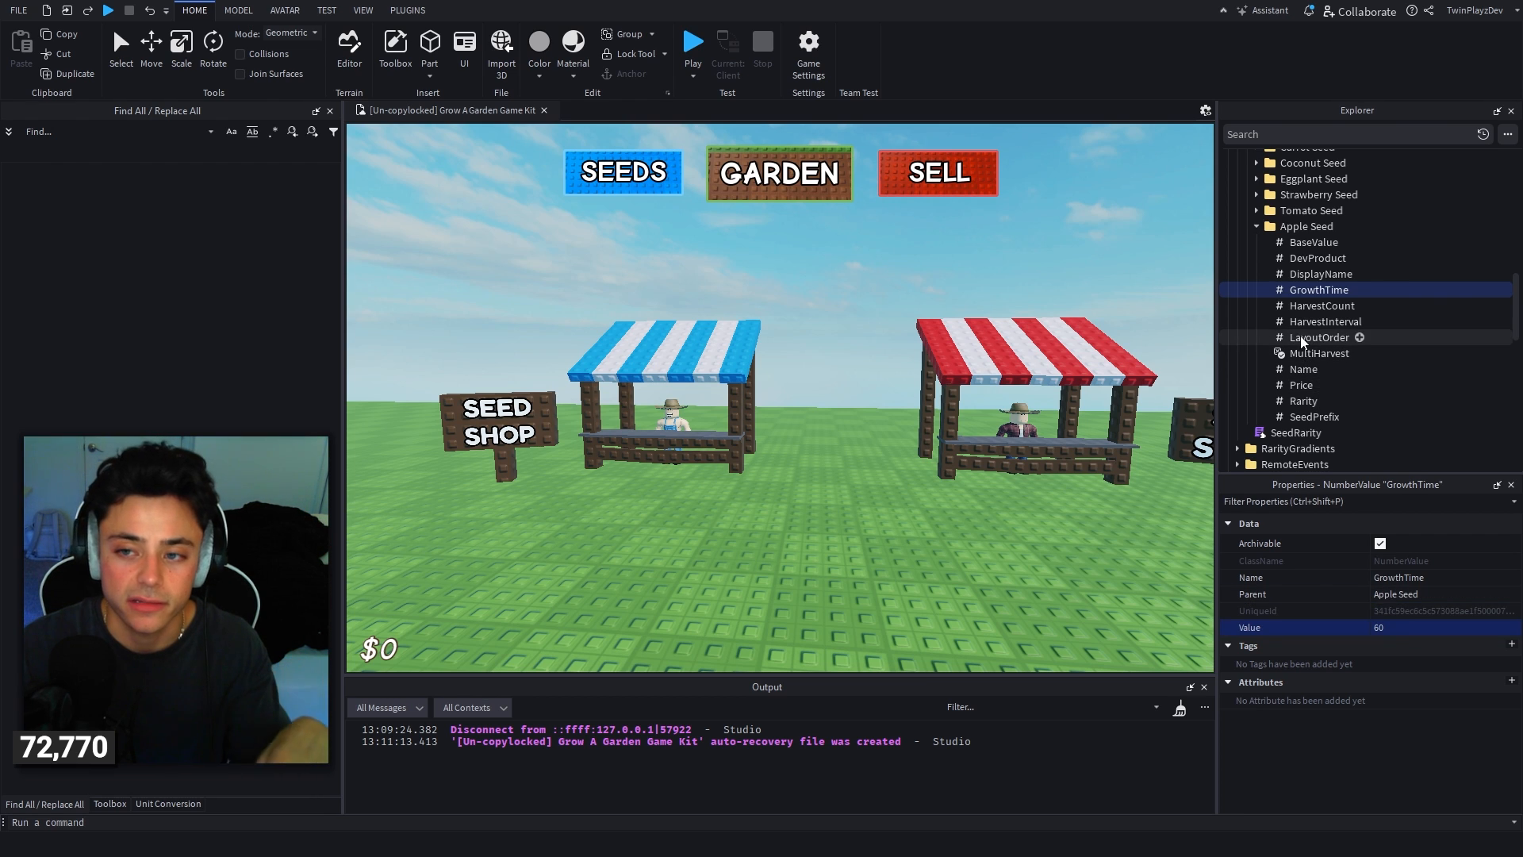
Step: Set the HarvestCount value of Apple Seed to 4
{"action": "left_click", "coordinate": [1302, 304]}
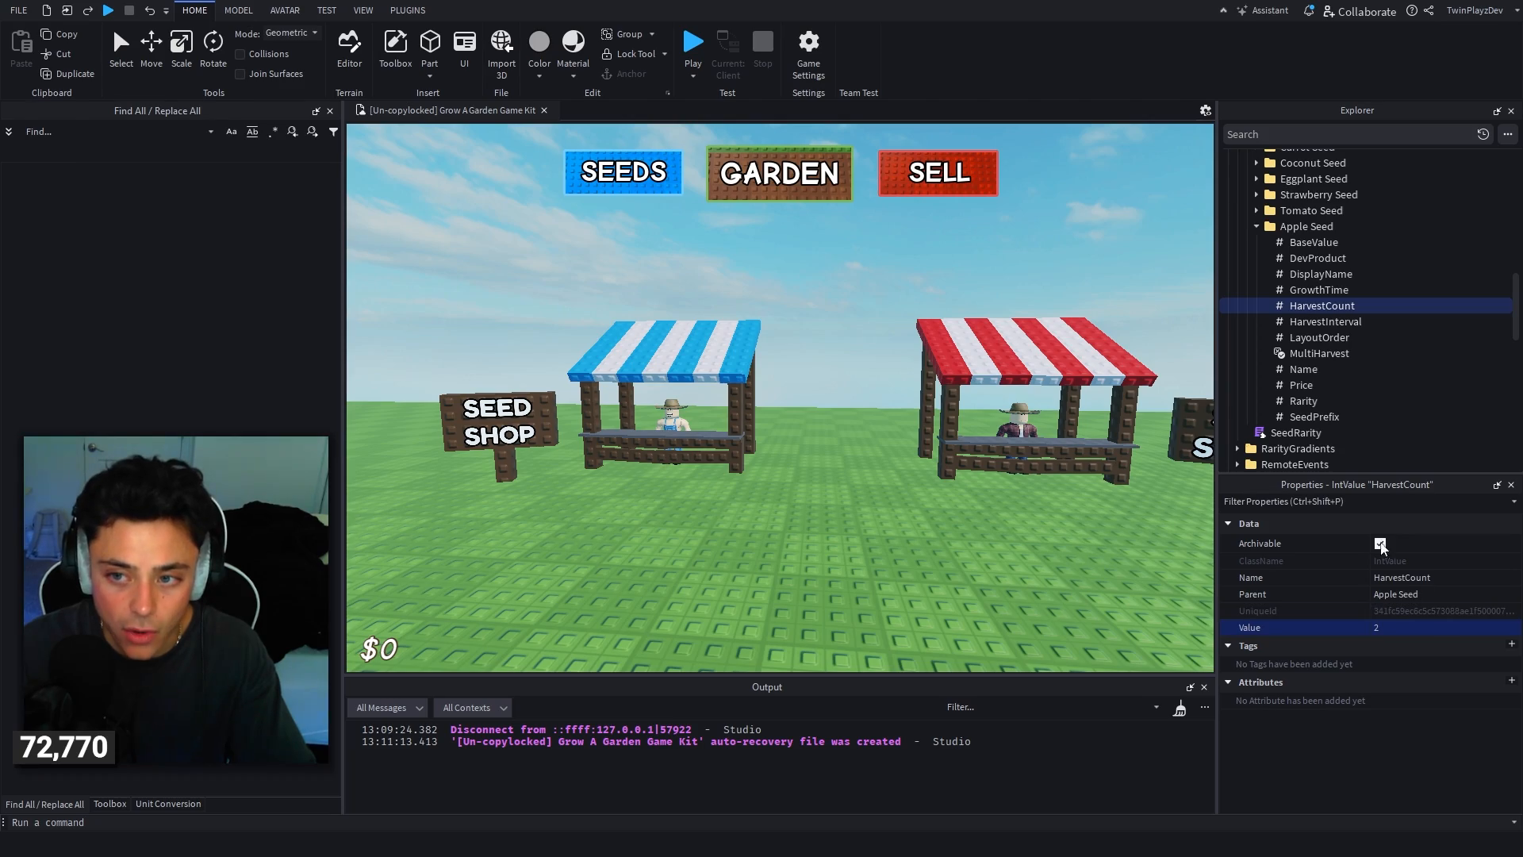
{"action": "scroll", "coordinate": [1036, 251], "scroll_direction": "down", "scroll_amount": 10}
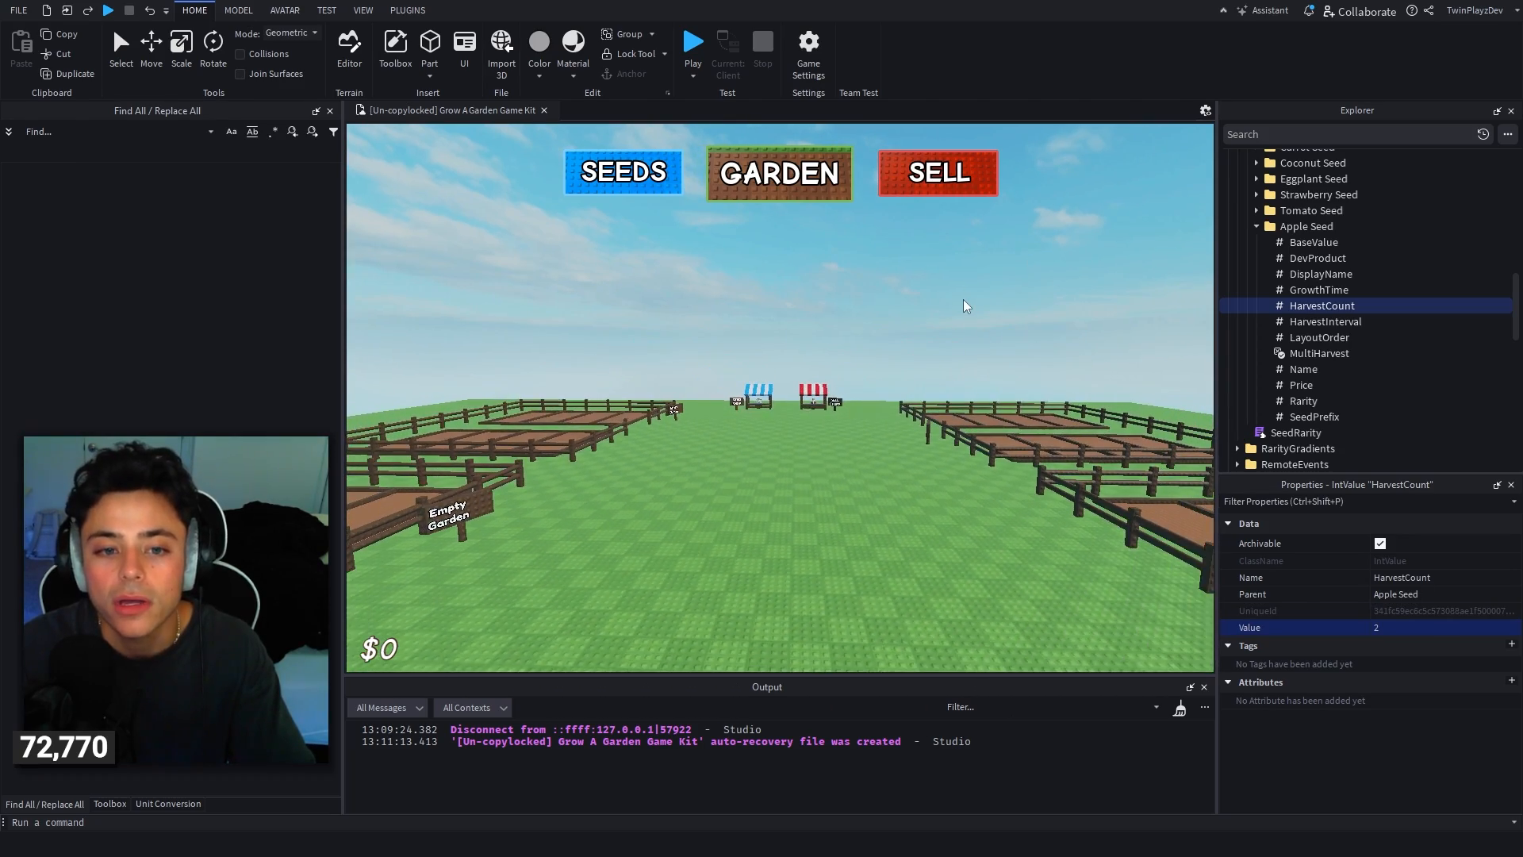
{"action": "scroll", "coordinate": [963, 300], "scroll_direction": "up", "scroll_amount": 10}
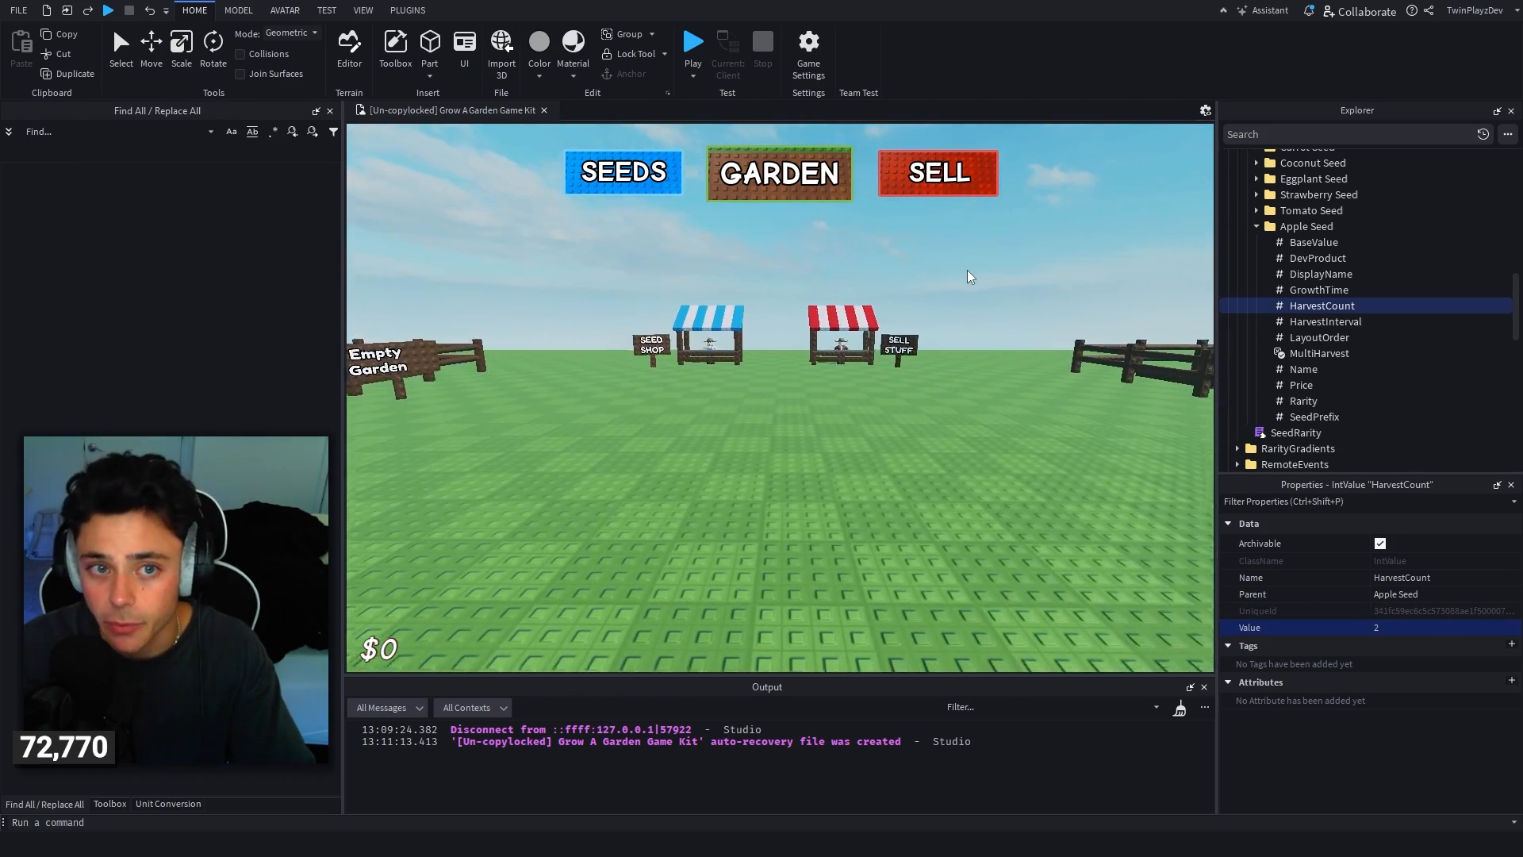
{"action": "scroll", "coordinate": [968, 276], "scroll_direction": "down", "scroll_amount": 5}
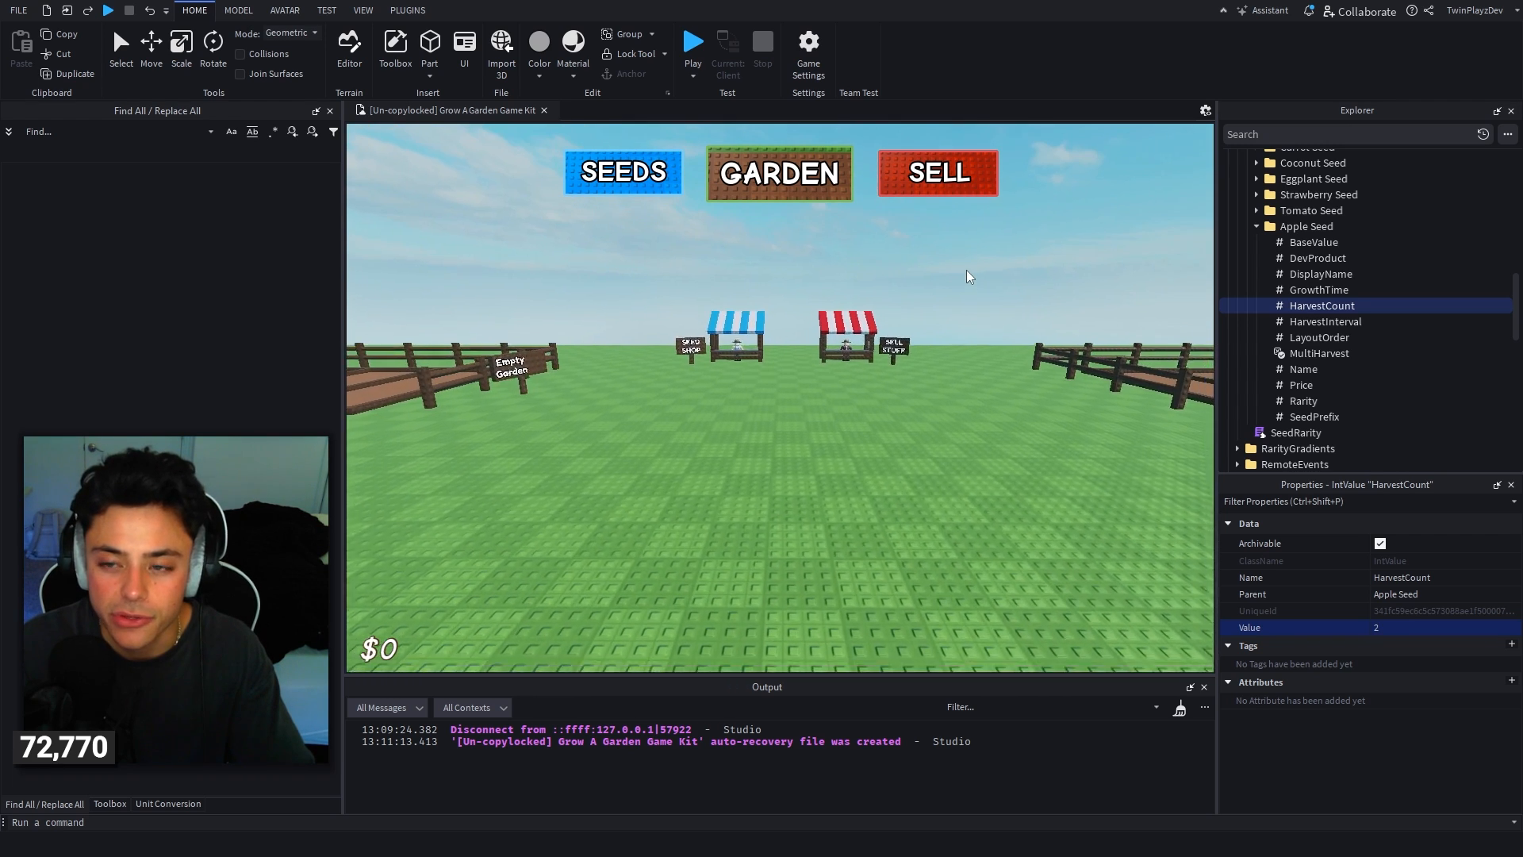
{"action": "scroll", "coordinate": [967, 277], "scroll_direction": "up", "scroll_amount": 3}
{"action": "left_click", "coordinate": [1409, 627]}
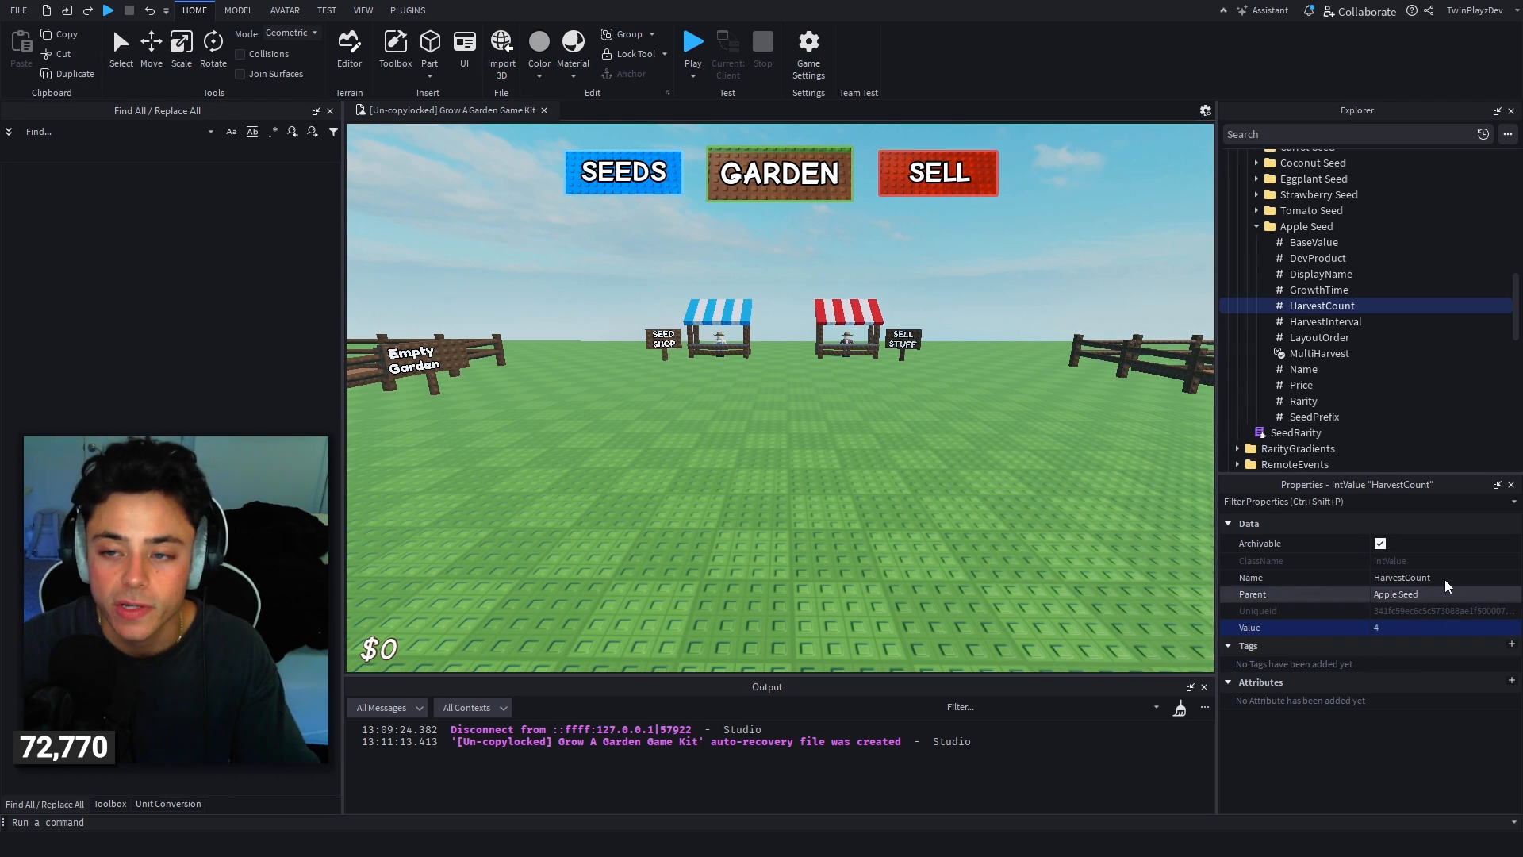
Step: Select Apple Seed's HarvestInterval, and open the HarvestService script to read its fruit-harvesting code
{"action": "left_click", "coordinate": [1322, 322]}
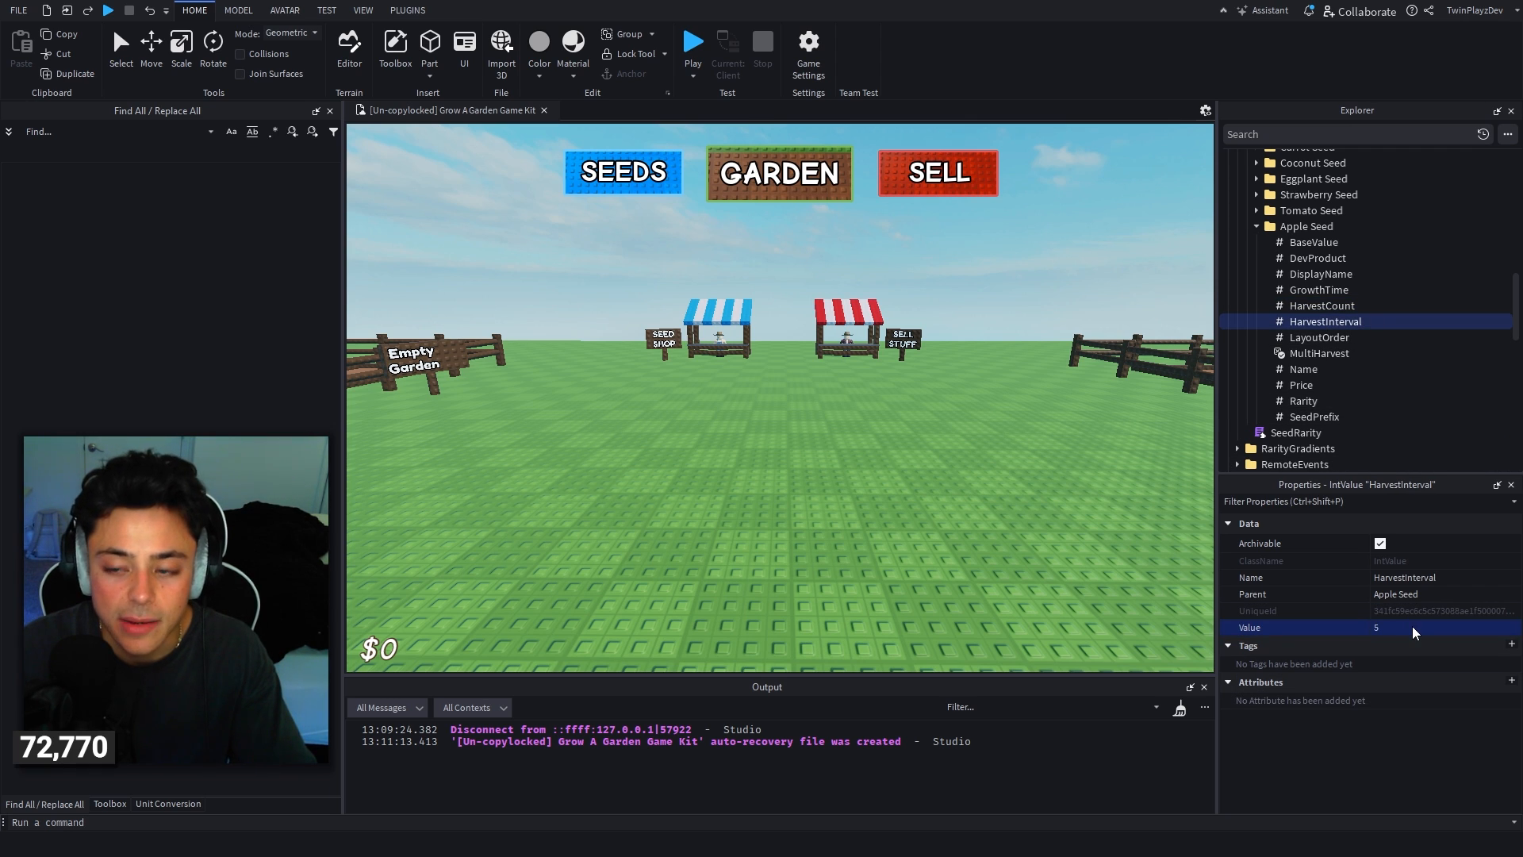
{"action": "scroll", "coordinate": [1306, 334], "scroll_direction": "down", "scroll_amount": 5}
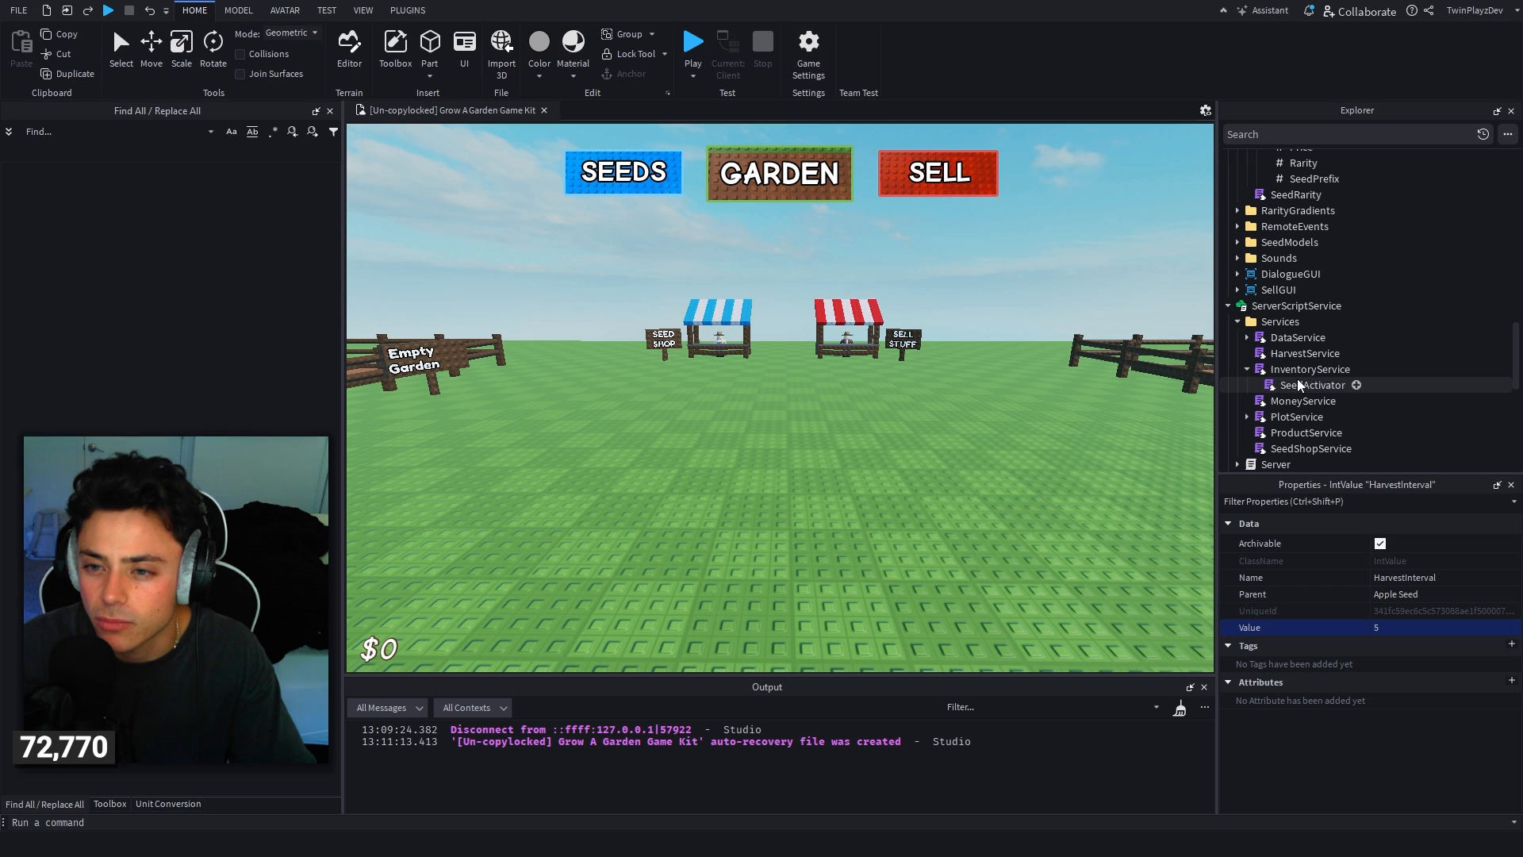
{"action": "double_click", "coordinate": [1298, 354]}
{"action": "scroll", "coordinate": [798, 349], "scroll_direction": "down", "scroll_amount": 12}
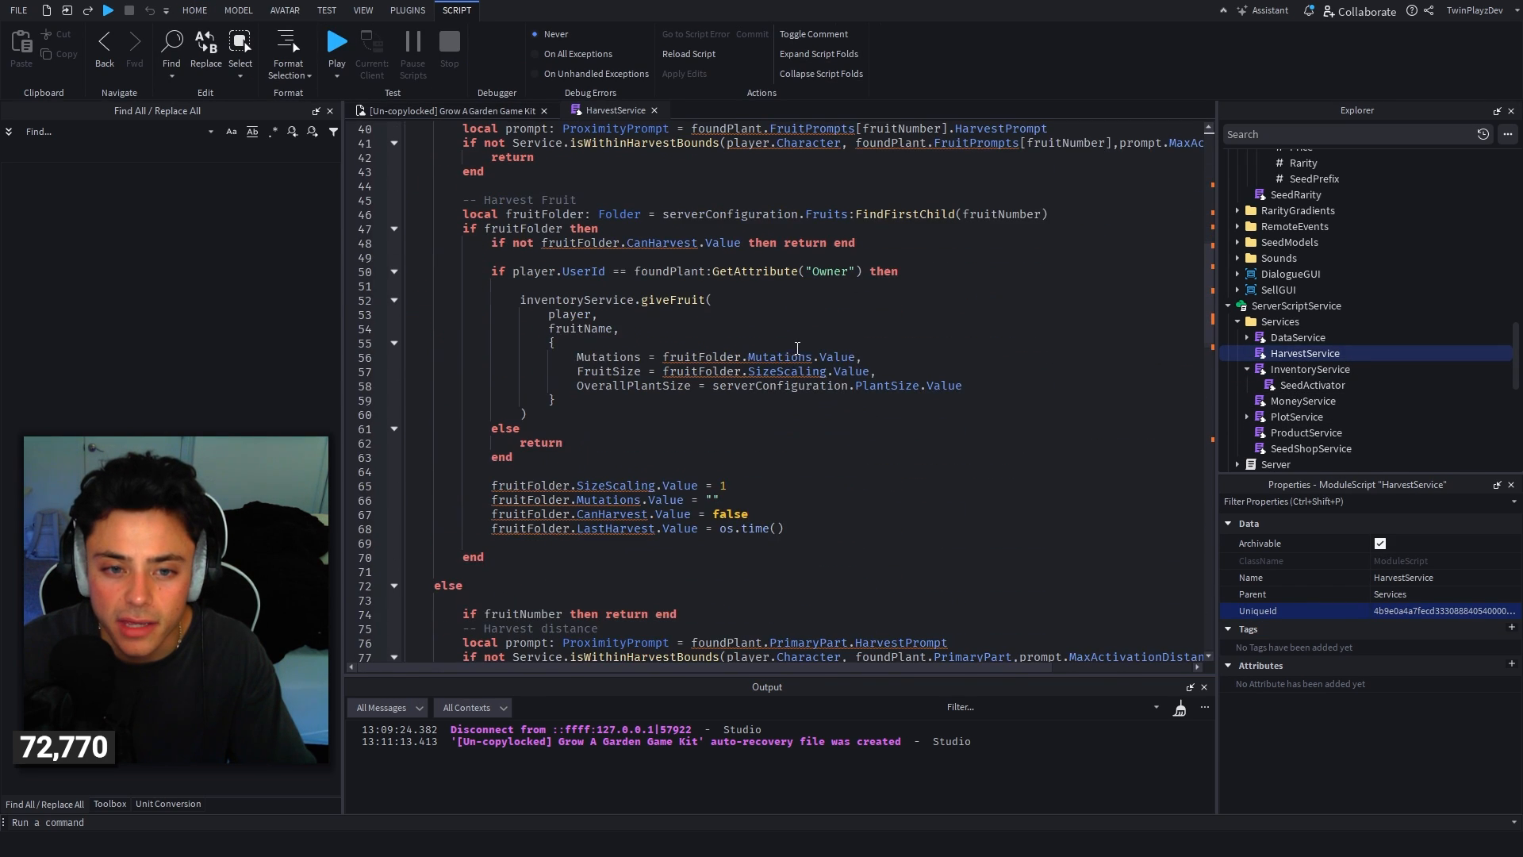
{"action": "left_click", "coordinate": [792, 339]}
Step: Search all scripts for "harvestinter" and examine how PlotService uses the harvest interval around line 266
{"action": "left_click", "coordinate": [80, 133]}
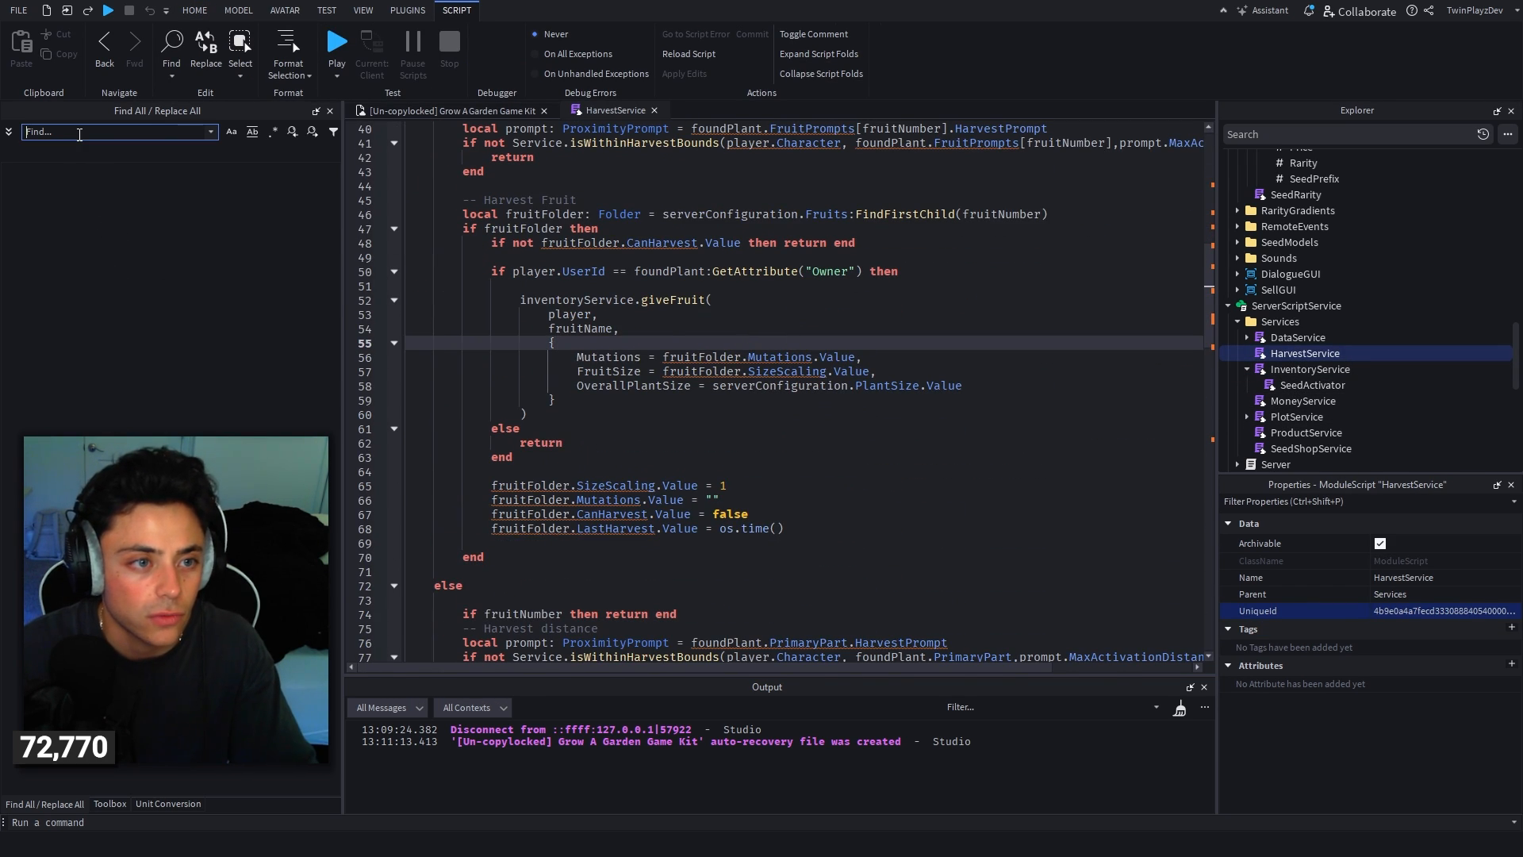
{"action": "type", "text": "harvestinter"}
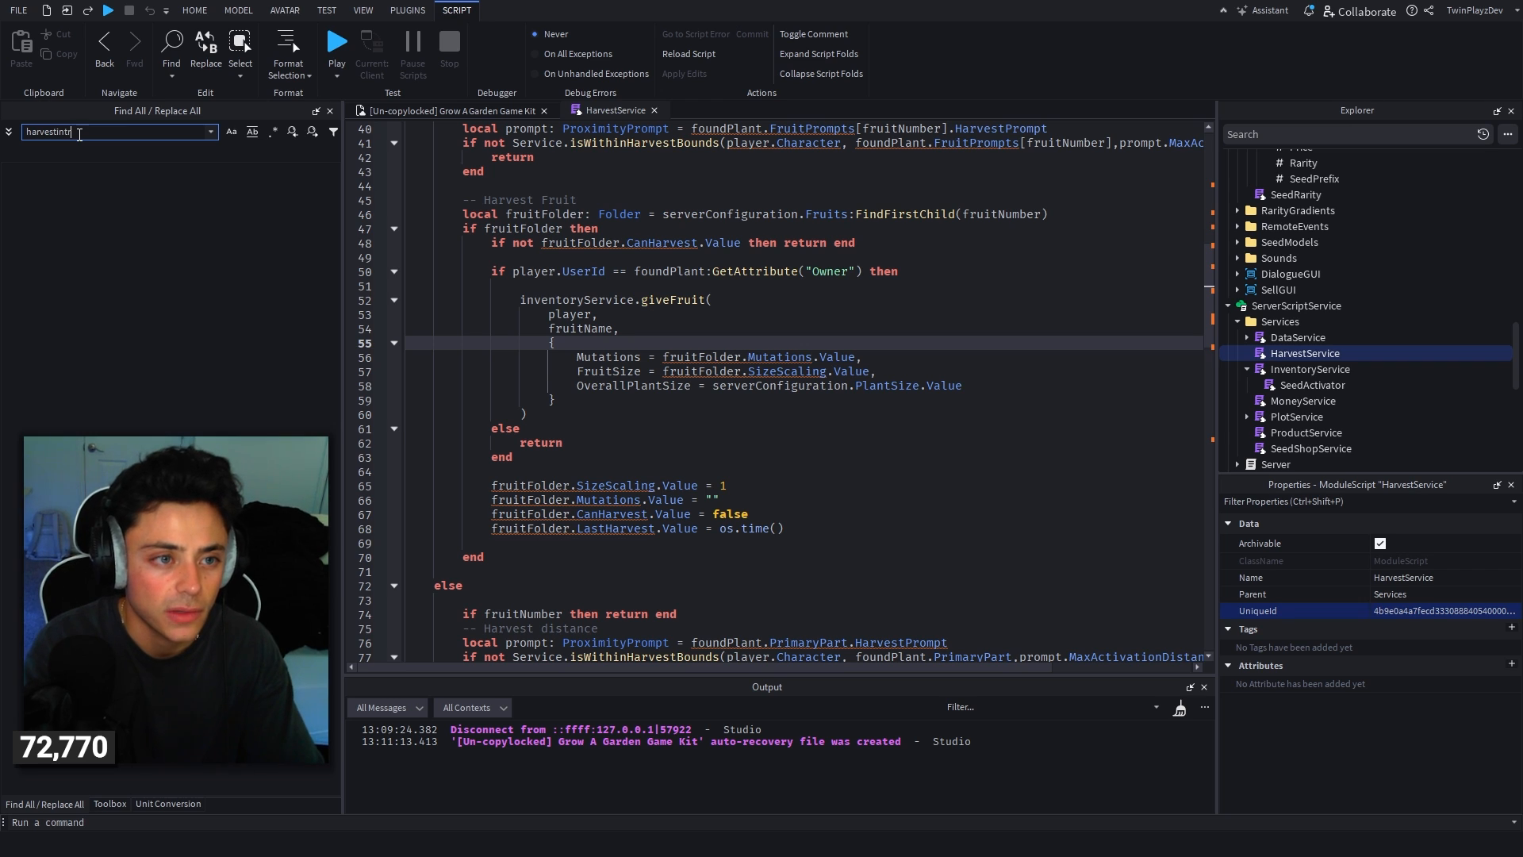
{"action": "left_click", "coordinate": [135, 216]}
{"action": "left_click", "coordinate": [134, 202]}
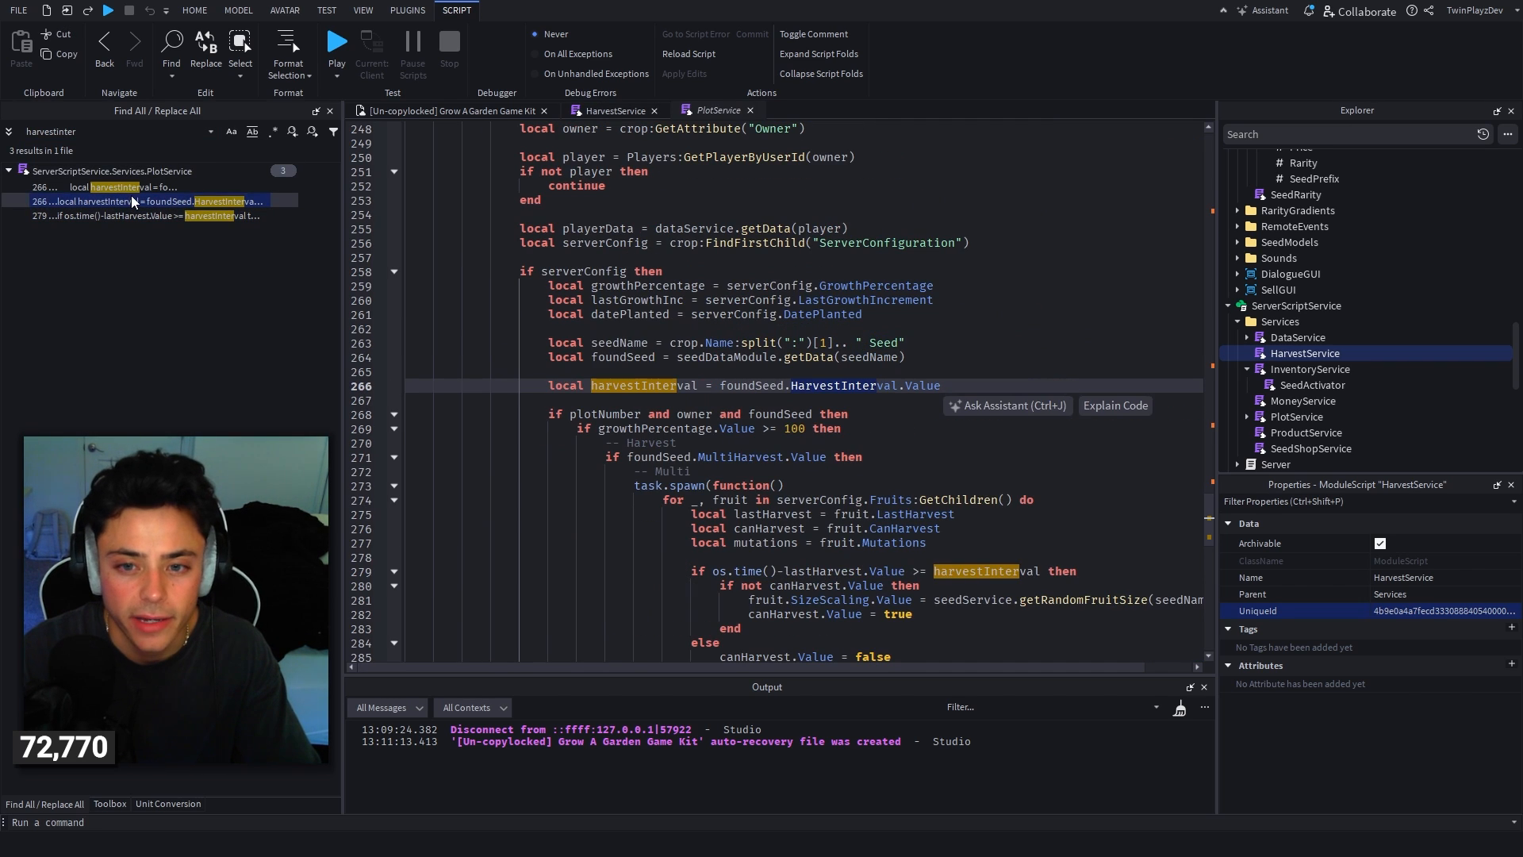
{"action": "left_click", "coordinate": [132, 188]}
{"action": "scroll", "coordinate": [669, 373], "scroll_direction": "down", "scroll_amount": 2}
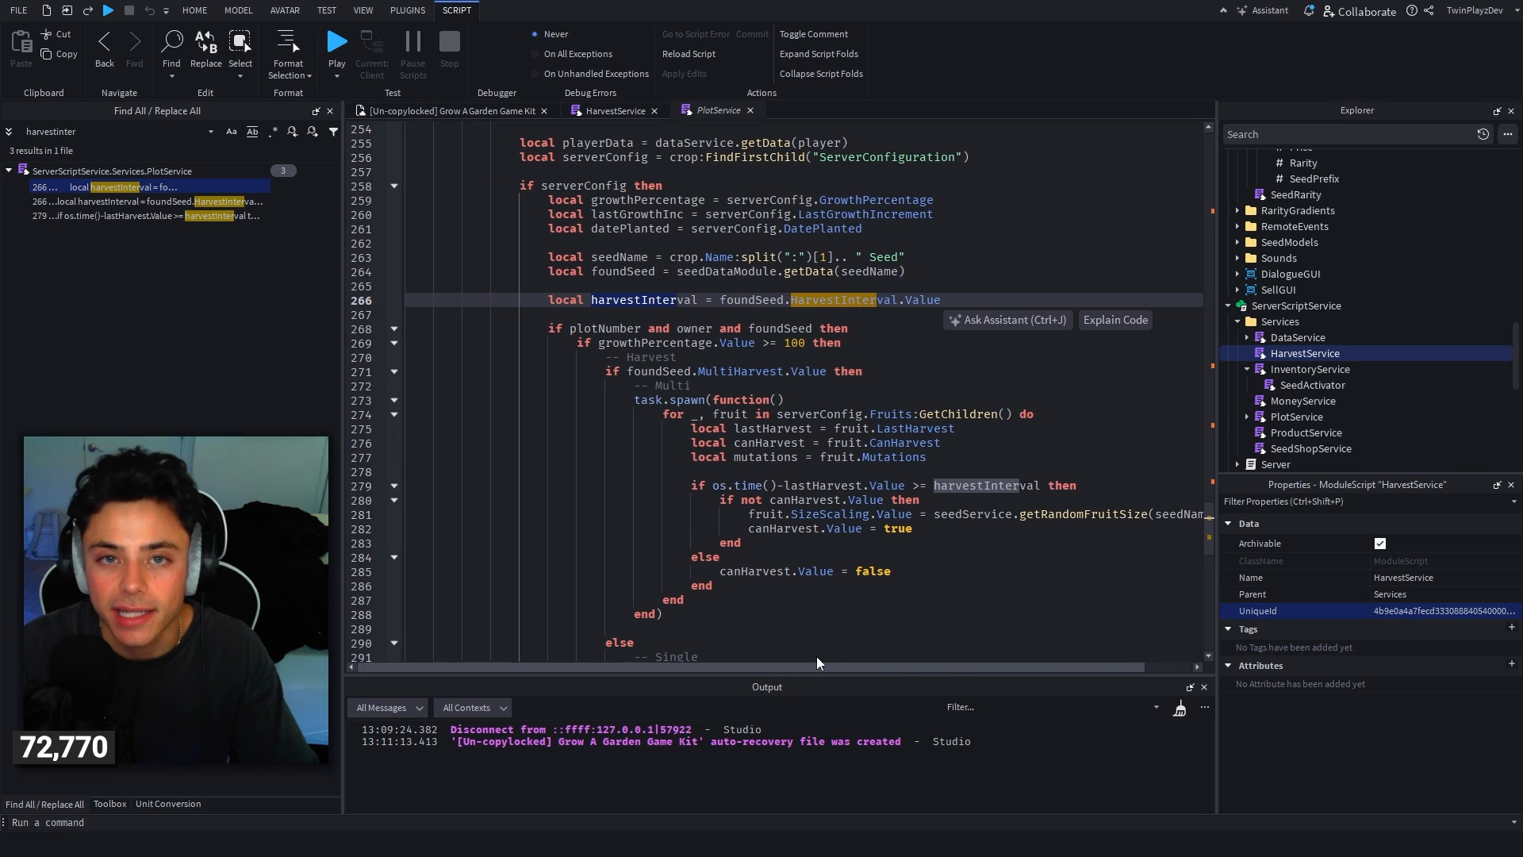
{"action": "left_click", "coordinate": [893, 382]}
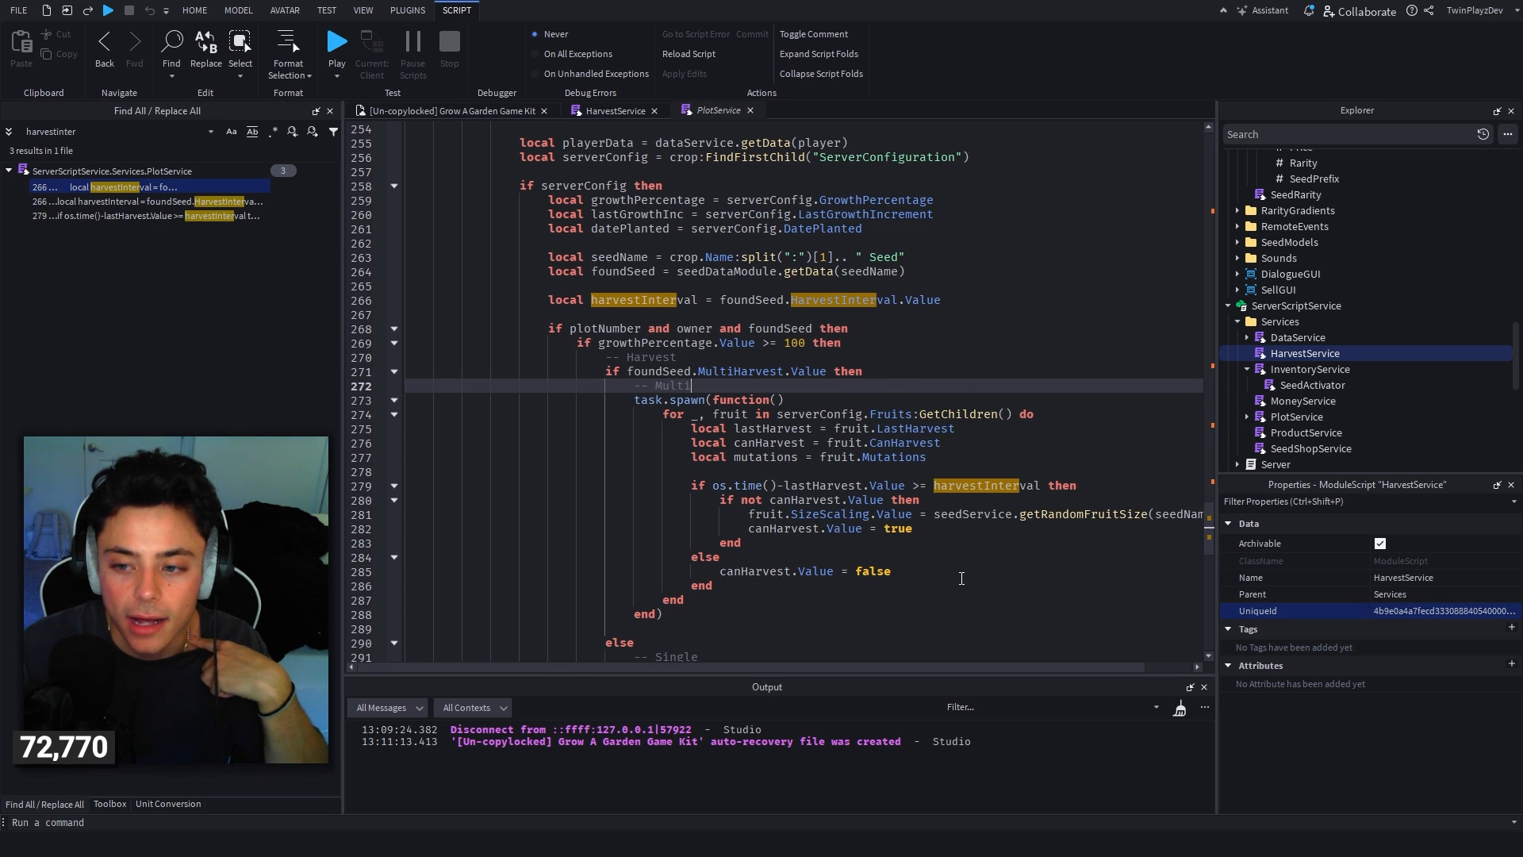
Step: Return to the place's 3D view and open the HarvestInterval value of Apple Seed for editing
{"action": "left_click", "coordinate": [448, 111]}
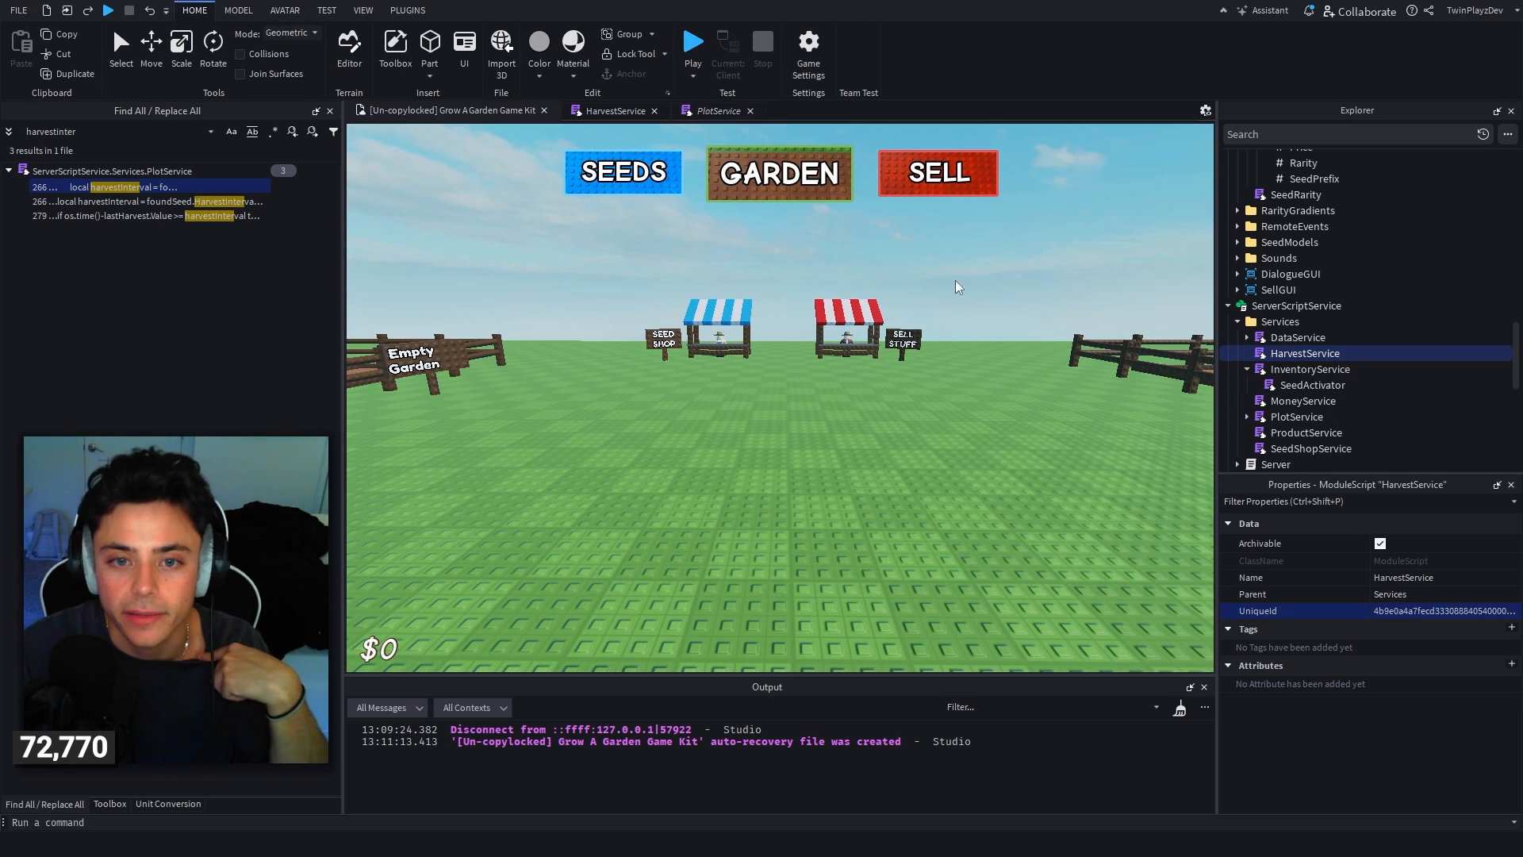
{"action": "scroll", "coordinate": [1308, 259], "scroll_direction": "up", "scroll_amount": 3}
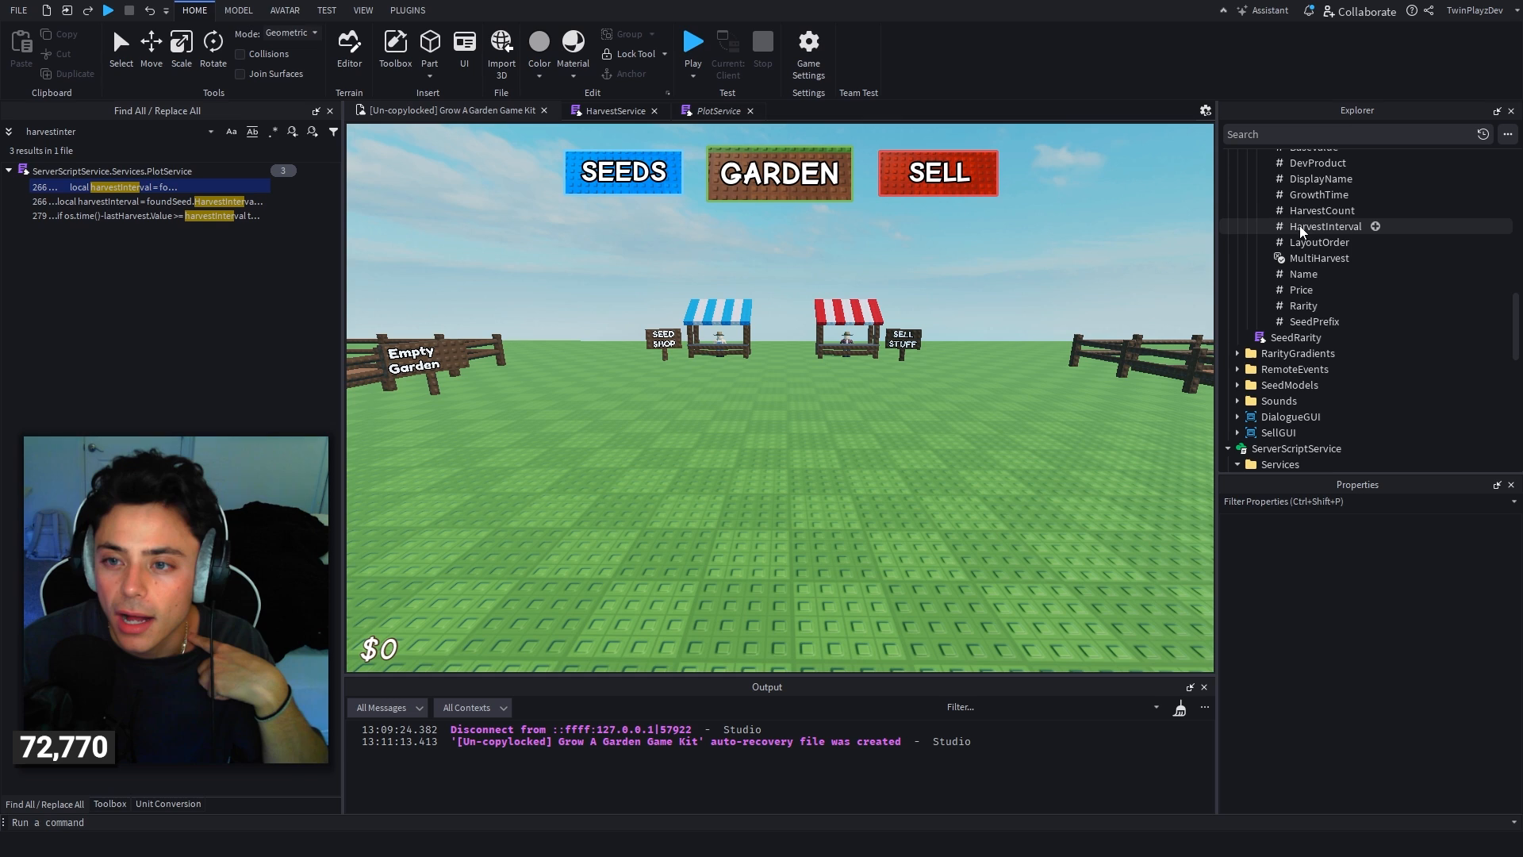
{"action": "left_click", "coordinate": [1298, 216]}
{"action": "left_click", "coordinate": [1301, 227]}
{"action": "left_click", "coordinate": [1430, 629]}
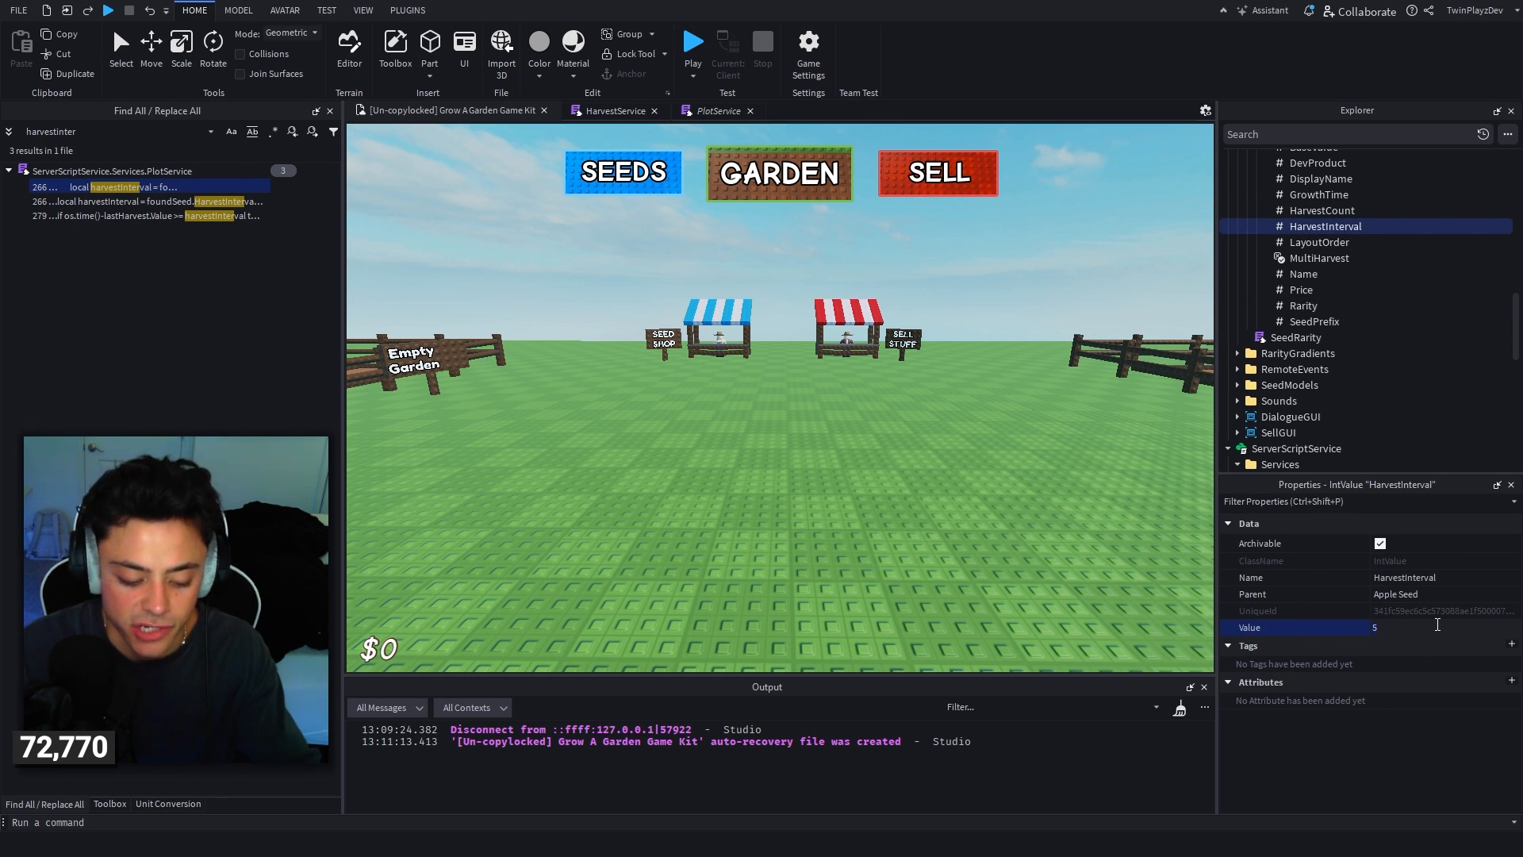
Step: Inspect Apple Seed's LayoutOrder, and preview the seed shop by making the Shop Frame in StarterGui visible and hiding it again
{"action": "left_click", "coordinate": [1297, 241]}
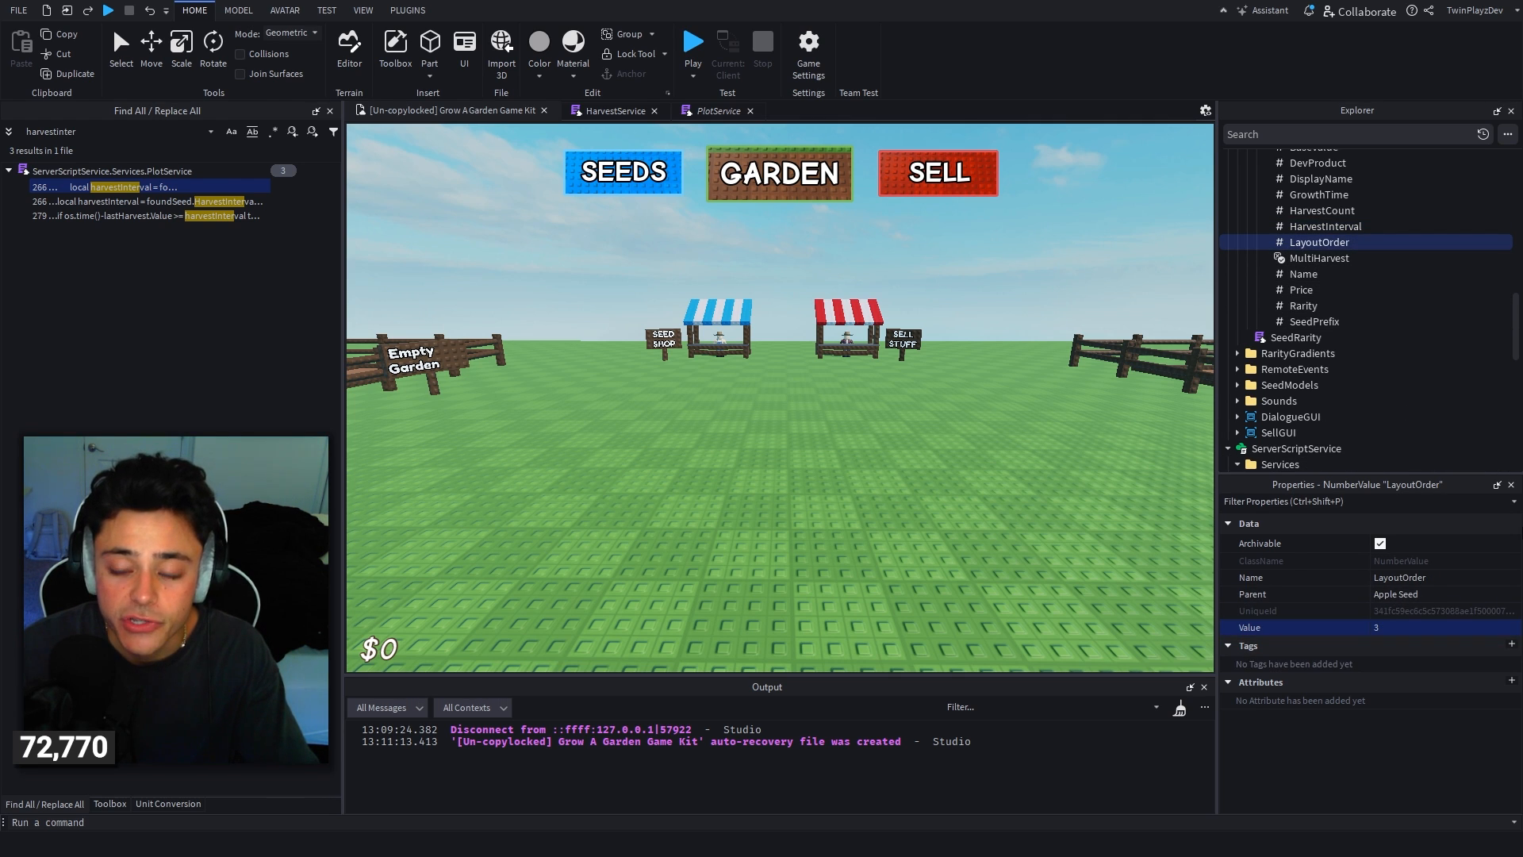
{"action": "scroll", "coordinate": [1363, 391], "scroll_direction": "up", "scroll_amount": 2}
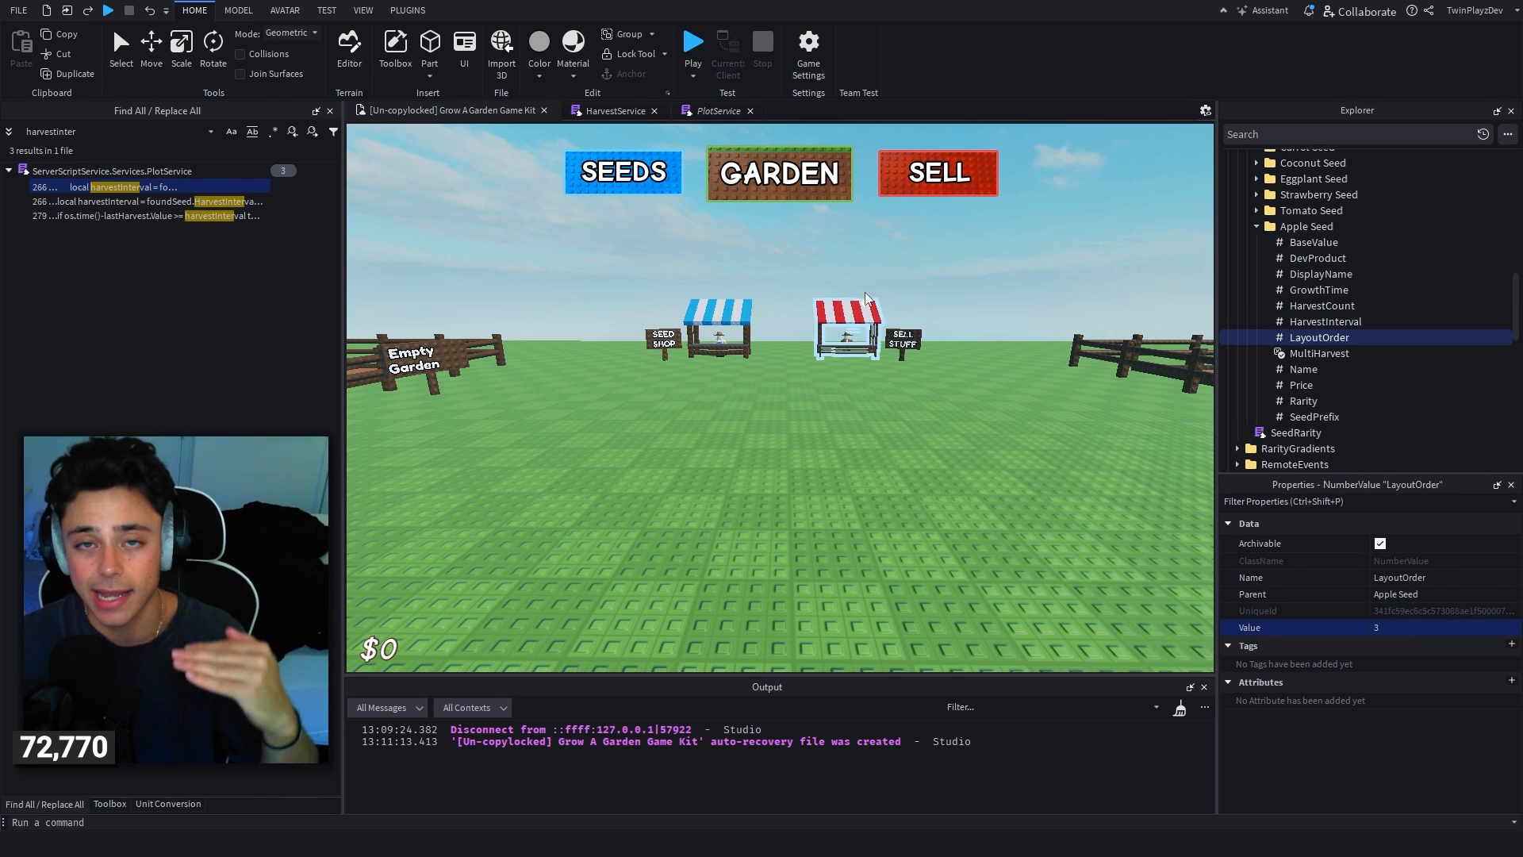
{"action": "scroll", "coordinate": [1295, 304], "scroll_direction": "down", "scroll_amount": 10}
{"action": "left_click", "coordinate": [1285, 353]}
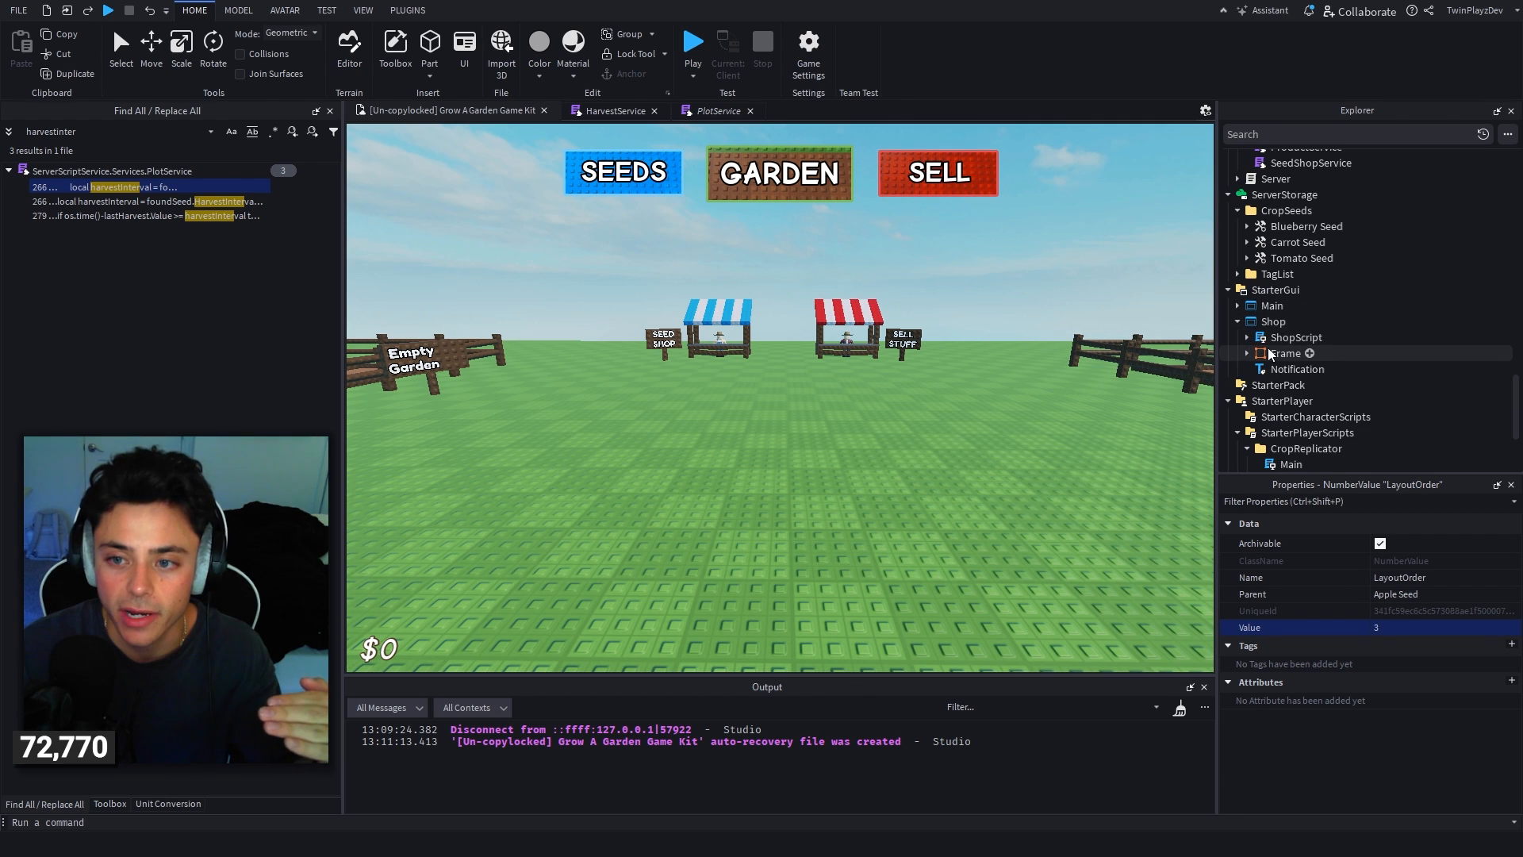
{"action": "scroll", "coordinate": [1384, 665], "scroll_direction": "down", "scroll_amount": 3}
{"action": "left_click", "coordinate": [1377, 624]}
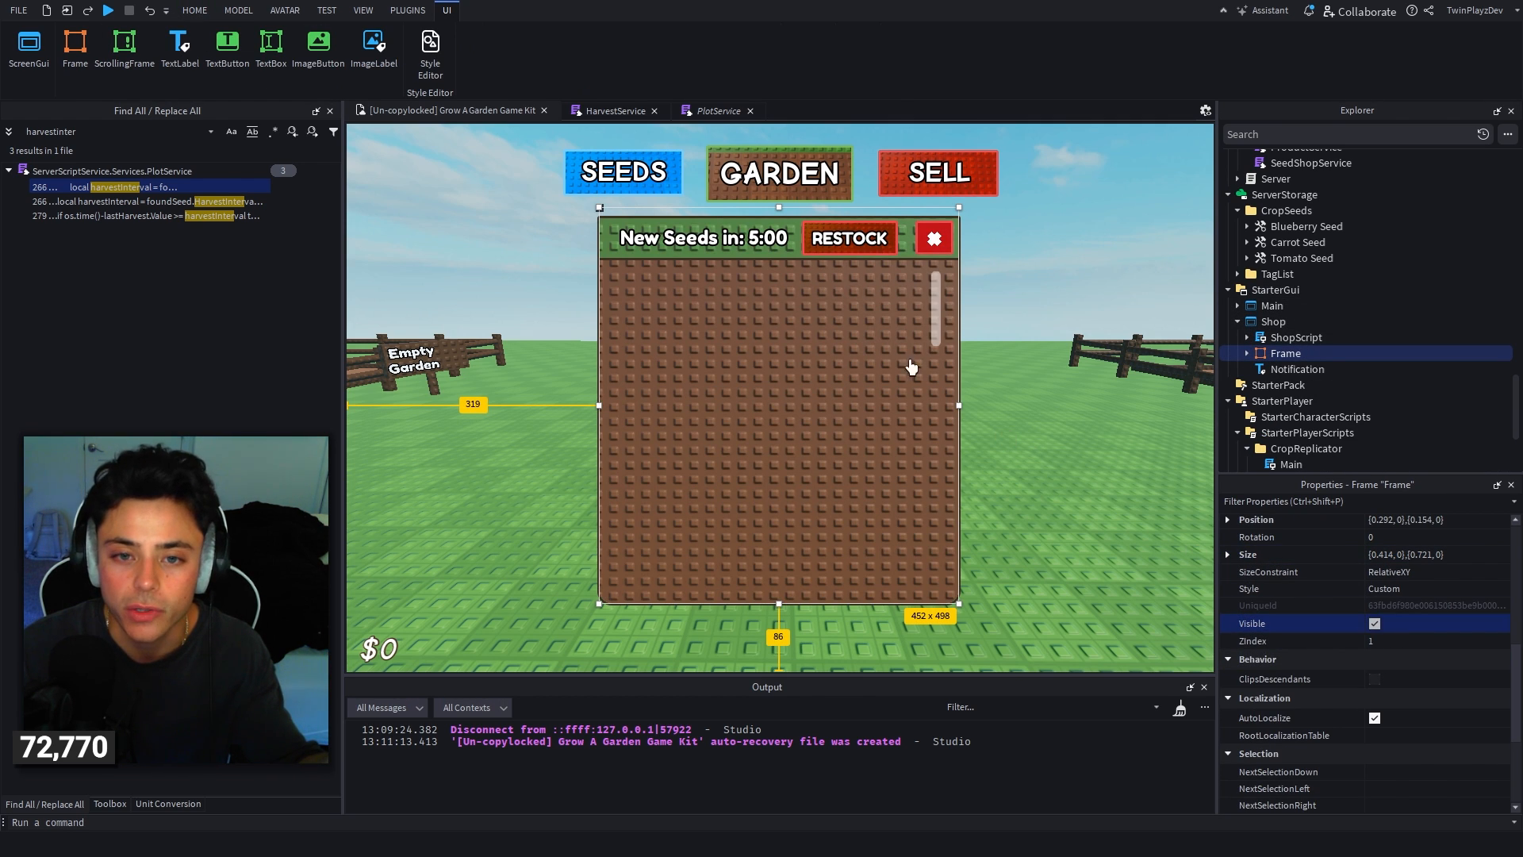
{"action": "left_click", "coordinate": [1375, 624]}
Step: Set the LayoutOrder value of Apple Seed in SeedData to 2
{"action": "scroll", "coordinate": [1310, 405], "scroll_direction": "up", "scroll_amount": 6}
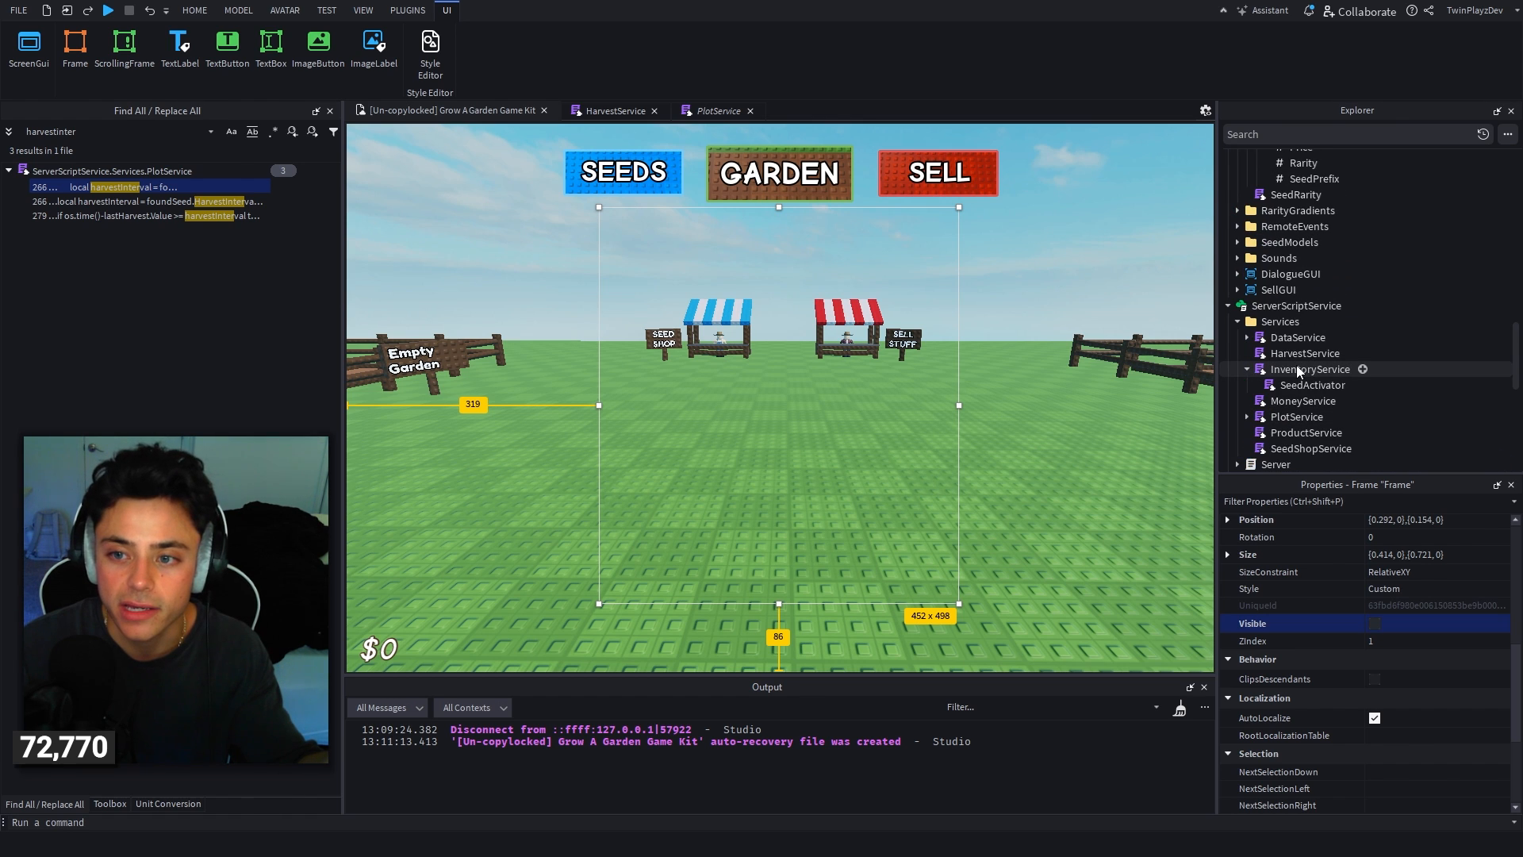
{"action": "left_click", "coordinate": [1295, 384]}
{"action": "scroll", "coordinate": [1293, 376], "scroll_direction": "up", "scroll_amount": 5}
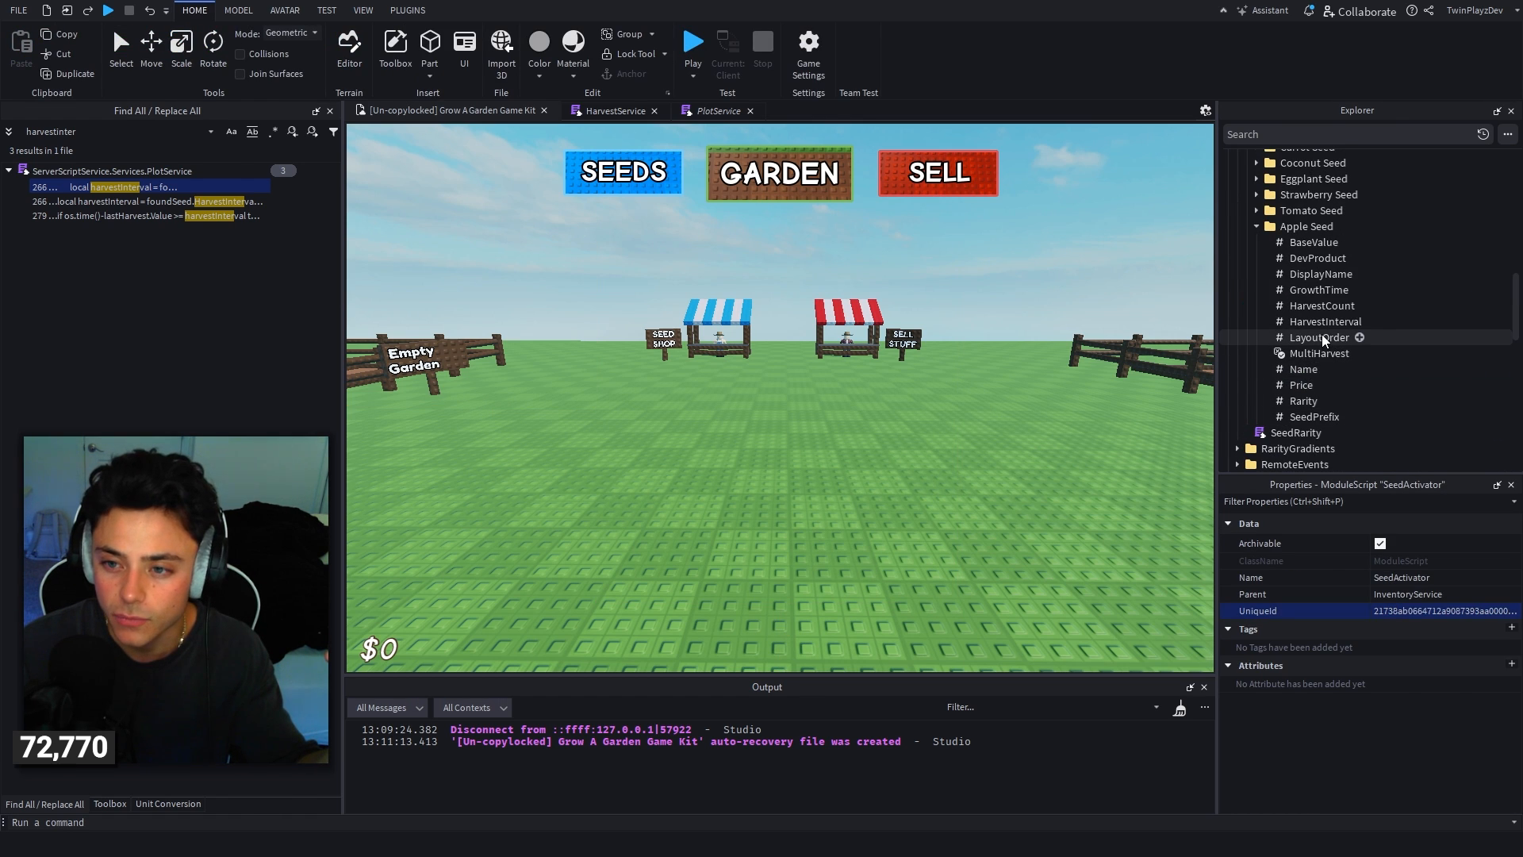
{"action": "left_click", "coordinate": [1317, 336]}
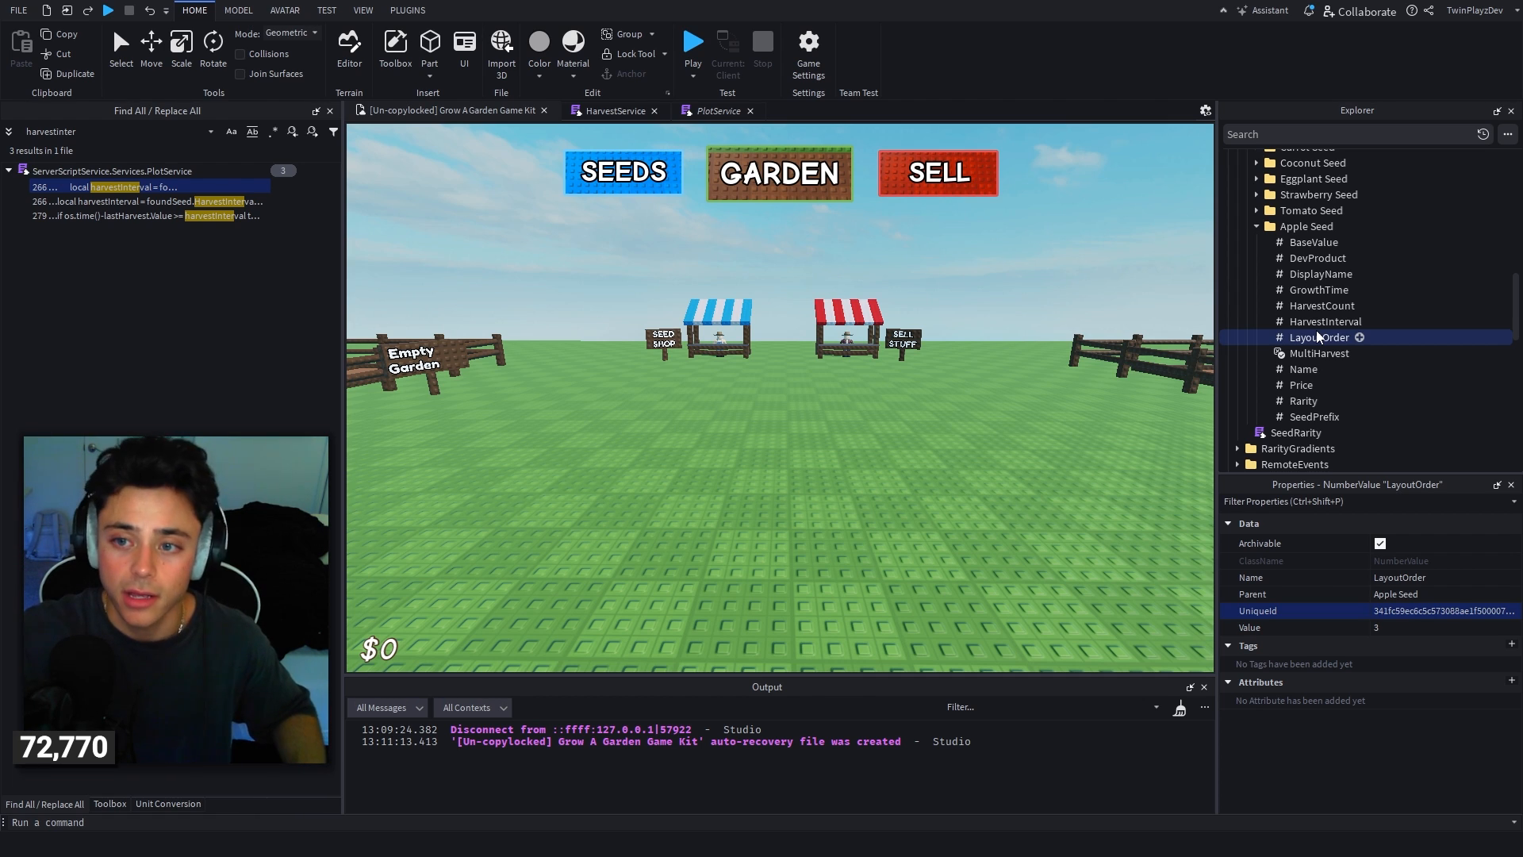
{"action": "scroll", "coordinate": [1268, 306], "scroll_direction": "up", "scroll_amount": 3}
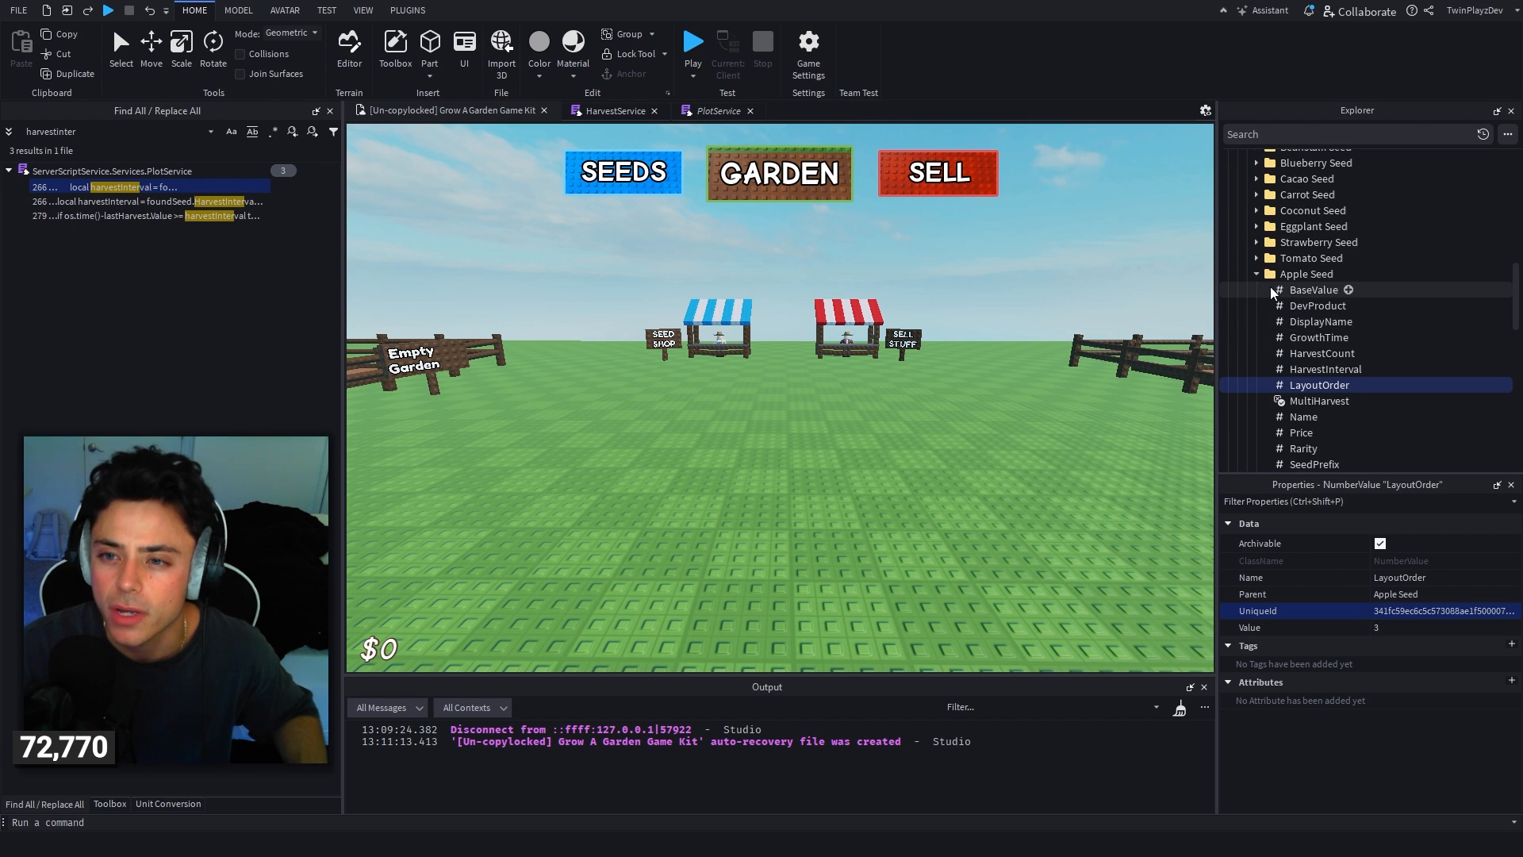
{"action": "left_click", "coordinate": [1387, 627]}
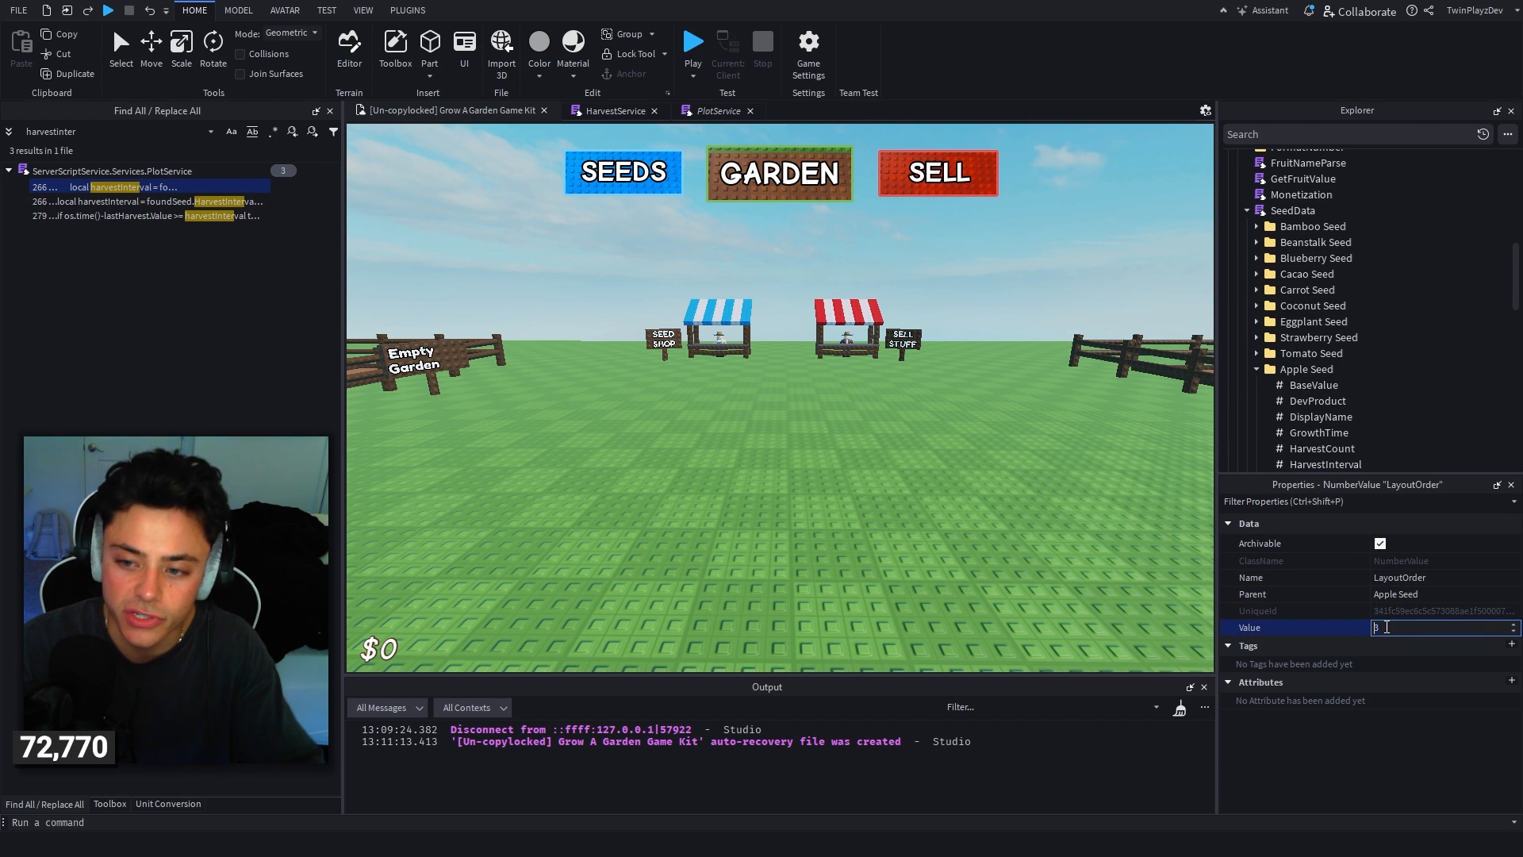
{"action": "type", "text": "2"}
{"action": "key", "text": "Return"}
Step: Check Apple Seed's MultiHarvest setting, and set the value of its Name entry to "Apple"
{"action": "scroll", "coordinate": [1308, 368], "scroll_direction": "down", "scroll_amount": 2}
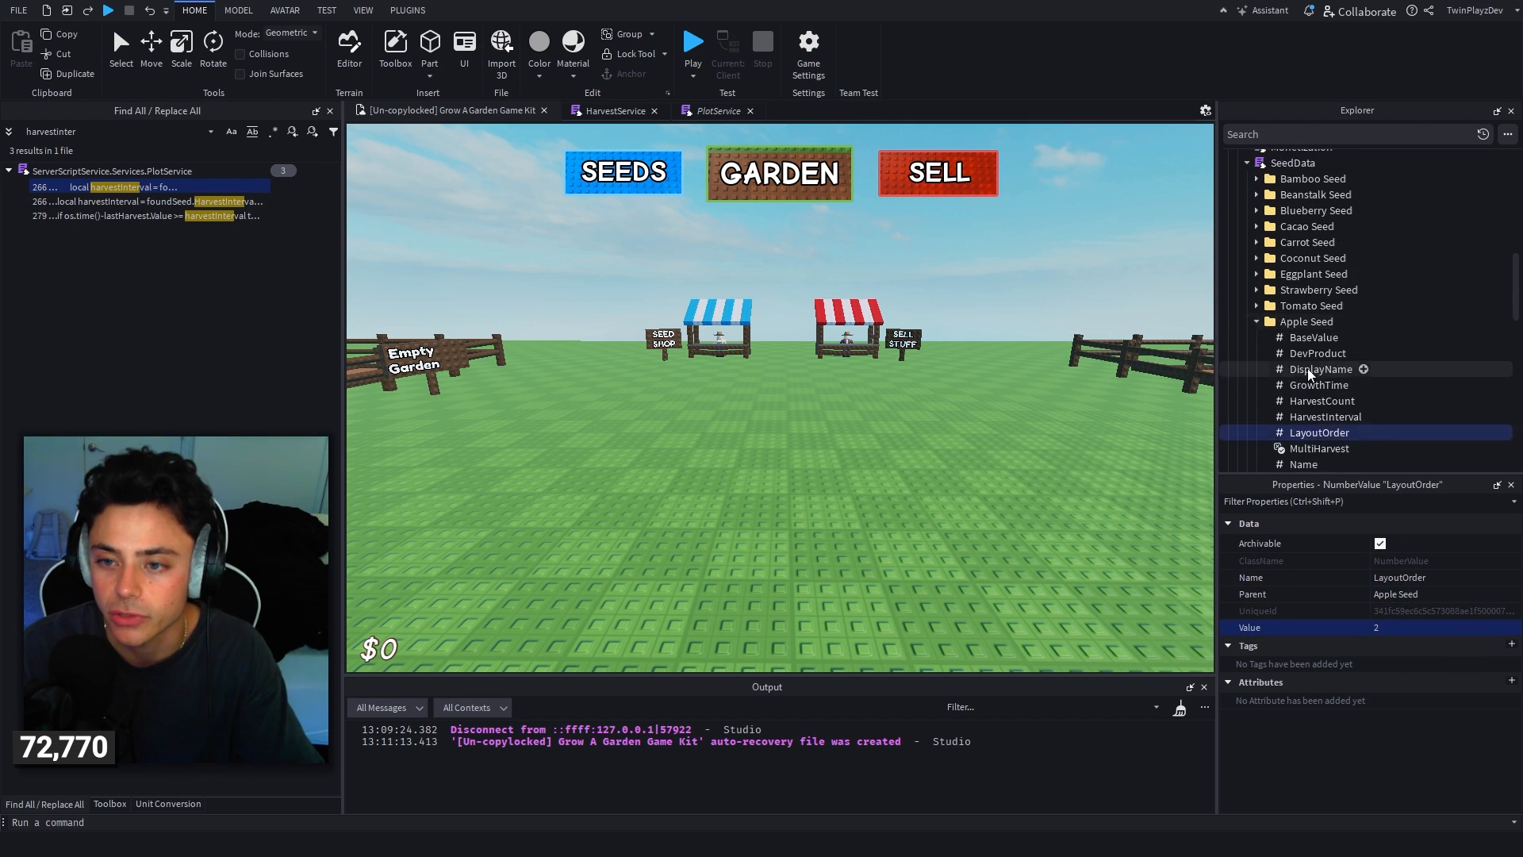
{"action": "left_click", "coordinate": [1301, 407]}
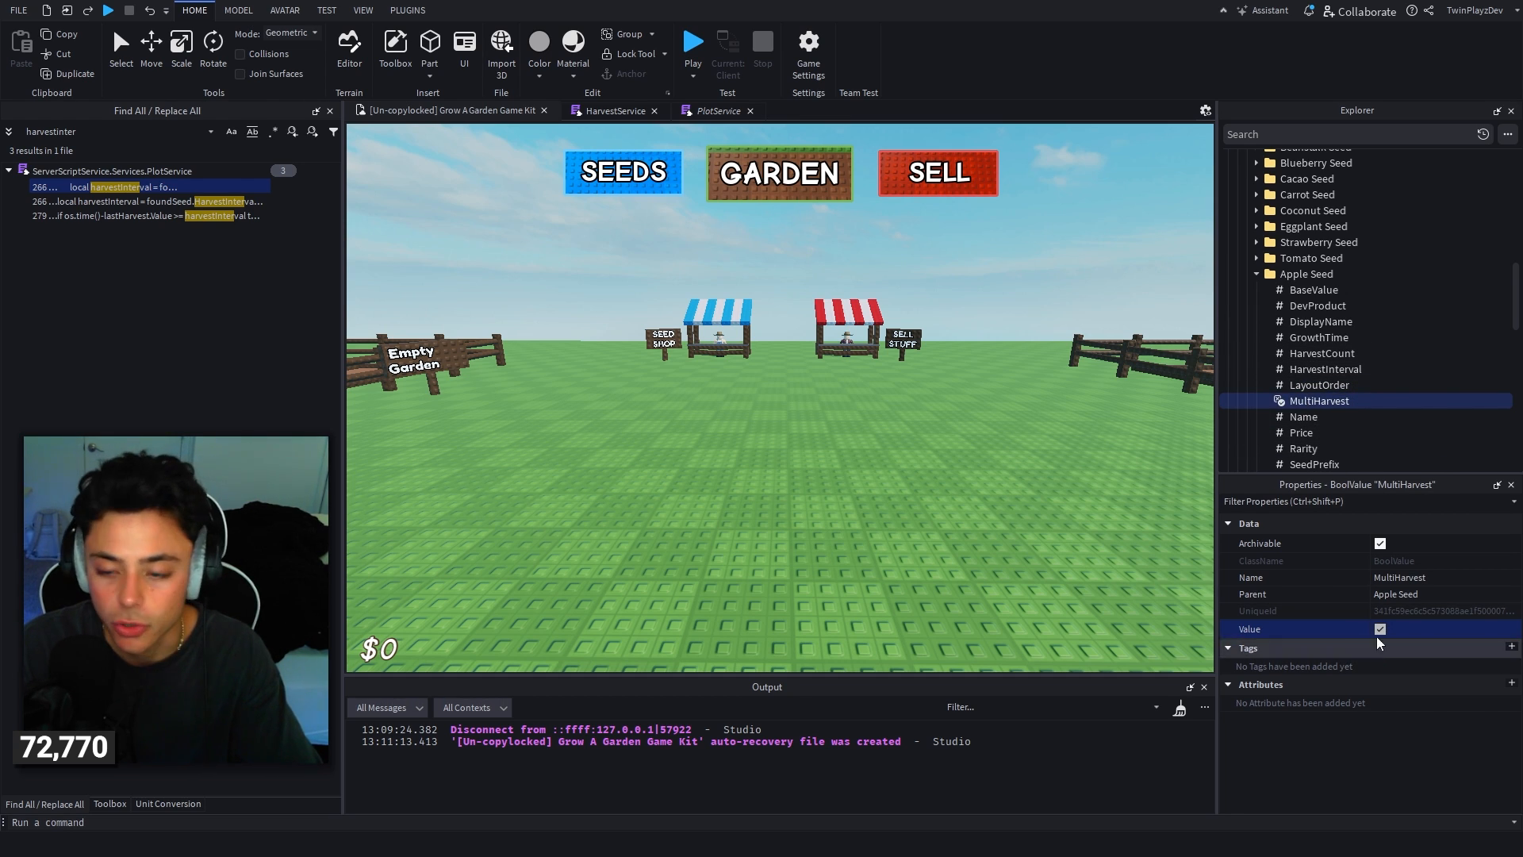
{"action": "scroll", "coordinate": [1345, 382], "scroll_direction": "down", "scroll_amount": 1}
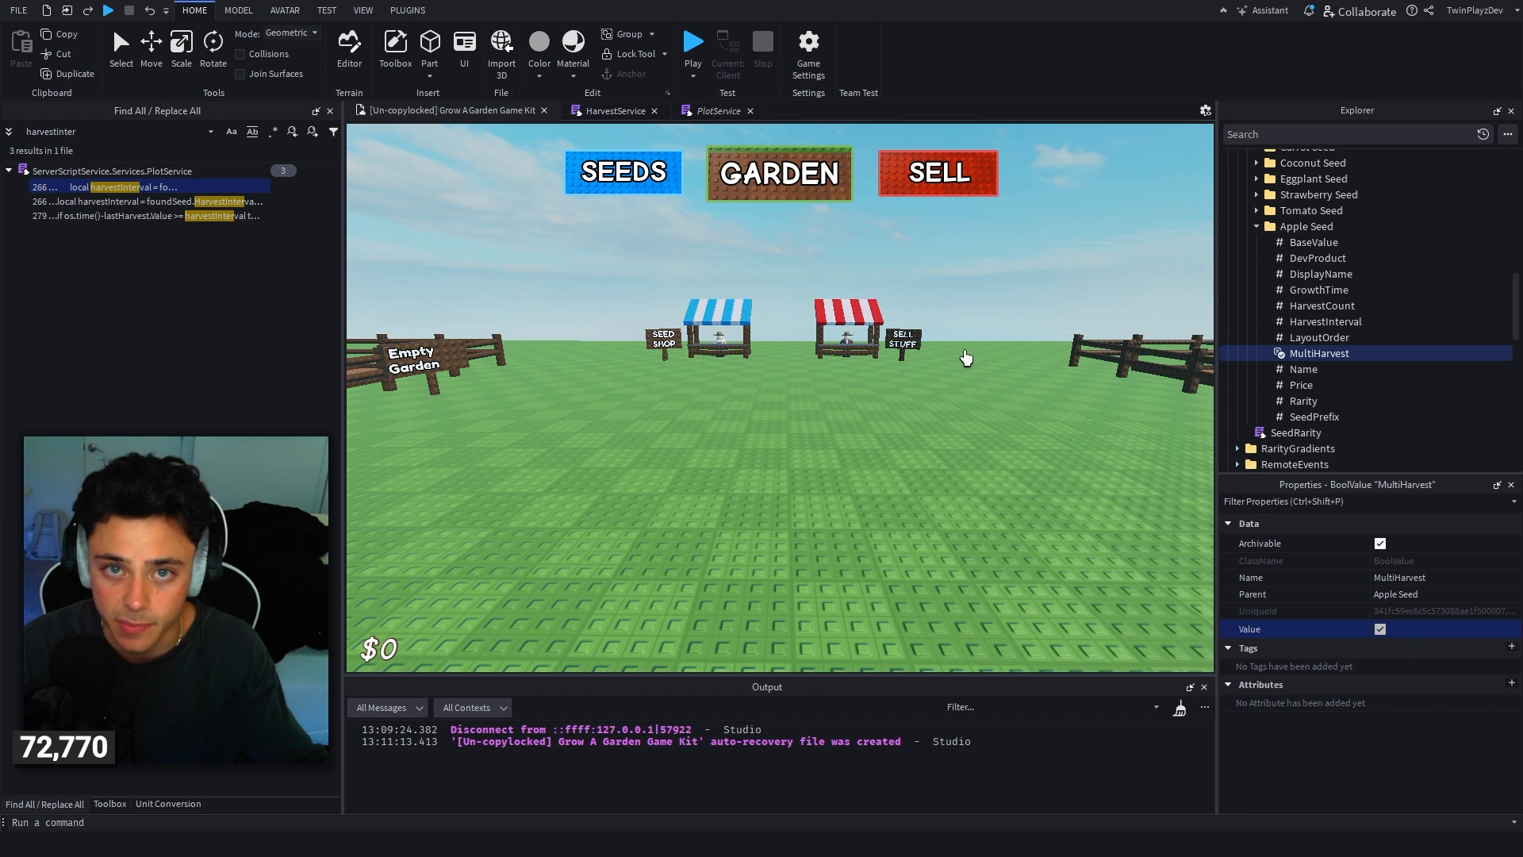
{"action": "left_click", "coordinate": [1305, 369]}
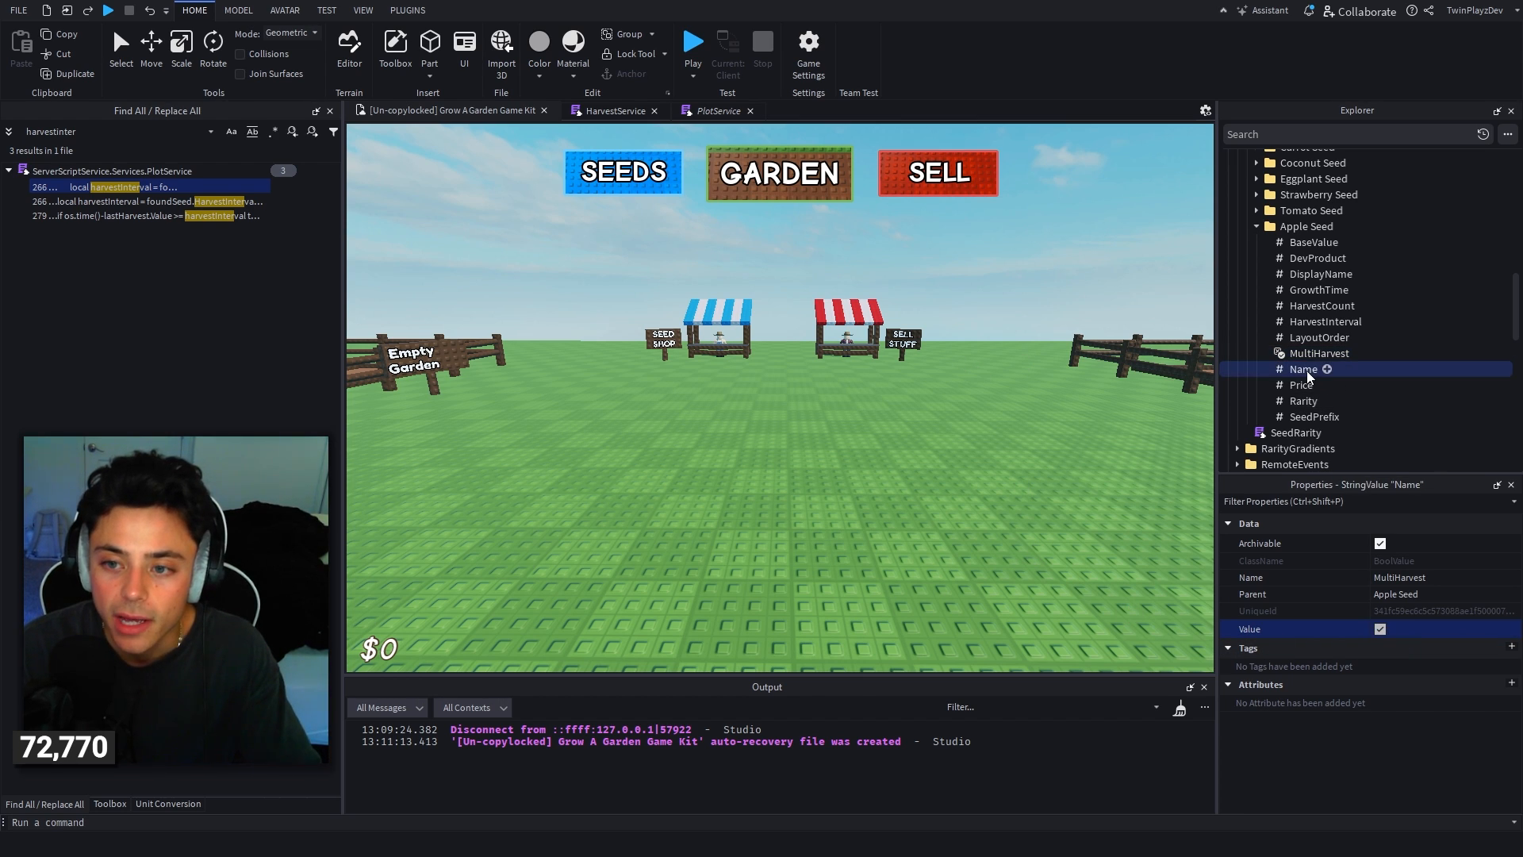
{"action": "type", "text": "Apple"}
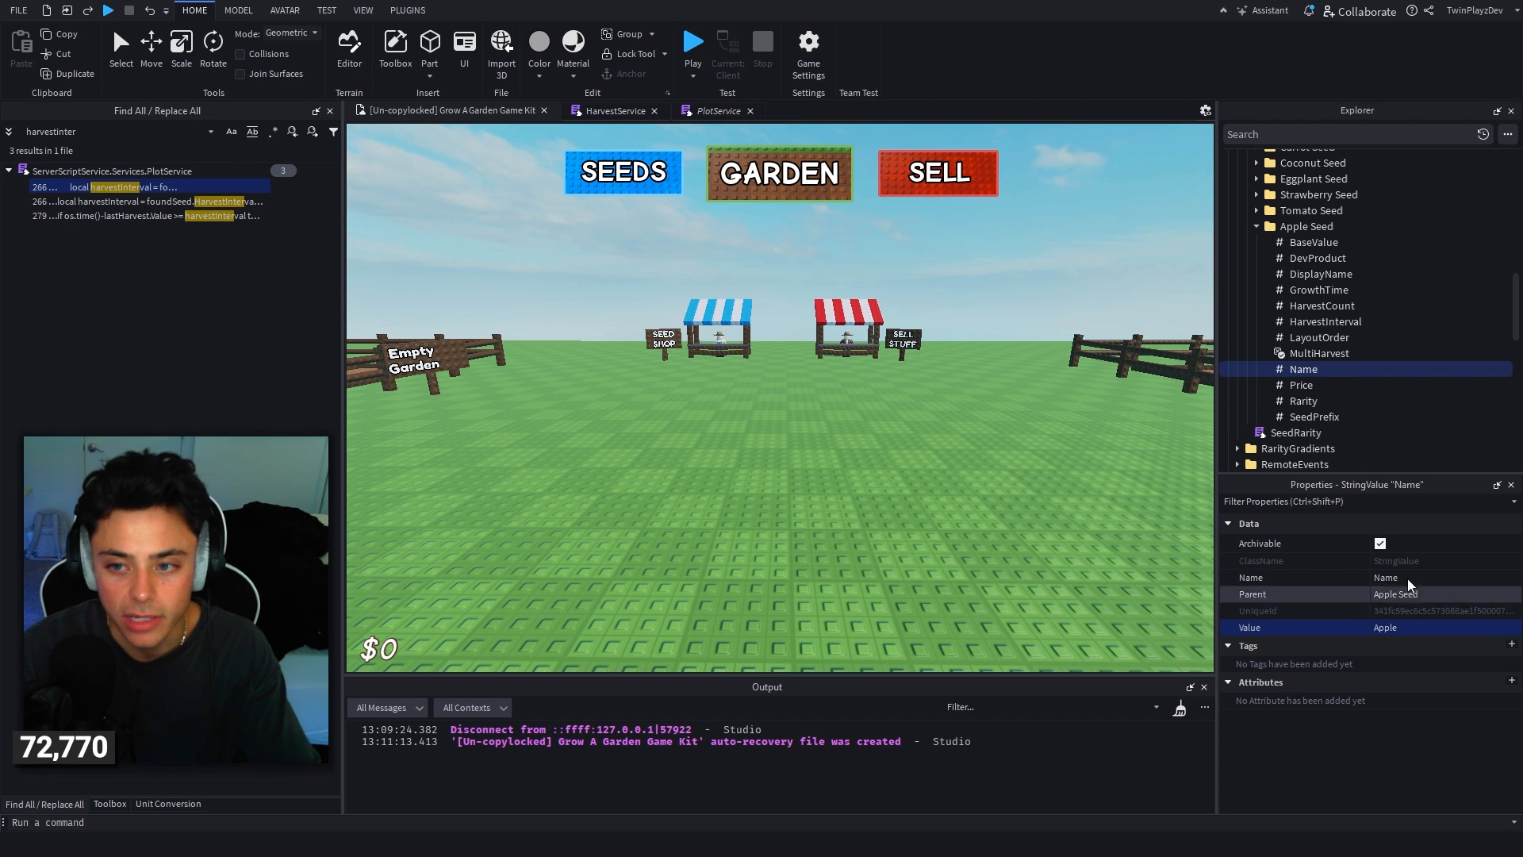
Step: Open Apple Seed's Price value for editing, and inspect its Rarity value
{"action": "left_click", "coordinate": [1302, 386]}
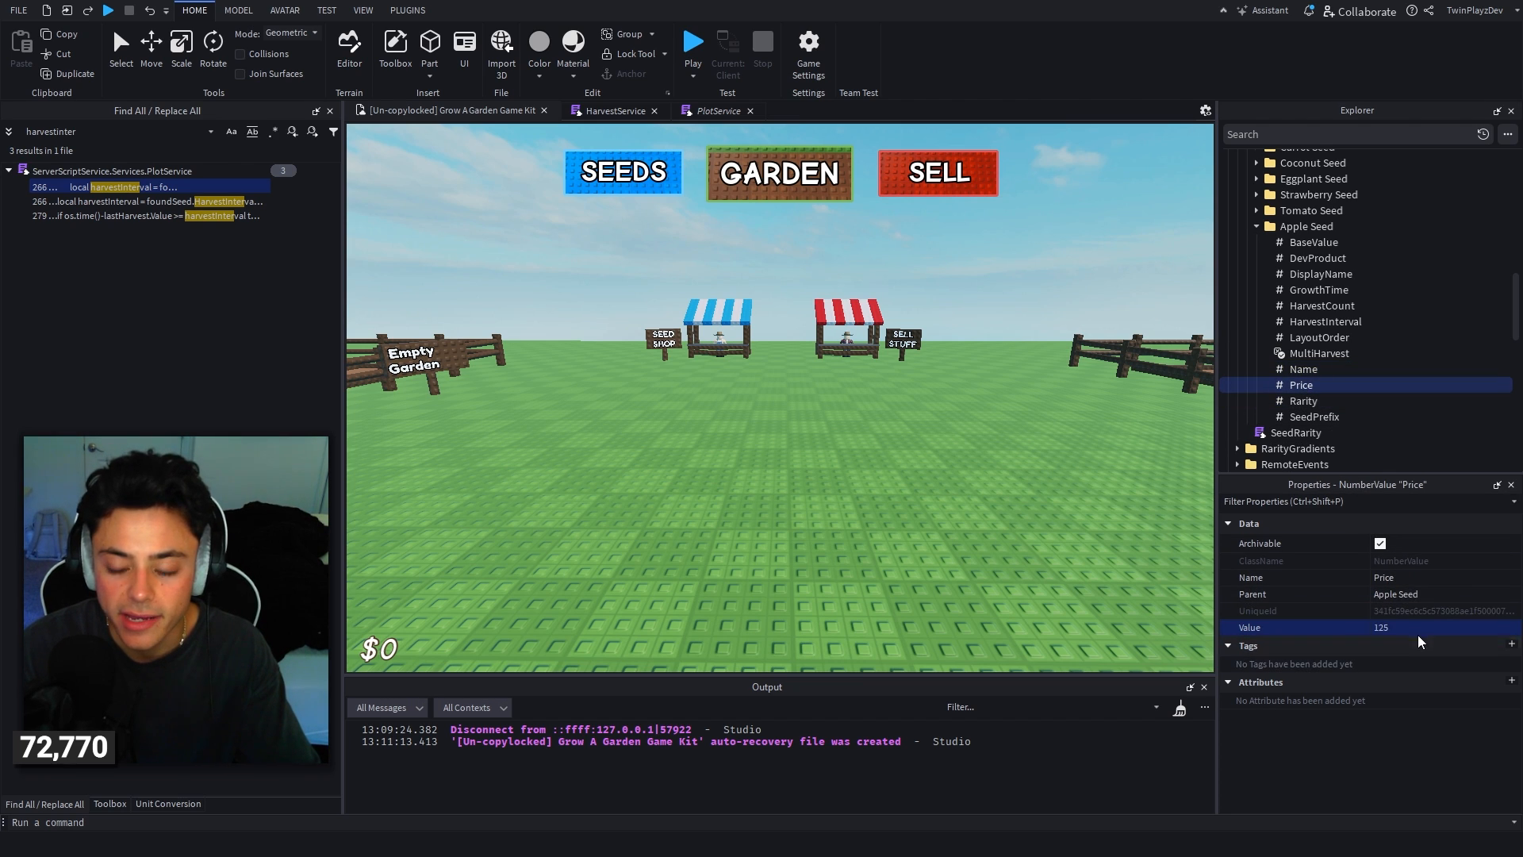
{"action": "left_click", "coordinate": [1415, 627]}
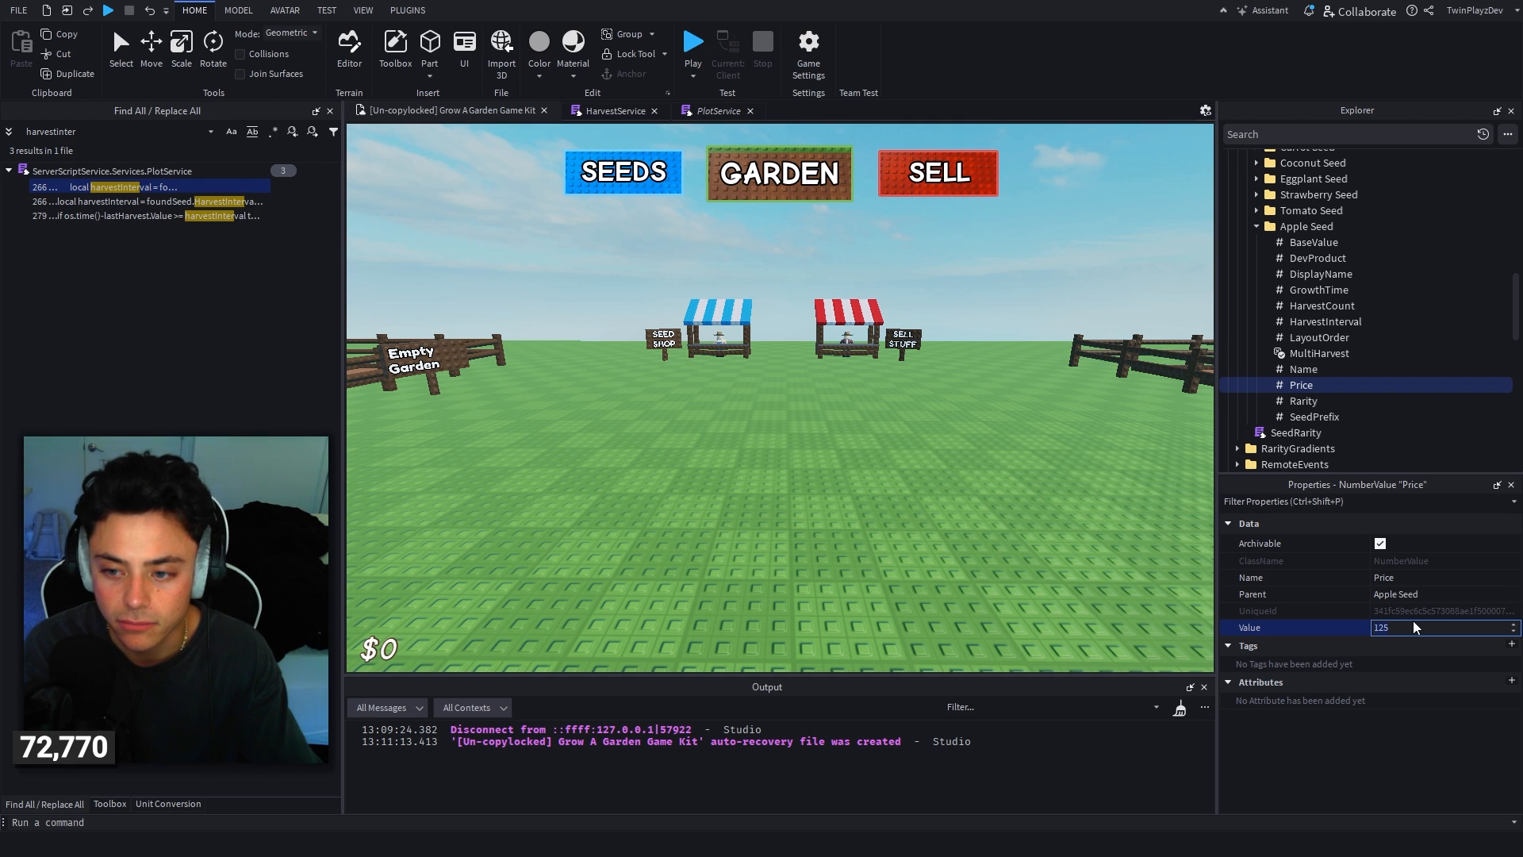
{"action": "left_click", "coordinate": [1293, 403]}
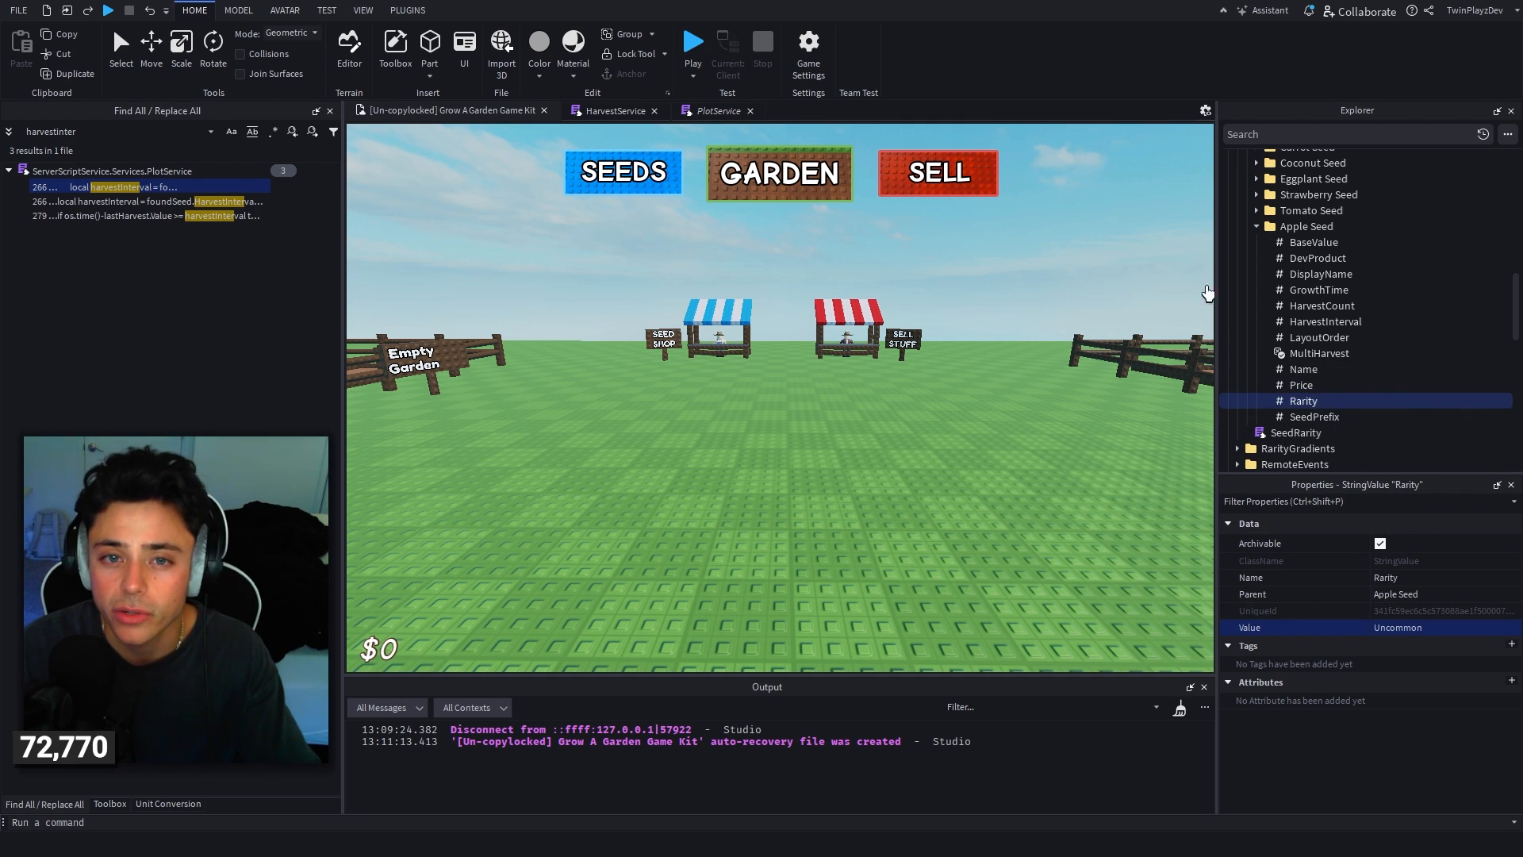
Step: Open the SeedData module script and view its seed order list
{"action": "scroll", "coordinate": [1369, 312], "scroll_direction": "up", "scroll_amount": 5}
{"action": "double_click", "coordinate": [1289, 259]}
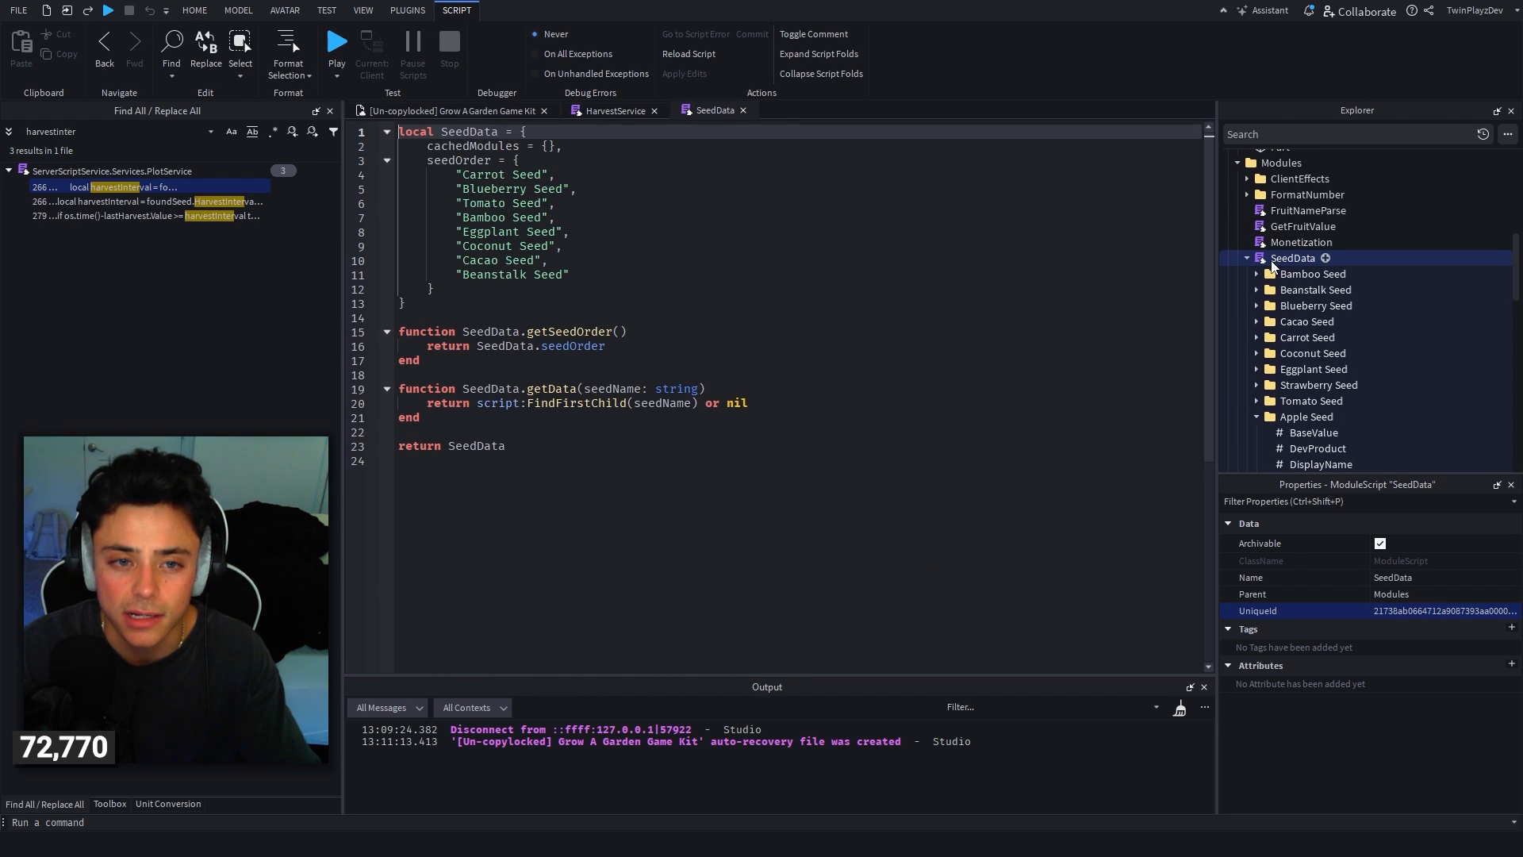
{"action": "scroll", "coordinate": [1309, 317], "scroll_direction": "down", "scroll_amount": 8}
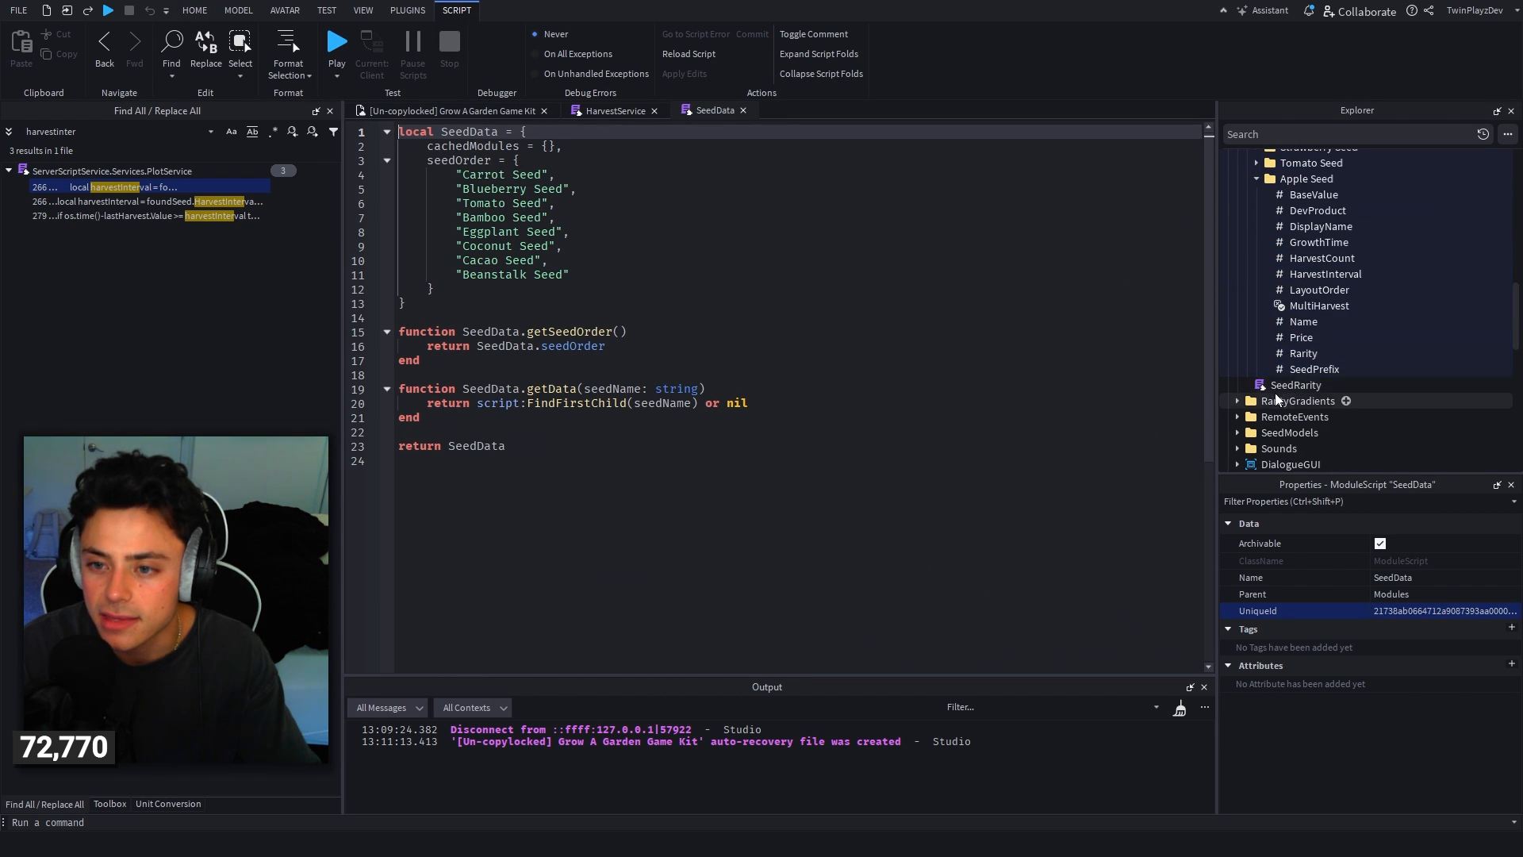
{"action": "scroll", "coordinate": [1303, 347], "scroll_direction": "up", "scroll_amount": 2}
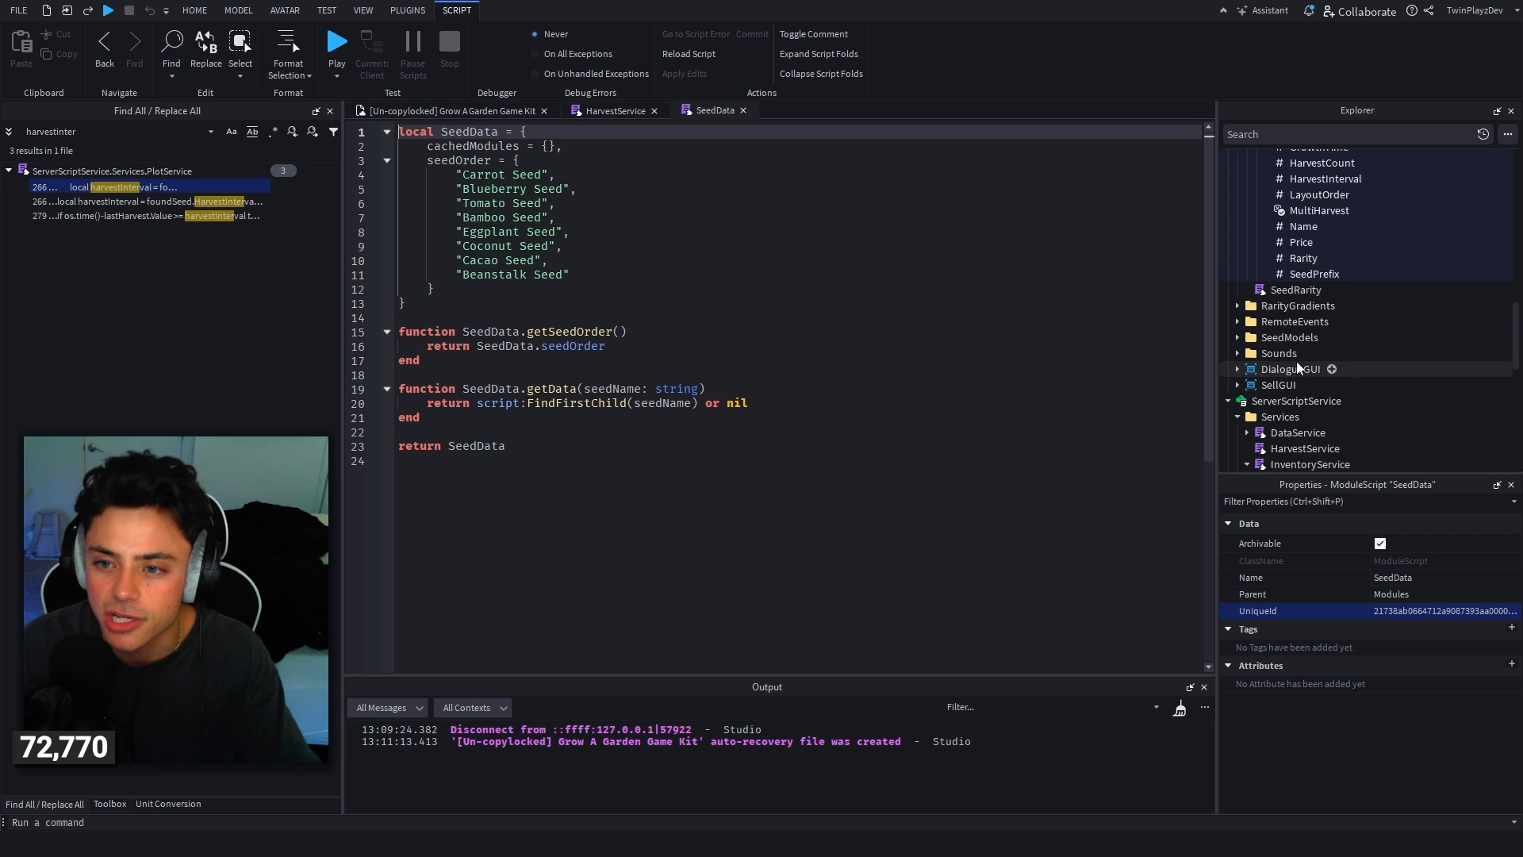
Step: Open the SeedRarity module script and compare its rarity names with the Rarity value of Apple Seed
{"action": "double_click", "coordinate": [1293, 290]}
{"action": "scroll", "coordinate": [1303, 363], "scroll_direction": "up", "scroll_amount": 5}
{"action": "scroll", "coordinate": [1306, 368], "scroll_direction": "down", "scroll_amount": 2}
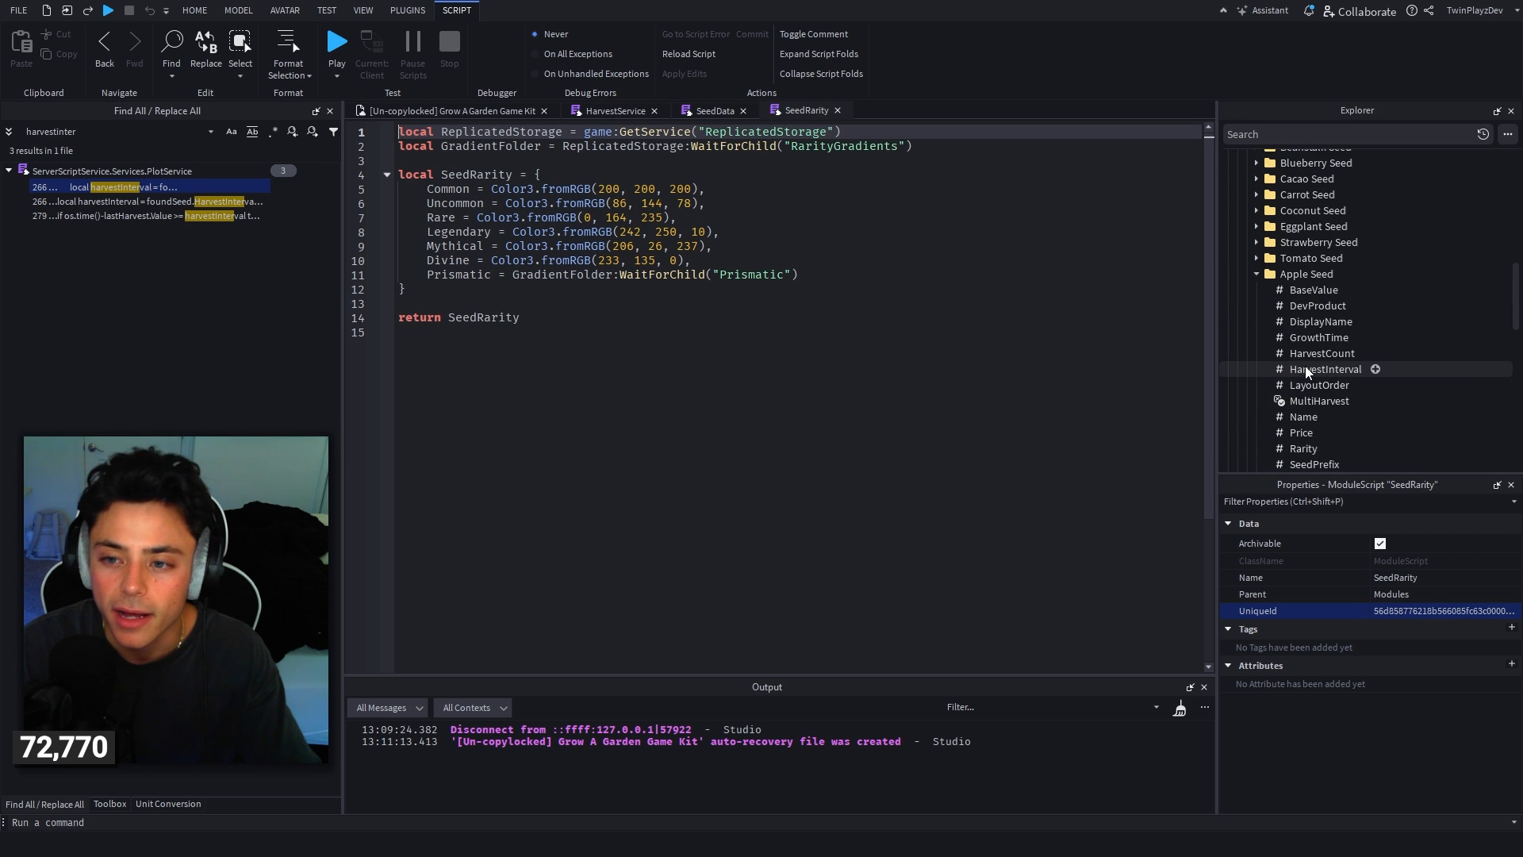
{"action": "left_click", "coordinate": [1302, 402]}
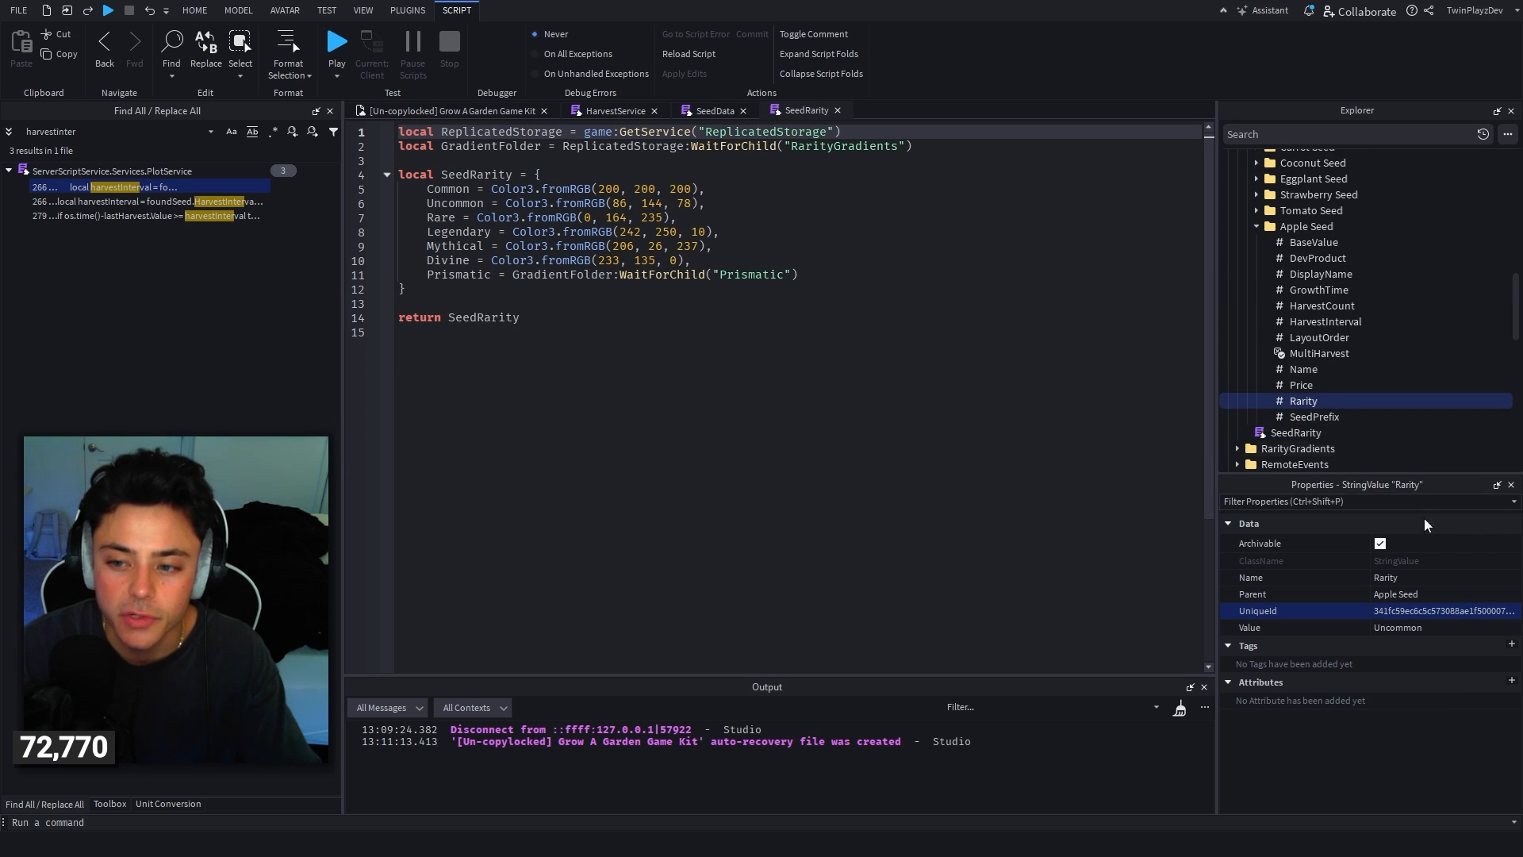
{"action": "left_click_drag", "start_coordinate": [399, 188], "coordinate": [835, 279]}
{"action": "left_click", "coordinate": [836, 279]}
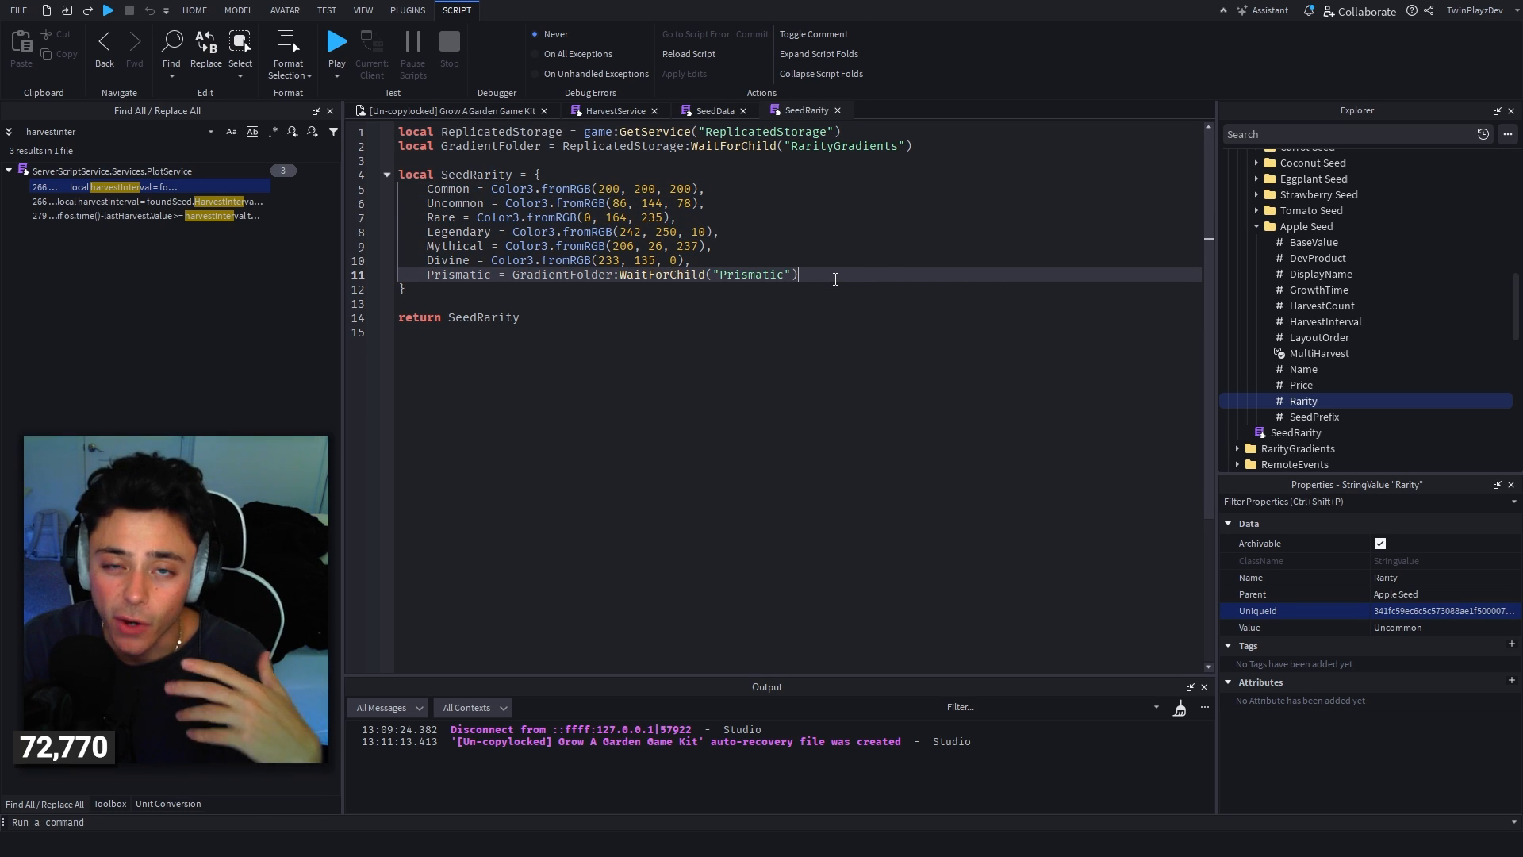
Step: Search all scripts for "Common" and open the SeedShopService match at the STOCK_RANGE table in GenerateStock
{"action": "left_click", "coordinate": [139, 132]}
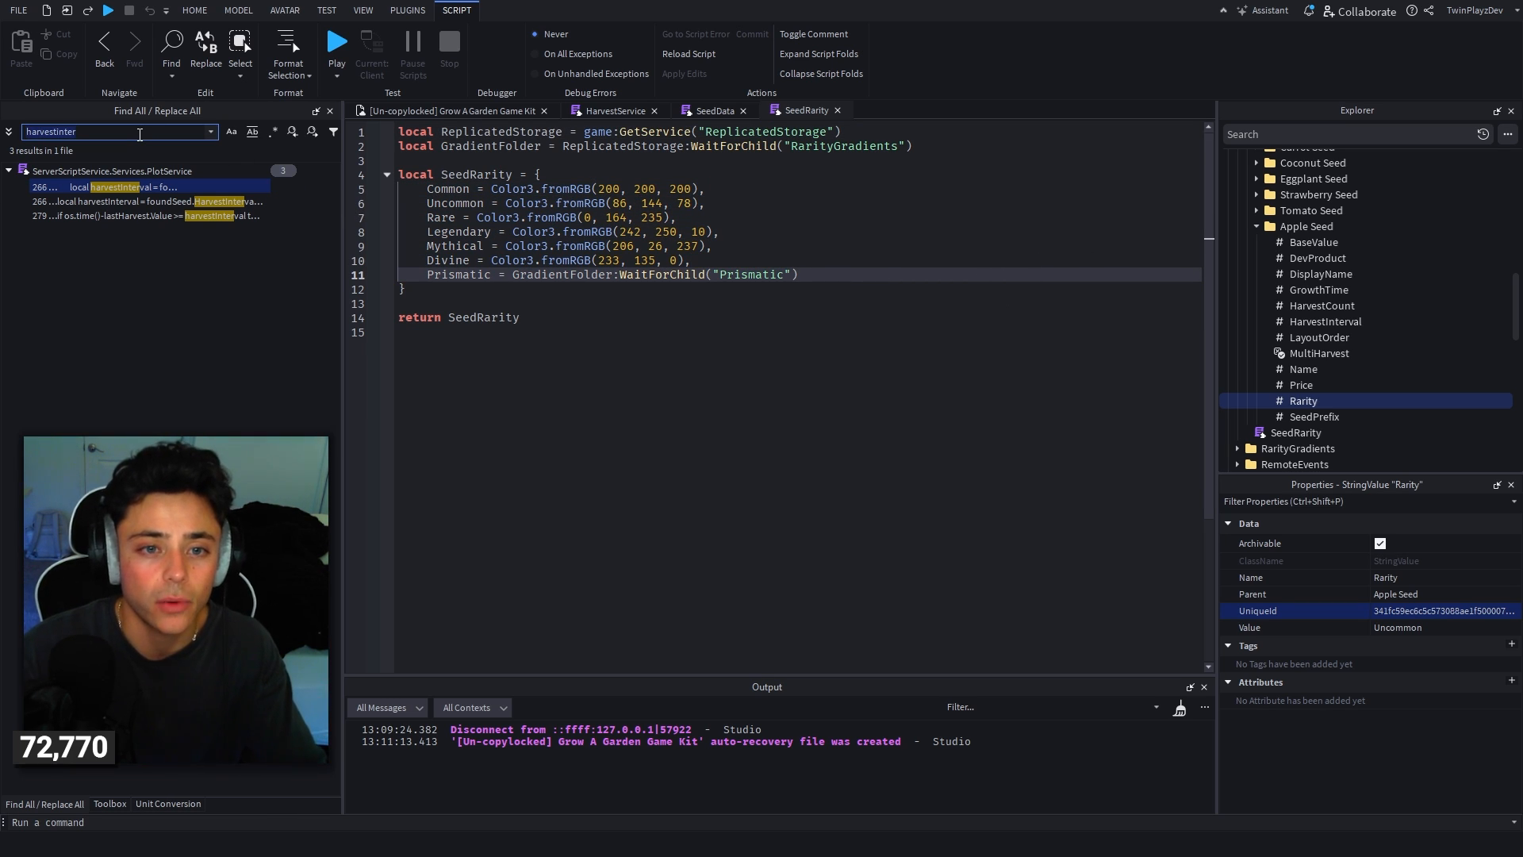
{"action": "type", "text": "Clommon"}
{"action": "key", "text": "Return"}
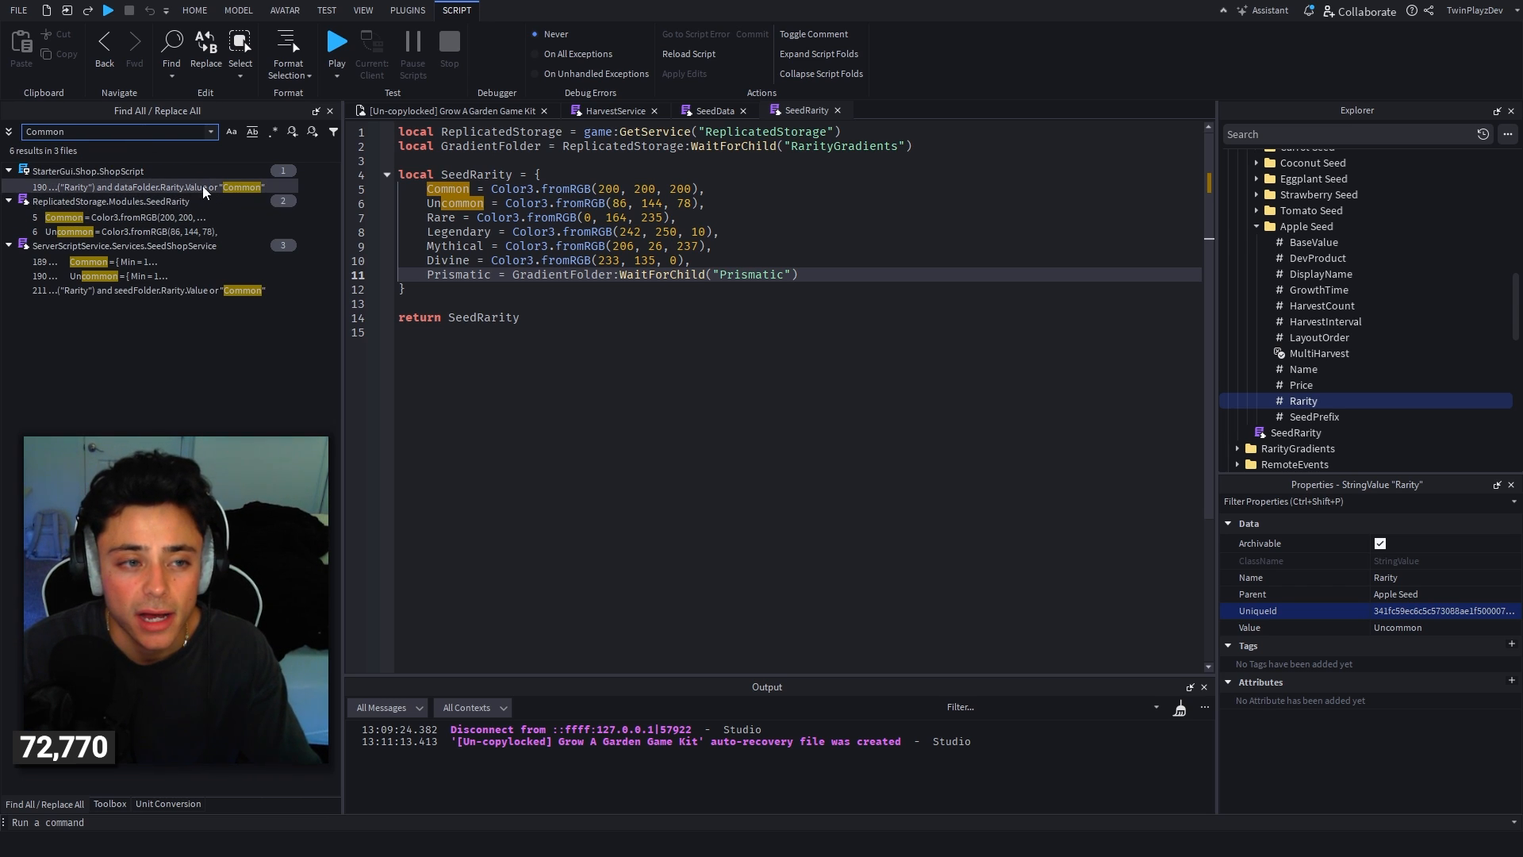
{"action": "left_click", "coordinate": [148, 262]}
{"action": "left_click", "coordinate": [559, 452]}
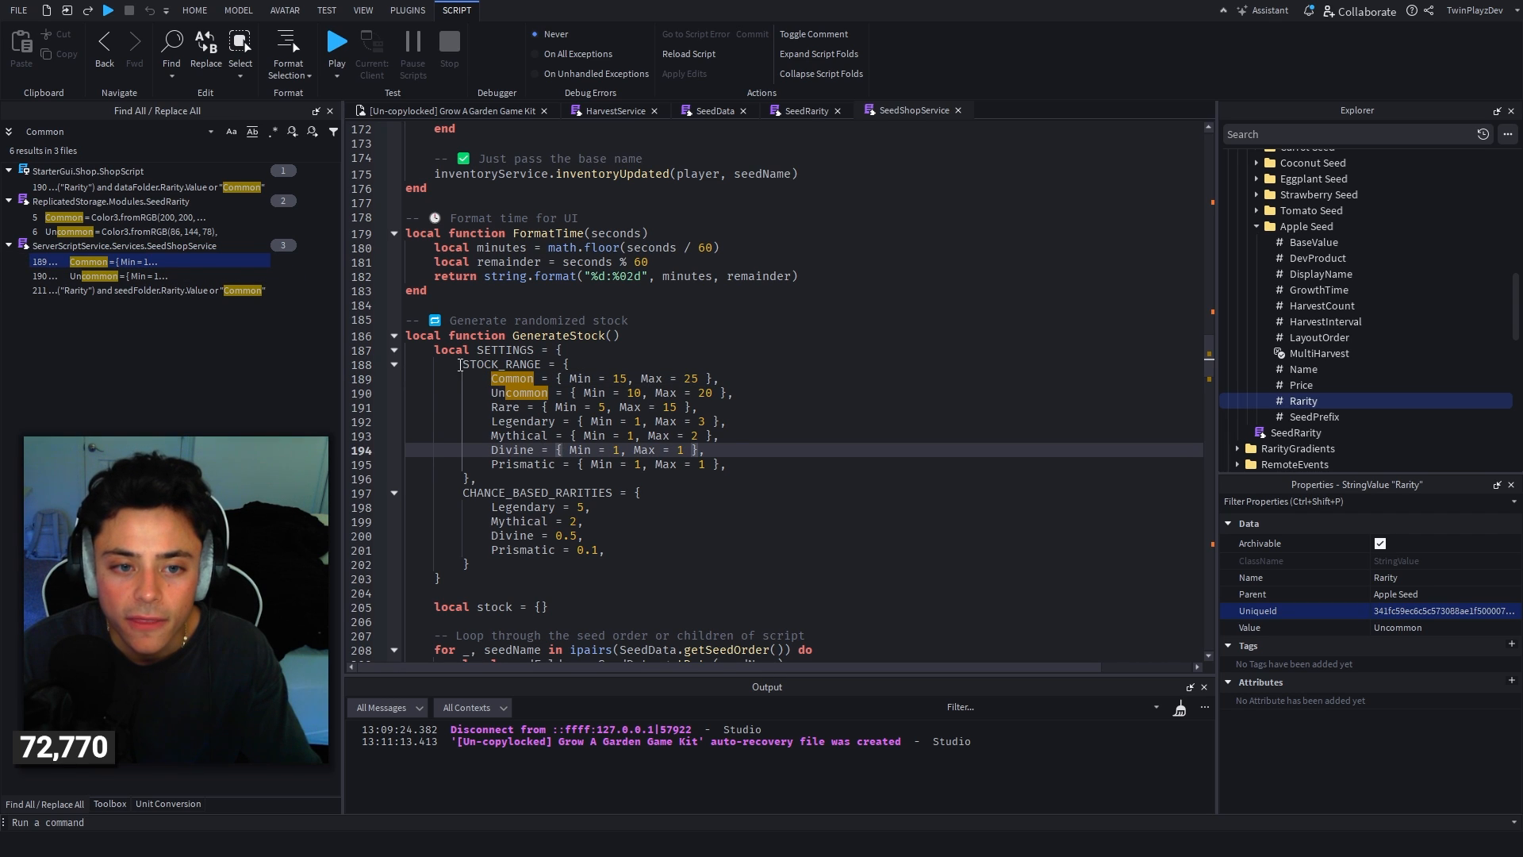
{"action": "left_click_drag", "start_coordinate": [463, 364], "coordinate": [691, 476]}
{"action": "left_click", "coordinate": [655, 450]}
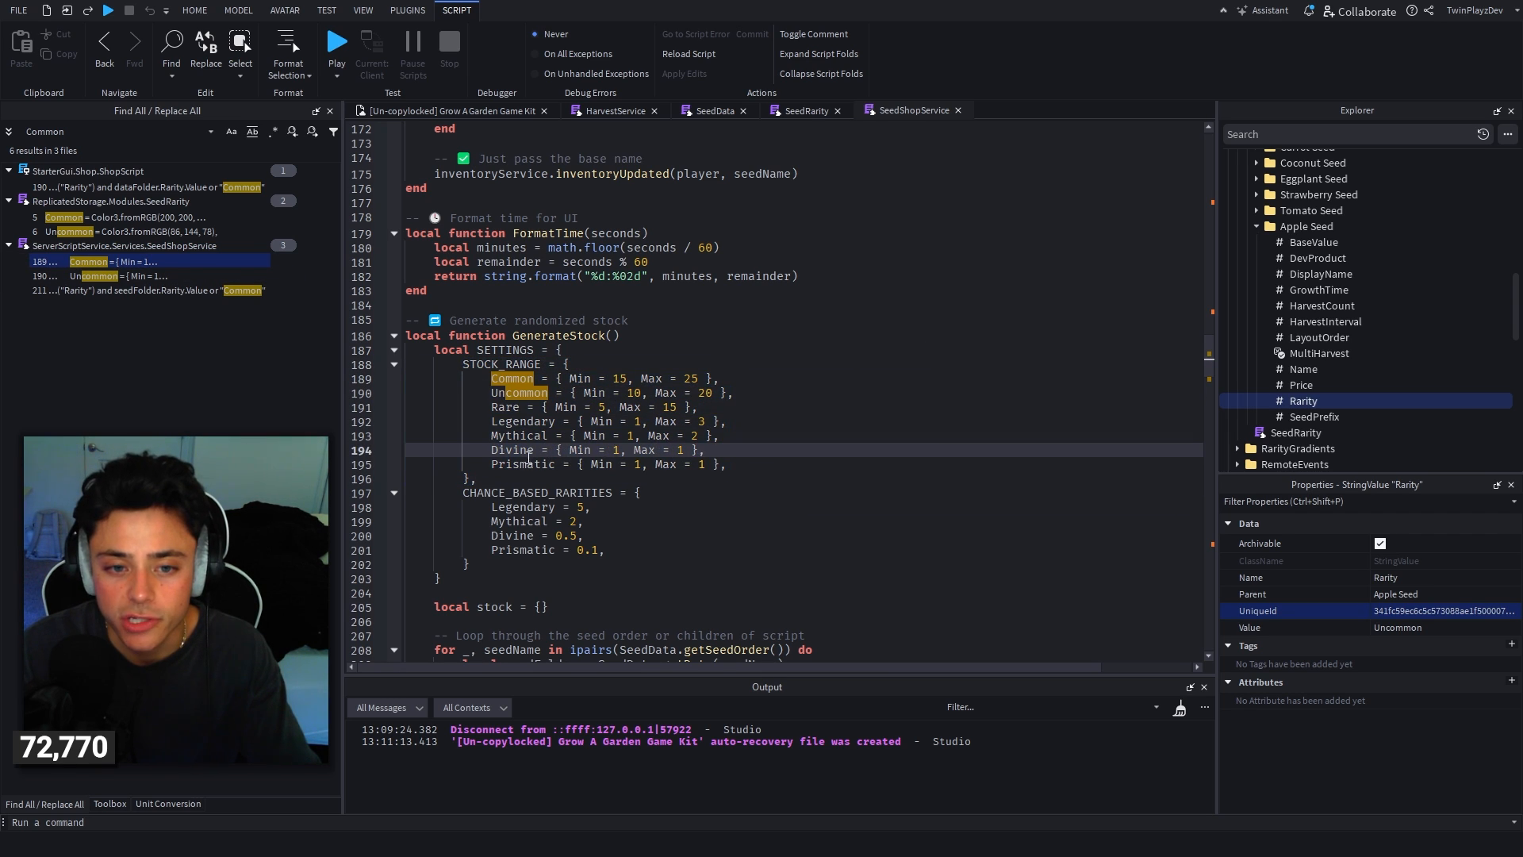
Step: Go through the rarity entries of STOCK_RANGE from Prismatic up to Common and Uncommon
{"action": "left_click", "coordinate": [522, 463]}
{"action": "left_click", "coordinate": [514, 450]}
{"action": "left_click", "coordinate": [514, 435]}
{"action": "left_click", "coordinate": [514, 422]}
{"action": "left_click", "coordinate": [509, 407]}
{"action": "left_click", "coordinate": [504, 395]}
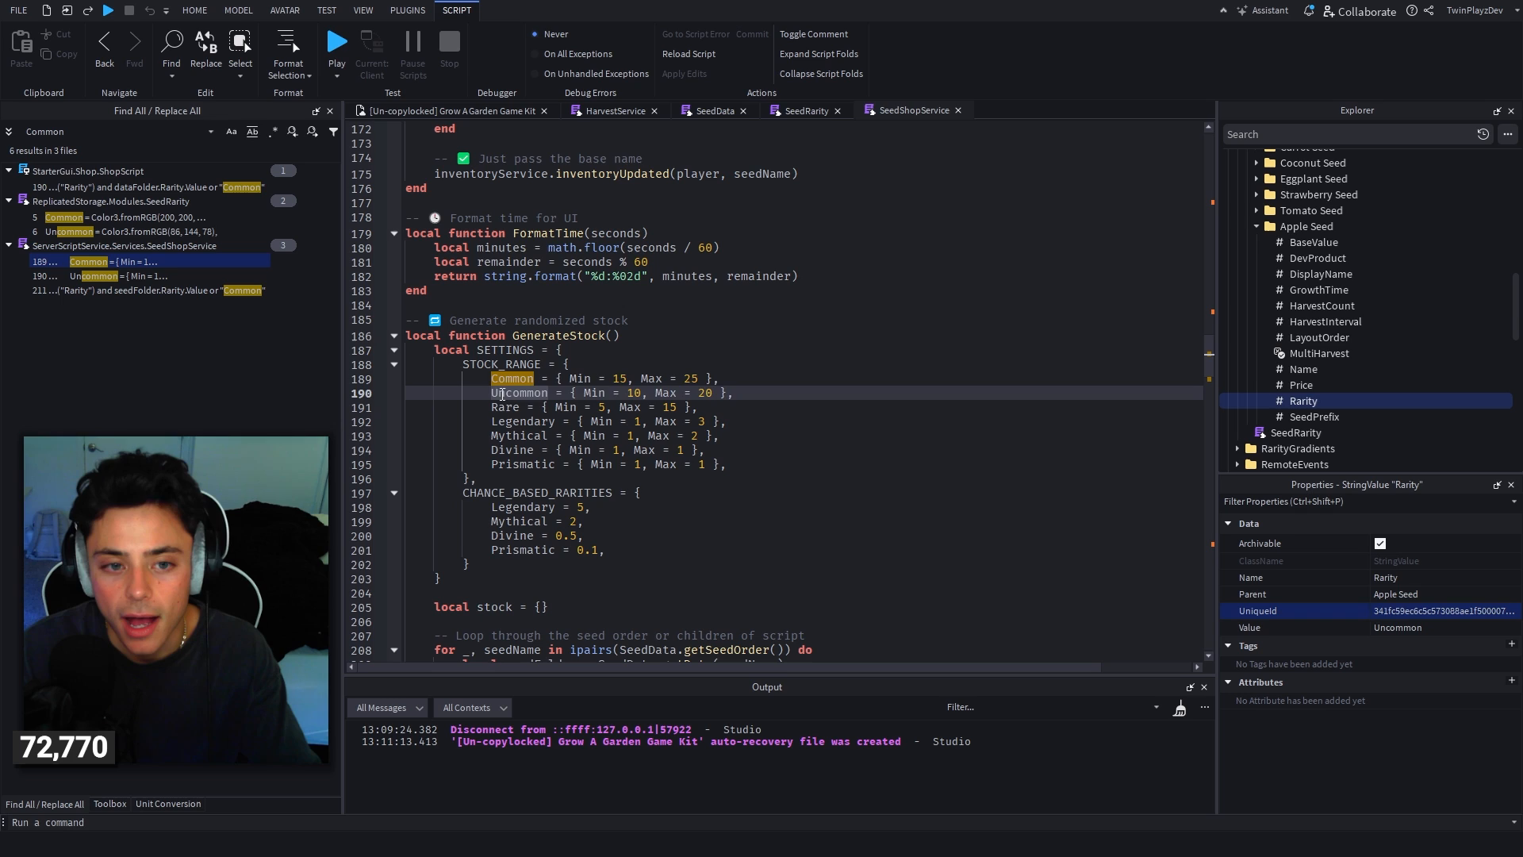
{"action": "double_click", "coordinate": [501, 381]}
{"action": "double_click", "coordinate": [501, 394]}
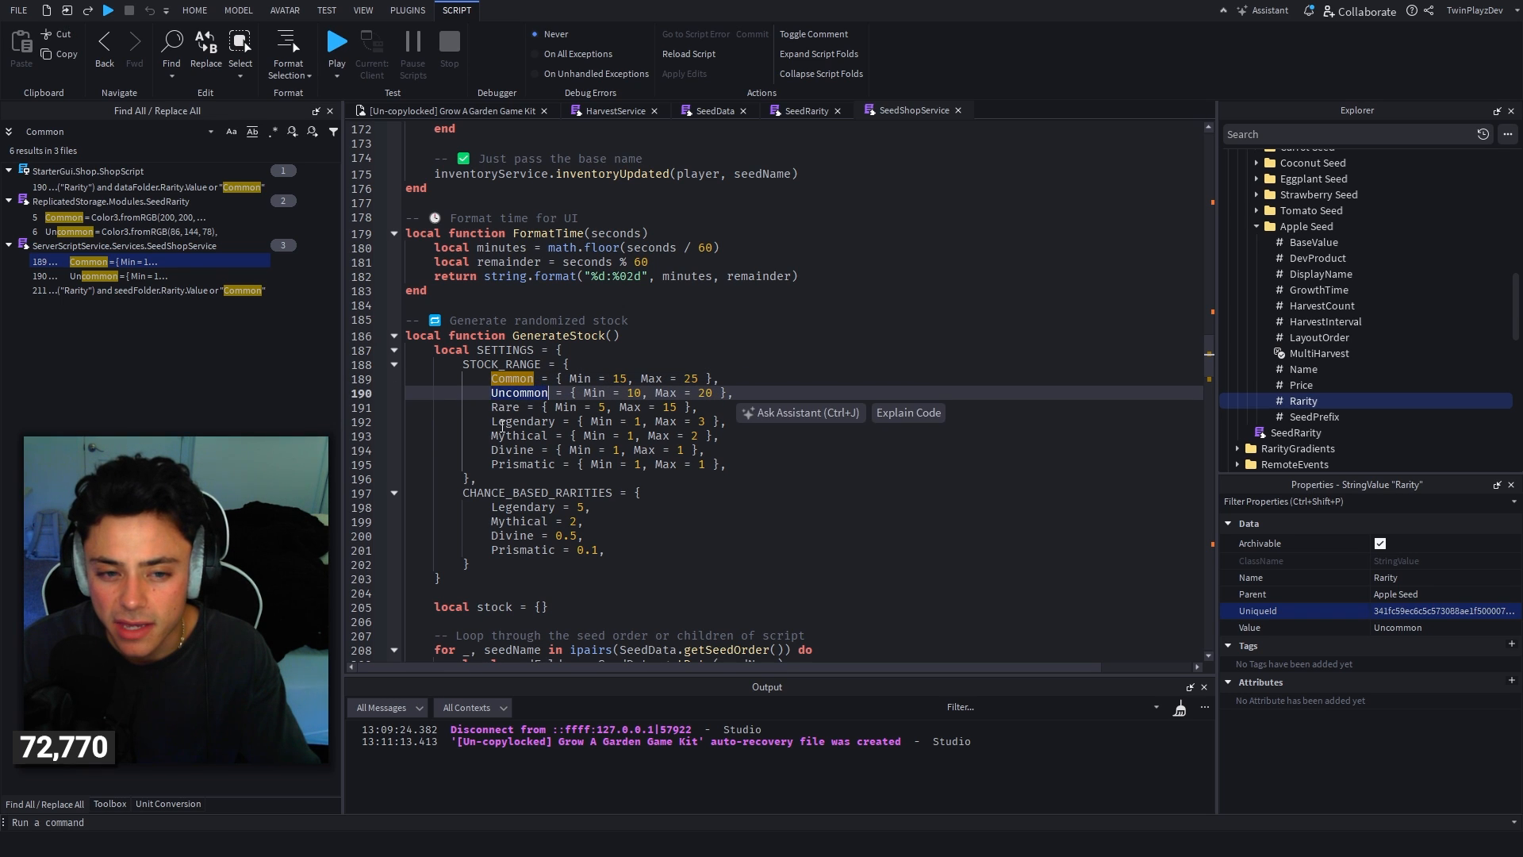
Step: Examine the CHANCE_BASED_RARITIES table for Legendary, Mythical, Divine and Prismatic
{"action": "triple_click", "coordinate": [502, 425]}
{"action": "left_click", "coordinate": [506, 507]}
{"action": "left_click", "coordinate": [506, 522]}
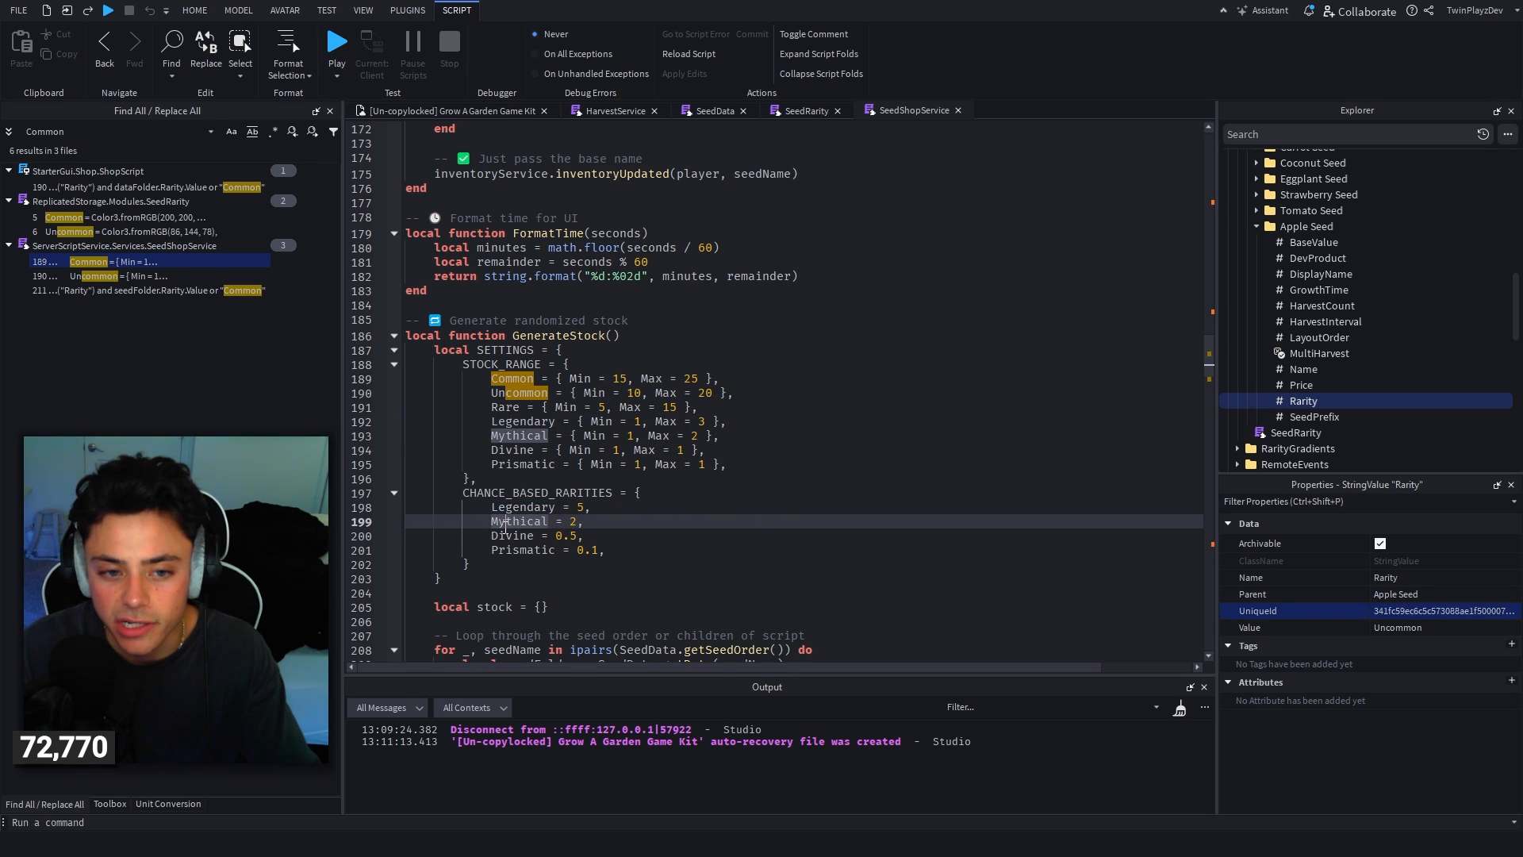
{"action": "left_click", "coordinate": [507, 536]}
{"action": "double_click", "coordinate": [507, 551]}
{"action": "left_click_drag", "start_coordinate": [446, 494], "coordinate": [653, 490]}
Step: Examine the minimum and maximum stock amounts in STOCK_RANGE, focusing on the Common entry
{"action": "left_click", "coordinate": [635, 421]}
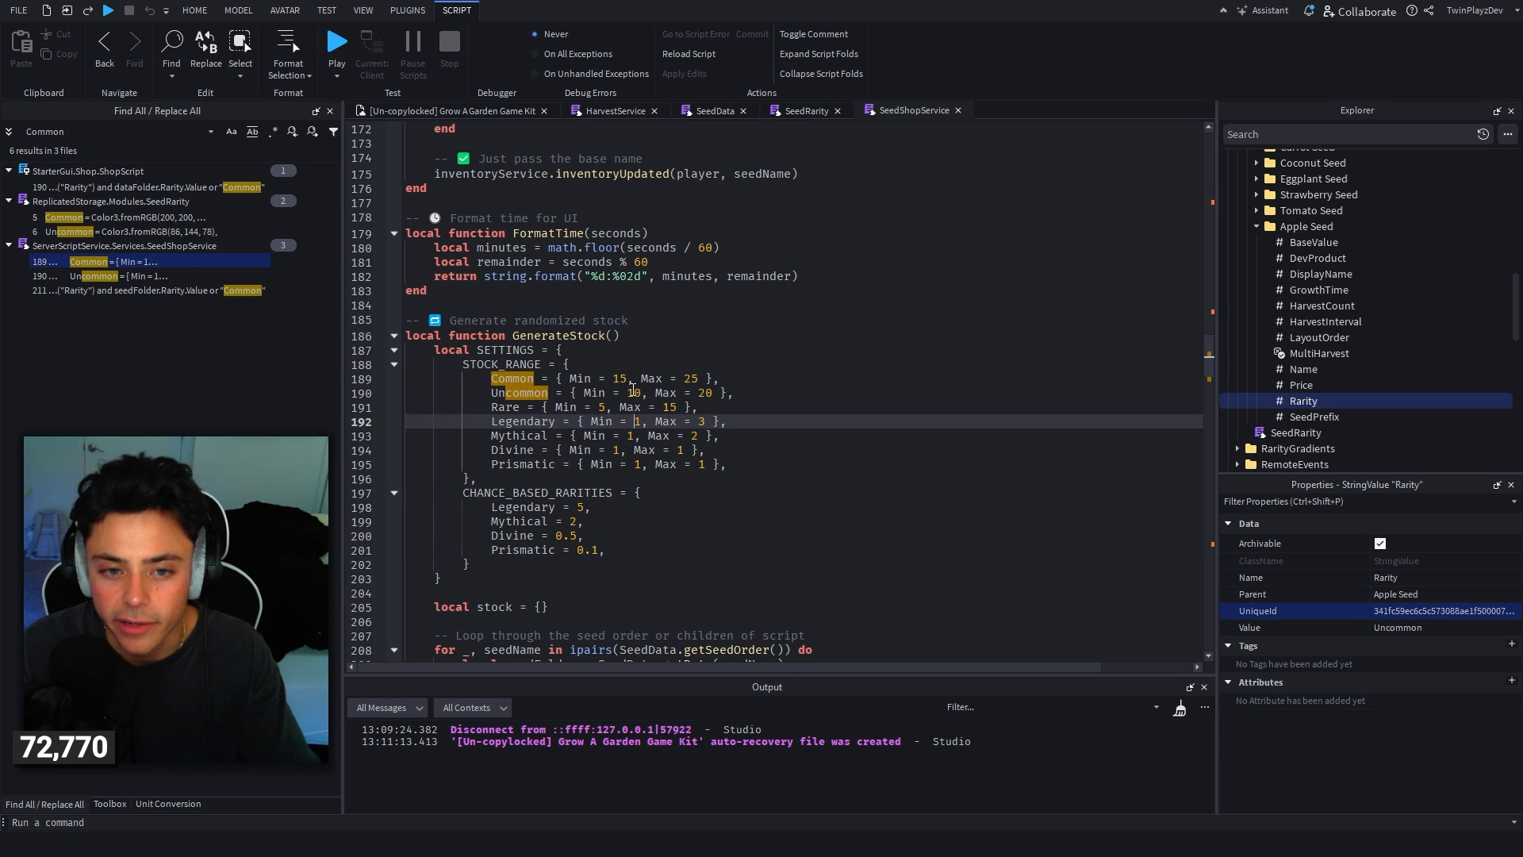
{"action": "left_click", "coordinate": [612, 377]}
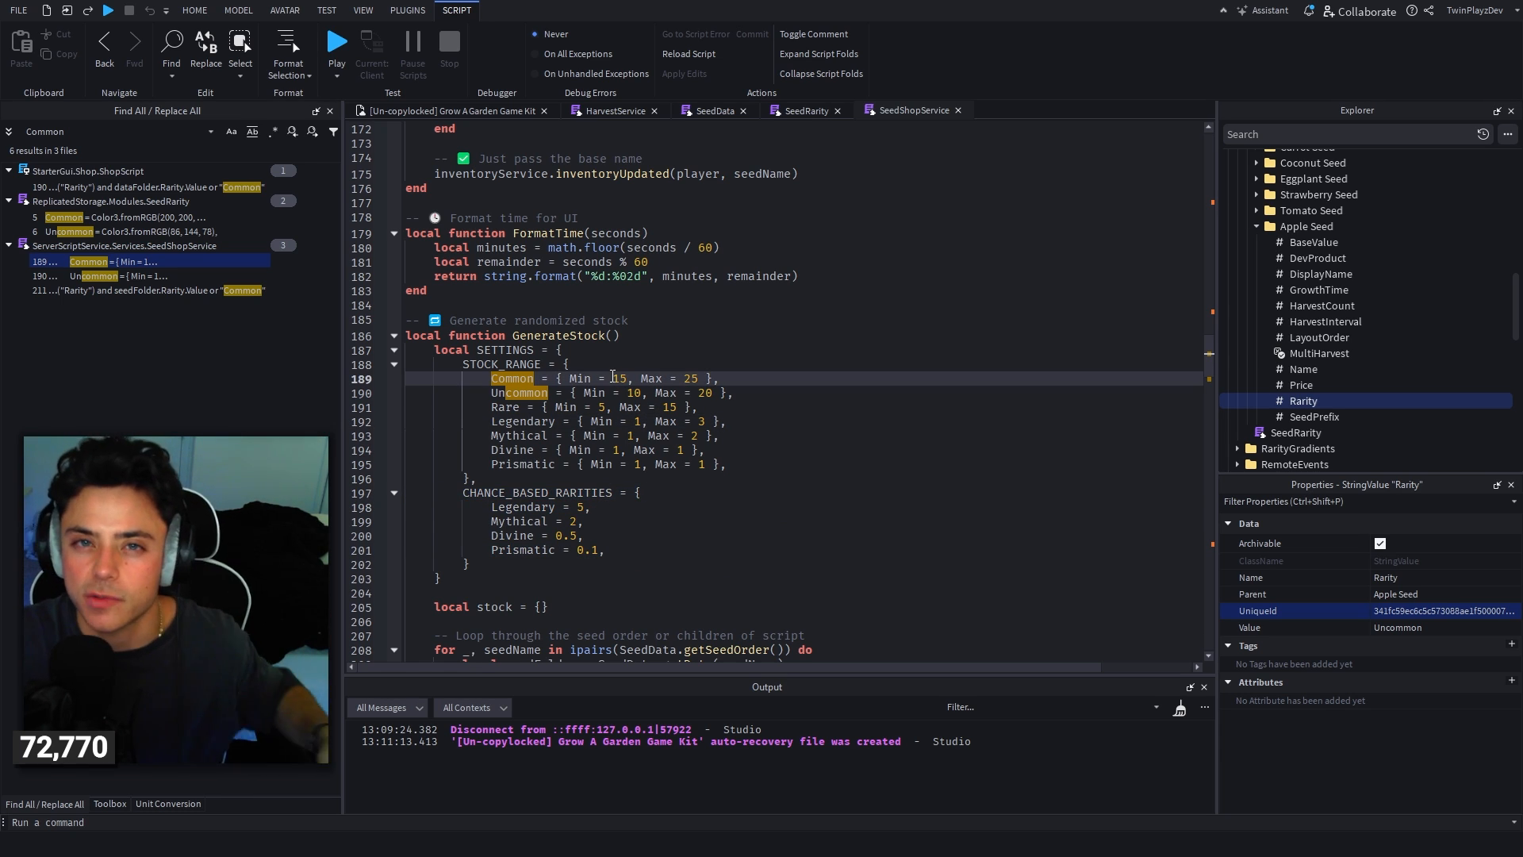
{"action": "left_click_drag", "start_coordinate": [613, 377], "coordinate": [682, 464]}
{"action": "double_click", "coordinate": [621, 378]}
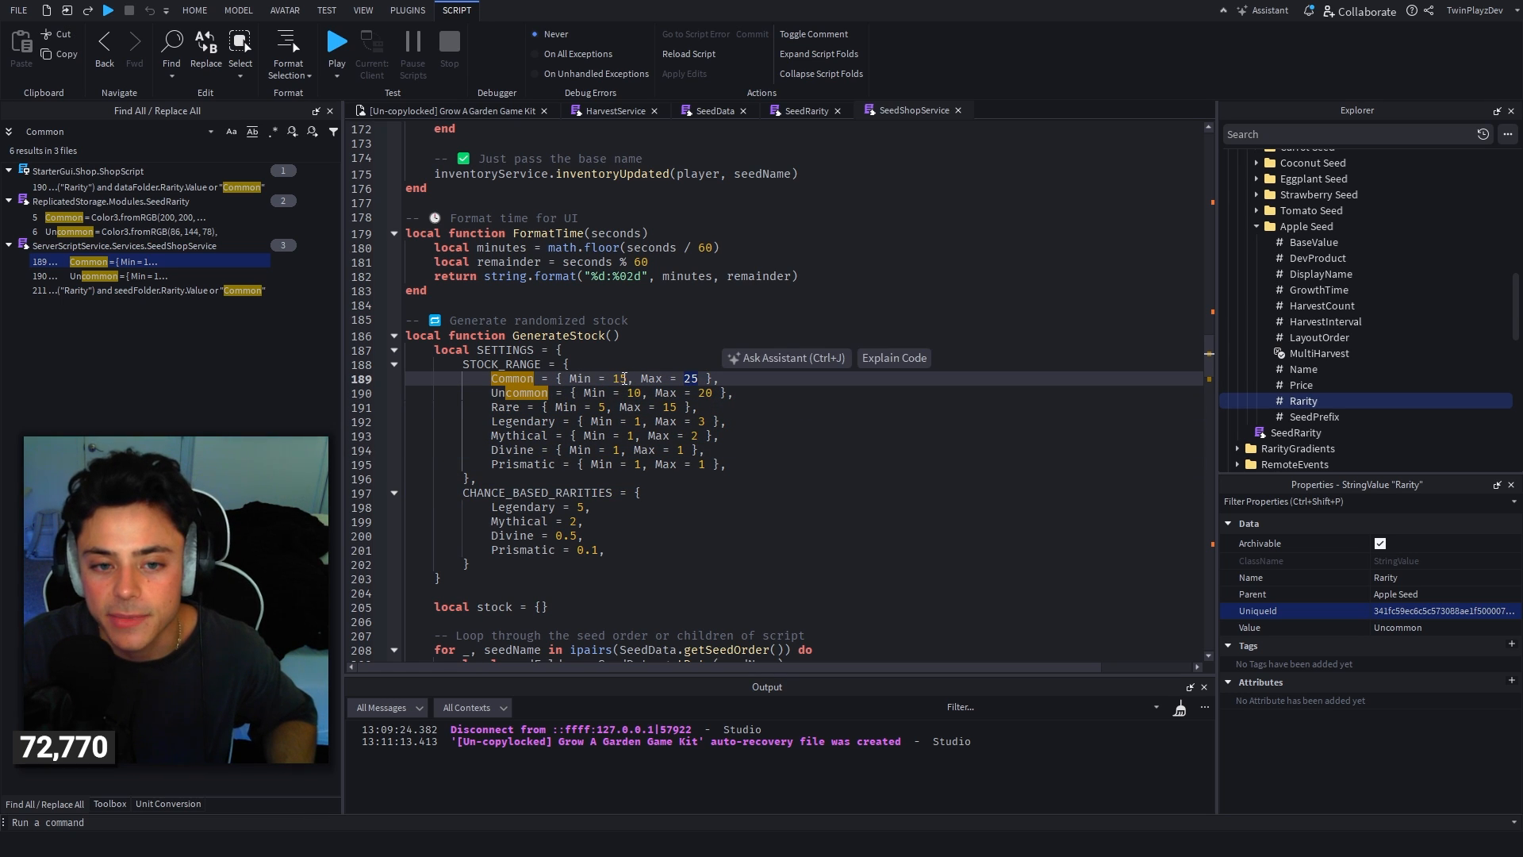
Step: Highlight the Prismatic, Mythical and Legendary lines of STOCK_RANGE in turn to review their stock limits
{"action": "left_click", "coordinate": [487, 482]}
{"action": "left_click_drag", "start_coordinate": [490, 466], "coordinate": [757, 466]}
{"action": "left_click", "coordinate": [751, 460]}
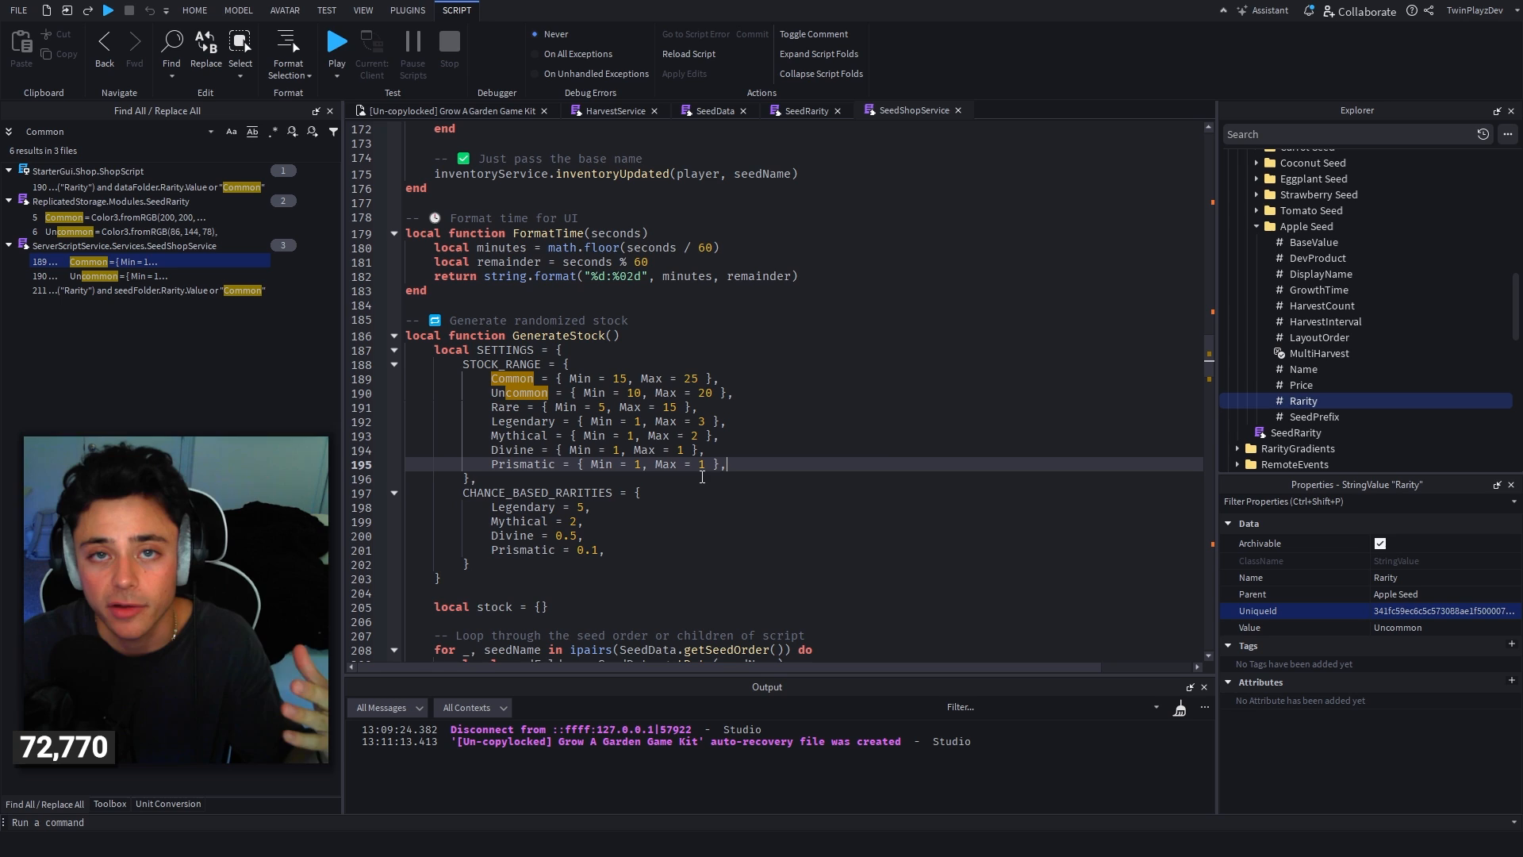
{"action": "left_click_drag", "start_coordinate": [491, 435], "coordinate": [745, 435]}
{"action": "left_click", "coordinate": [722, 436]}
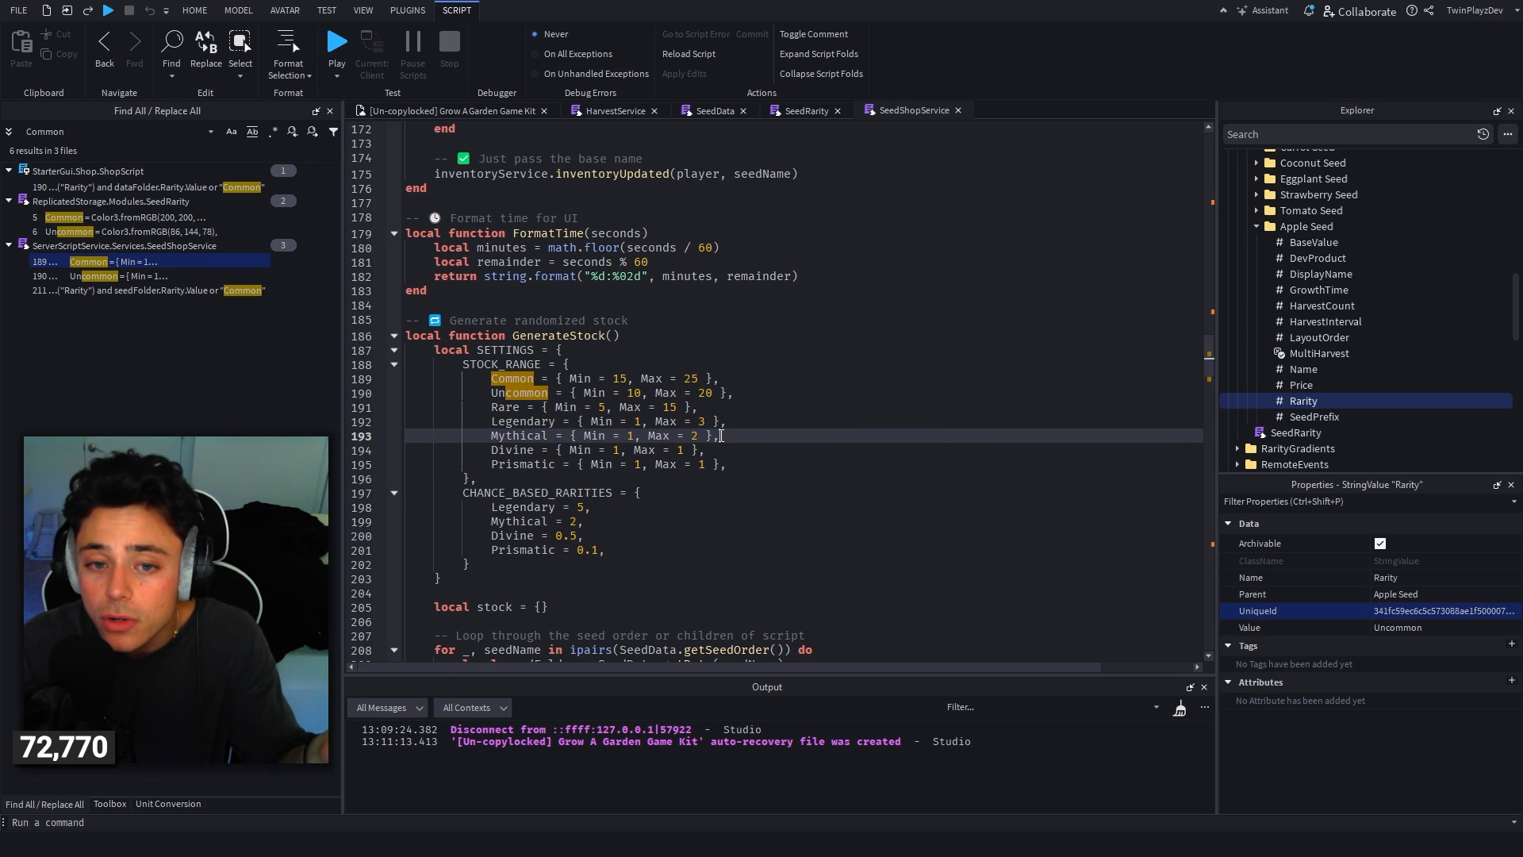
{"action": "left_click_drag", "start_coordinate": [490, 420], "coordinate": [793, 418]}
{"action": "left_click", "coordinate": [715, 370]}
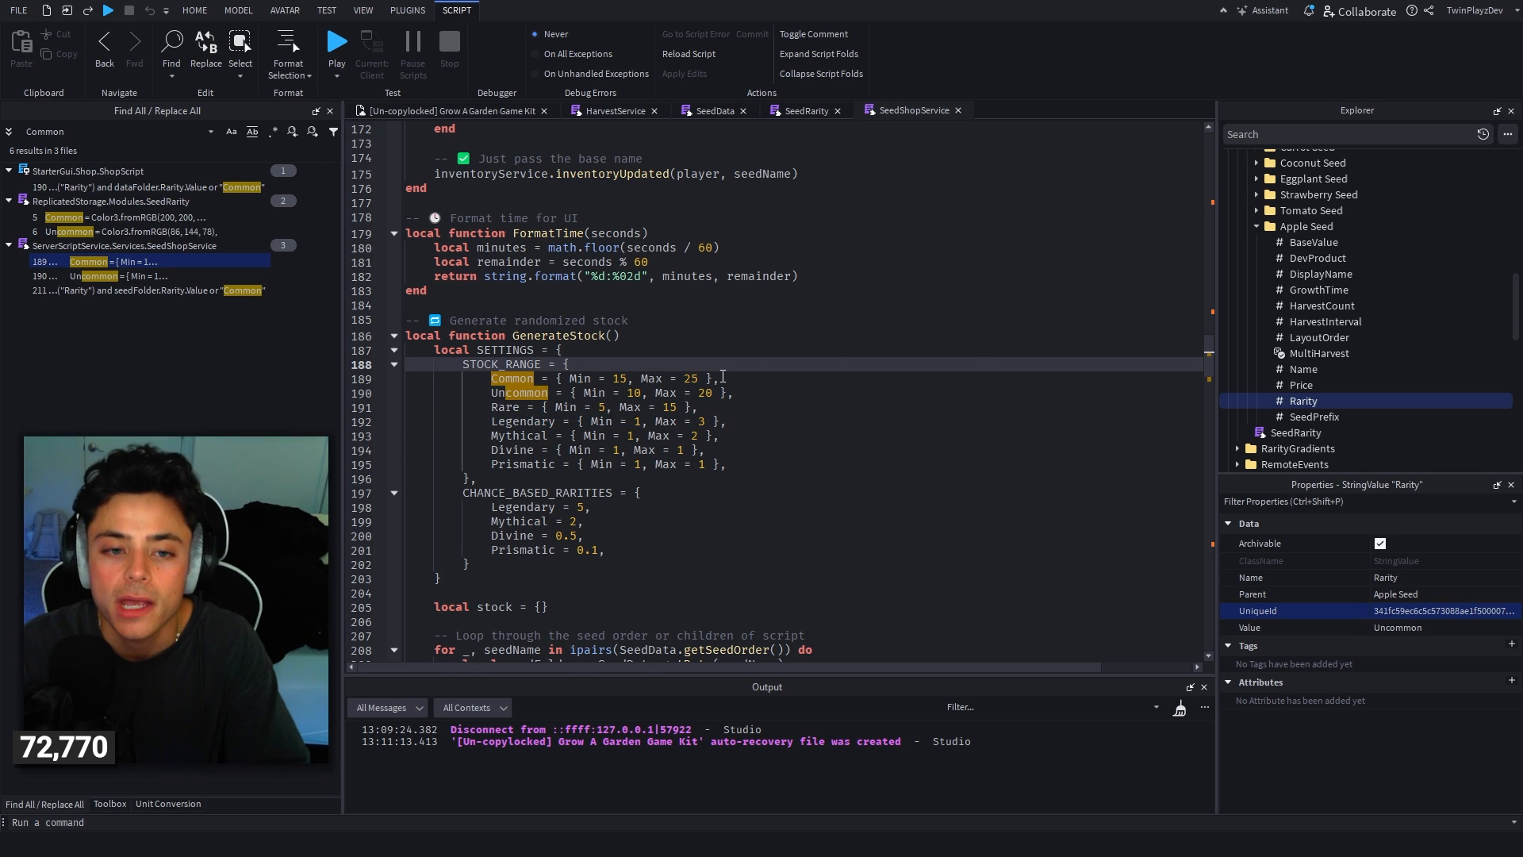
Step: Highlight the Common entry in STOCK_RANGE, and return to the place's 3D view
{"action": "double_click", "coordinate": [512, 378]}
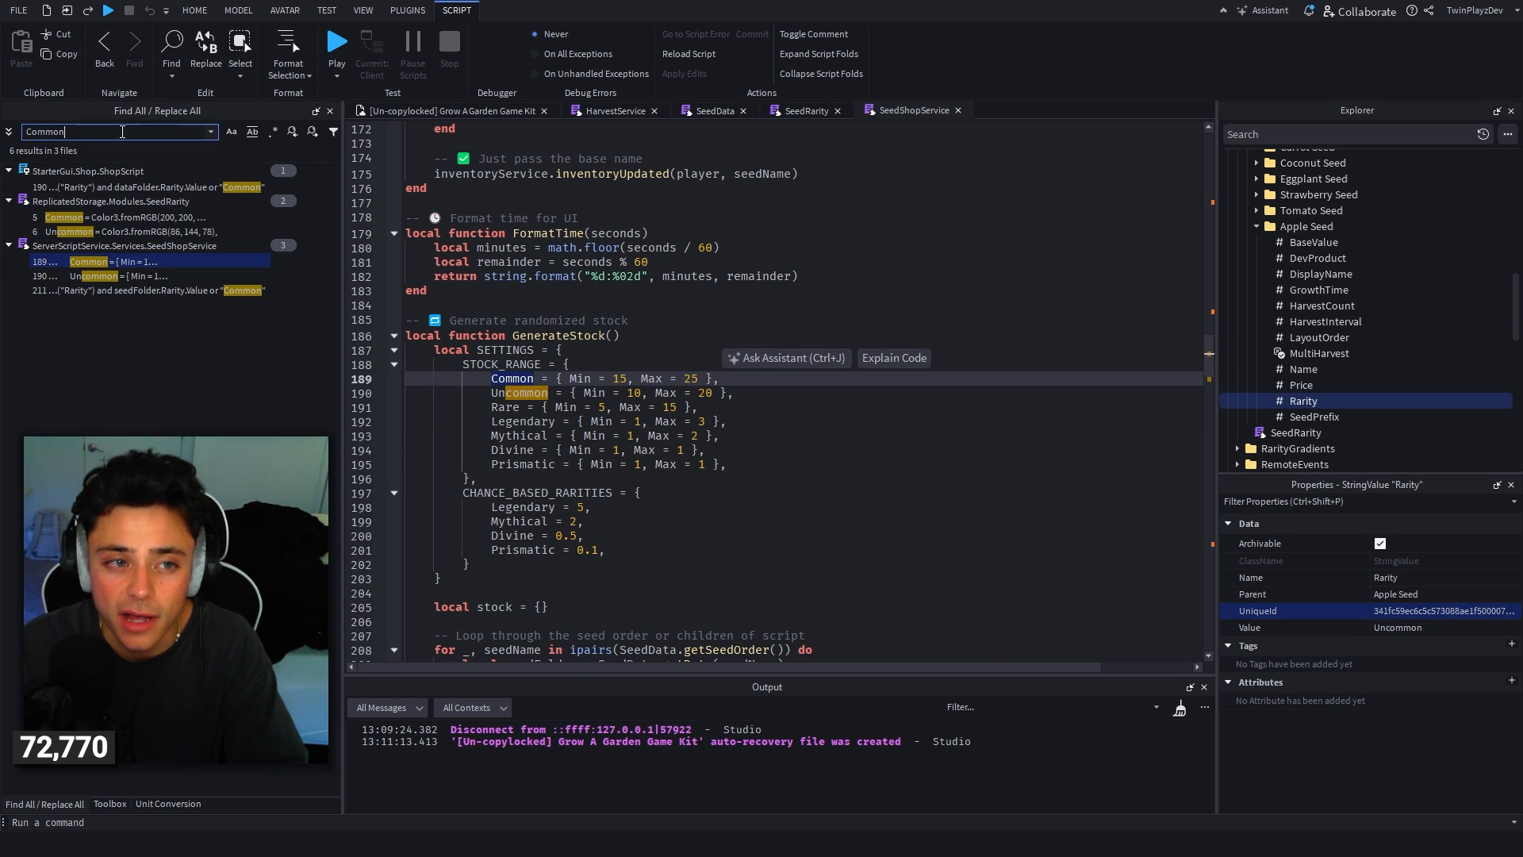
{"action": "left_click", "coordinate": [364, 10]}
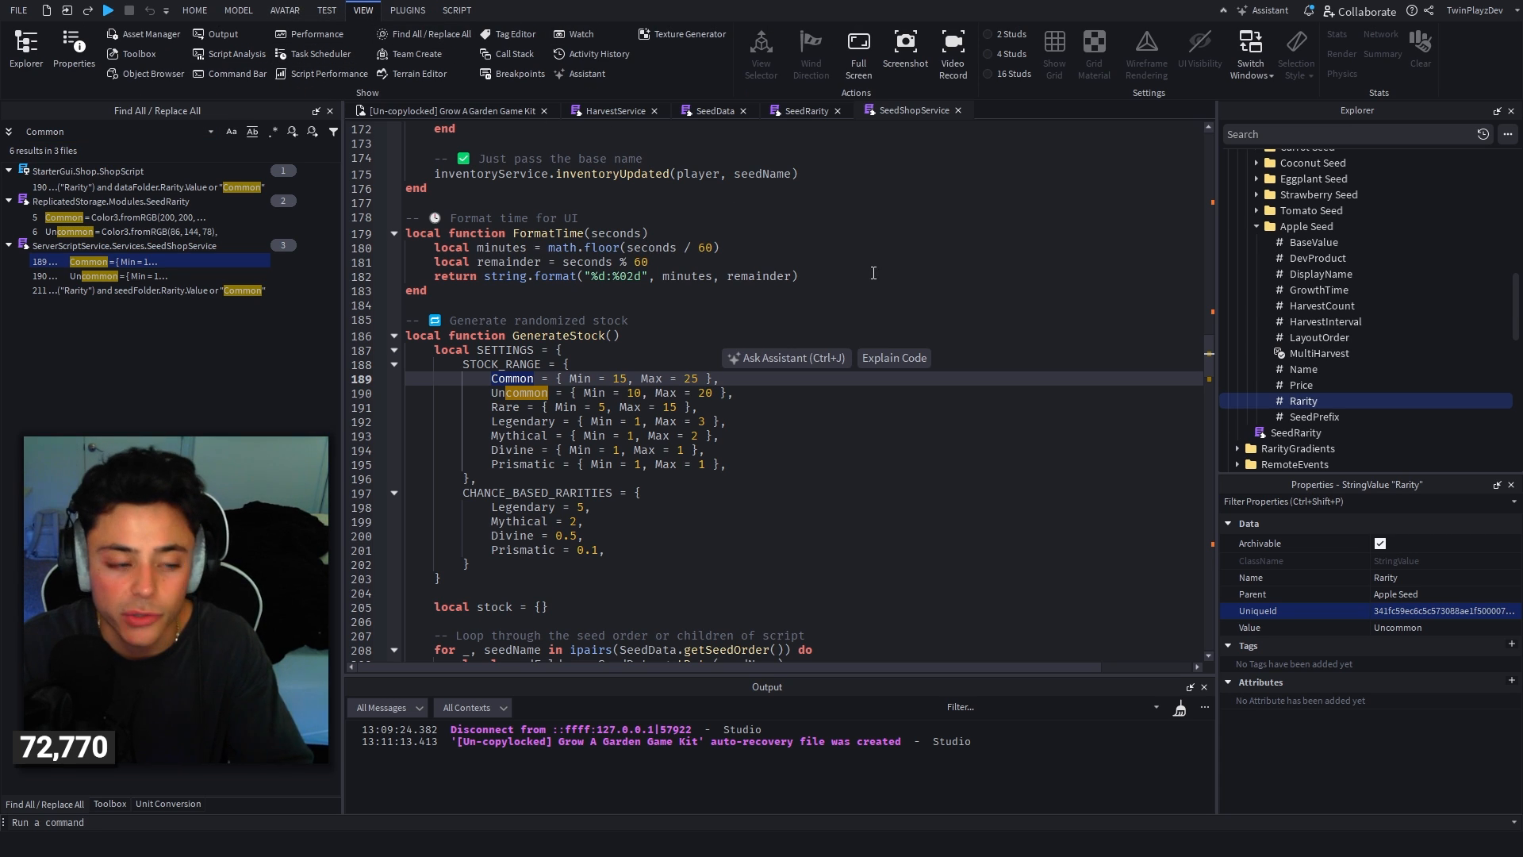
{"action": "left_click", "coordinate": [445, 112]}
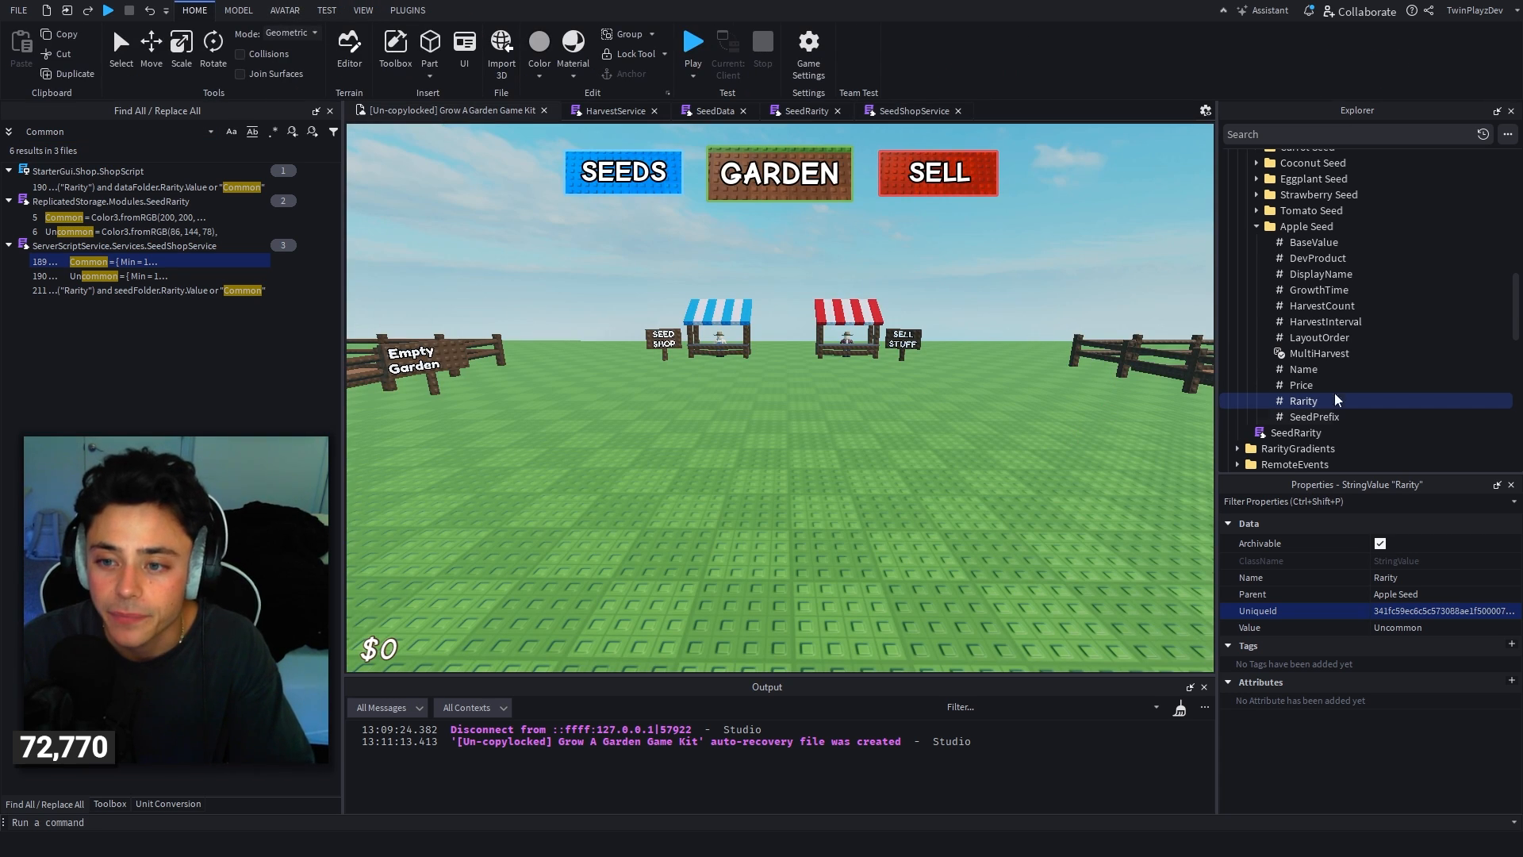
Step: Set the SeedPrefix value of Apple Seed to Apple, and collapse the Apple Seed folder
{"action": "left_click", "coordinate": [1287, 412]}
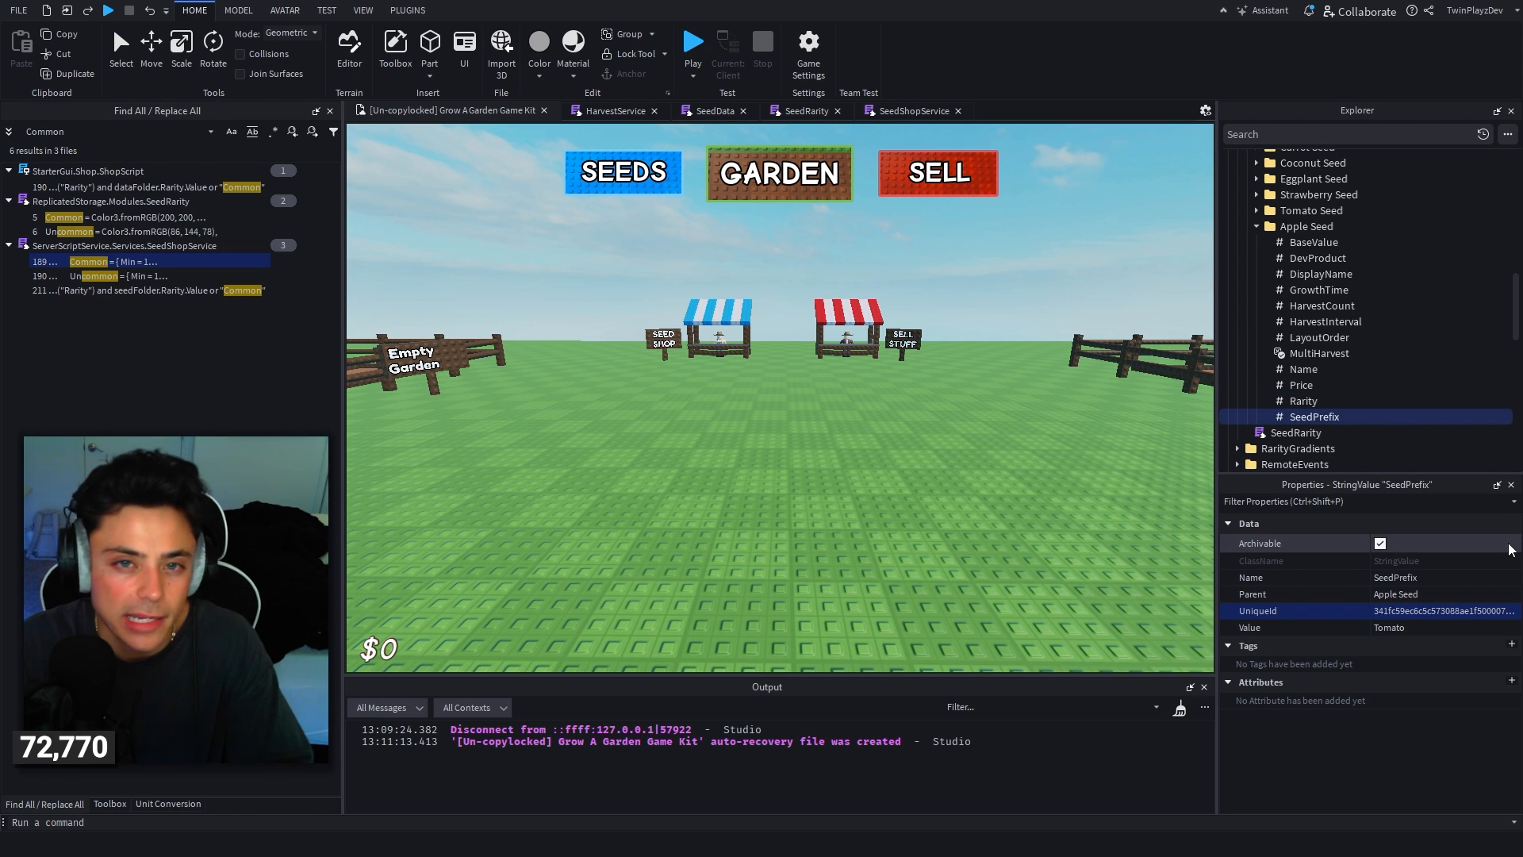
{"action": "left_click", "coordinate": [1452, 628]}
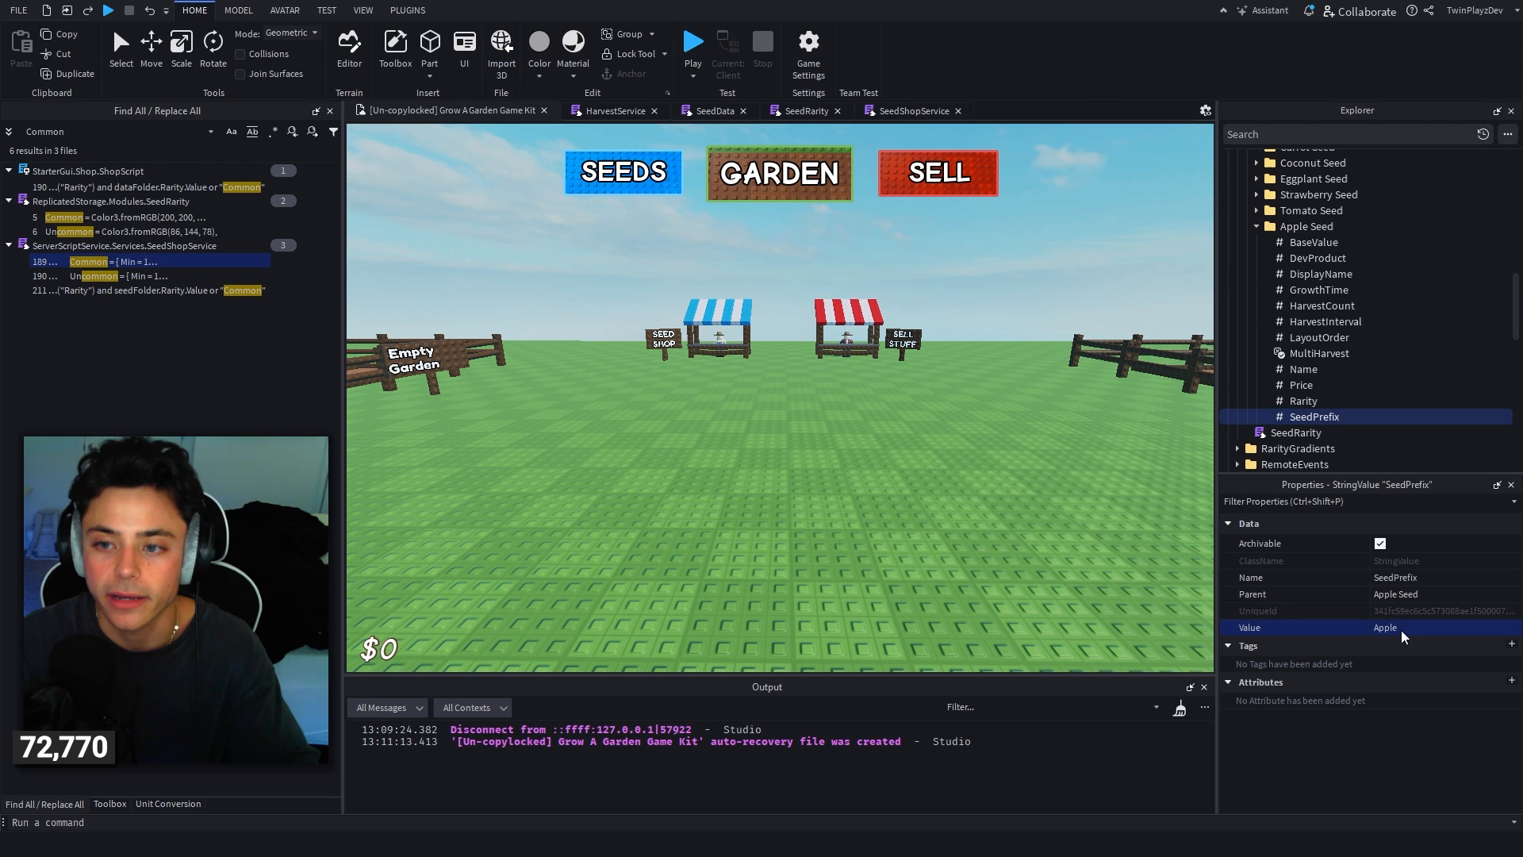
{"action": "left_click", "coordinate": [1257, 227]}
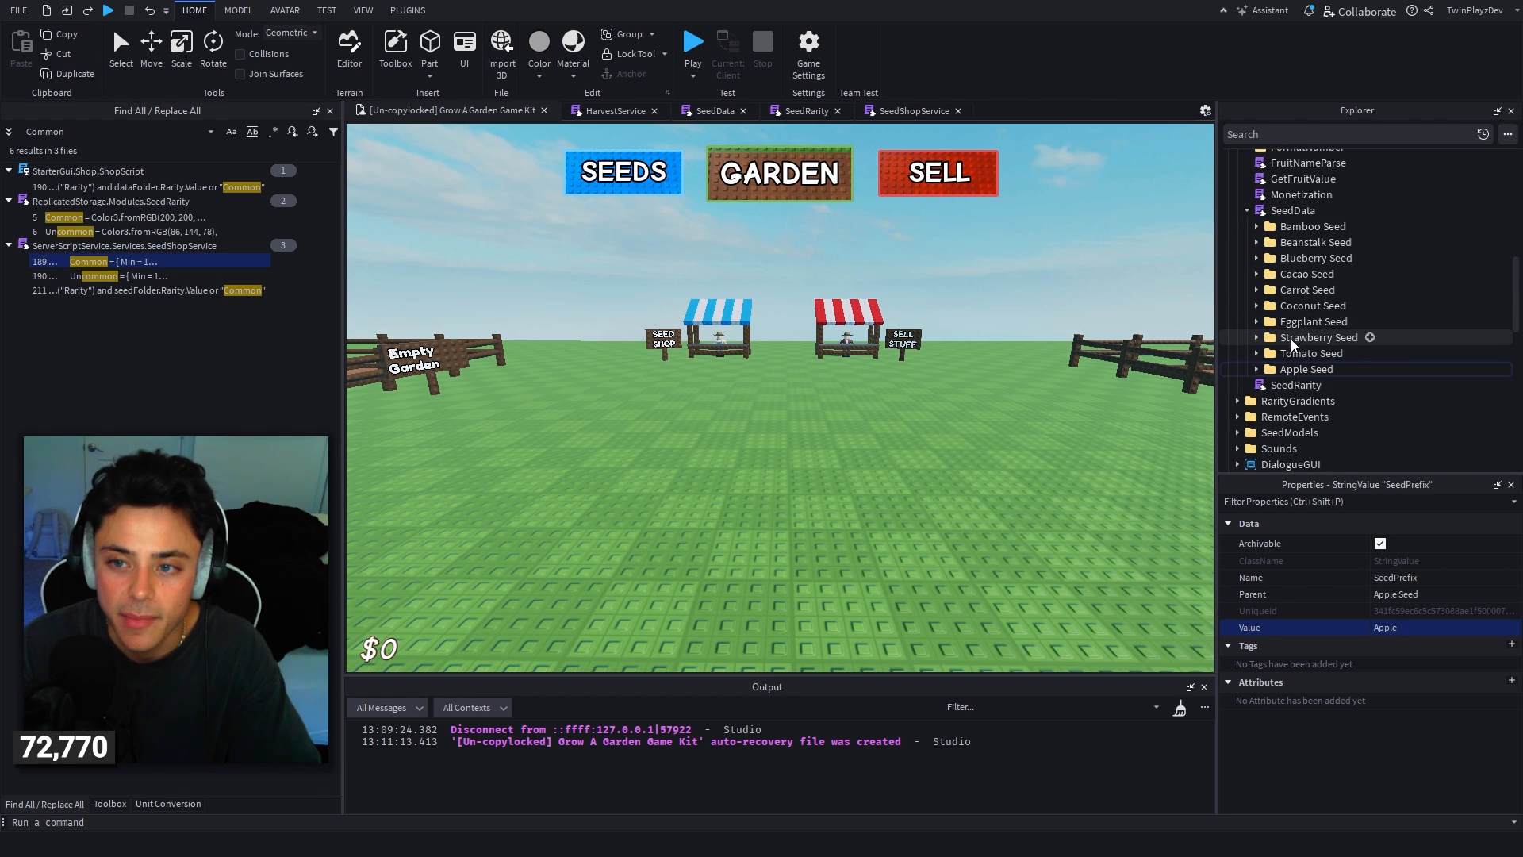
Step: Open the SeedData module script and add "Apple Seed" to the seedOrder table directly after "Carrot Seed"
{"action": "left_click", "coordinate": [1246, 211]}
{"action": "double_click", "coordinate": [1265, 210]}
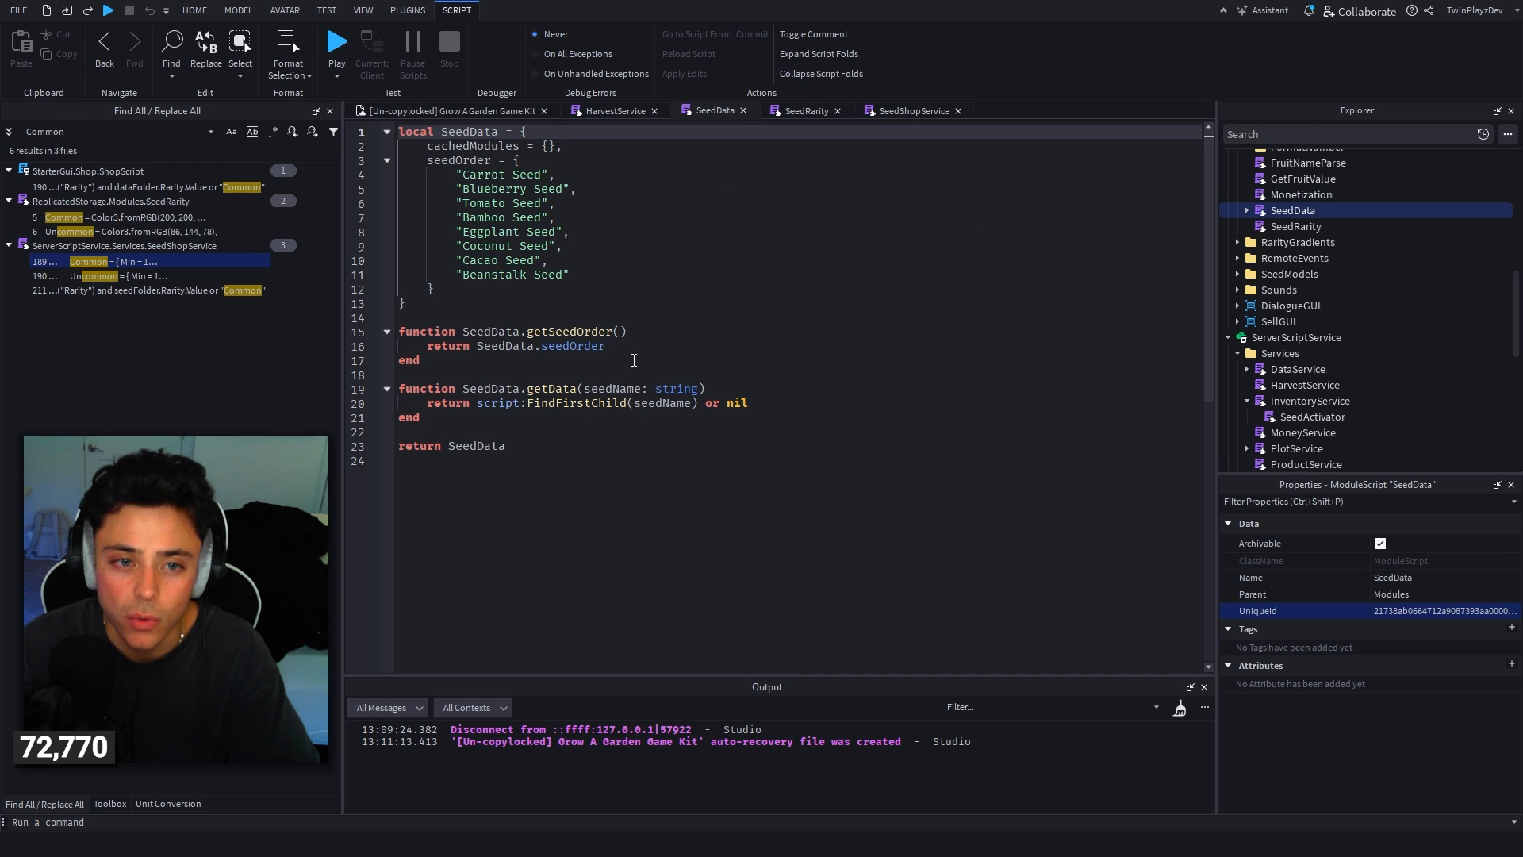
{"action": "left_click_drag", "start_coordinate": [456, 174], "coordinate": [595, 276]}
{"action": "left_click", "coordinate": [590, 173]}
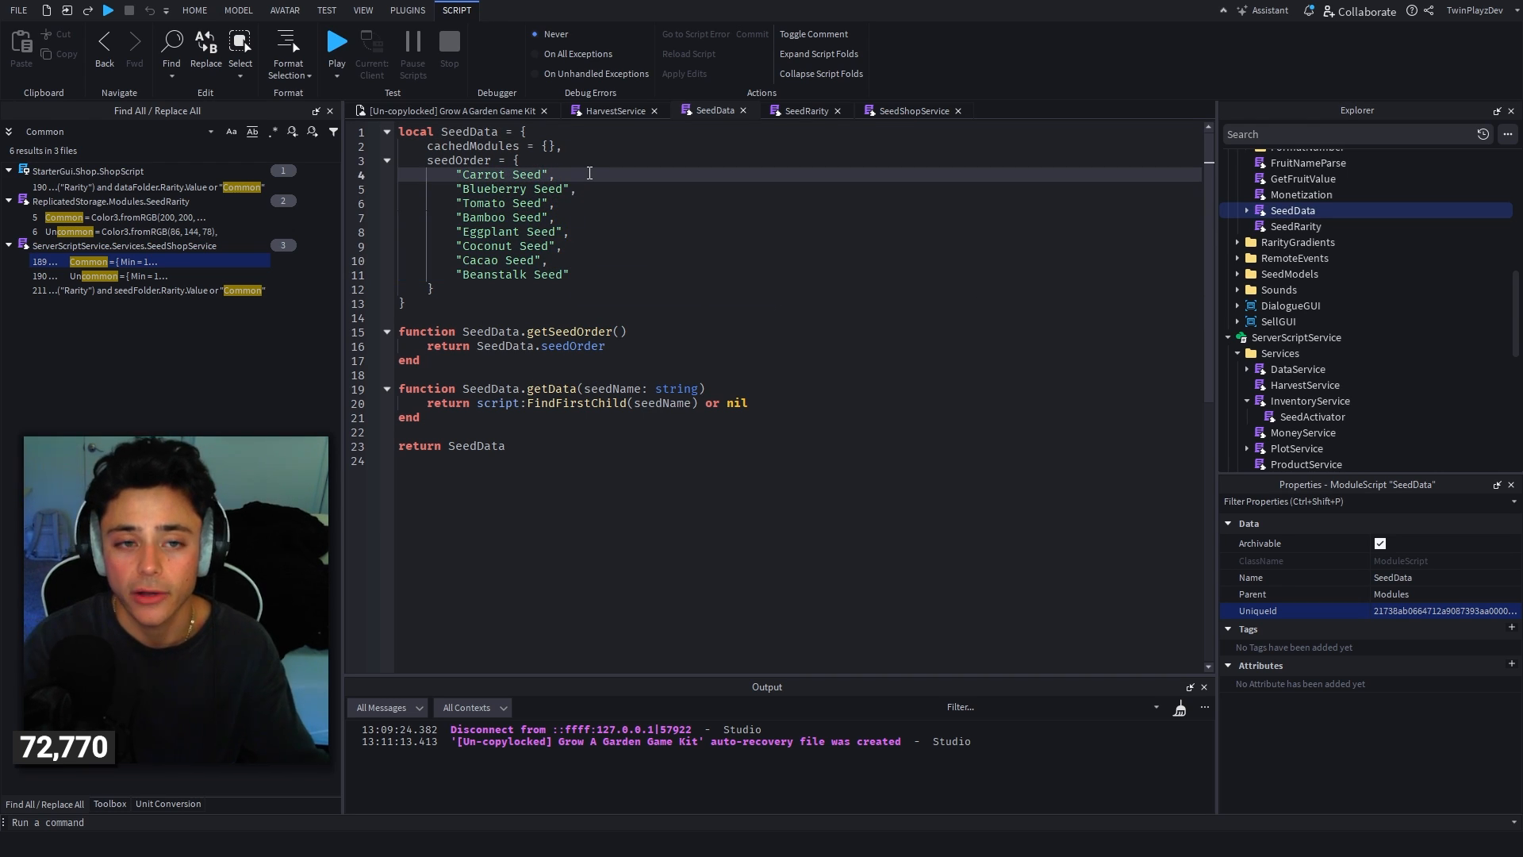
{"action": "key", "text": "Return"}
{"action": "type", "text": "\""}
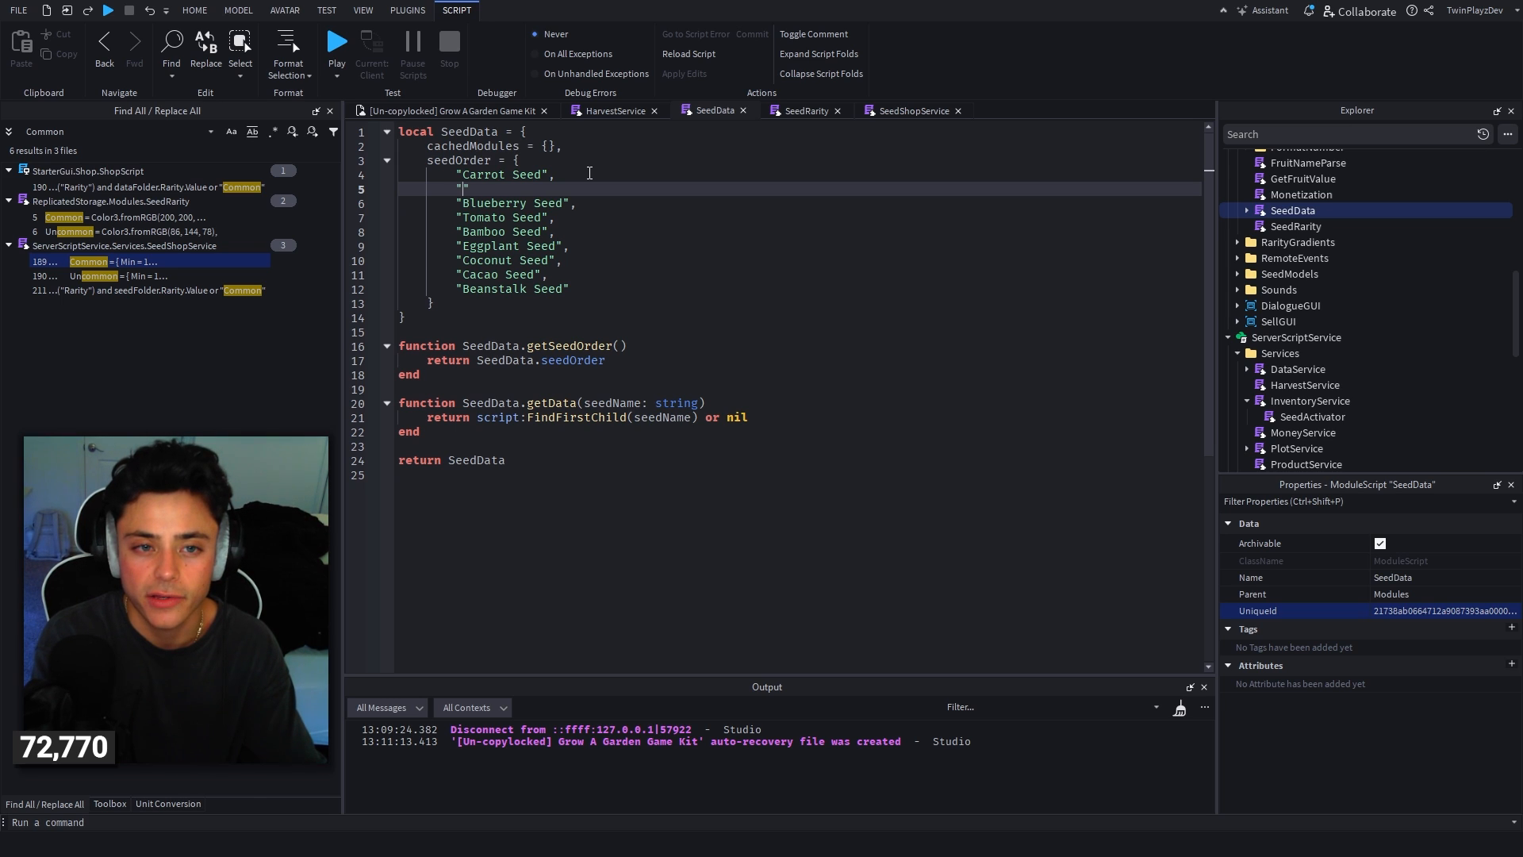
{"action": "type", "text": "Apple Se"}
{"action": "type", "text": "ed\","}
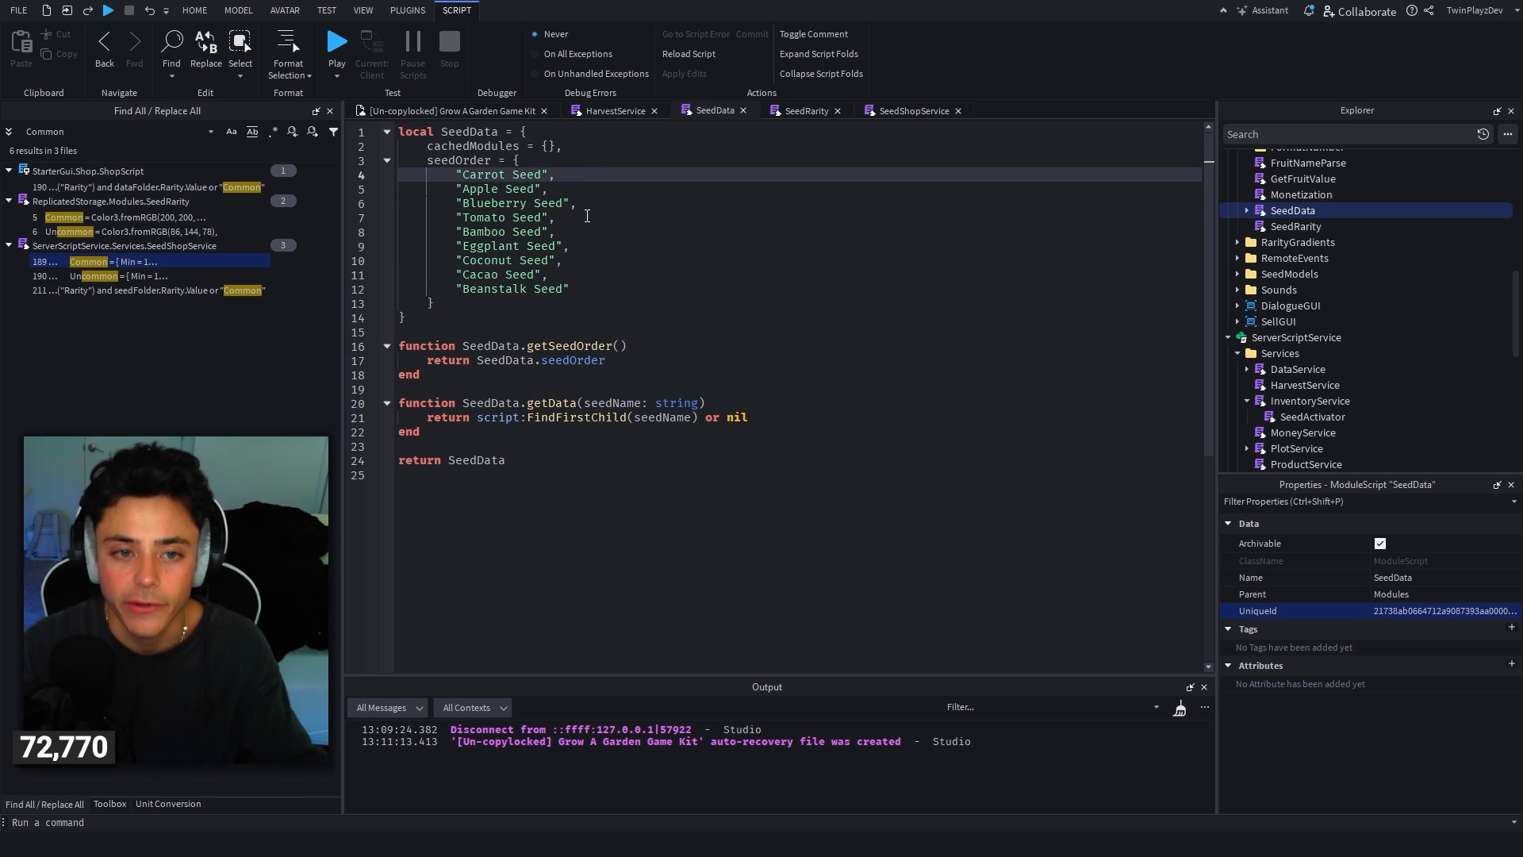
{"action": "left_click", "coordinate": [424, 162]}
{"action": "left_click_drag", "start_coordinate": [426, 163], "coordinate": [436, 305]}
{"action": "left_click", "coordinate": [762, 247]}
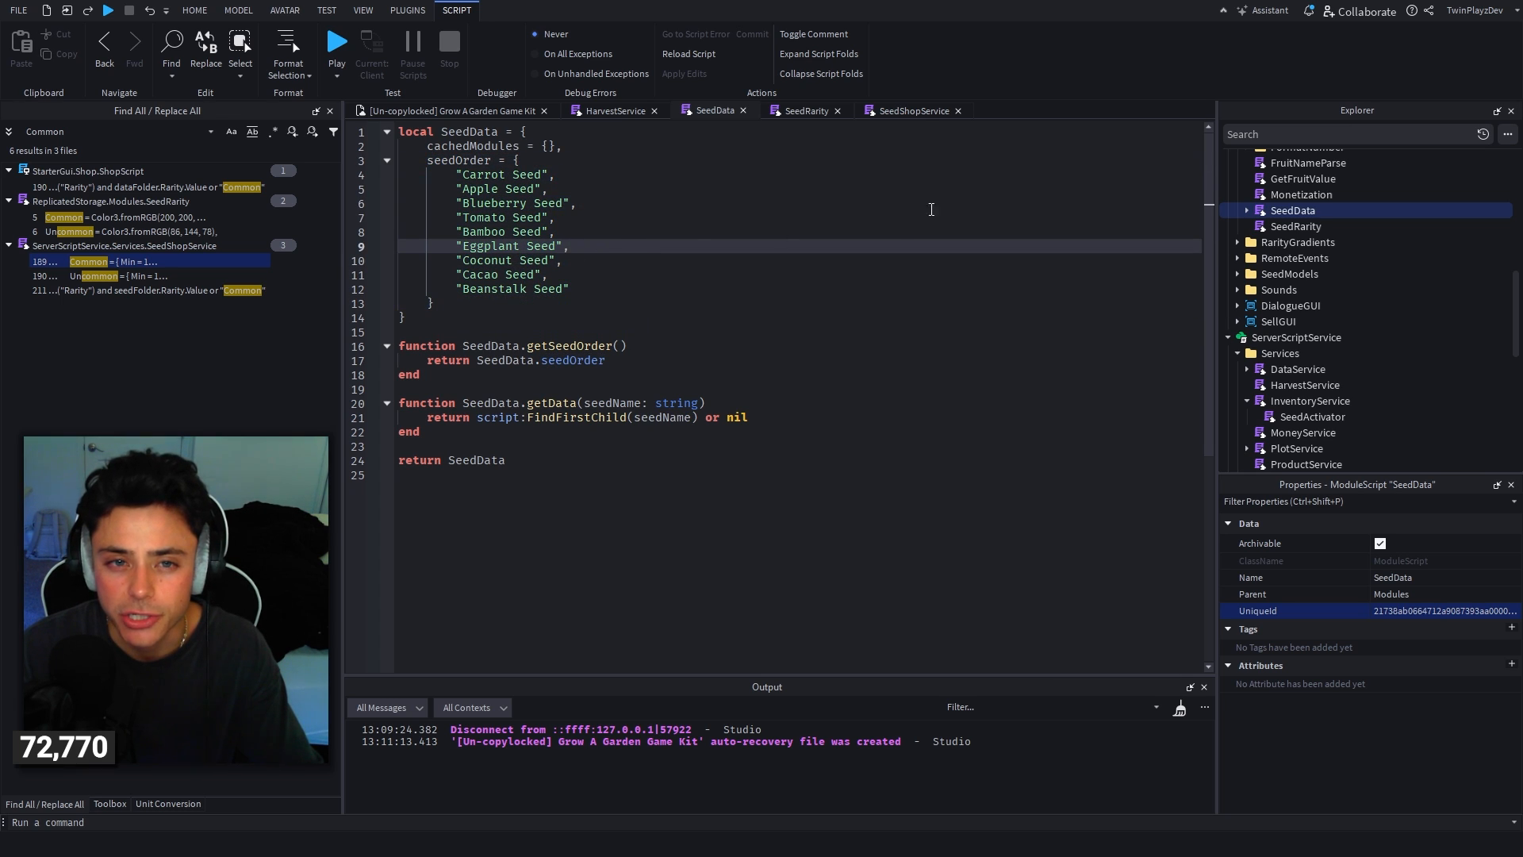
Step: Close the SeedData, SeedRarity, SeedShopService and HarvestService scripts to return to the place's 3D view
{"action": "left_click", "coordinate": [743, 111]}
{"action": "left_click", "coordinate": [722, 110]}
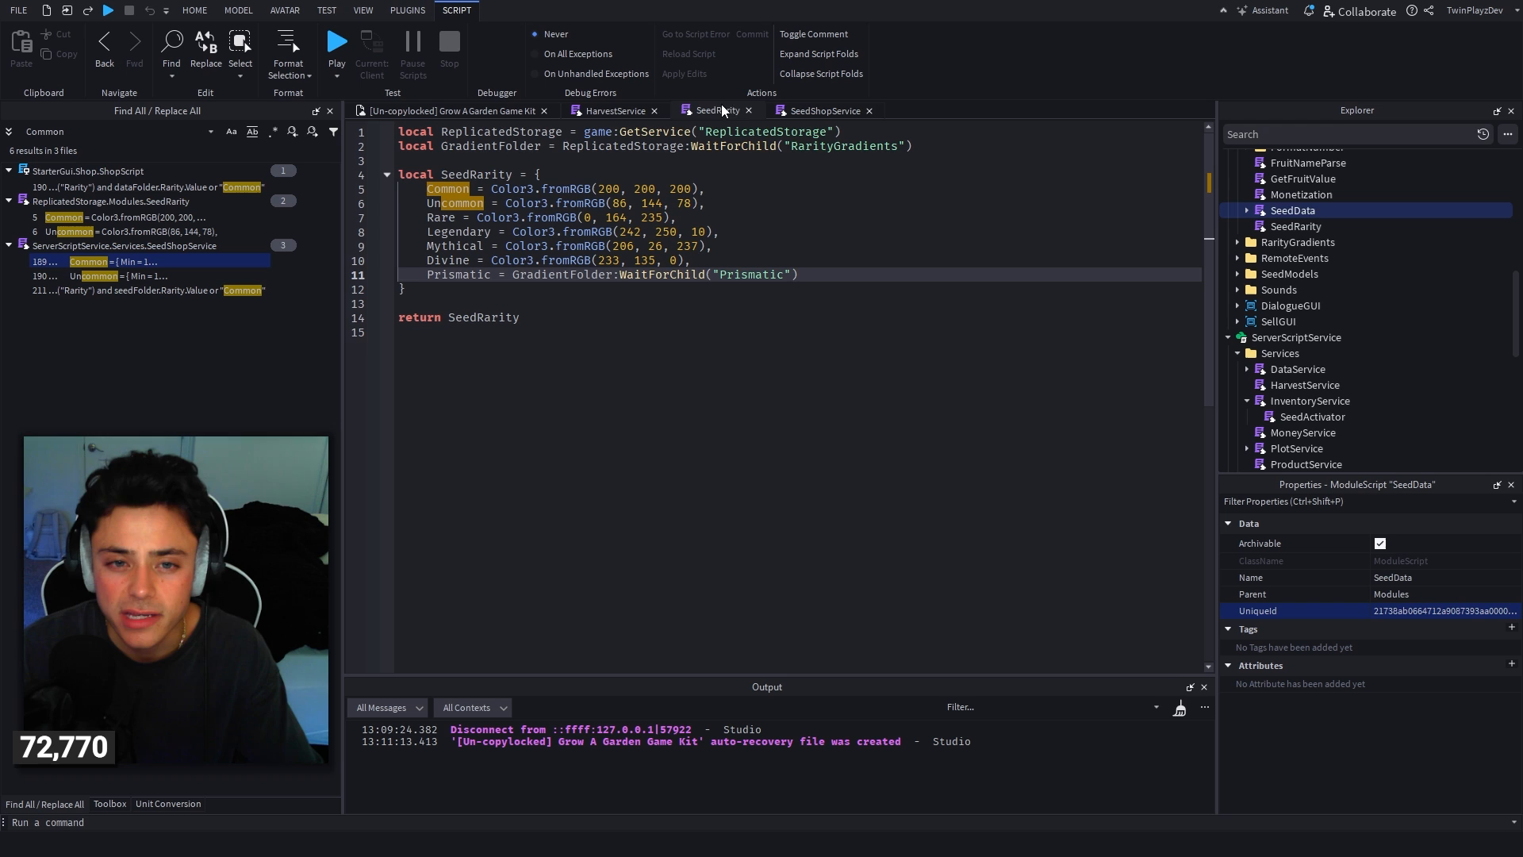
{"action": "left_click", "coordinate": [748, 111]}
{"action": "left_click", "coordinate": [776, 111]}
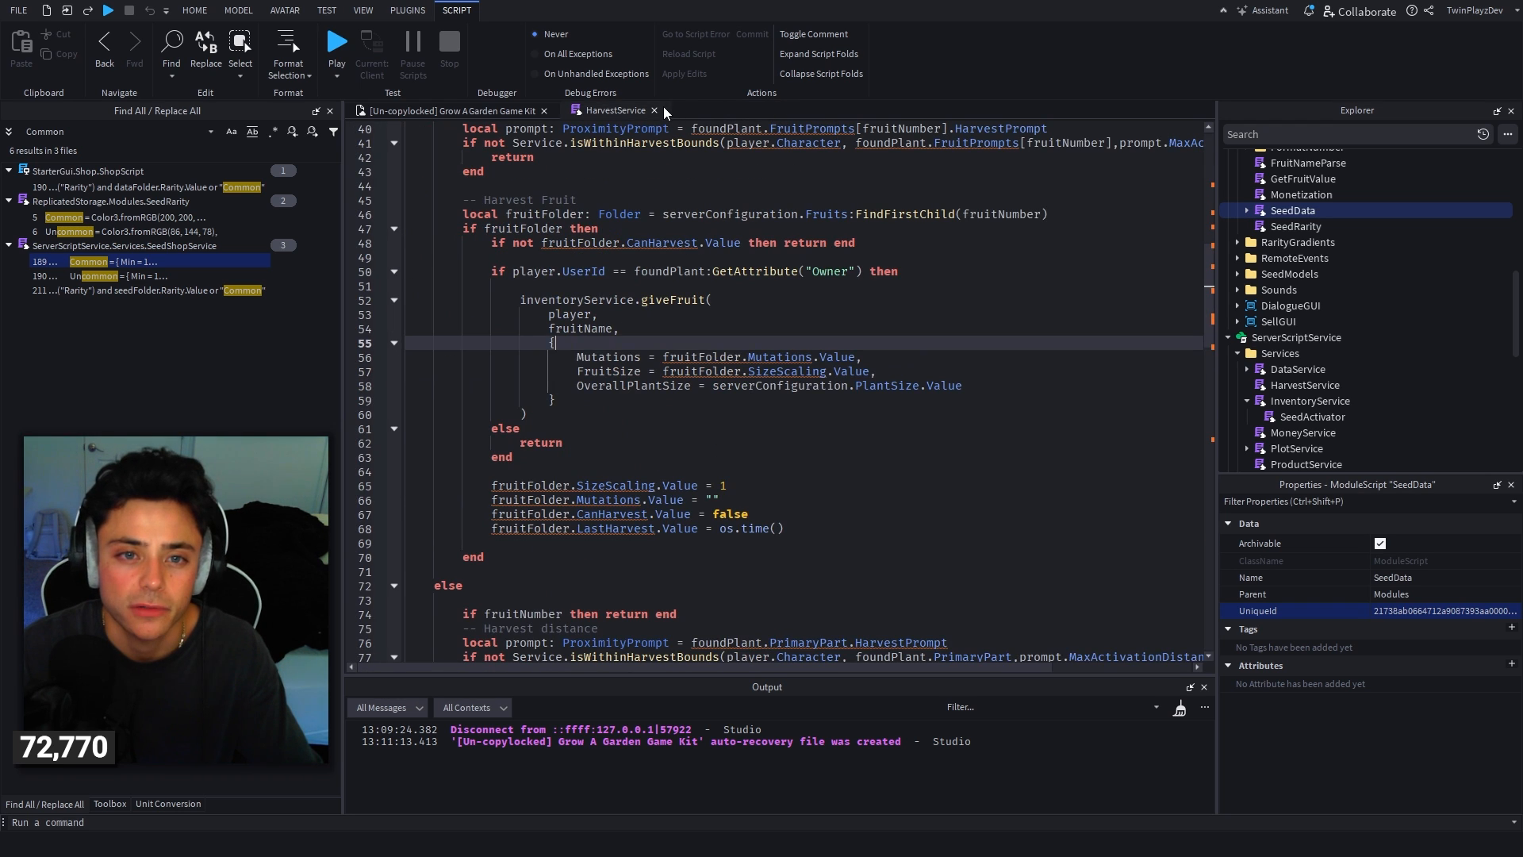
{"action": "left_click", "coordinate": [654, 111]}
Step: Open the Monetization module to review the RestockShop product ID, gamepass and badge tables, and close the script
{"action": "scroll", "coordinate": [1301, 282], "scroll_direction": "up", "scroll_amount": 2}
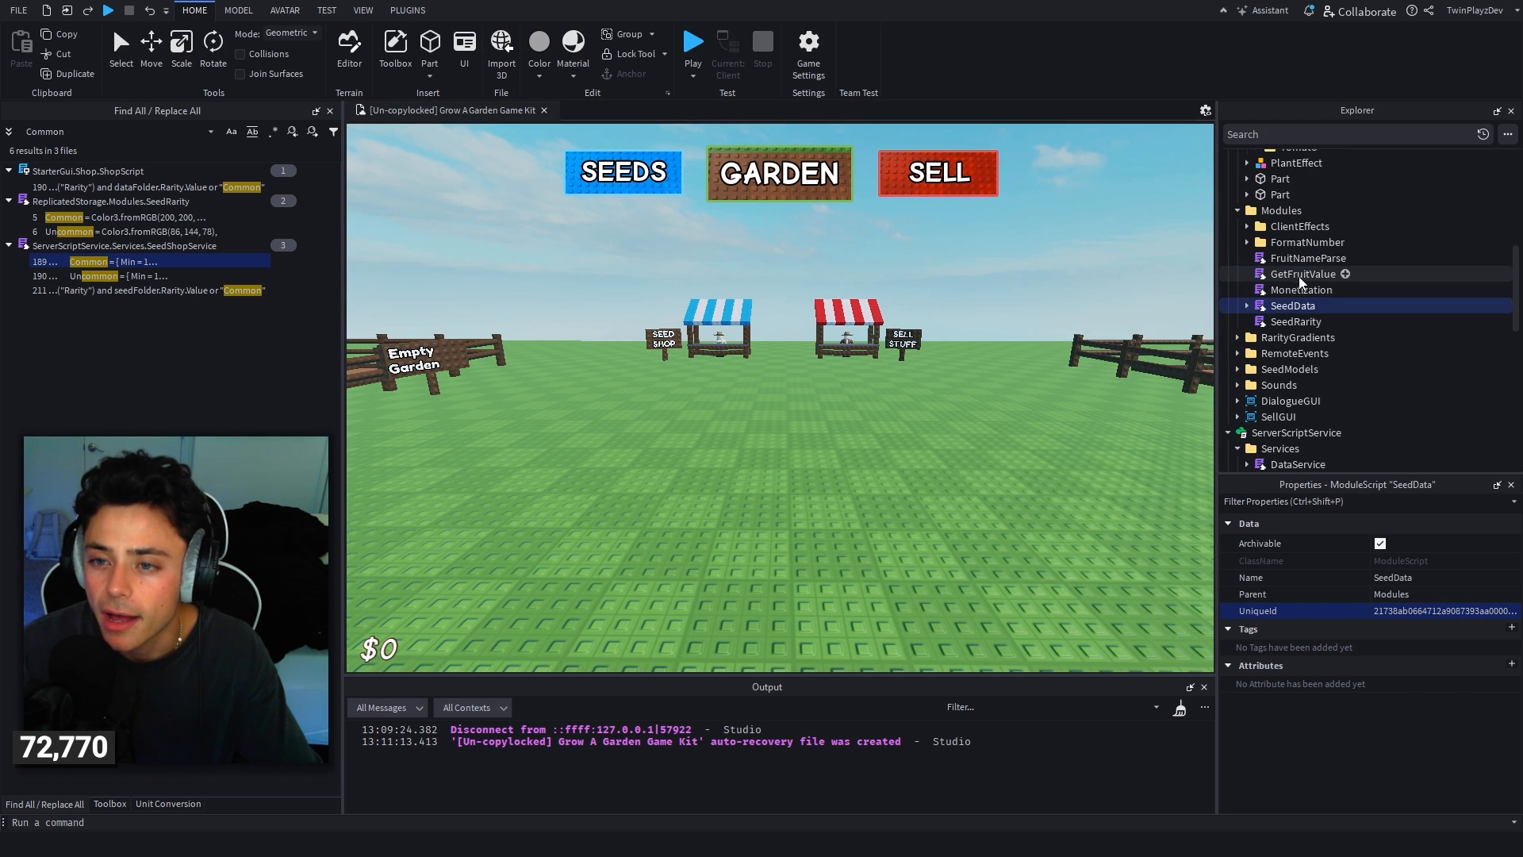
{"action": "left_click", "coordinate": [1246, 306]}
{"action": "left_click", "coordinate": [1245, 307]}
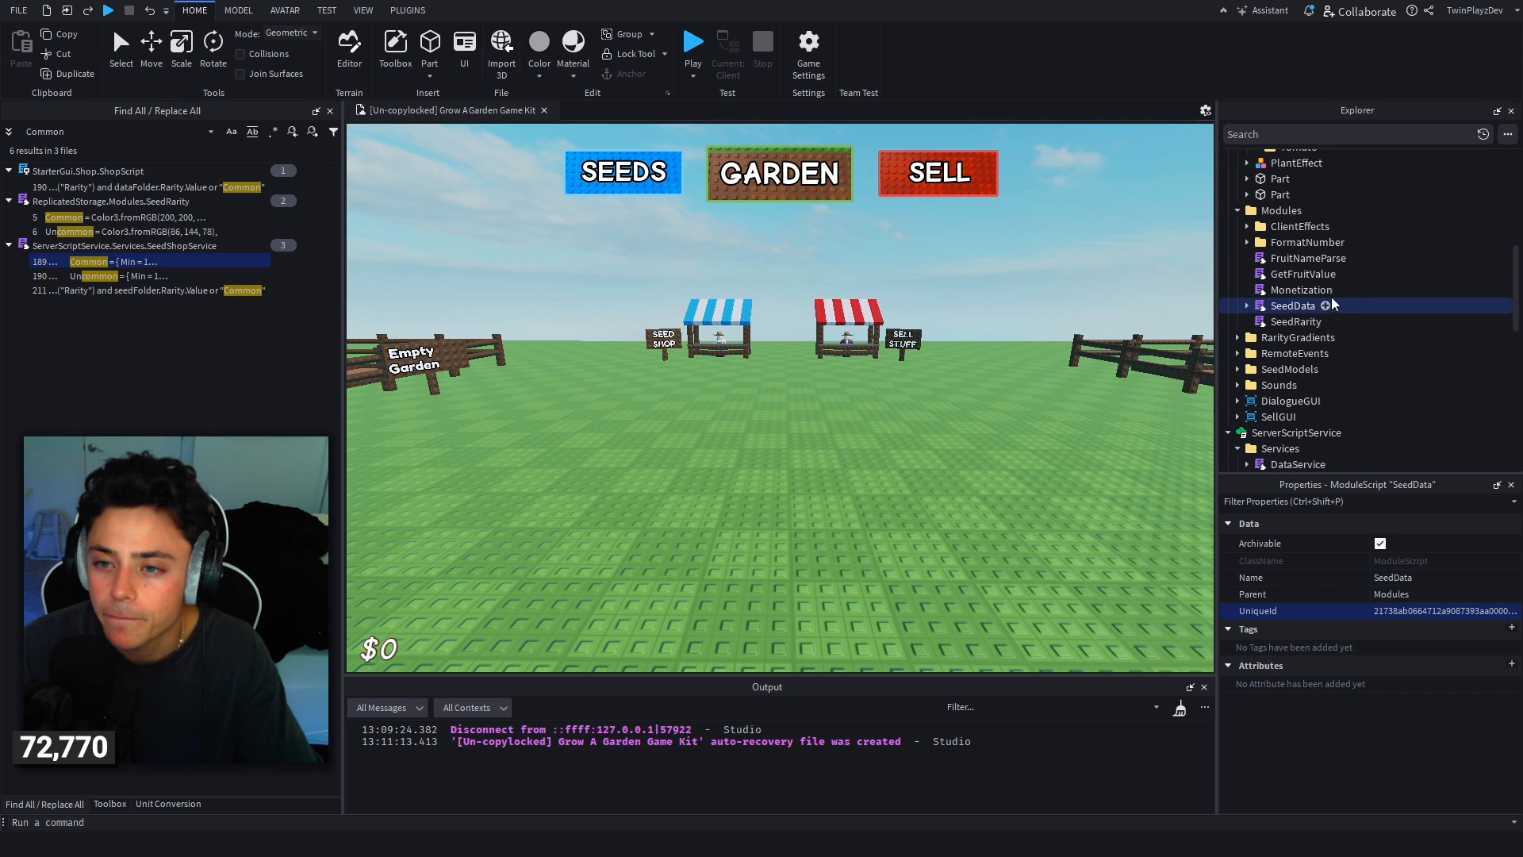
{"action": "double_click", "coordinate": [1306, 290]}
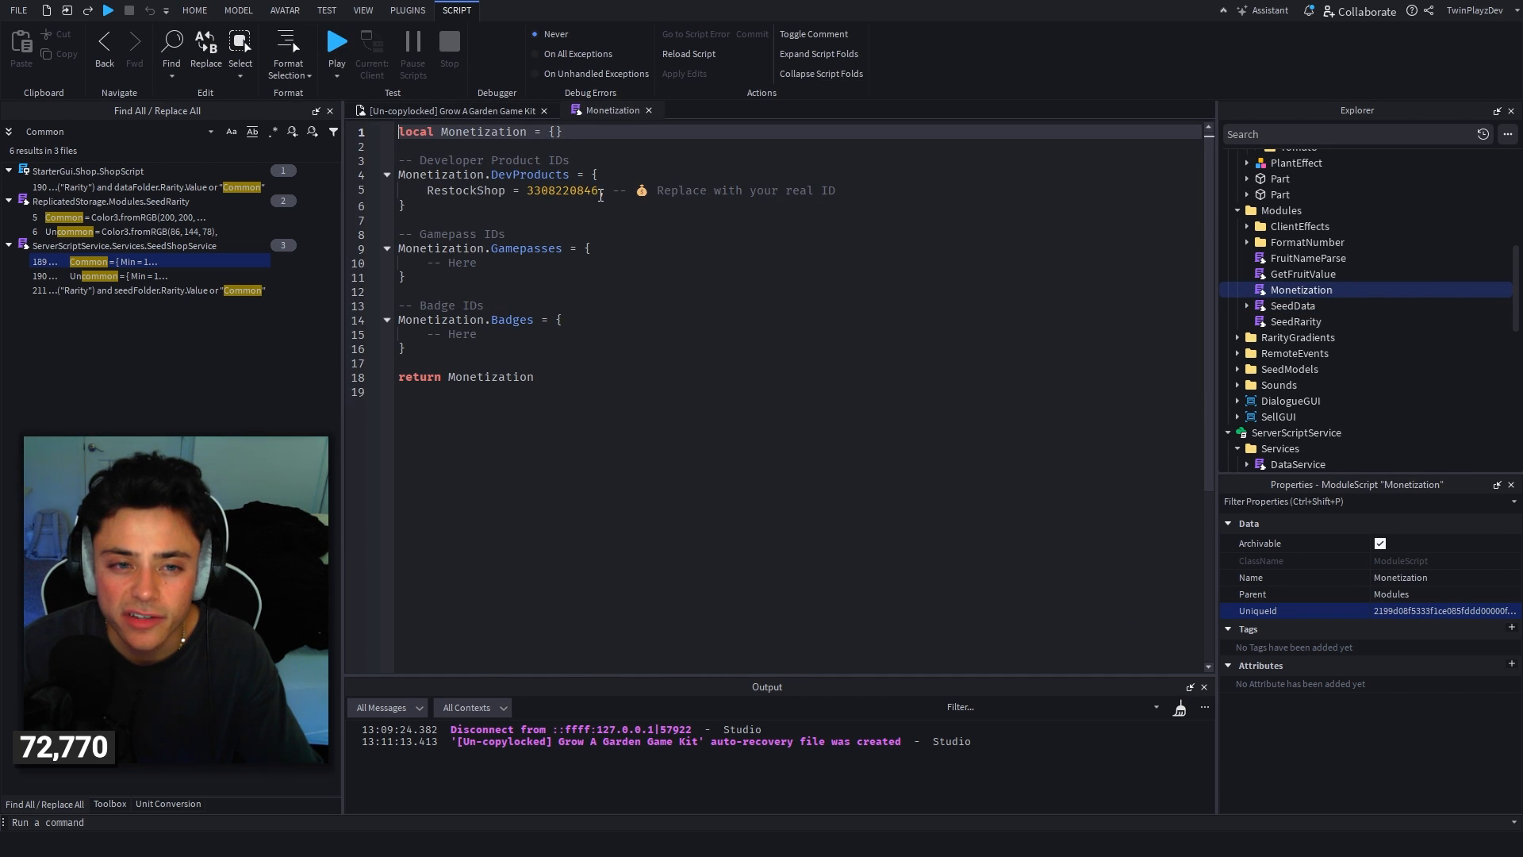
{"action": "double_click", "coordinate": [561, 191]}
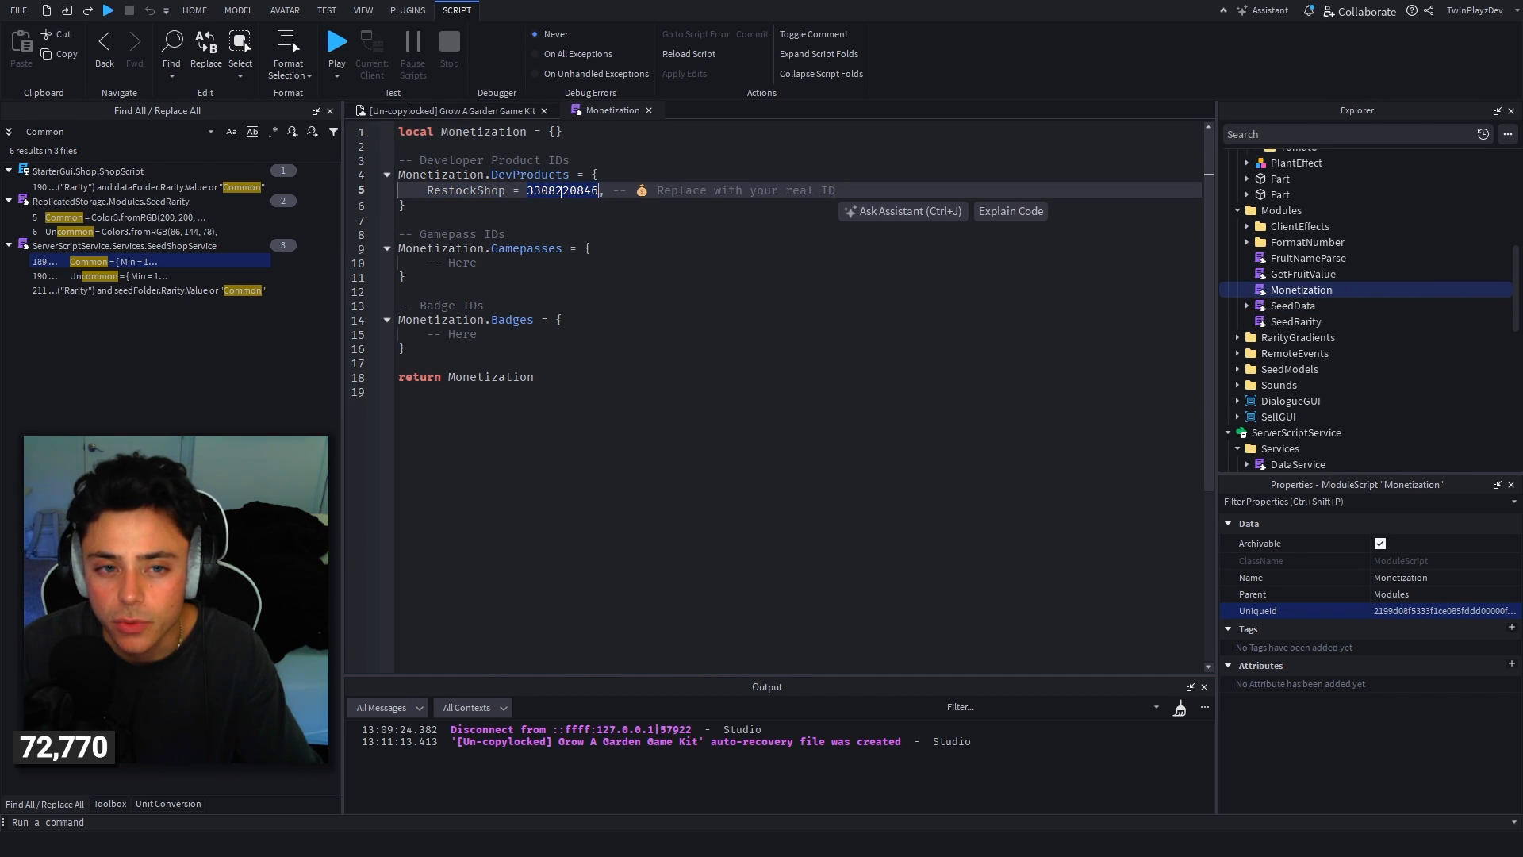
{"action": "left_click_drag", "start_coordinate": [406, 349], "coordinate": [392, 131]}
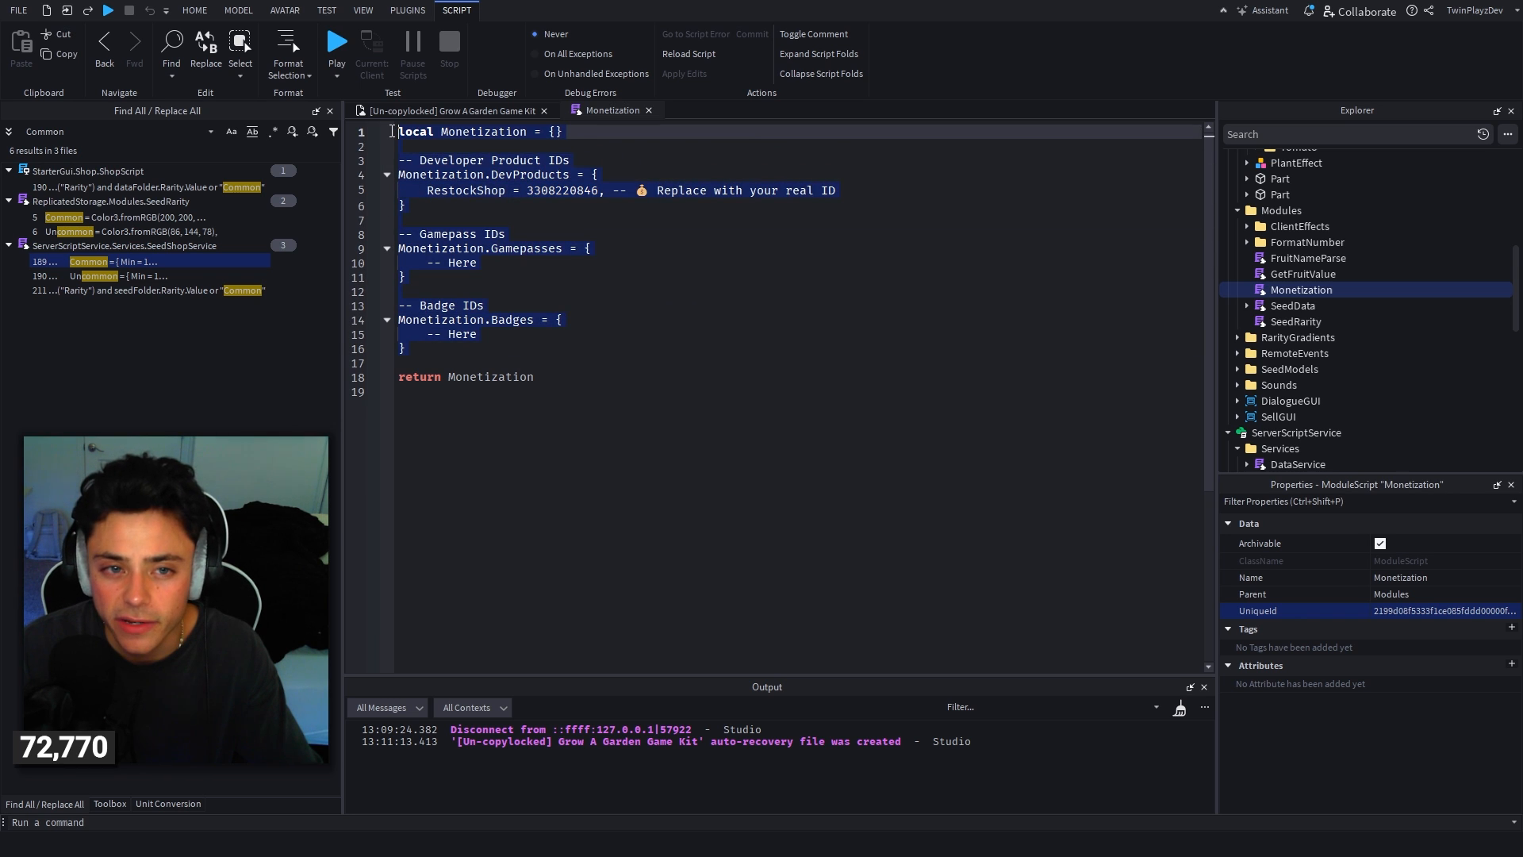
{"action": "left_click", "coordinate": [649, 110]}
Step: Look through the FormatNumber and ClientEffects folders in Modules, and briefly open and close the PlantEffect script
{"action": "scroll", "coordinate": [1270, 292], "scroll_direction": "up", "scroll_amount": 1}
{"action": "left_click", "coordinate": [1247, 290]}
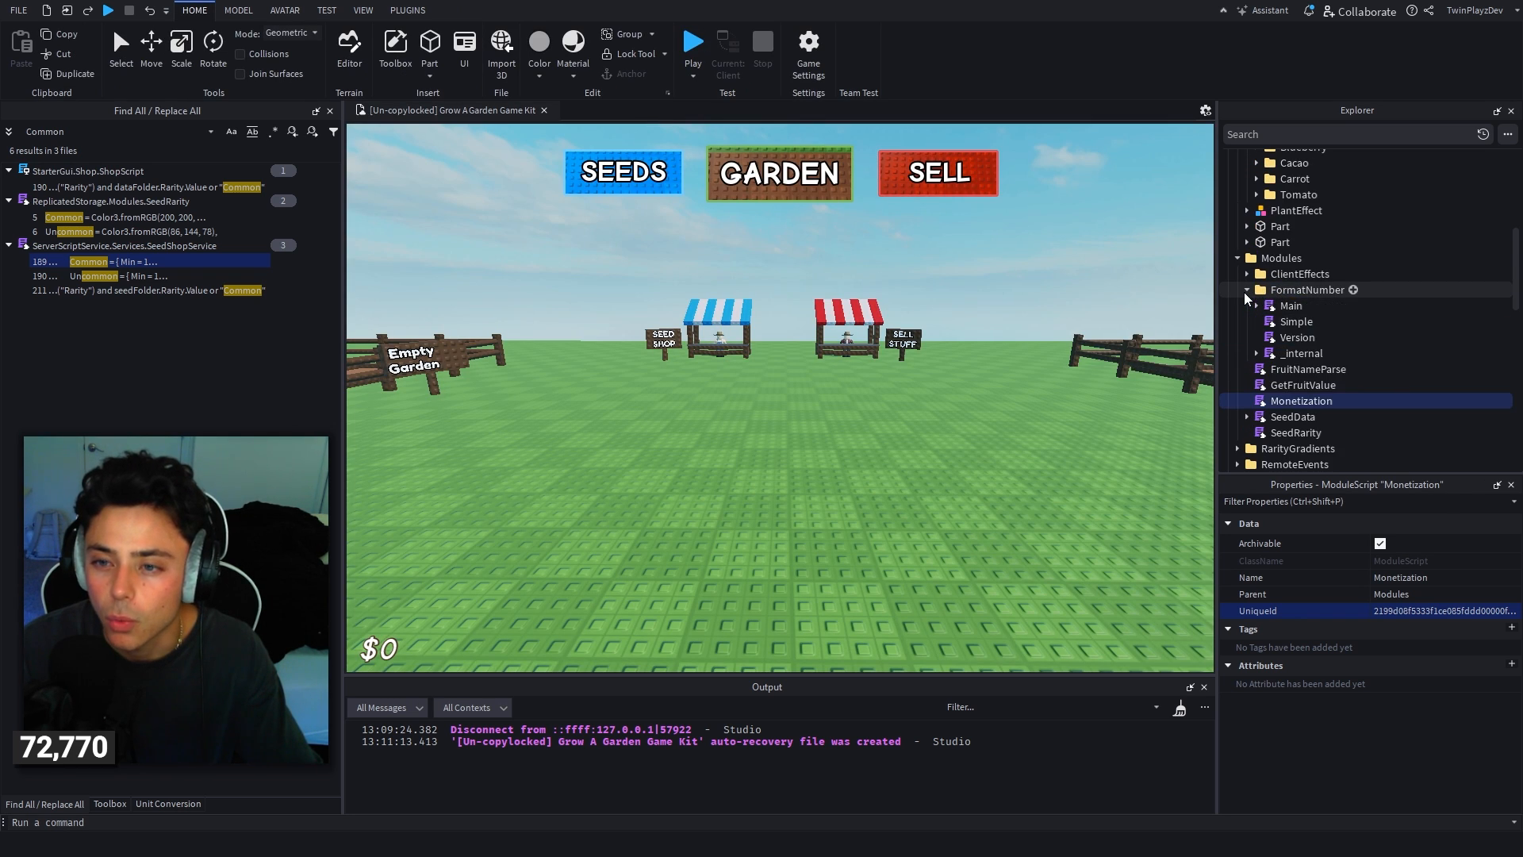
{"action": "left_click", "coordinate": [1247, 291]}
{"action": "left_click", "coordinate": [1246, 275]}
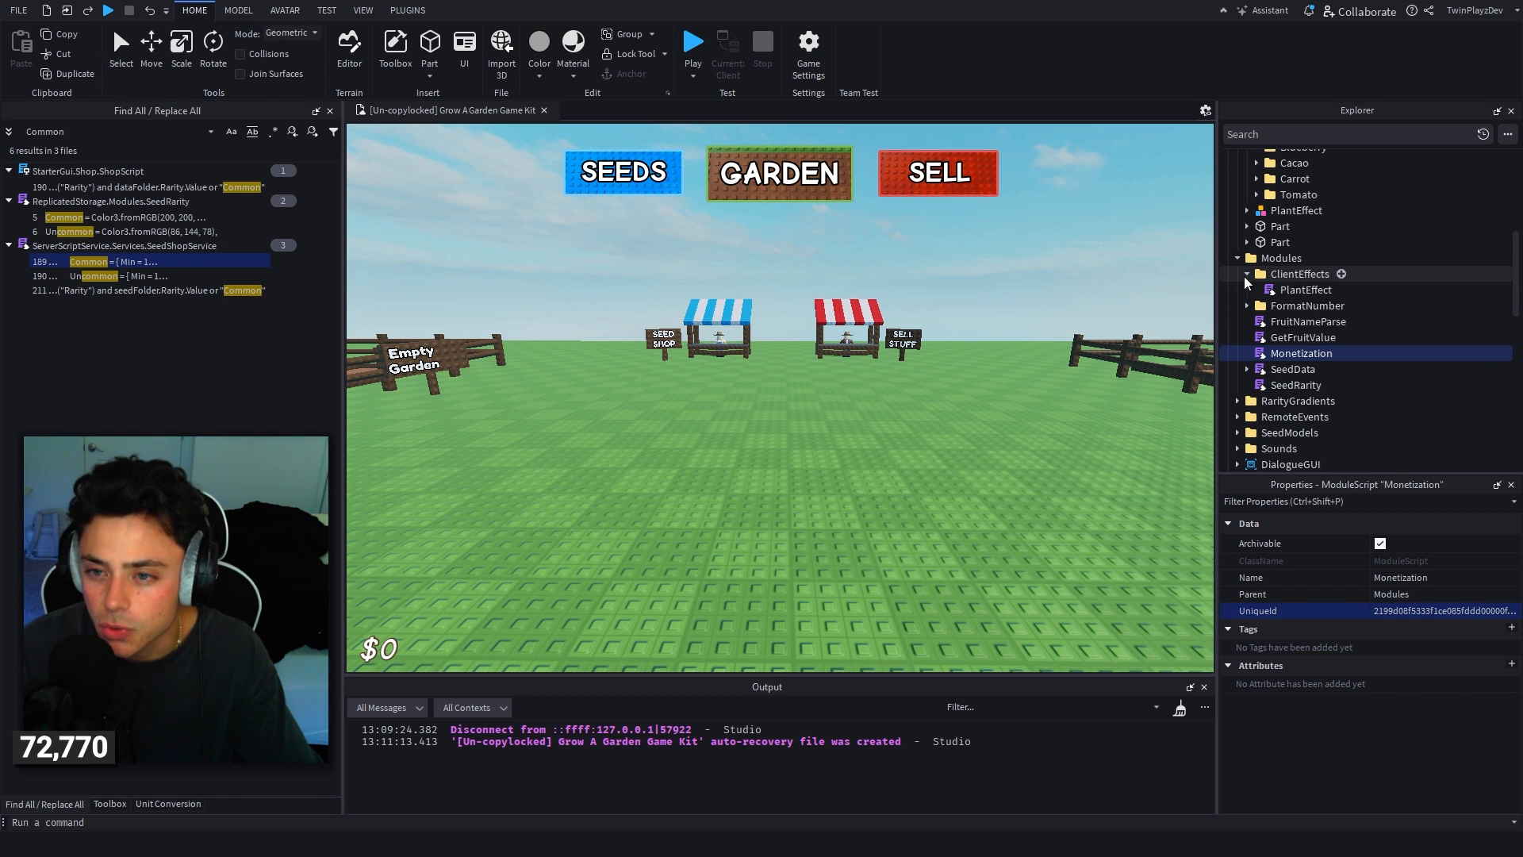
{"action": "double_click", "coordinate": [1306, 290]}
{"action": "left_click", "coordinate": [643, 110]}
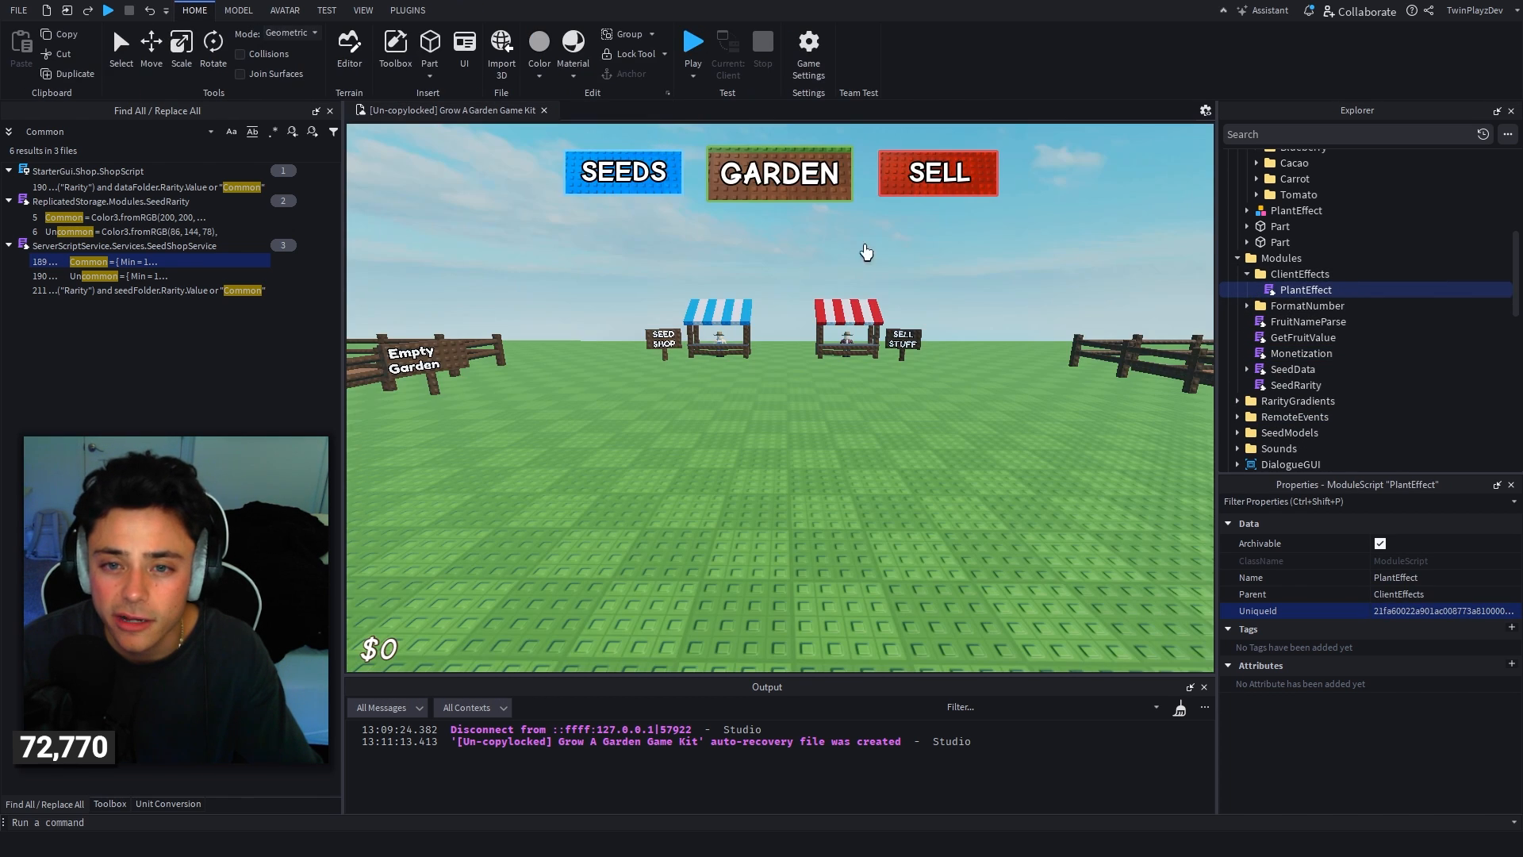
Step: Collapse the Modules folder in ReplicatedStorage and the Services folder in ServerScriptService
{"action": "scroll", "coordinate": [1306, 333], "scroll_direction": "up", "scroll_amount": 1}
{"action": "left_click", "coordinate": [1234, 306]}
{"action": "left_click", "coordinate": [1239, 306]}
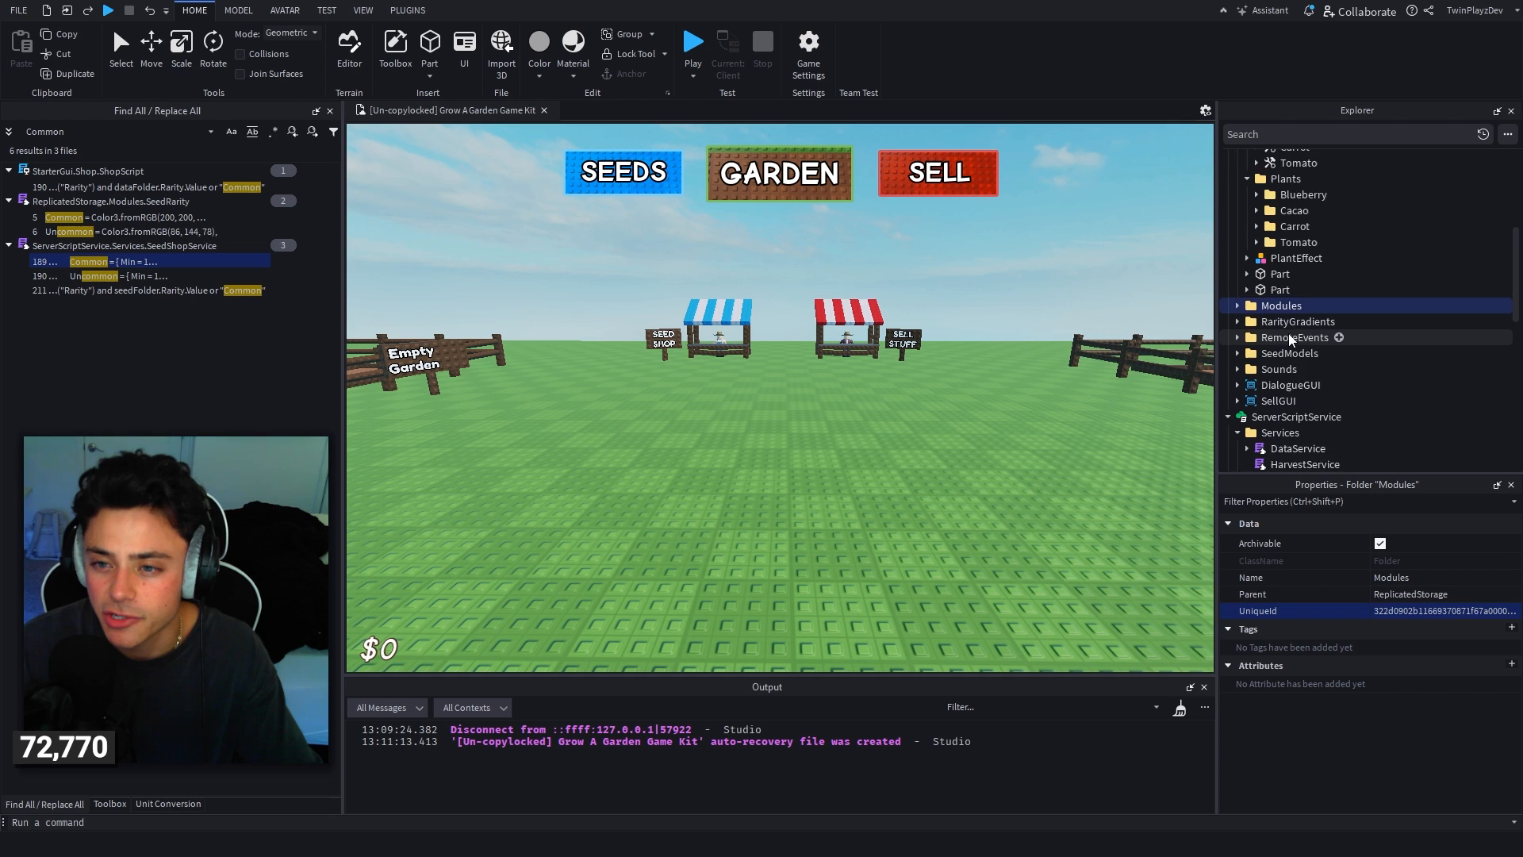
{"action": "scroll", "coordinate": [1290, 337], "scroll_direction": "up", "scroll_amount": 3}
{"action": "scroll", "coordinate": [1291, 341], "scroll_direction": "down", "scroll_amount": 6}
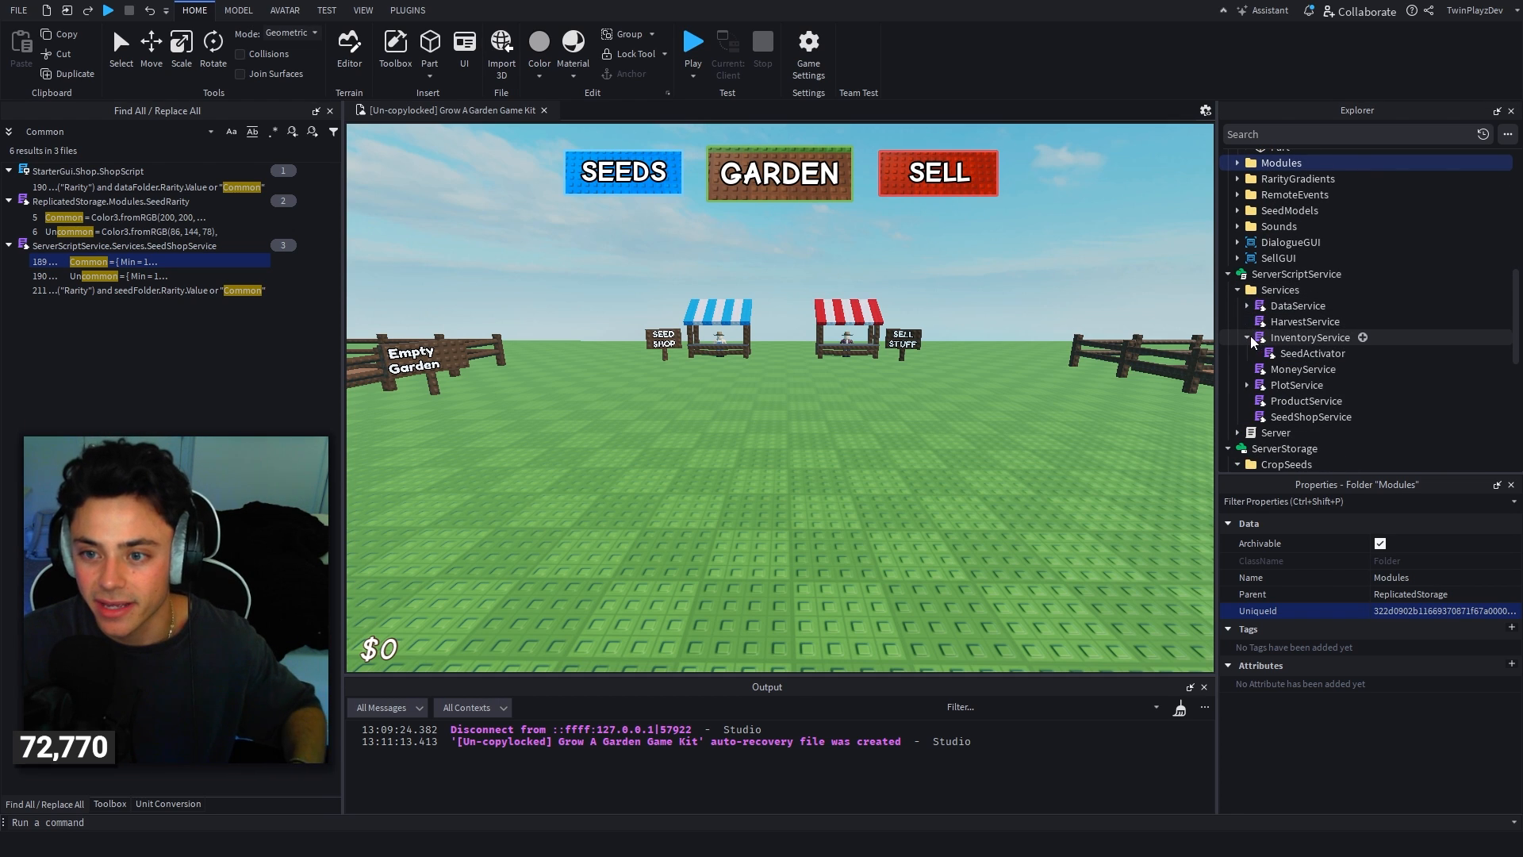
{"action": "left_click", "coordinate": [1239, 291]}
{"action": "scroll", "coordinate": [1270, 317], "scroll_direction": "down", "scroll_amount": 1}
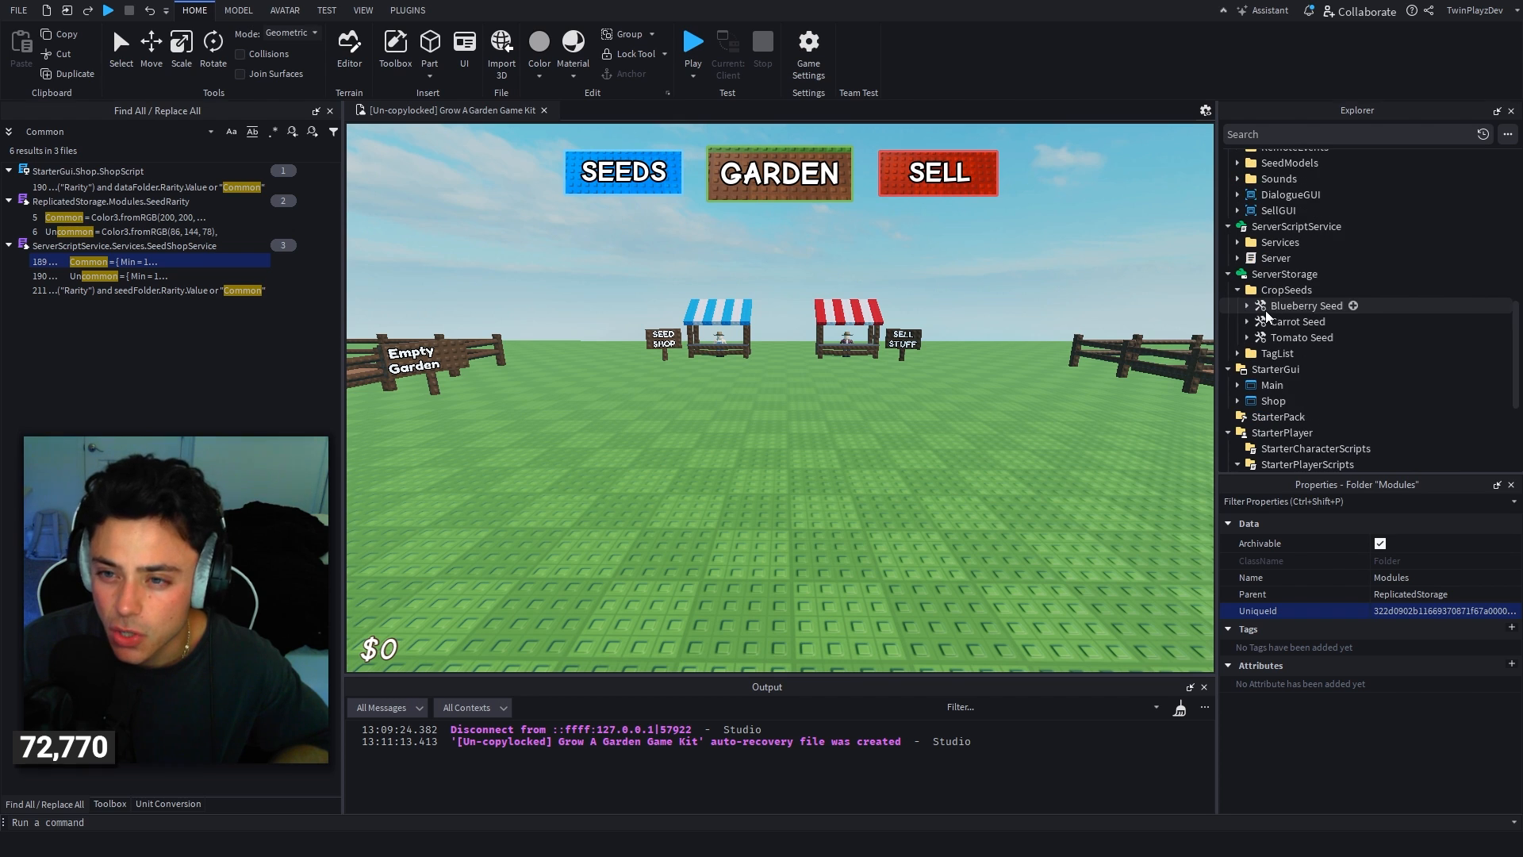
Step: Duplicate the Tomato Seed model from ReplicatedStorage's SeedModels folder, move the copy into Workspace and focus on it
{"action": "scroll", "coordinate": [1269, 309], "scroll_direction": "up", "scroll_amount": 4}
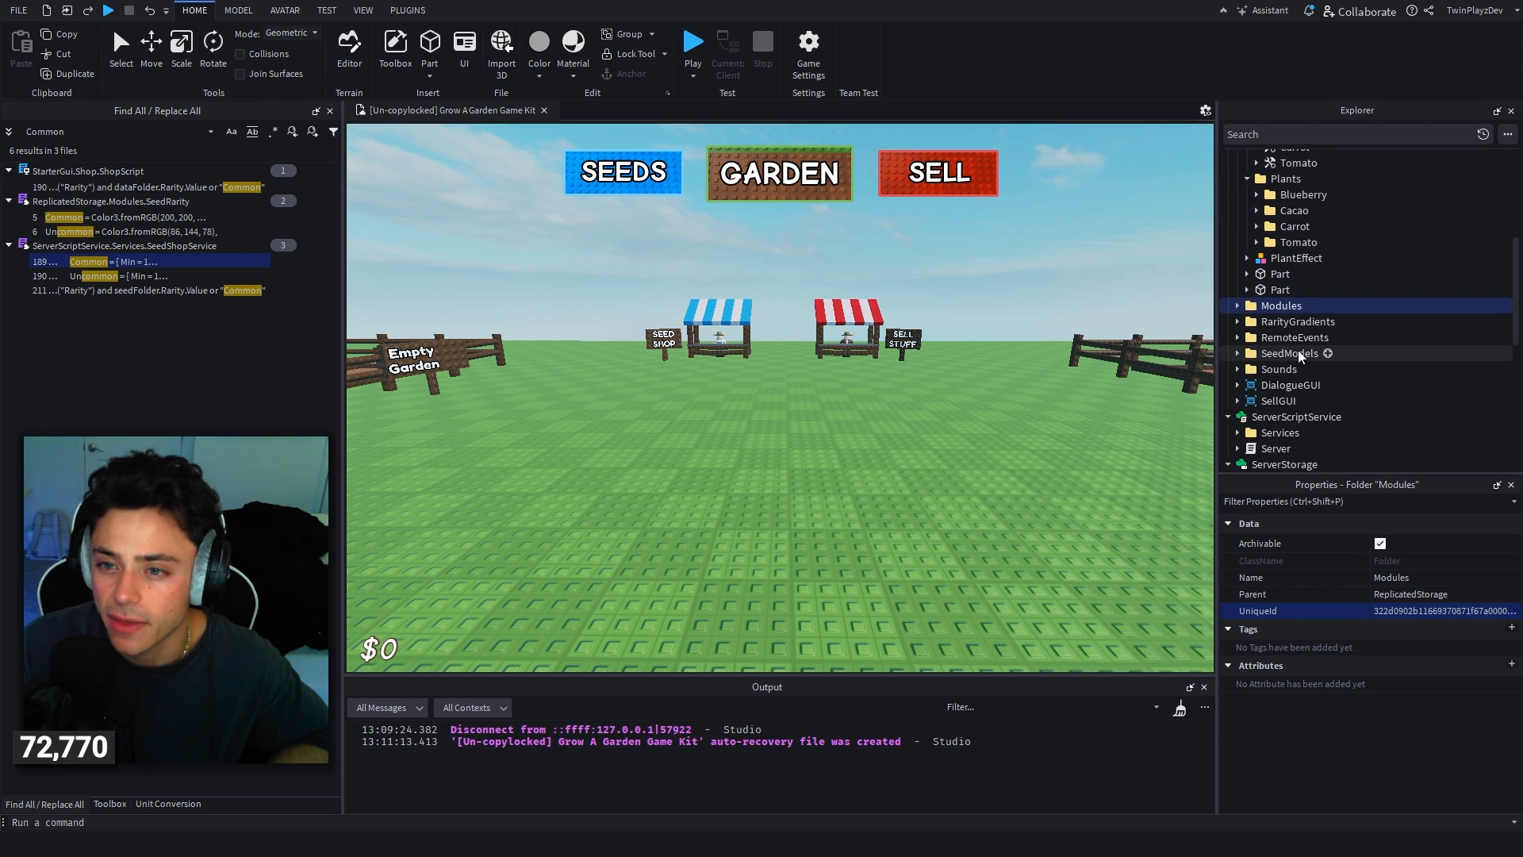
{"action": "scroll", "coordinate": [1260, 279], "scroll_direction": "down", "scroll_amount": 1}
{"action": "left_click", "coordinate": [1238, 306]}
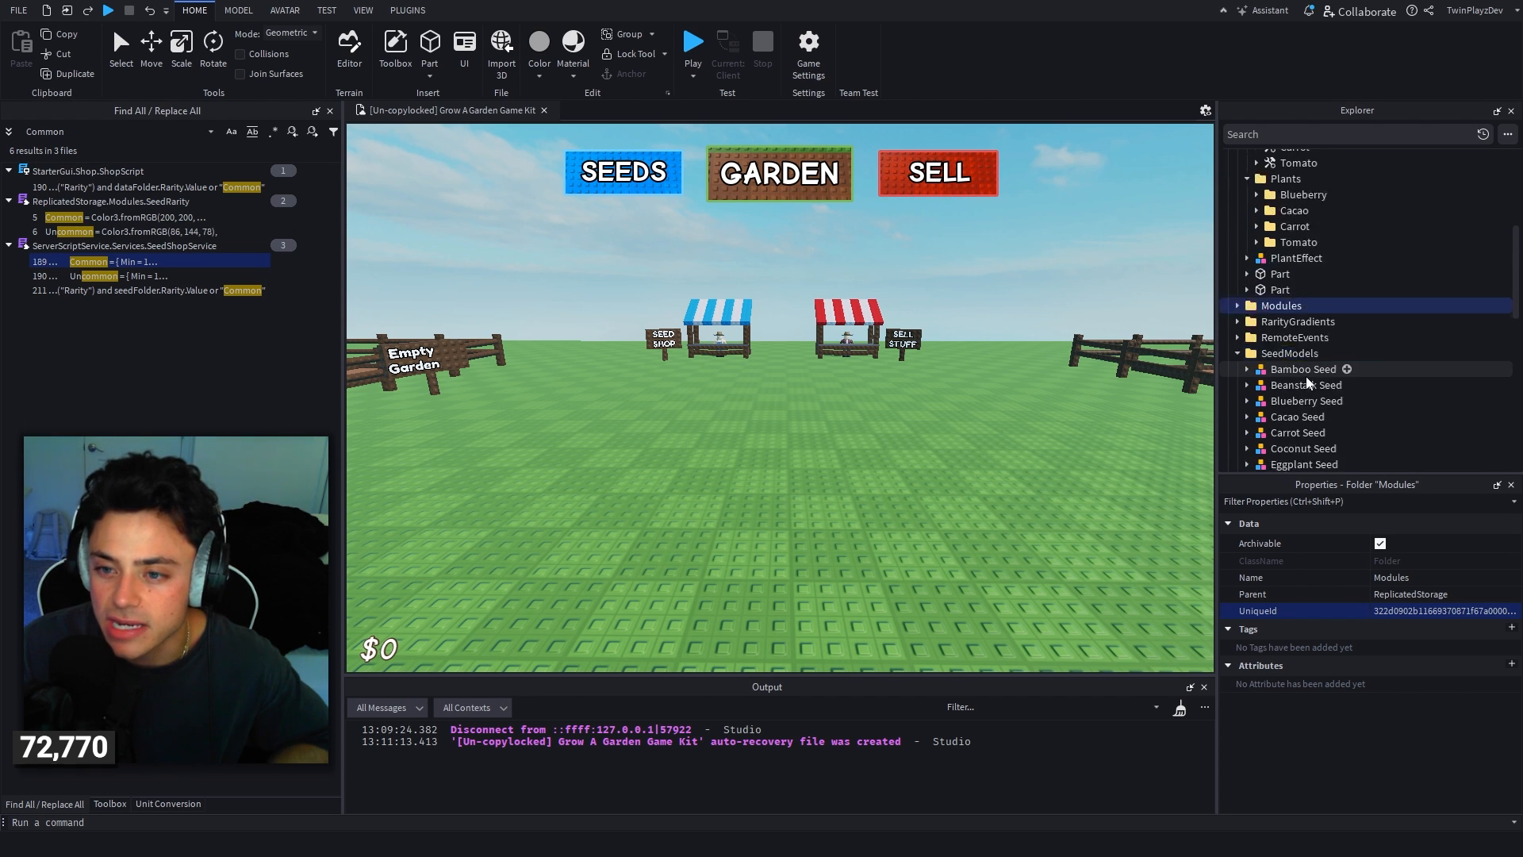
{"action": "scroll", "coordinate": [1257, 327], "scroll_direction": "down", "scroll_amount": 1}
{"action": "left_click", "coordinate": [1289, 385]}
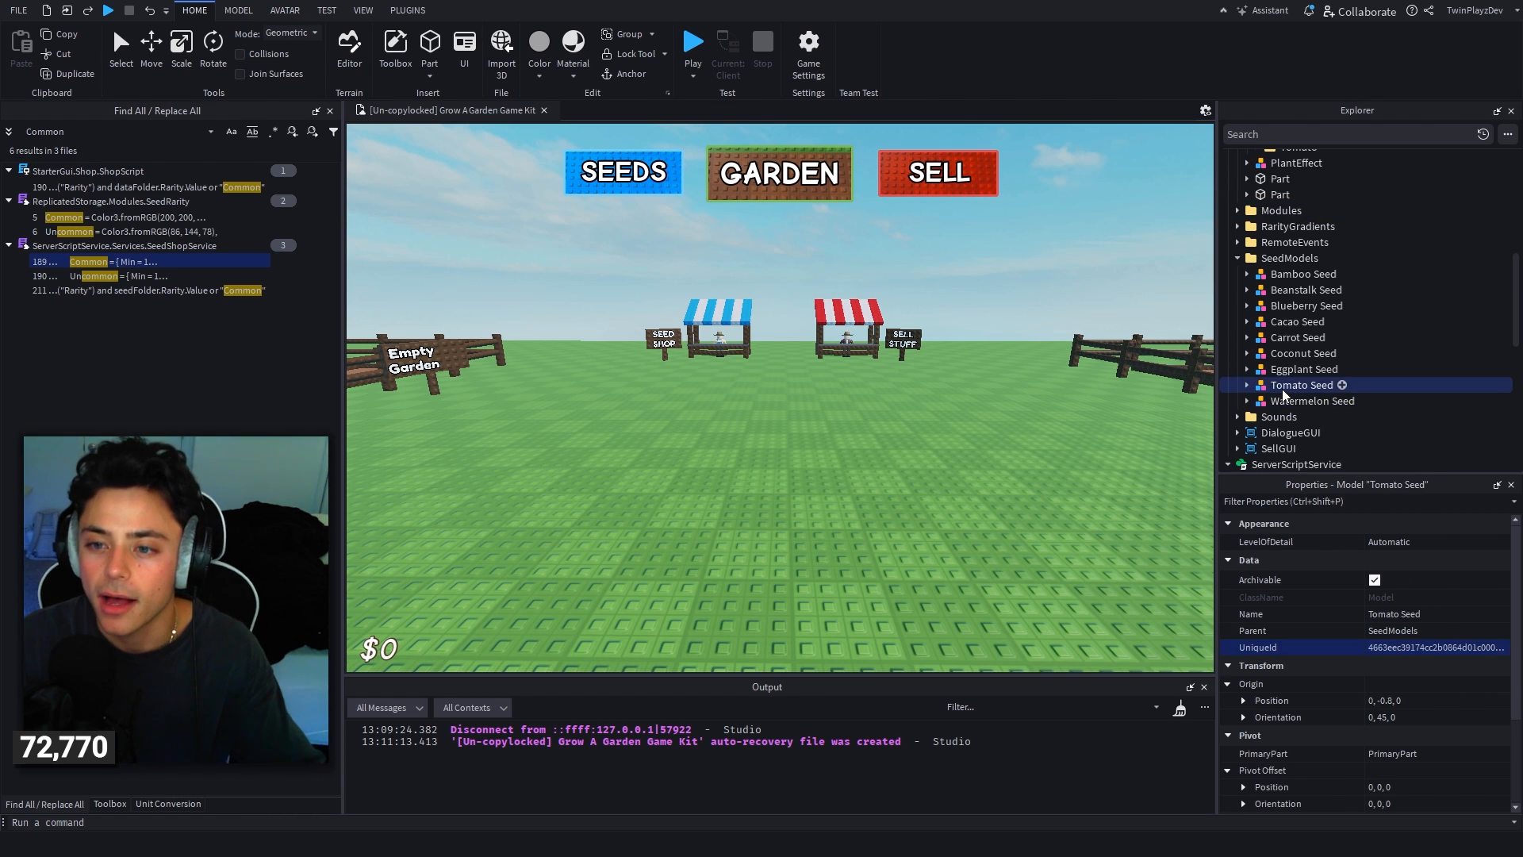
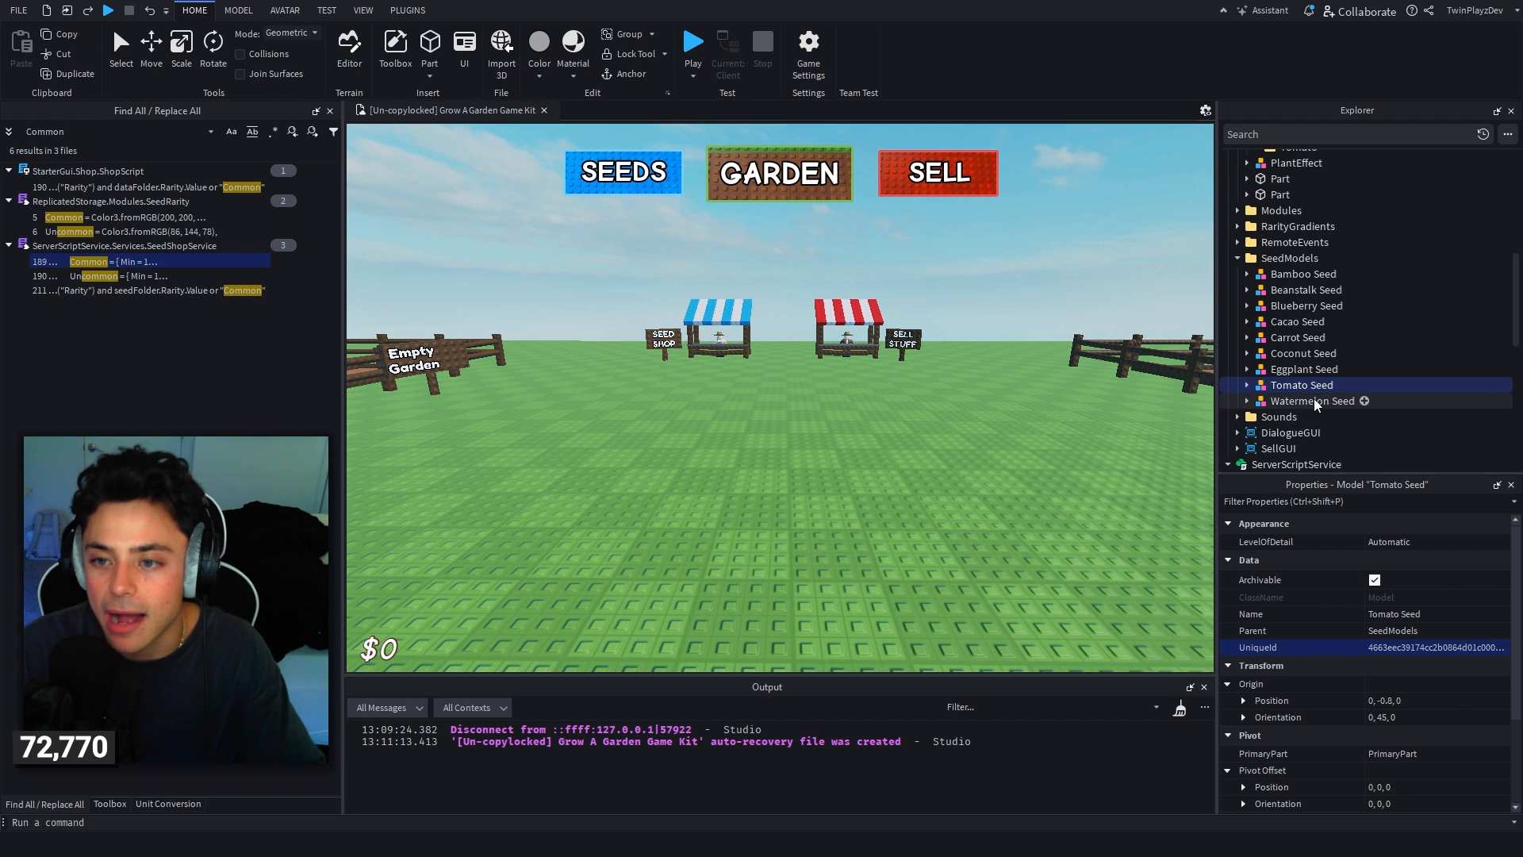
{"action": "key", "text": "ctrl+d"}
{"action": "scroll", "coordinate": [1311, 412], "scroll_direction": "up", "scroll_amount": 10}
{"action": "left_click_drag", "start_coordinate": [1311, 410], "coordinate": [1310, 418]}
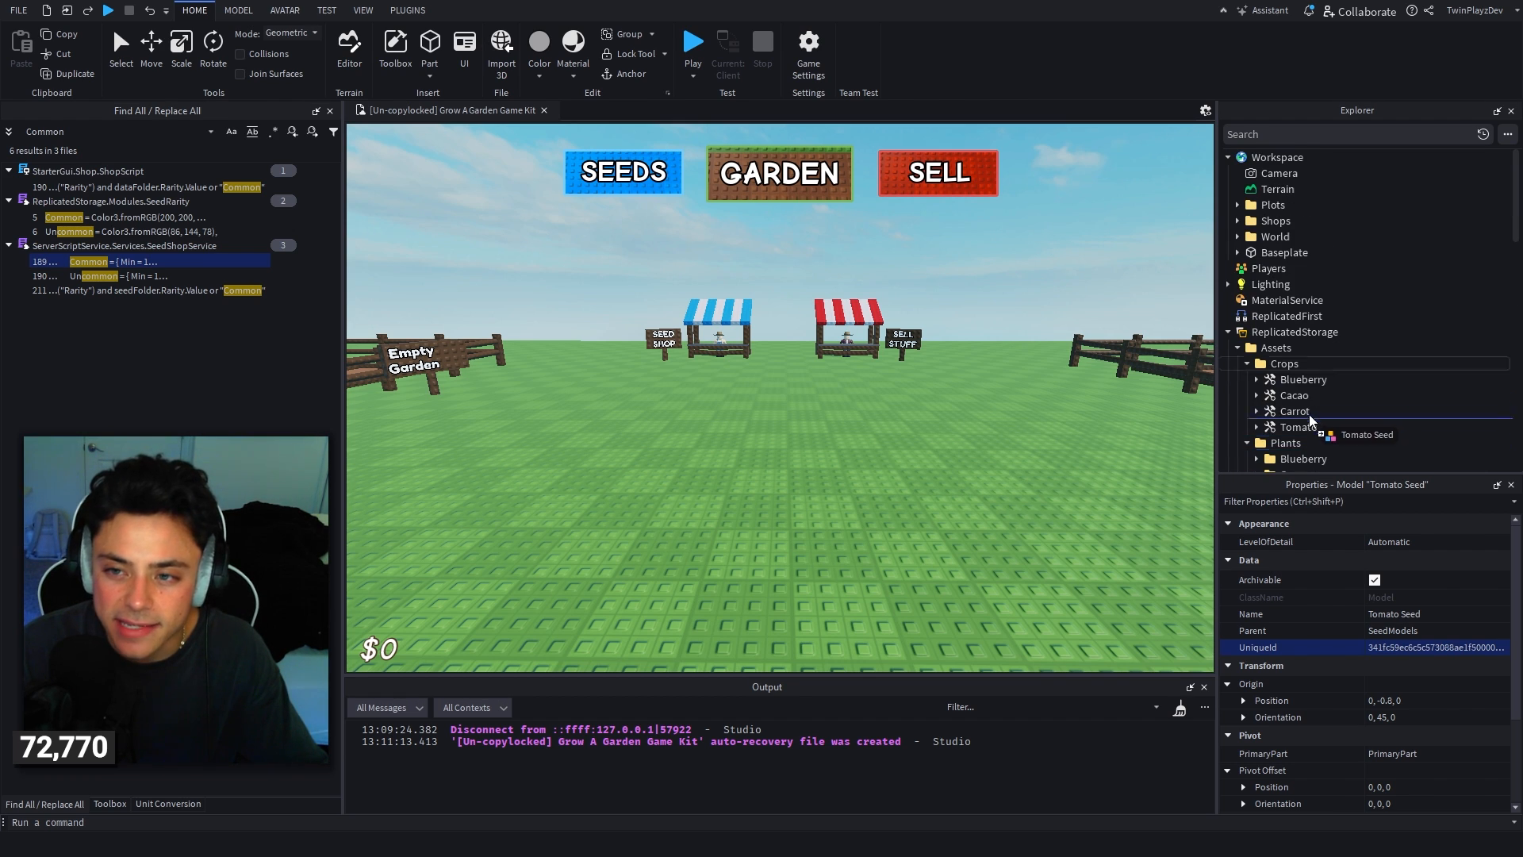
{"action": "left_click_drag", "start_coordinate": [1248, 180], "coordinate": [1256, 159]}
{"action": "key", "text": "f"}
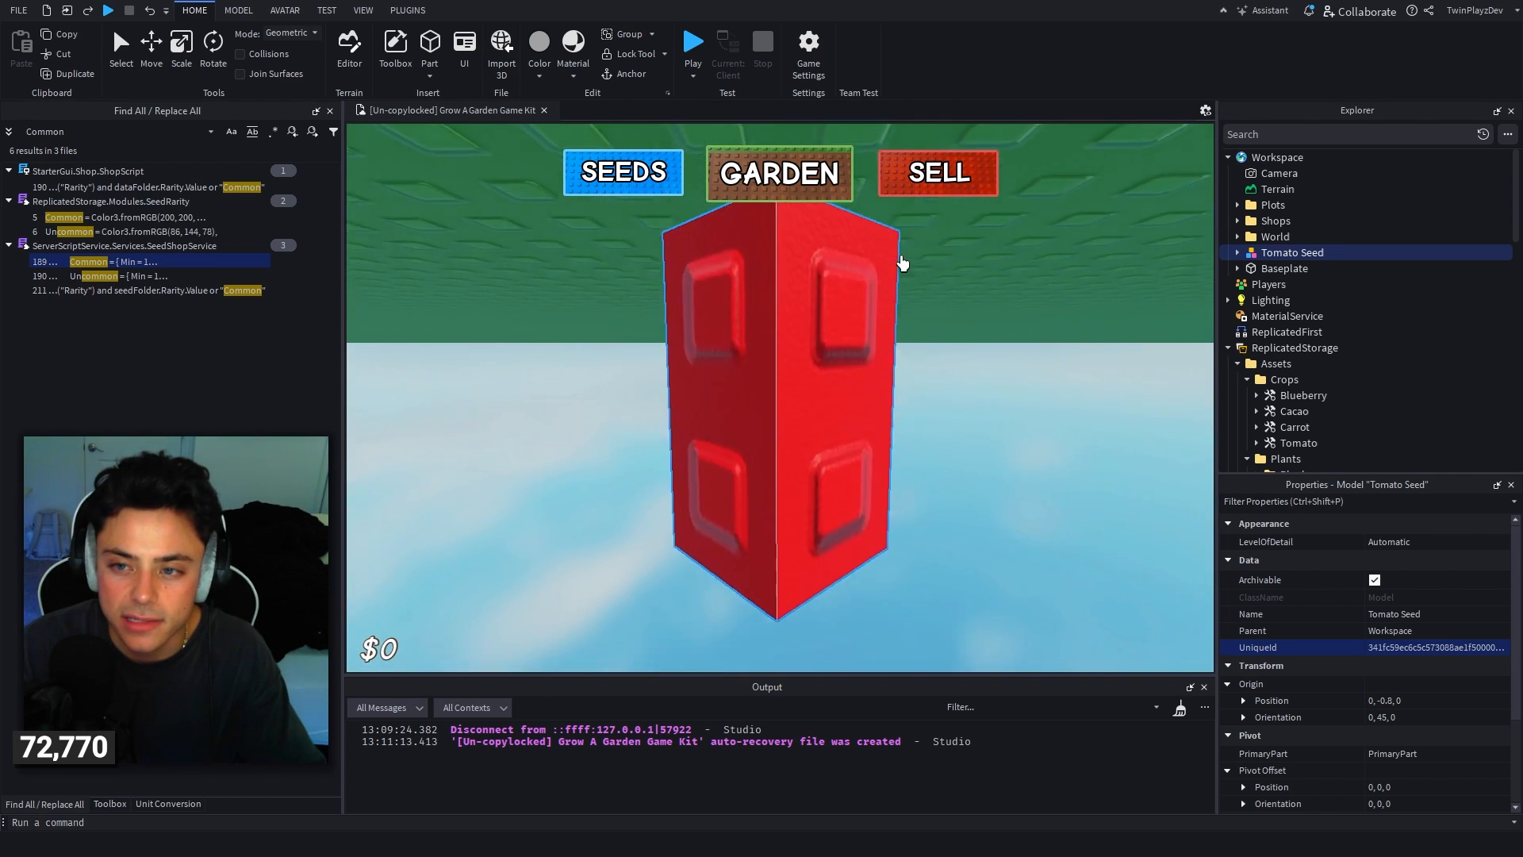
Step: Rename the copied seed model in Workspace to Apple Seed, and check which part is its PrimaryPart
{"action": "left_click", "coordinate": [1404, 614]}
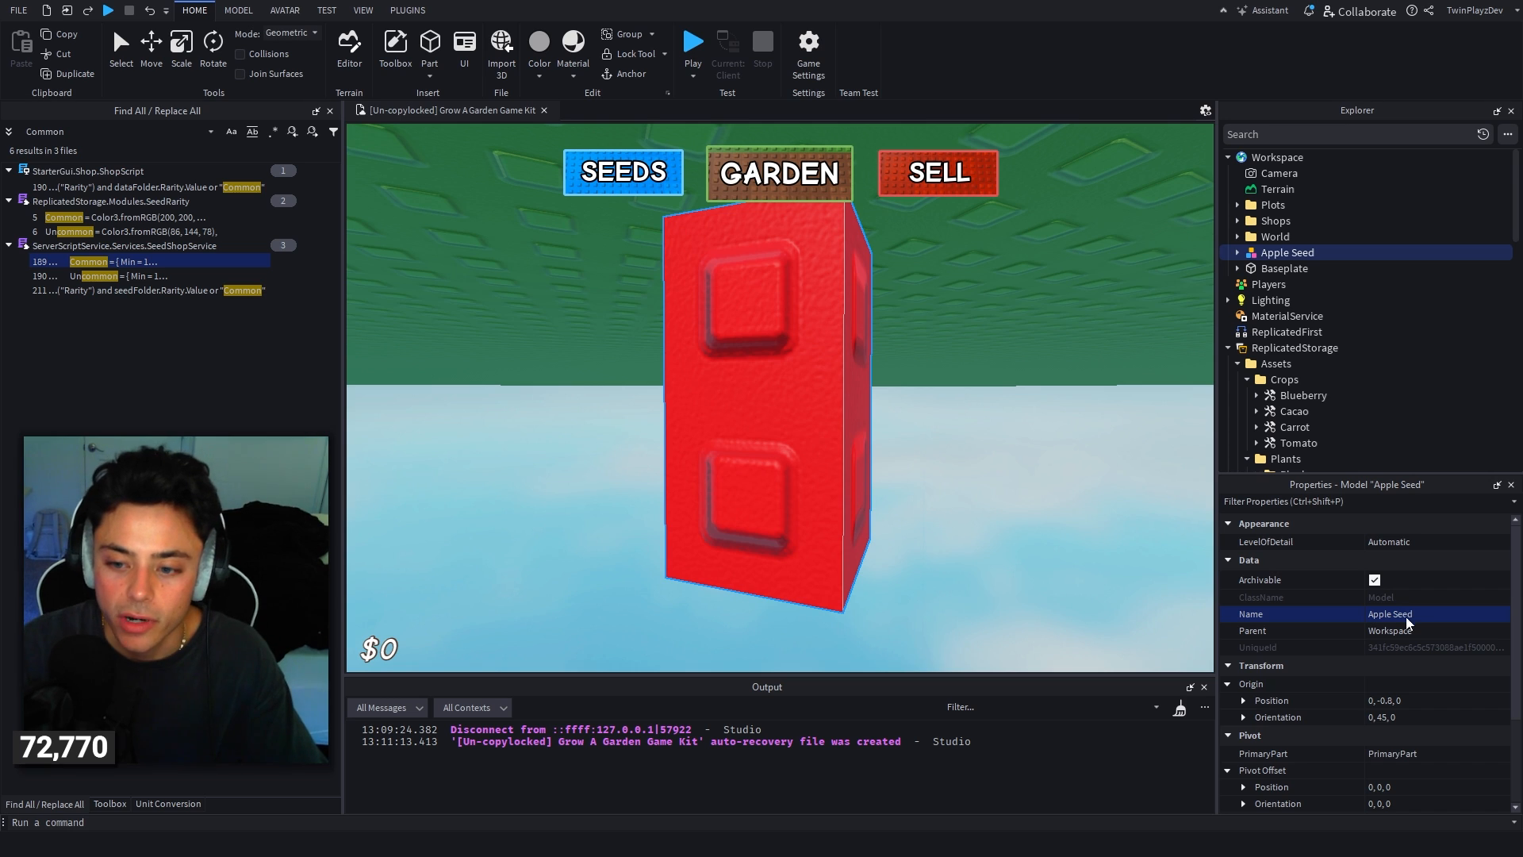
{"action": "left_click", "coordinate": [1240, 253]}
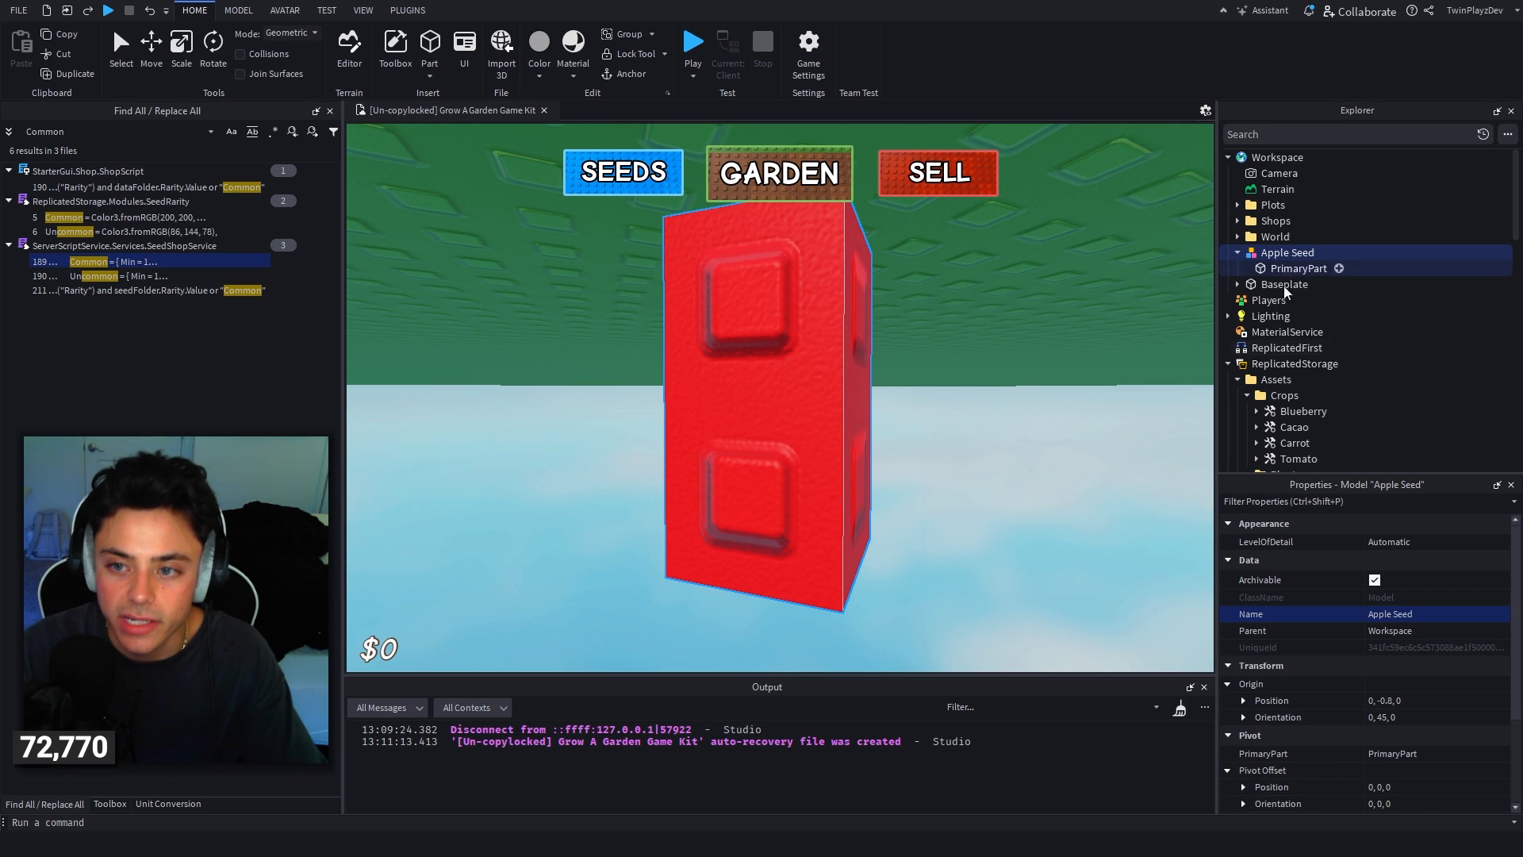
{"action": "left_click", "coordinate": [1412, 754]}
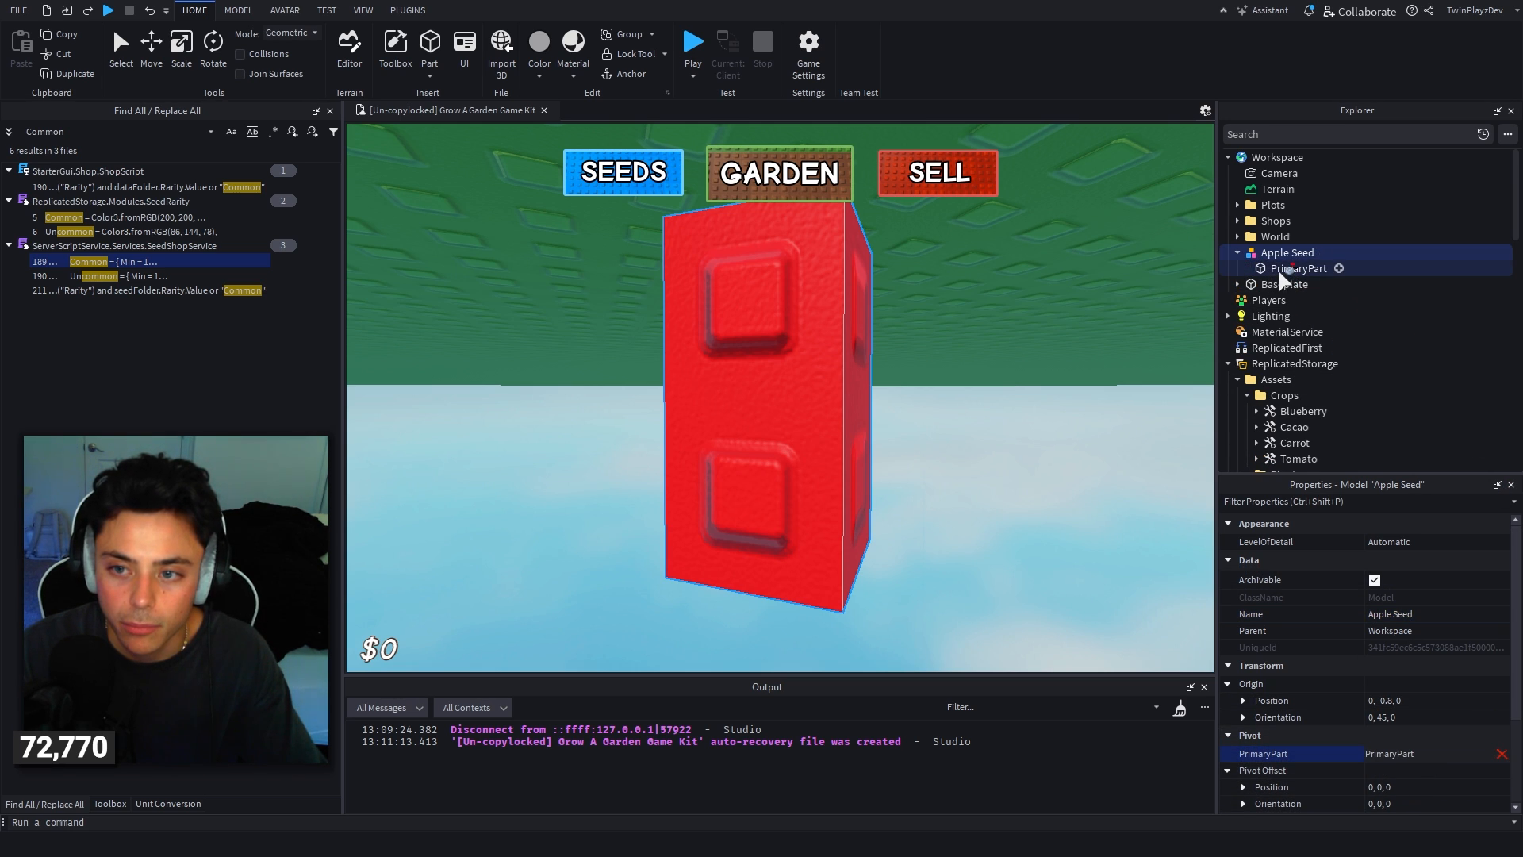
{"action": "right_click_drag", "start_coordinate": [916, 418], "coordinate": [917, 417]}
Step: Duplicate the PrimaryPart inside the Apple Seed model and rename the copy Part
{"action": "left_click", "coordinate": [1303, 270]}
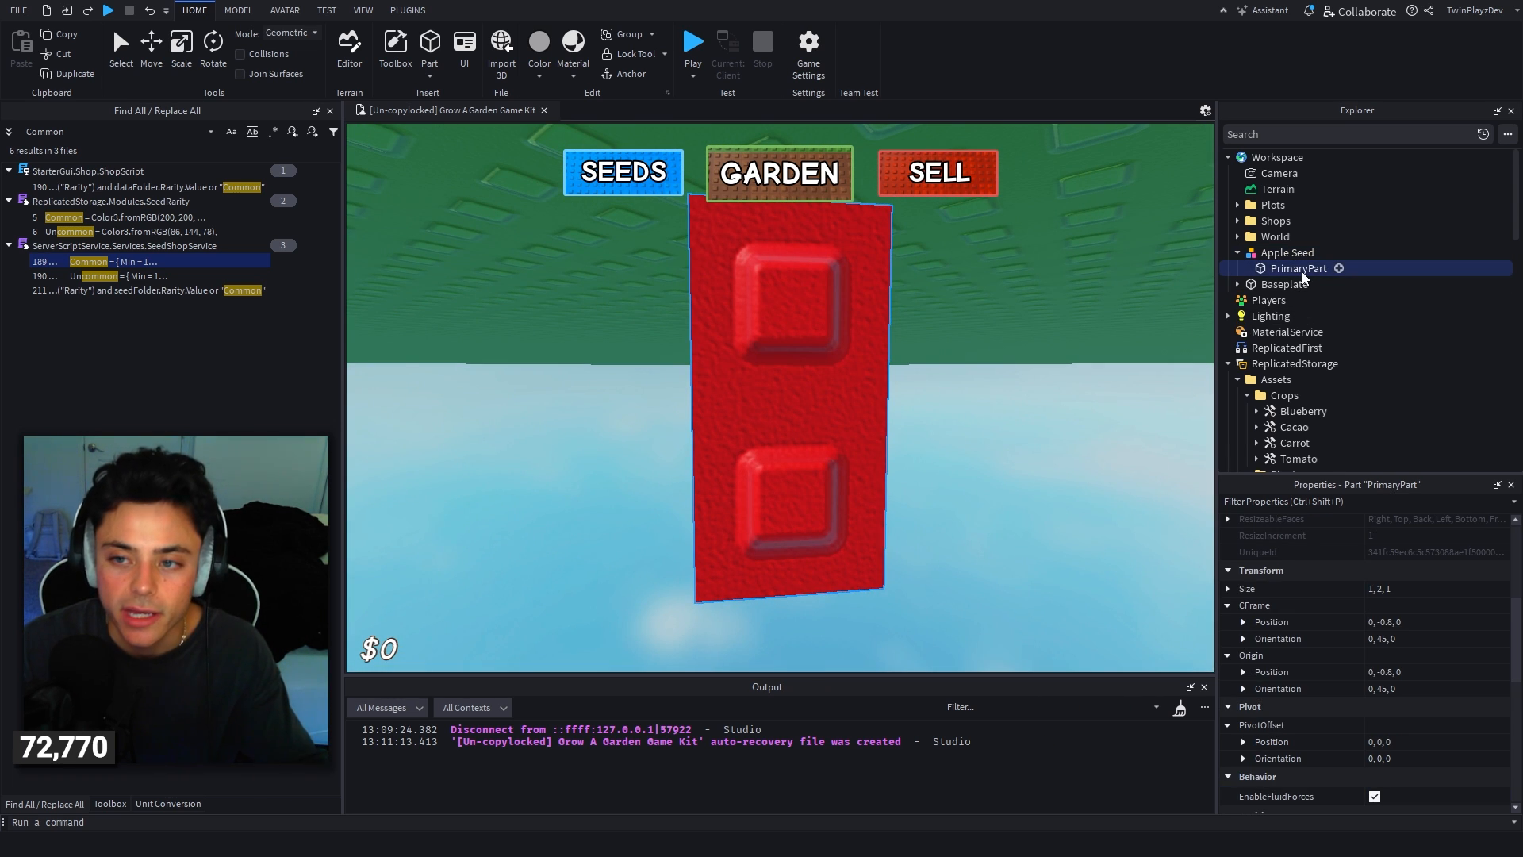
{"action": "key", "text": "ctrl+d"}
{"action": "scroll", "coordinate": [1420, 675], "scroll_direction": "up", "scroll_amount": 3}
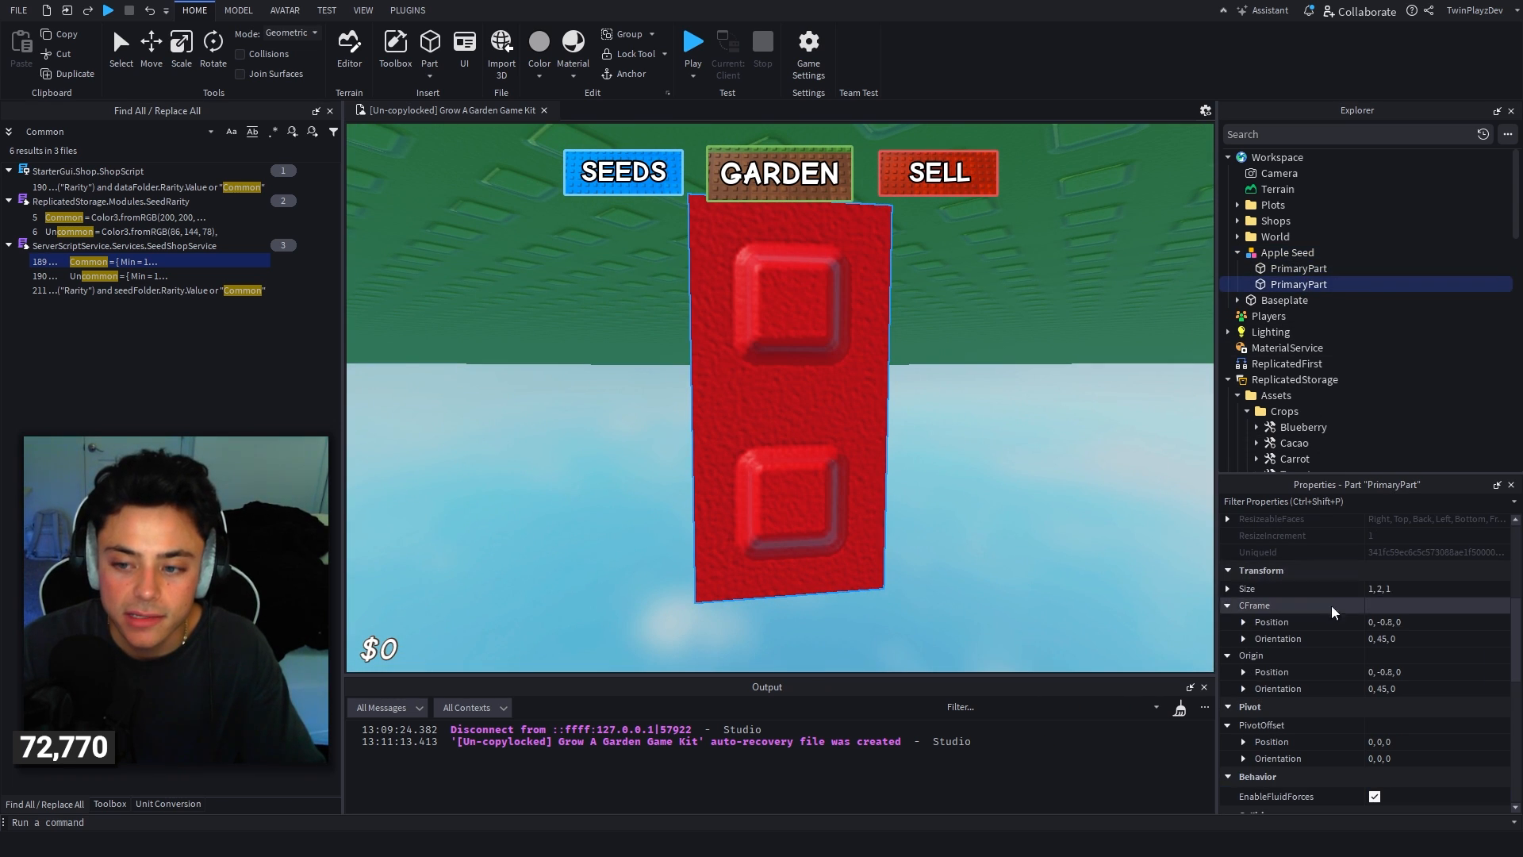
{"action": "left_click", "coordinate": [1420, 642]}
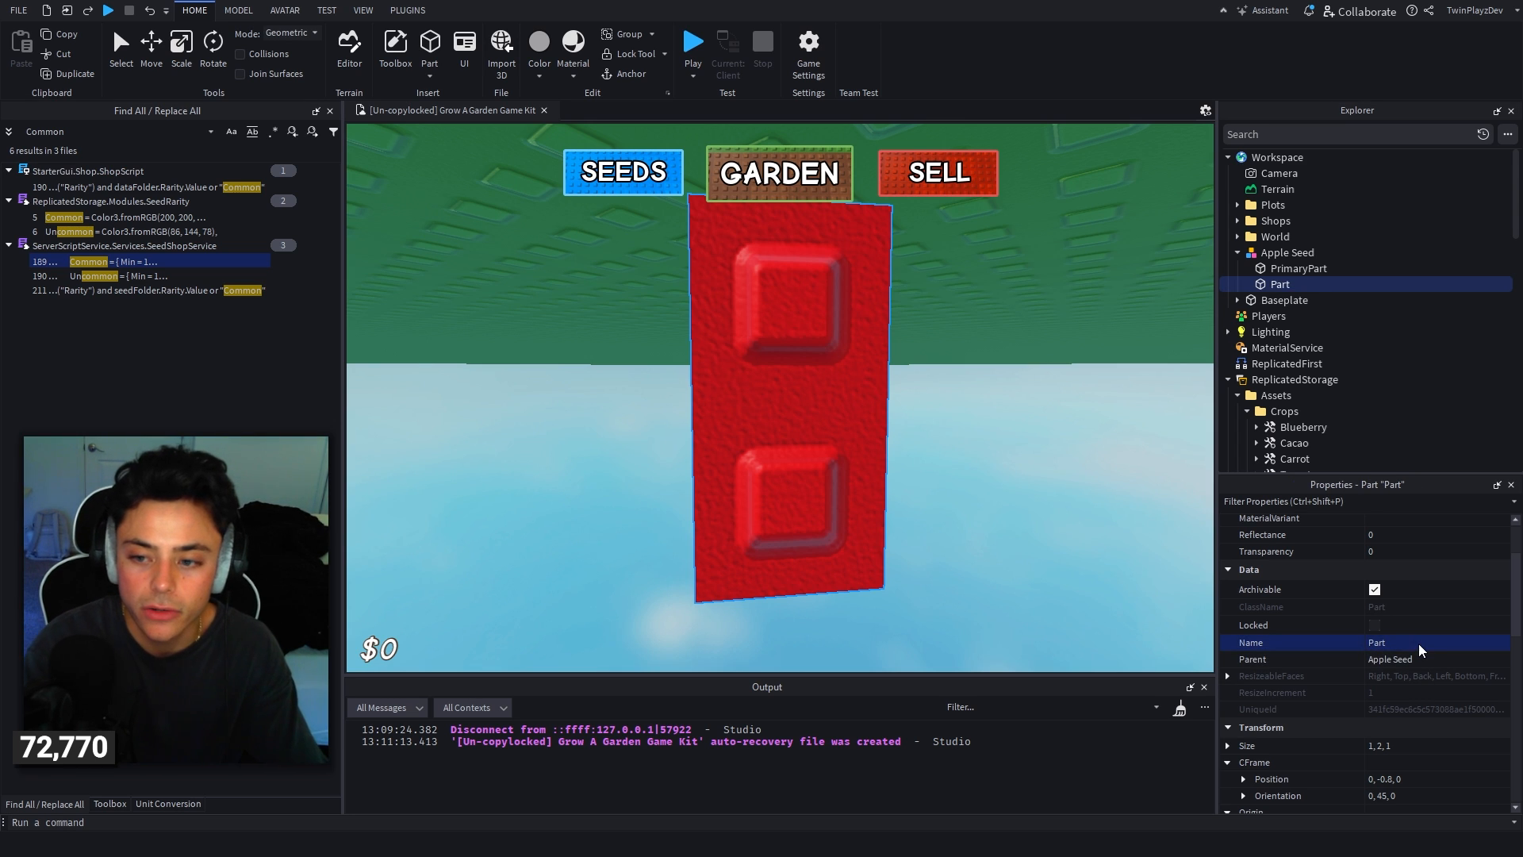
Step: Scale the duplicated Part into a shorter, wider block around the seed's lower half, about 1, 1.06, 1.53 in size
{"action": "left_click", "coordinate": [153, 51]}
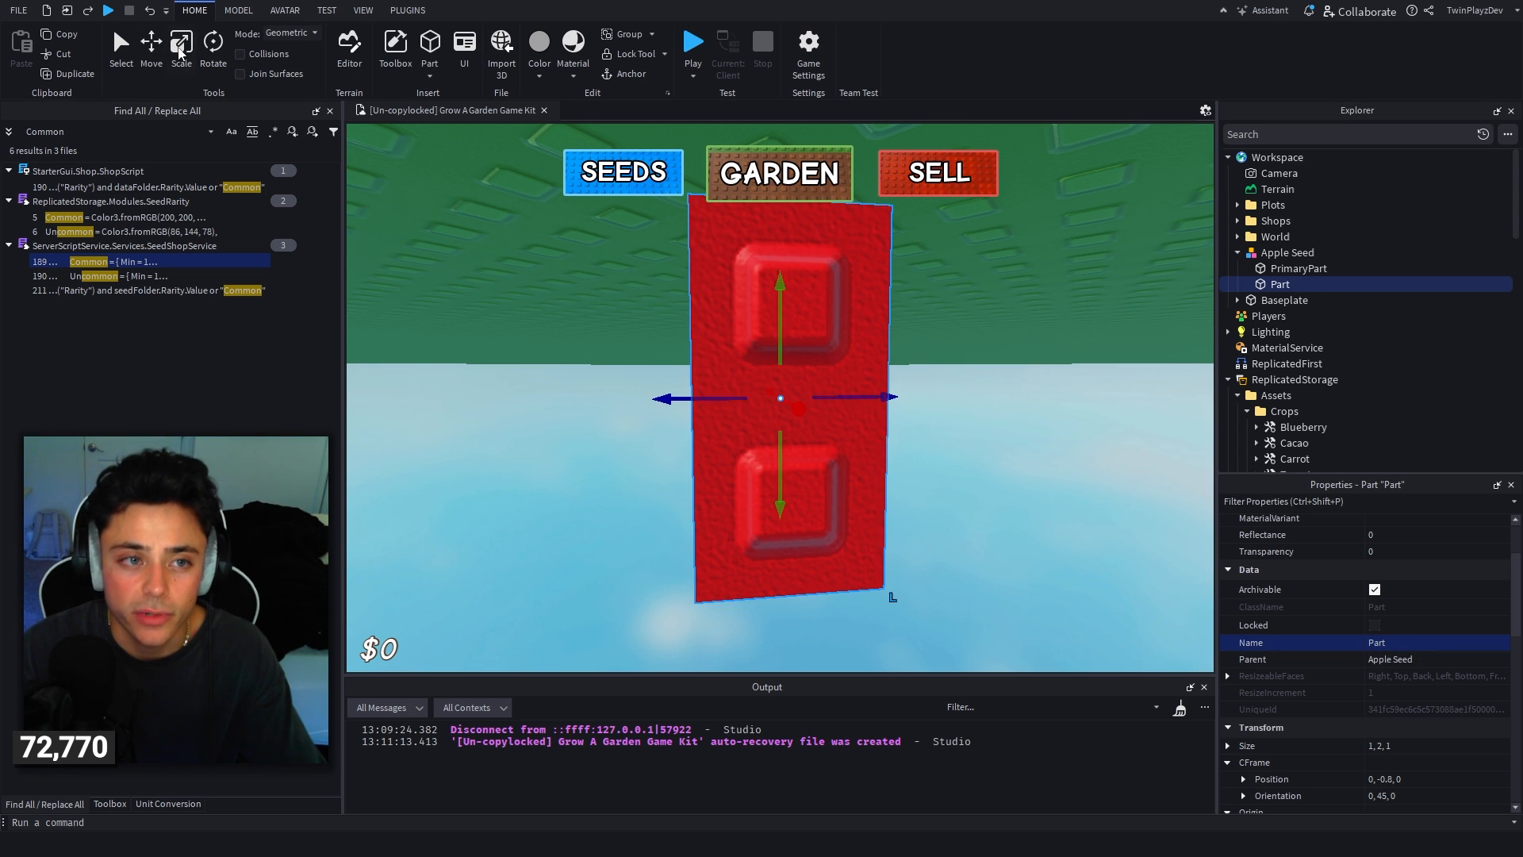
{"action": "left_click", "coordinate": [179, 52]}
{"action": "right_click_drag", "start_coordinate": [826, 383], "coordinate": [817, 349]}
{"action": "left_click_drag", "start_coordinate": [780, 232], "coordinate": [781, 358]}
{"action": "left_click_drag", "start_coordinate": [899, 481], "coordinate": [948, 481]}
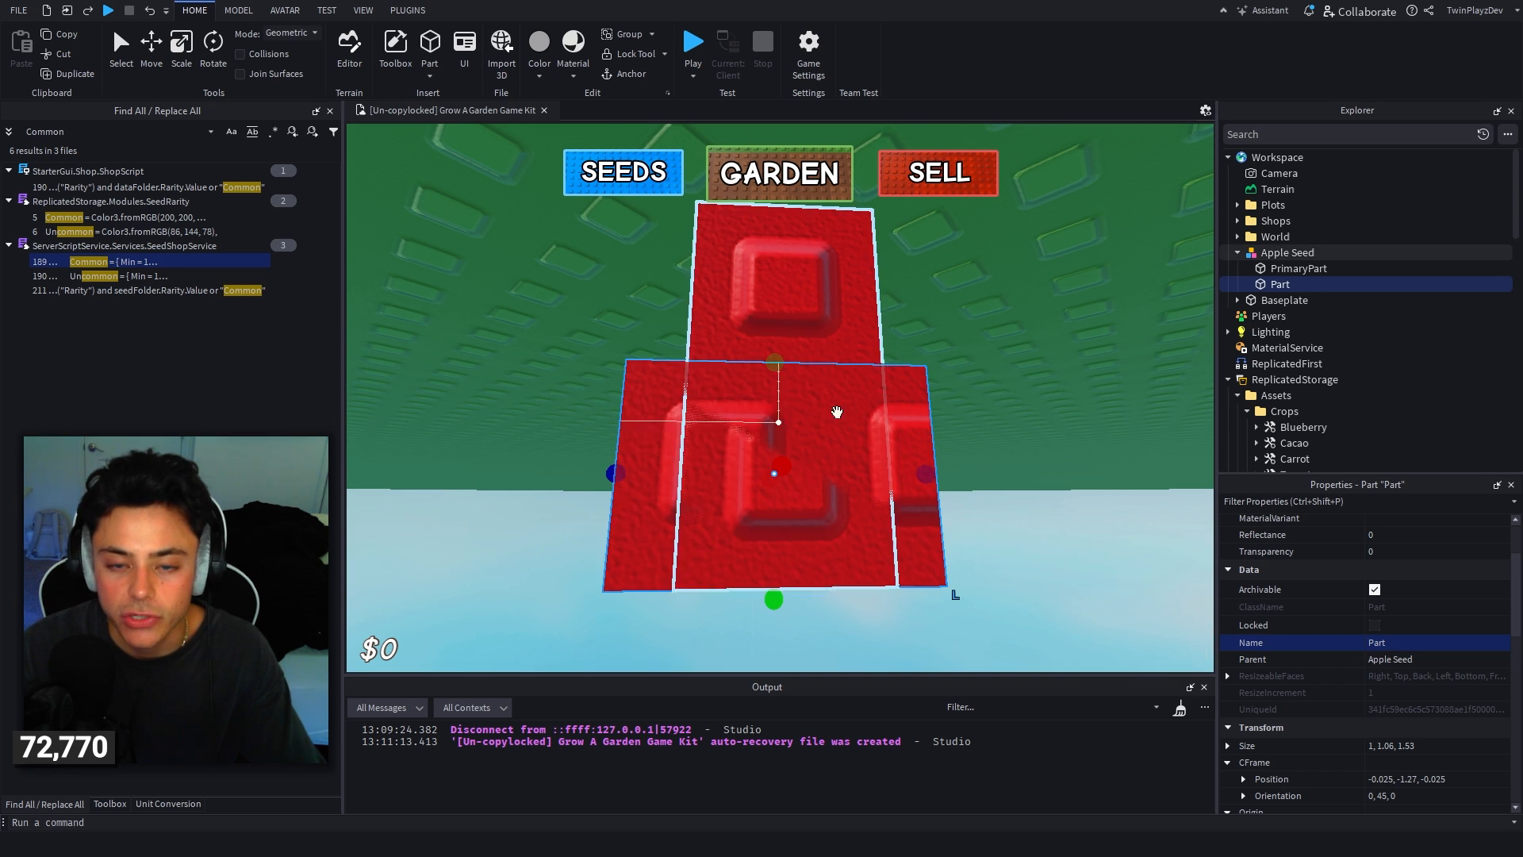
Step: Add a Weld inside the Apple Seed's PrimaryPart, with Part0 set to PrimaryPart and Part1 set to Part
{"action": "left_click", "coordinate": [1299, 269]}
{"action": "left_click", "coordinate": [1340, 268]}
{"action": "type", "text": "we"}
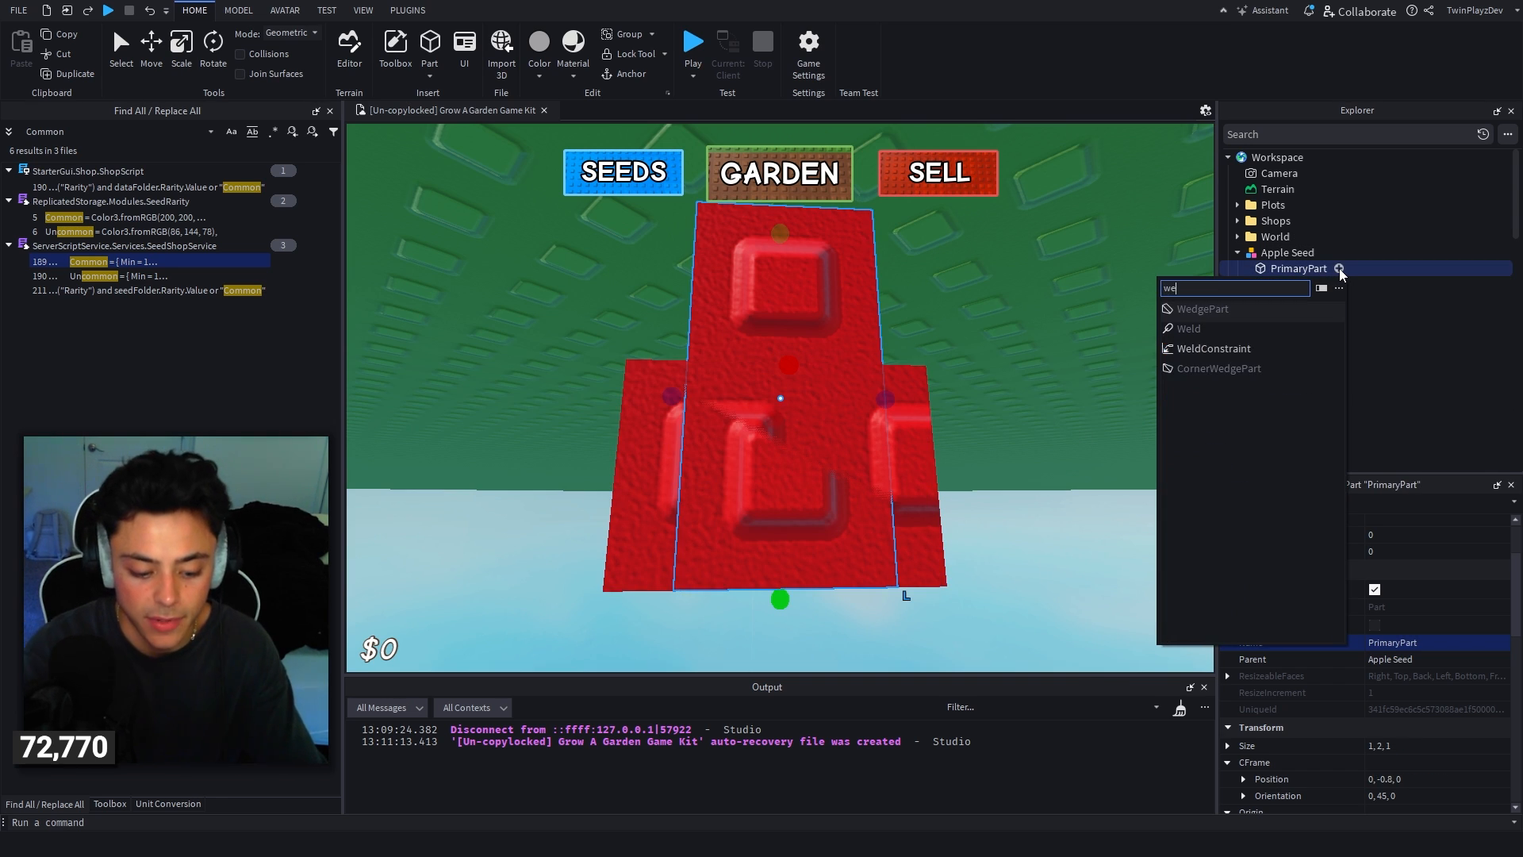
{"action": "type", "text": "ld"}
{"action": "key", "text": "Return"}
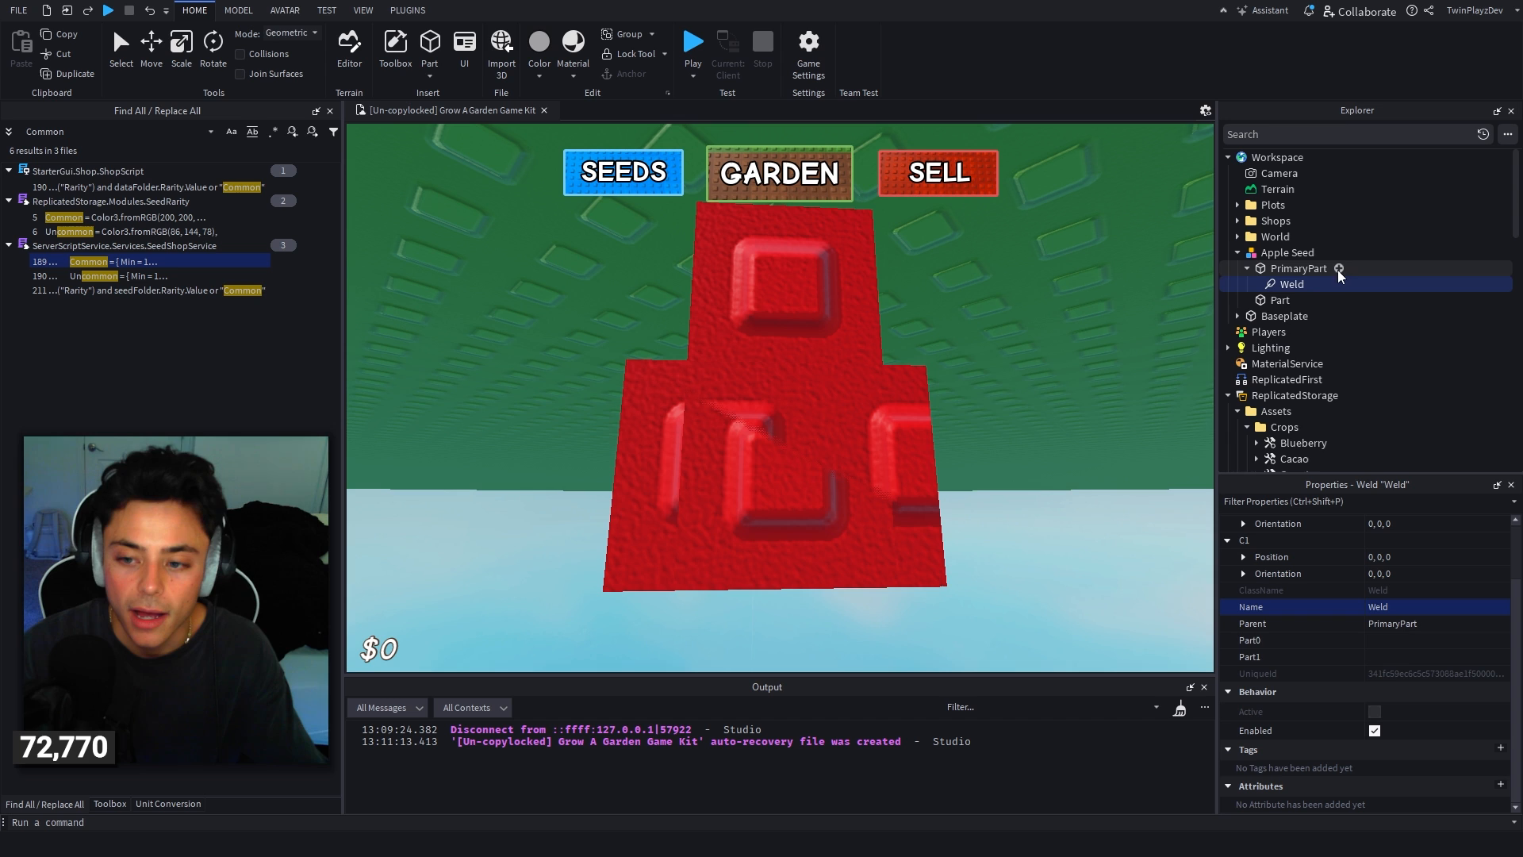
{"action": "left_click", "coordinate": [1400, 640]}
{"action": "left_click", "coordinate": [1298, 269]}
{"action": "left_click", "coordinate": [1401, 657]}
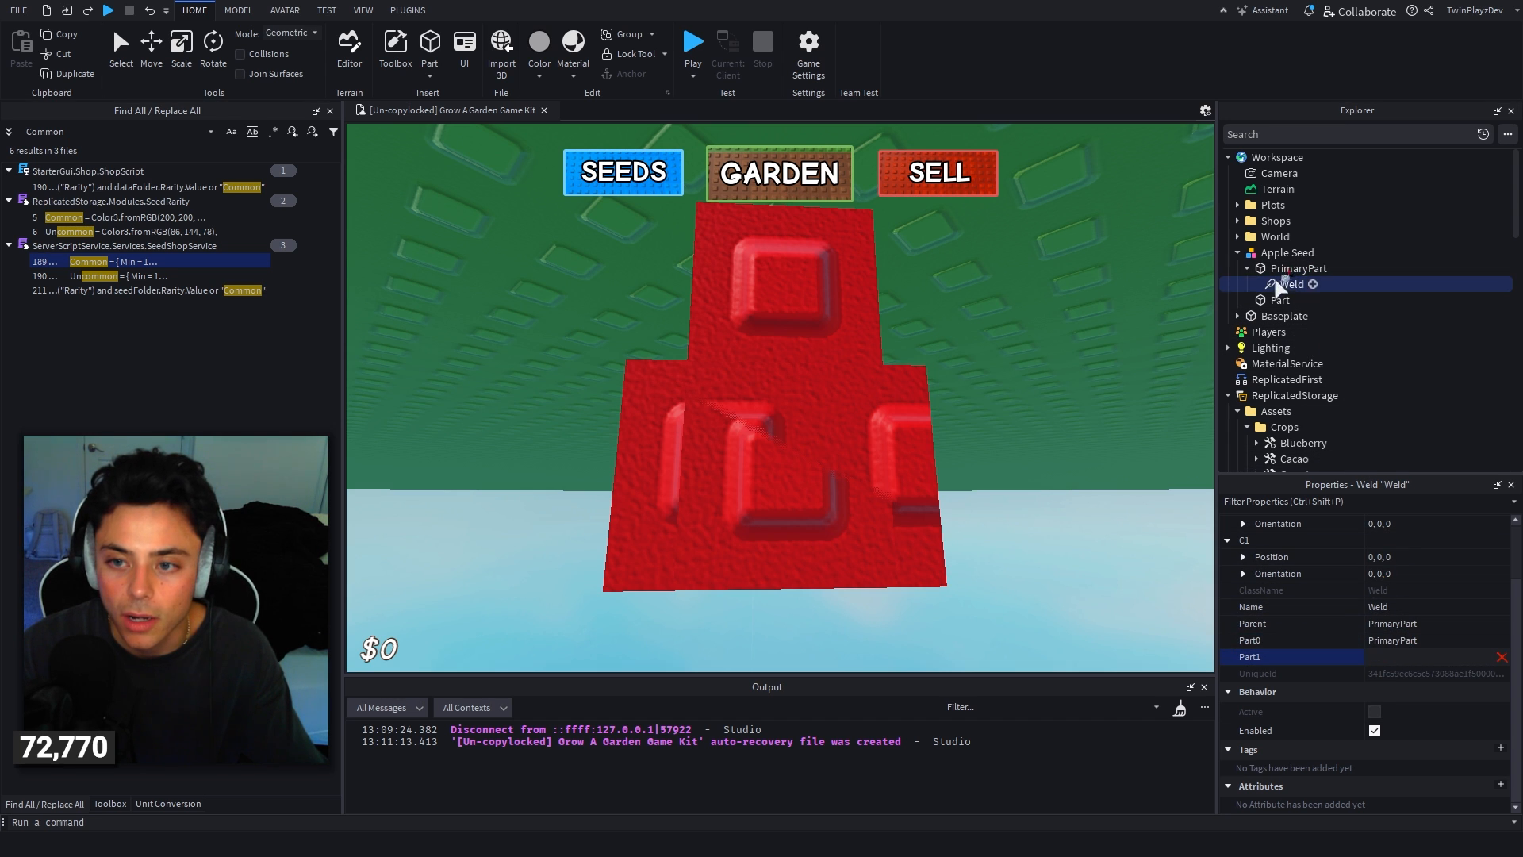
{"action": "left_click", "coordinate": [1280, 300]}
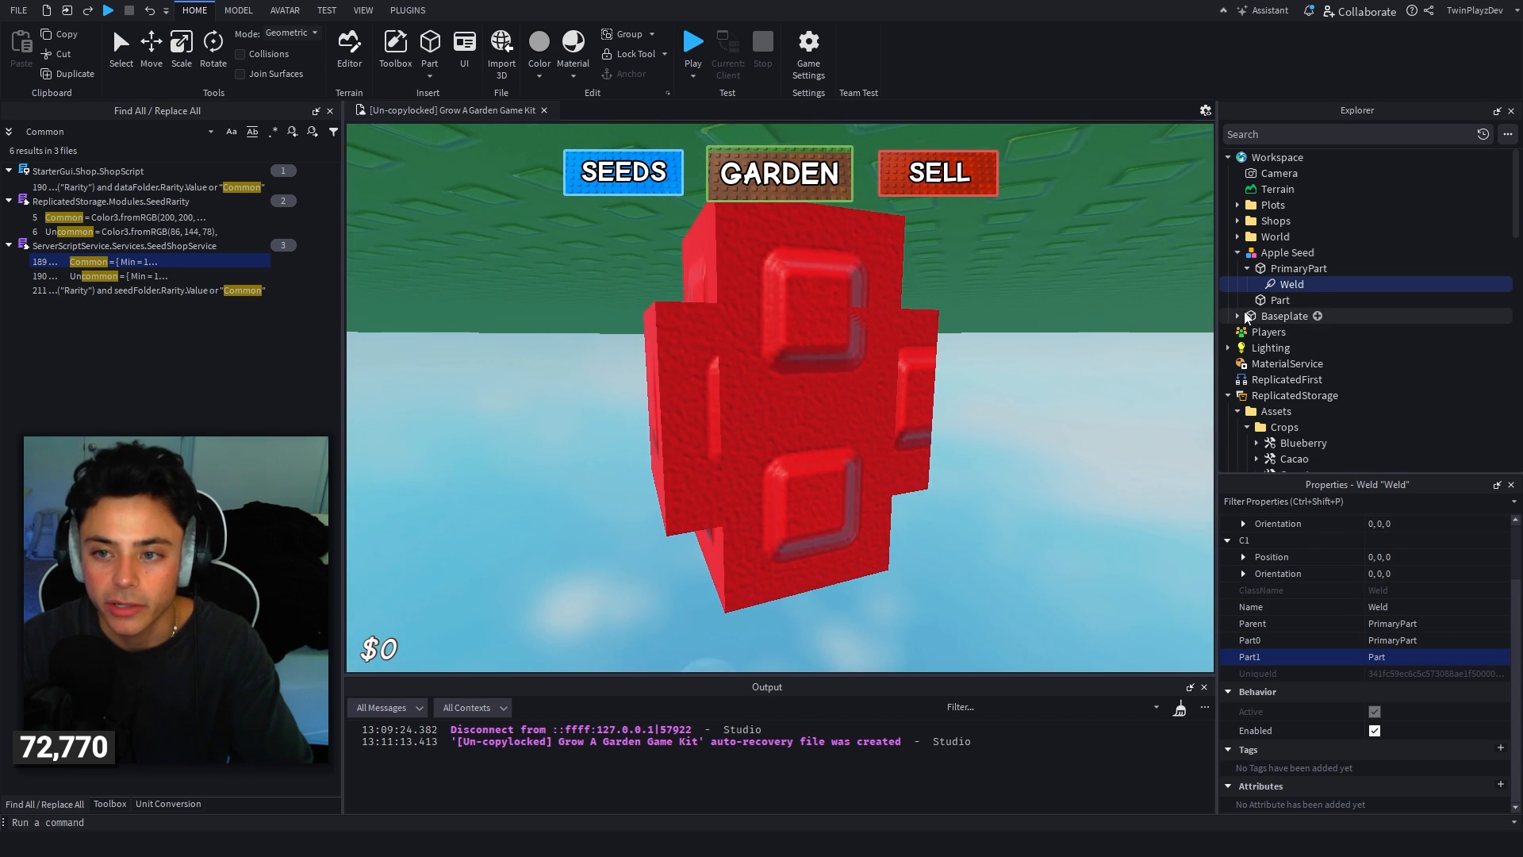
Step: Remove the extra Part and the Weld from the Apple Seed model, keeping only its PrimaryPart
{"action": "left_click", "coordinate": [1281, 301]}
{"action": "key", "text": "Delete"}
{"action": "left_click", "coordinate": [1271, 269]}
{"action": "left_click", "coordinate": [1267, 252]}
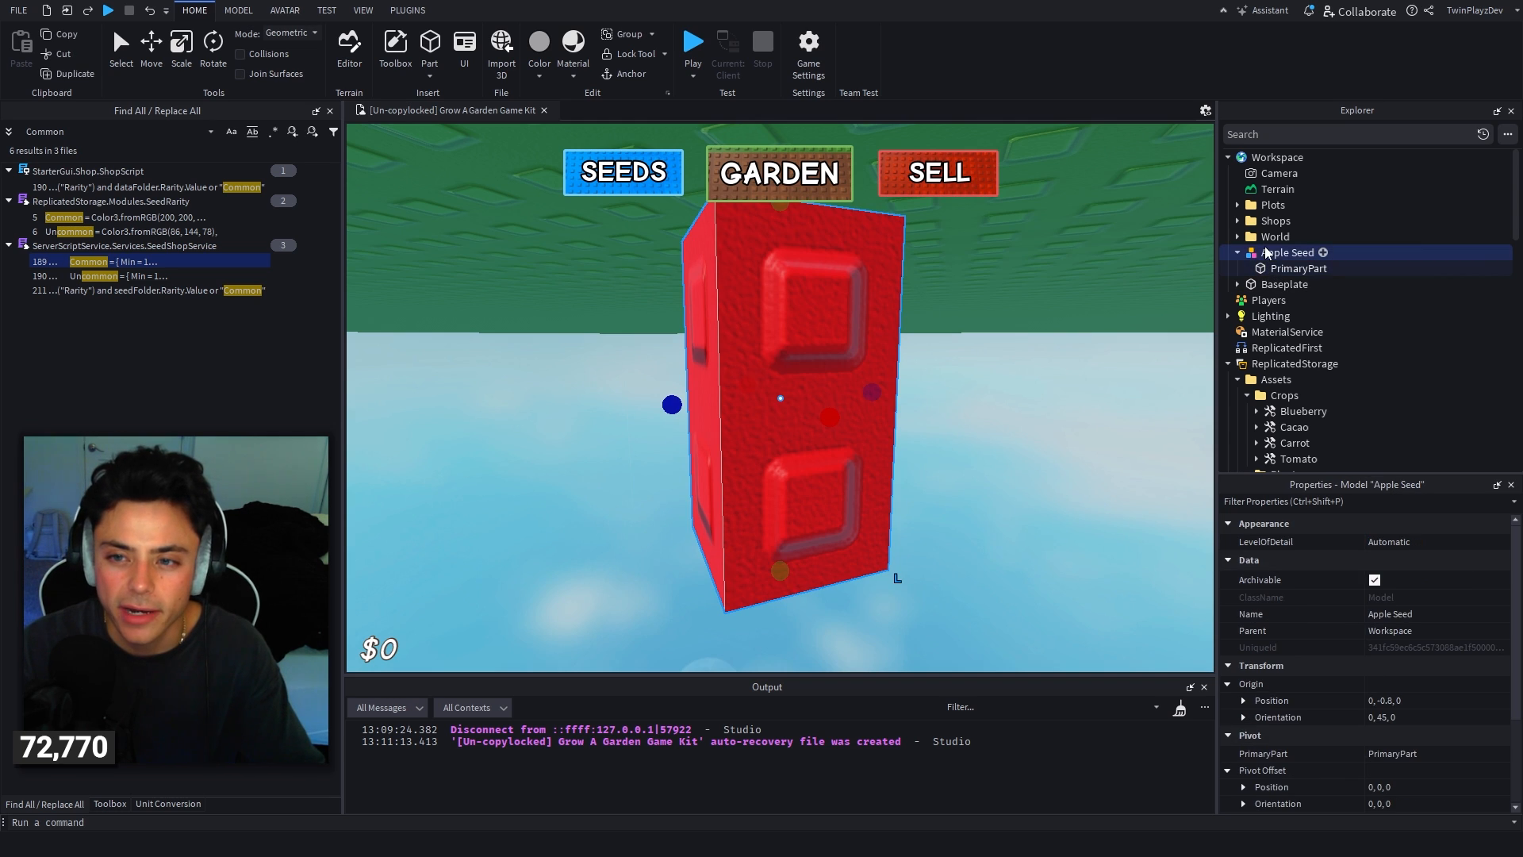
{"action": "key", "text": "Left"}
Step: Recolor the Apple Seed's PrimaryPart to a dark brownish red
{"action": "left_click", "coordinate": [1238, 253]}
{"action": "left_click", "coordinate": [1276, 269]}
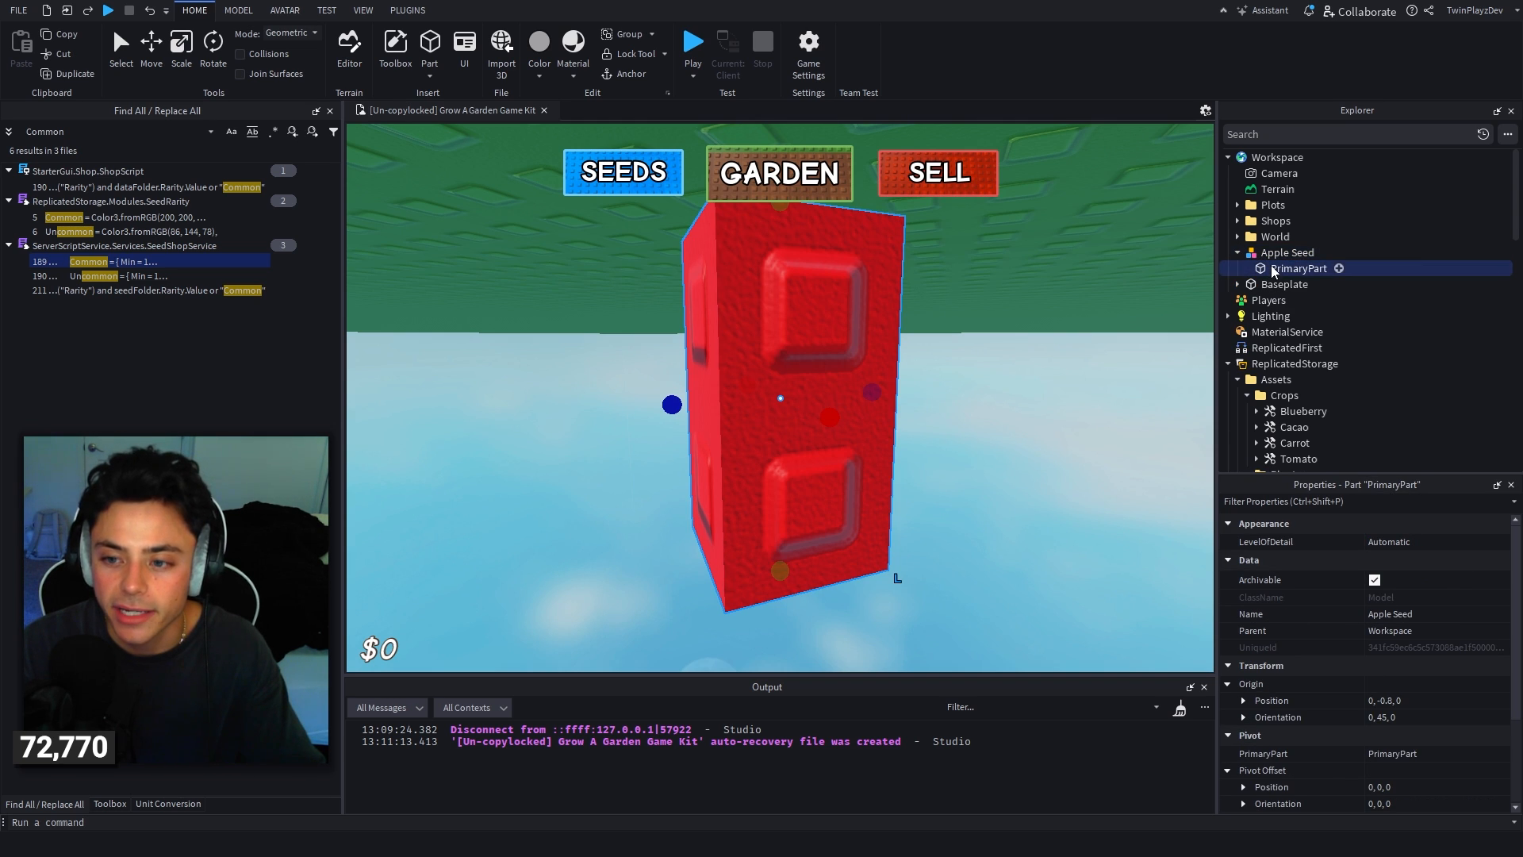
{"action": "left_click", "coordinate": [1375, 543]}
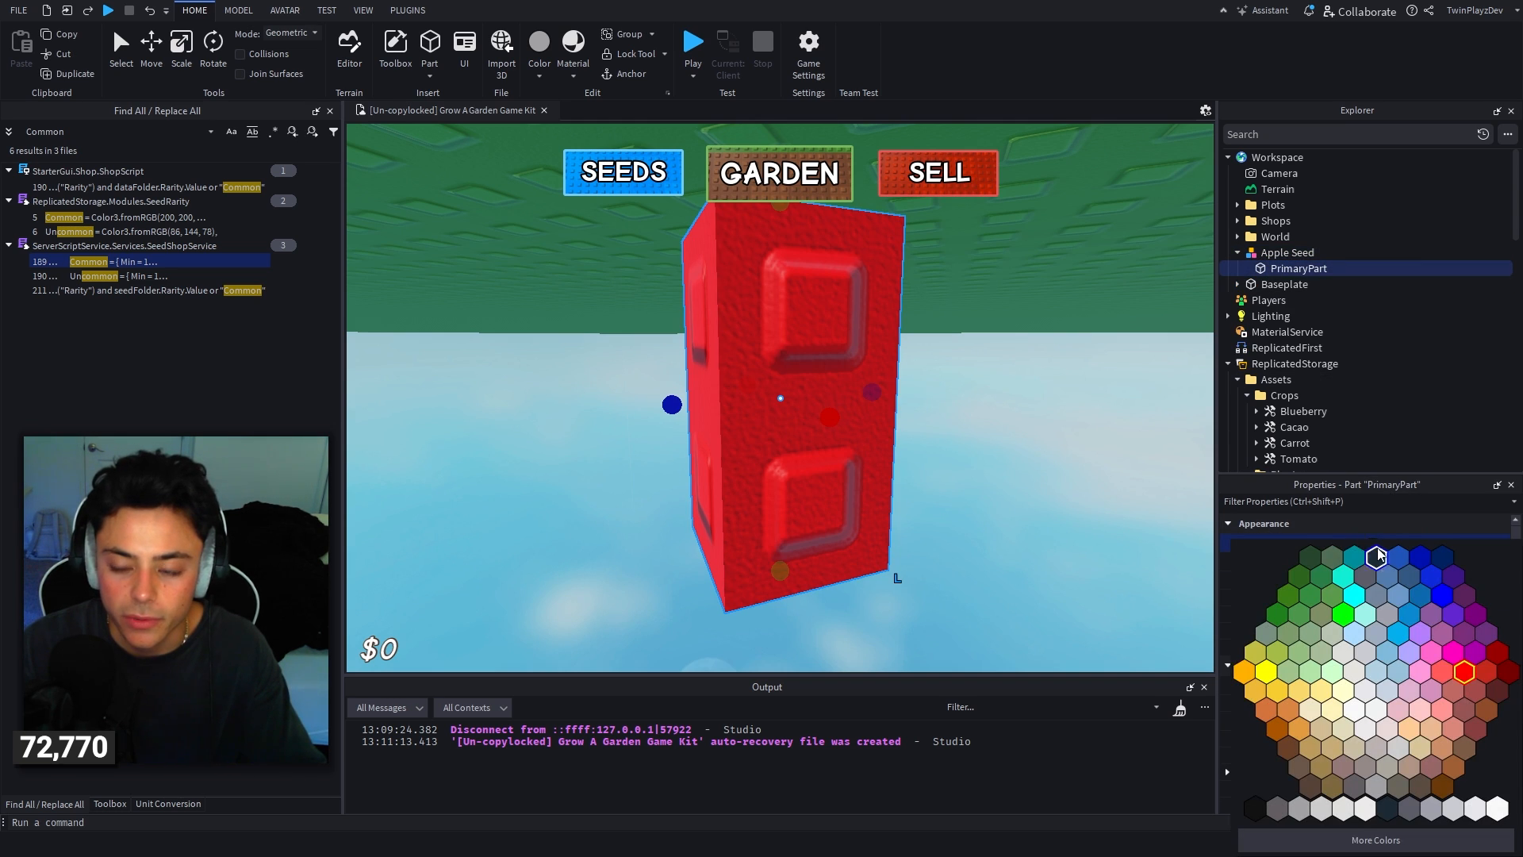
{"action": "left_click", "coordinate": [1492, 692]}
Step: Move the Apple Seed model from Workspace into ReplicatedStorage's SeedModels folder, collapse that folder and clear the output log
{"action": "left_click", "coordinate": [1275, 252]}
{"action": "key", "text": "Left"}
{"action": "left_click_drag", "start_coordinate": [1275, 262], "coordinate": [1355, 355]}
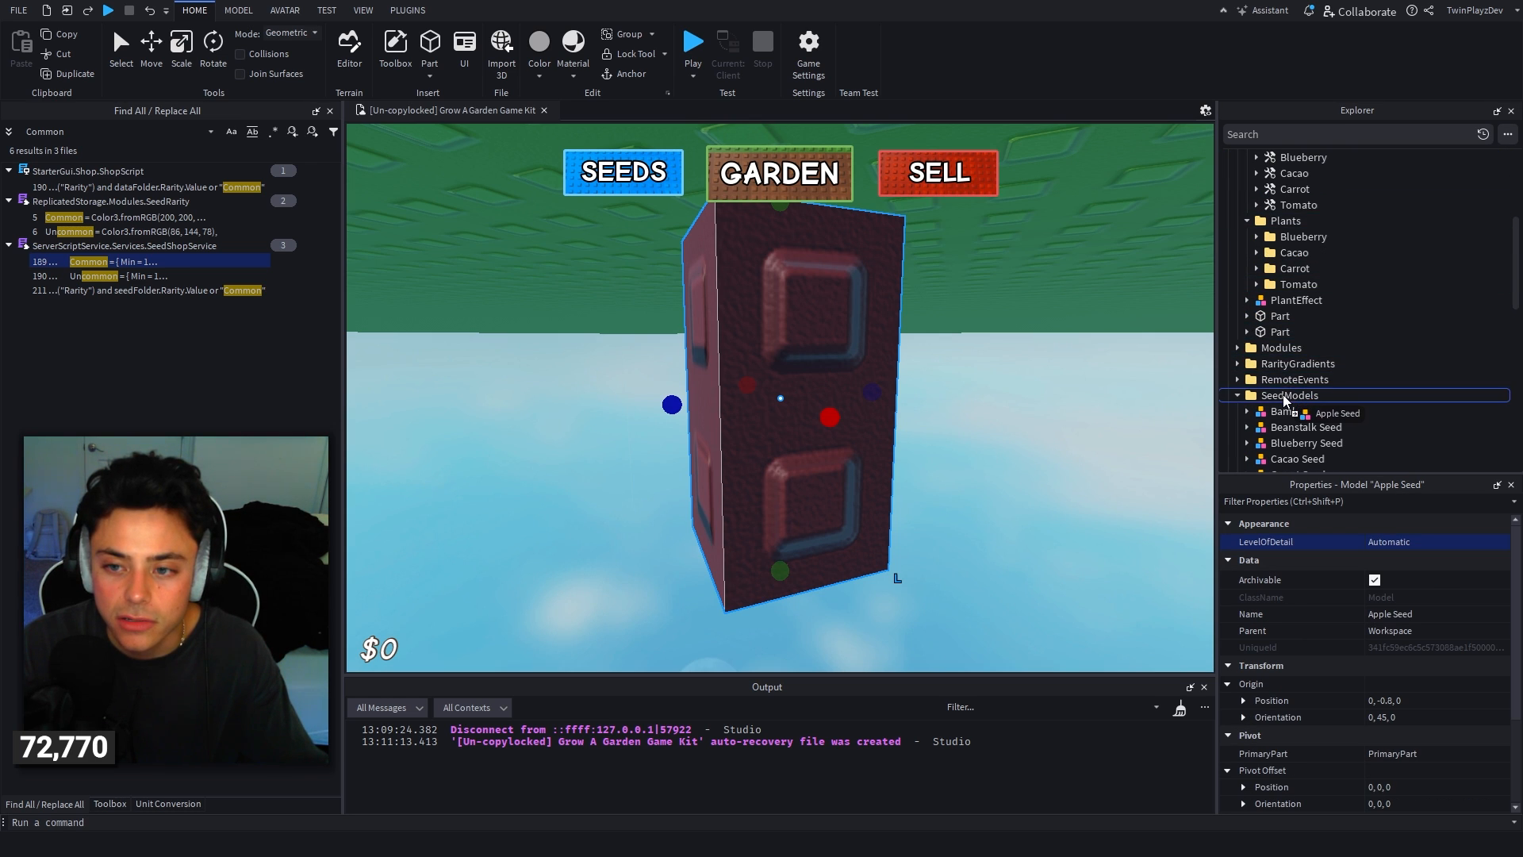
{"action": "left_click_drag", "start_coordinate": [1286, 401], "coordinate": [1289, 397]}
{"action": "scroll", "coordinate": [1286, 381], "scroll_direction": "down", "scroll_amount": 4}
{"action": "scroll", "coordinate": [1262, 357], "scroll_direction": "up", "scroll_amount": 3}
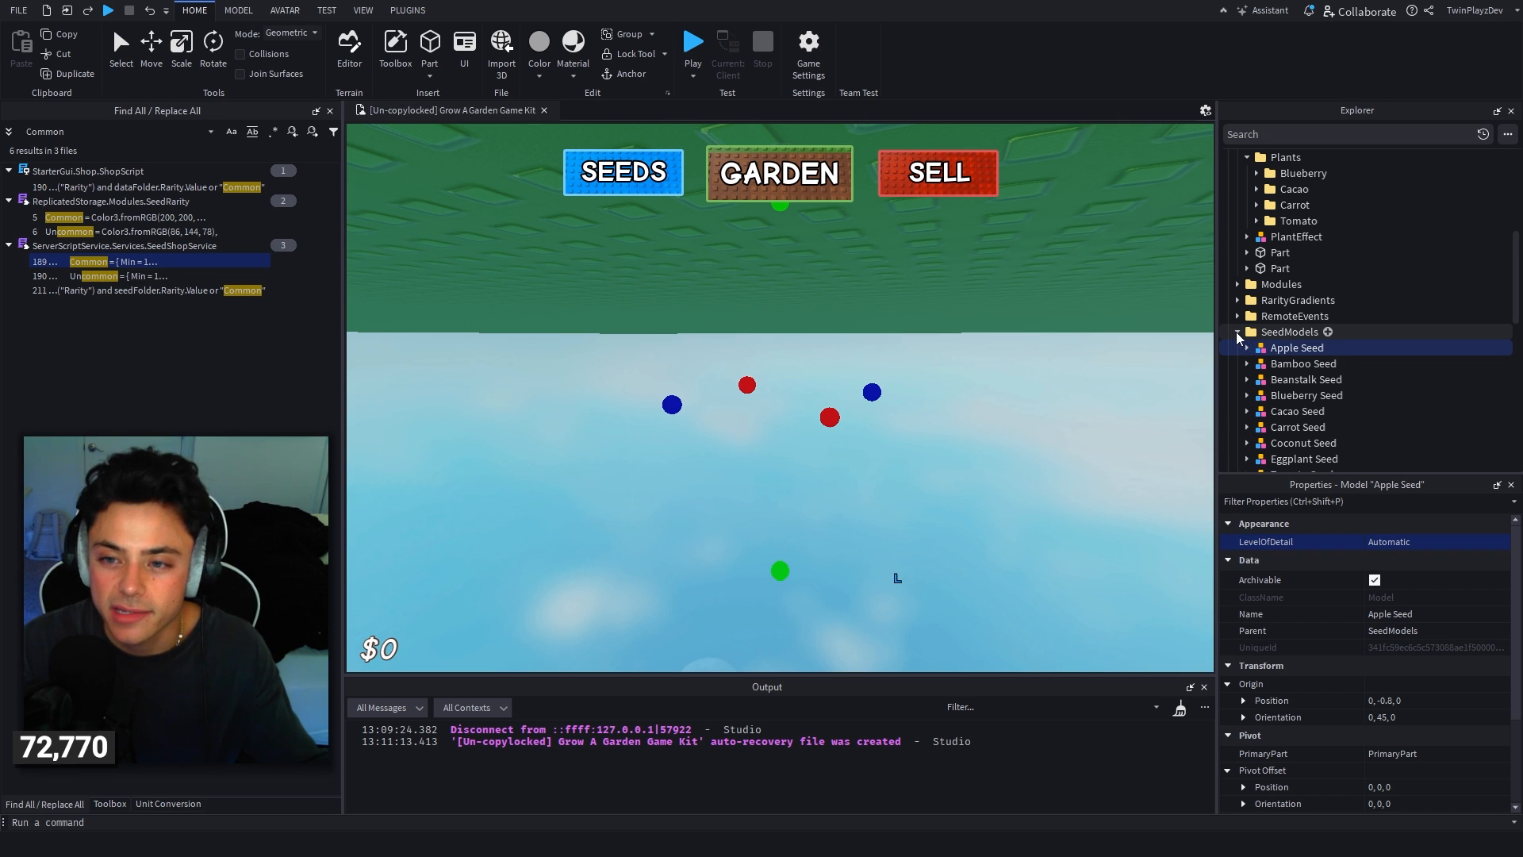
{"action": "left_click", "coordinate": [1238, 332]}
{"action": "left_click", "coordinate": [949, 440]}
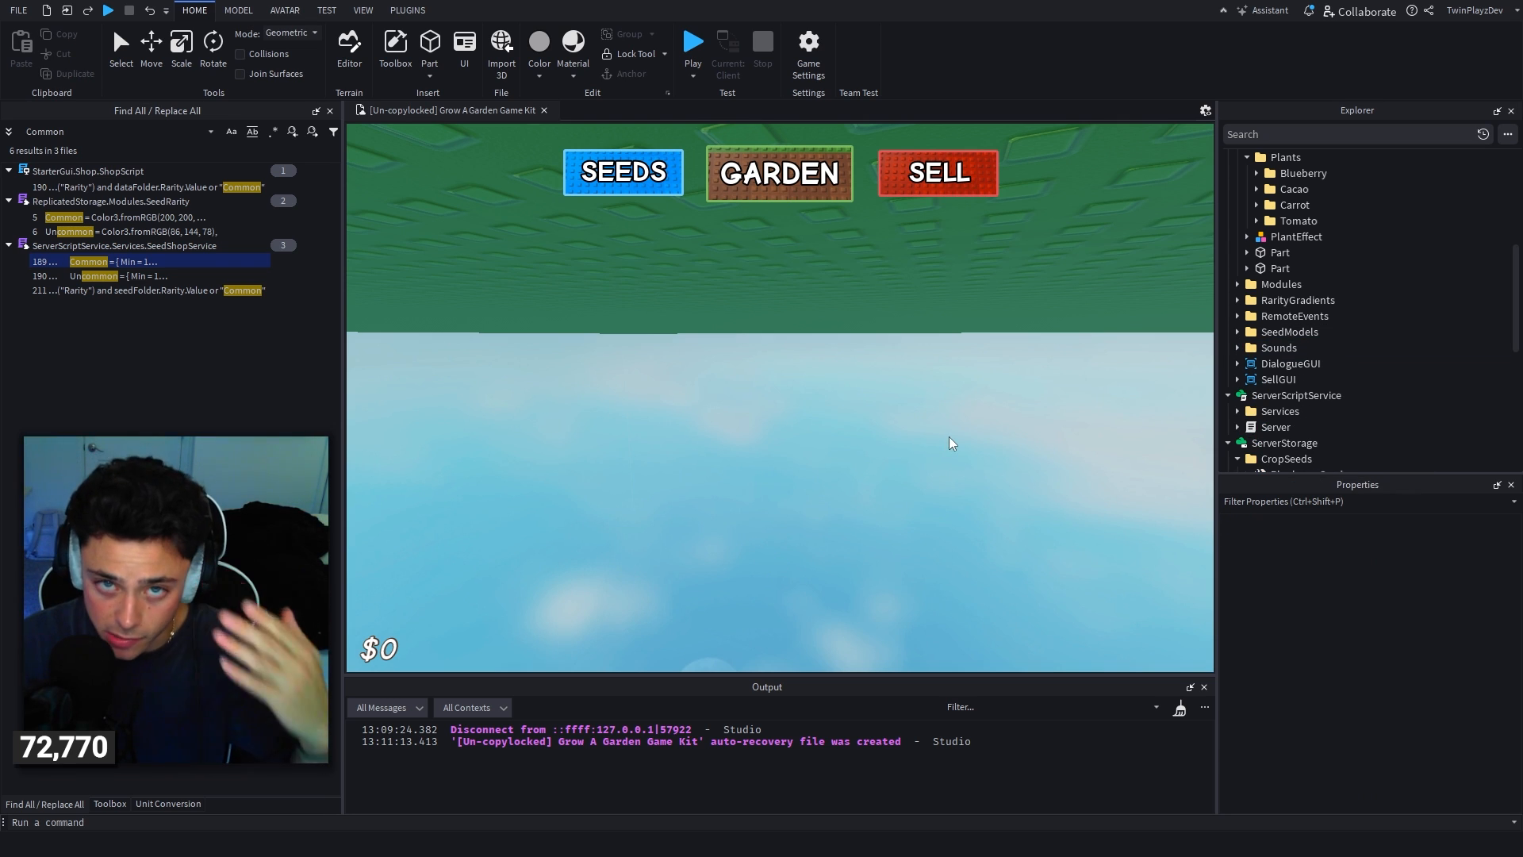
{"action": "left_click", "coordinate": [1180, 708]}
Step: Duplicate the Tomato Seed tool from ServerStorage's CropSeeds folder, move the copy into Workspace, focus on it and expand its contents
{"action": "scroll", "coordinate": [1381, 349], "scroll_direction": "down", "scroll_amount": 3}
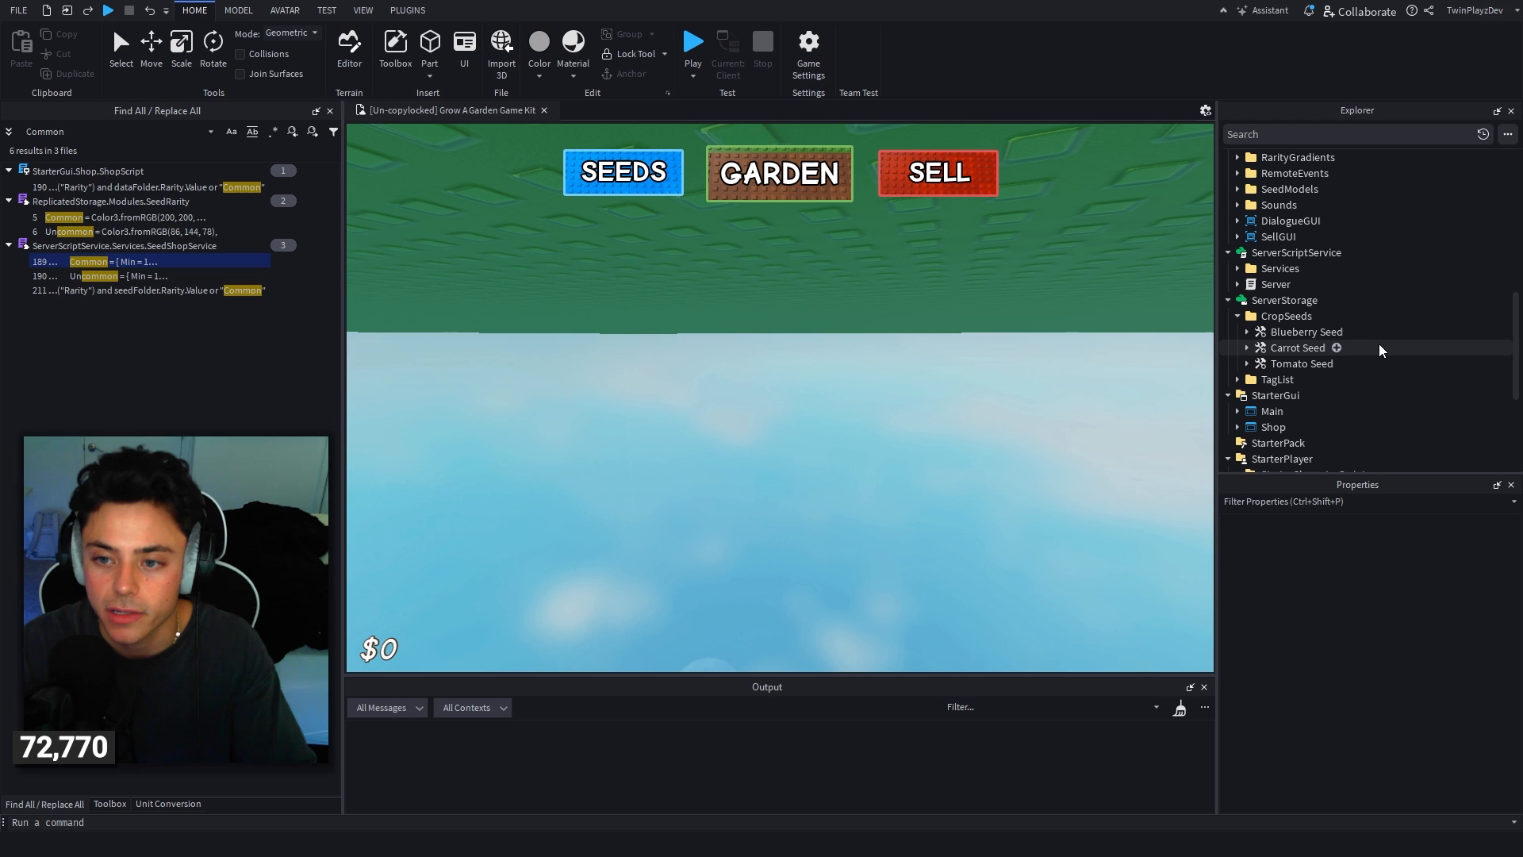
{"action": "left_click", "coordinate": [1289, 334]}
{"action": "left_click", "coordinate": [1288, 349]}
{"action": "left_click", "coordinate": [1288, 365]}
{"action": "double_click", "coordinate": [1287, 351]}
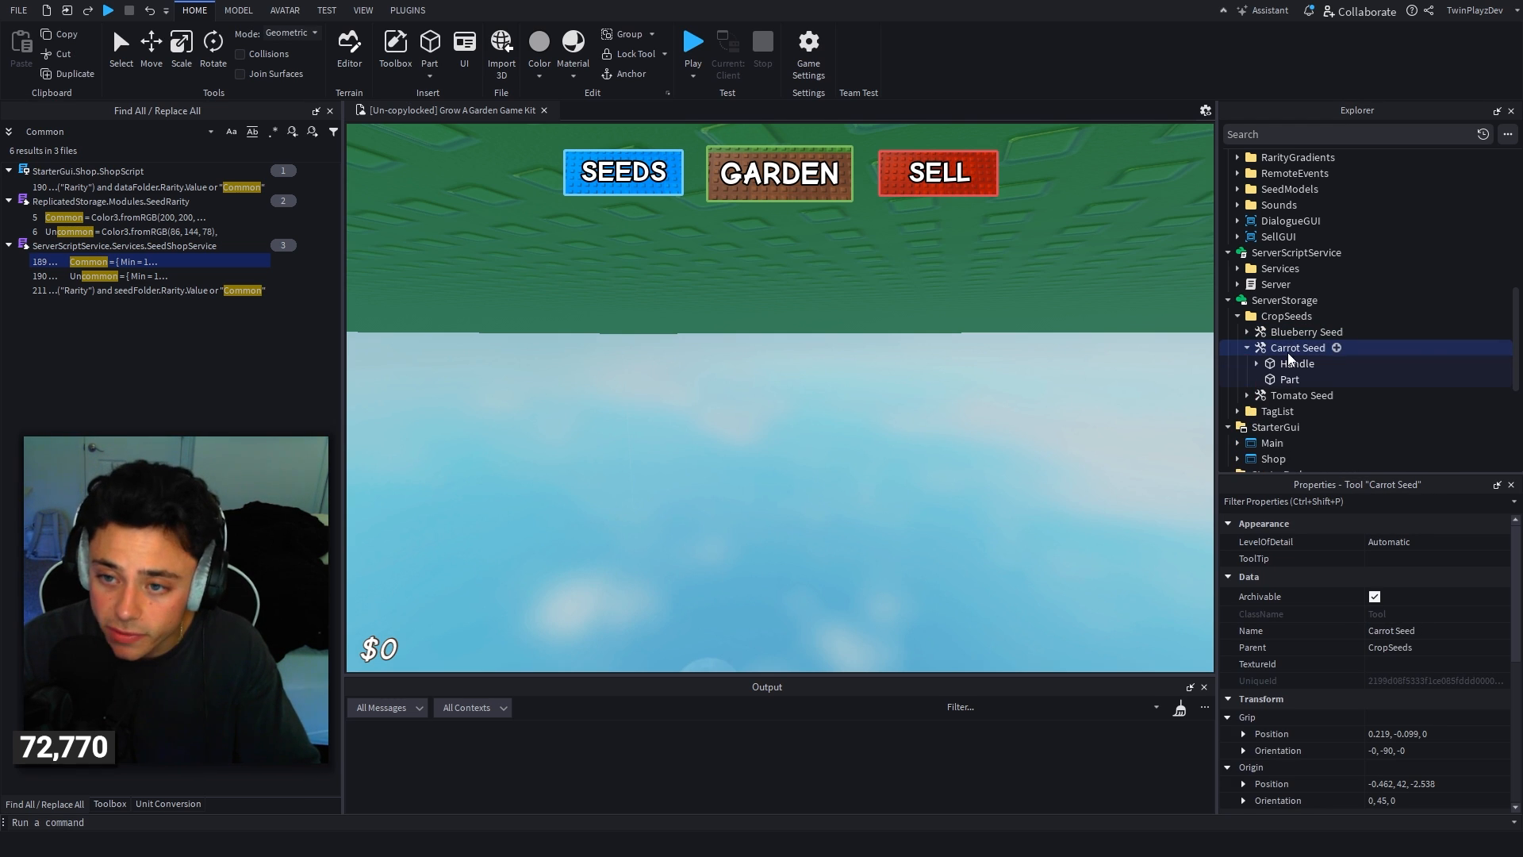
{"action": "left_click", "coordinate": [1247, 350]}
{"action": "left_click", "coordinate": [1271, 364]}
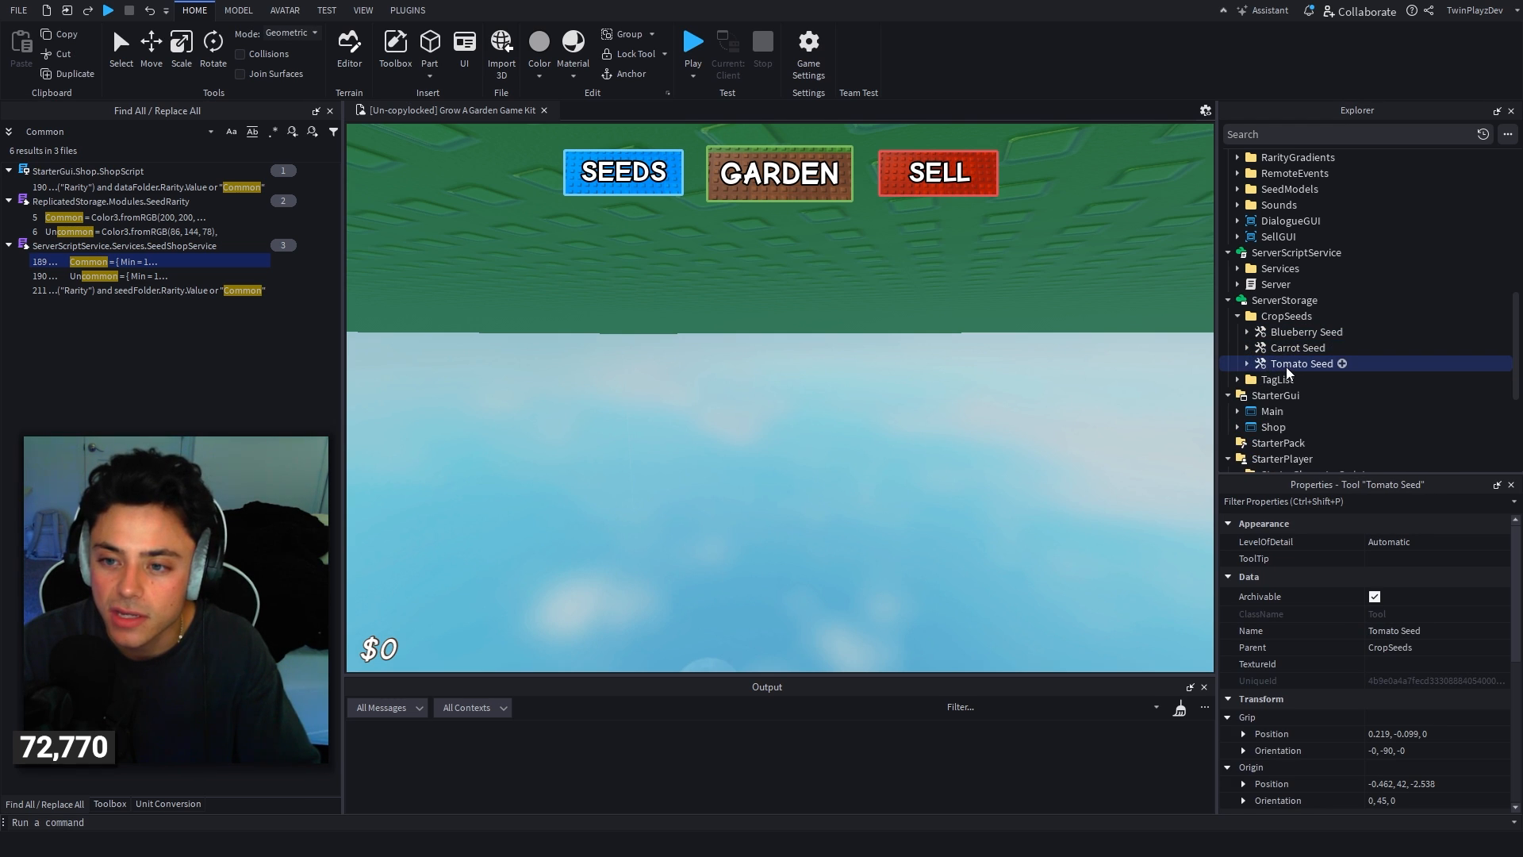
{"action": "scroll", "coordinate": [1364, 333], "scroll_direction": "up", "scroll_amount": 9}
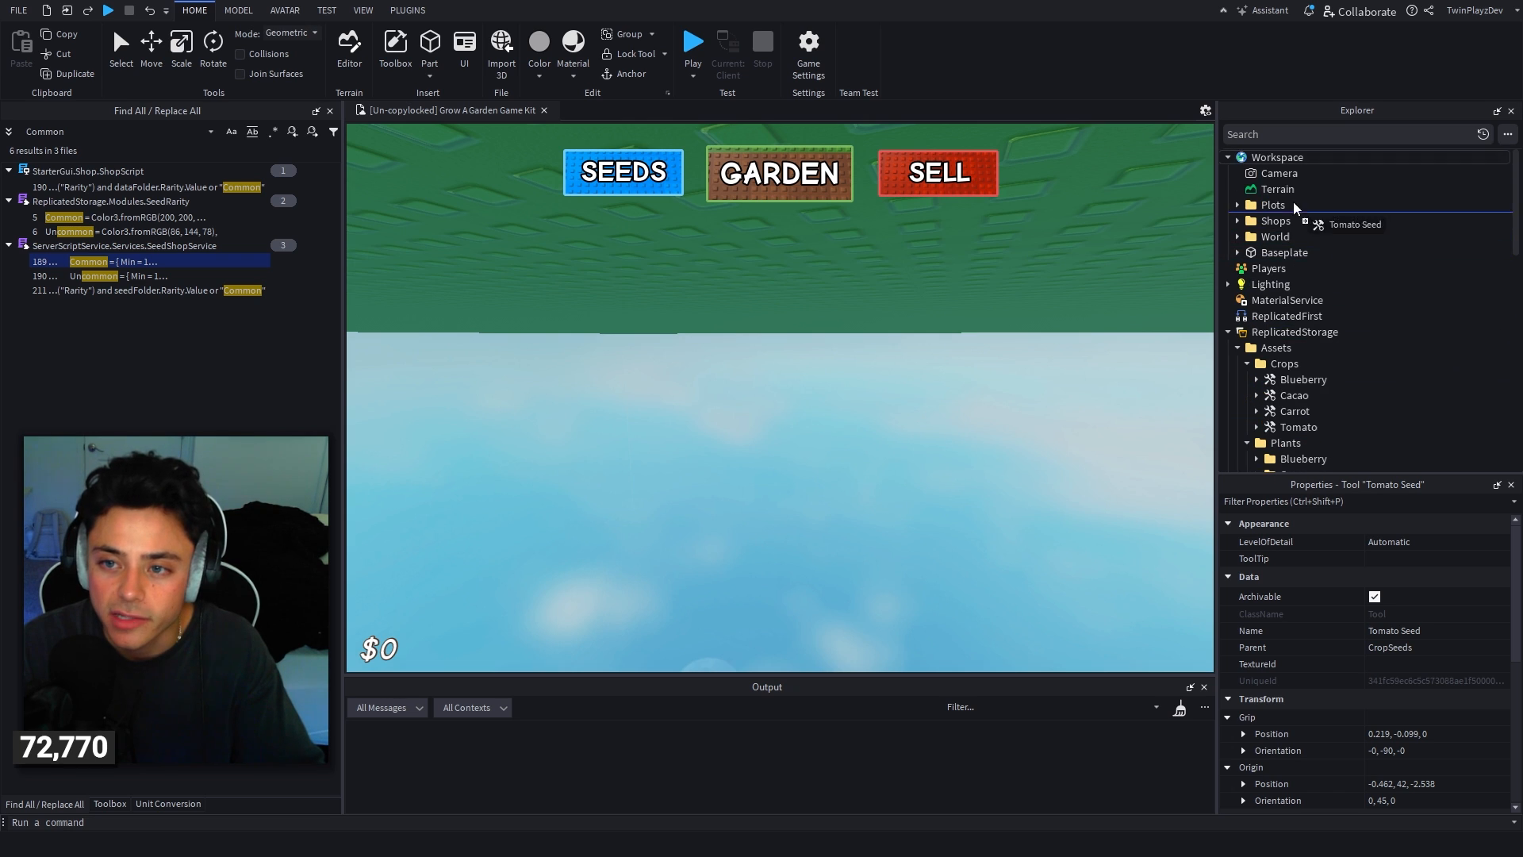
{"action": "scroll", "coordinate": [1302, 340], "scroll_direction": "down", "scroll_amount": 9}
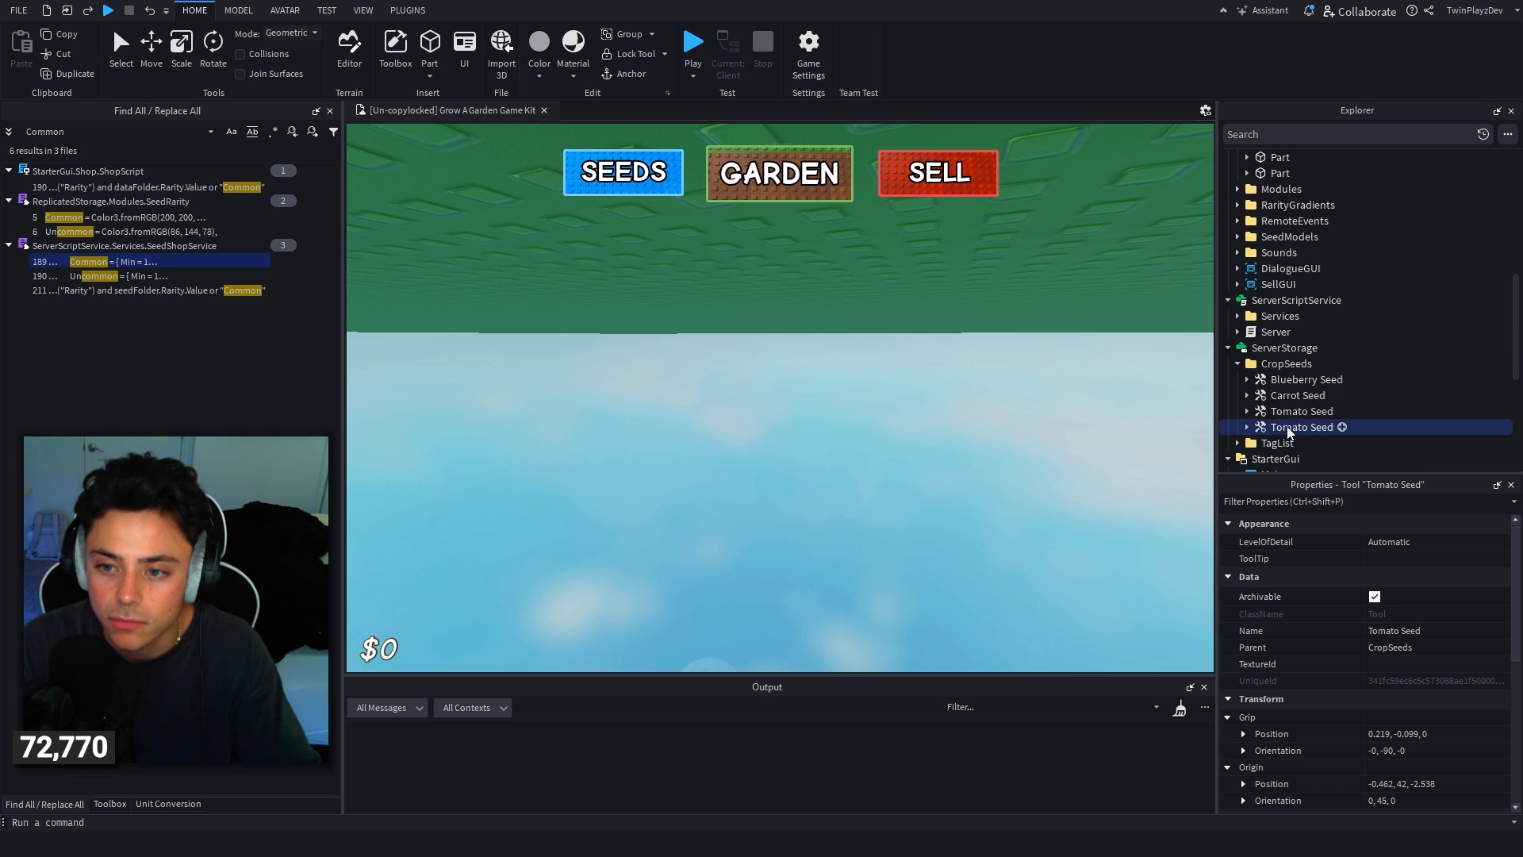
{"action": "scroll", "coordinate": [1292, 252], "scroll_direction": "up", "scroll_amount": 9}
{"action": "left_click_drag", "start_coordinate": [1278, 427], "coordinate": [1270, 158]}
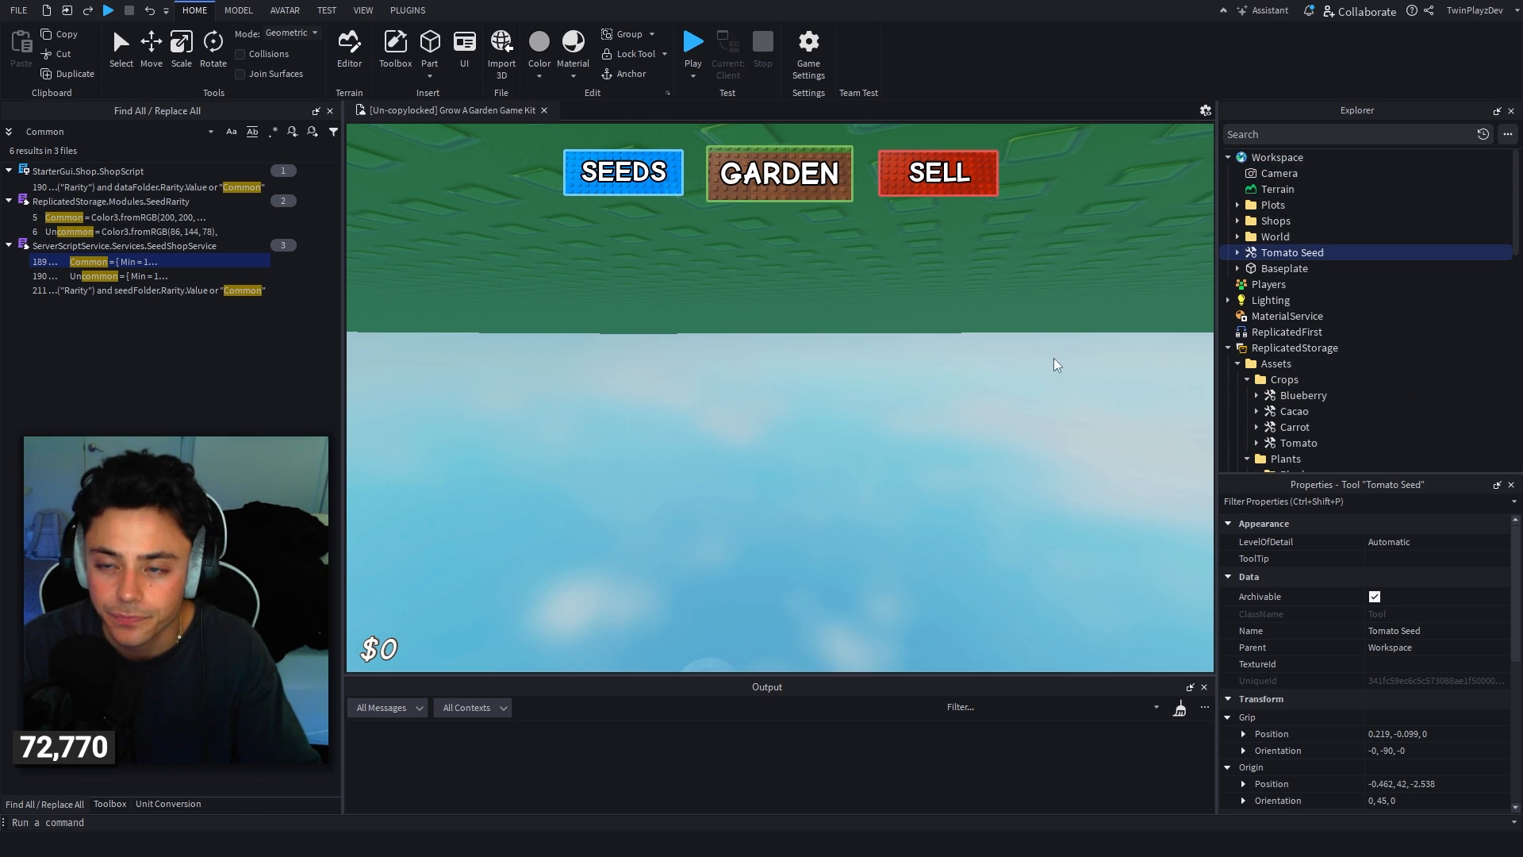
{"action": "key", "text": "f"}
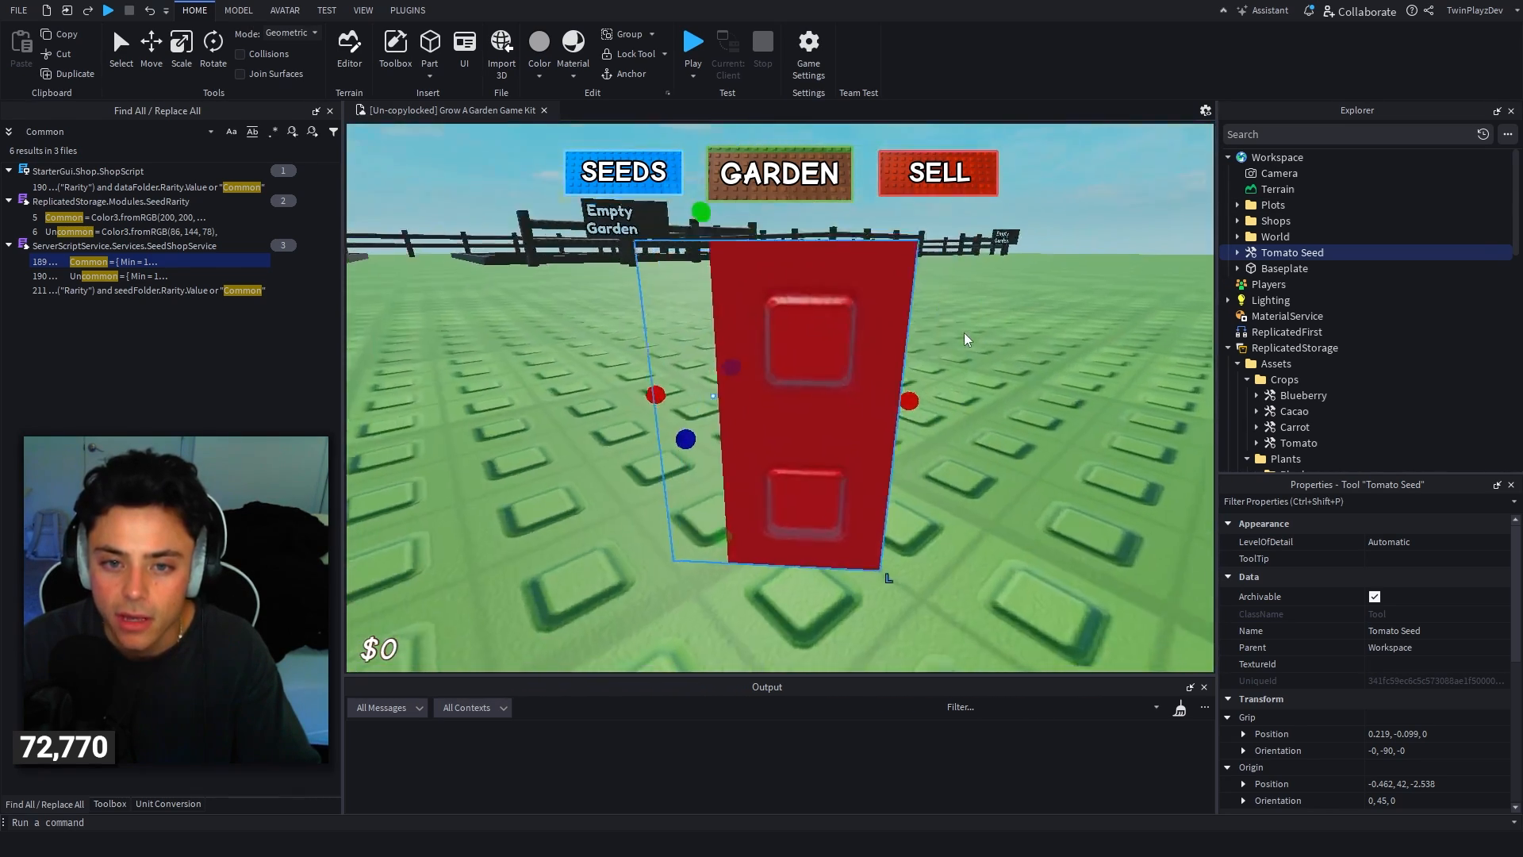
{"action": "left_click", "coordinate": [1238, 253]}
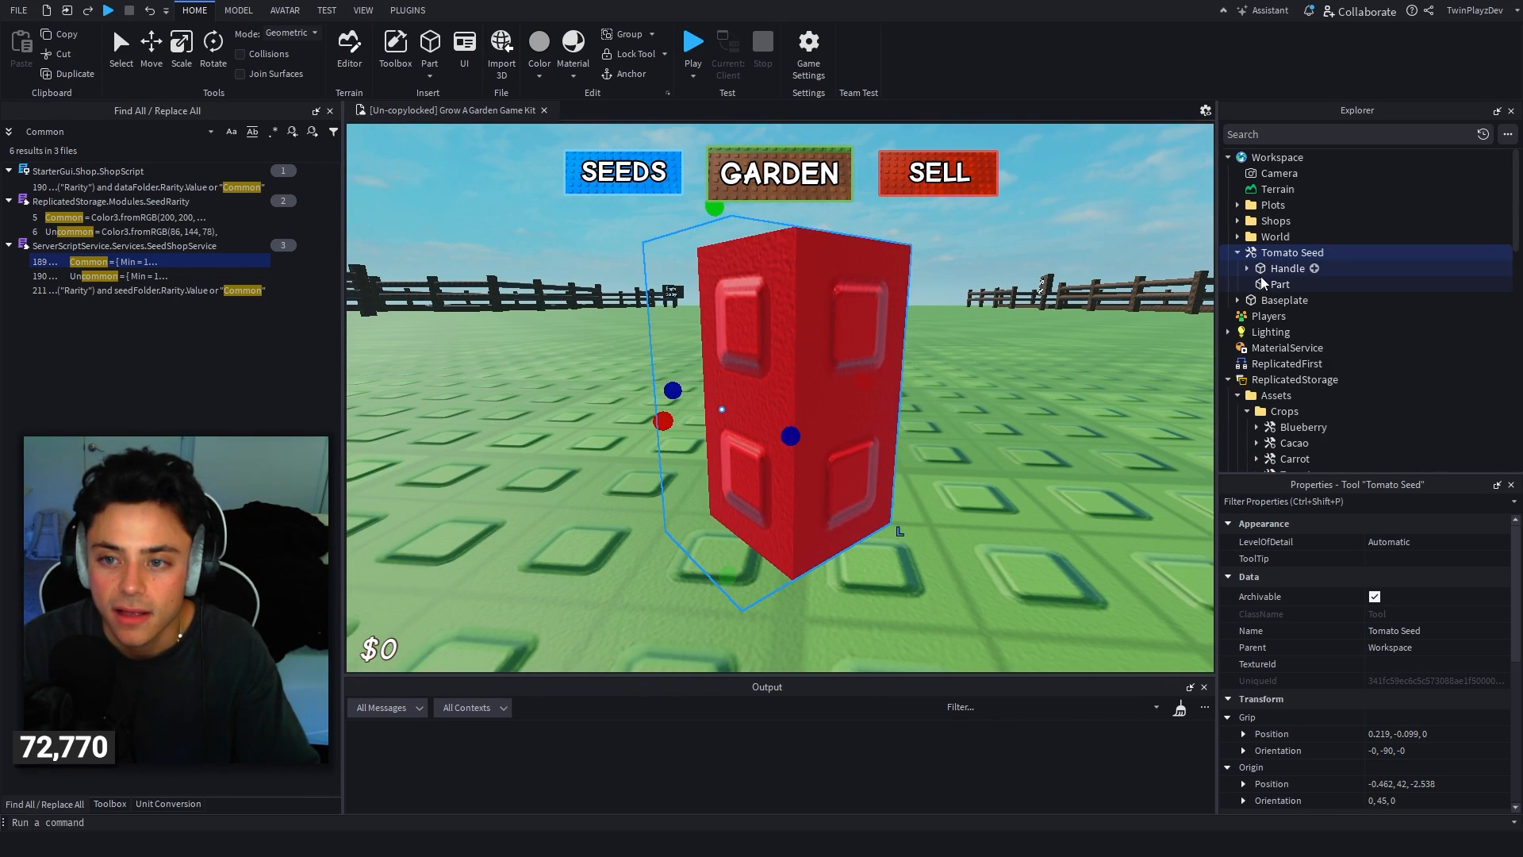
Step: Set the BrickColor of the Part inside the Tomato Seed tool to Cocoa
{"action": "left_click", "coordinate": [1248, 268]}
{"action": "left_click", "coordinate": [1300, 299]}
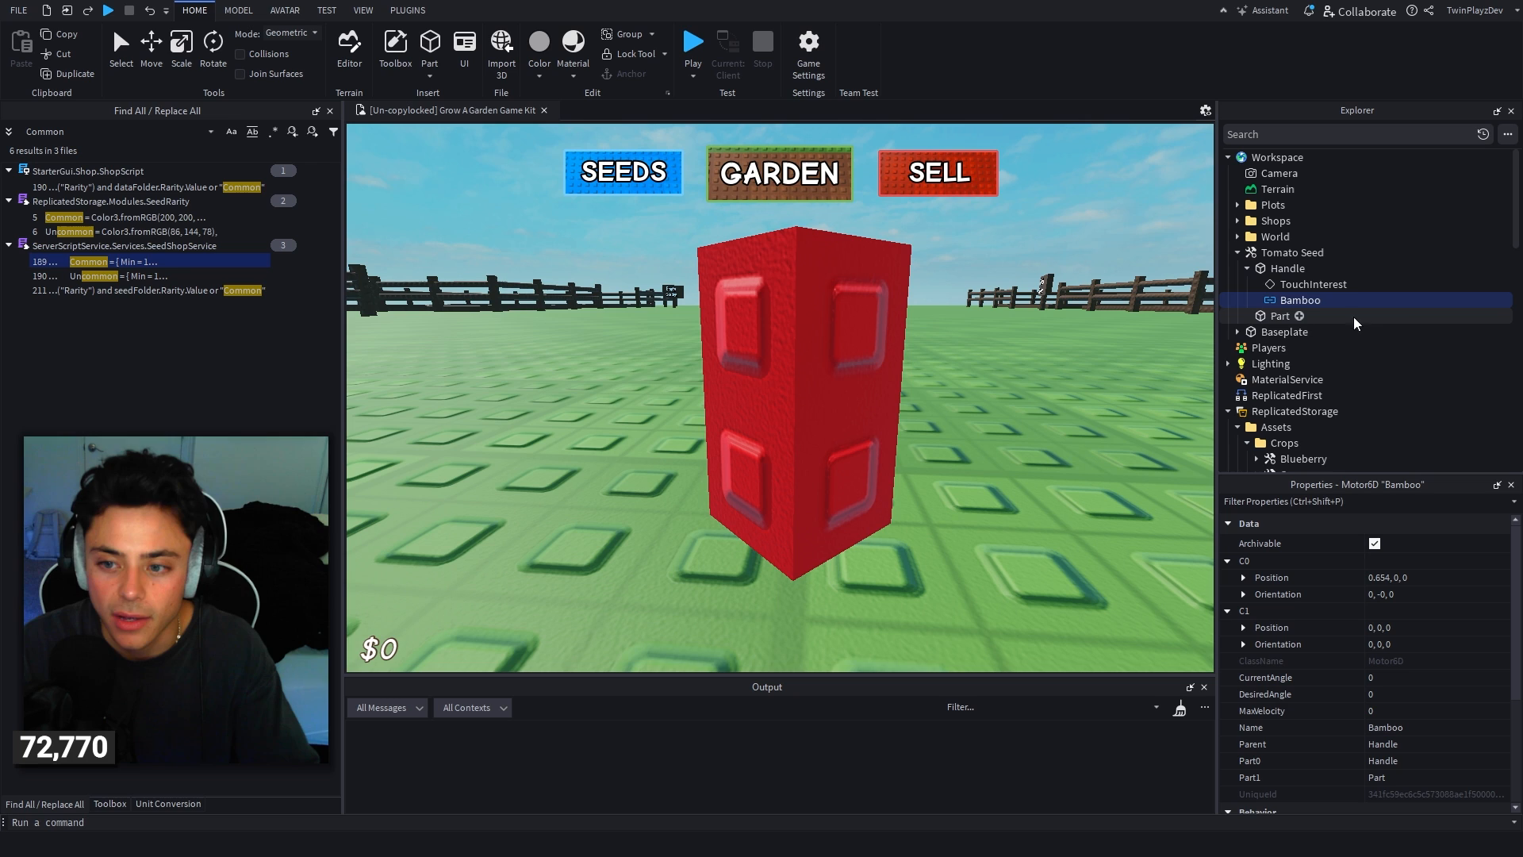
{"action": "left_click", "coordinate": [1247, 268]}
{"action": "left_click", "coordinate": [1280, 284]}
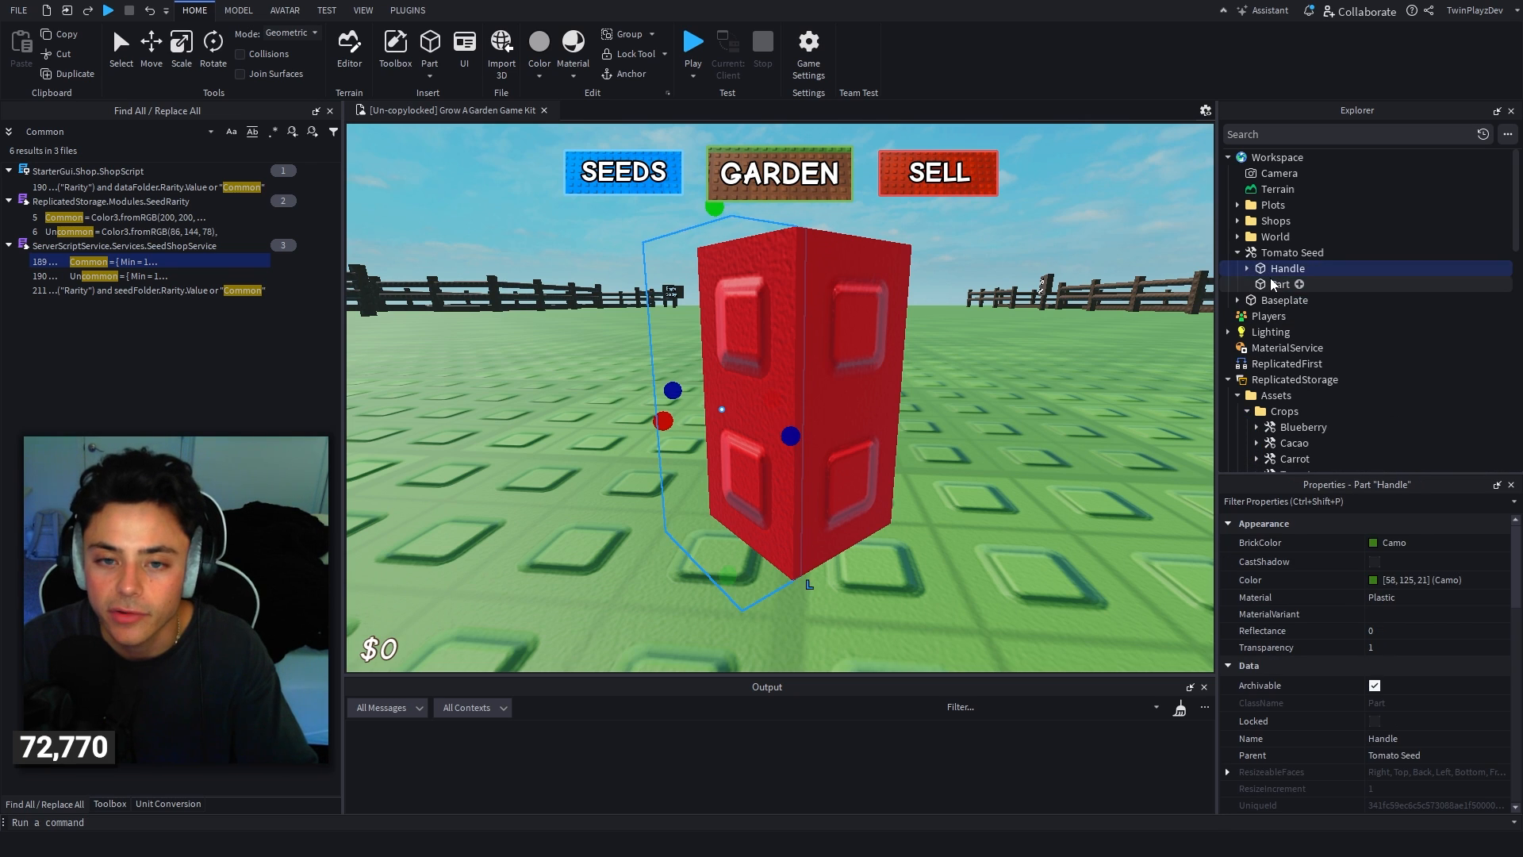
{"action": "left_click", "coordinate": [1377, 543]}
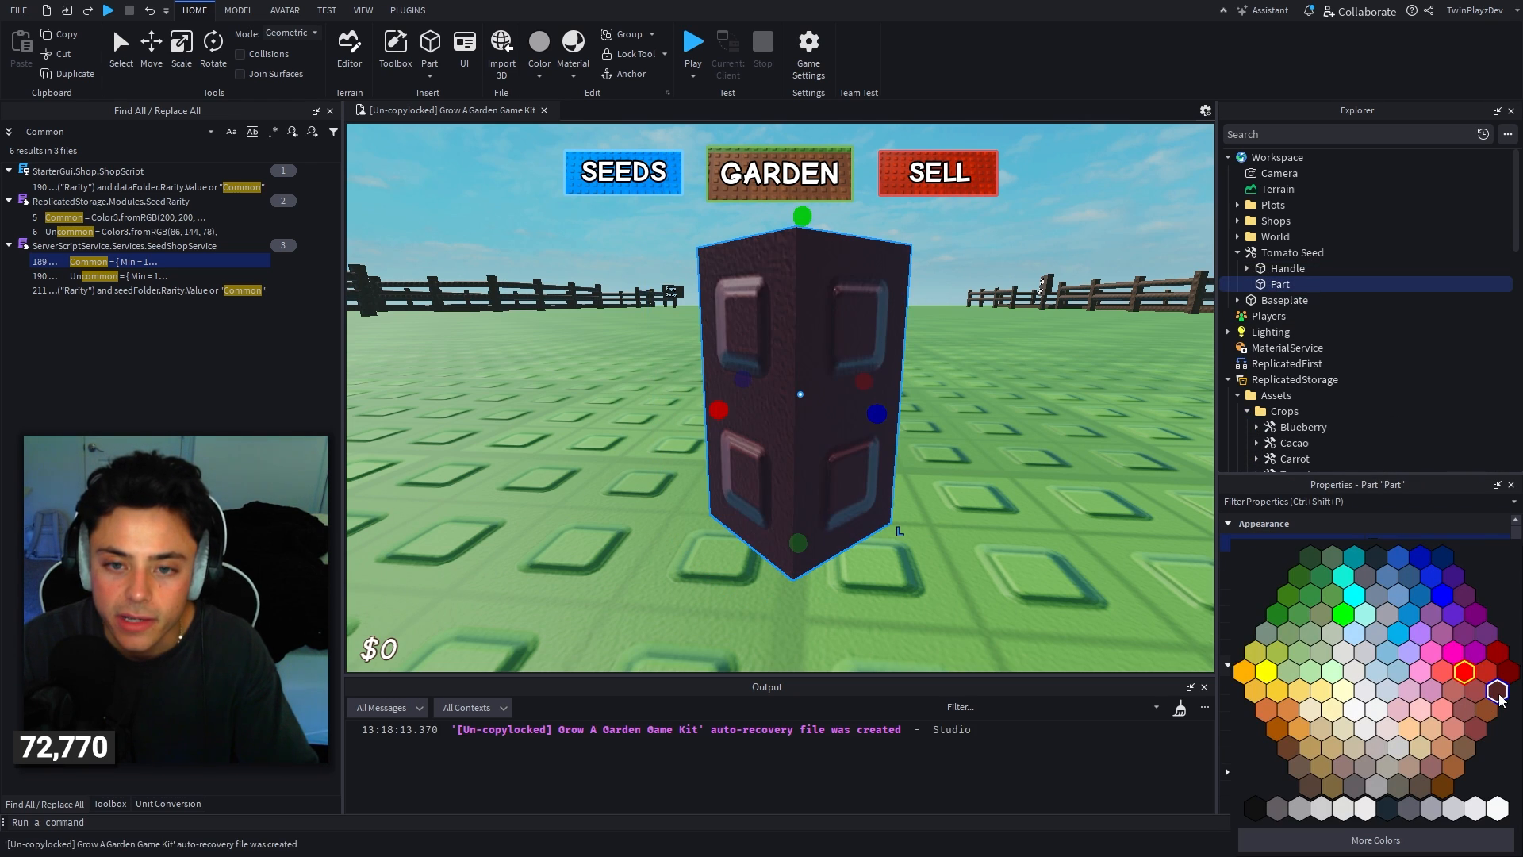
{"action": "left_click", "coordinate": [1449, 582]}
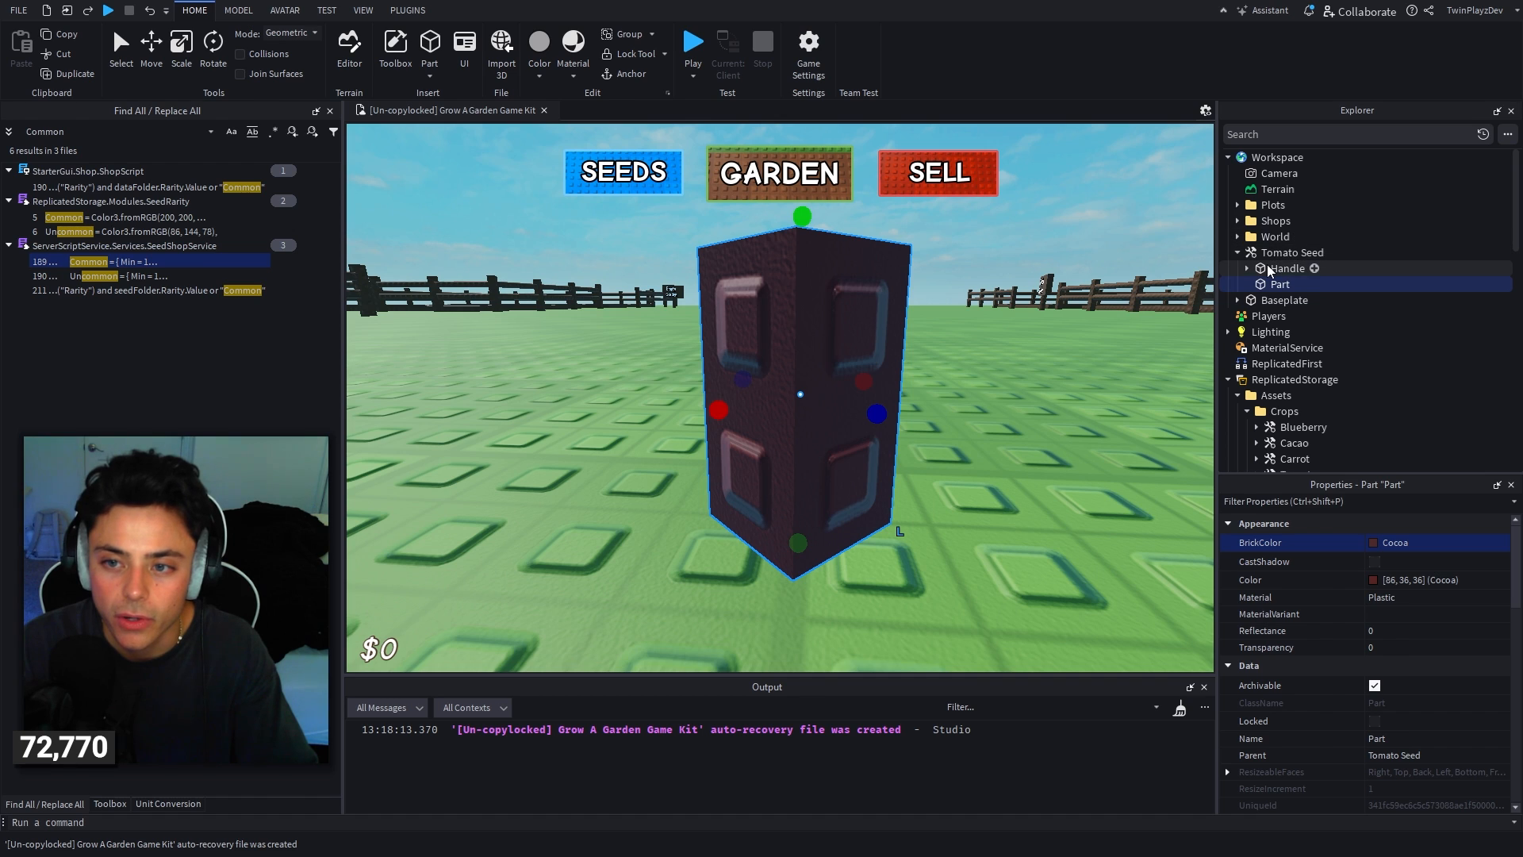
Step: Check how the seed tool is held in the hand using the Tool Grip Editor plugin, then close it
{"action": "left_click", "coordinate": [408, 11]}
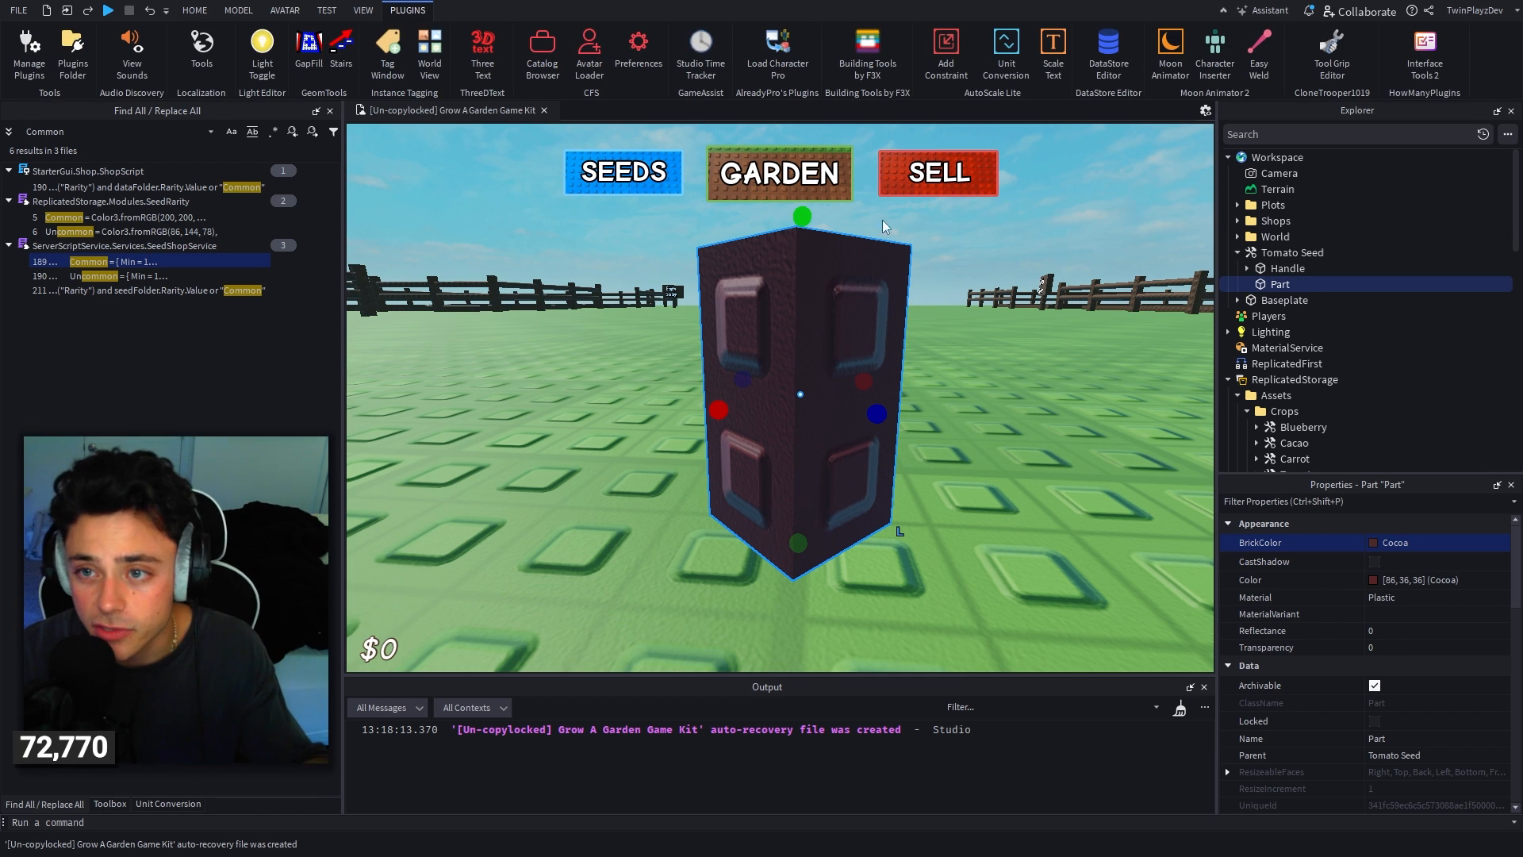
{"action": "left_click", "coordinate": [1330, 59]}
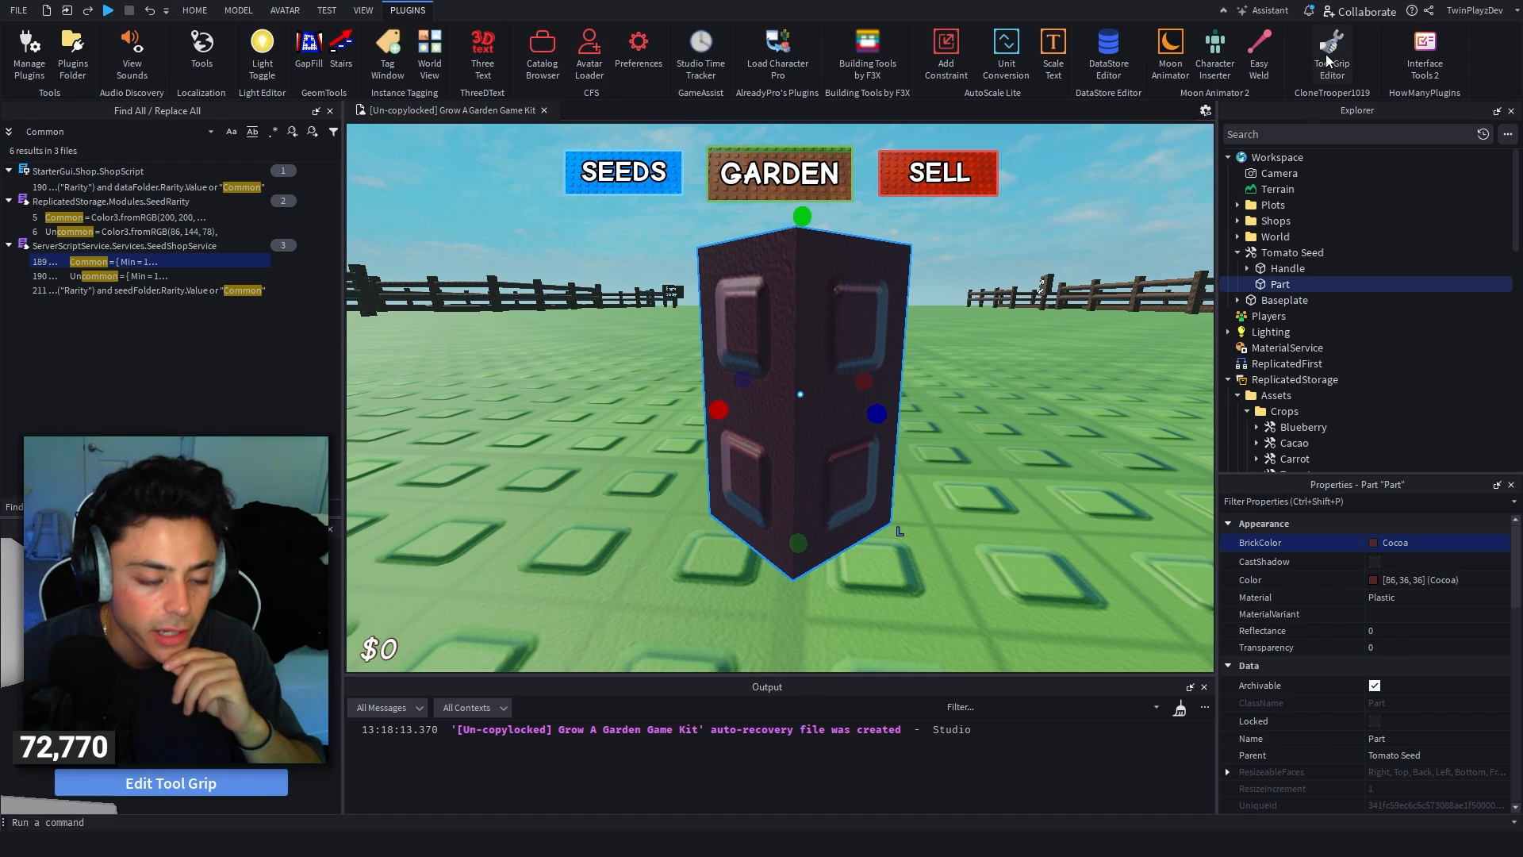
{"action": "left_click_drag", "start_coordinate": [159, 527], "coordinate": [1365, 575]}
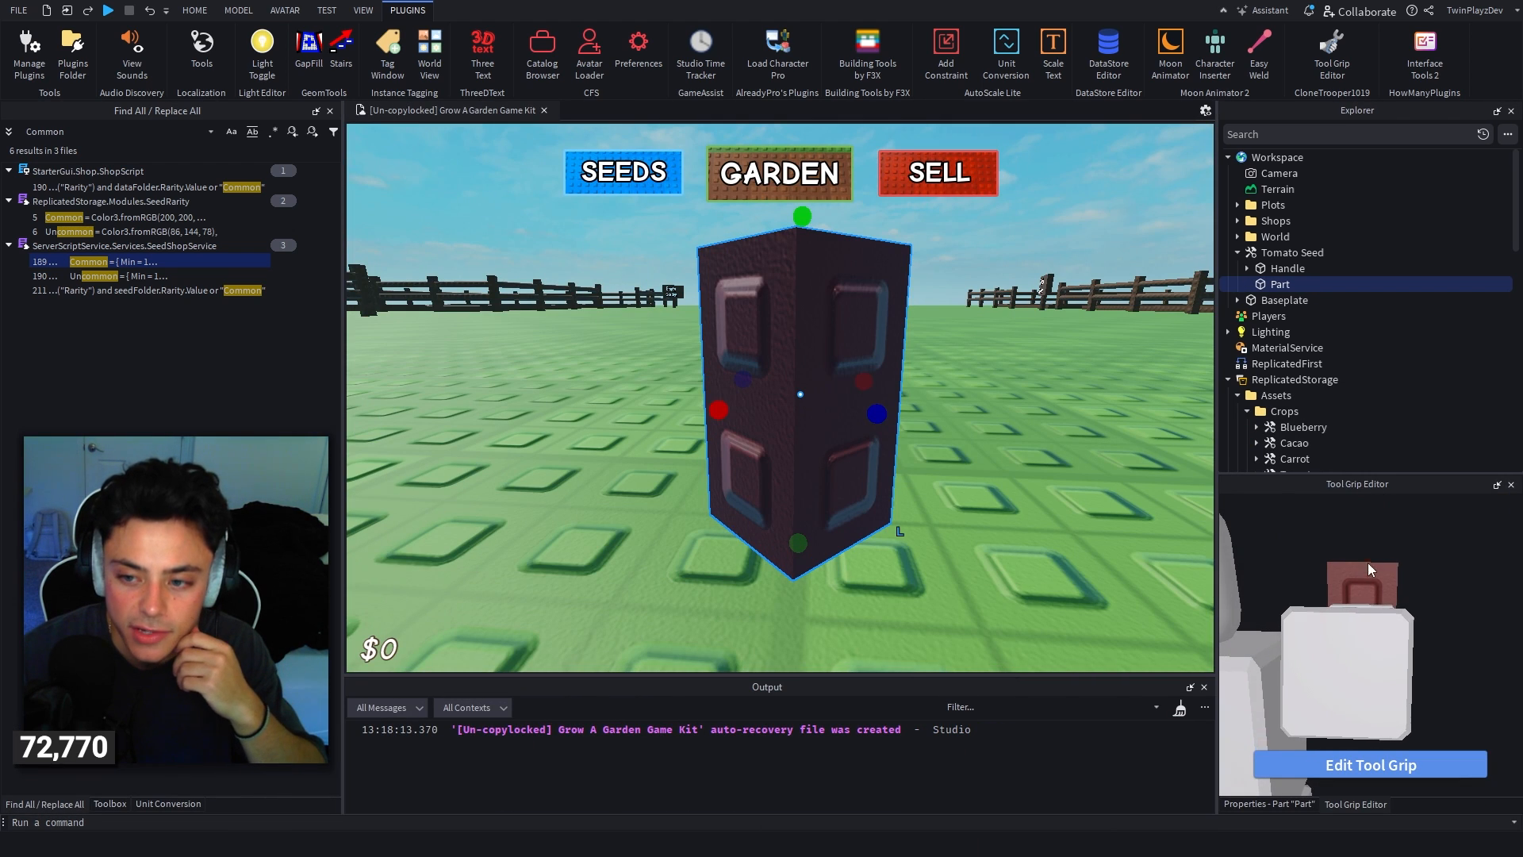
{"action": "left_click", "coordinate": [1339, 765]}
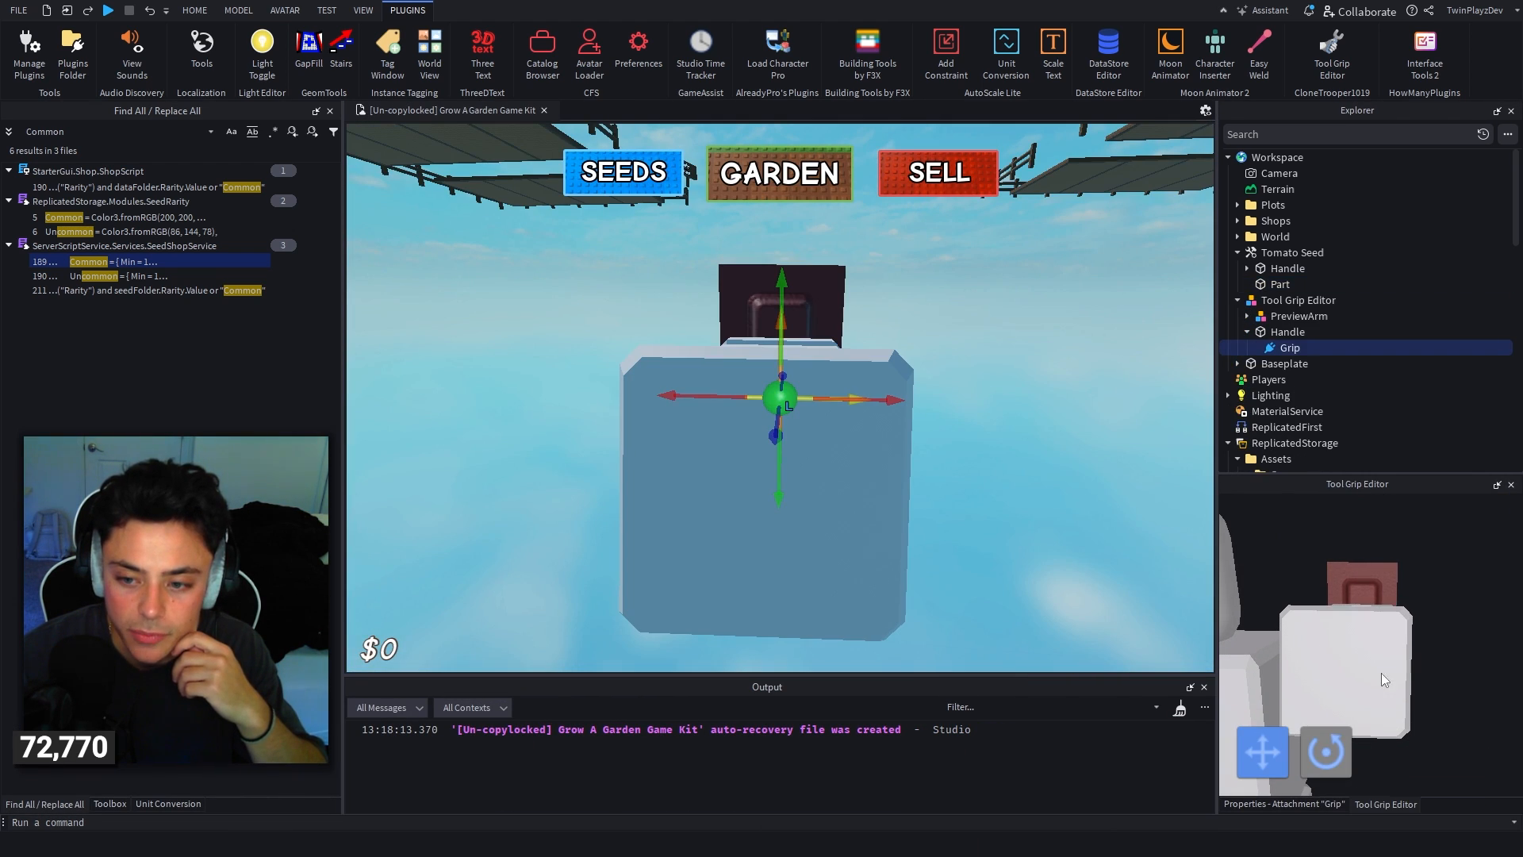
{"action": "right_click_drag", "start_coordinate": [981, 352], "coordinate": [980, 350]}
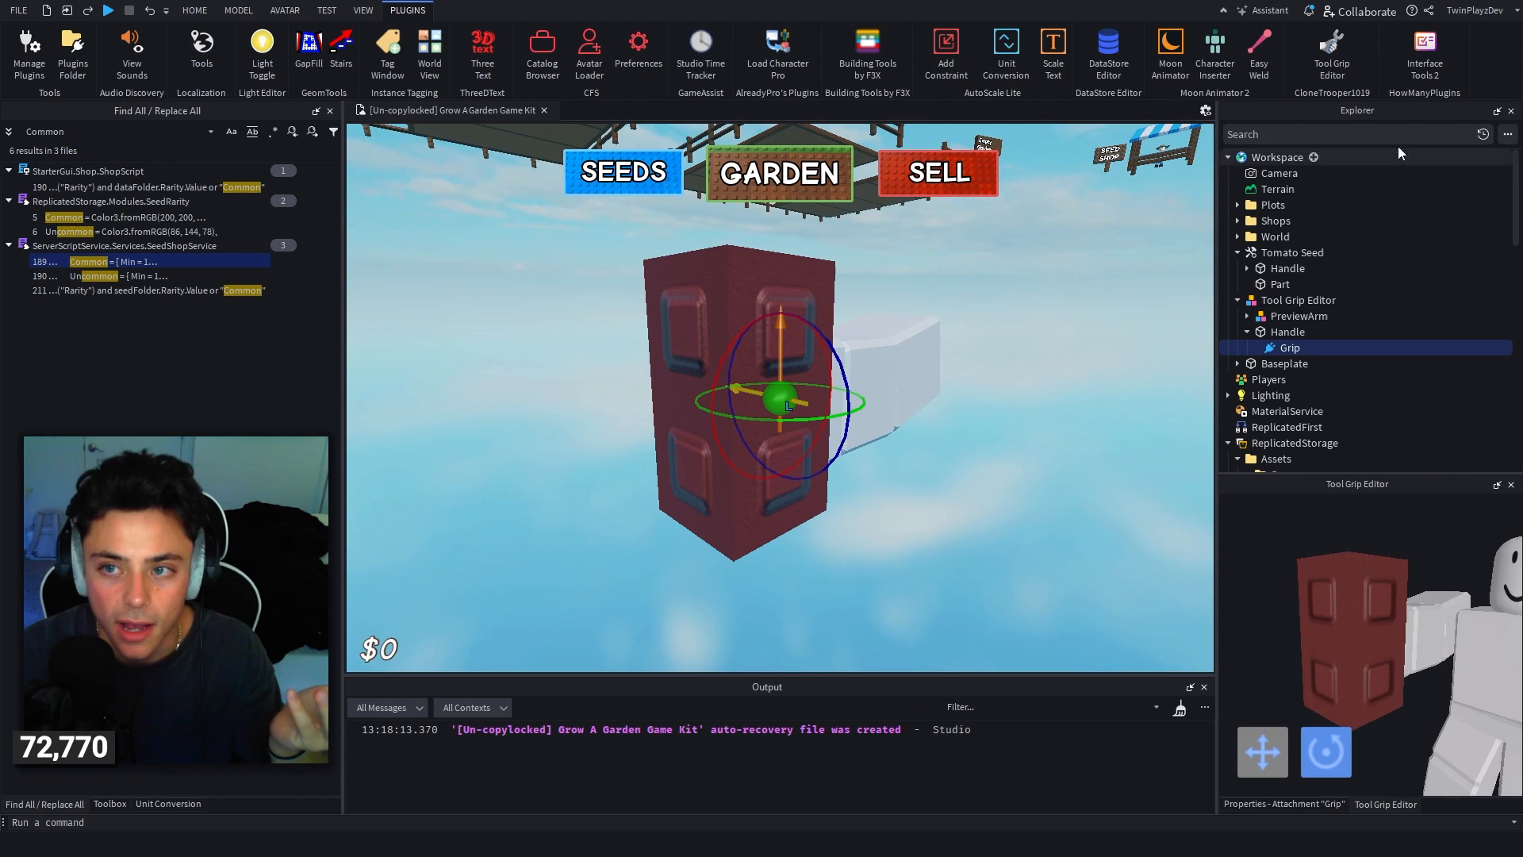
{"action": "left_click", "coordinate": [1332, 70]}
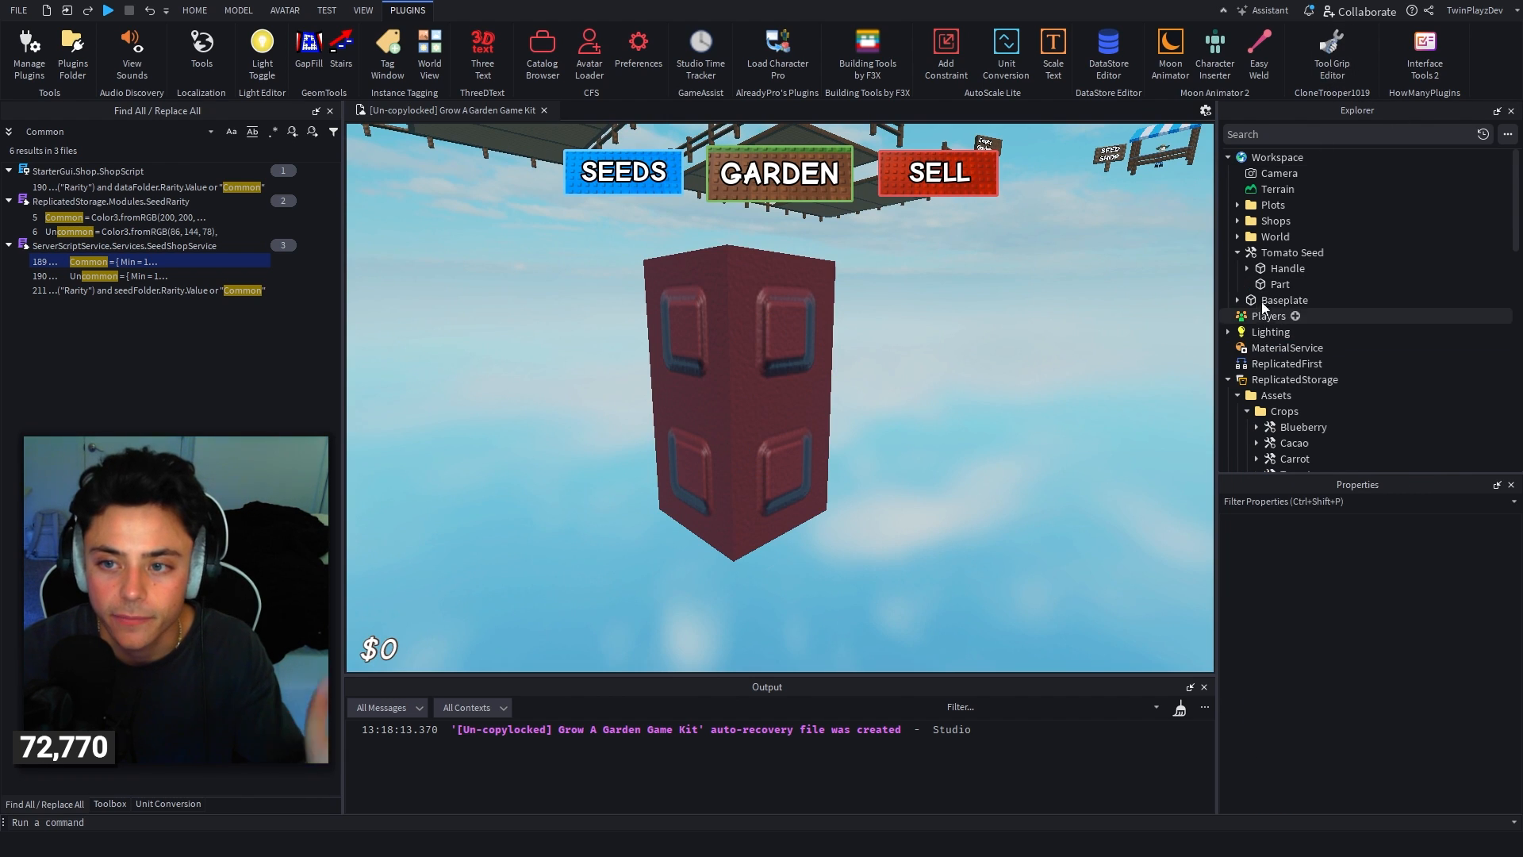
Step: Rename the Tomato Seed tool in Workspace as Apple Seed
{"action": "left_click", "coordinate": [1238, 253]}
{"action": "left_click", "coordinate": [1251, 254]}
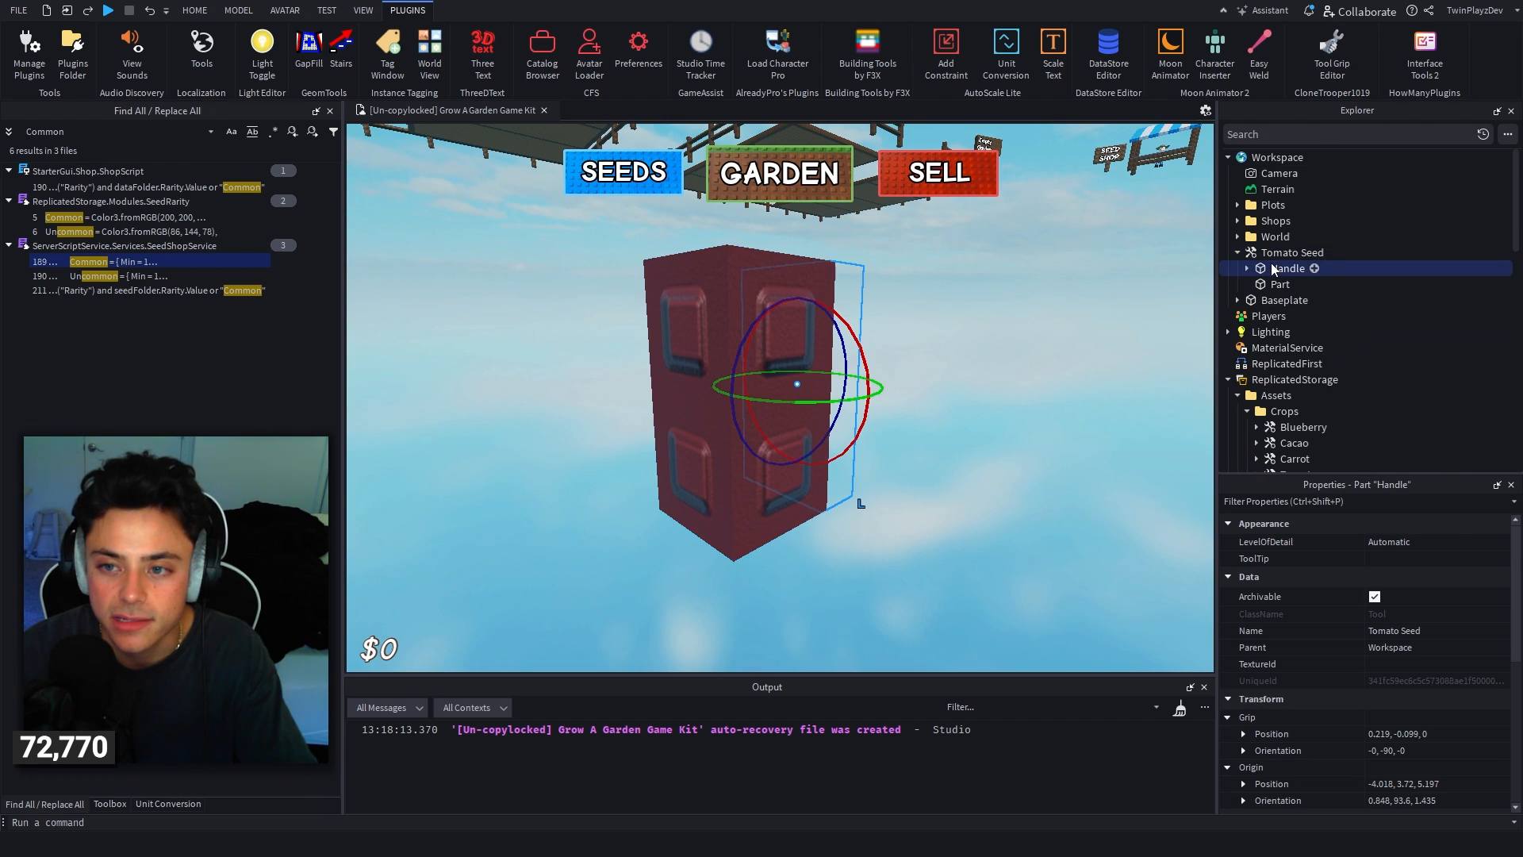
{"action": "left_click", "coordinate": [1238, 252]}
{"action": "left_click", "coordinate": [1428, 631]}
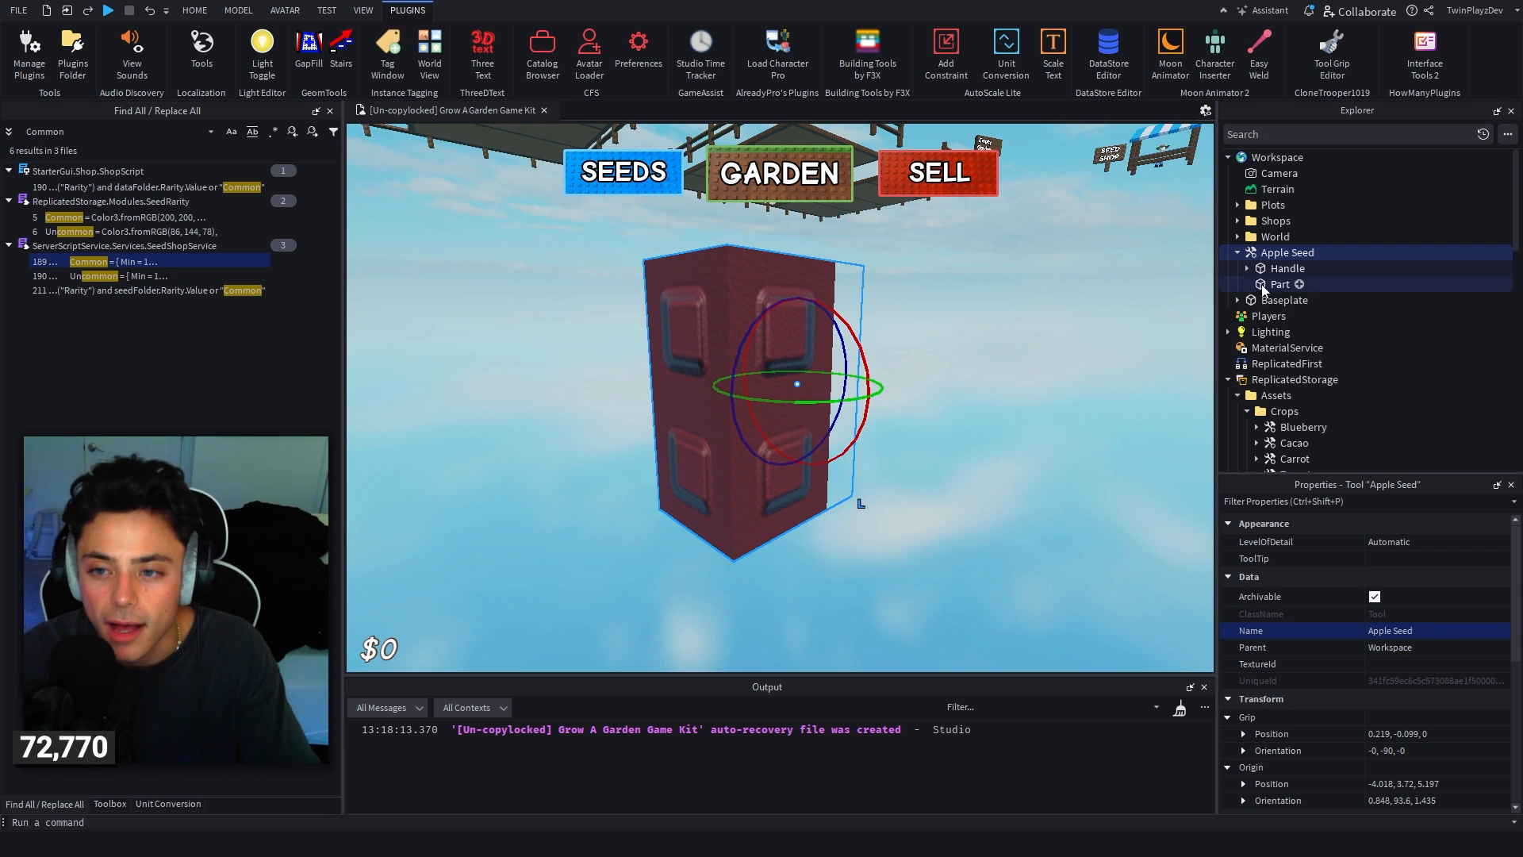
Step: Examine the Apple Seed tool's Handle and Part, including the objects inside the Handle and both parts' collision and Anchored properties
{"action": "left_click", "coordinate": [1248, 269]}
{"action": "left_click", "coordinate": [1247, 269]}
{"action": "left_click", "coordinate": [1377, 267]}
{"action": "left_click", "coordinate": [1368, 286], "text": "shift"}
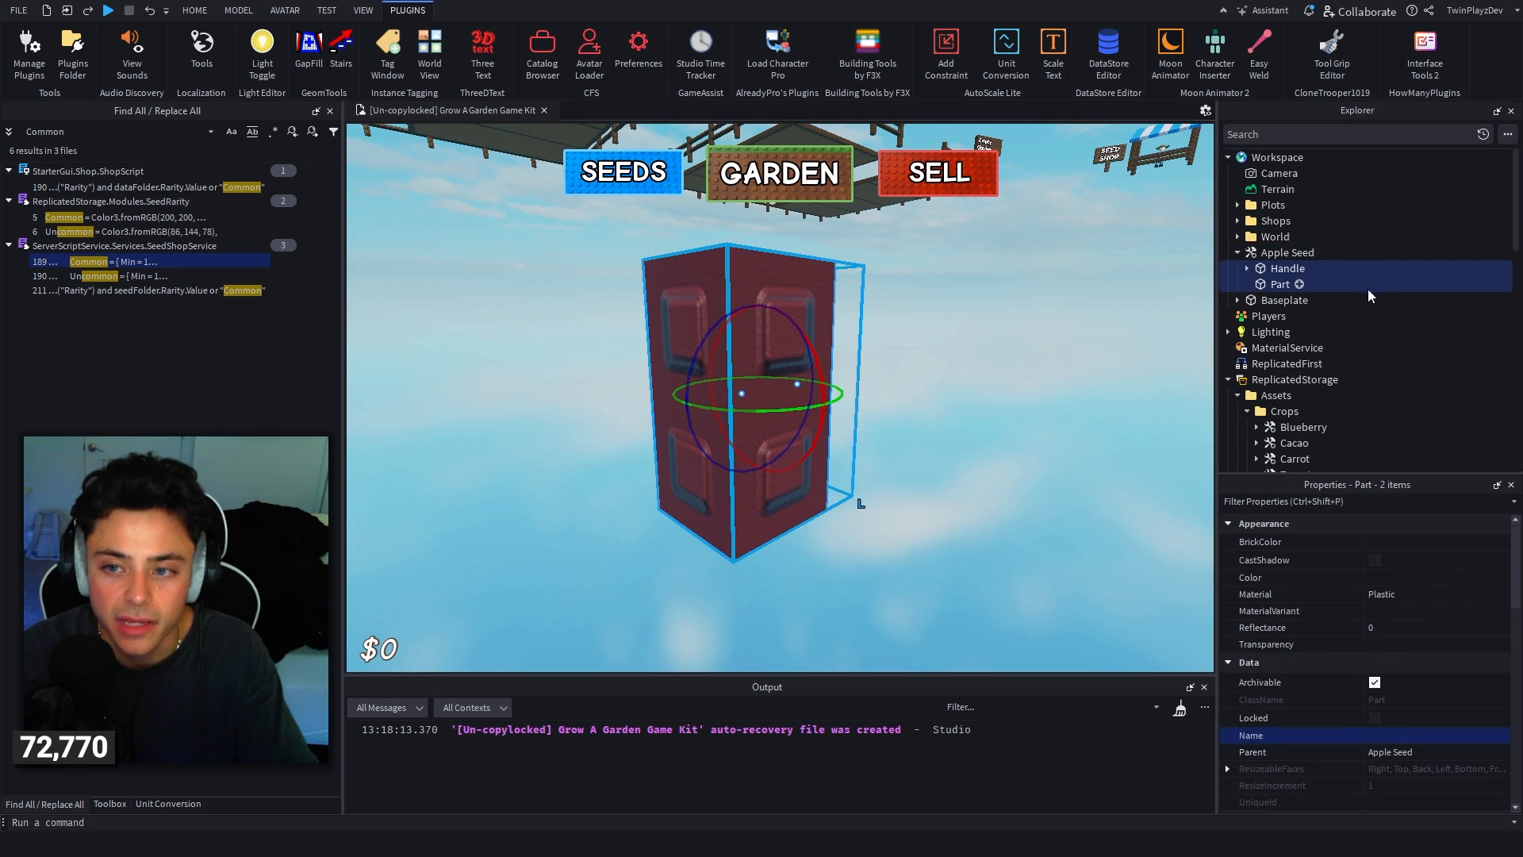
{"action": "scroll", "coordinate": [1401, 670], "scroll_direction": "down", "scroll_amount": 6}
{"action": "scroll", "coordinate": [1433, 643], "scroll_direction": "up", "scroll_amount": 1}
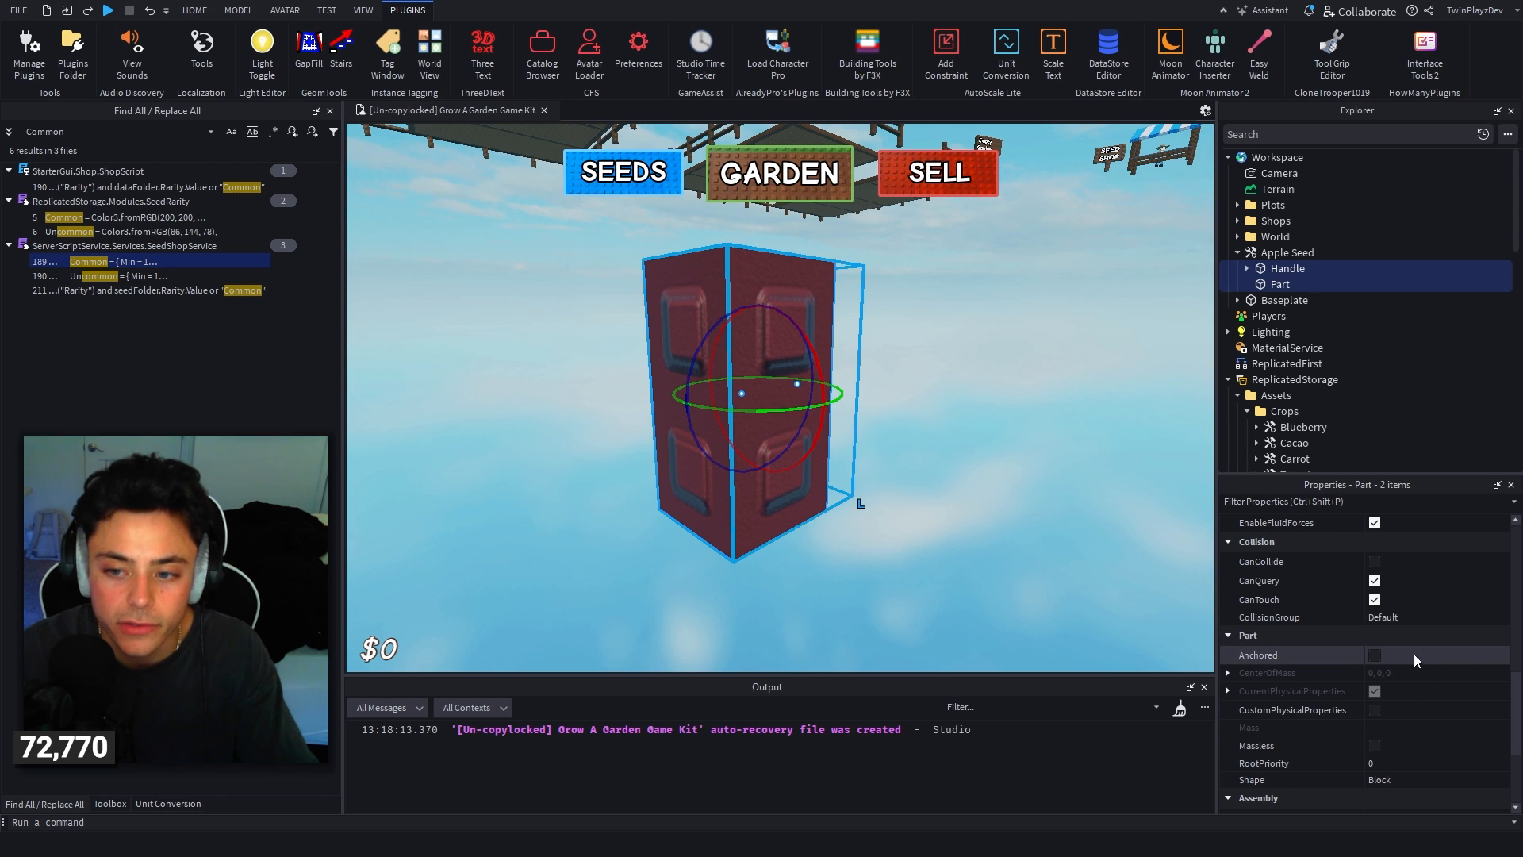
{"action": "left_click", "coordinate": [1168, 359]}
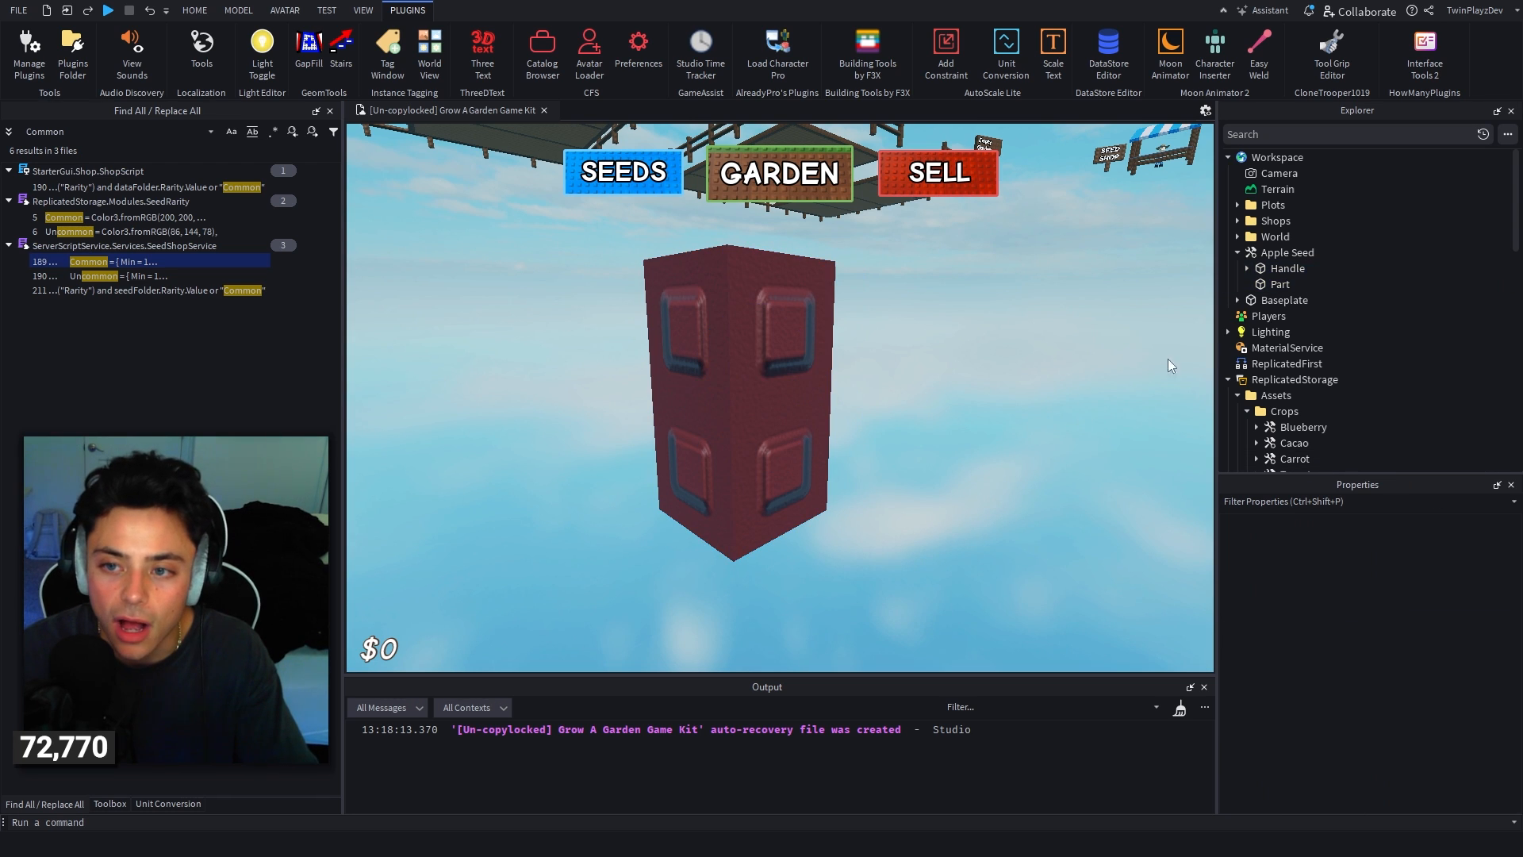
{"action": "left_click", "coordinate": [1248, 268]}
{"action": "left_click", "coordinate": [1279, 270]}
{"action": "left_click", "coordinate": [1248, 269]}
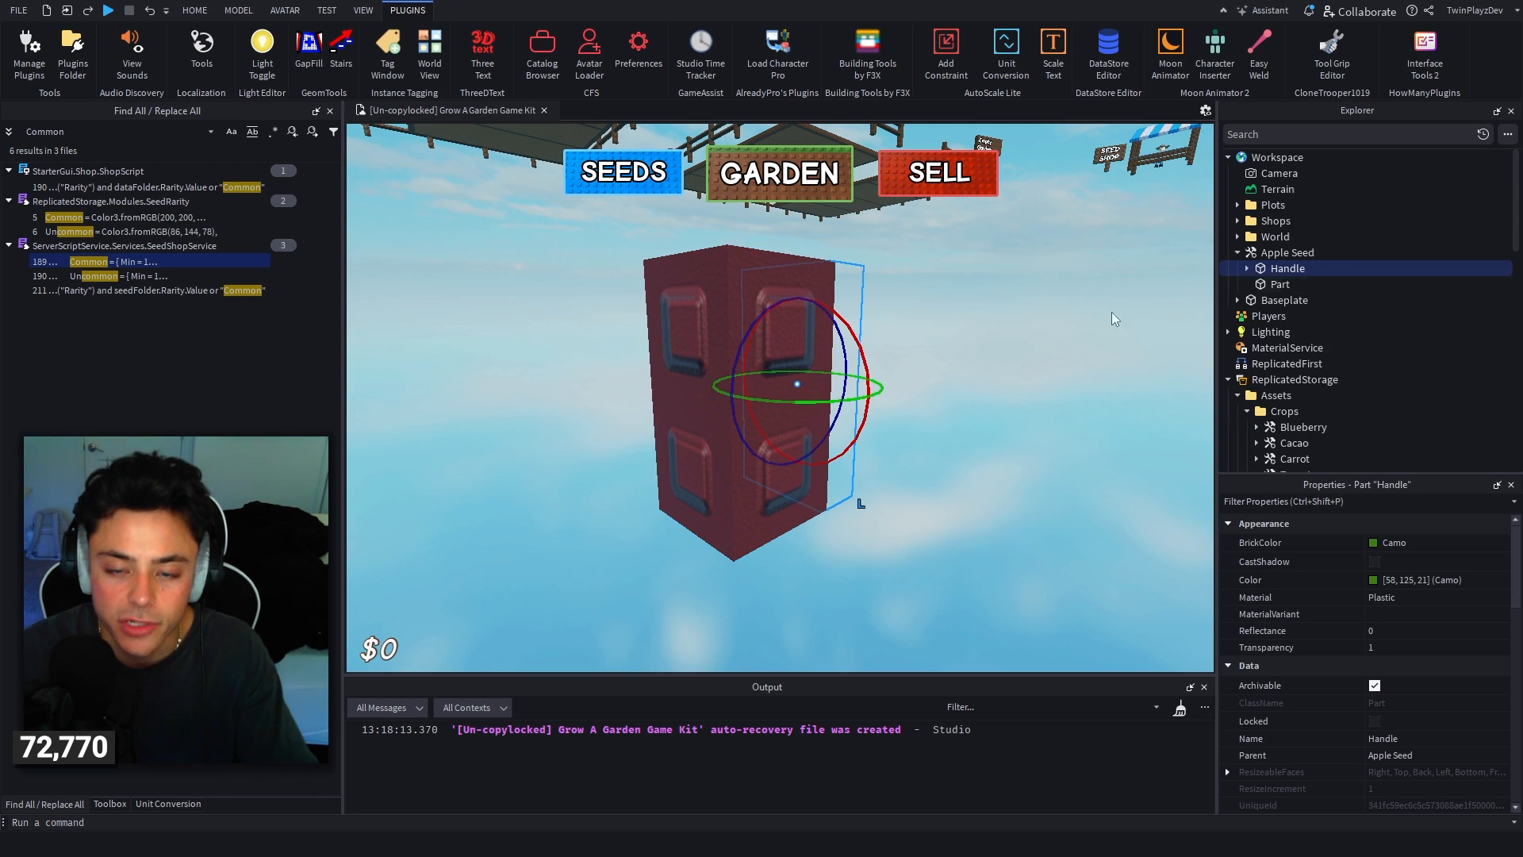
{"action": "right_click_drag", "start_coordinate": [1104, 316], "coordinate": [1074, 310]}
{"action": "left_click", "coordinate": [1260, 286]}
{"action": "left_click", "coordinate": [1075, 311]}
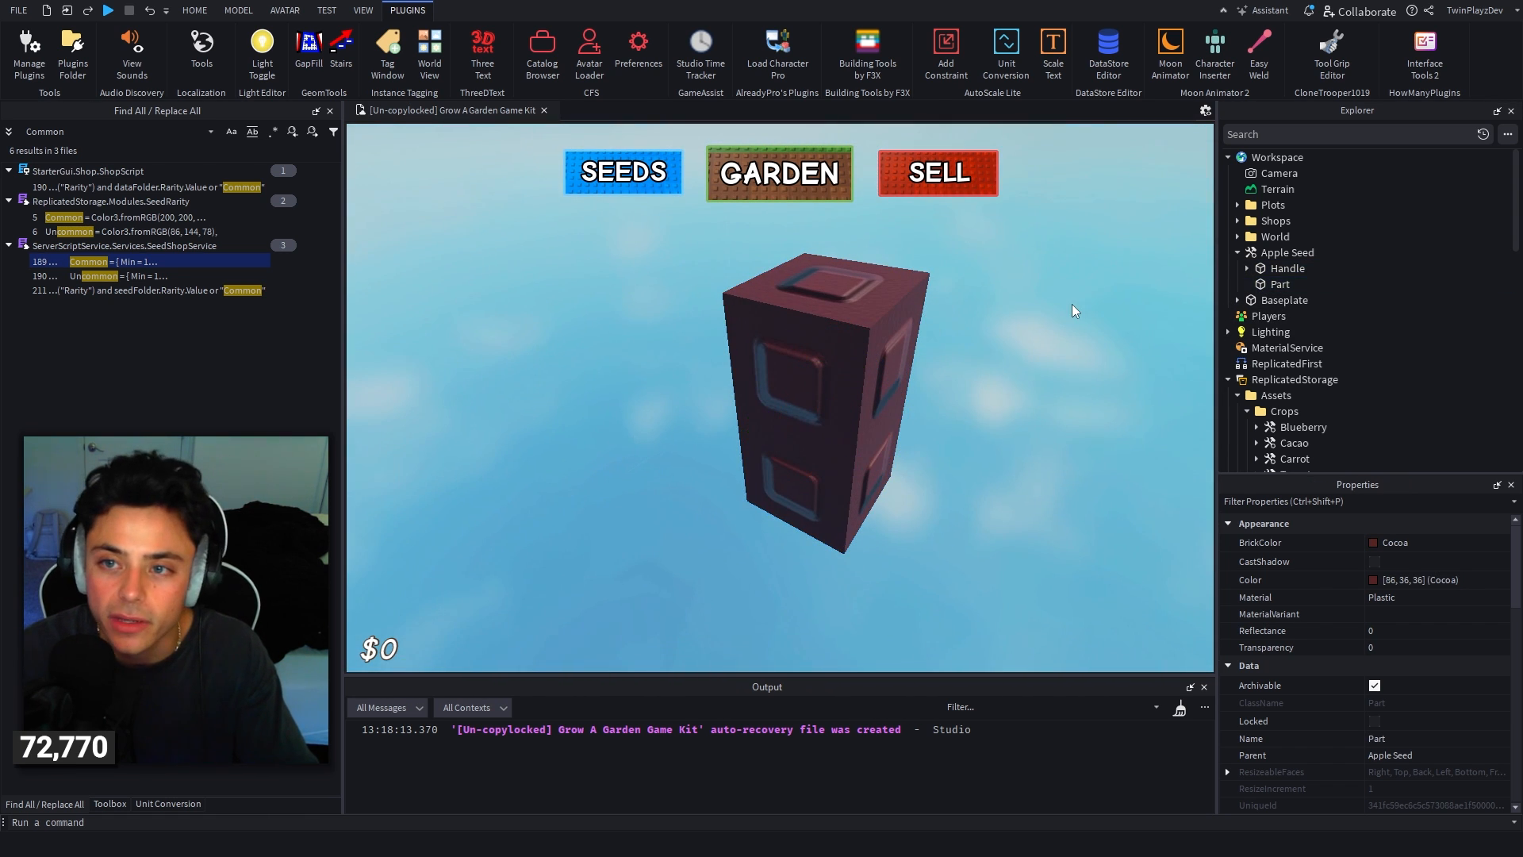
Step: Move the Apple Seed tool into the CropSeeds folder in ServerStorage and collapse ServerStorage and StarterGui
{"action": "left_click_drag", "start_coordinate": [1287, 253], "coordinate": [1227, 292]}
{"action": "left_click", "coordinate": [1239, 274]}
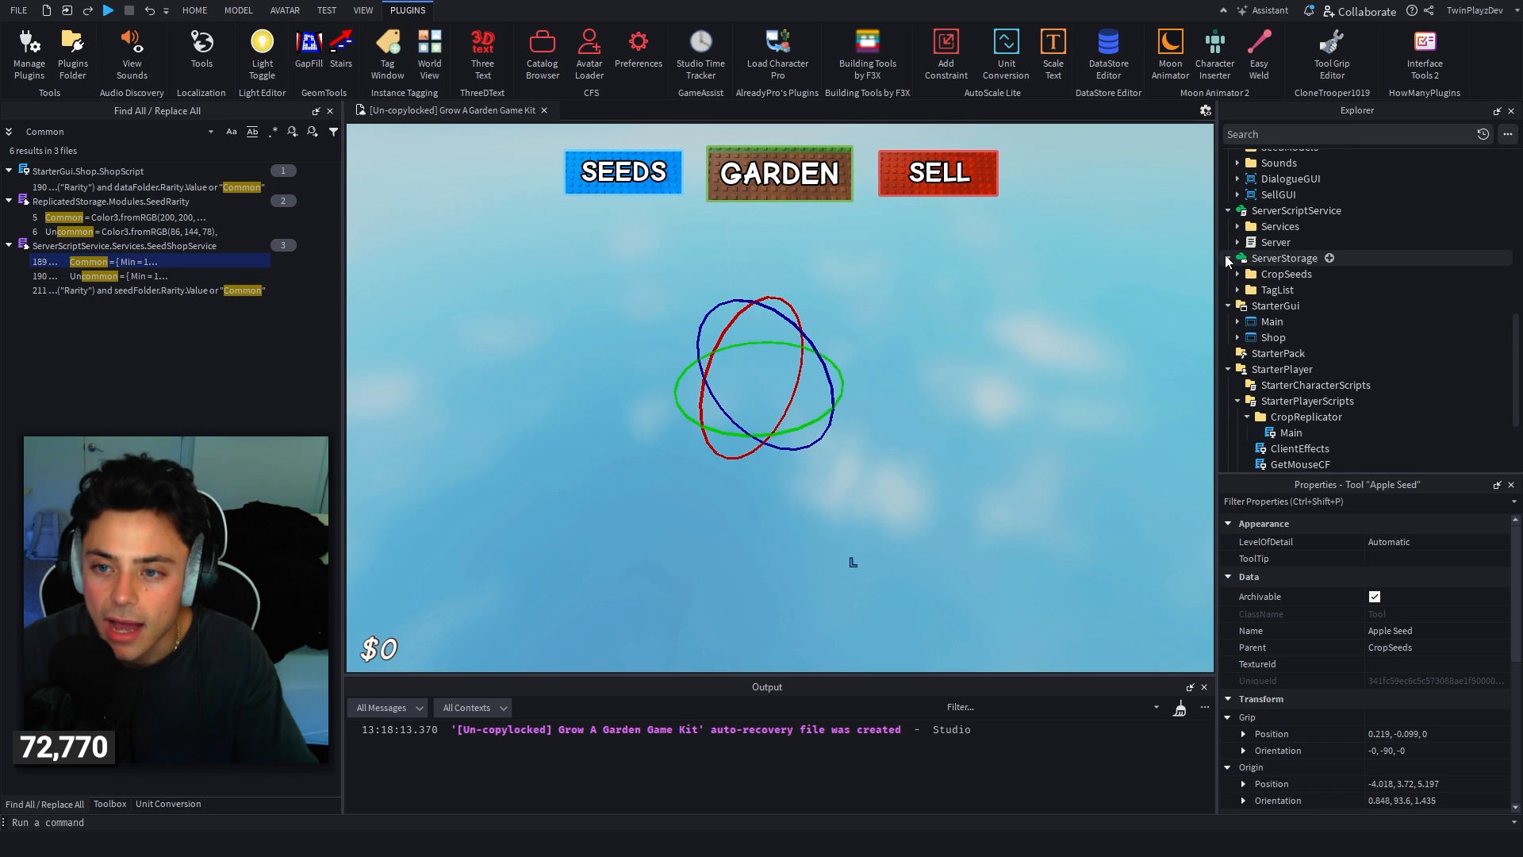
{"action": "left_click", "coordinate": [1228, 258]}
{"action": "left_click", "coordinate": [1229, 274]}
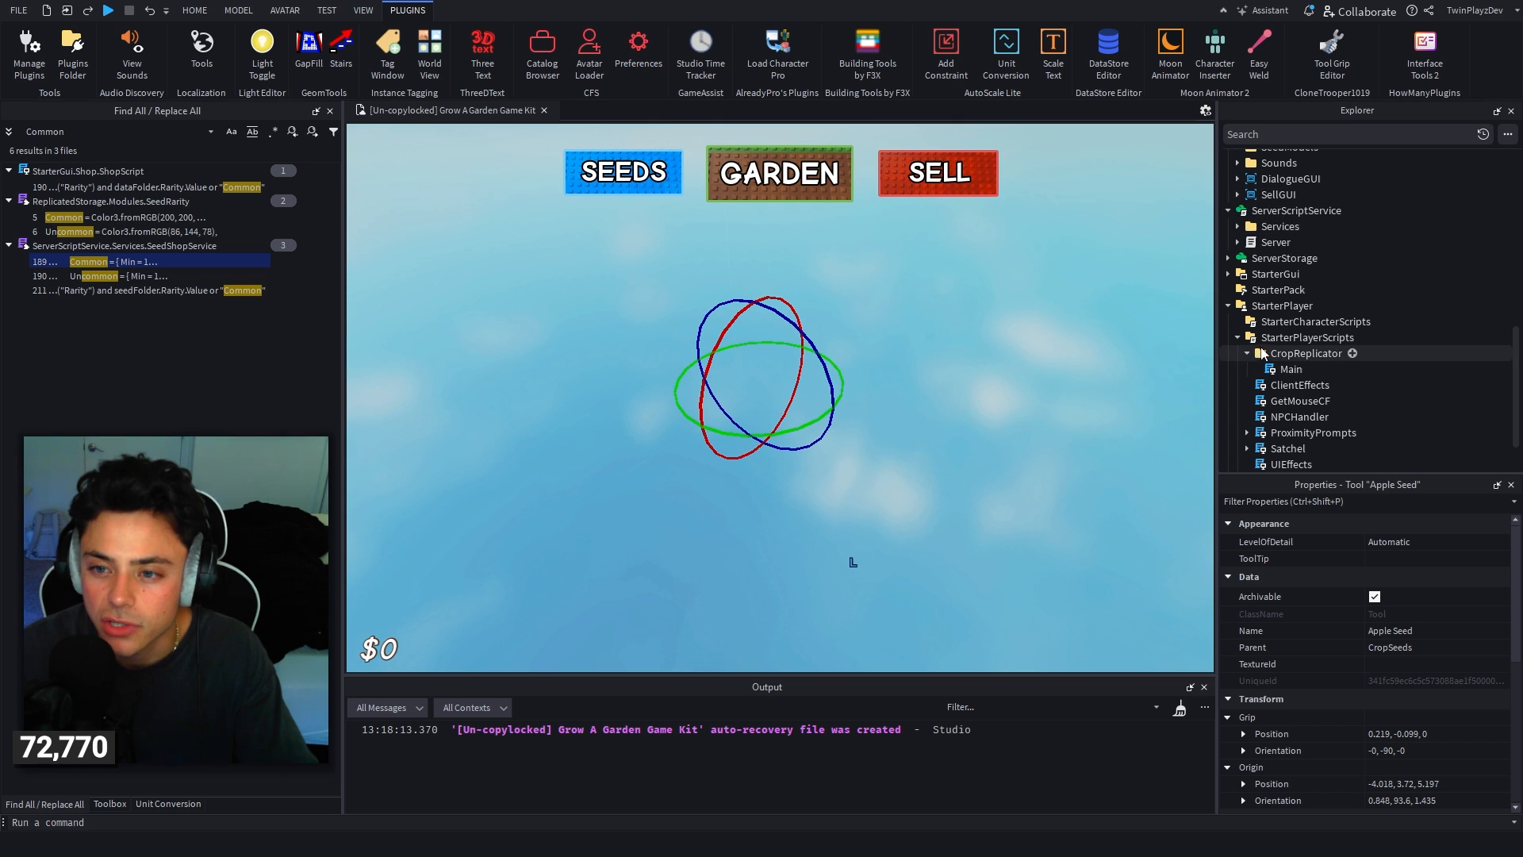
Step: Duplicate the Tomato tool in the Crops assets folder of ReplicatedStorage and move the copy into Workspace
{"action": "scroll", "coordinate": [1408, 404], "scroll_direction": "up", "scroll_amount": 1}
{"action": "scroll", "coordinate": [1407, 402], "scroll_direction": "down", "scroll_amount": 3}
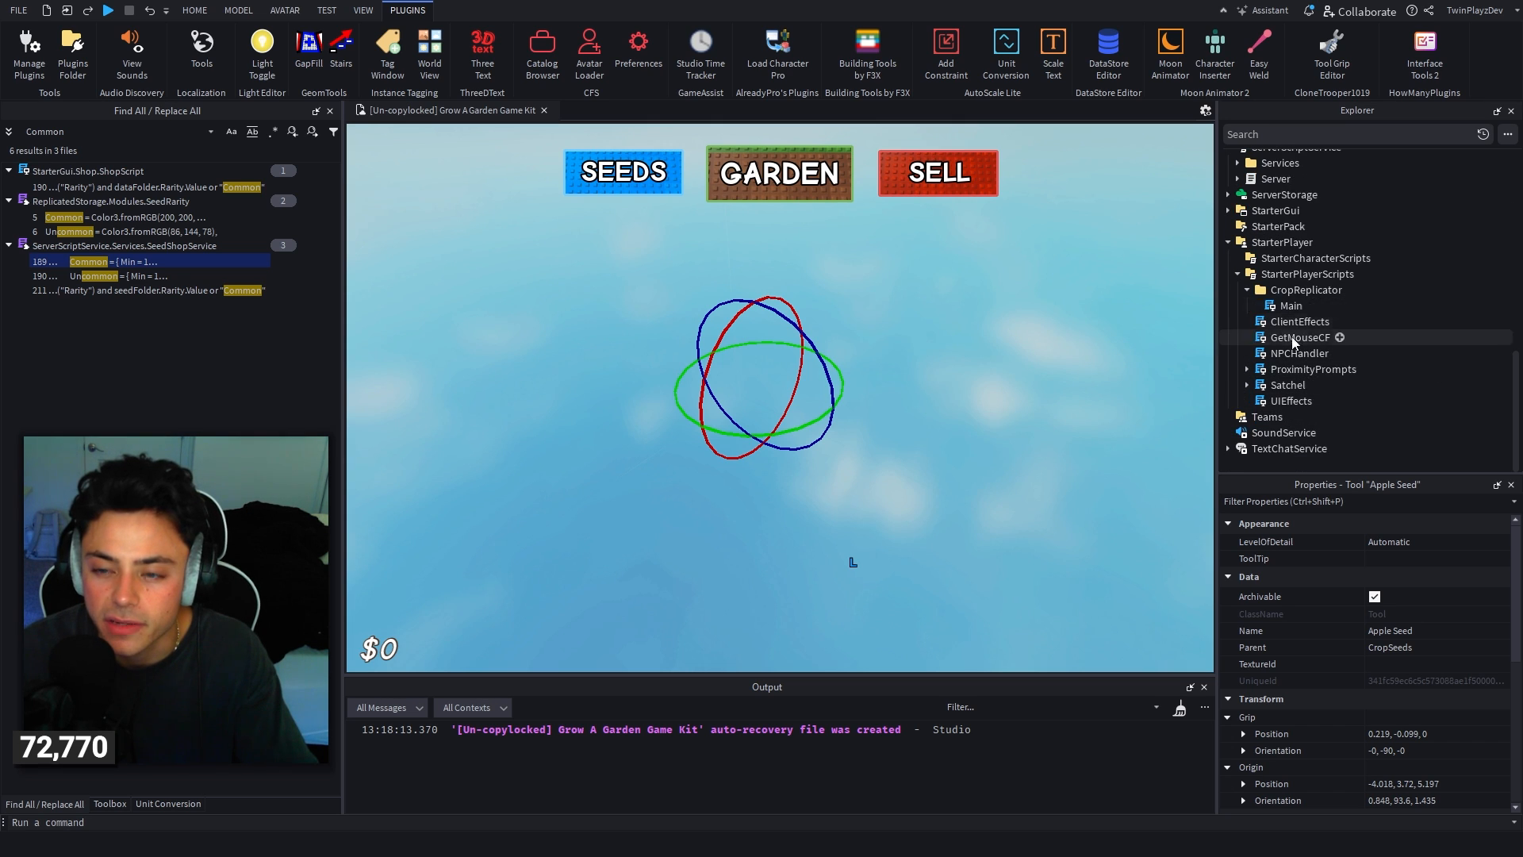
{"action": "scroll", "coordinate": [1349, 353], "scroll_direction": "up", "scroll_amount": 5}
{"action": "left_click", "coordinate": [959, 428]}
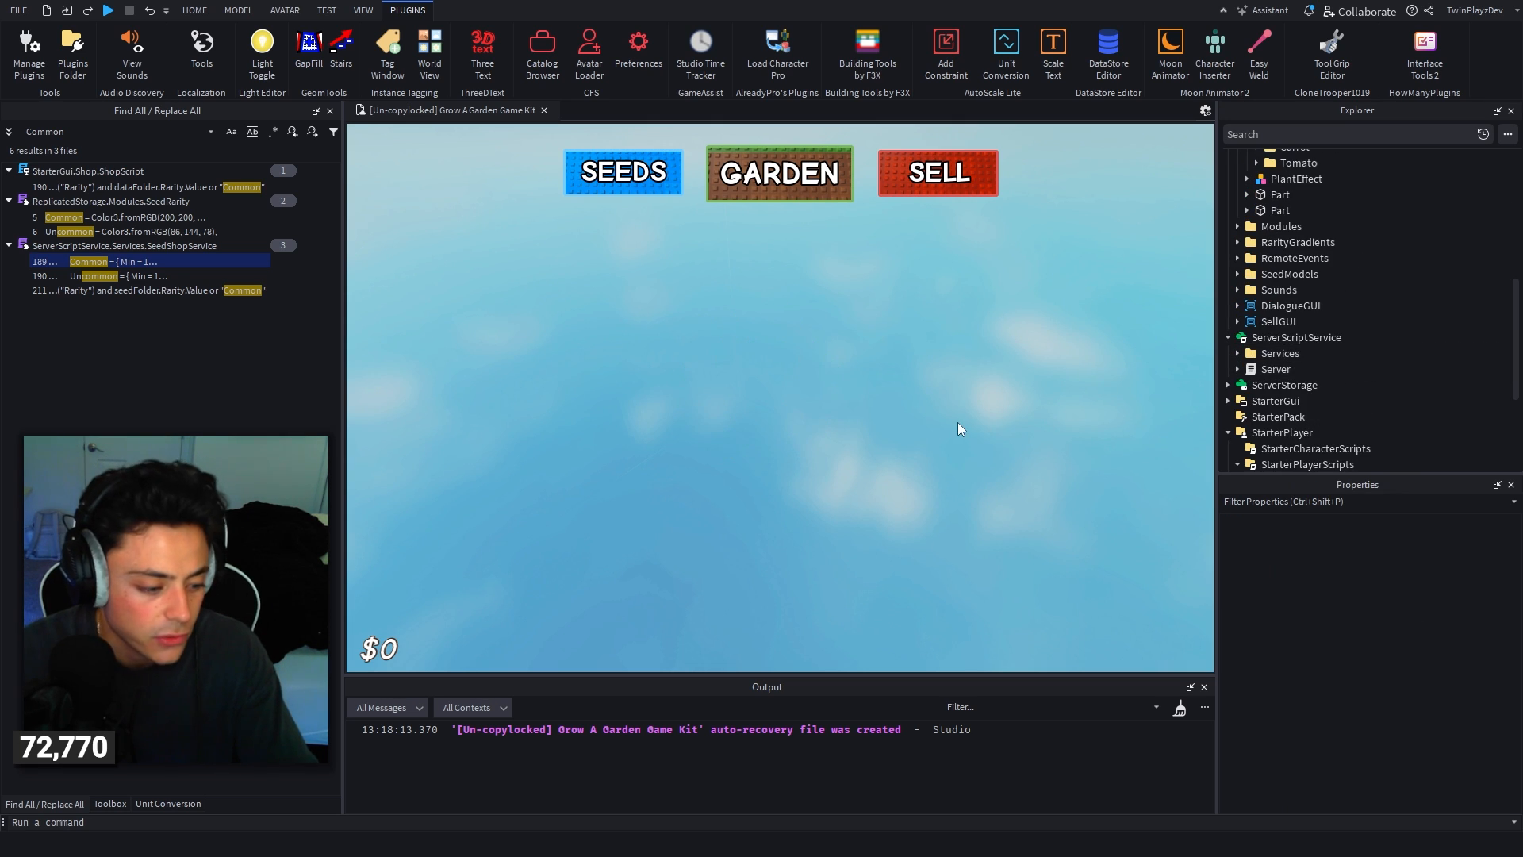
{"action": "scroll", "coordinate": [1320, 320], "scroll_direction": "up", "scroll_amount": 4}
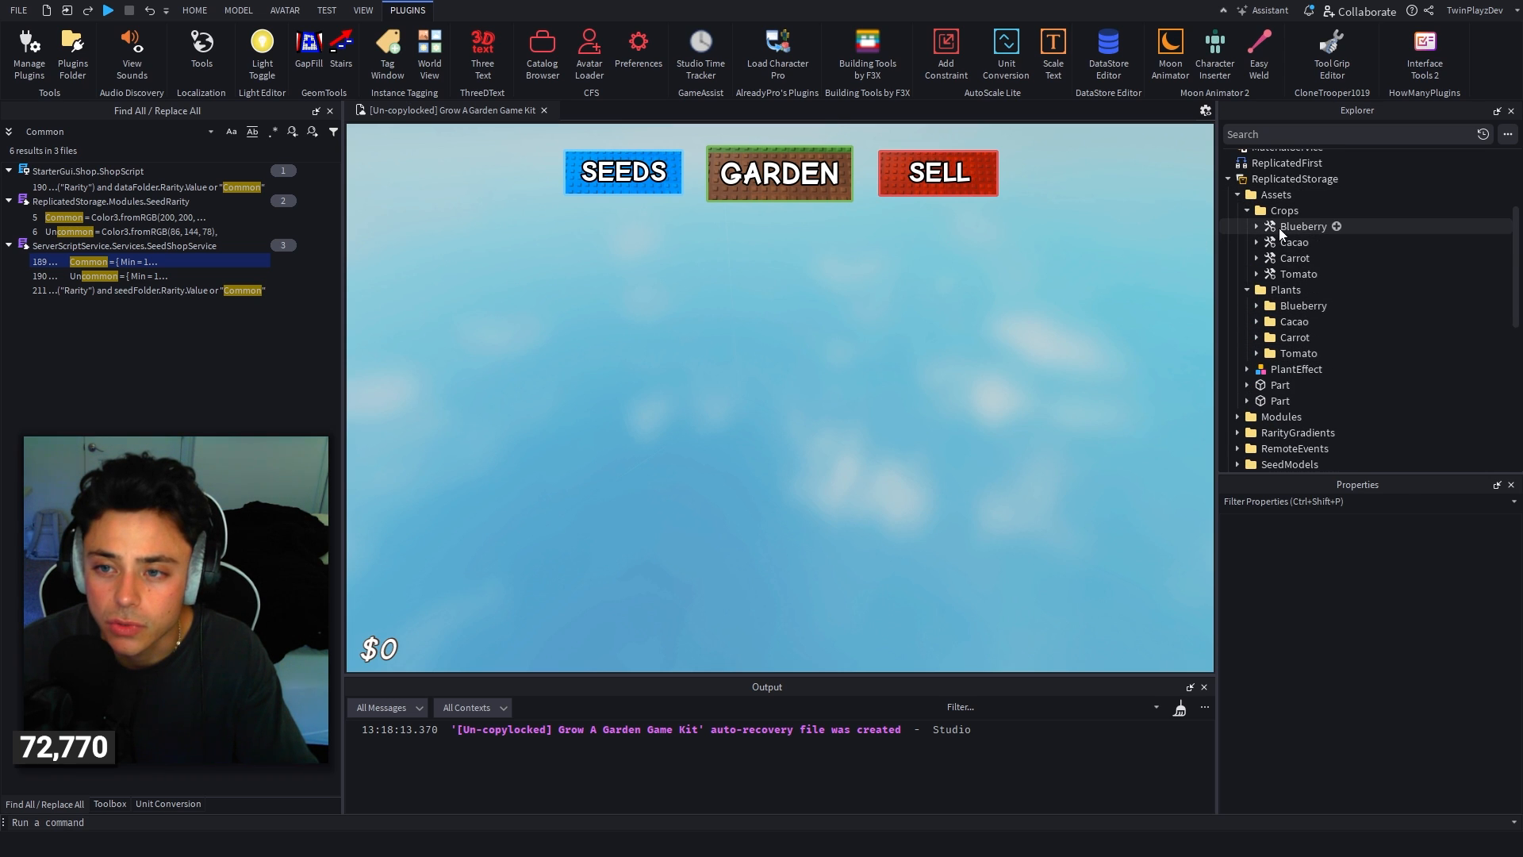
{"action": "left_click", "coordinate": [1297, 272]}
{"action": "key", "text": "ctrl+d"}
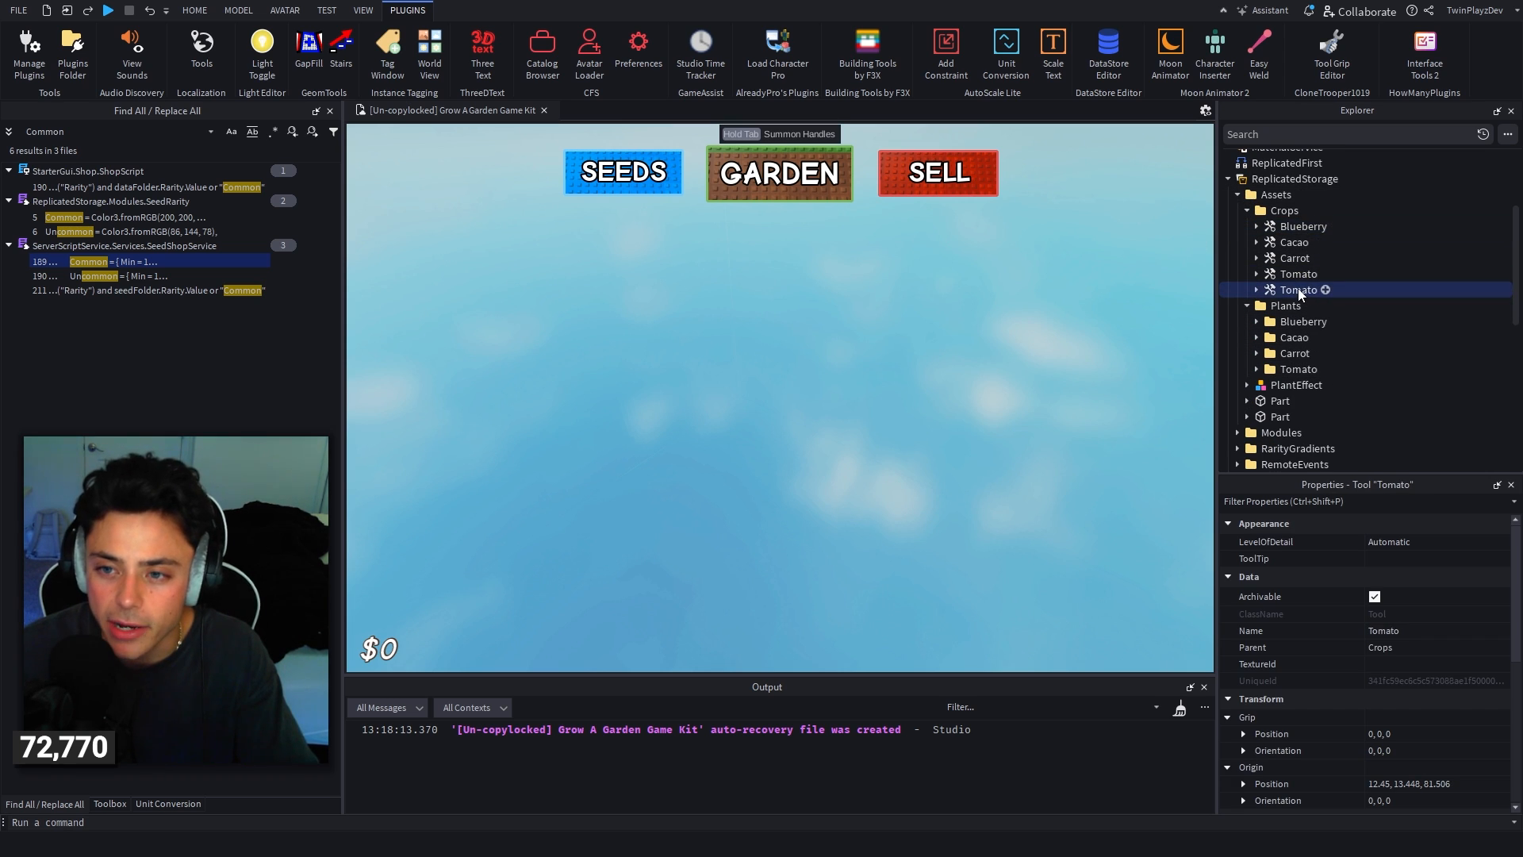
{"action": "left_click_drag", "start_coordinate": [1298, 290], "coordinate": [1275, 159]}
{"action": "scroll", "coordinate": [1412, 279], "scroll_direction": "up", "scroll_amount": 3}
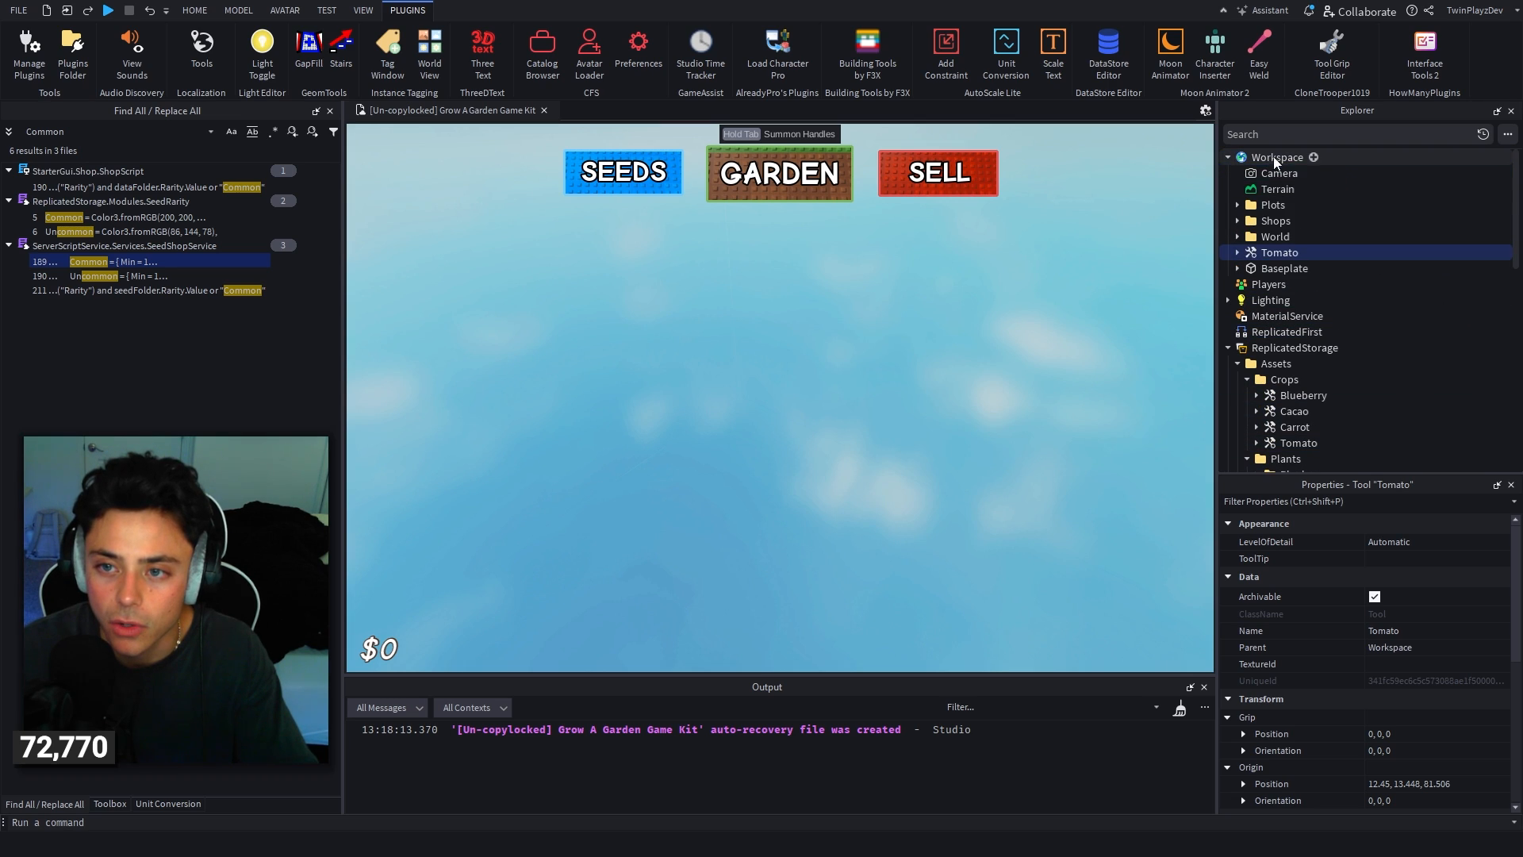
Step: Examine the Tomato copy's structure, including its Handle, the Motor6D joints inside it, and the collision, Anchored and Scale properties
{"action": "key", "text": "f"}
{"action": "right_click_drag", "start_coordinate": [933, 356], "coordinate": [973, 345]}
{"action": "left_click", "coordinate": [1240, 253]}
{"action": "left_click", "coordinate": [1287, 268]}
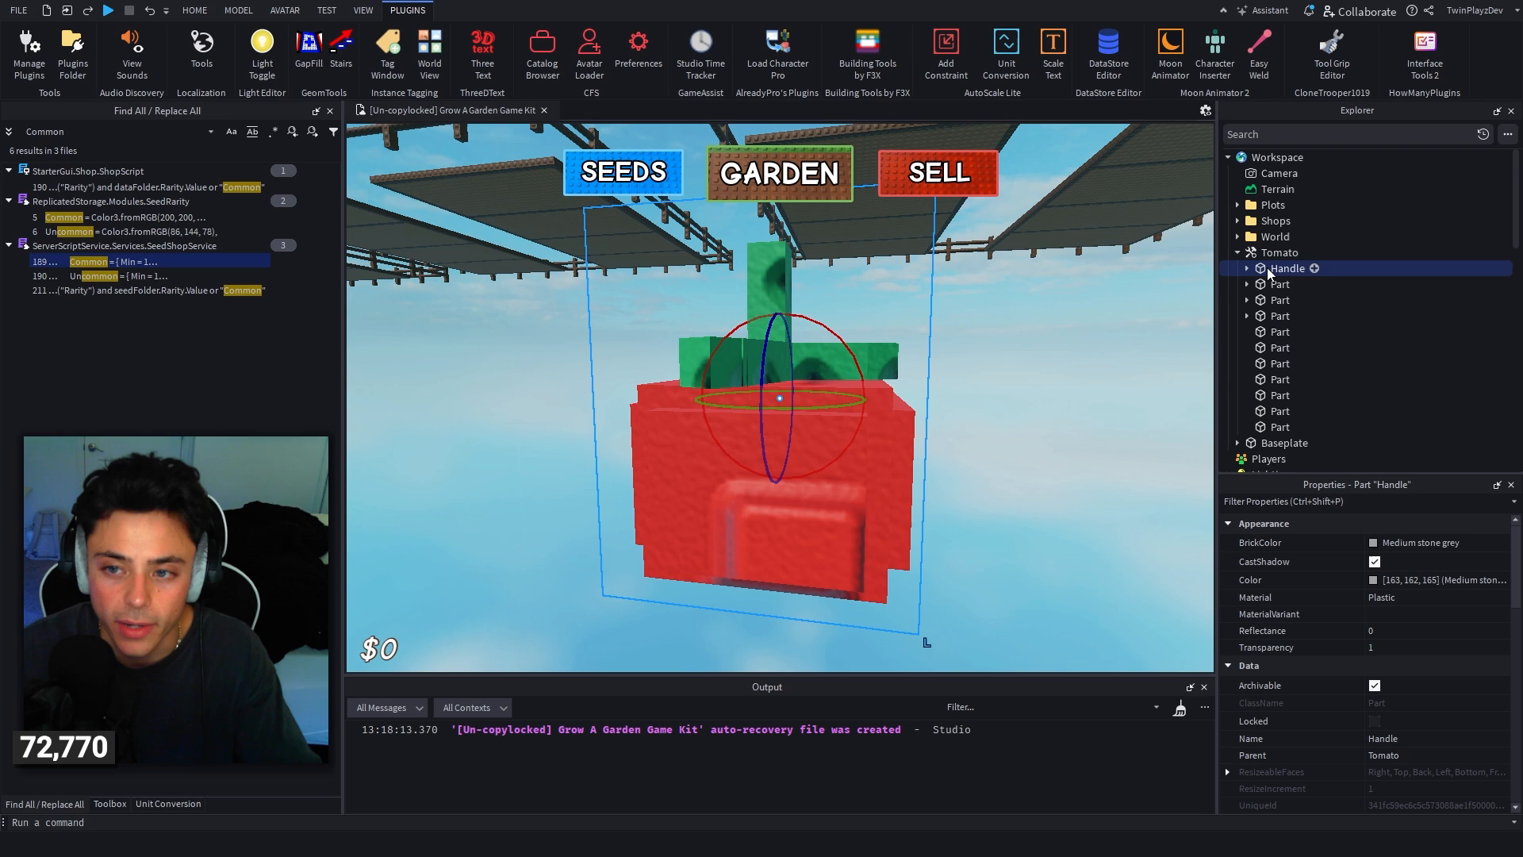
{"action": "left_click", "coordinate": [1247, 269]}
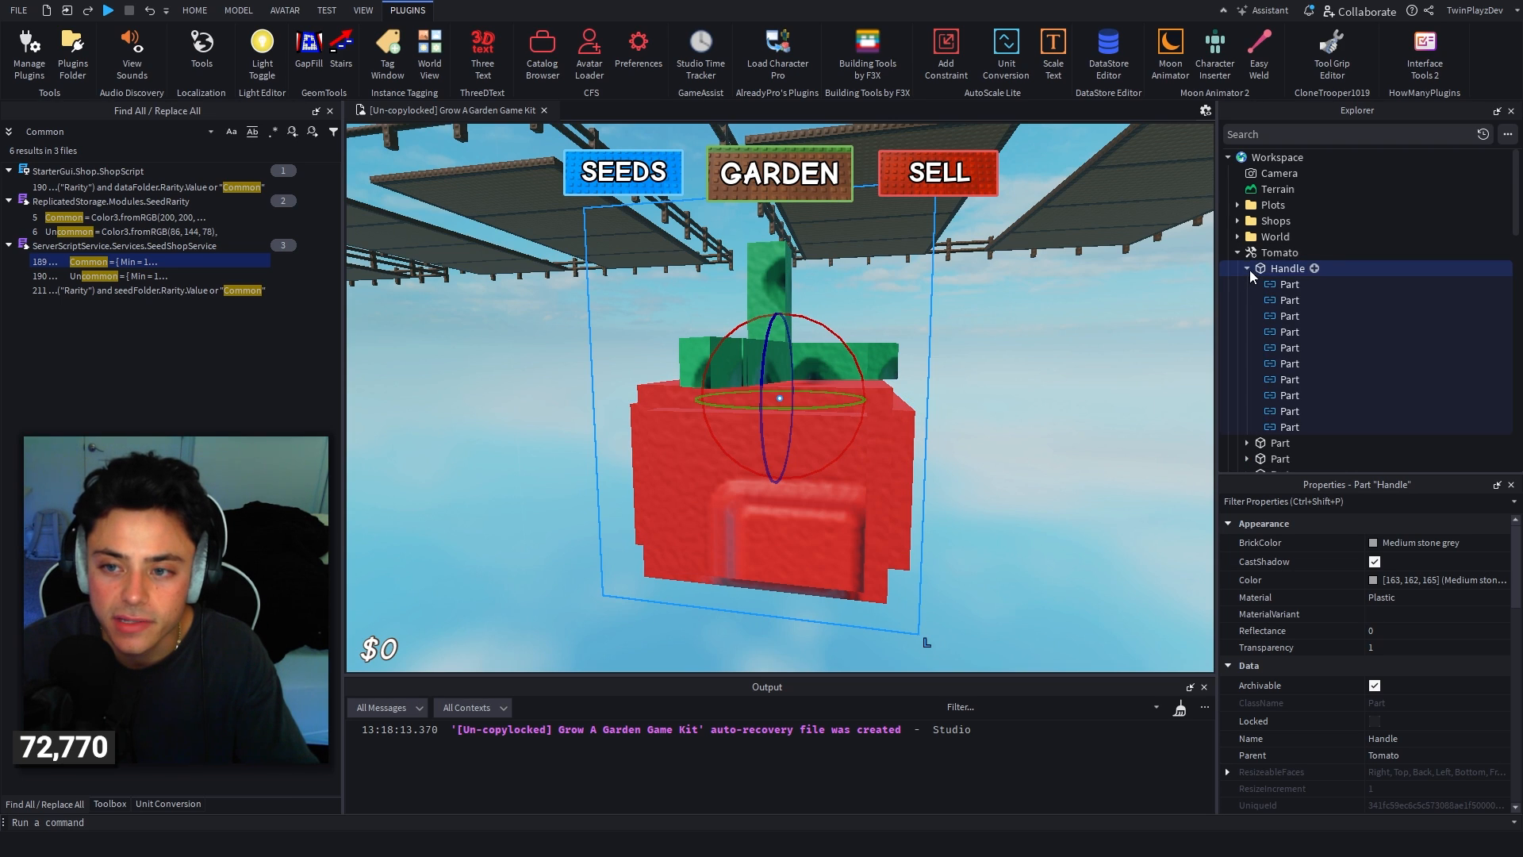
{"action": "left_click", "coordinate": [1247, 269]}
{"action": "left_click", "coordinate": [1248, 284]}
{"action": "left_click", "coordinate": [1247, 299]}
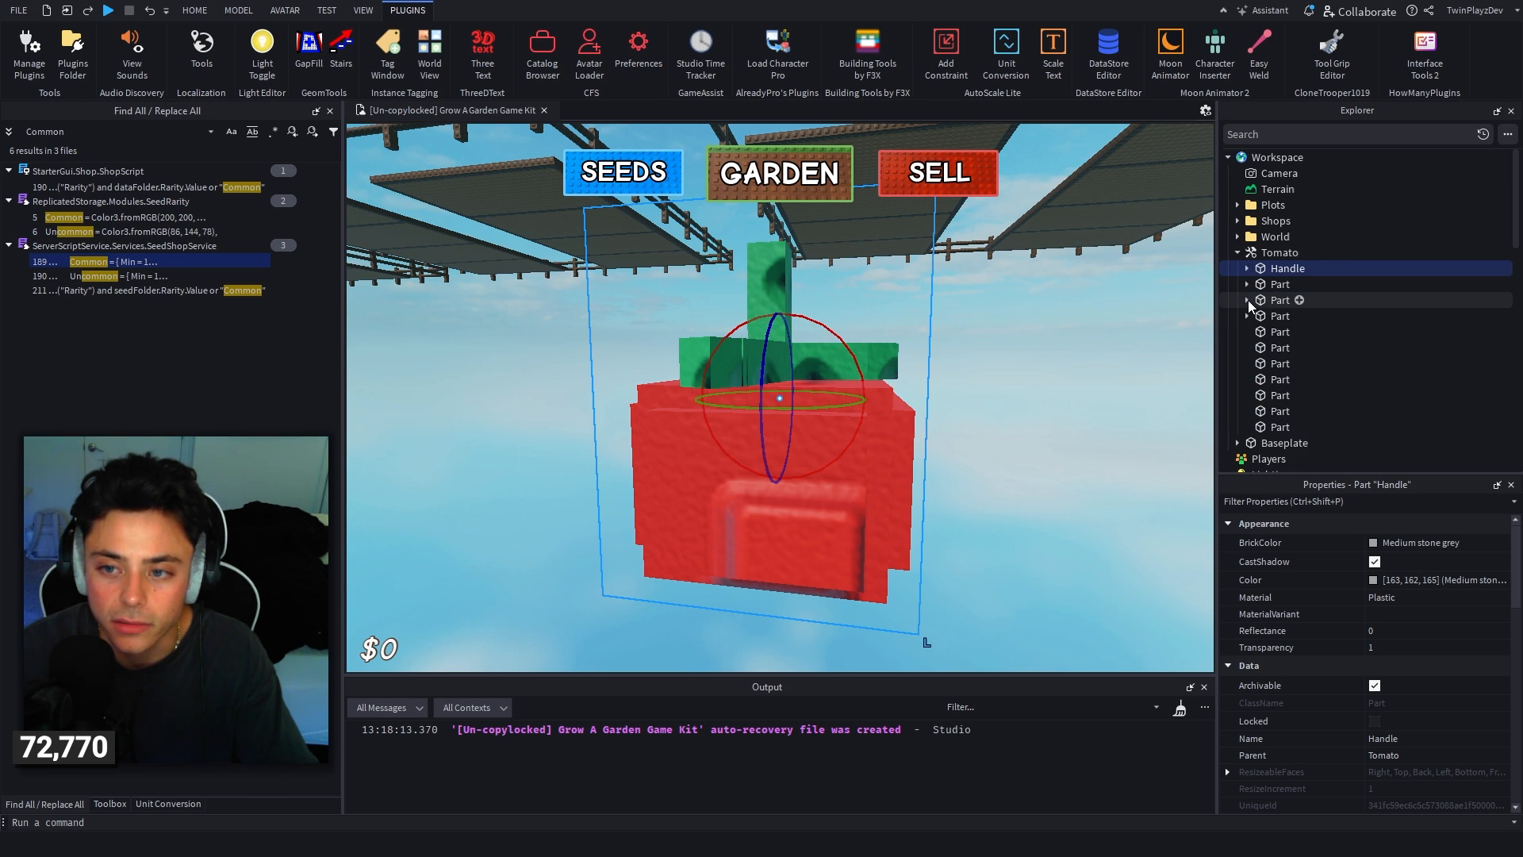
{"action": "left_click", "coordinate": [1247, 316]}
{"action": "left_click", "coordinate": [1248, 316]}
{"action": "scroll", "coordinate": [1382, 582], "scroll_direction": "down", "scroll_amount": 5}
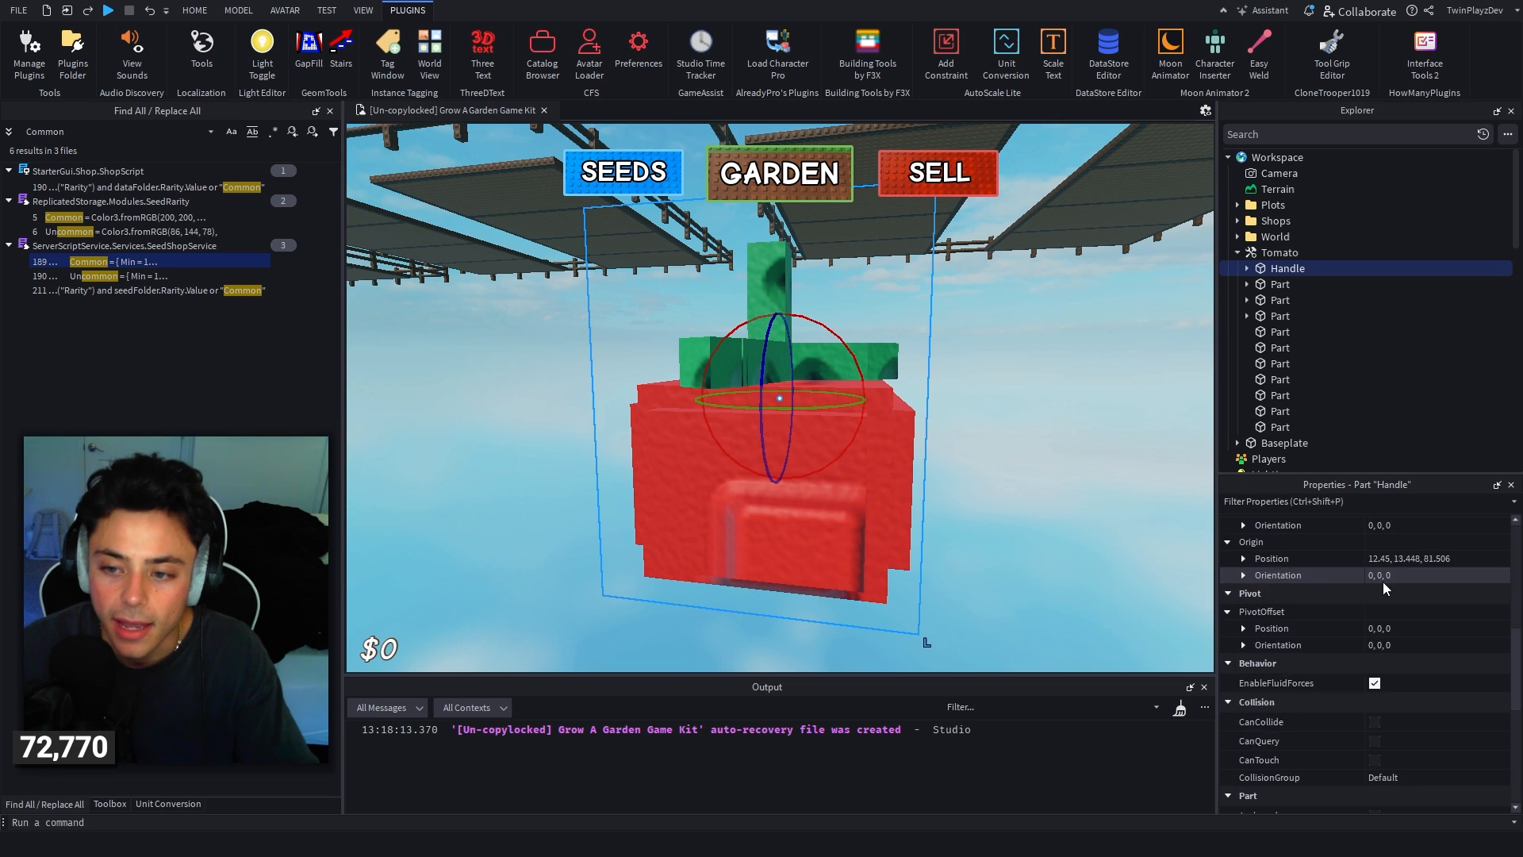
{"action": "scroll", "coordinate": [1382, 586], "scroll_direction": "down", "scroll_amount": 3}
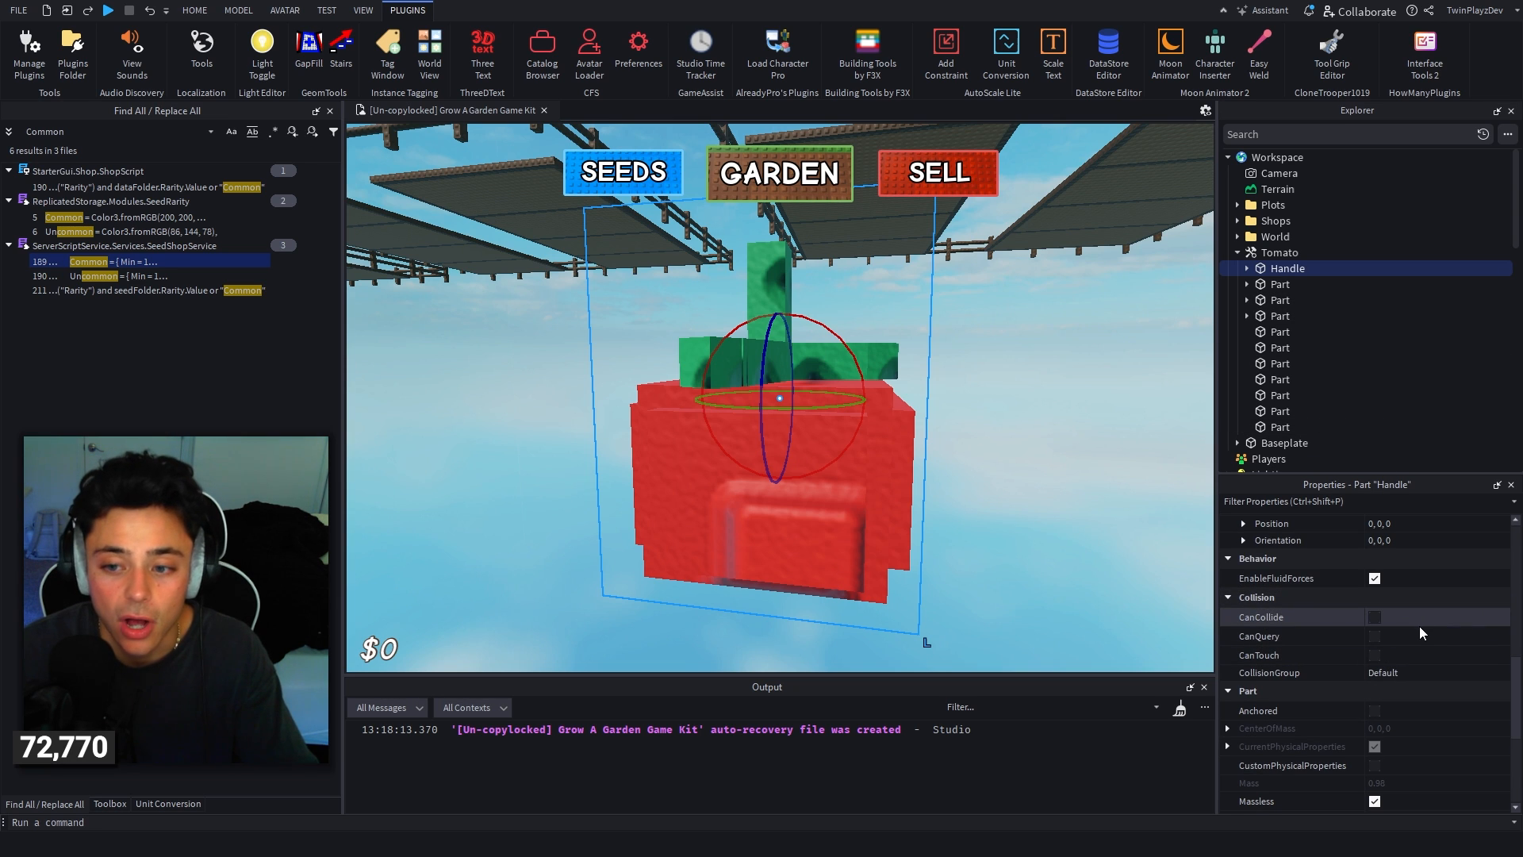
{"action": "left_click", "coordinate": [1264, 253]}
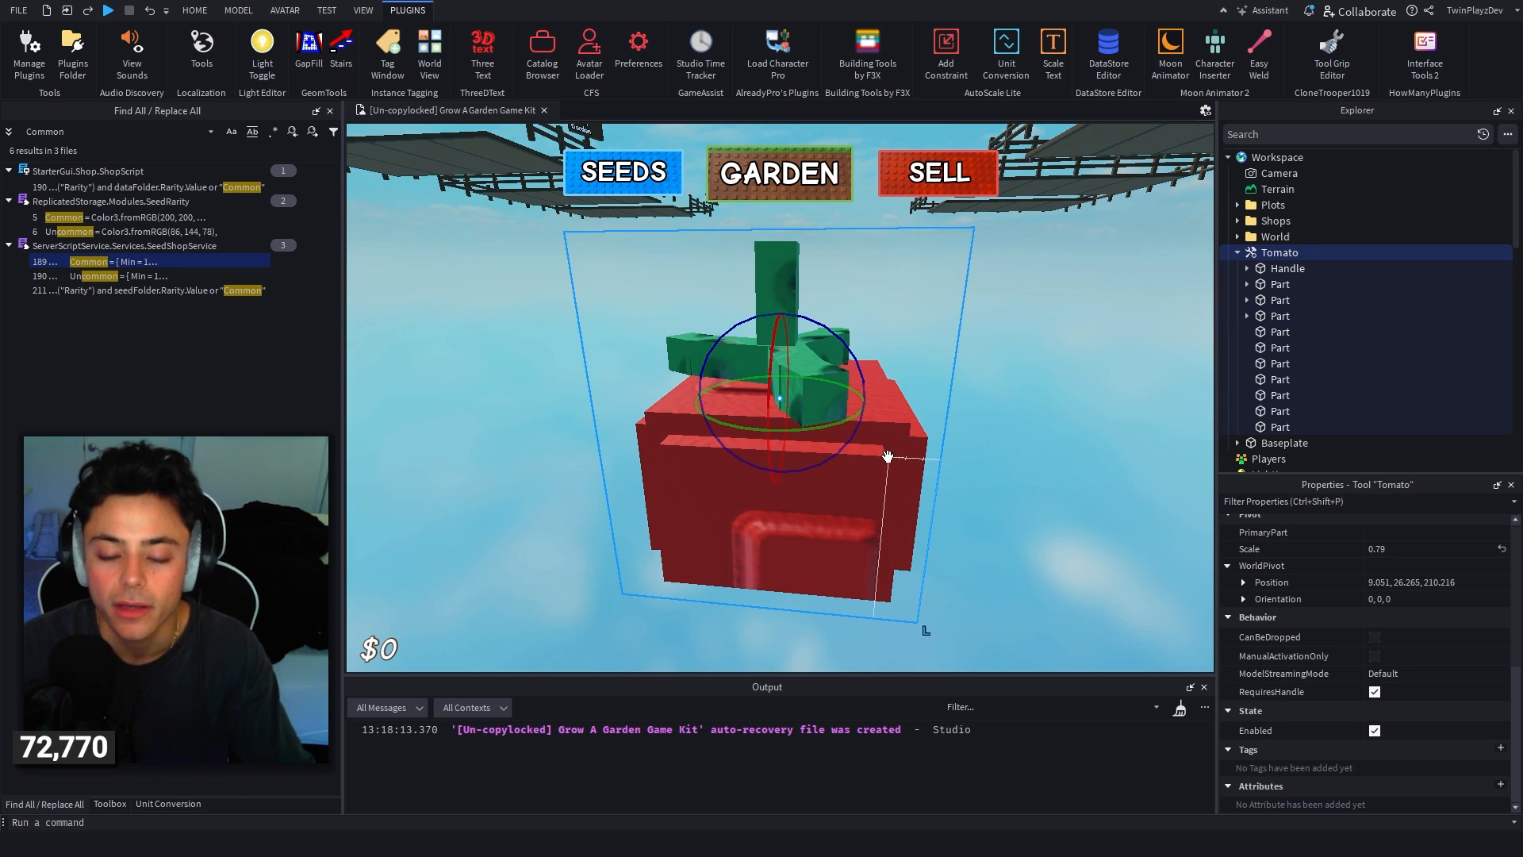
{"action": "right_click_drag", "start_coordinate": [888, 457], "coordinate": [940, 463]}
Step: Inspect the Tomato copy's individual parts to see which piece of the fruit or stem each one forms and how it is coloured
{"action": "left_click", "coordinate": [1271, 317]}
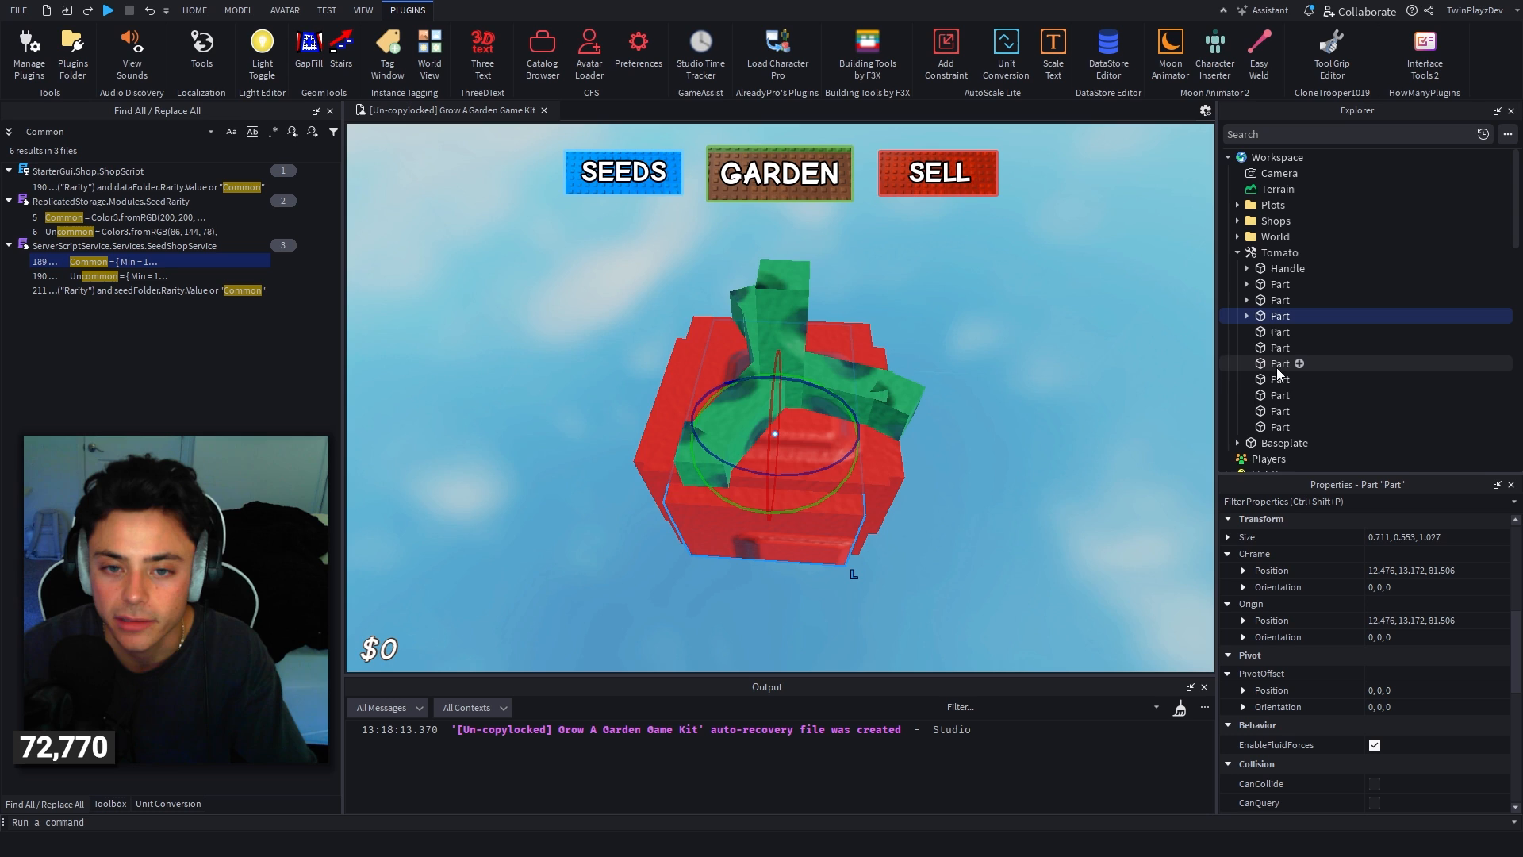
{"action": "key", "text": "f"}
{"action": "left_click", "coordinate": [1381, 285]}
{"action": "scroll", "coordinate": [1344, 540], "scroll_direction": "down", "scroll_amount": 4}
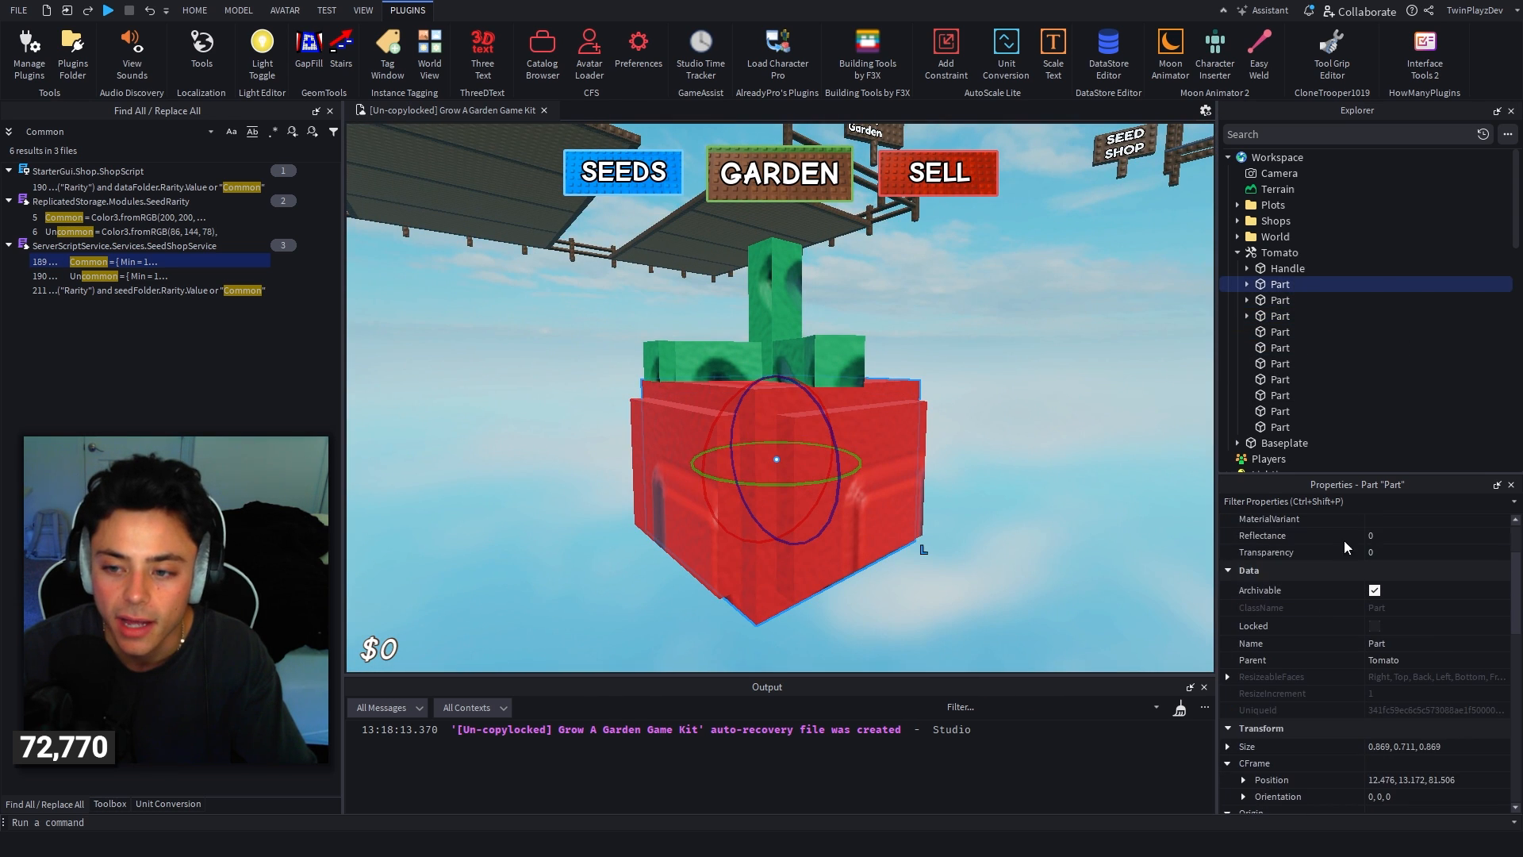
{"action": "scroll", "coordinate": [1419, 685], "scroll_direction": "up", "scroll_amount": 2}
{"action": "left_click", "coordinate": [1363, 269]}
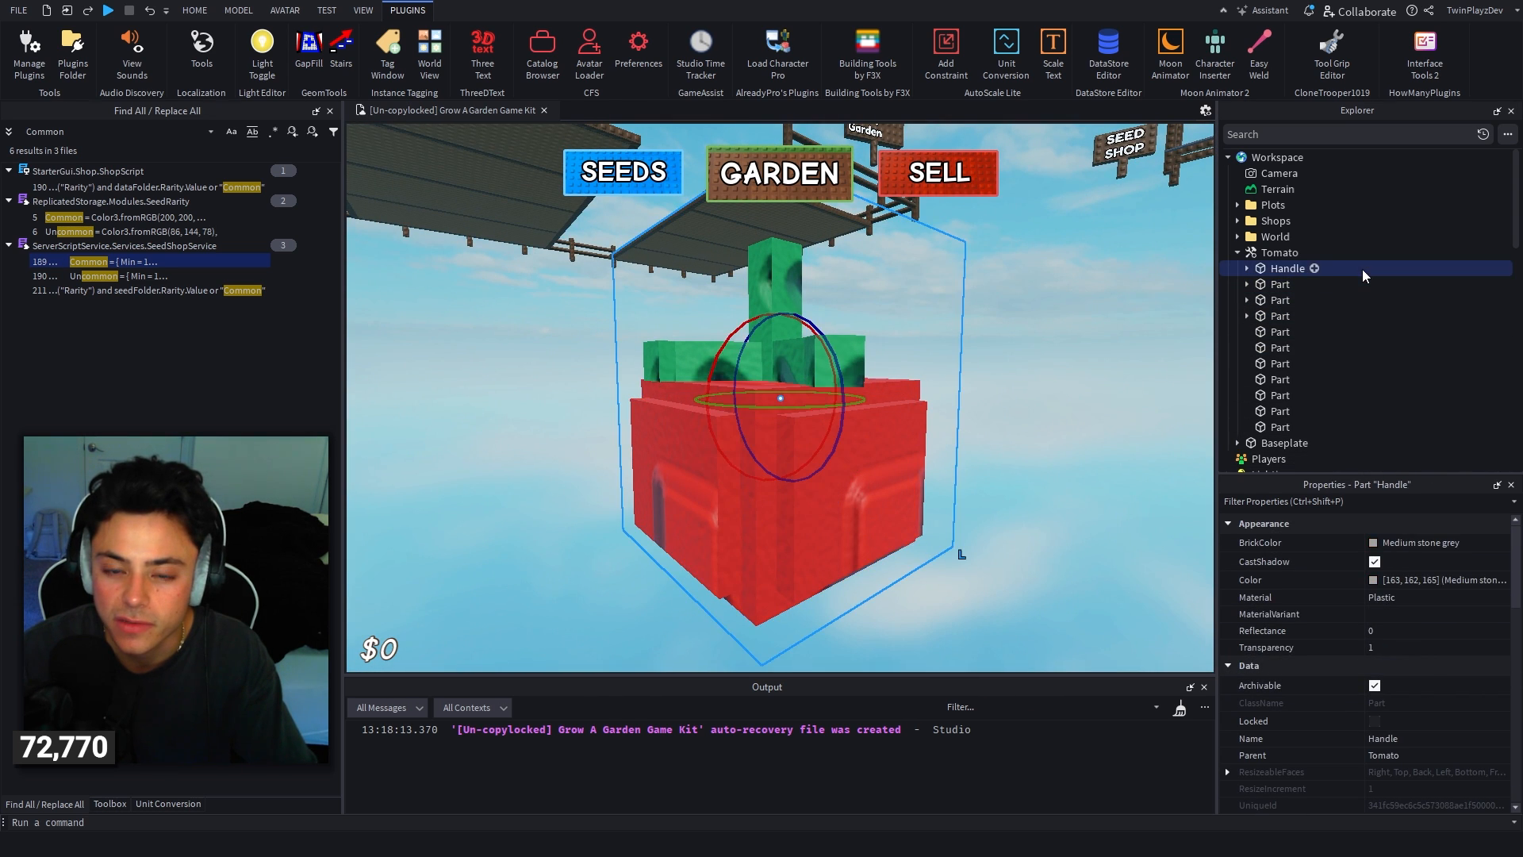
{"action": "left_click", "coordinate": [1363, 284]}
{"action": "left_click", "coordinate": [1362, 300]}
{"action": "left_click", "coordinate": [1354, 330]}
{"action": "left_click", "coordinate": [1348, 347]}
{"action": "left_click", "coordinate": [1349, 396]}
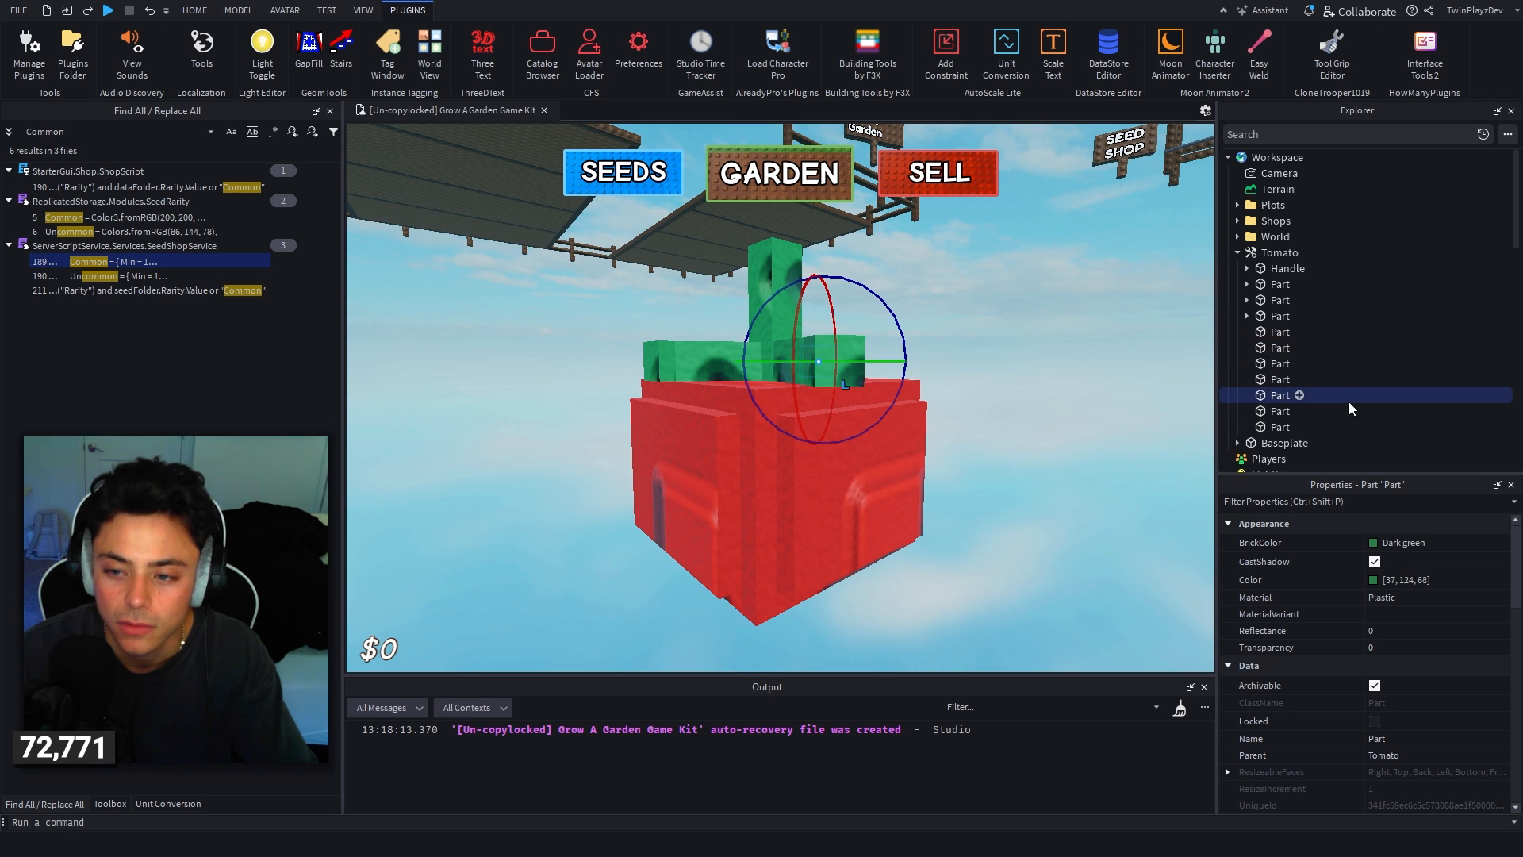
{"action": "left_click", "coordinate": [1345, 429]}
{"action": "left_click", "coordinate": [1334, 349]}
{"action": "left_click", "coordinate": [1337, 315]}
{"action": "left_click", "coordinate": [1337, 307]}
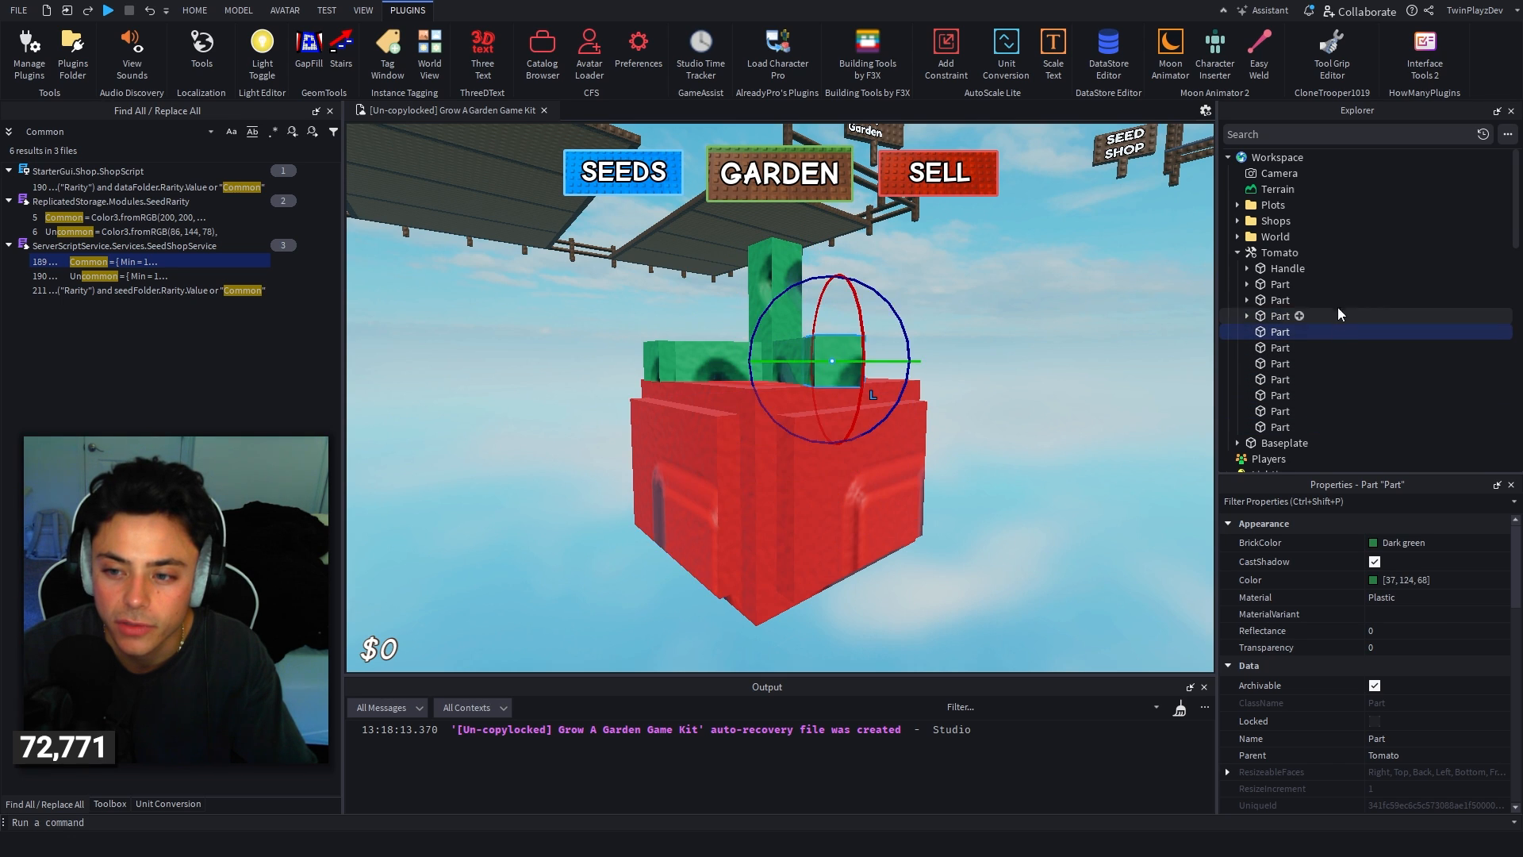
Step: Recolour the three red fruit parts of the Tomato copy to Maroon
{"action": "left_click", "coordinate": [1333, 284]}
{"action": "left_click", "coordinate": [1330, 300]}
{"action": "left_click", "coordinate": [1334, 328]}
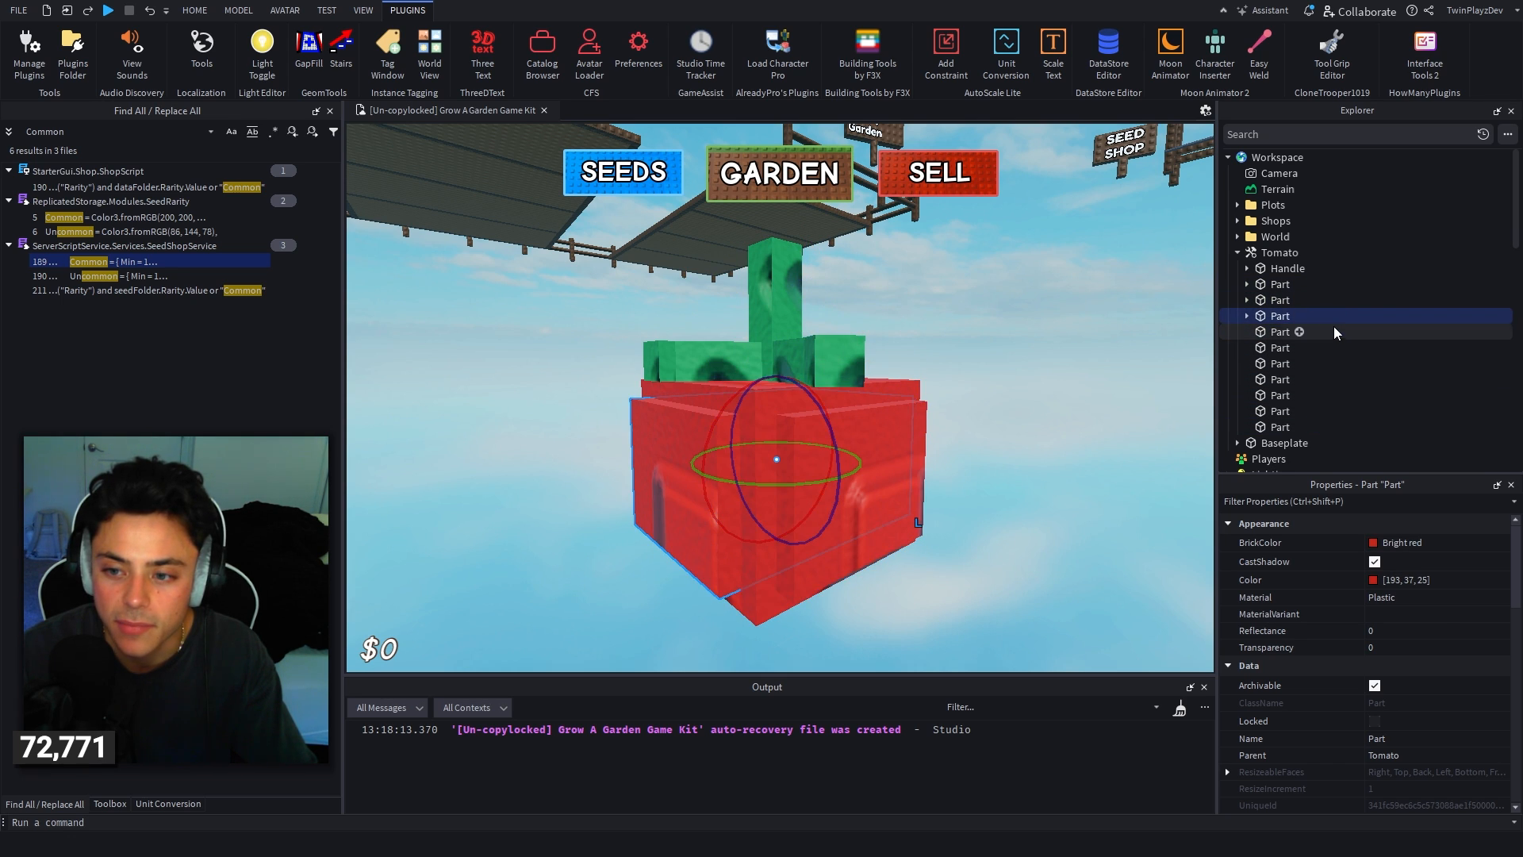
{"action": "left_click", "coordinate": [1336, 299]}
{"action": "left_click", "coordinate": [1335, 290]}
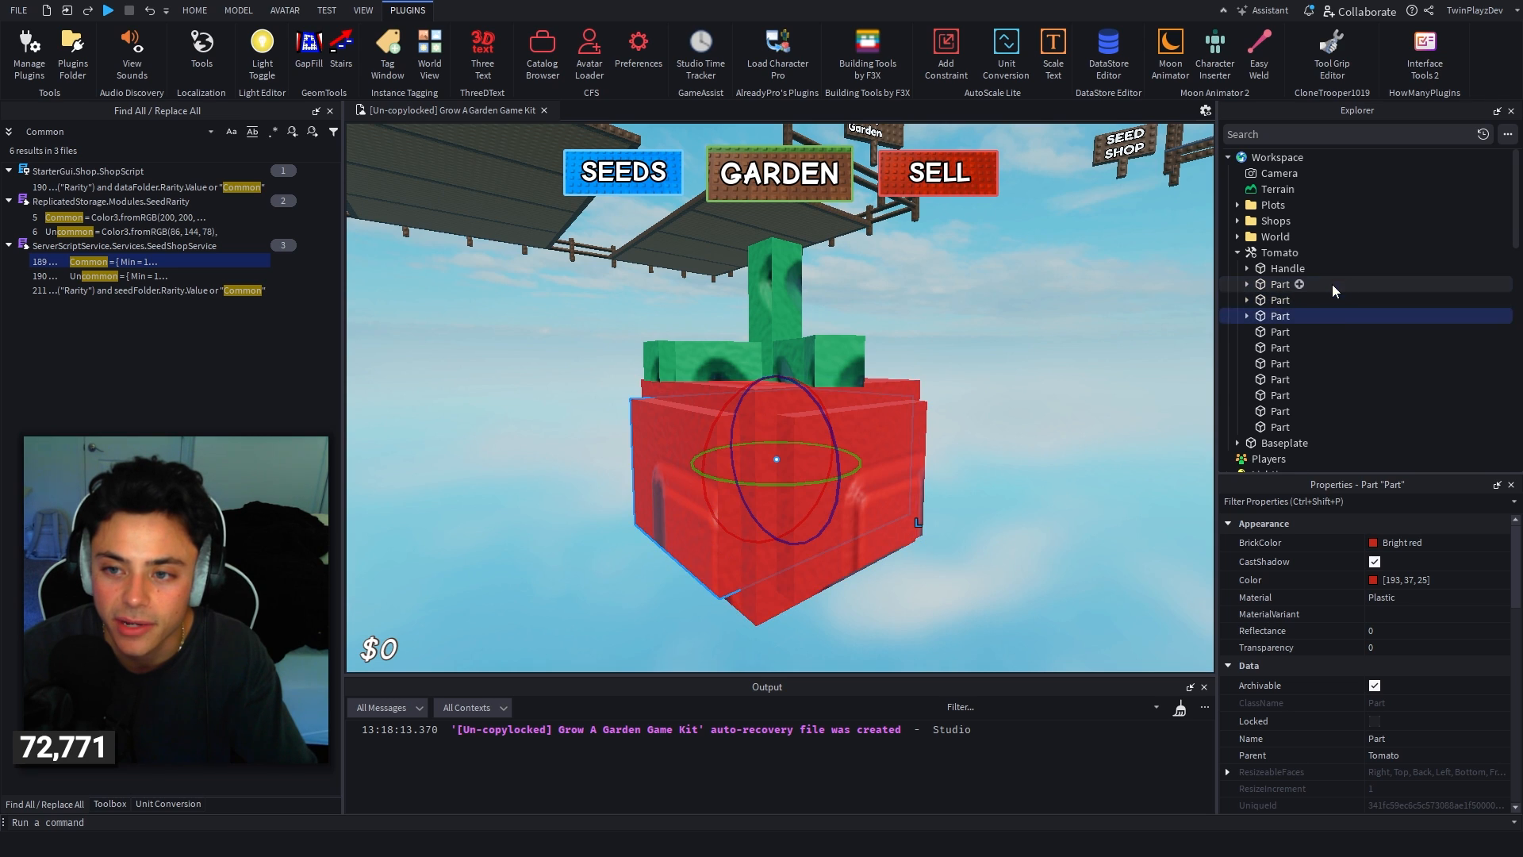
{"action": "left_click", "coordinate": [1327, 315], "text": "shift"}
{"action": "left_click", "coordinate": [1398, 542]}
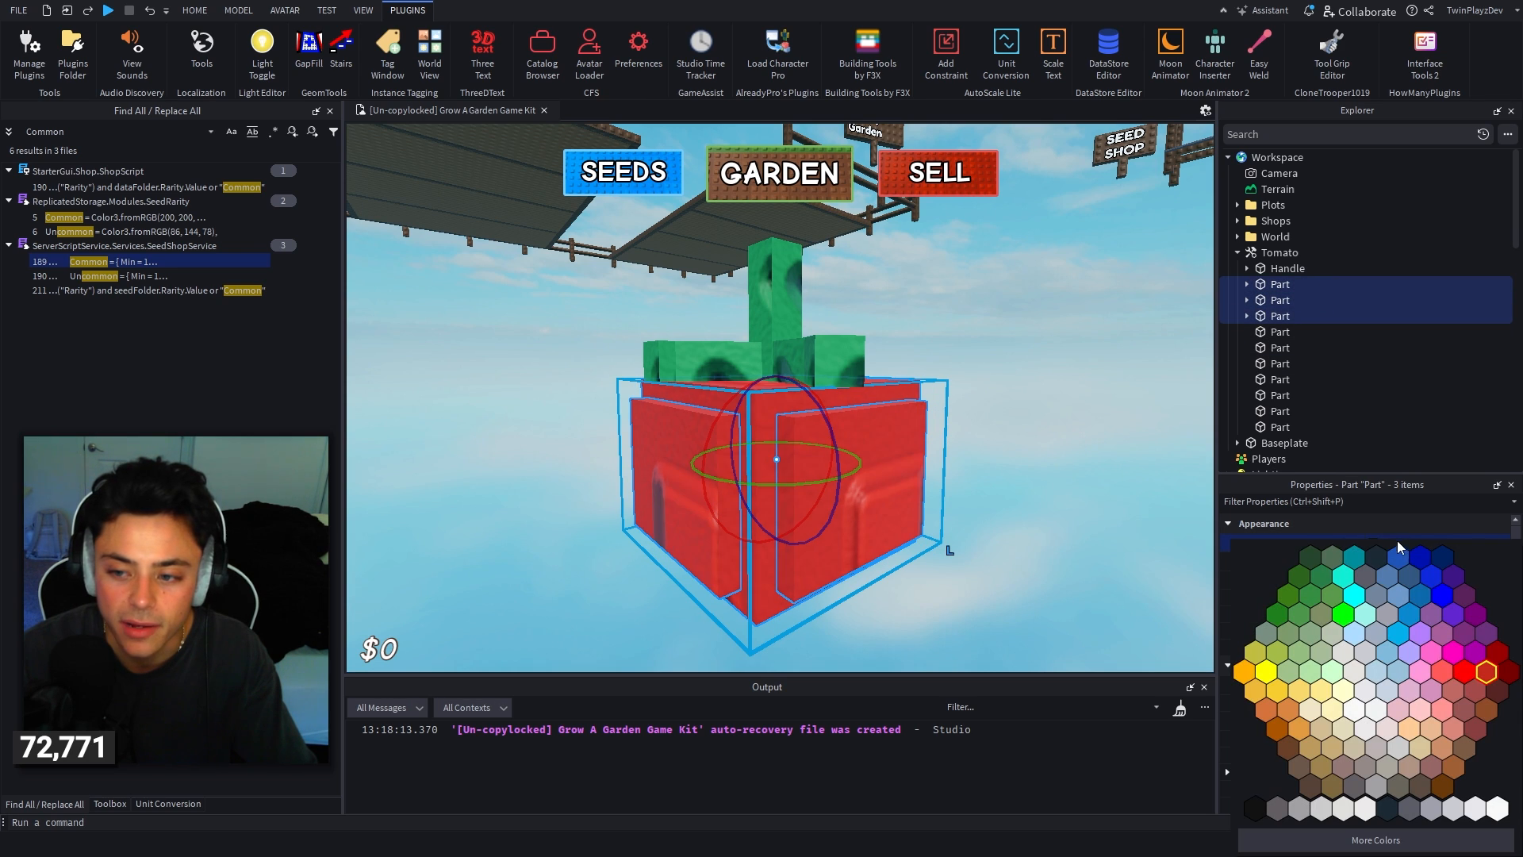
{"action": "left_click", "coordinate": [1509, 672]}
Step: Delete the green leaf parts around the stem of the Tomato copy, keeping only the upright stem
{"action": "left_click", "coordinate": [1354, 331]}
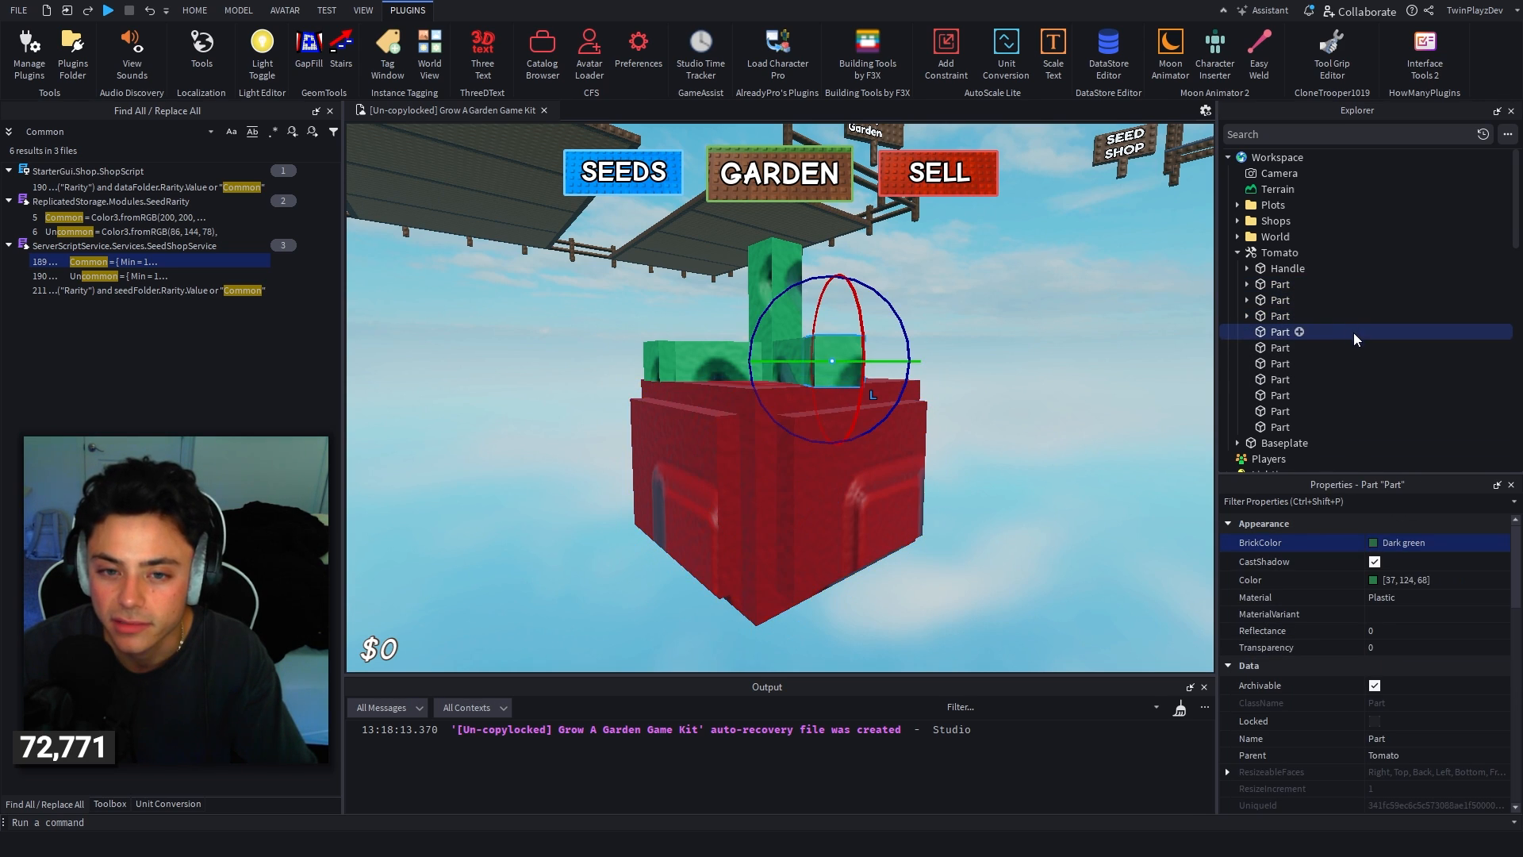
{"action": "key", "text": "f"}
{"action": "left_click", "coordinate": [961, 339]}
{"action": "left_click", "coordinate": [1270, 363]}
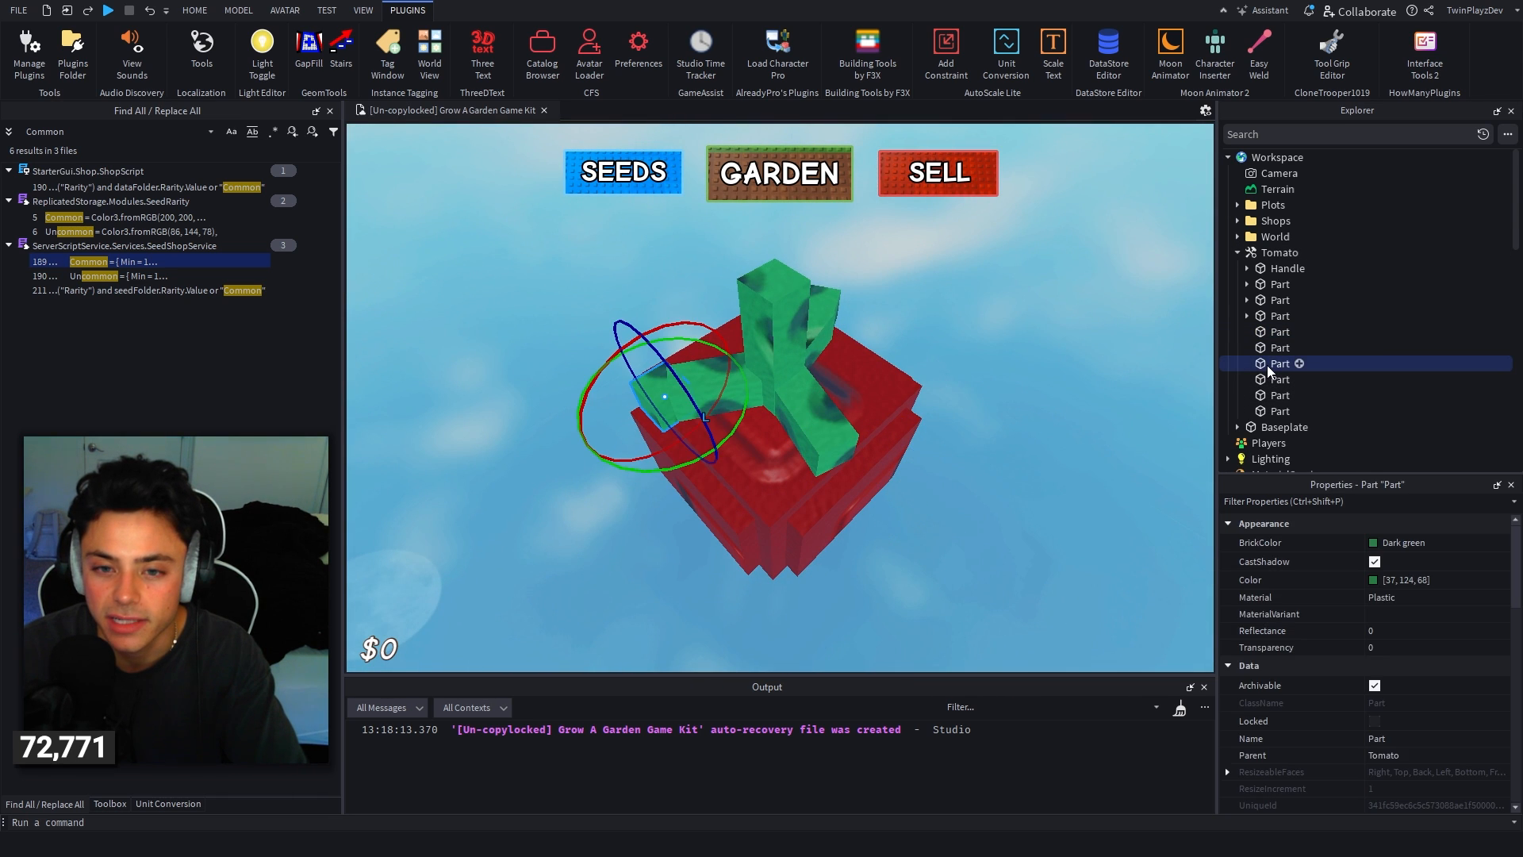
{"action": "left_click", "coordinate": [1274, 380]}
{"action": "key", "text": "Delete"}
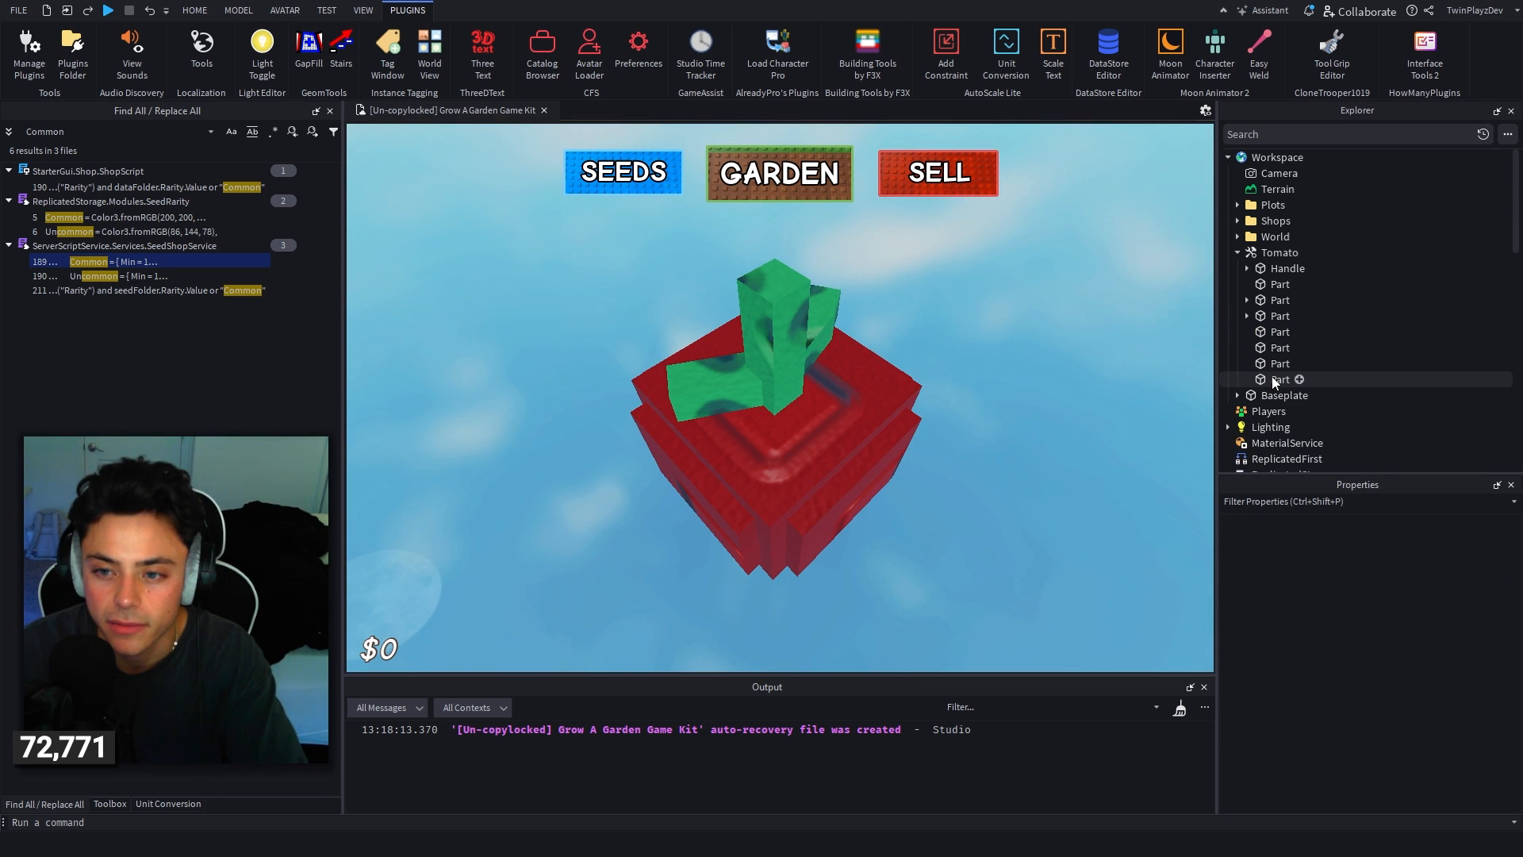
{"action": "left_click", "coordinate": [1276, 331]}
{"action": "right_click_drag", "start_coordinate": [1036, 348], "coordinate": [1055, 433]}
{"action": "key", "text": "Delete"}
{"action": "left_click", "coordinate": [1272, 335]}
{"action": "key", "text": "Delete"}
{"action": "left_click", "coordinate": [1273, 332]}
{"action": "key", "text": "Delete"}
Step: Centre the remaining green stem on top of the maroon fruit with the Move tool
{"action": "left_click", "coordinate": [1275, 332]}
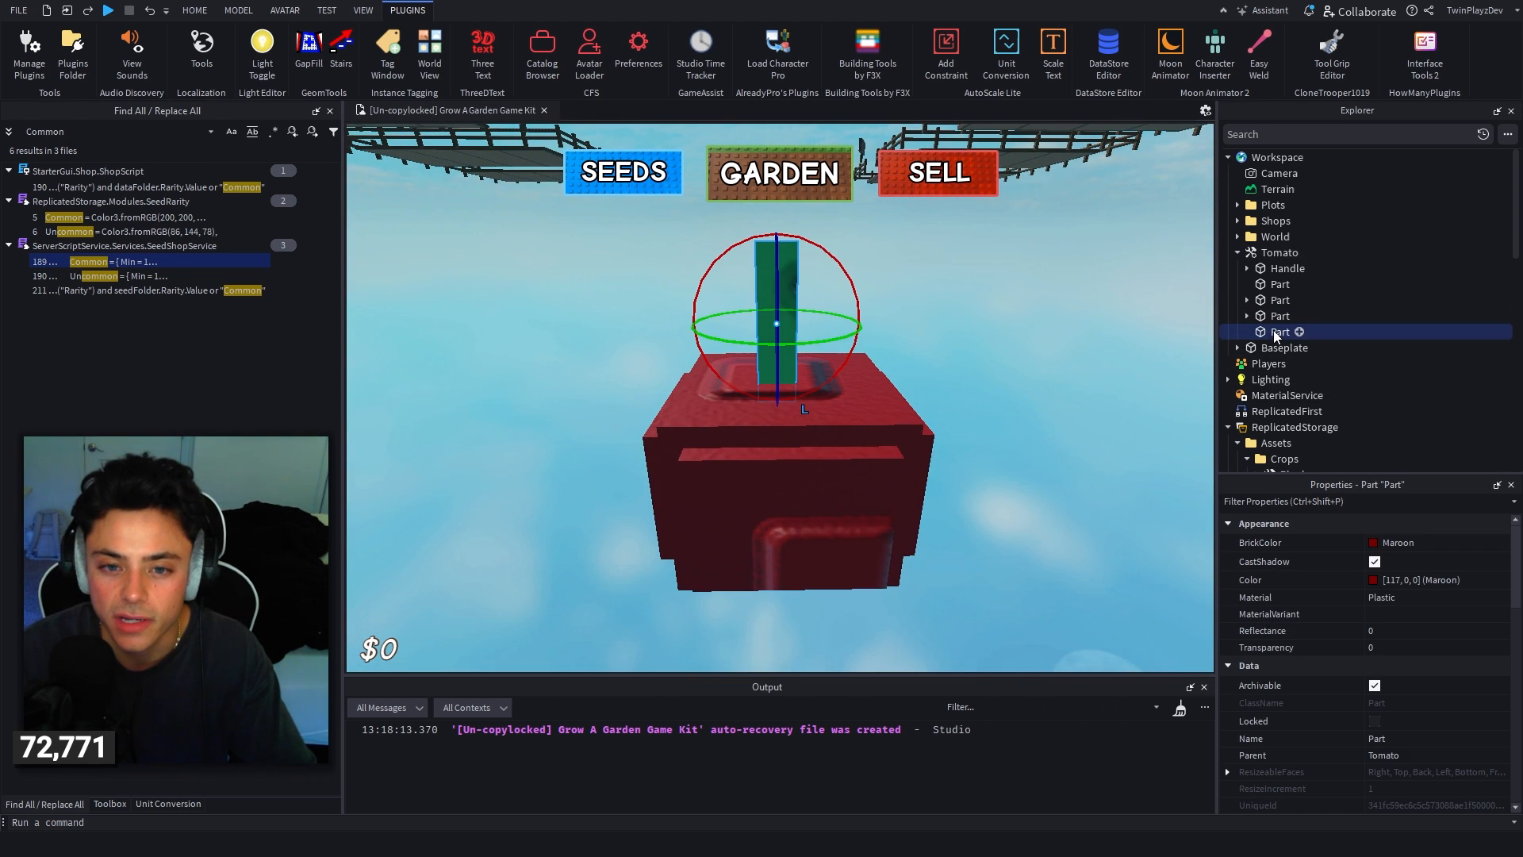
{"action": "left_click", "coordinate": [194, 10]}
{"action": "left_click", "coordinate": [151, 48]}
{"action": "right_click_drag", "start_coordinate": [992, 397], "coordinate": [992, 309]}
{"action": "left_click_drag", "start_coordinate": [800, 466], "coordinate": [809, 481]}
{"action": "left_click_drag", "start_coordinate": [833, 432], "coordinate": [847, 371]}
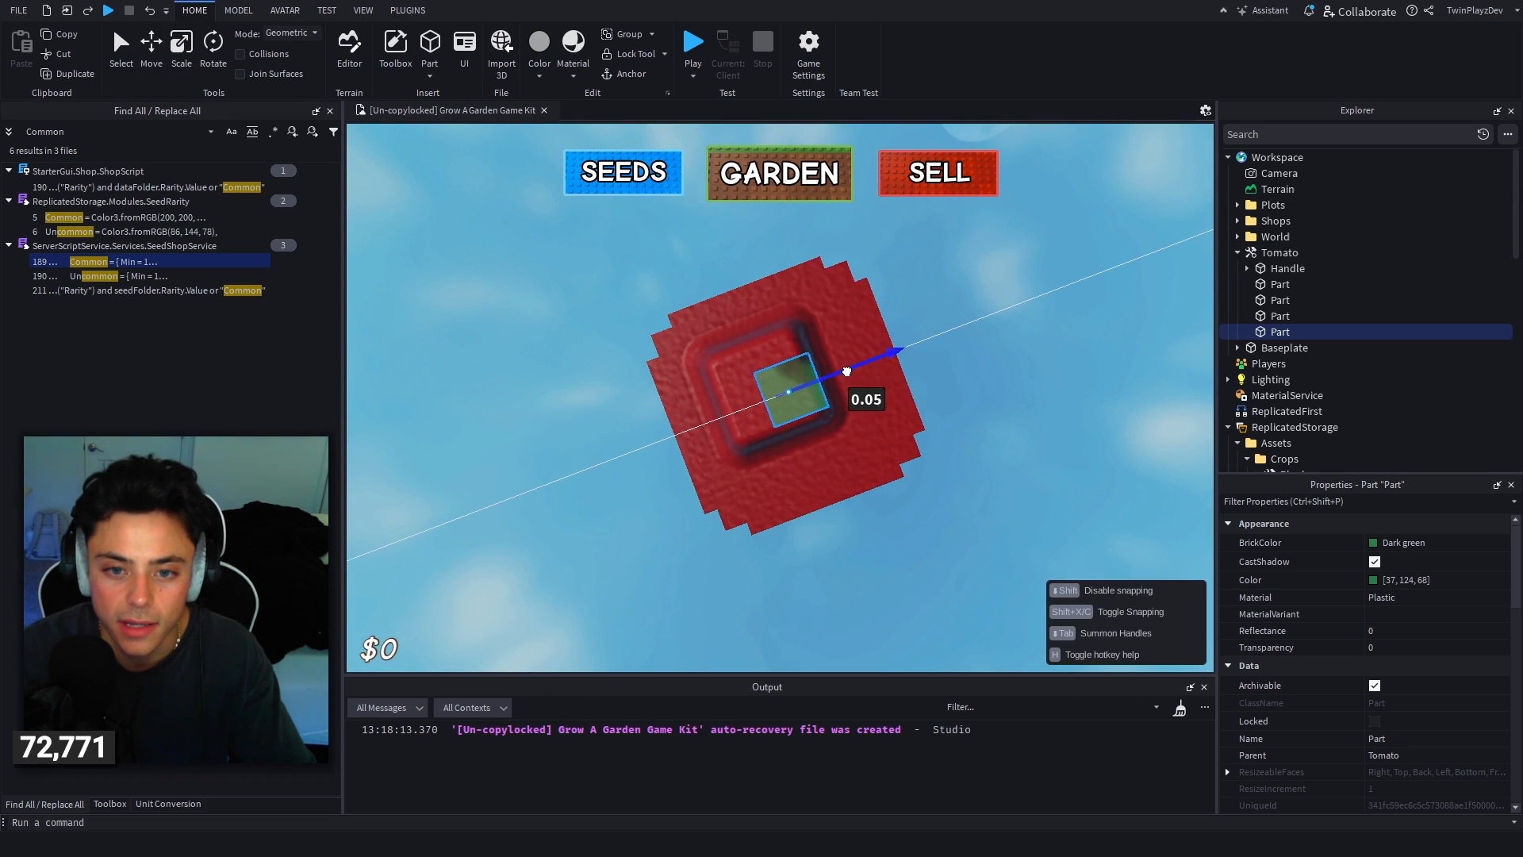
{"action": "right_click_drag", "start_coordinate": [845, 371], "coordinate": [1193, 501]}
Step: Check the remaining fruit parts and rename the Tomato copy in Workspace as Apple
{"action": "left_click", "coordinate": [1273, 300]}
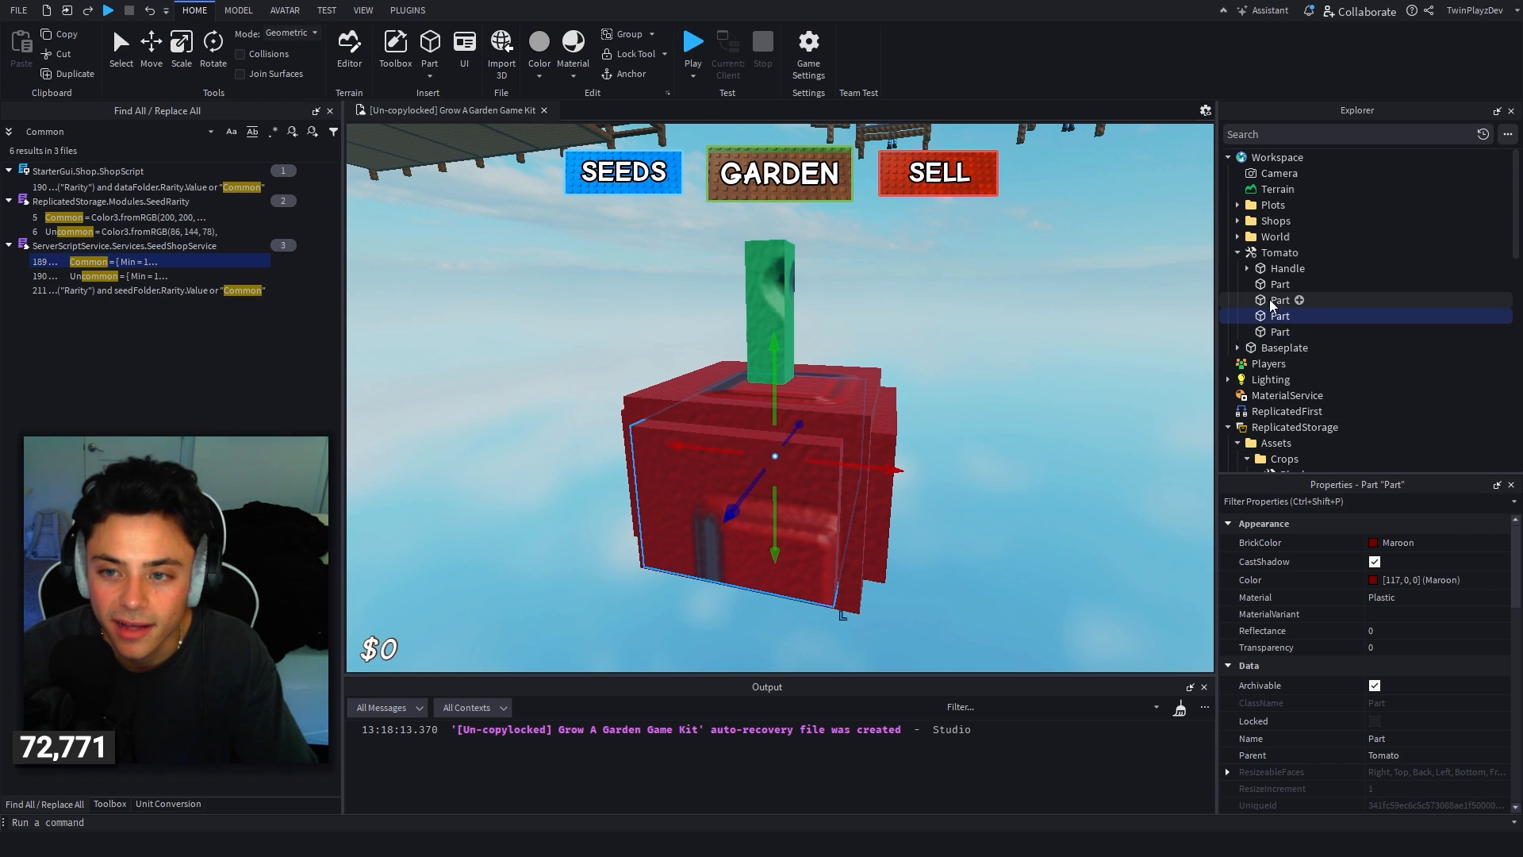
{"action": "left_click", "coordinate": [1273, 284]}
{"action": "left_click", "coordinate": [1247, 268]}
{"action": "left_click", "coordinate": [1248, 268]}
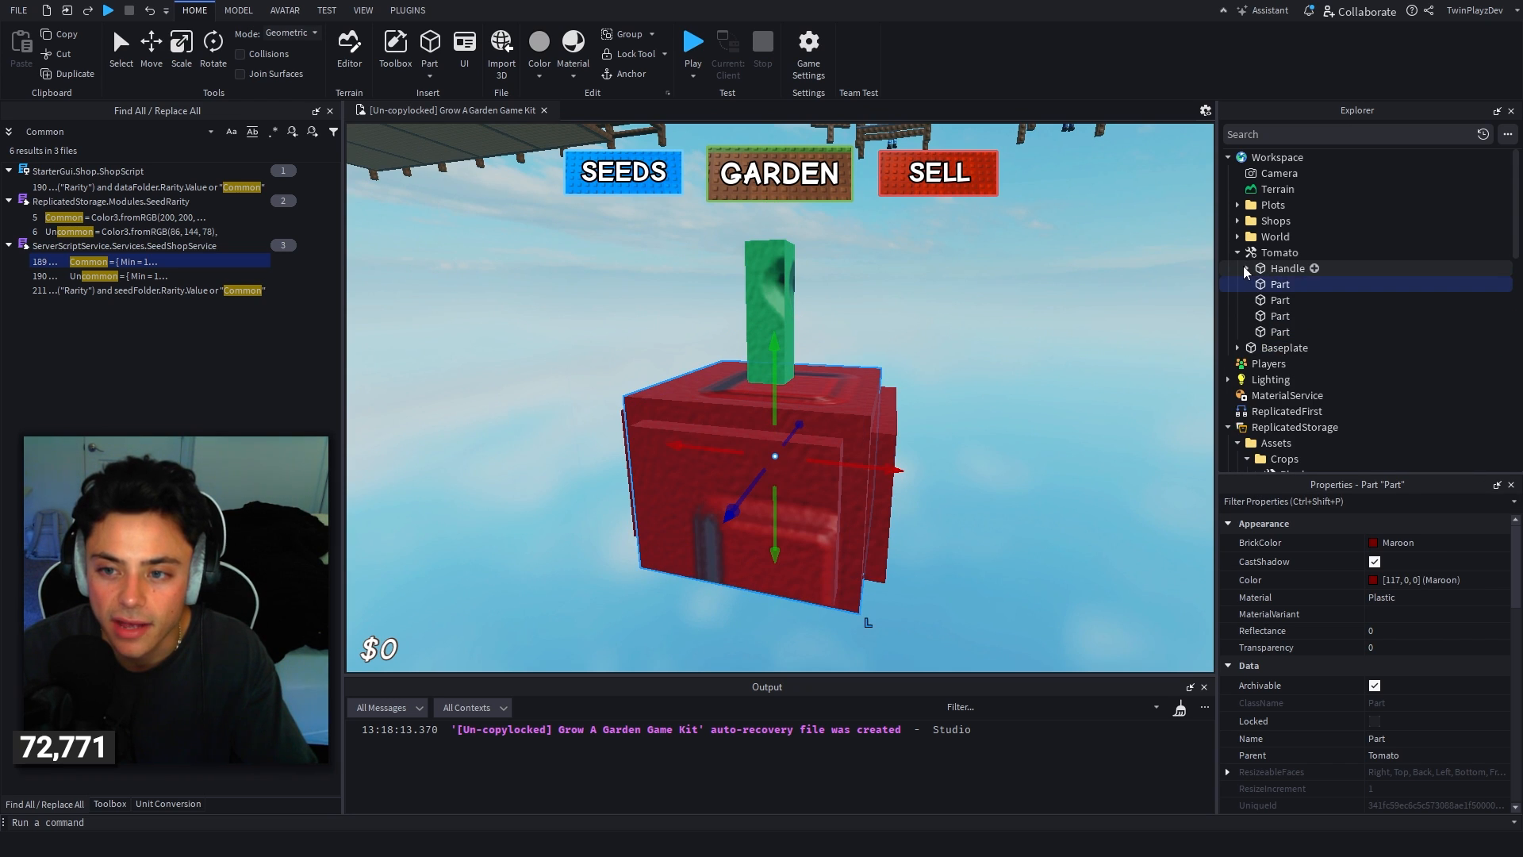
{"action": "left_click", "coordinate": [1417, 253]}
{"action": "left_click", "coordinate": [1373, 300]}
{"action": "left_click", "coordinate": [1348, 252]}
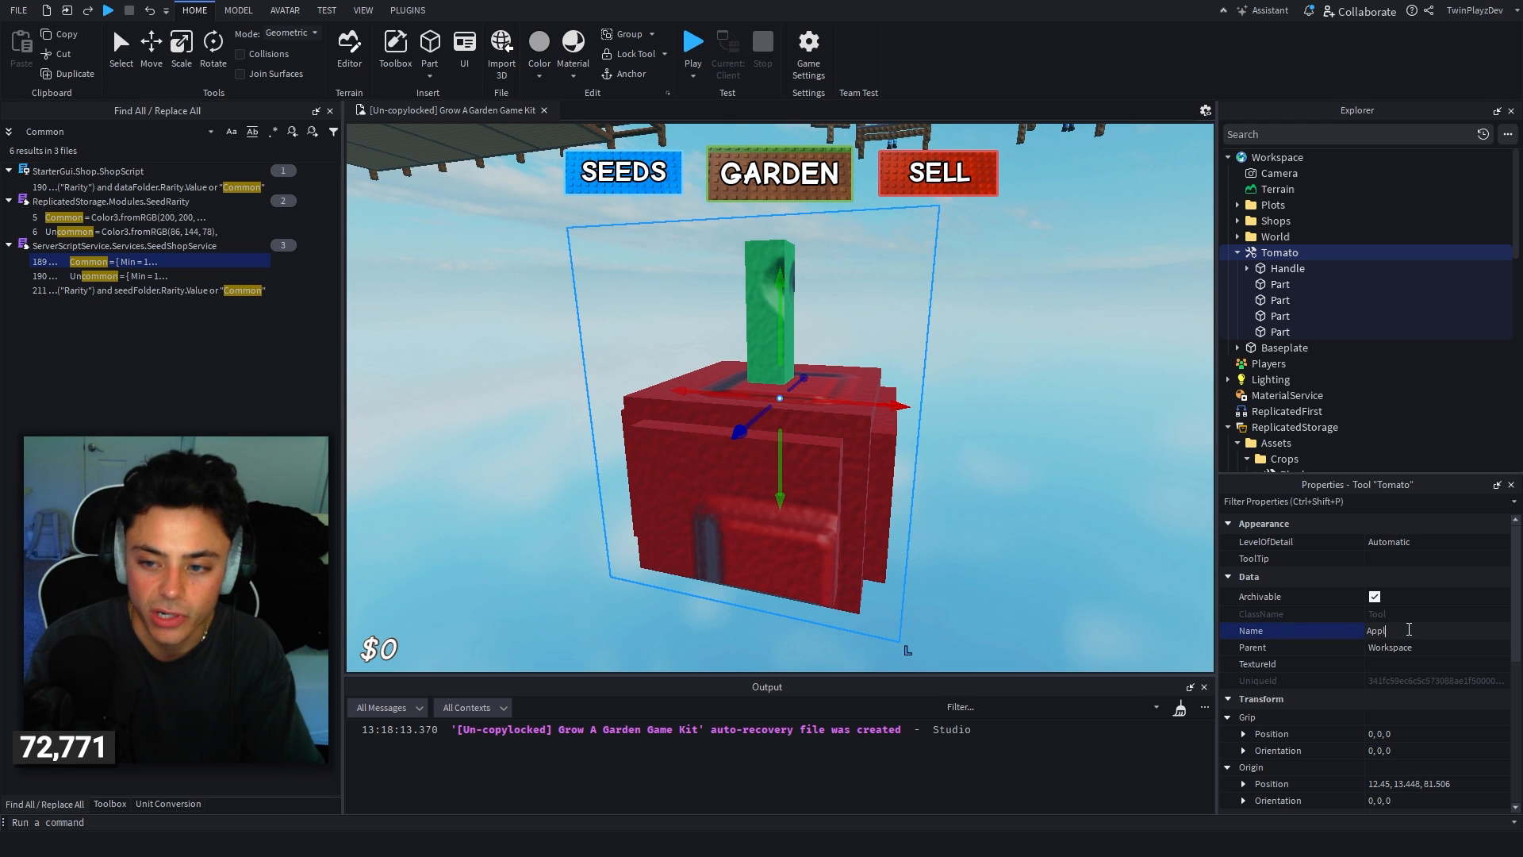
{"action": "left_click", "coordinate": [1238, 253]}
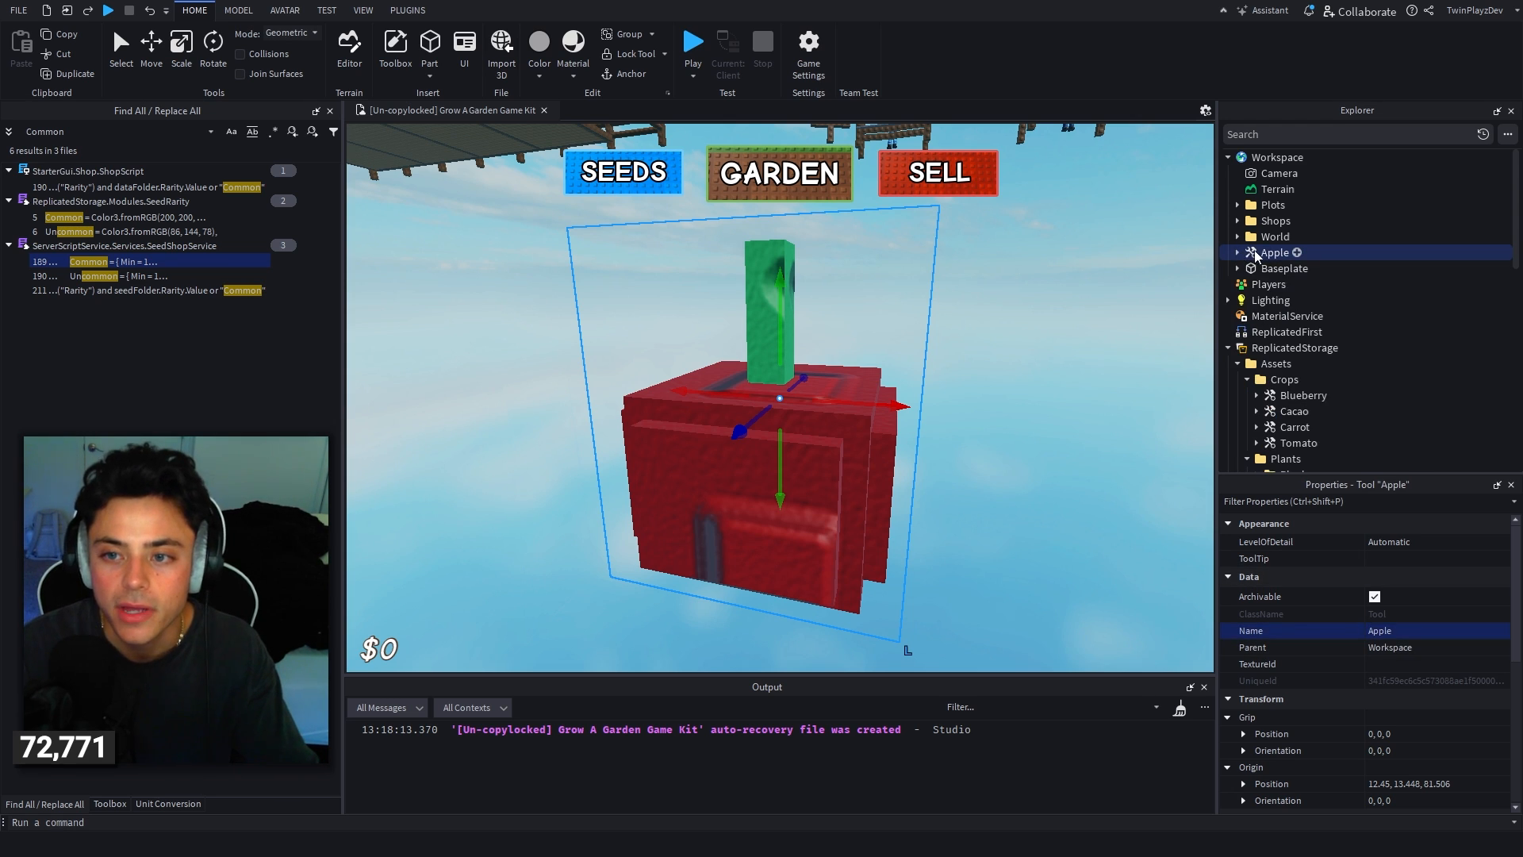
Step: Move the Apple tool into the Crops assets folder of ReplicatedStorage and check its contents
{"action": "left_click_drag", "start_coordinate": [1270, 252], "coordinate": [1303, 393]}
{"action": "left_click_drag", "start_coordinate": [1277, 238], "coordinate": [1277, 238]}
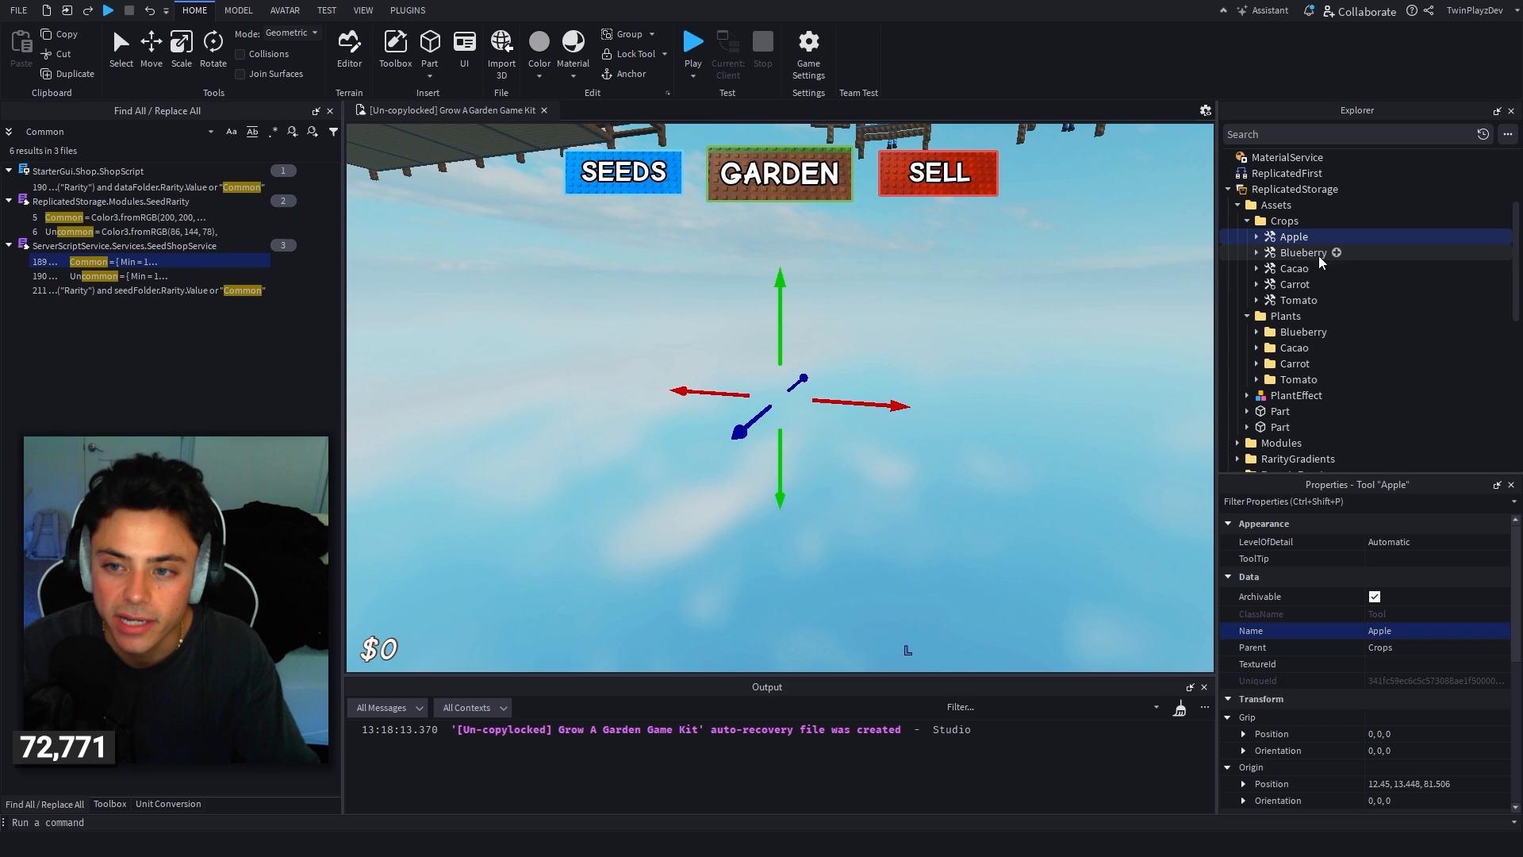
{"action": "right_click_drag", "start_coordinate": [993, 460], "coordinate": [894, 466]}
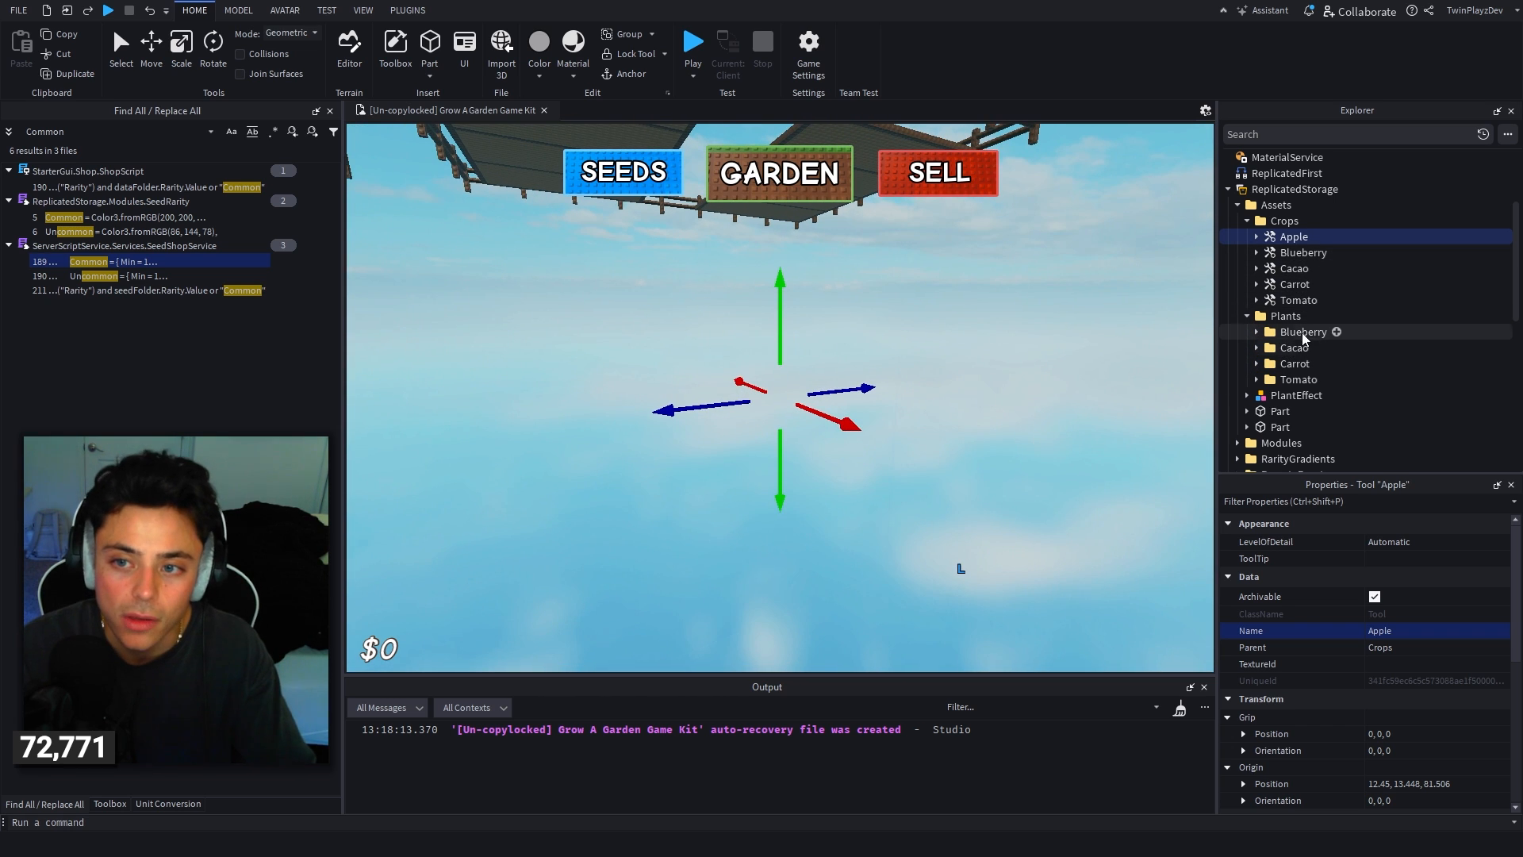
{"action": "left_click", "coordinate": [1256, 237]}
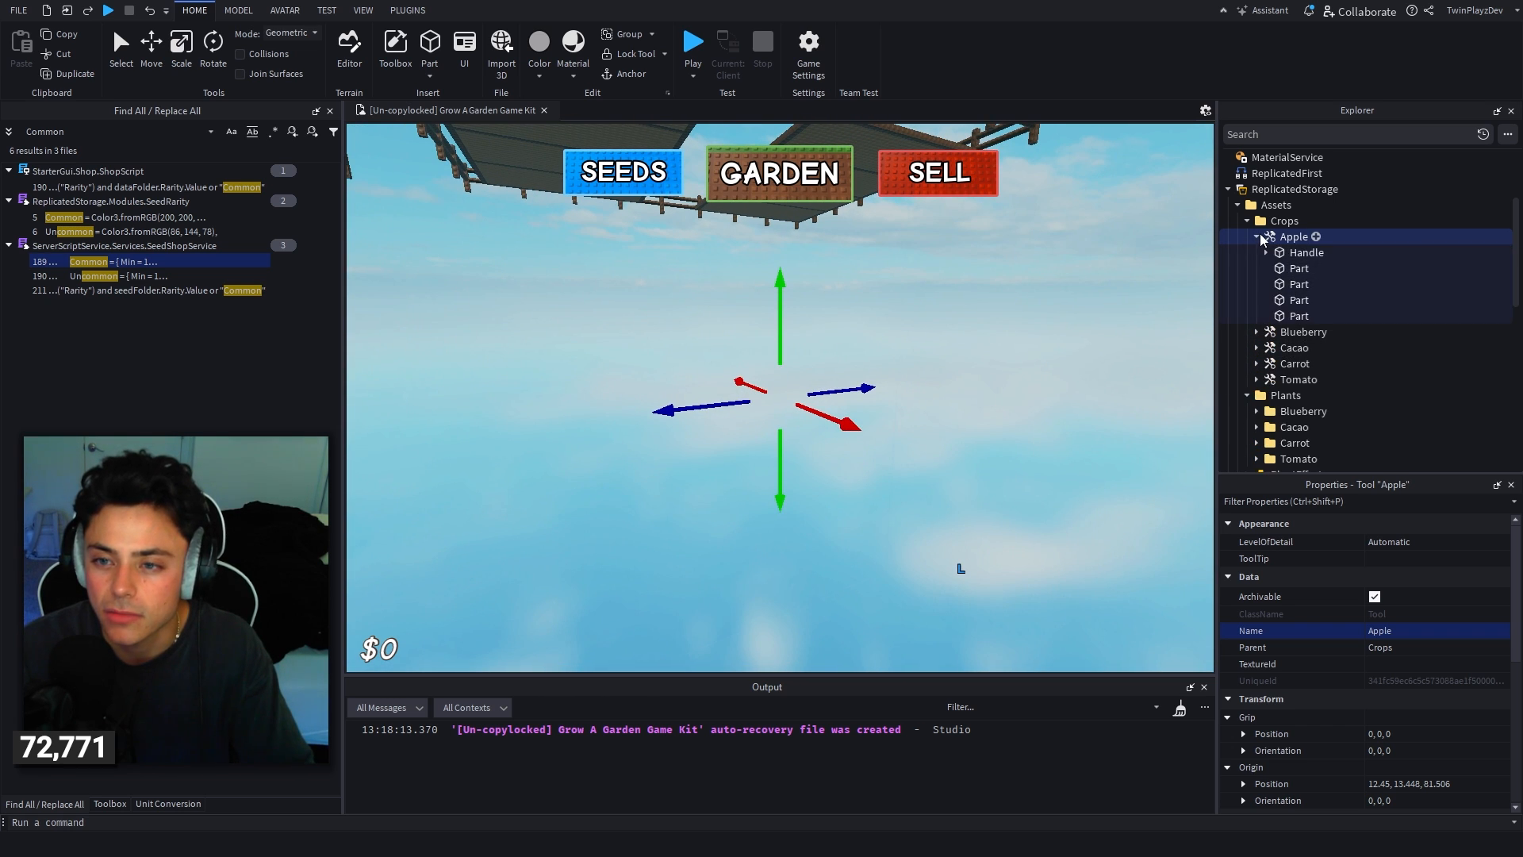
{"action": "left_click", "coordinate": [1257, 237]}
Step: Duplicate the Cacao folder in the Plants assets, move the copy into Workspace and frame its tree
{"action": "left_click", "coordinate": [1298, 380]}
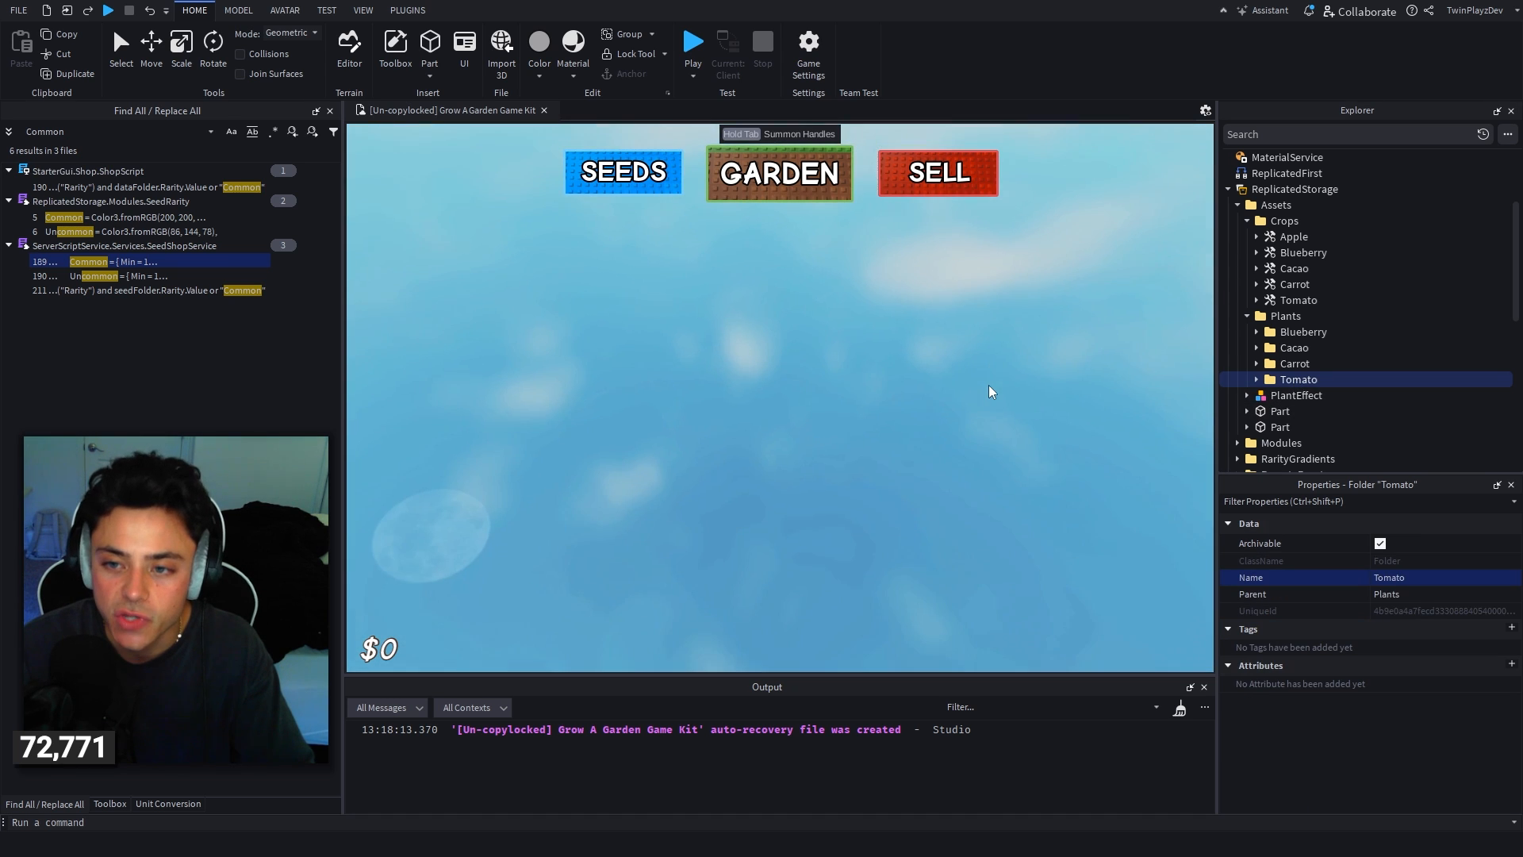
{"action": "right_click_drag", "start_coordinate": [989, 384], "coordinate": [989, 384]}
{"action": "left_click", "coordinate": [1294, 347]}
{"action": "key", "text": "ctrl+d"}
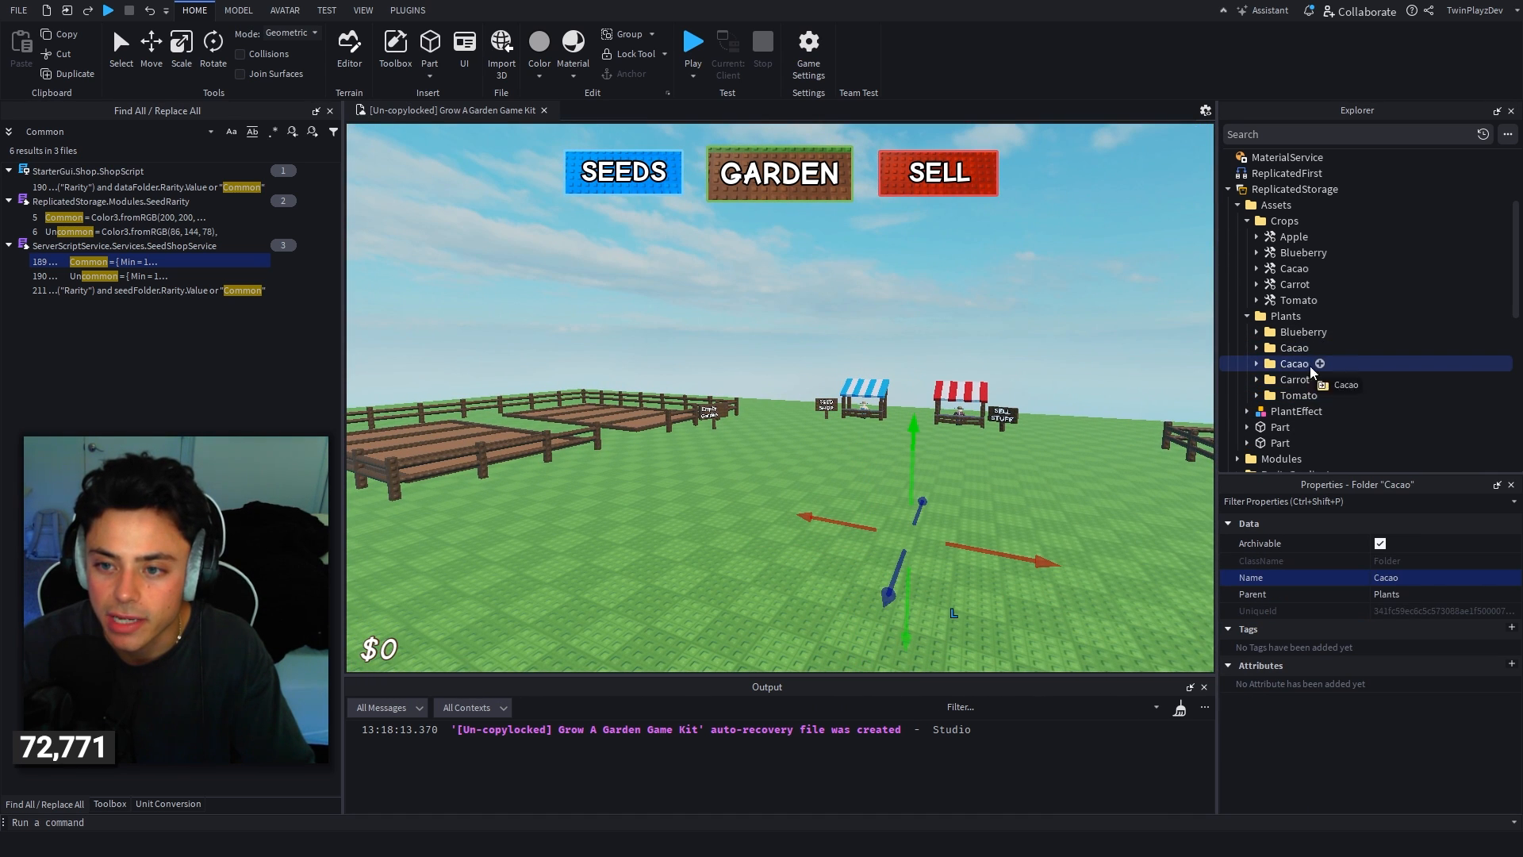
{"action": "left_click_drag", "start_coordinate": [1311, 370], "coordinate": [1337, 350]}
{"action": "left_click_drag", "start_coordinate": [1263, 163], "coordinate": [1263, 159]}
{"action": "key", "text": "f"}
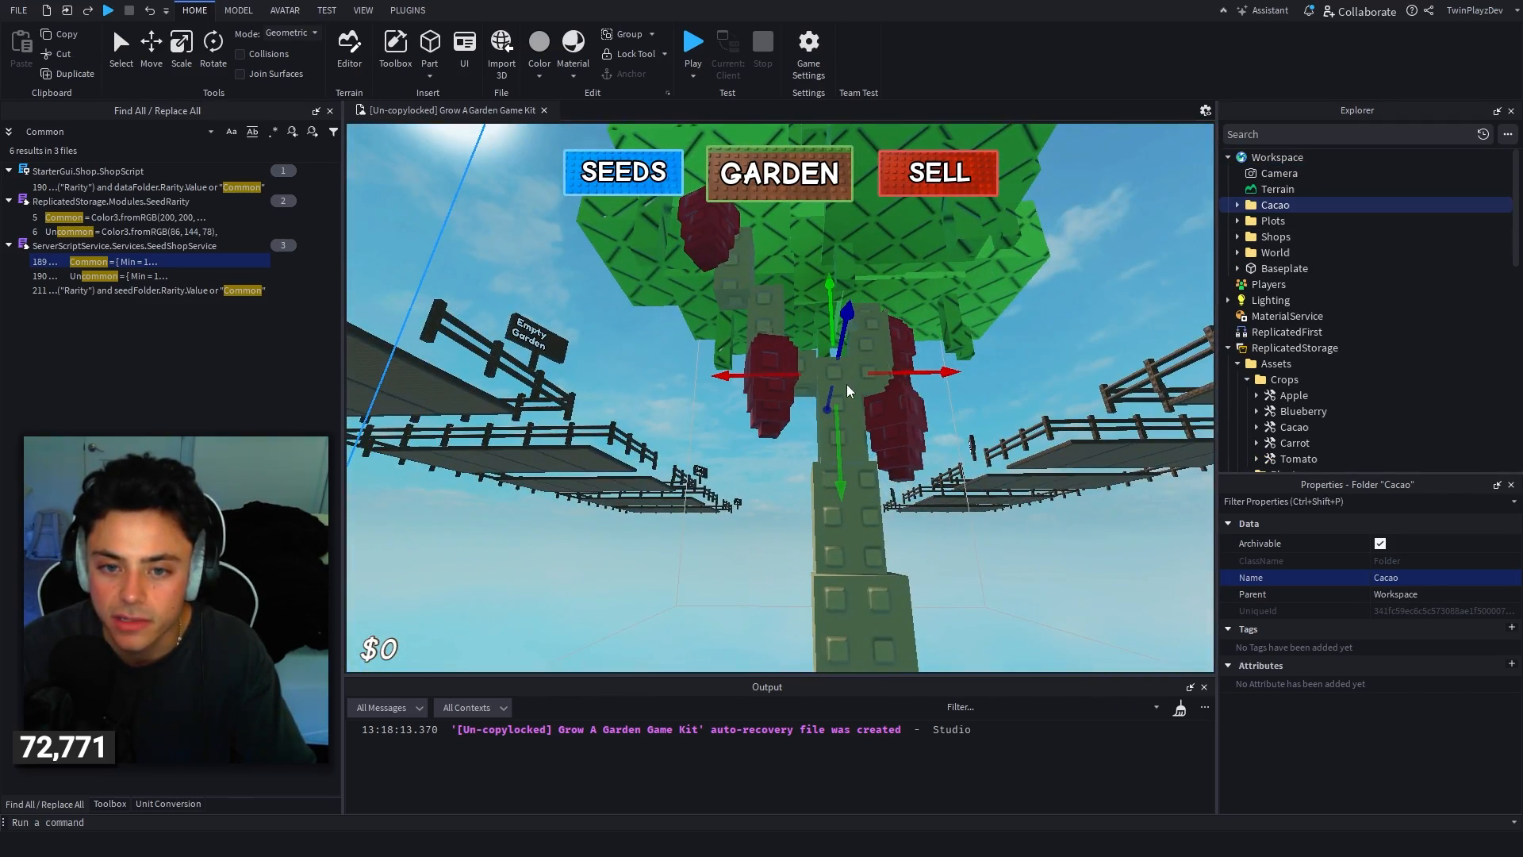
{"action": "left_click", "coordinate": [833, 386]}
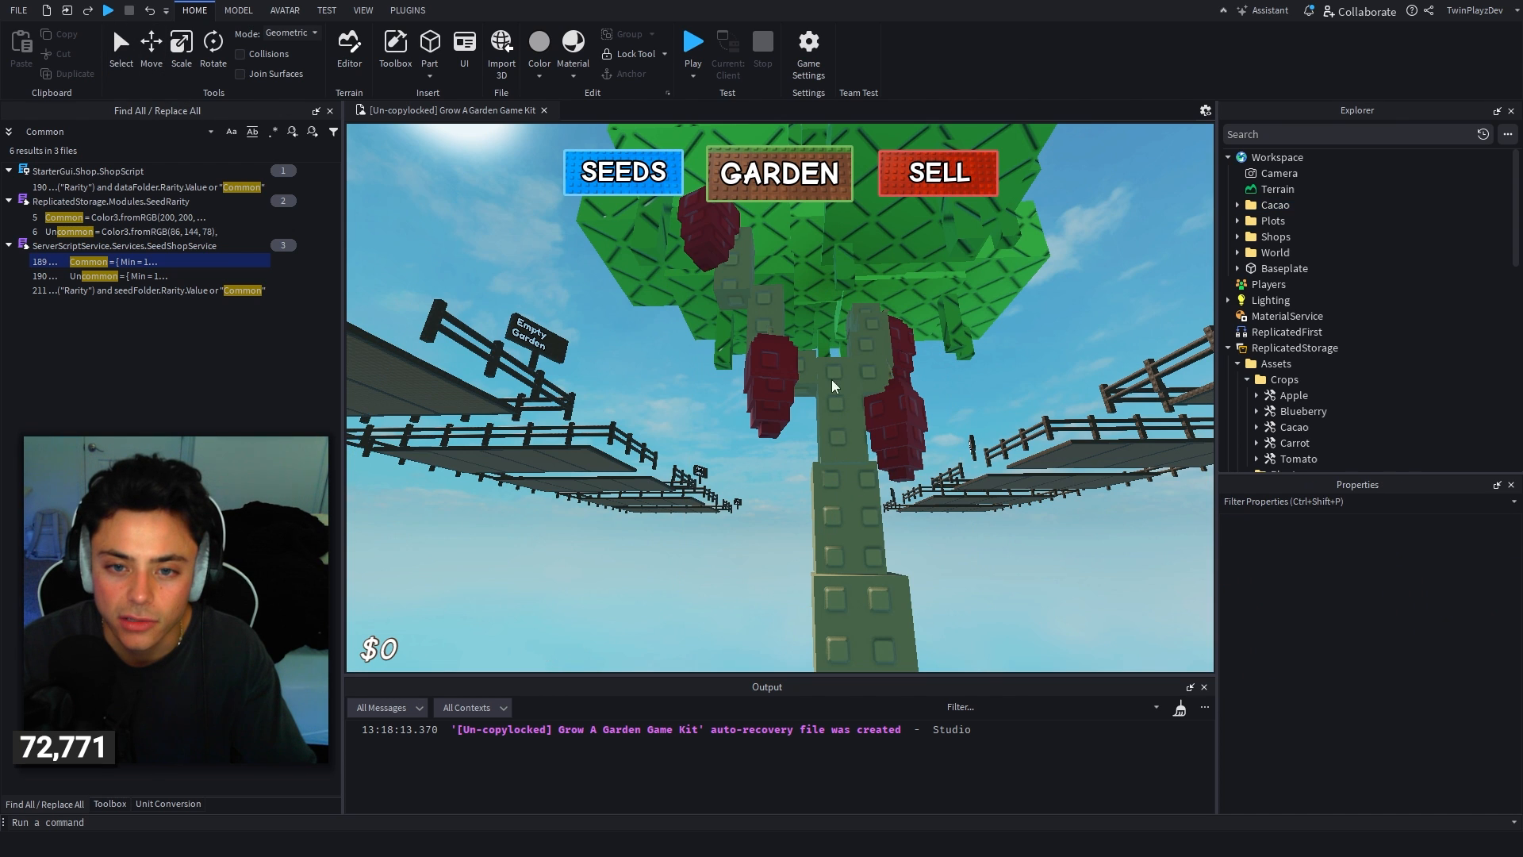
Step: Examine the Cacao copy's hierarchy, including its ClientModel, its ServerModel and the FruitPrompts folder
{"action": "left_click", "coordinate": [1237, 205]}
{"action": "key", "text": "s"}
{"action": "right_click_drag", "start_coordinate": [960, 298], "coordinate": [930, 317]}
{"action": "key", "text": "w"}
{"action": "left_click", "coordinate": [1247, 237]}
{"action": "left_click", "coordinate": [1247, 221]}
{"action": "key", "text": "w"}
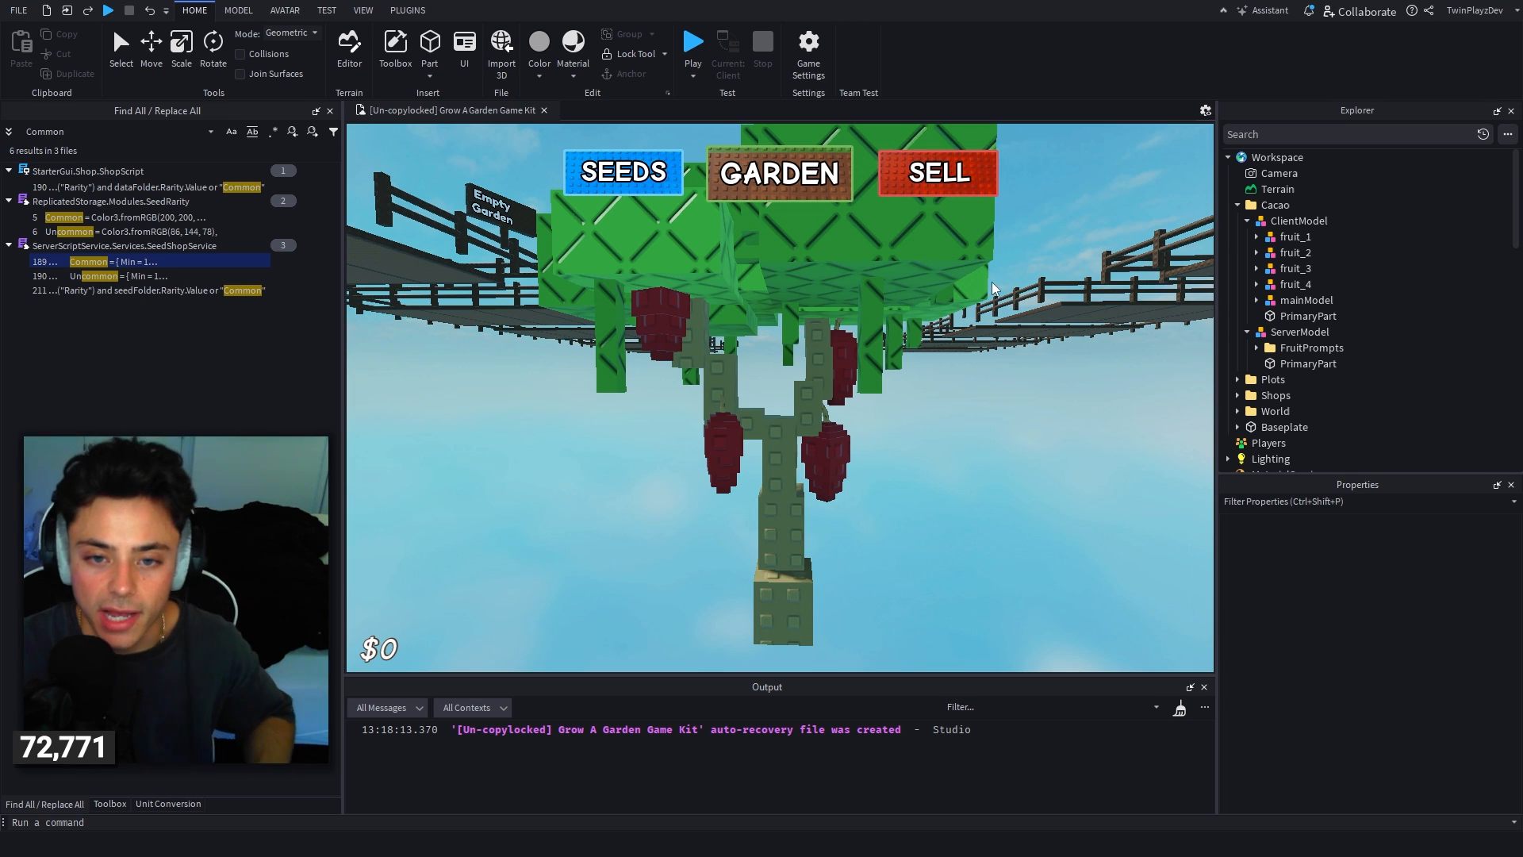
{"action": "left_click", "coordinate": [1253, 349]}
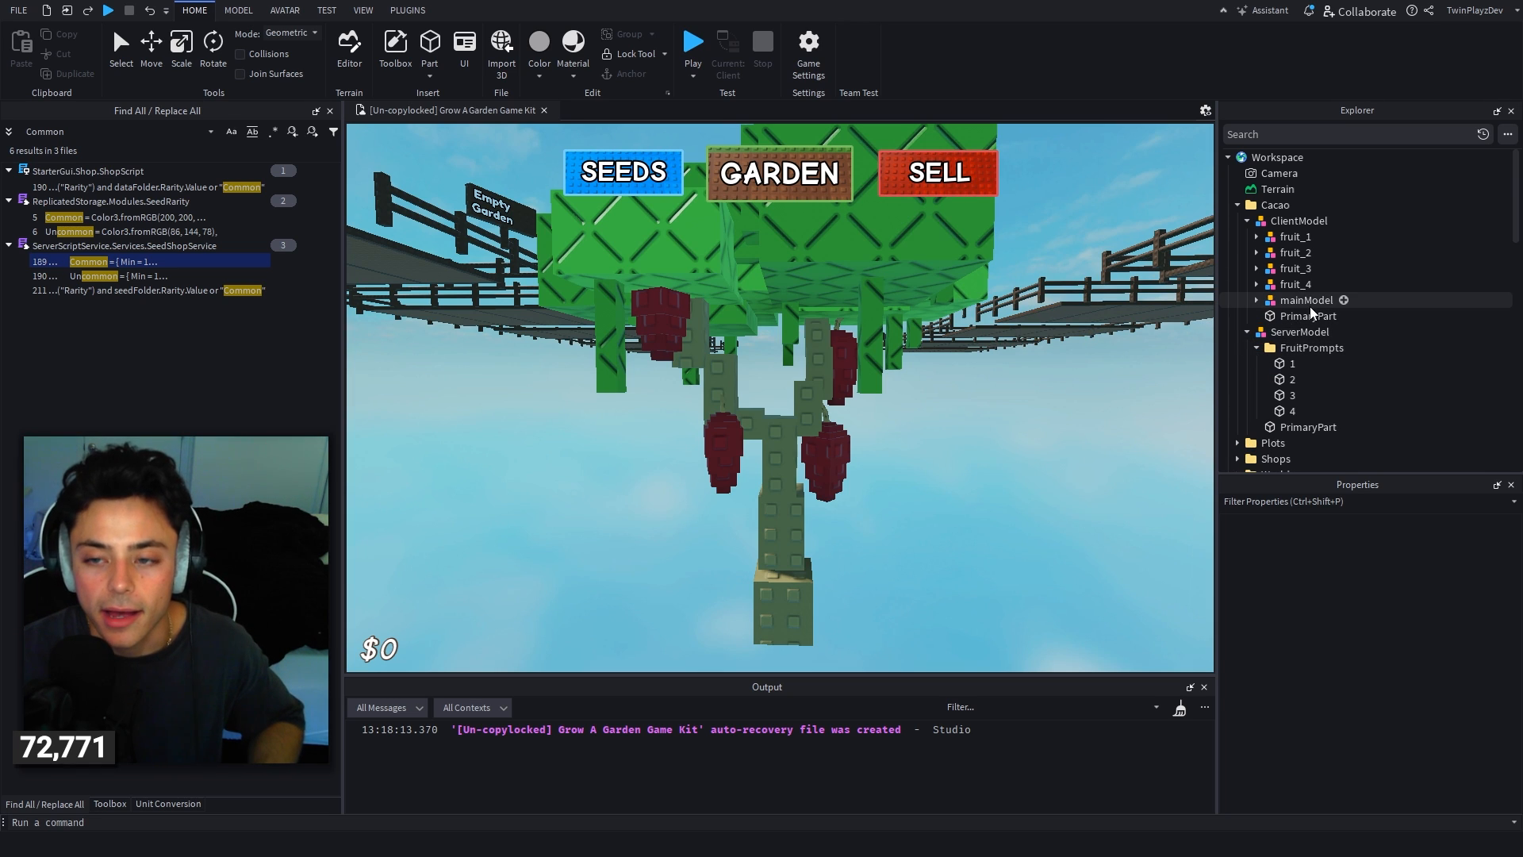
Step: Inspect which parts of the Cacao tree the fruit prompts, fruit models, mainModel and PrimaryPart cover
{"action": "left_click", "coordinate": [1279, 378]}
{"action": "left_click", "coordinate": [1280, 396]}
{"action": "left_click", "coordinate": [1280, 411]}
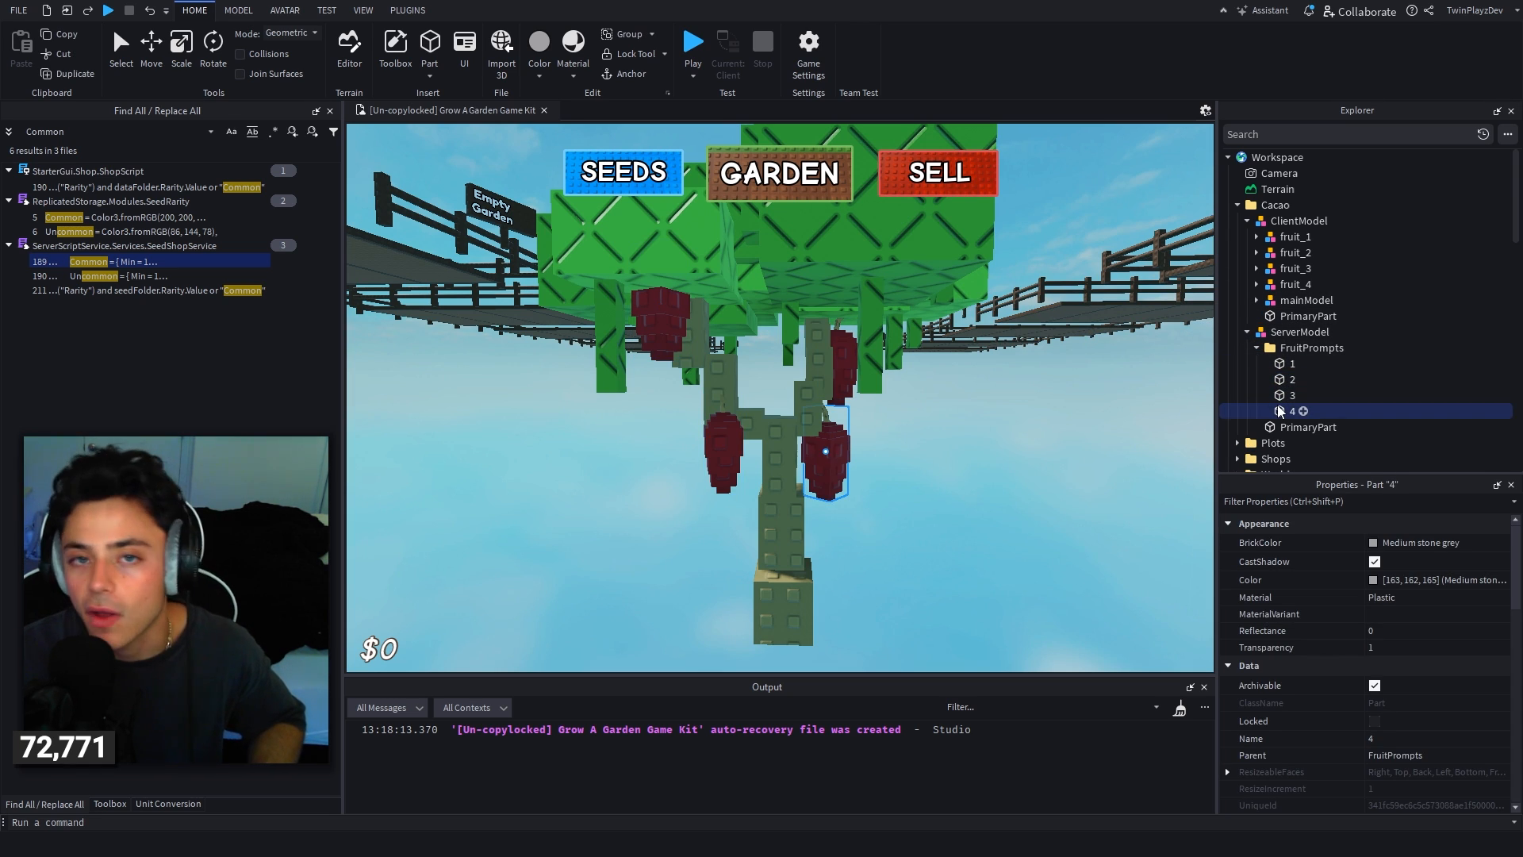
{"action": "left_click", "coordinate": [1279, 288]}
{"action": "left_click", "coordinate": [1279, 270]}
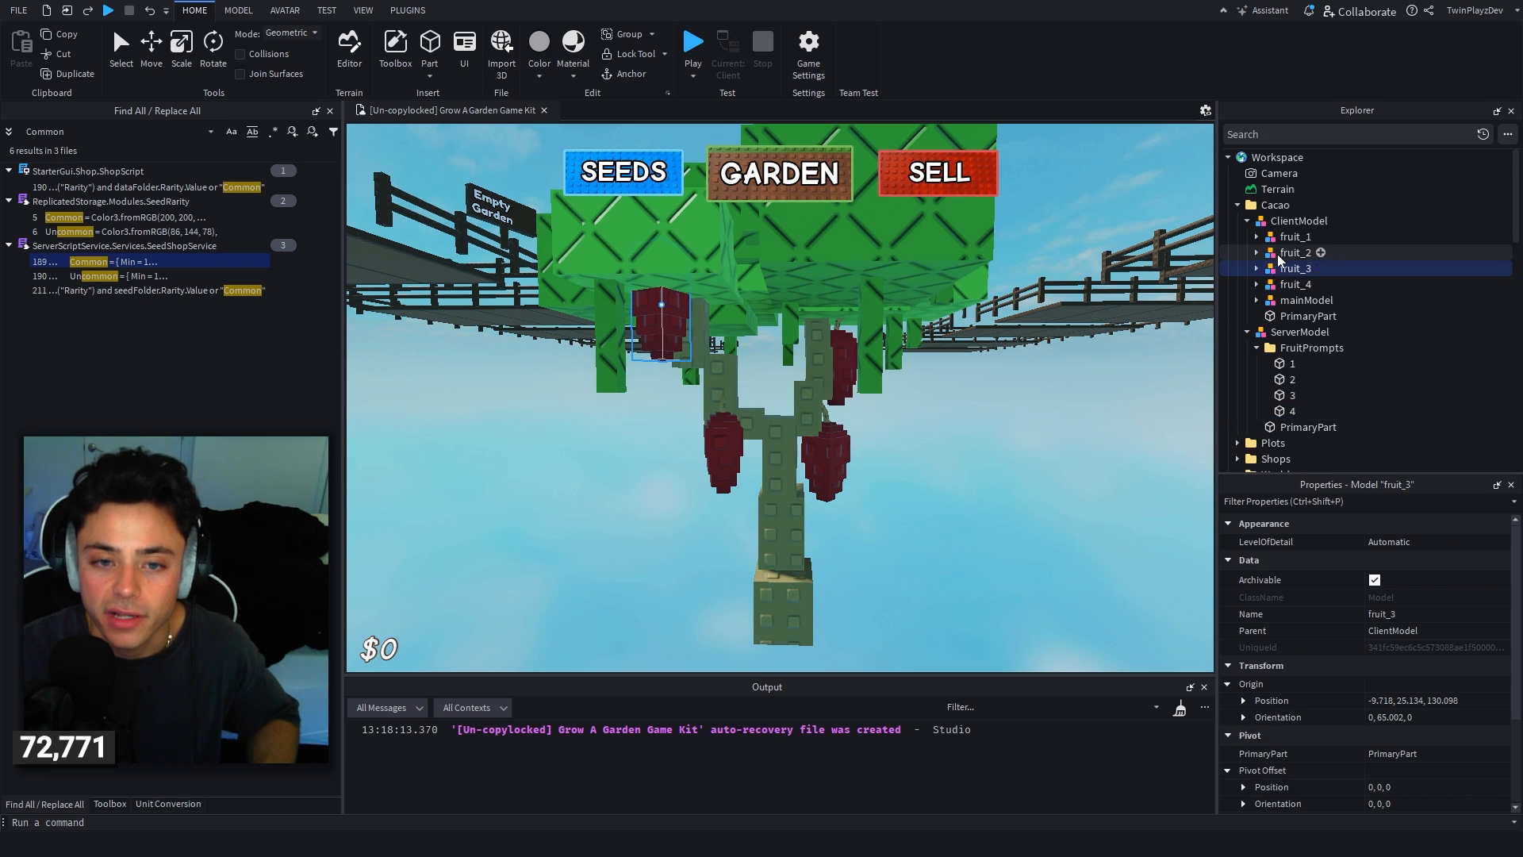
{"action": "left_click", "coordinate": [1277, 254]}
{"action": "left_click", "coordinate": [1278, 236]}
{"action": "left_click", "coordinate": [1285, 287]}
{"action": "left_click", "coordinate": [1293, 299]}
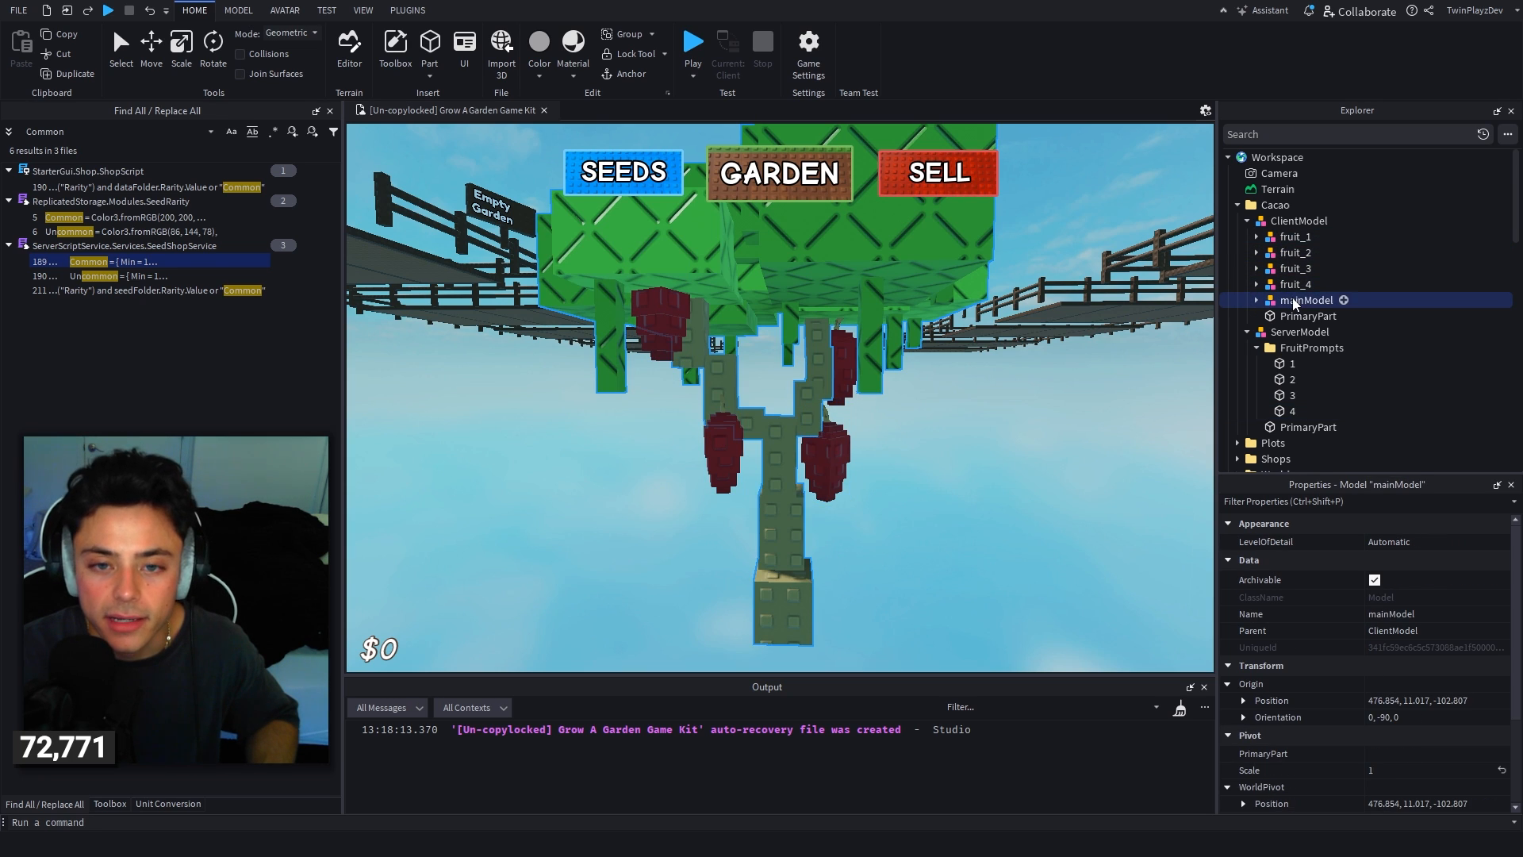
{"action": "left_click", "coordinate": [1293, 309]}
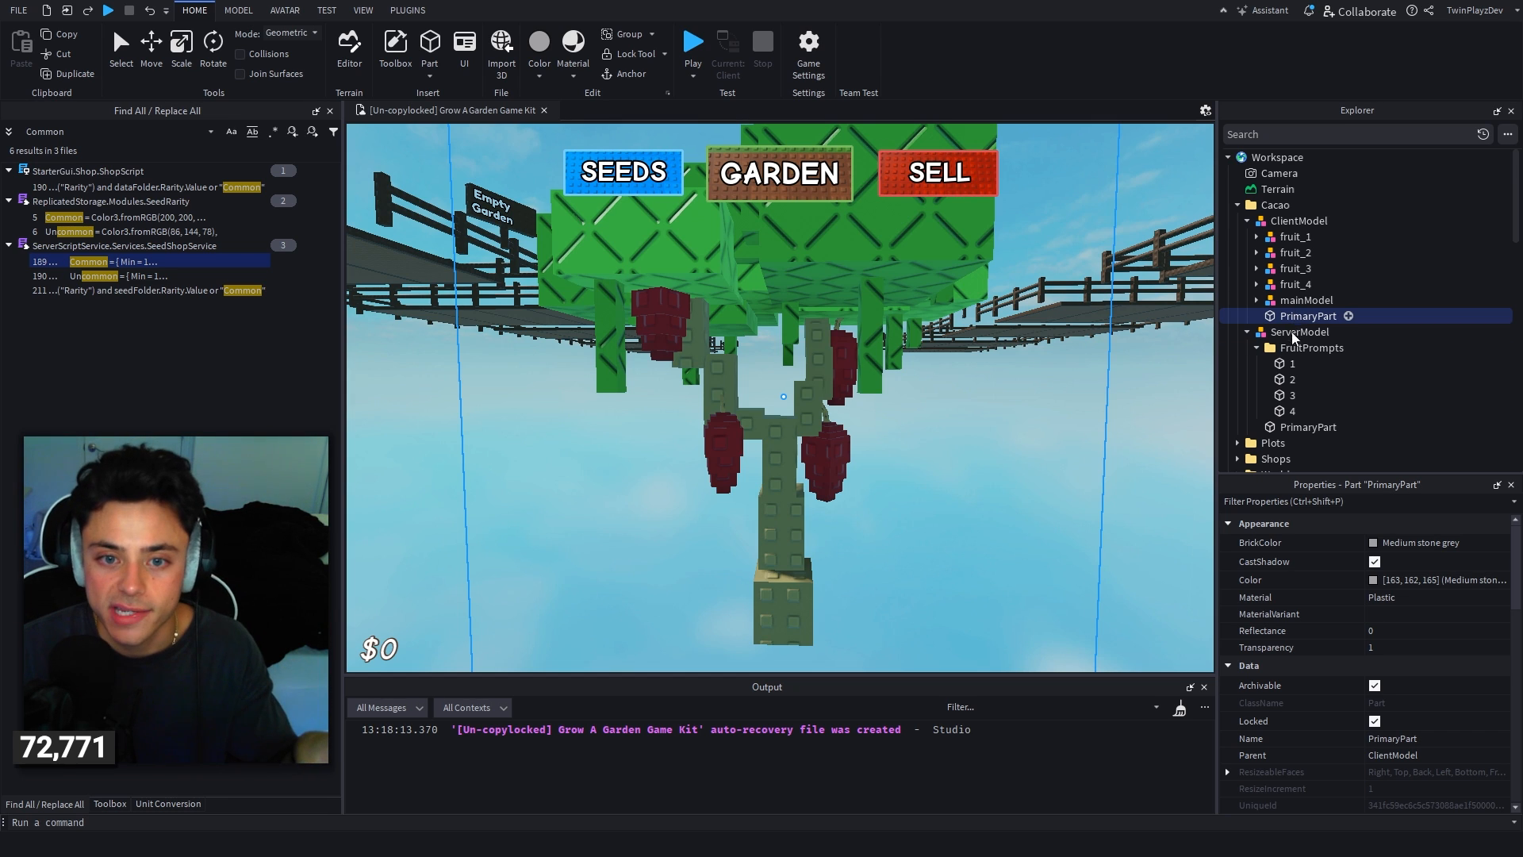
Step: Try moving FruitPrompts part 1 about 2.82 studs away from its fruit, and undo the move
{"action": "left_click", "coordinate": [1292, 363]}
{"action": "key", "text": "f"}
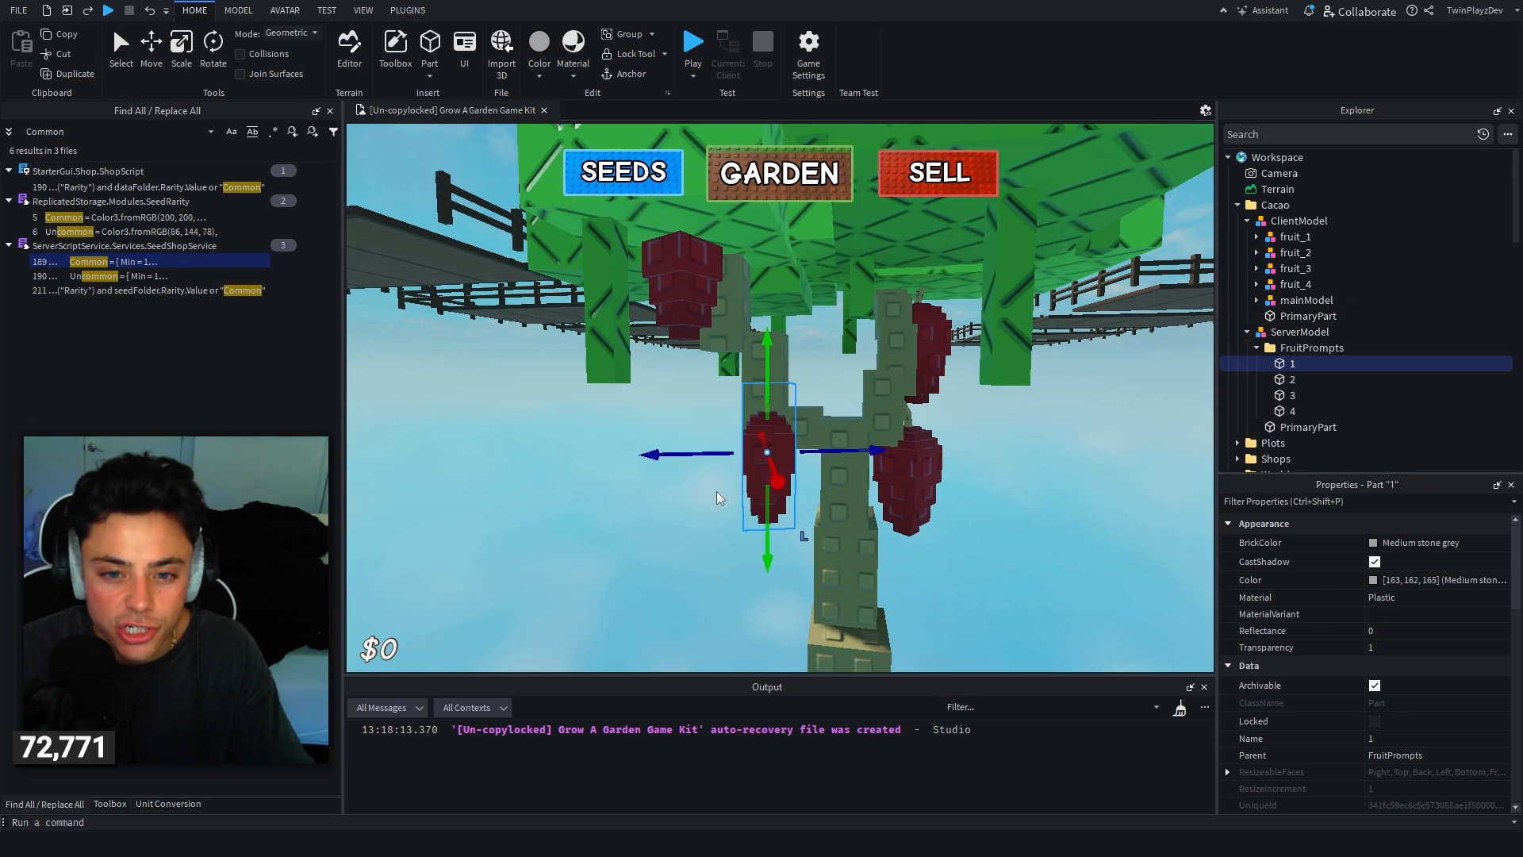
{"action": "left_click_drag", "start_coordinate": [671, 454], "coordinate": [546, 462]}
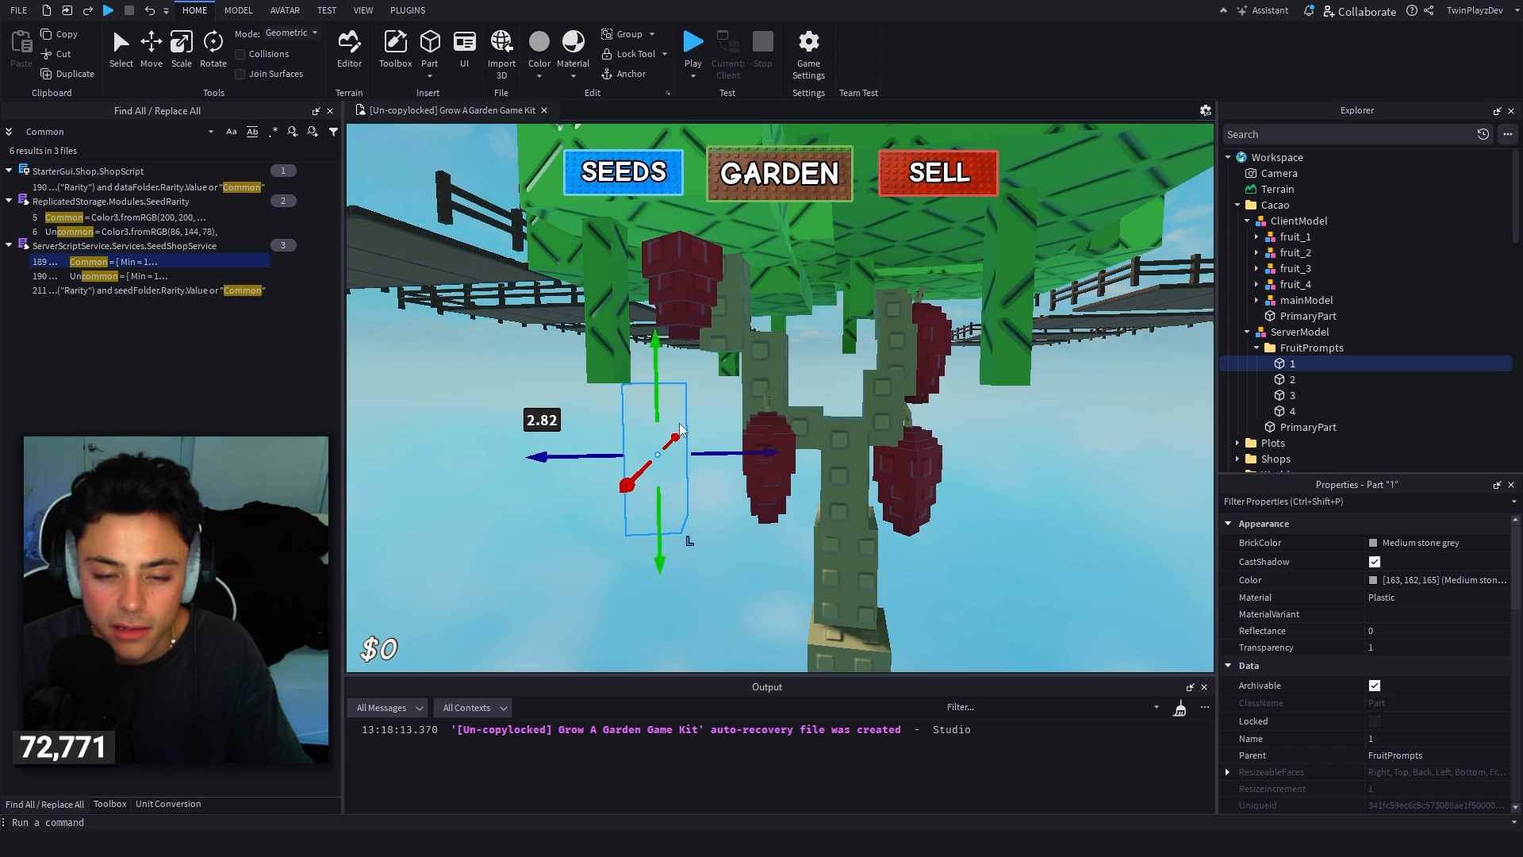
{"action": "key", "text": "ctrl+z"}
Step: Compare the positions of the four FruitPrompts parts with the fruit models on the Cacao tree
{"action": "right_click_drag", "start_coordinate": [1111, 393], "coordinate": [1111, 393]}
{"action": "key", "text": "a"}
{"action": "key", "text": "w"}
{"action": "key", "text": "s"}
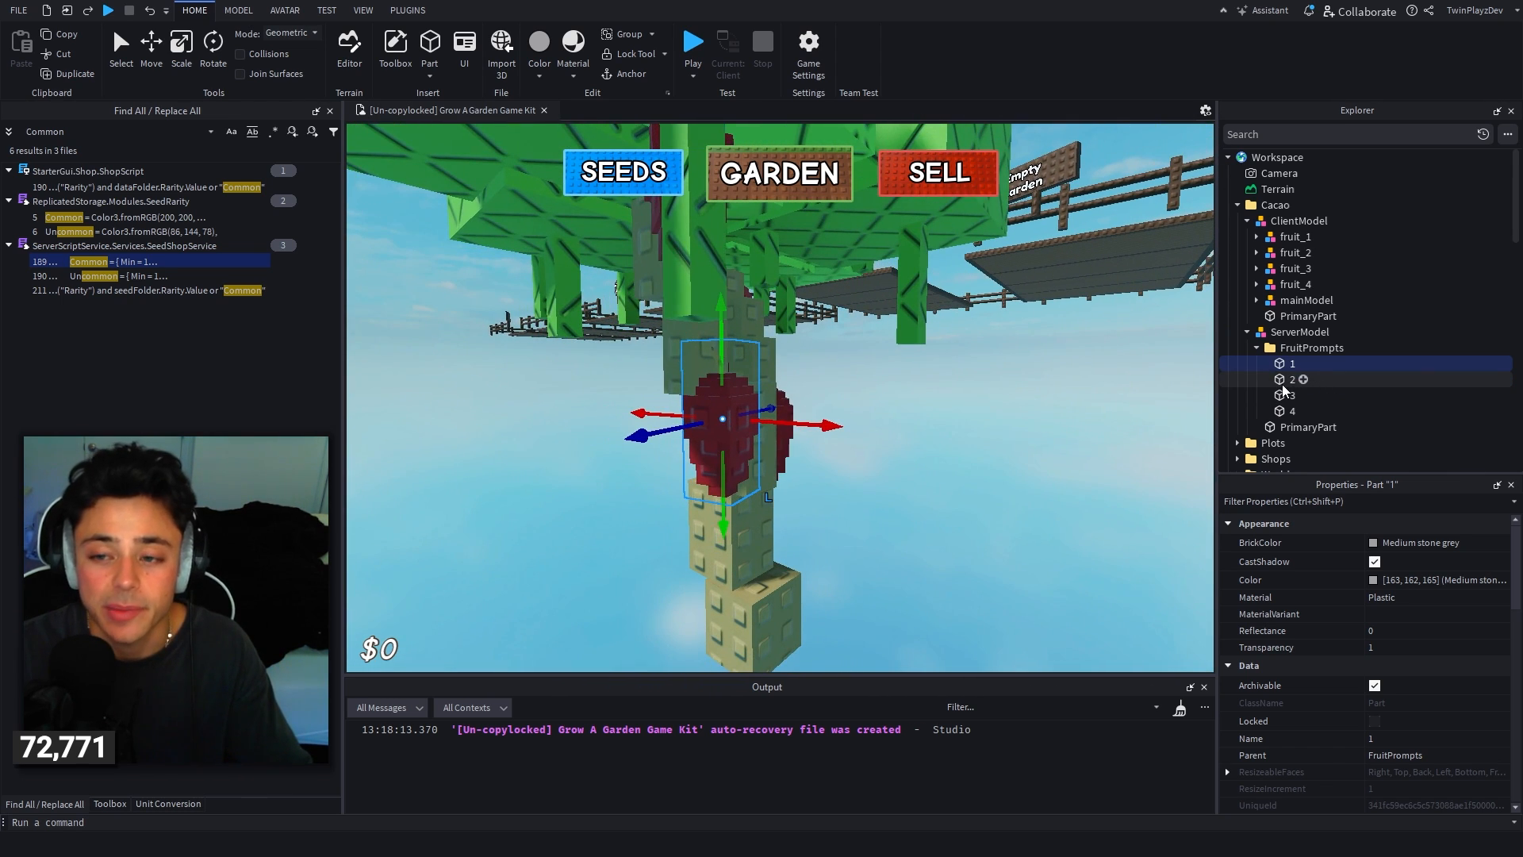
{"action": "left_click", "coordinate": [1290, 401]}
{"action": "left_click", "coordinate": [1288, 376]}
{"action": "left_click", "coordinate": [1284, 368]}
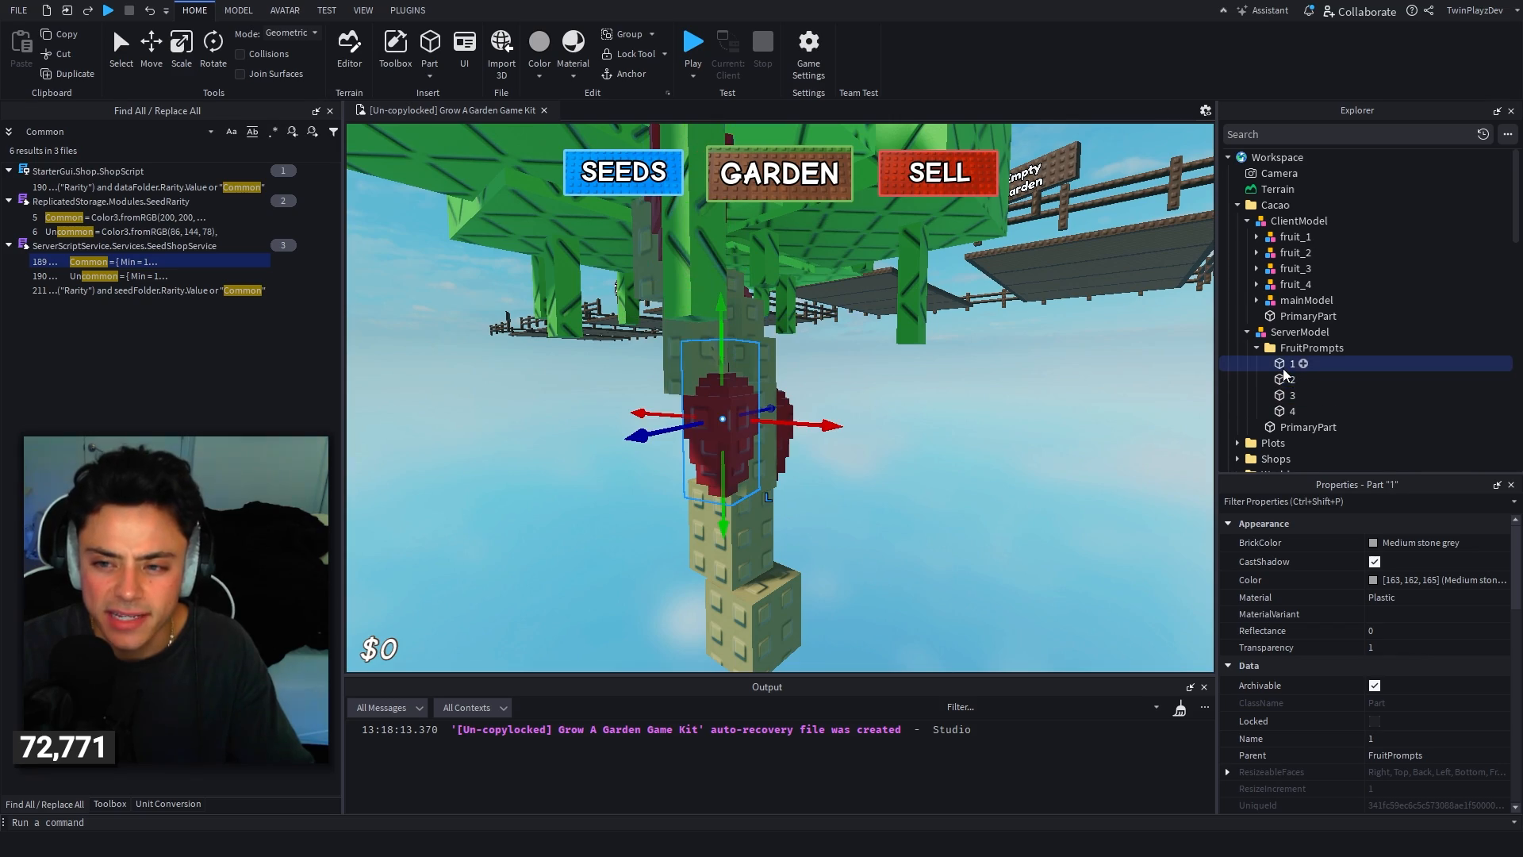
{"action": "left_click", "coordinate": [1282, 398]}
{"action": "left_click", "coordinate": [1283, 410]}
{"action": "key", "text": "s"}
{"action": "right_click_drag", "start_coordinate": [949, 363], "coordinate": [946, 364]}
{"action": "key", "text": "d"}
{"action": "key", "text": "s"}
{"action": "key", "text": "w"}
{"action": "left_click", "coordinate": [1290, 253]}
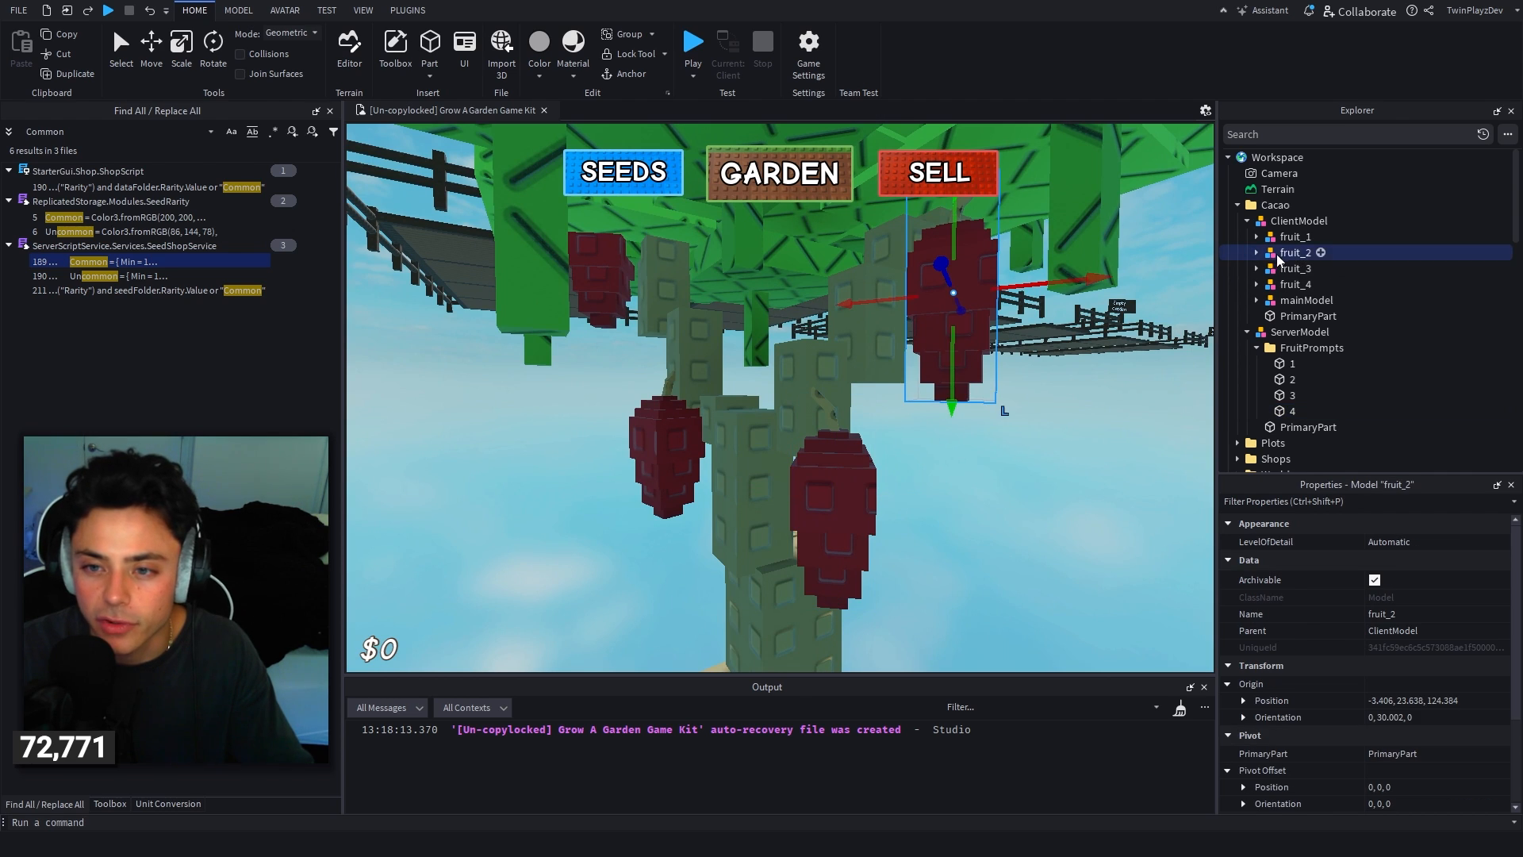
{"action": "left_click", "coordinate": [1286, 284]}
Step: Examine the fruit_1 model's PrimaryPart setting and its contents, including the EffectPart and PrimaryPart
{"action": "left_click", "coordinate": [1284, 237]}
{"action": "scroll", "coordinate": [1393, 629], "scroll_direction": "down", "scroll_amount": 3}
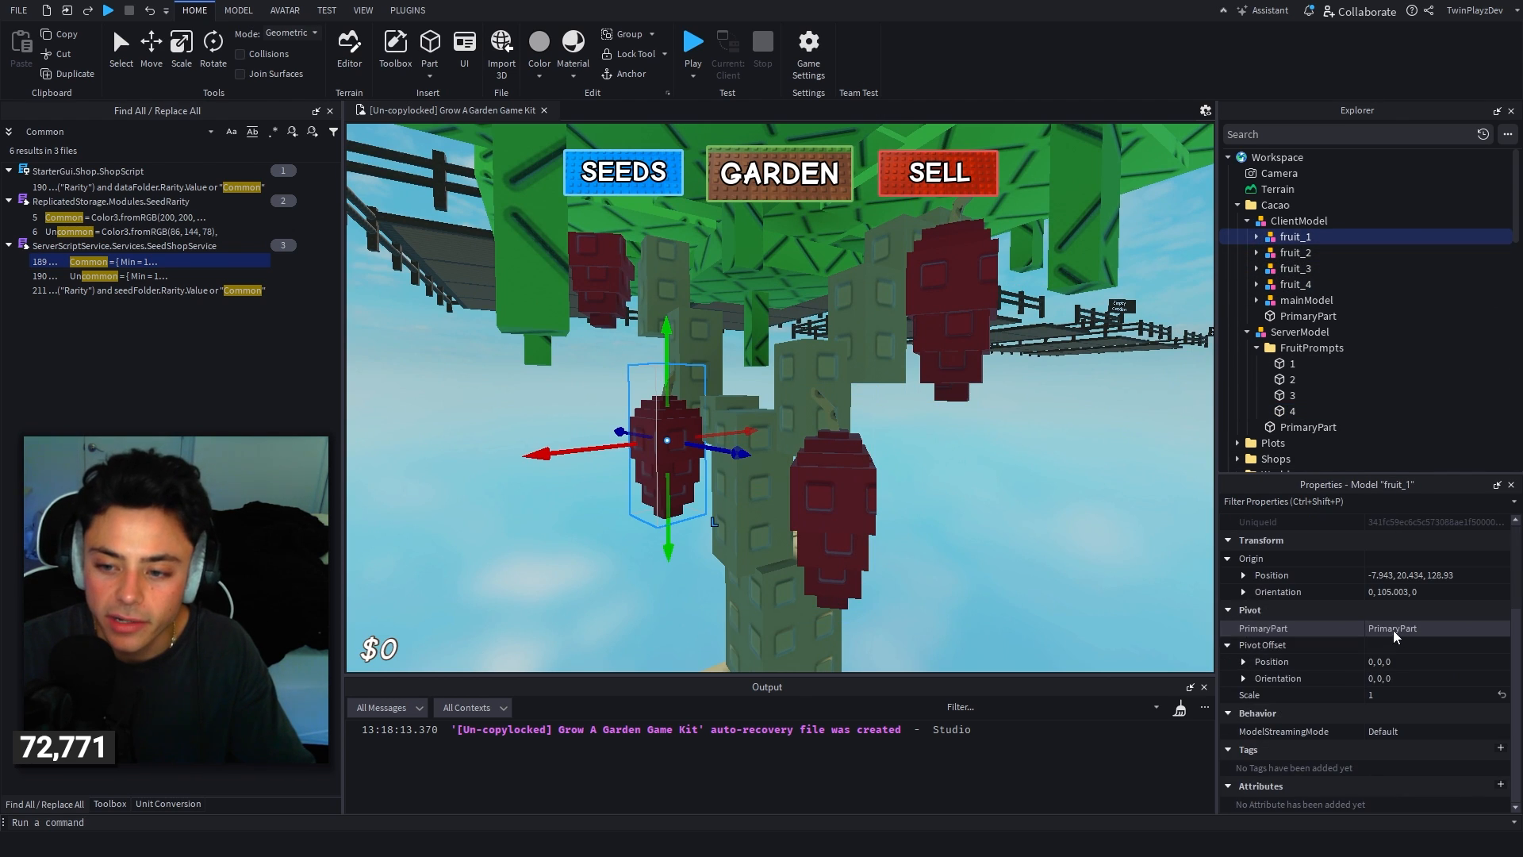
{"action": "left_click", "coordinate": [1256, 238]}
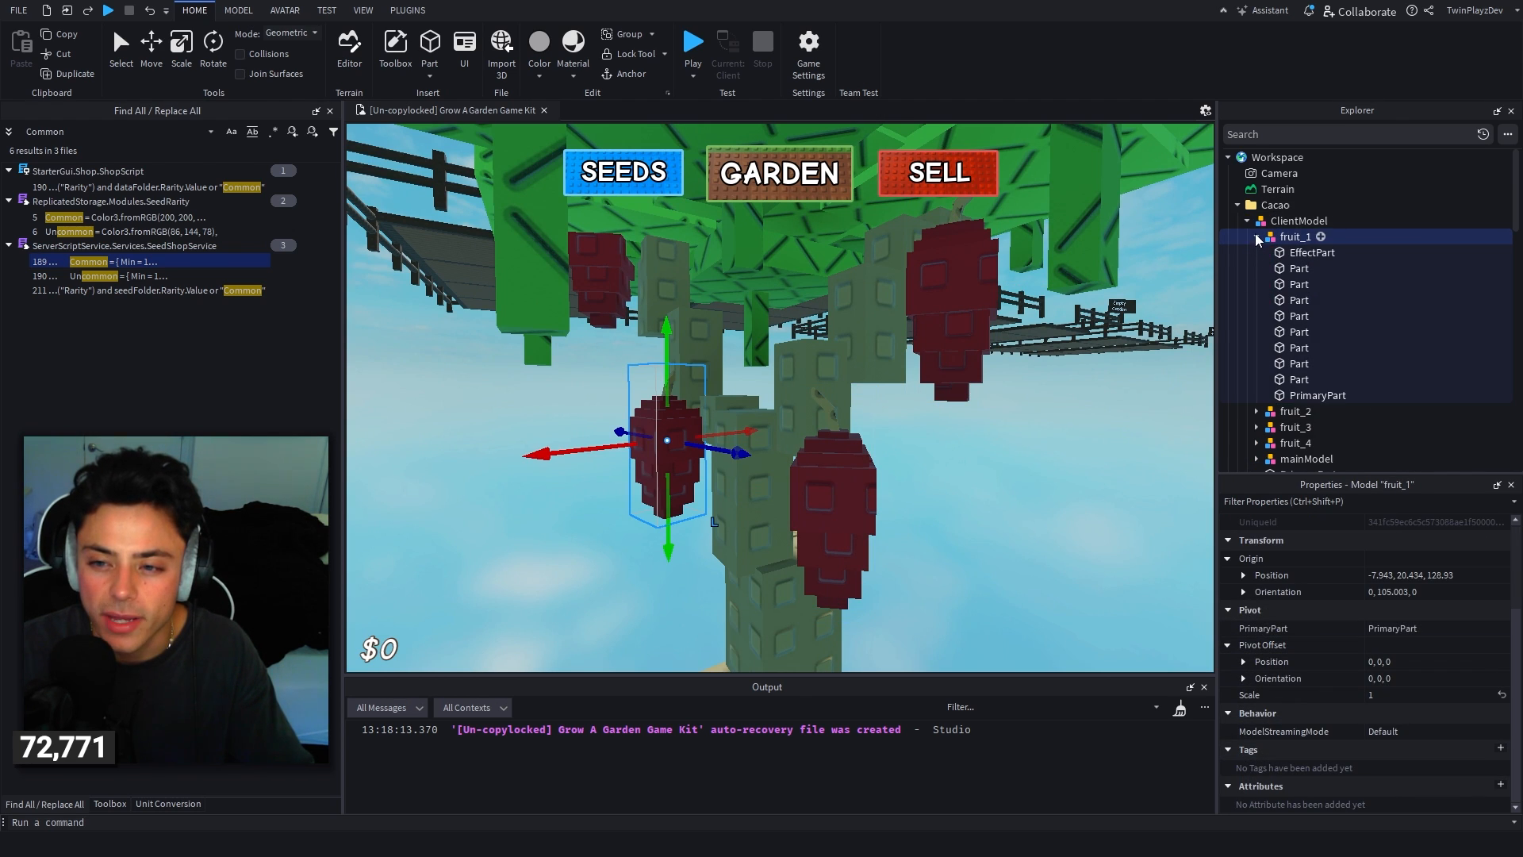
{"action": "left_click", "coordinate": [1294, 255]}
{"action": "key", "text": "w"}
{"action": "key", "text": "a"}
{"action": "right_click_drag", "start_coordinate": [1033, 321], "coordinate": [1032, 320]}
{"action": "left_click", "coordinate": [1317, 395]}
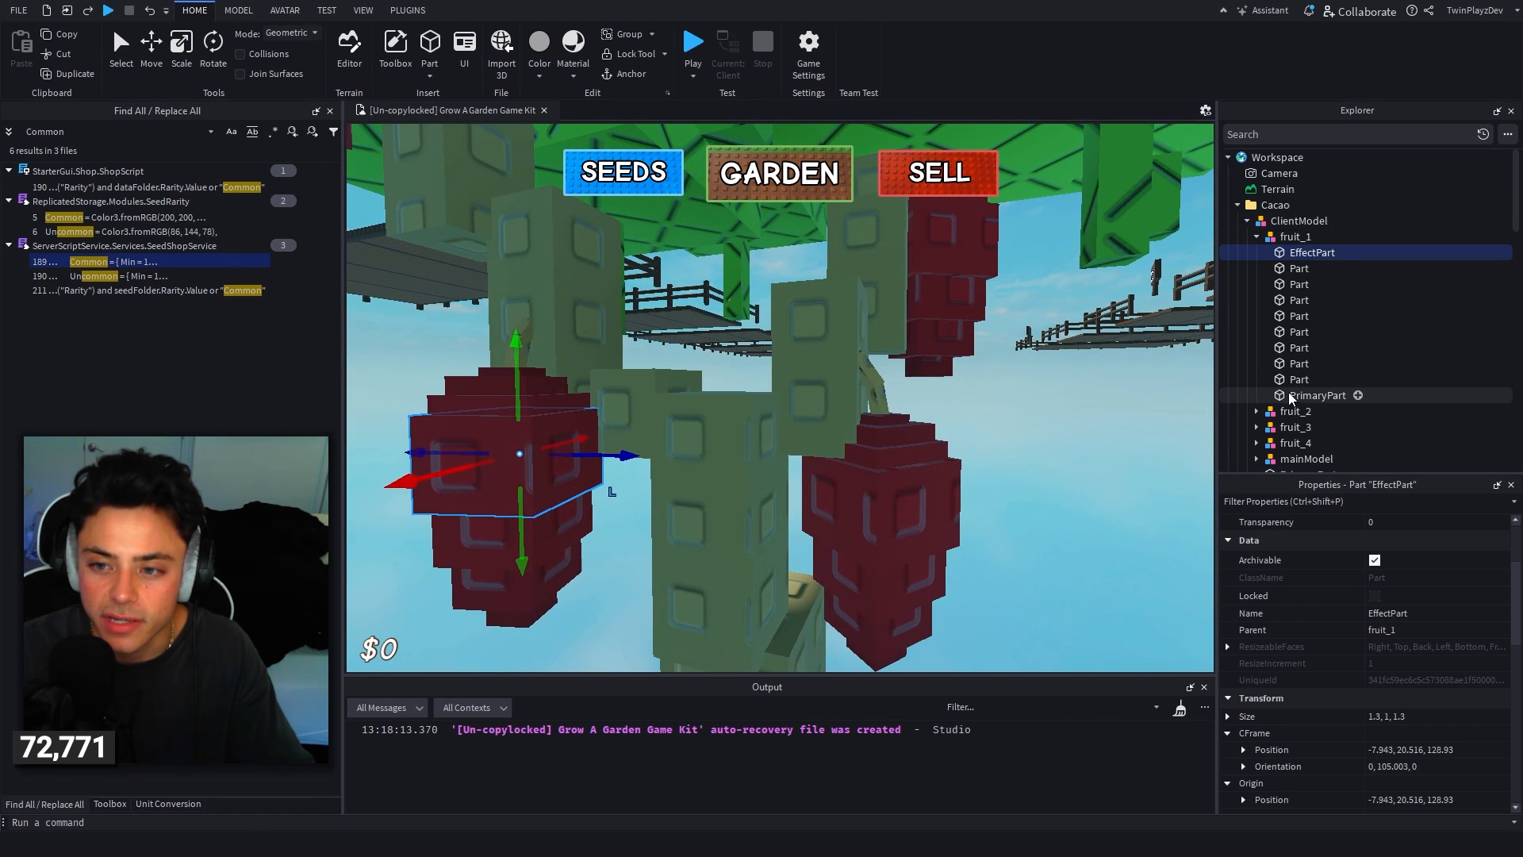
{"action": "key", "text": "f"}
{"action": "left_click", "coordinate": [1305, 237]}
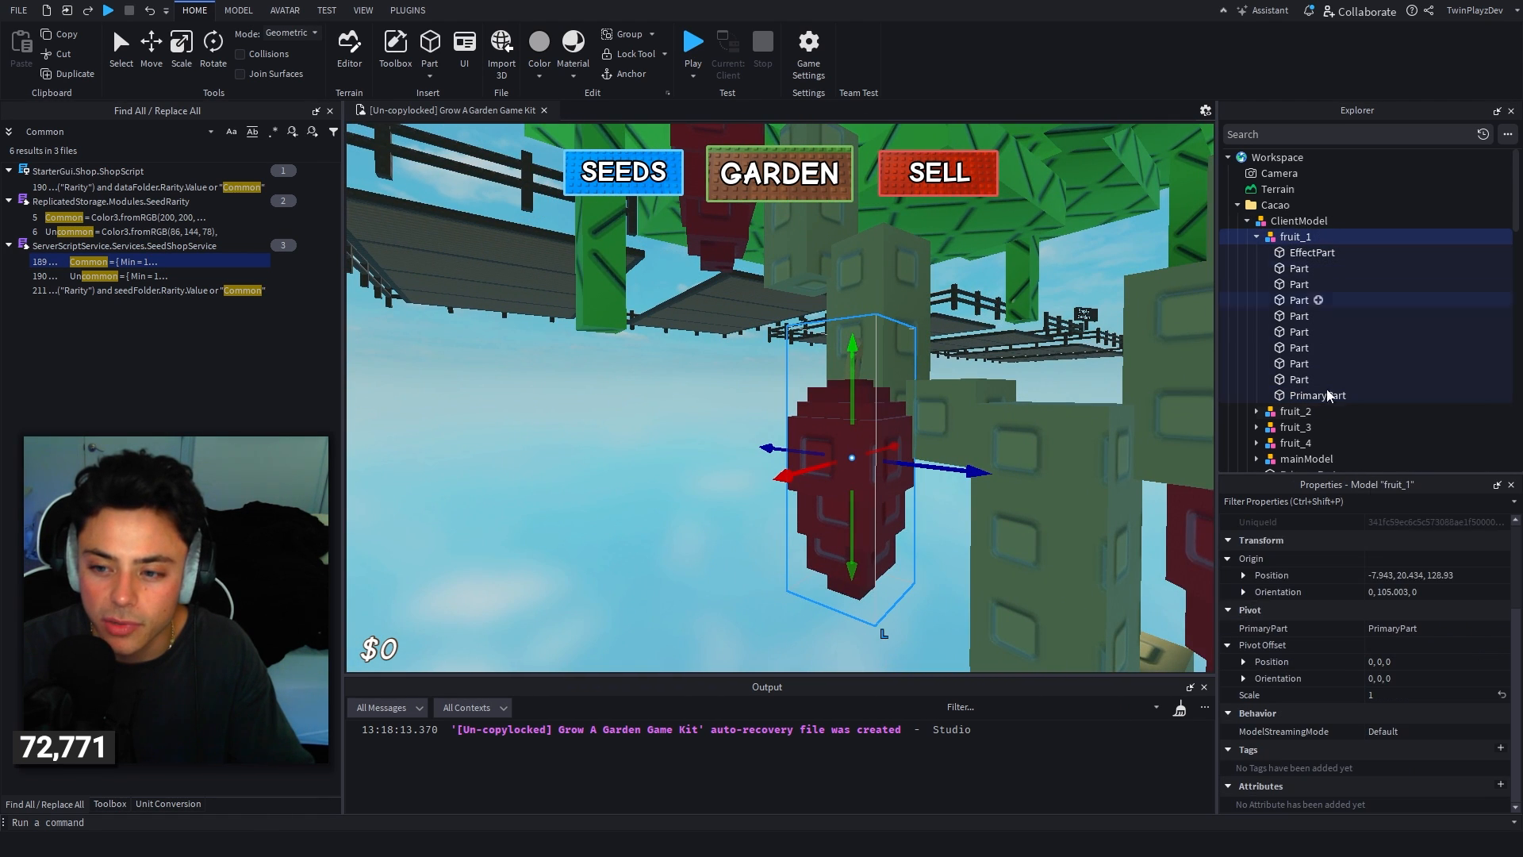
{"action": "scroll", "coordinate": [1381, 635], "scroll_direction": "up", "scroll_amount": 2}
{"action": "right_click_drag", "start_coordinate": [968, 203], "coordinate": [1001, 202]}
{"action": "key", "text": "s"}
{"action": "left_click", "coordinate": [1257, 236]}
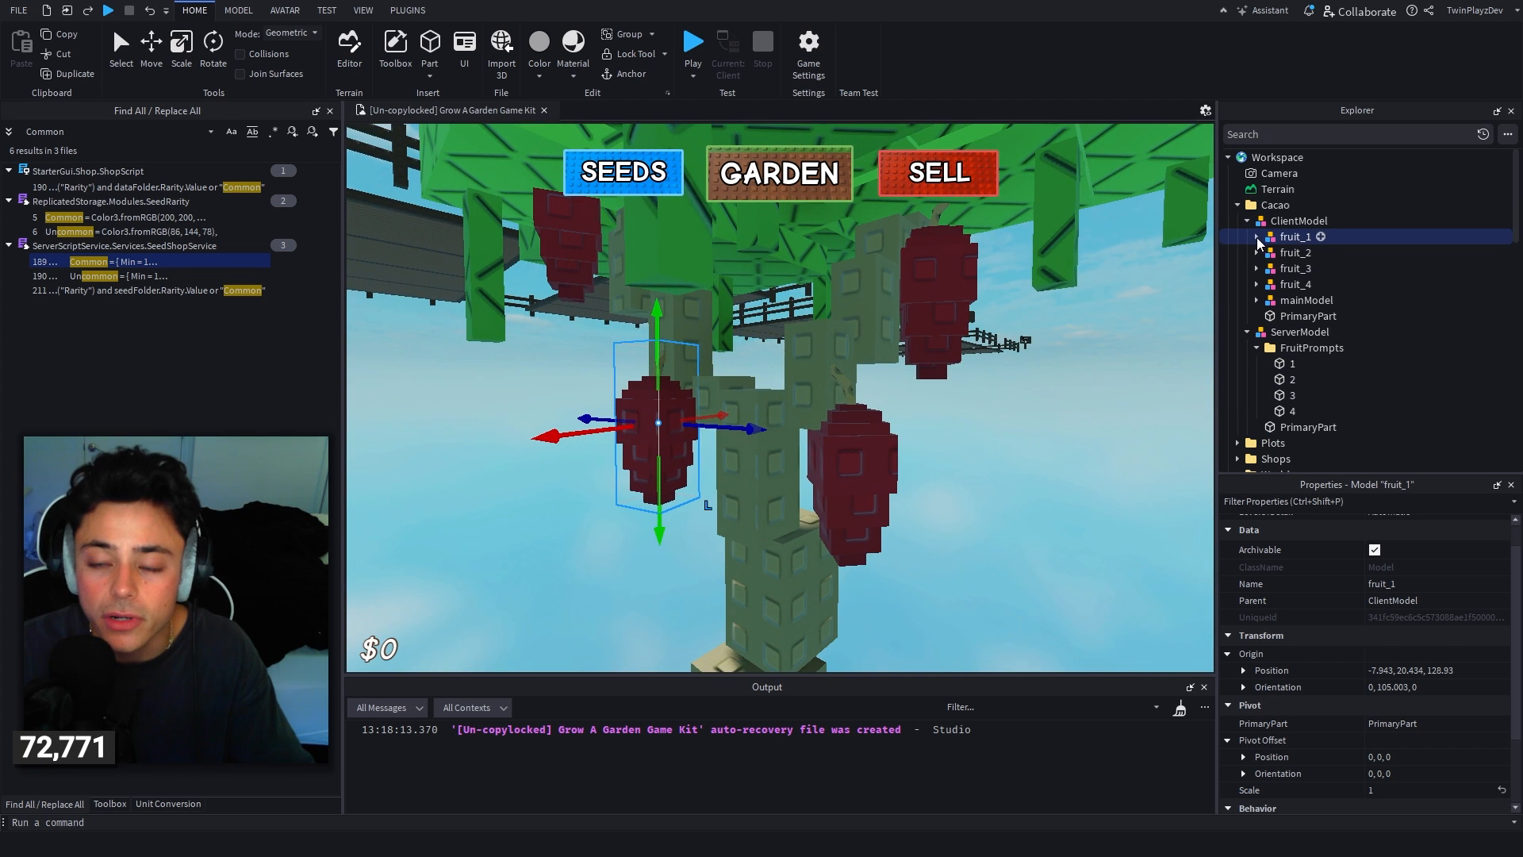
Step: Move the fruit_4 model together with its FruitPrompts part 4 to a new spot under the leaves, at about -1.628, 23.676, 128.983
{"action": "left_click", "coordinate": [1295, 284]}
{"action": "right_click_drag", "start_coordinate": [951, 289], "coordinate": [946, 324]}
{"action": "key", "text": "w"}
{"action": "key", "text": "a"}
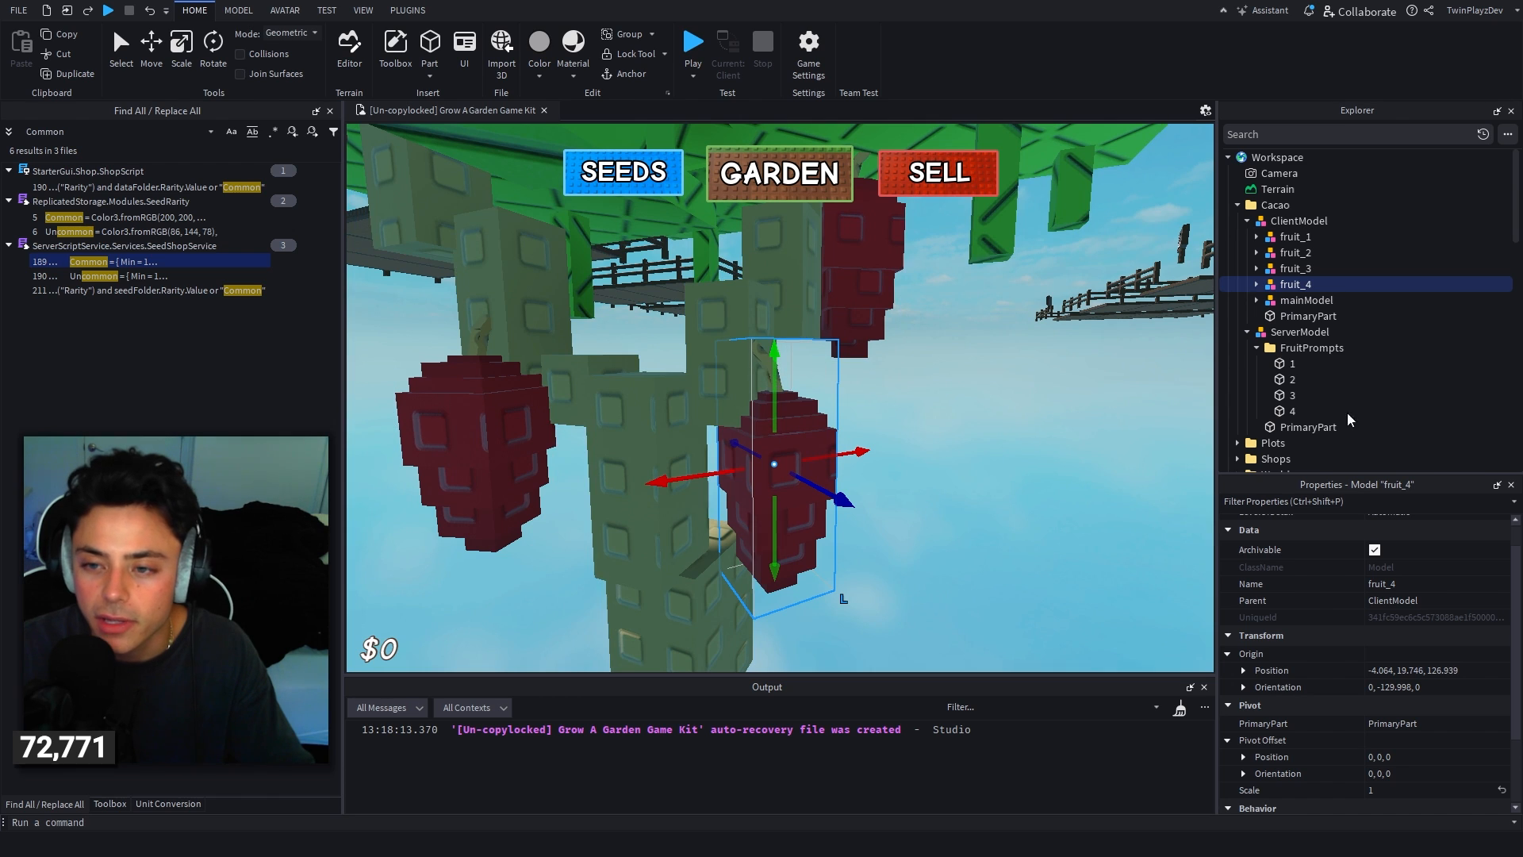
{"action": "left_click", "coordinate": [1292, 411], "text": "ctrl"}
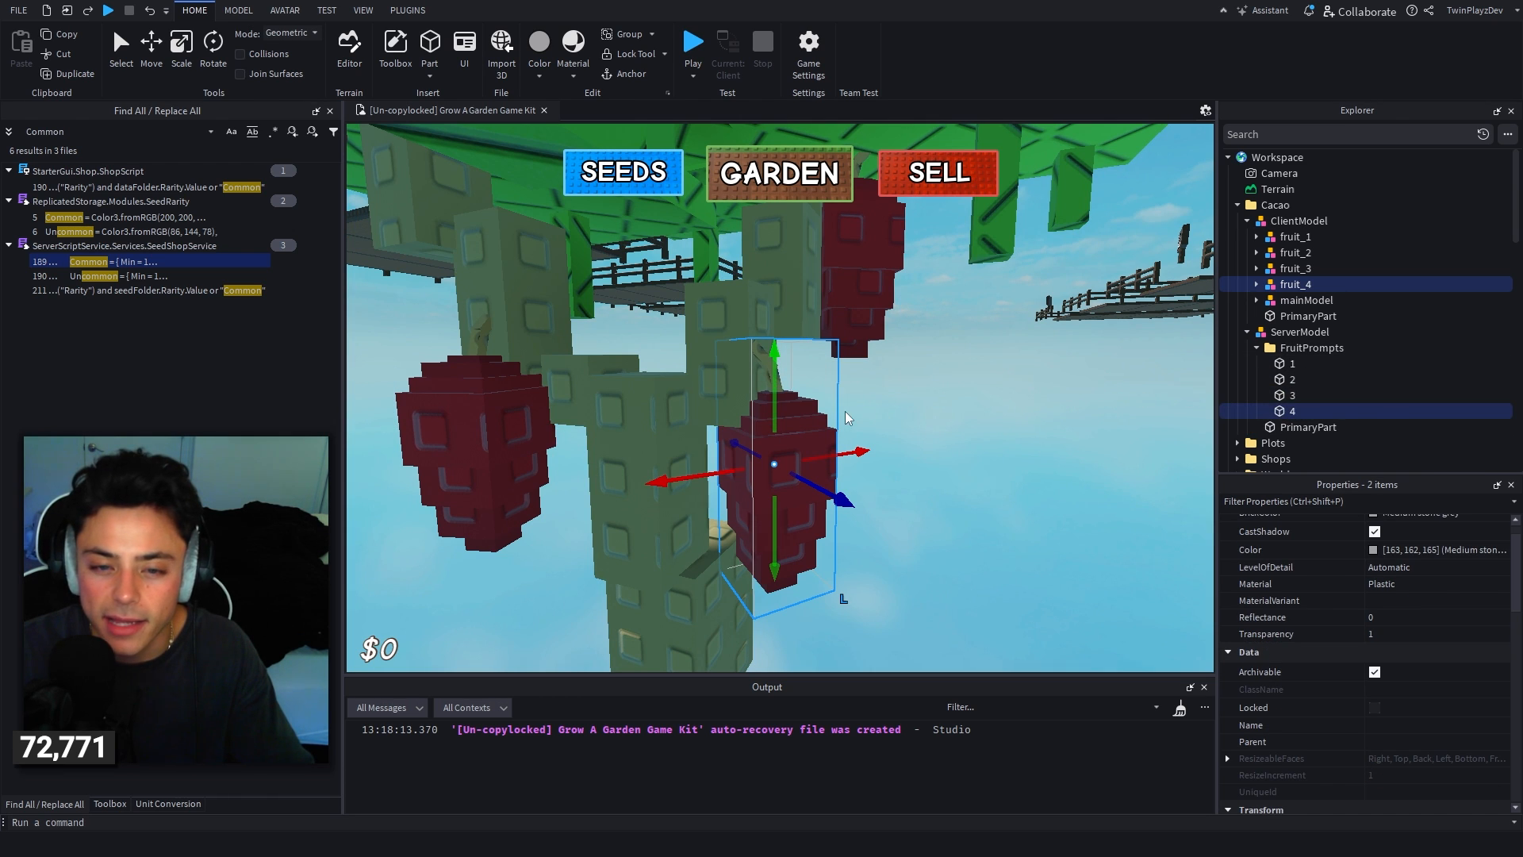
{"action": "mouse_move", "coordinate": [777, 365]}
{"action": "left_mouse_down"}
{"action": "mouse_move", "coordinate": [781, 376]}
{"action": "mouse_move", "coordinate": [780, 360]}
{"action": "left_mouse_up"}
{"action": "left_click_drag", "start_coordinate": [836, 406], "coordinate": [874, 376]}
{"action": "right_click_drag", "start_coordinate": [874, 381], "coordinate": [872, 389]}
{"action": "left_click_drag", "start_coordinate": [764, 419], "coordinate": [764, 411]}
{"action": "right_click_drag", "start_coordinate": [803, 387], "coordinate": [804, 388]}
{"action": "key", "text": "w"}
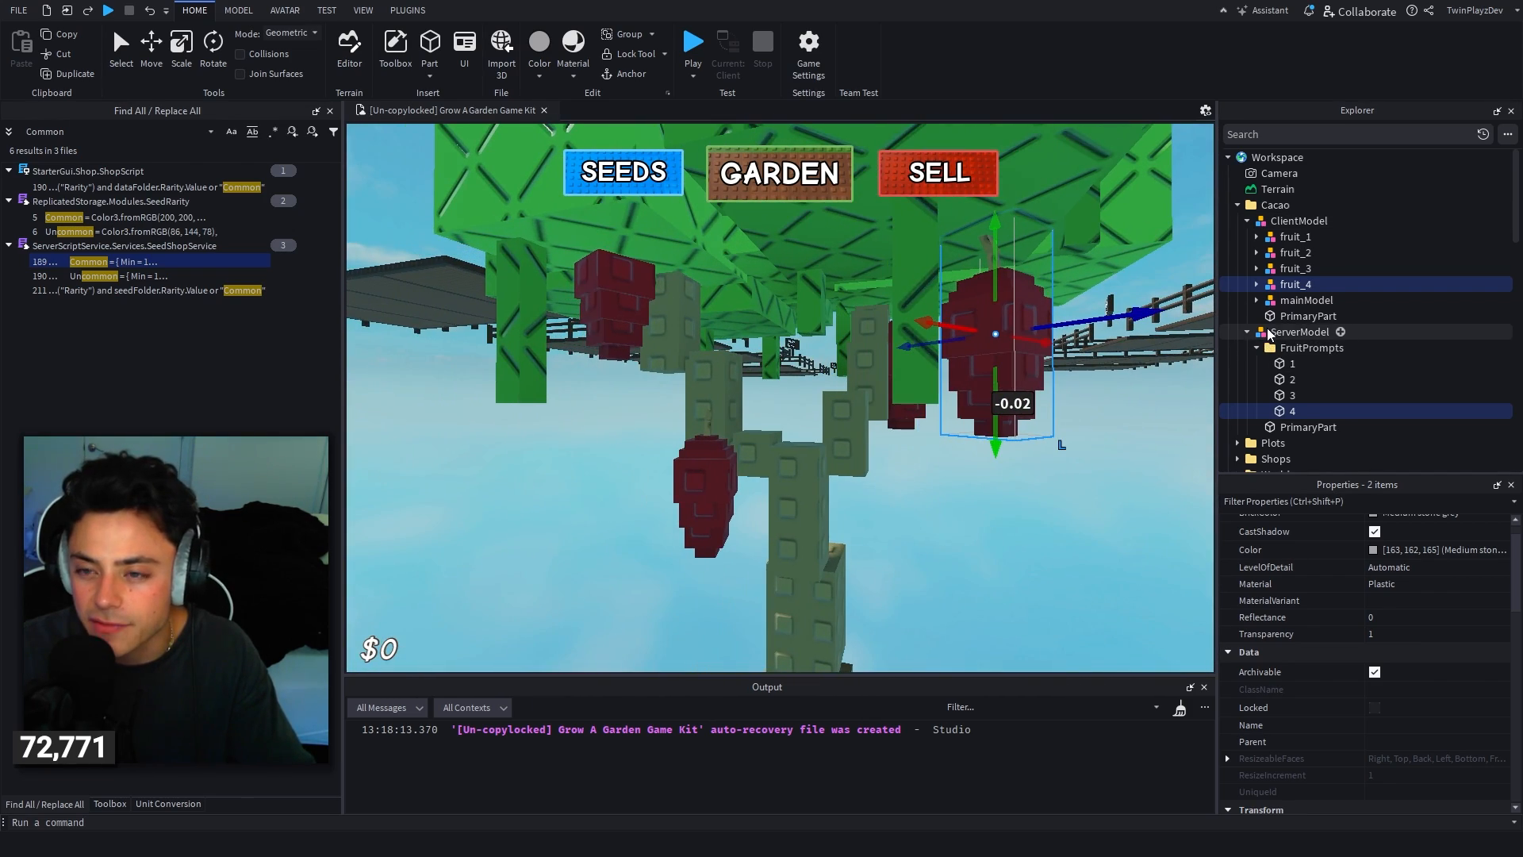
Step: Move the fruit_3 model together with its FruitPrompts part 3 to a new spot on the tree
{"action": "left_click", "coordinate": [1279, 396]}
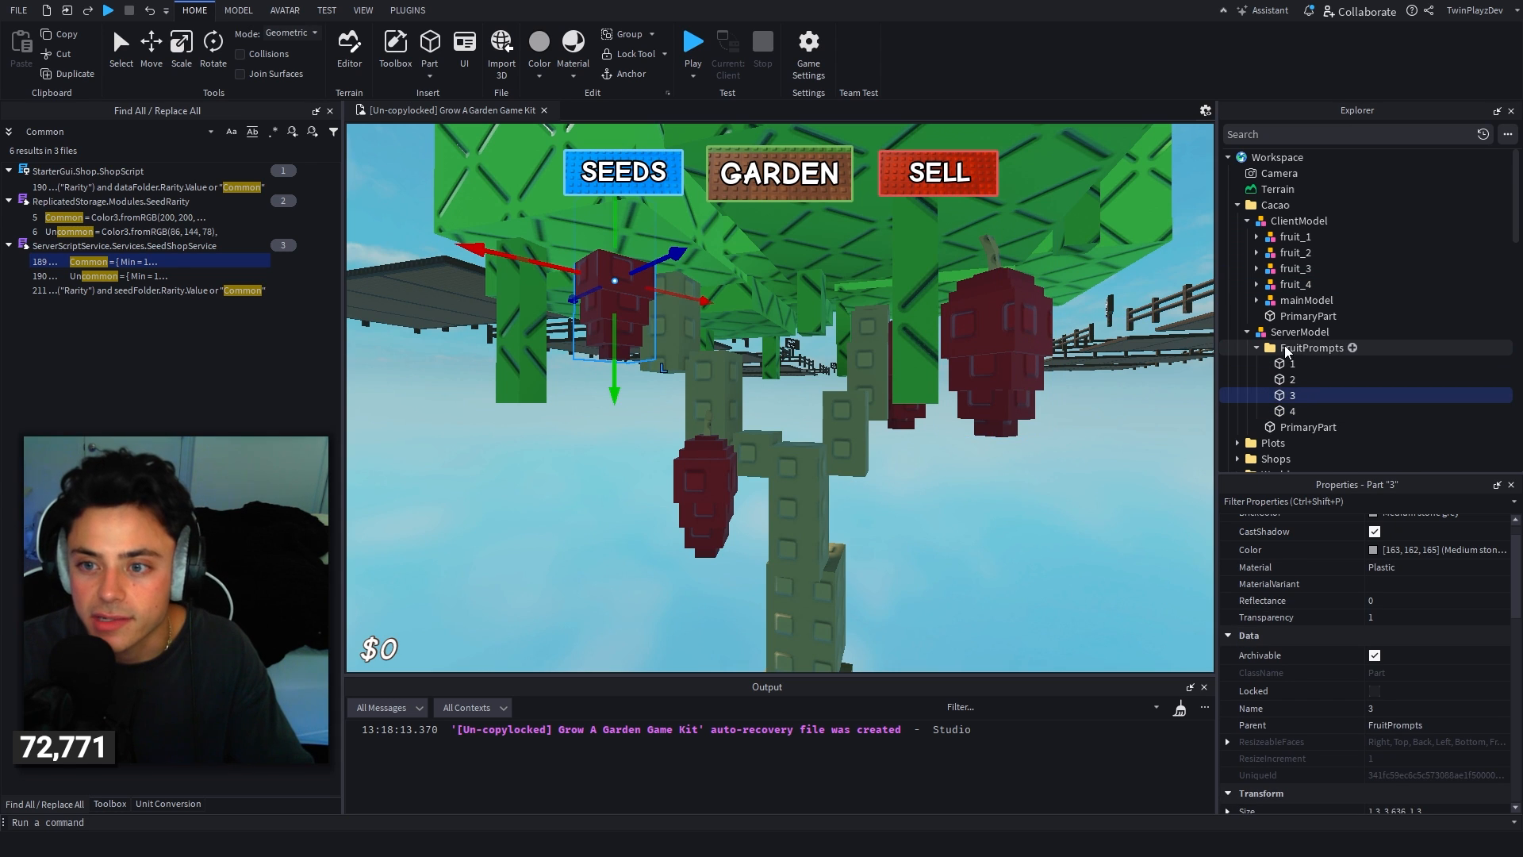
{"action": "left_click", "coordinate": [1280, 268], "text": "ctrl"}
{"action": "left_click_drag", "start_coordinate": [611, 358], "coordinate": [613, 416]}
{"action": "key", "text": "w"}
{"action": "right_click_drag", "start_coordinate": [613, 415], "coordinate": [752, 365]}
{"action": "left_click_drag", "start_coordinate": [752, 365], "coordinate": [799, 345]}
{"action": "key", "text": "s"}
{"action": "right_click_drag", "start_coordinate": [799, 346], "coordinate": [865, 349]}
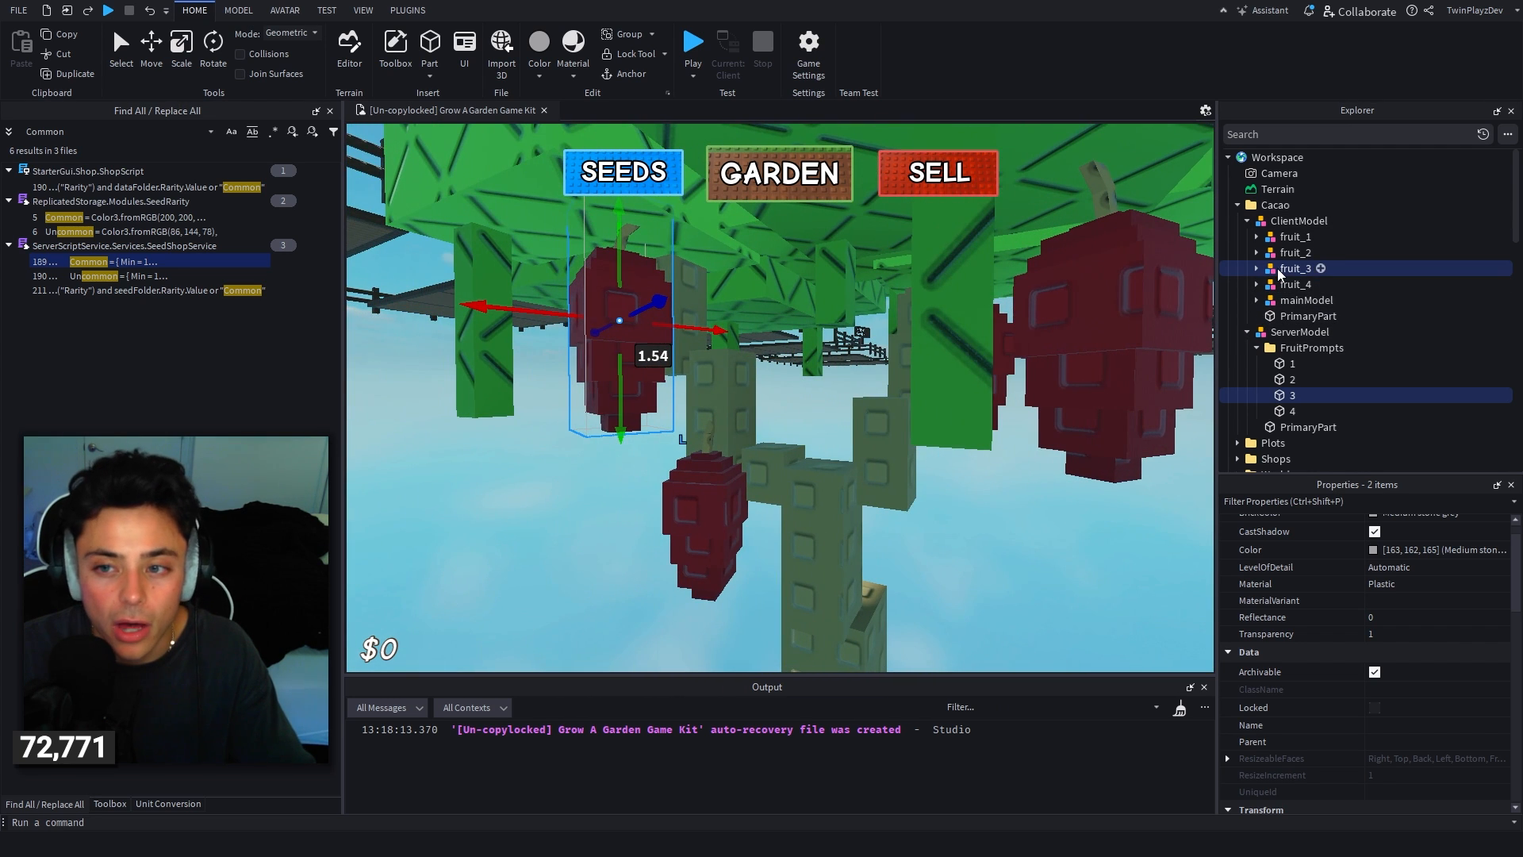
Step: Move the fruit_1 model together with its FruitPrompts part 1 to a new spot at about -9.351, 23.504, 123.675
{"action": "left_click", "coordinate": [1278, 251]}
{"action": "left_click", "coordinate": [1290, 237]}
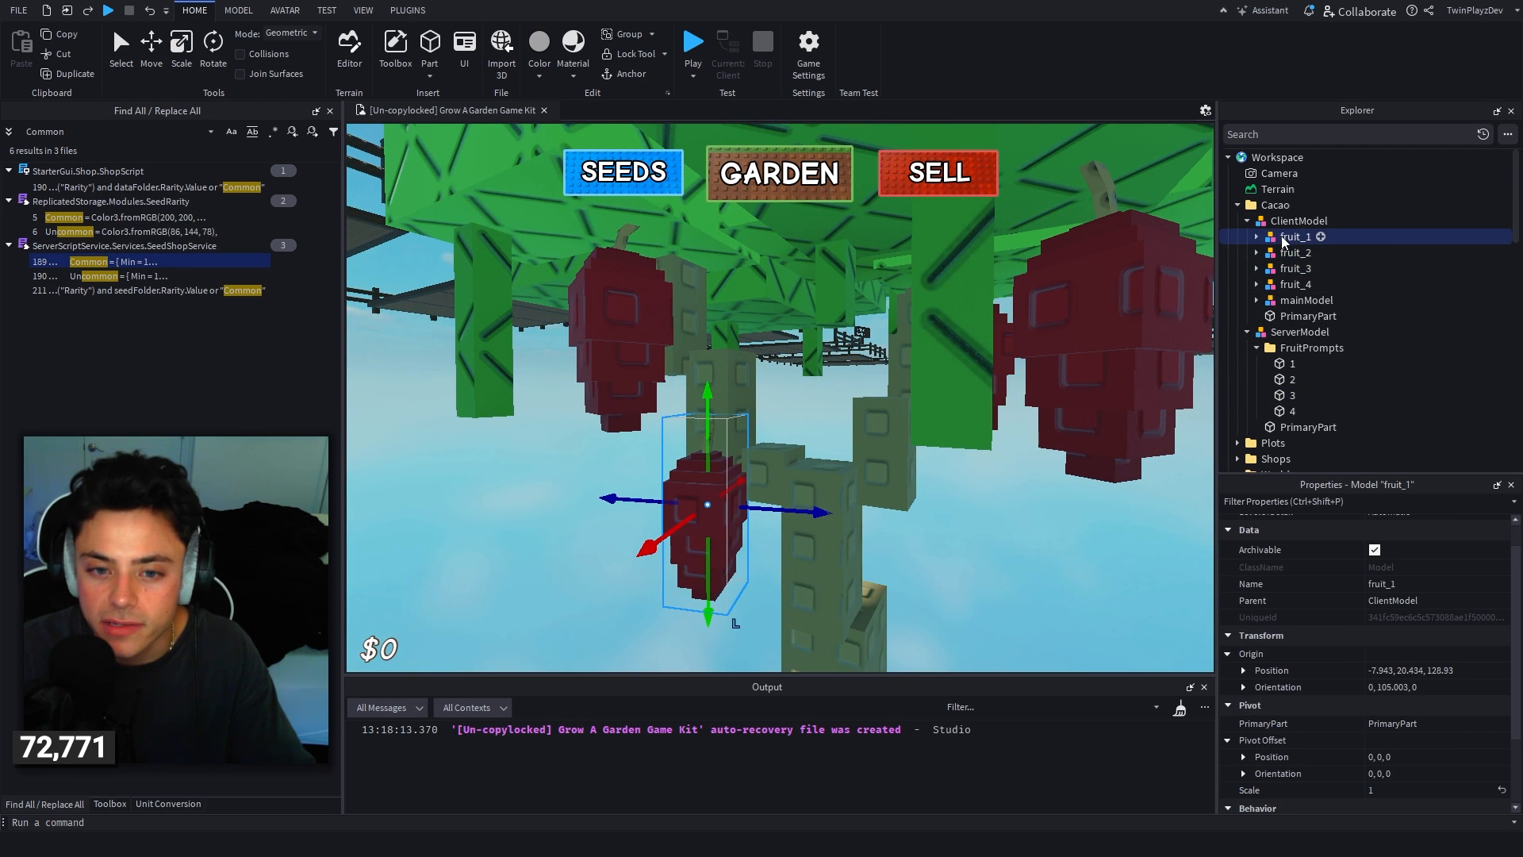
{"action": "left_click", "coordinate": [1293, 367], "text": "ctrl"}
{"action": "left_click_drag", "start_coordinate": [701, 392], "coordinate": [736, 257]}
{"action": "right_click_drag", "start_coordinate": [736, 257], "coordinate": [736, 258]}
{"action": "left_click_drag", "start_coordinate": [765, 340], "coordinate": [622, 339]}
{"action": "mouse_move", "coordinate": [698, 402]}
{"action": "left_mouse_down"}
{"action": "mouse_move", "coordinate": [706, 436]}
{"action": "mouse_move", "coordinate": [704, 418]}
{"action": "left_mouse_up"}
{"action": "right_click_drag", "start_coordinate": [812, 417], "coordinate": [725, 404]}
{"action": "right_click_drag", "start_coordinate": [868, 351], "coordinate": [869, 351]}
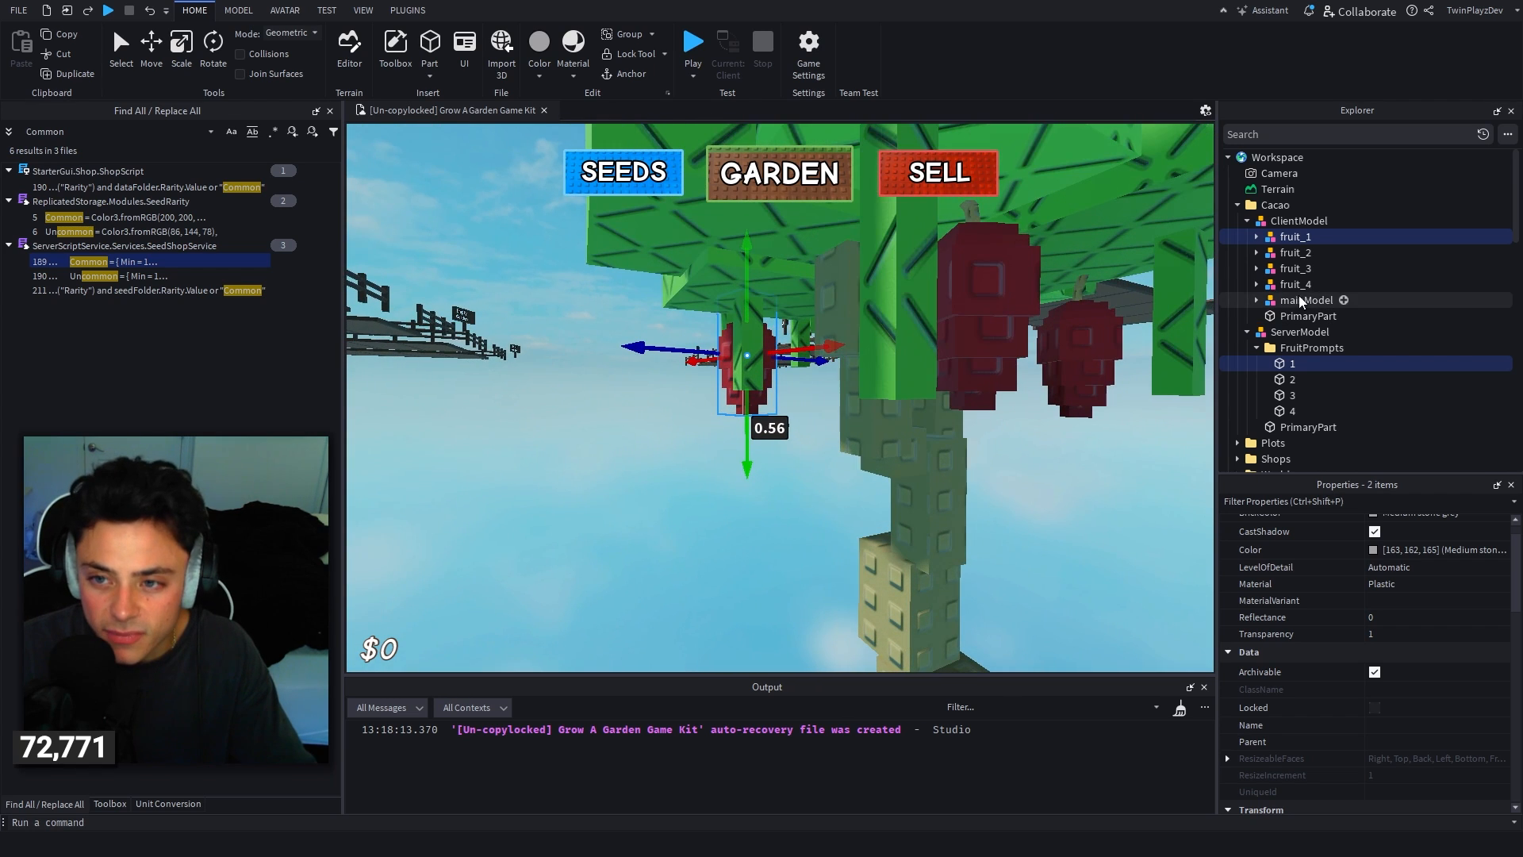
Step: Duplicate the fruit_4 model as fruit_5 and its FruitPrompts part 4 as 5
{"action": "left_click", "coordinate": [1270, 284]}
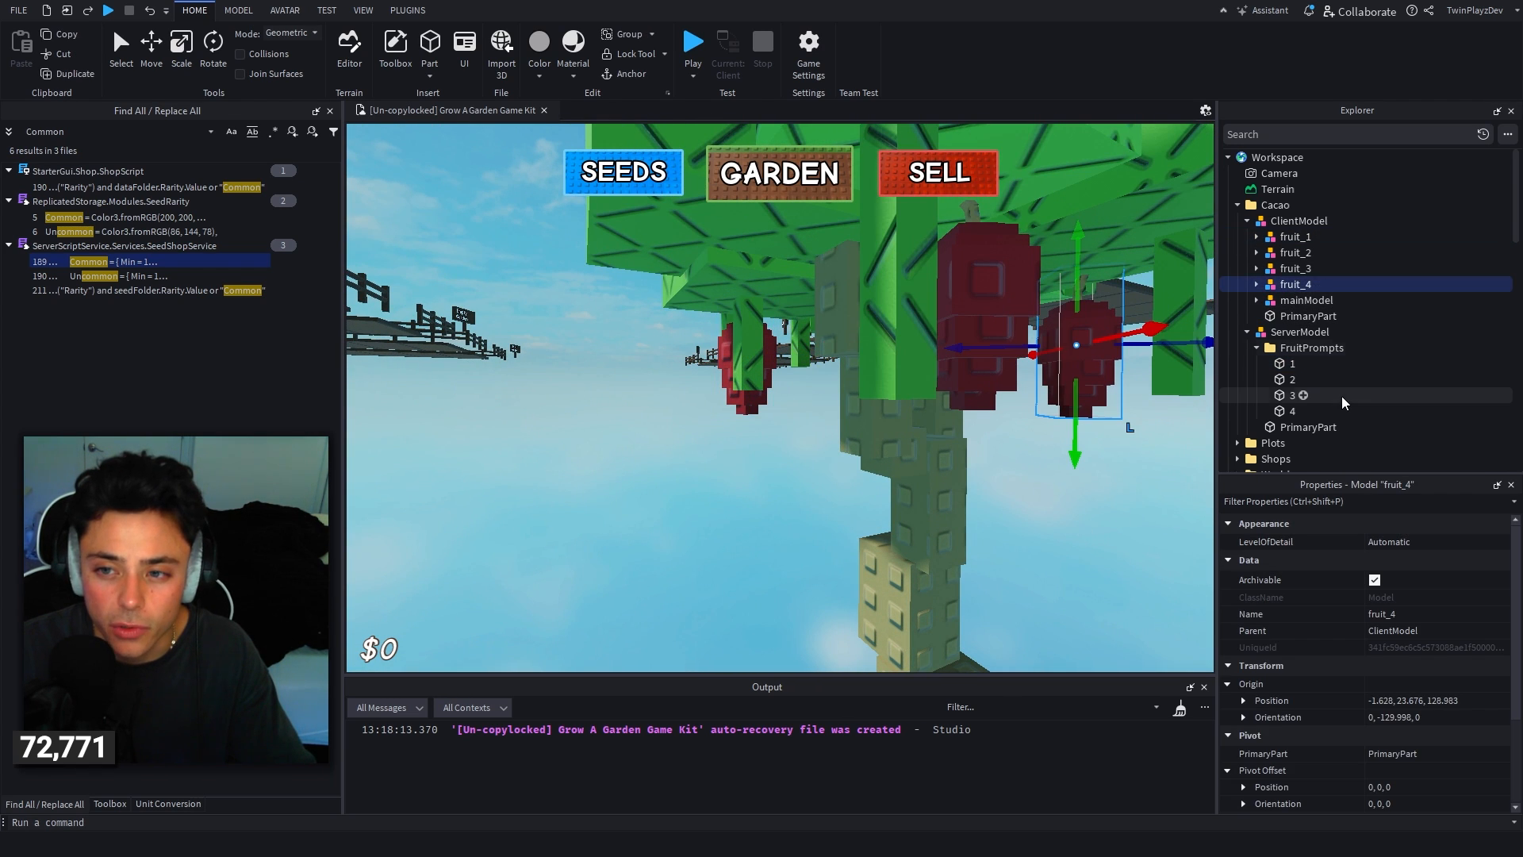
{"action": "key", "text": "ctrl+d"}
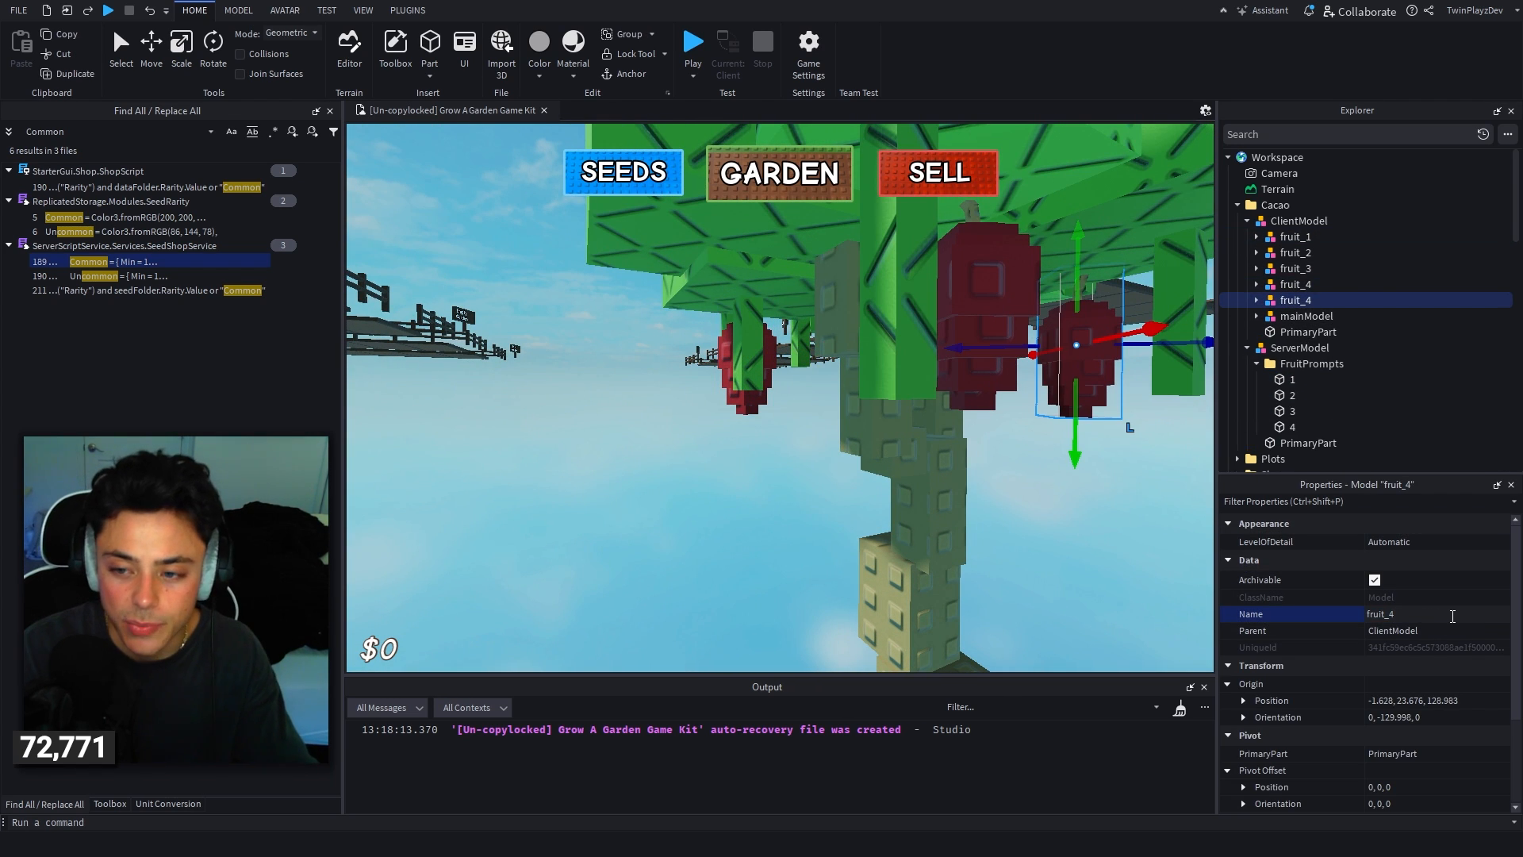
{"action": "left_click", "coordinate": [1292, 427]}
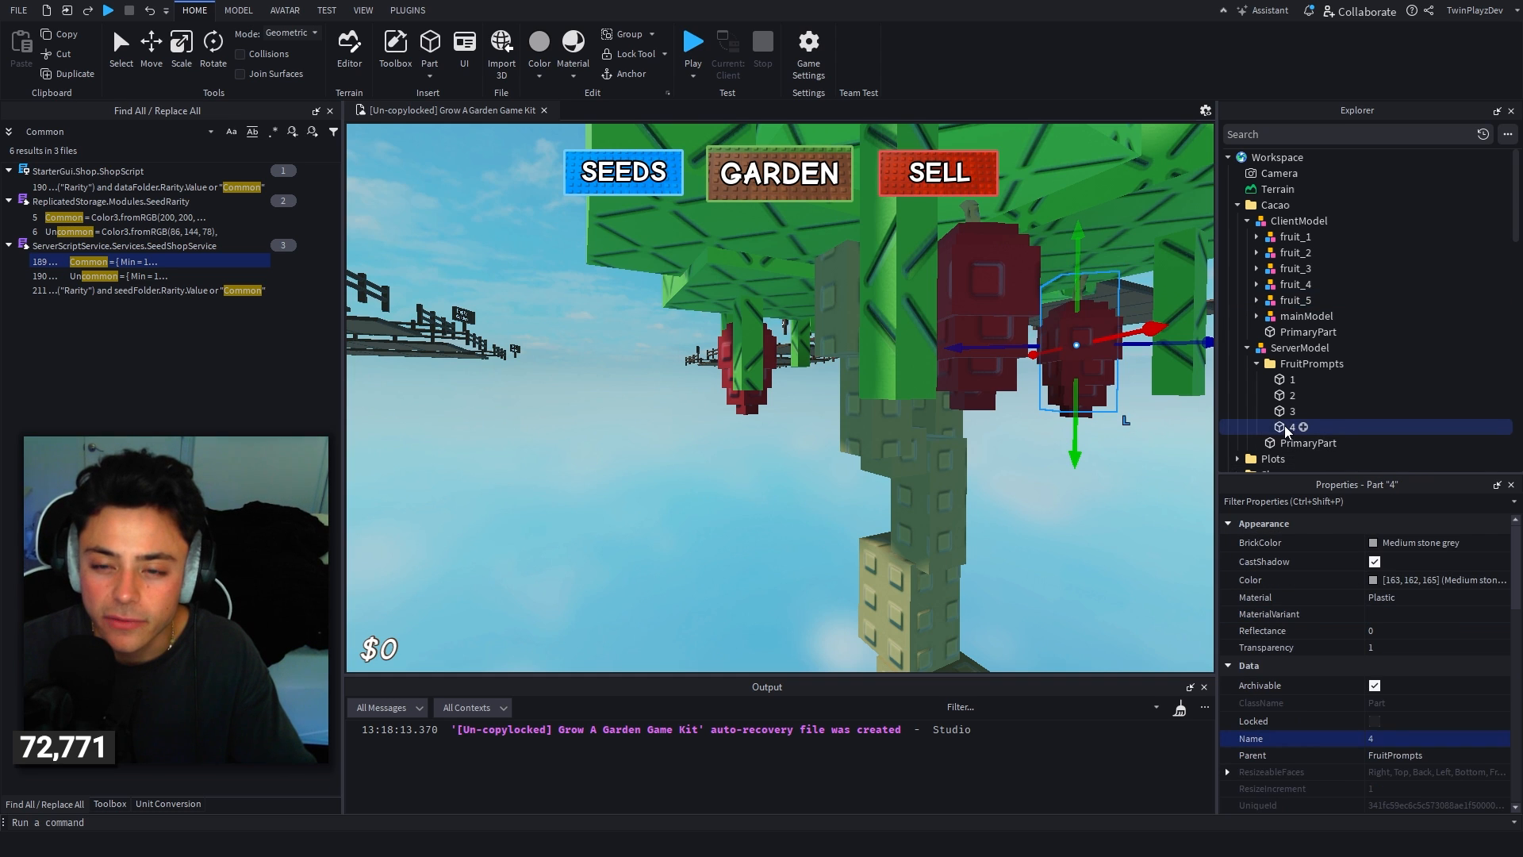
{"action": "key", "text": "ctrl+d"}
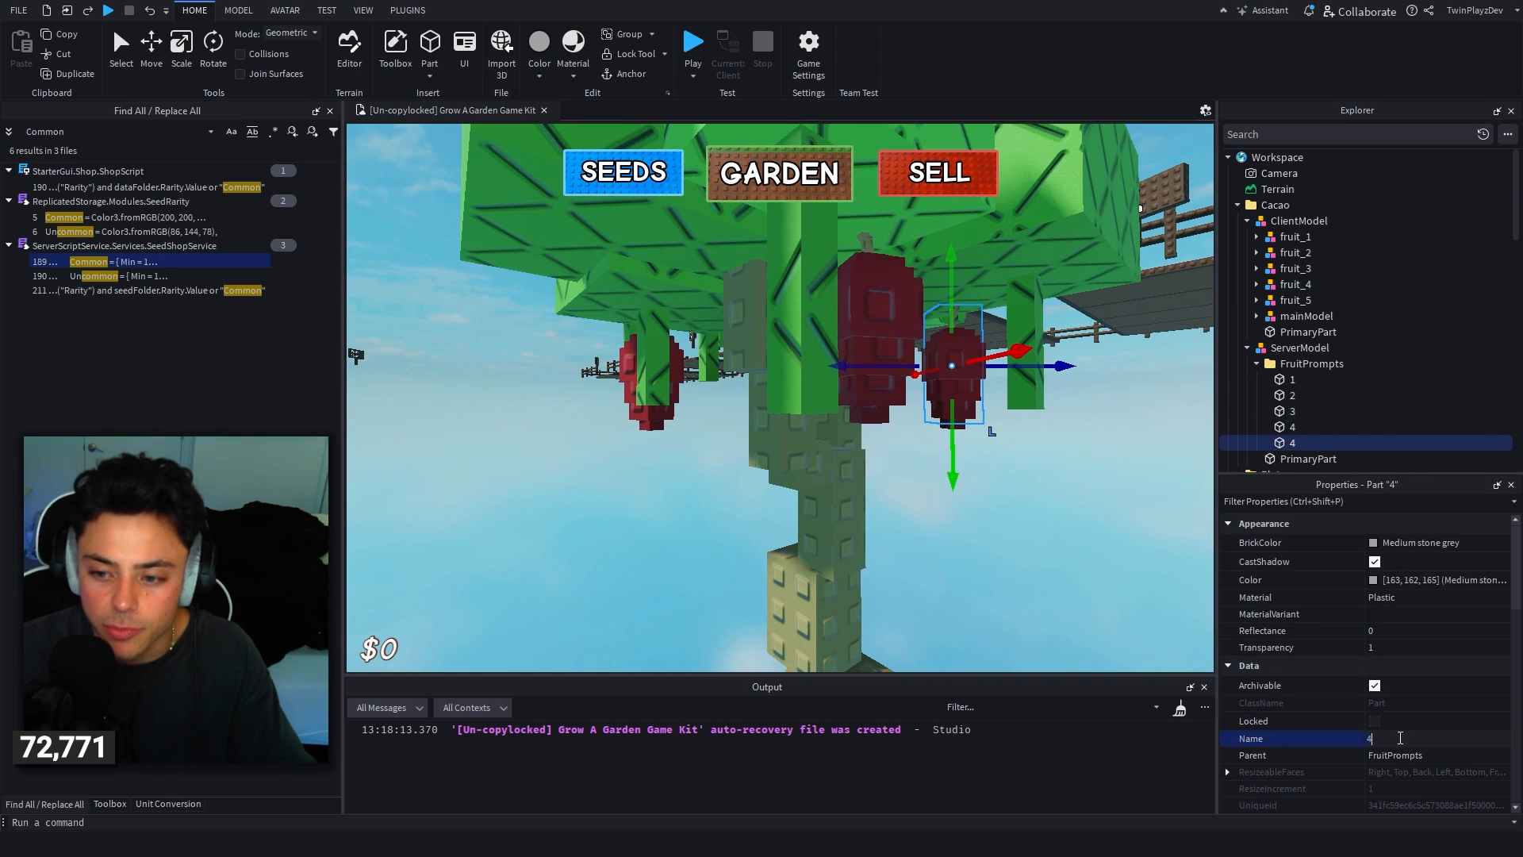
{"action": "scroll", "coordinate": [1398, 736], "scroll_direction": "down", "scroll_amount": 10}
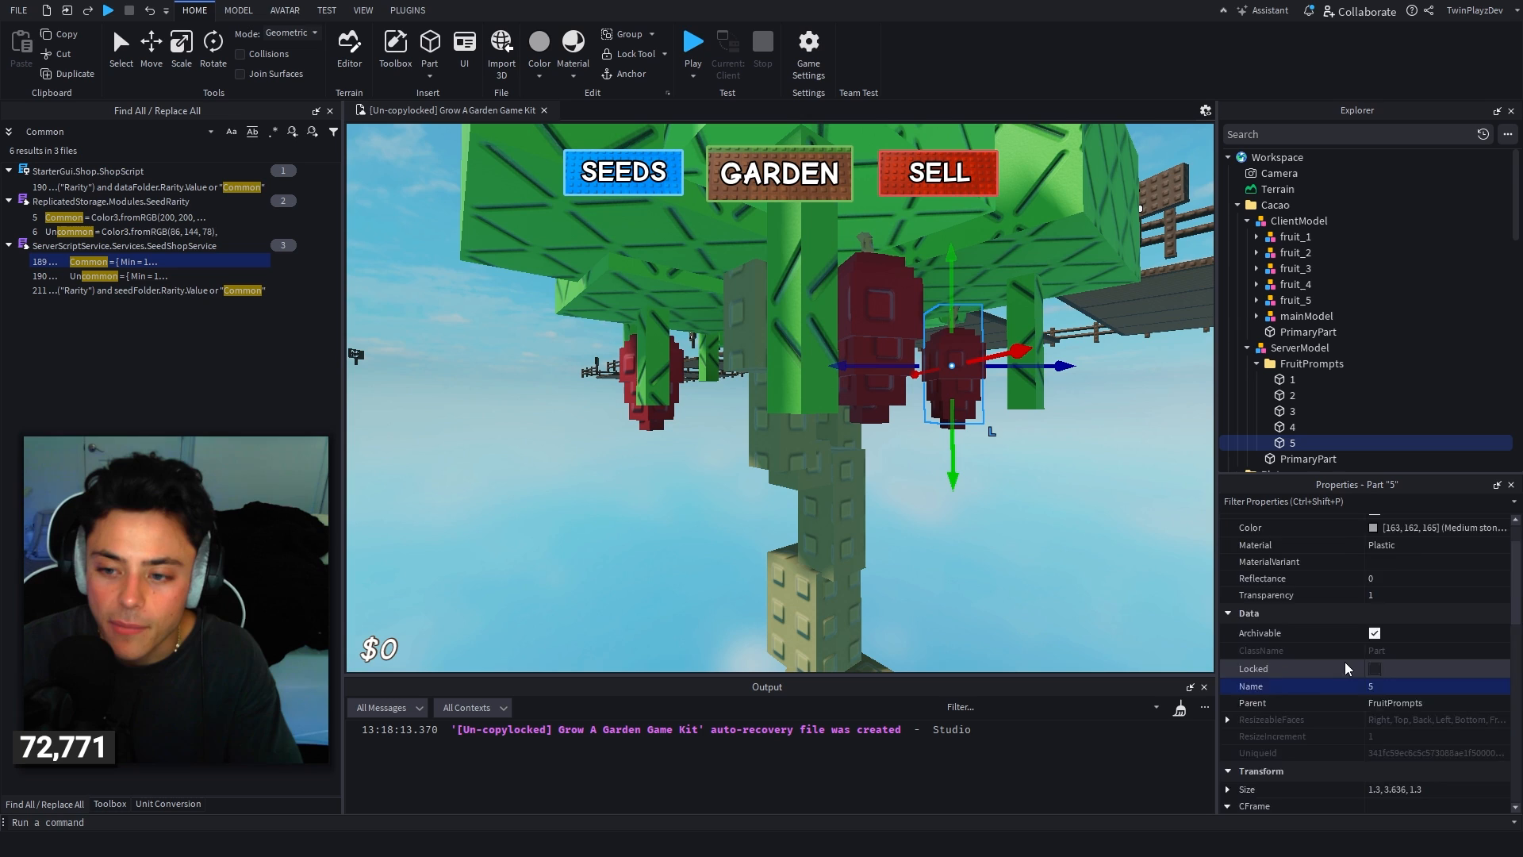
Step: Delete the duplicated FruitPrompts part 5 and the fruit_5 model
{"action": "key", "text": "Delete"}
{"action": "left_click", "coordinate": [1303, 303]}
{"action": "key", "text": "Delete"}
Step: Examine fruit_4's EffectPart and PrimaryPart, and check the collision and anchoring properties of all its parts
{"action": "left_click", "coordinate": [1293, 284]}
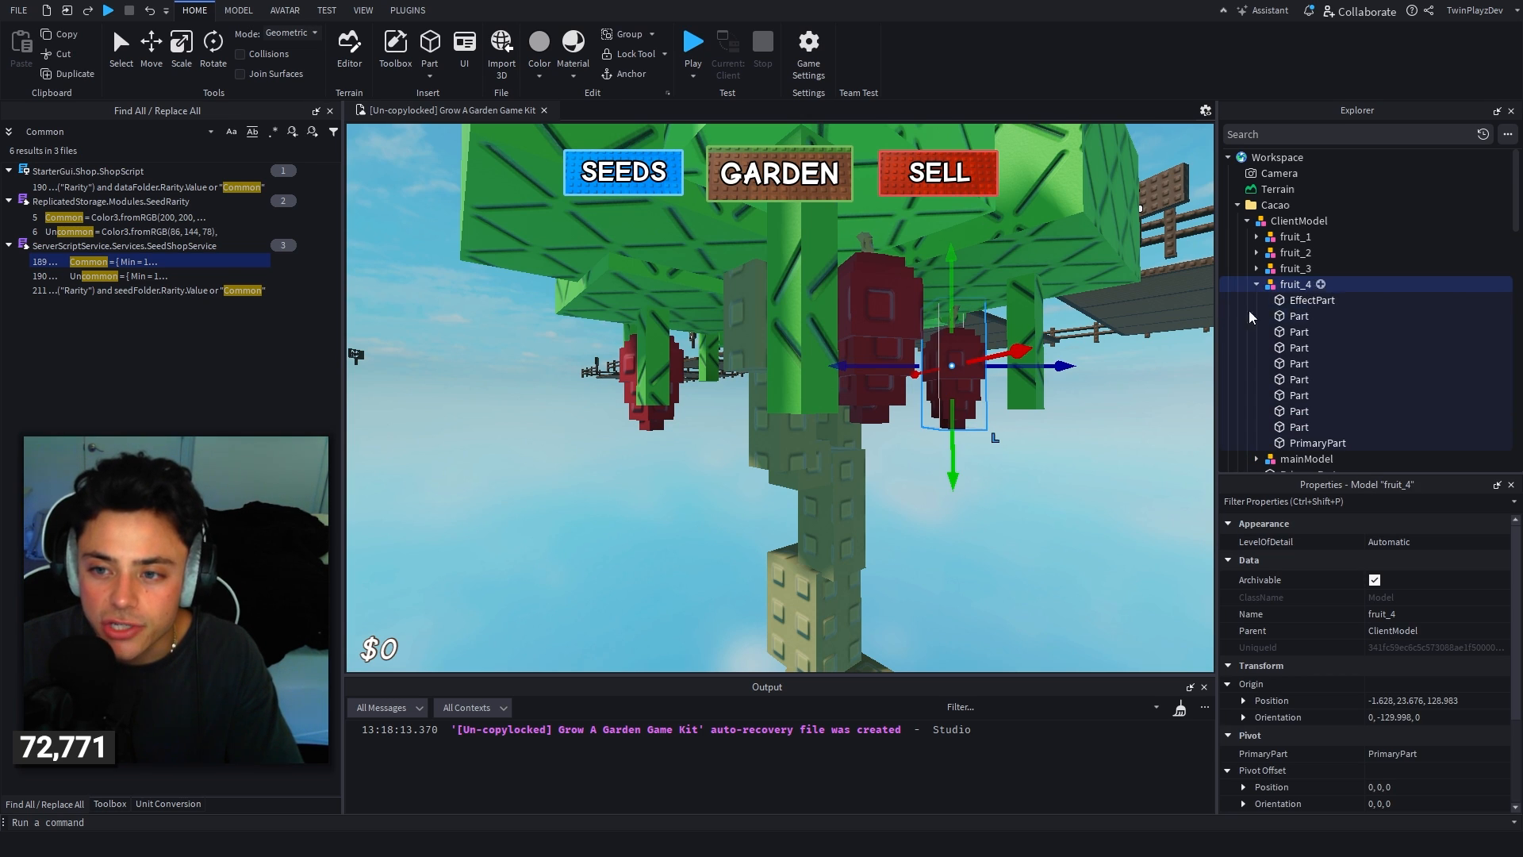
{"action": "left_click", "coordinate": [1295, 303]}
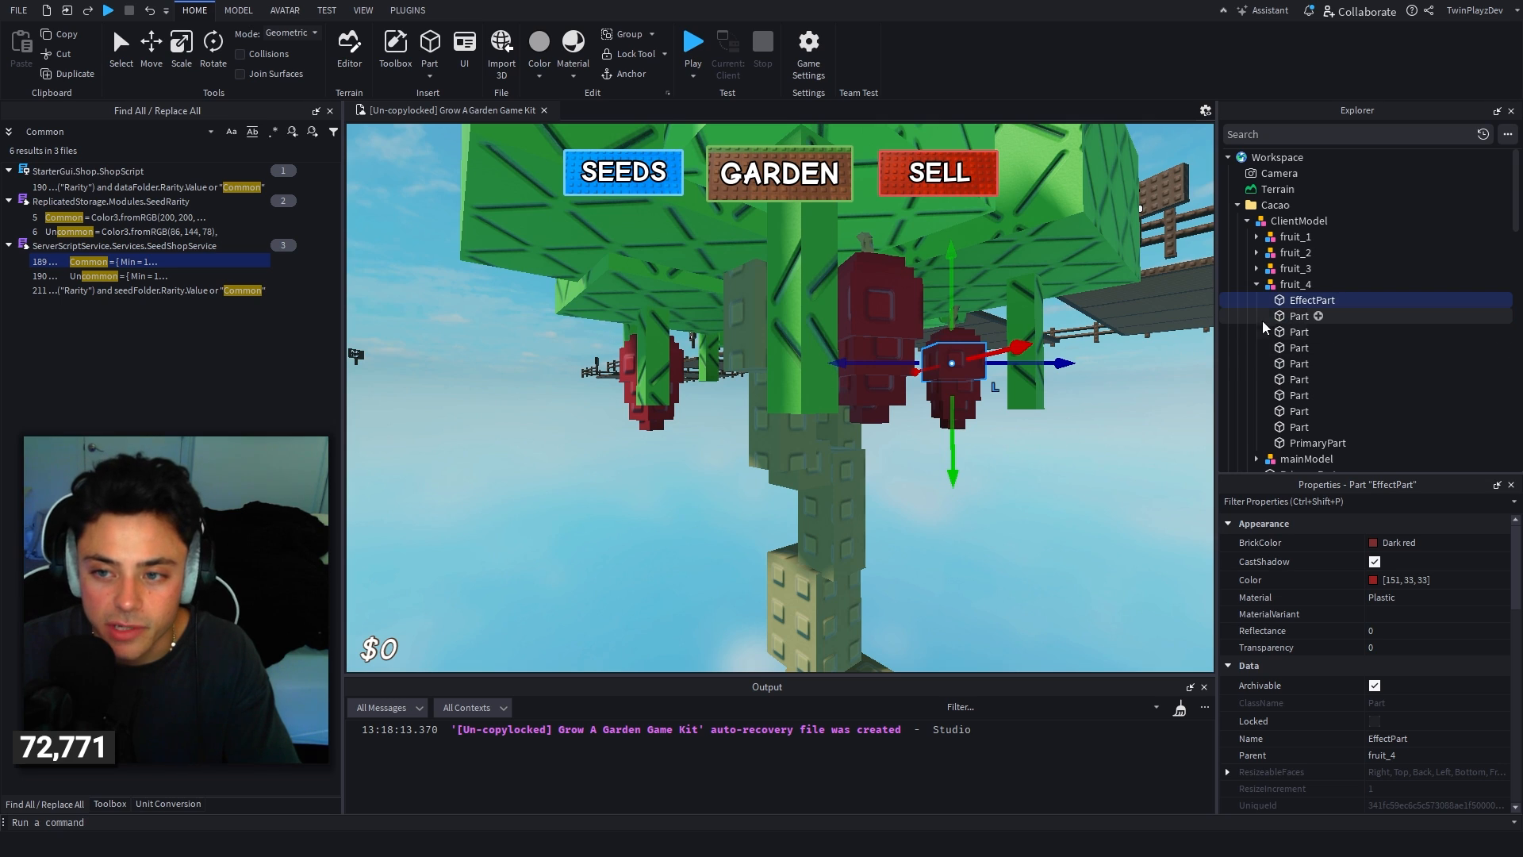
{"action": "left_click", "coordinate": [1301, 444]}
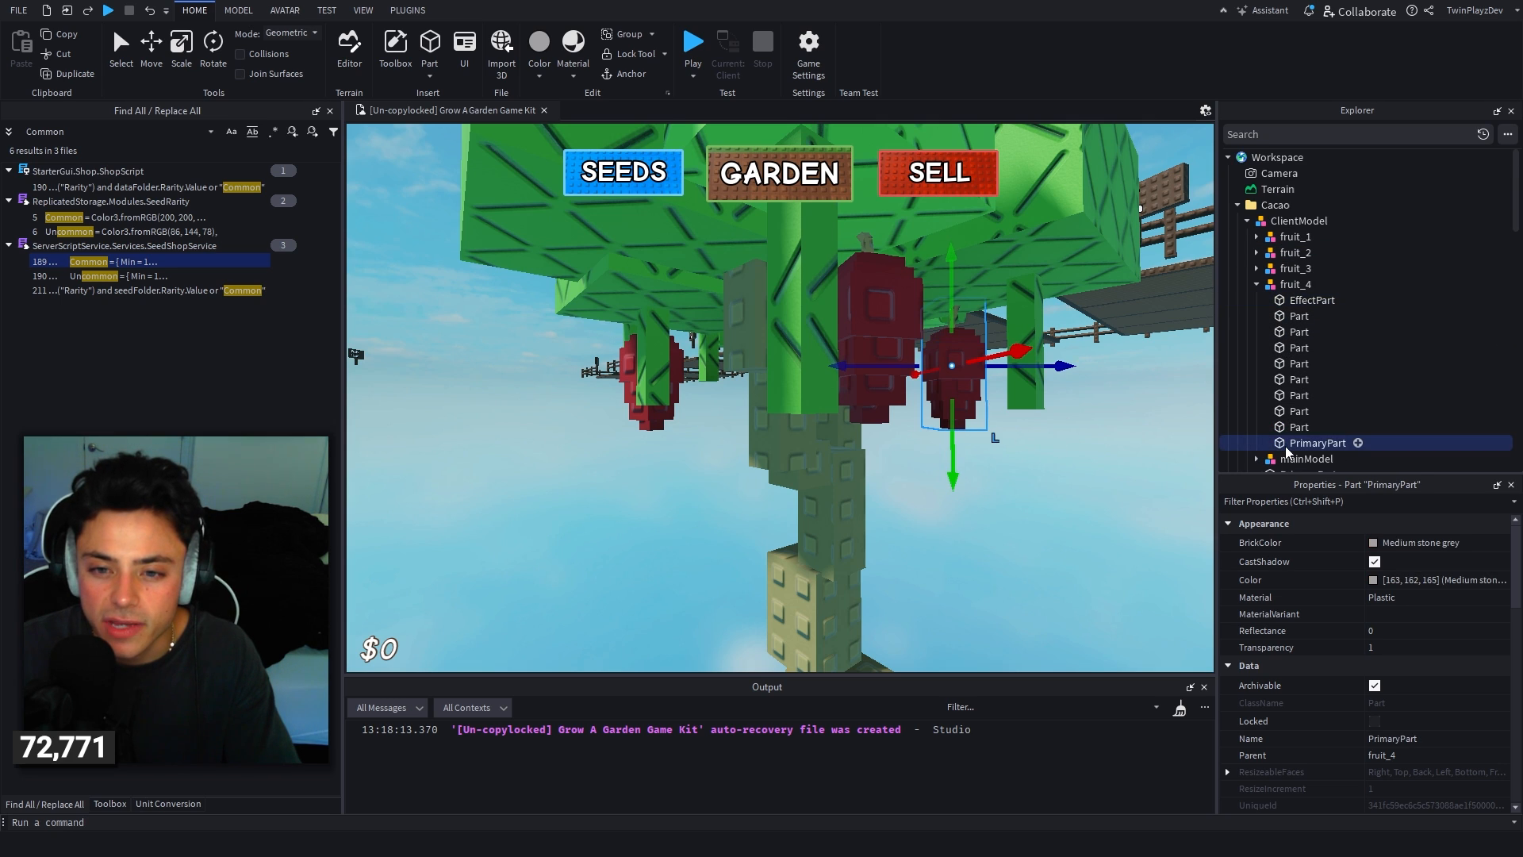
{"action": "scroll", "coordinate": [1302, 441], "scroll_direction": "down", "scroll_amount": 1}
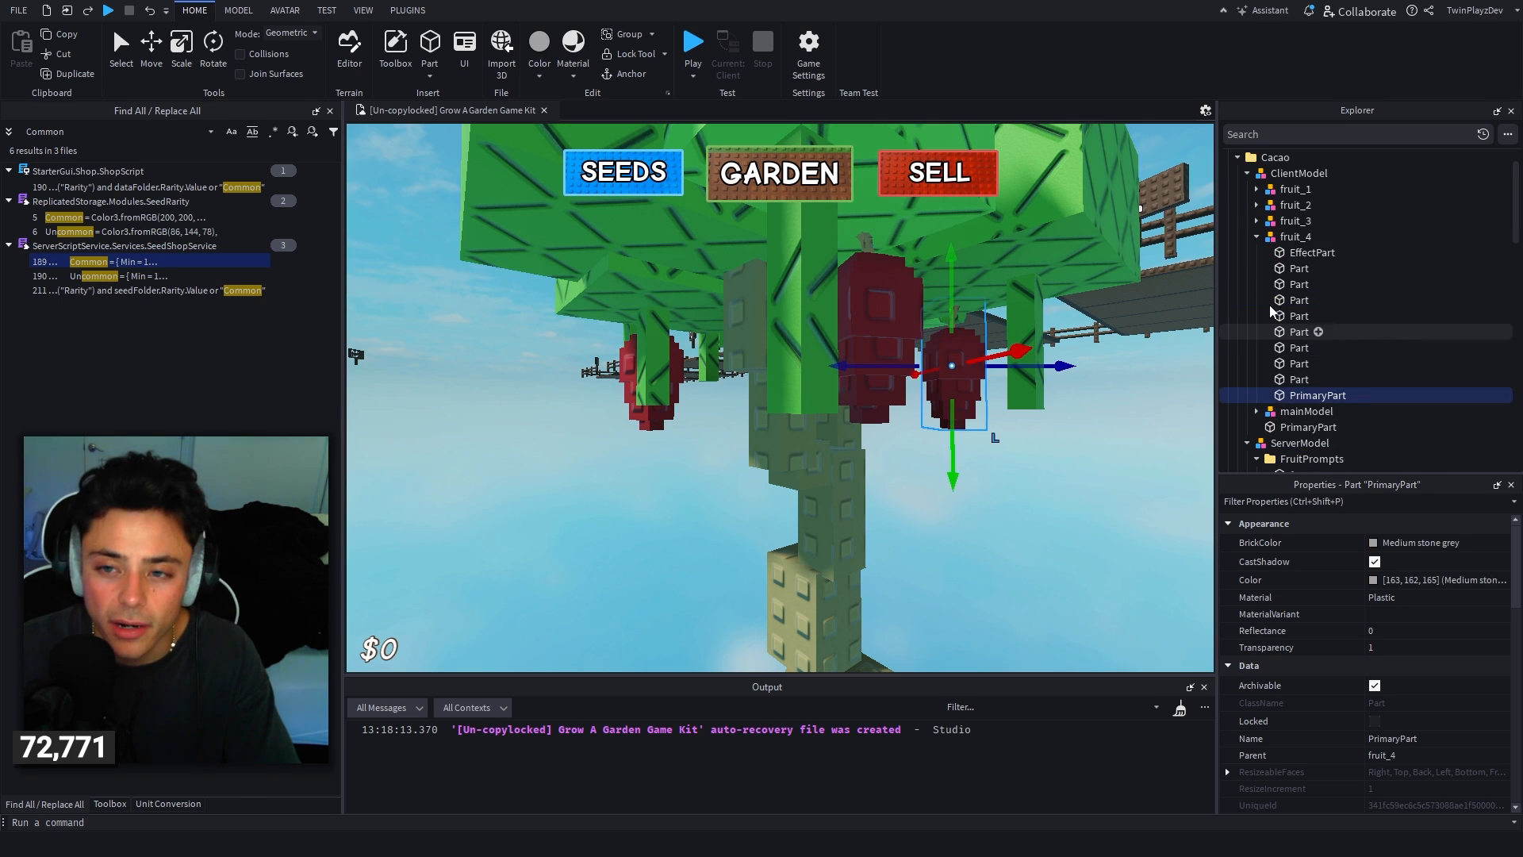
{"action": "left_click", "coordinate": [1293, 237]}
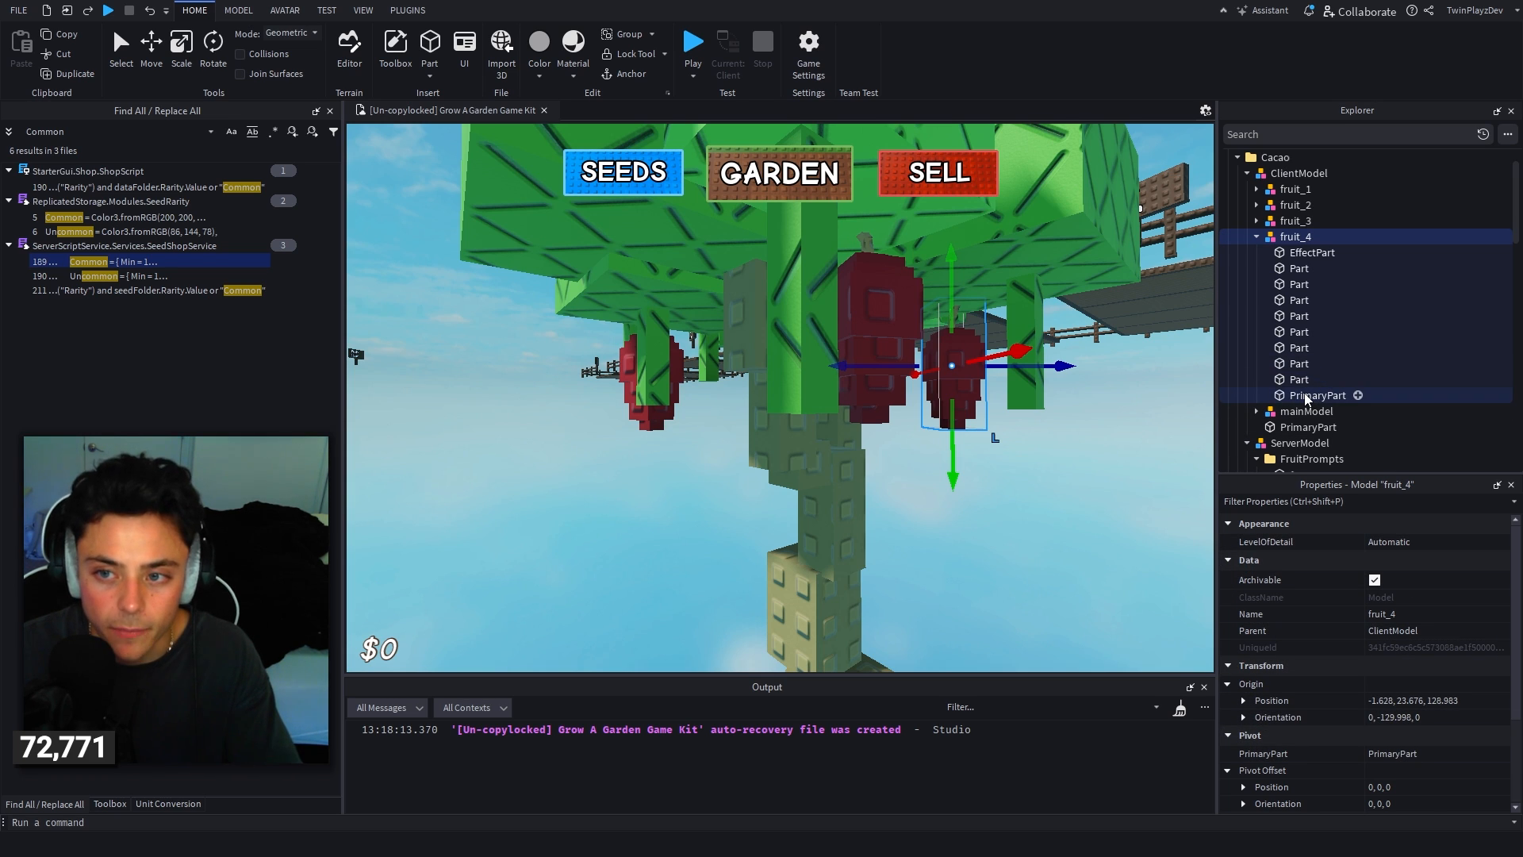
{"action": "left_click", "coordinate": [1435, 255]}
{"action": "left_click", "coordinate": [1387, 395], "text": "shift"}
{"action": "scroll", "coordinate": [1425, 674], "scroll_direction": "down", "scroll_amount": 1}
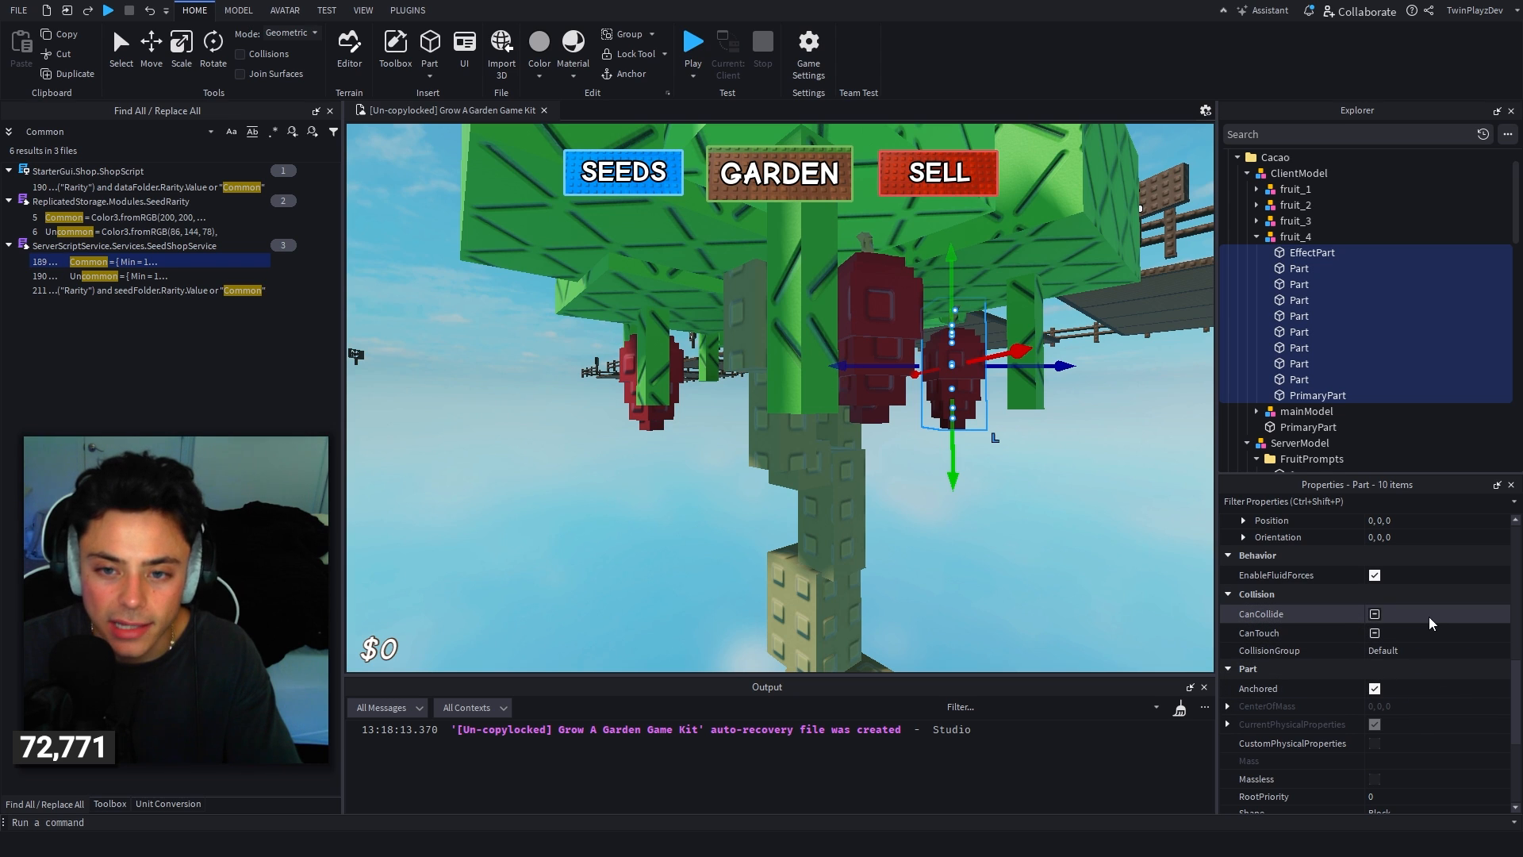
{"action": "left_click", "coordinate": [1099, 530]}
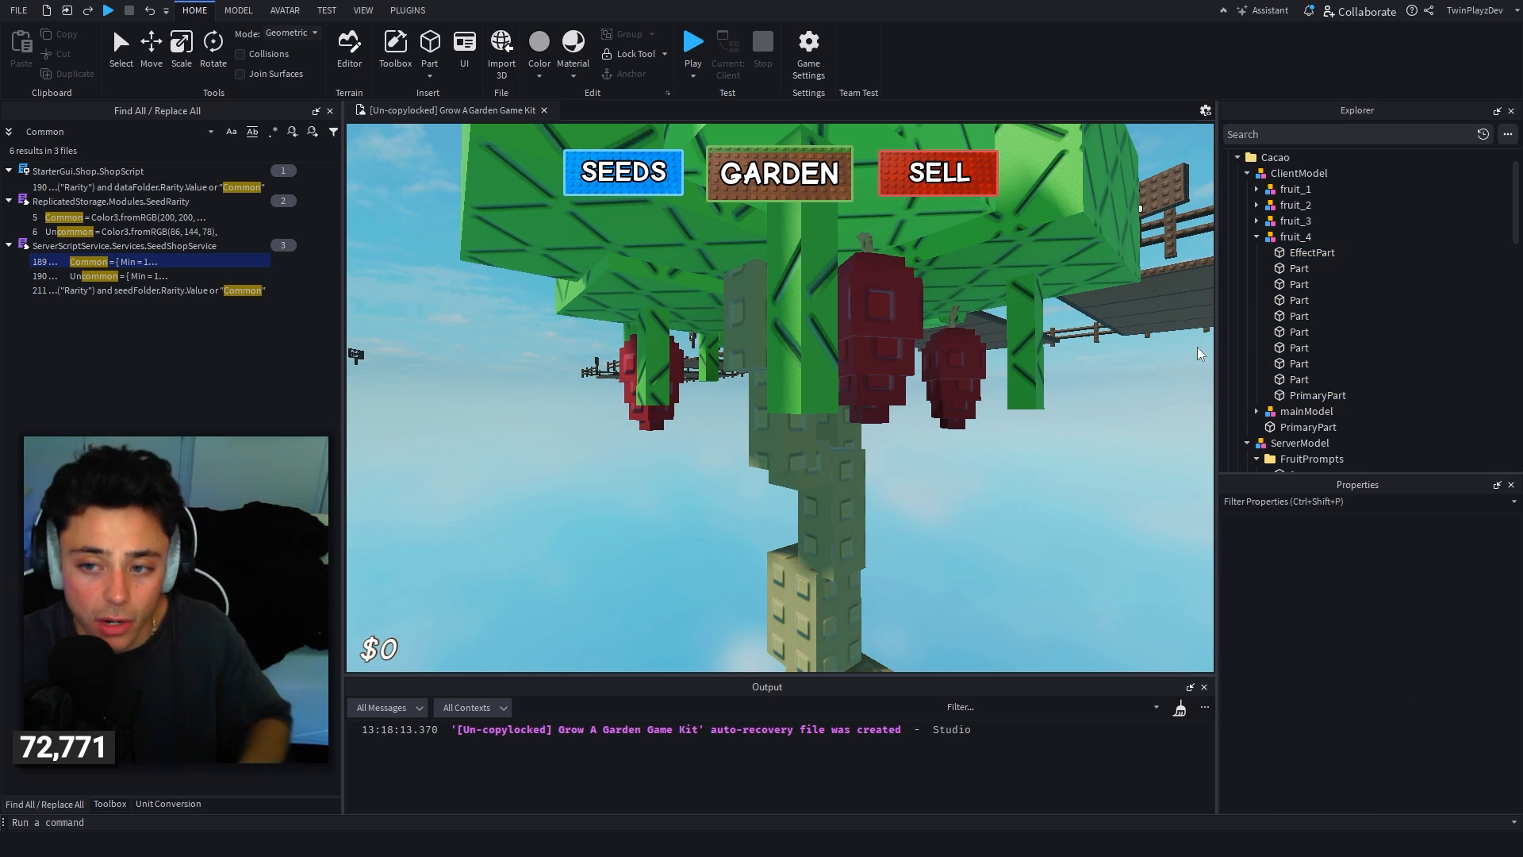
{"action": "left_click", "coordinate": [1257, 237]}
Step: Look inside the mainModel, try moving it upward on its own, and undo the move
{"action": "left_click", "coordinate": [1257, 253]}
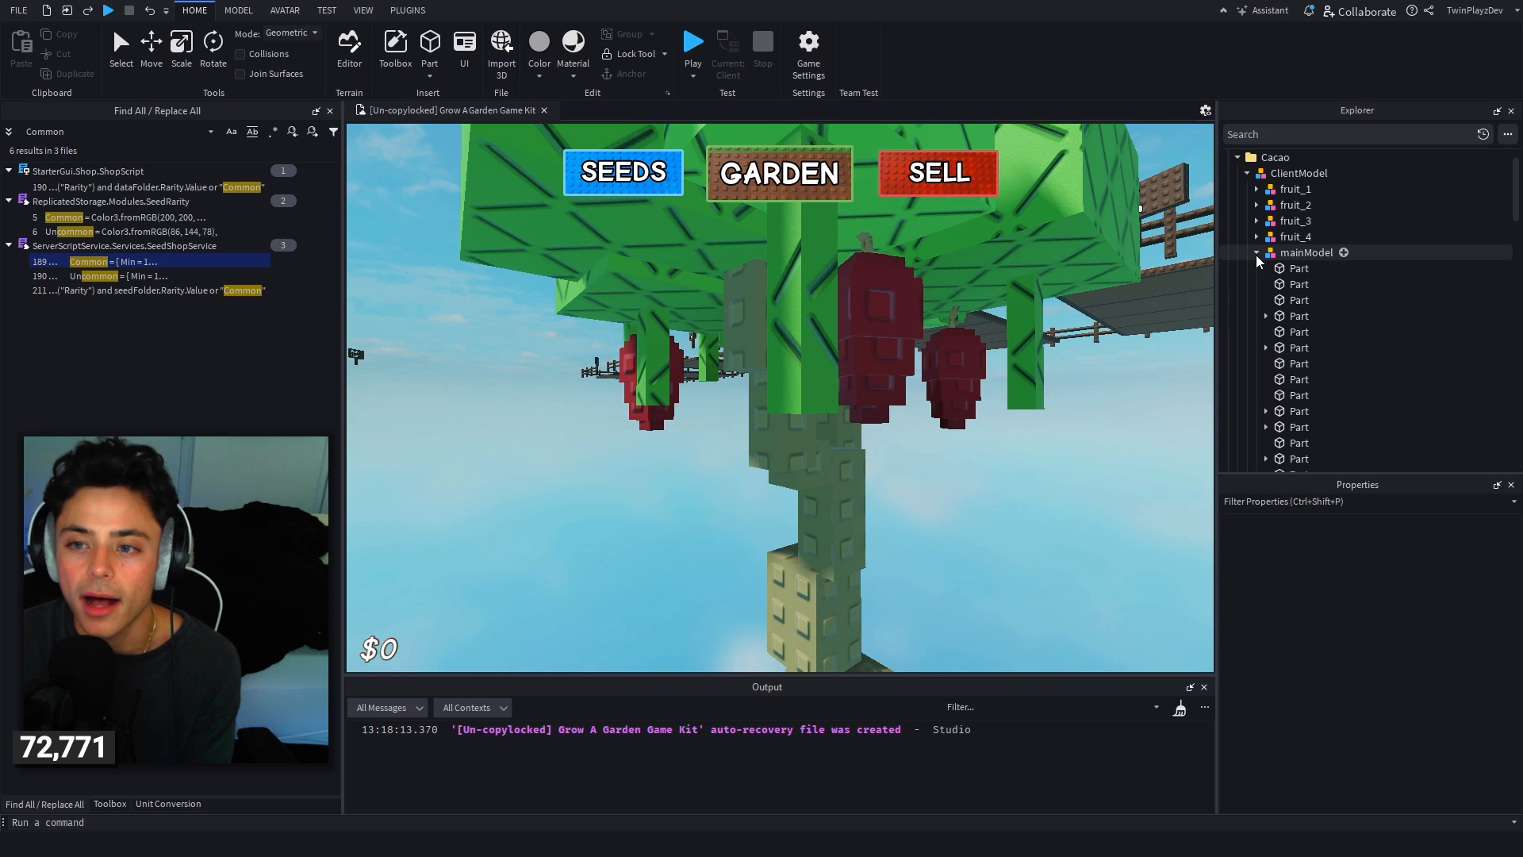
{"action": "left_click", "coordinate": [1285, 252]}
{"action": "left_click", "coordinate": [1256, 253]}
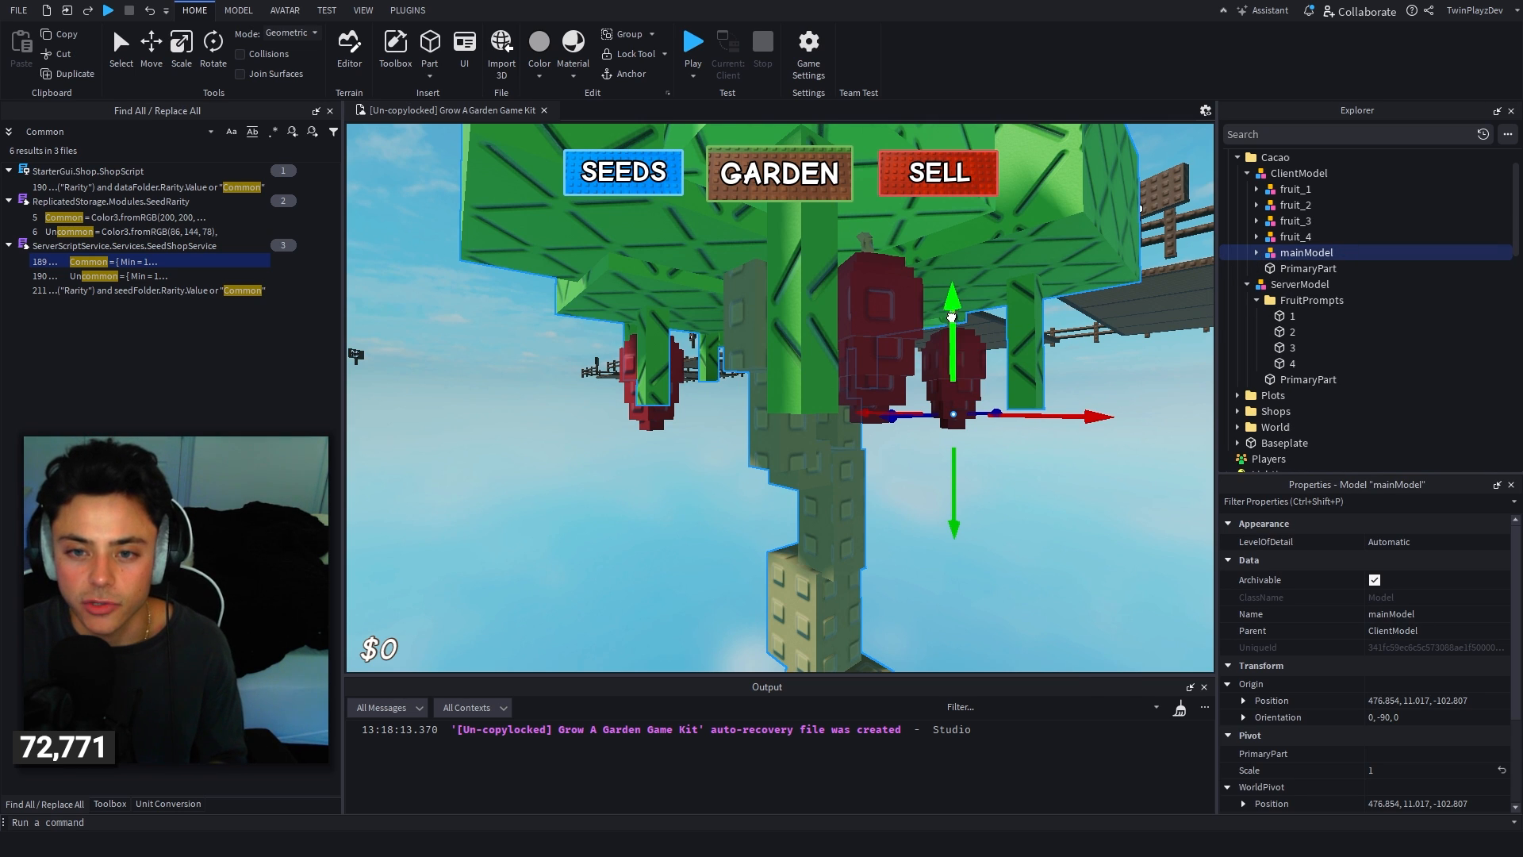
{"action": "left_click_drag", "start_coordinate": [952, 317], "coordinate": [956, 19]}
{"action": "right_click_drag", "start_coordinate": [960, 264], "coordinate": [992, 214]}
{"action": "key", "text": "ctrl+z"}
{"action": "right_click_drag", "start_coordinate": [1140, 276], "coordinate": [1106, 325]}
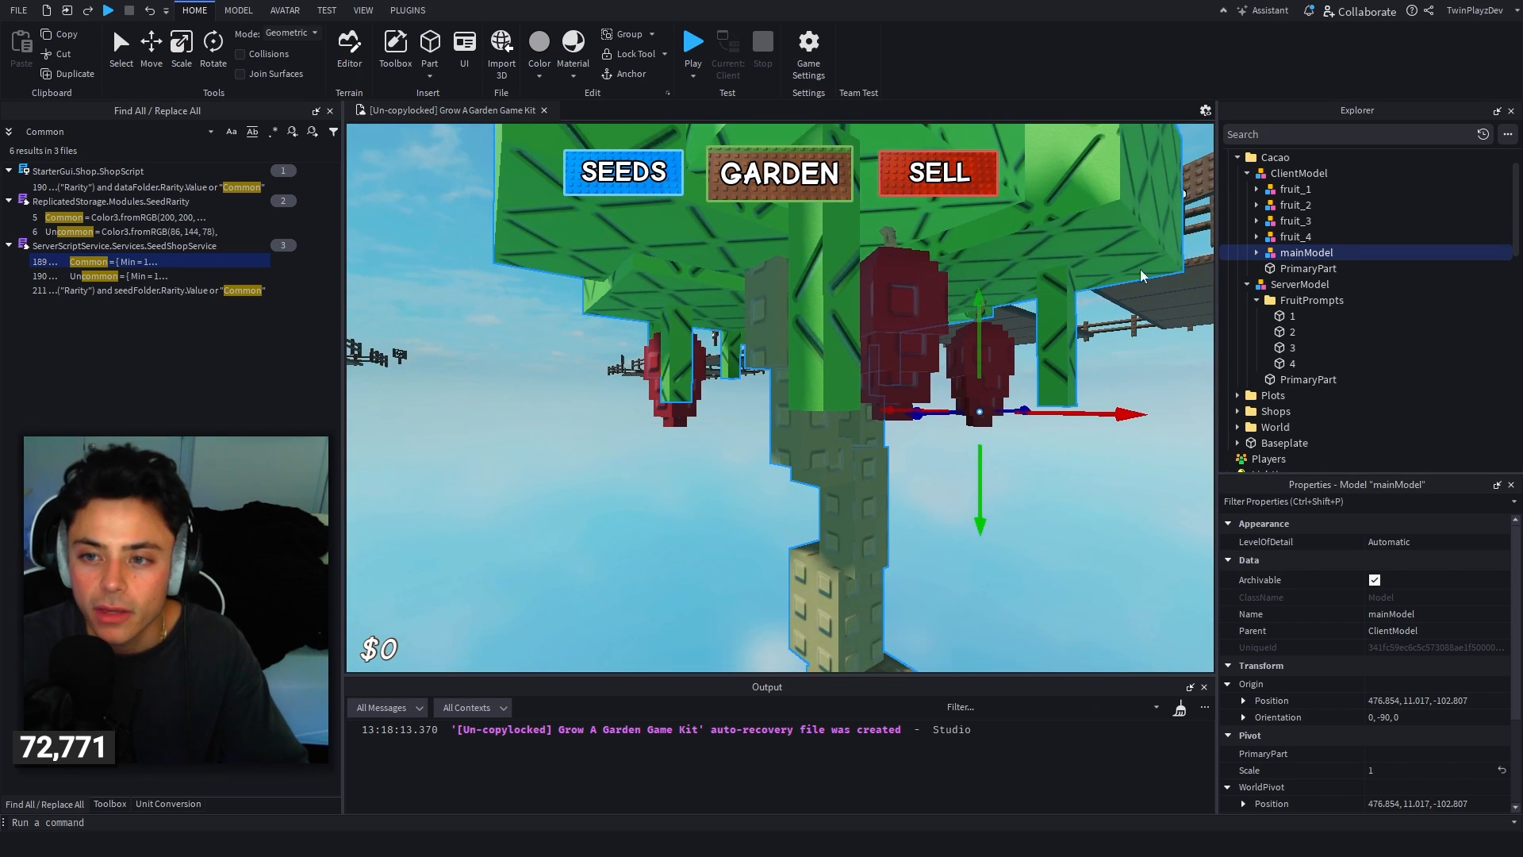
Step: Try moving the ClientModel's PrimaryPart upward, and undo the move
{"action": "left_click", "coordinate": [1305, 269]}
{"action": "key", "text": "f"}
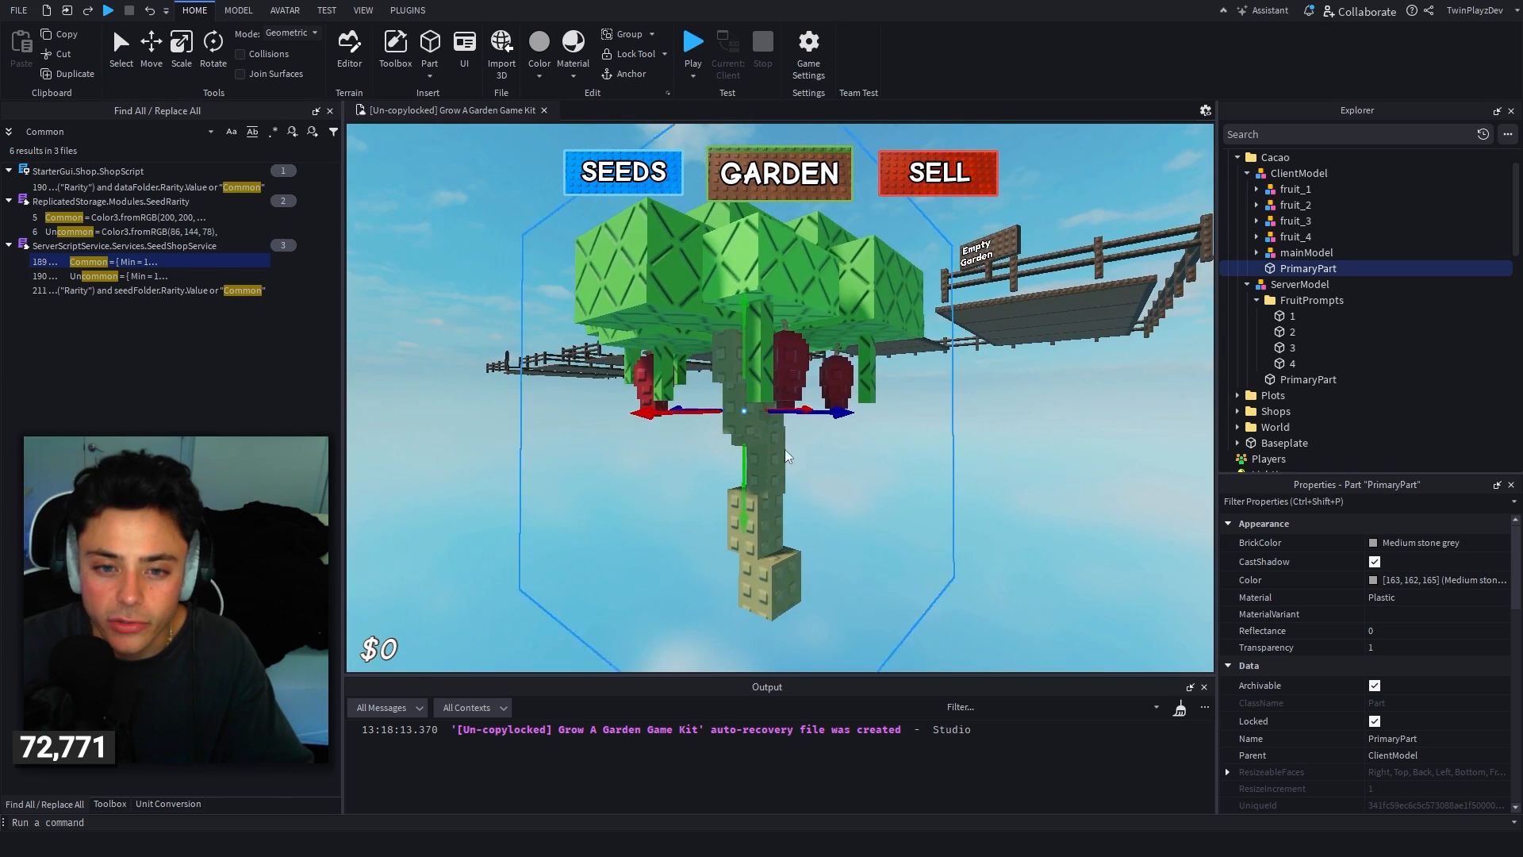
{"action": "left_click_drag", "start_coordinate": [749, 447], "coordinate": [761, 263]}
{"action": "key", "text": "ctrl+z"}
{"action": "scroll", "coordinate": [1289, 308], "scroll_direction": "up", "scroll_amount": 1}
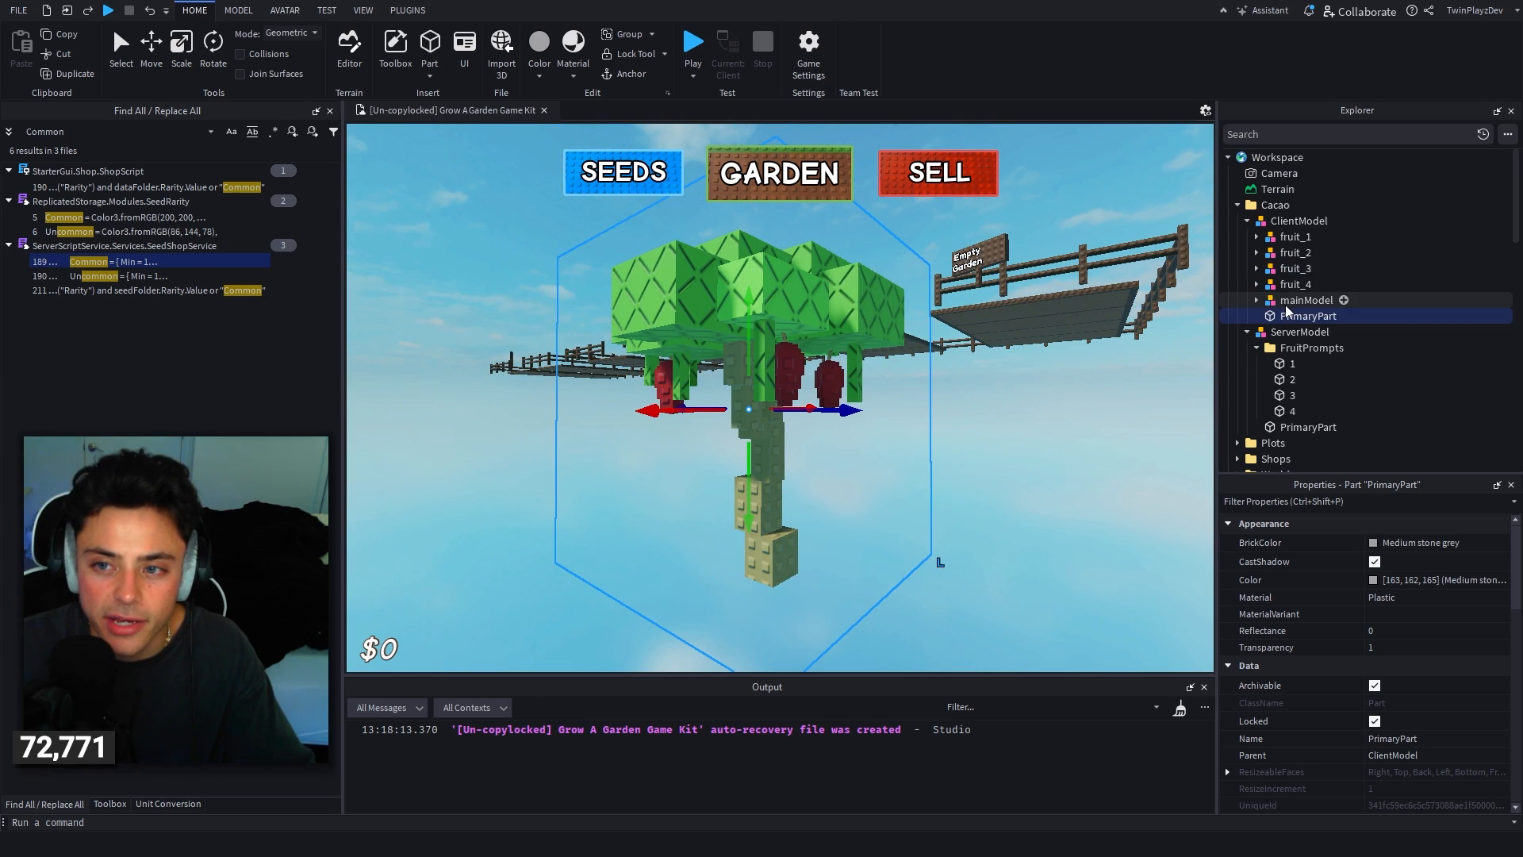
Step: Inspect the tree from several sides and review the fruits and PrimaryPart in the ClientModel
{"action": "key", "text": "w"}
{"action": "right_click_drag", "start_coordinate": [992, 308], "coordinate": [1017, 314]}
{"action": "key", "text": "e"}
{"action": "key", "text": "s"}
{"action": "key", "text": "w"}
{"action": "key", "text": "s"}
{"action": "key", "text": "w"}
{"action": "left_click", "coordinate": [1298, 221]}
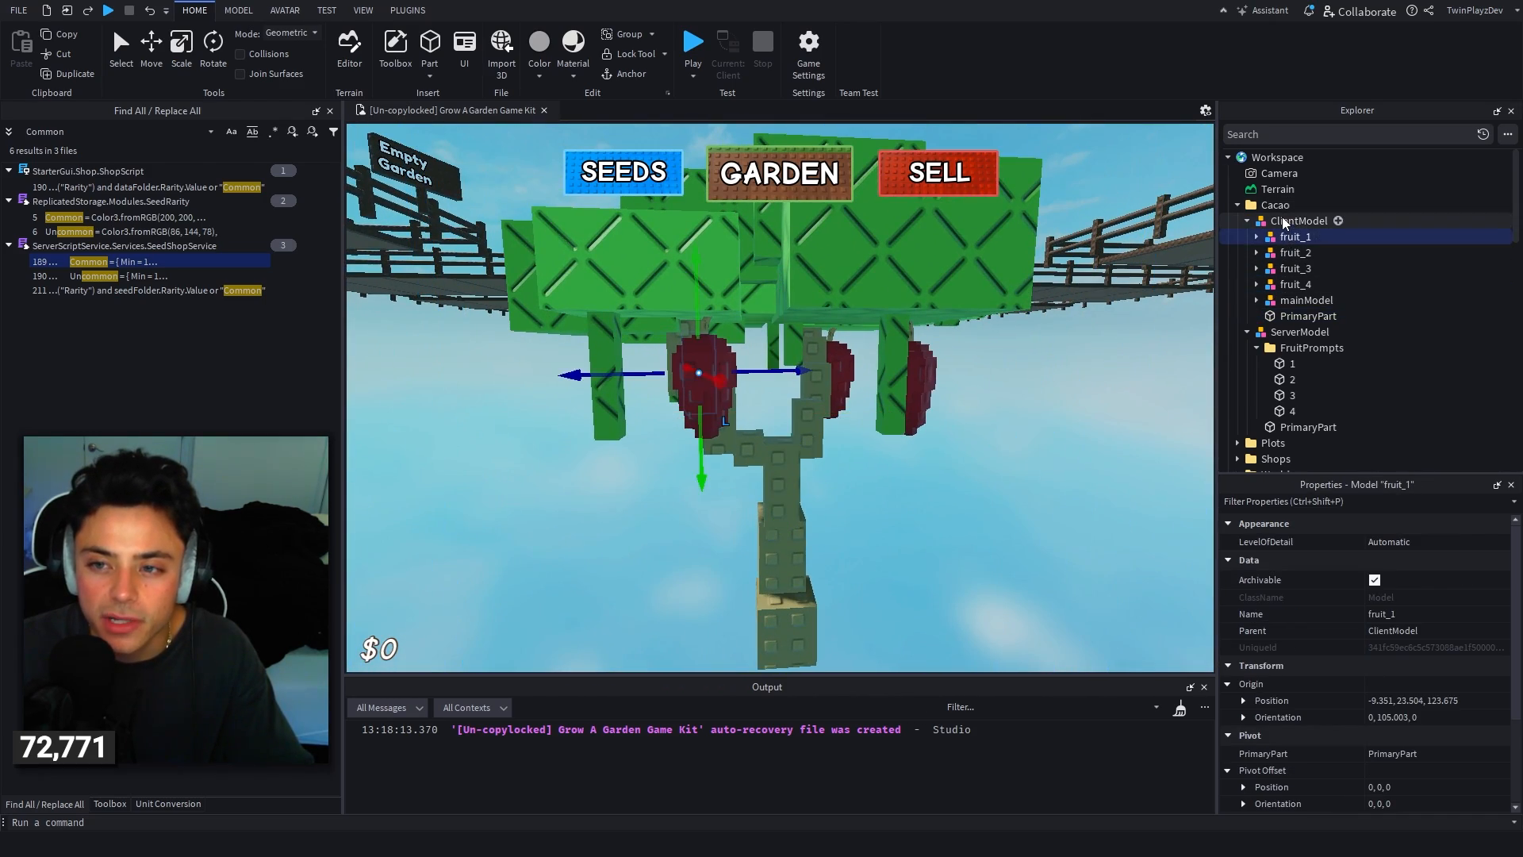
{"action": "left_click", "coordinate": [1288, 317]}
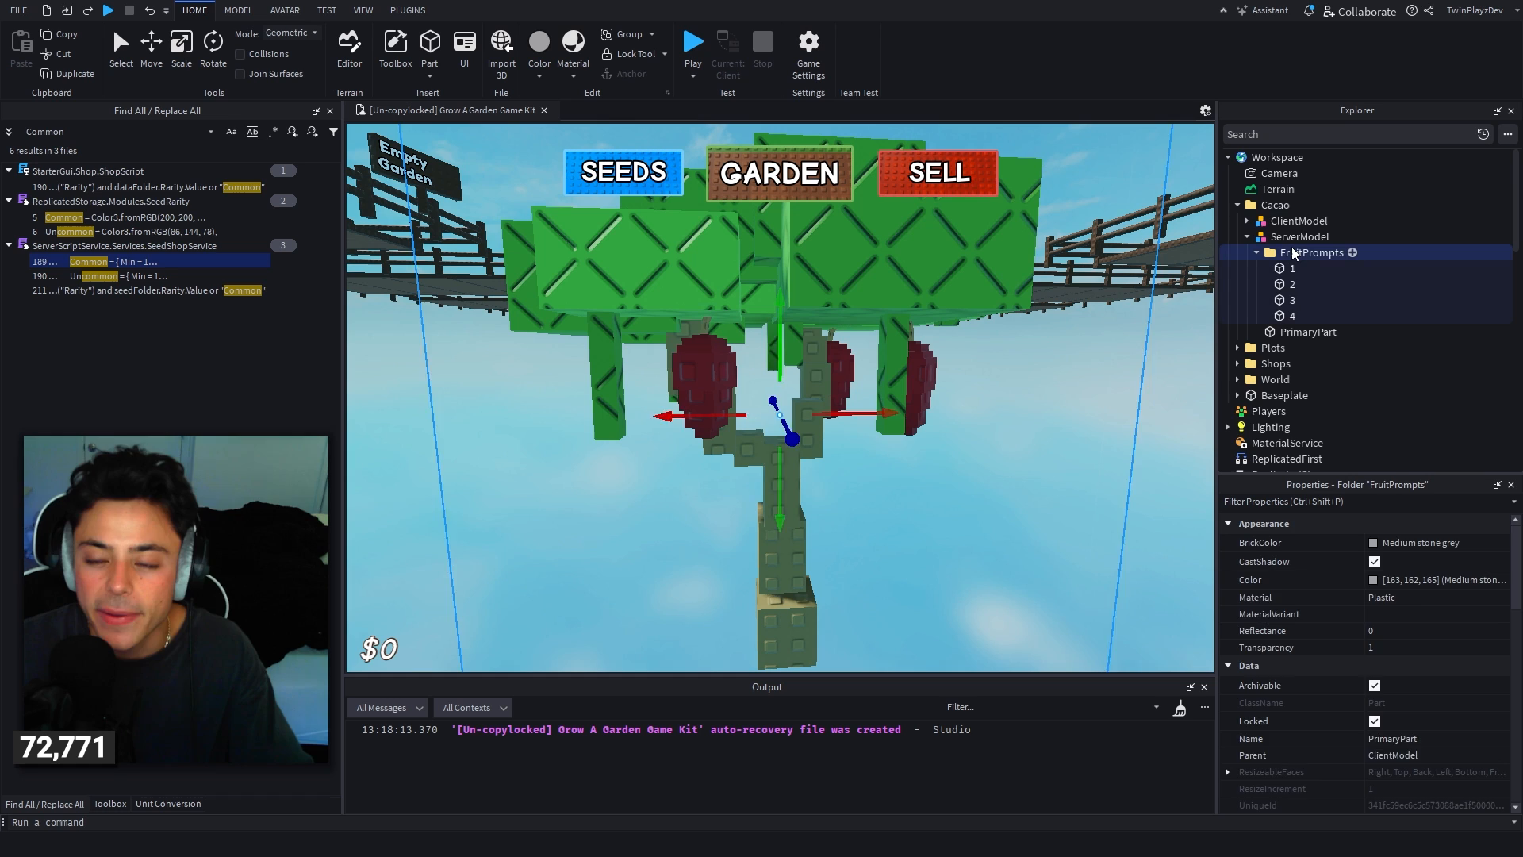
Step: Check the positions of the FruitPrompts parts and the extent of the PrimaryPart in the ServerModel
{"action": "left_click", "coordinate": [1291, 300]}
{"action": "left_click", "coordinate": [1292, 284]}
{"action": "left_click", "coordinate": [1292, 270]}
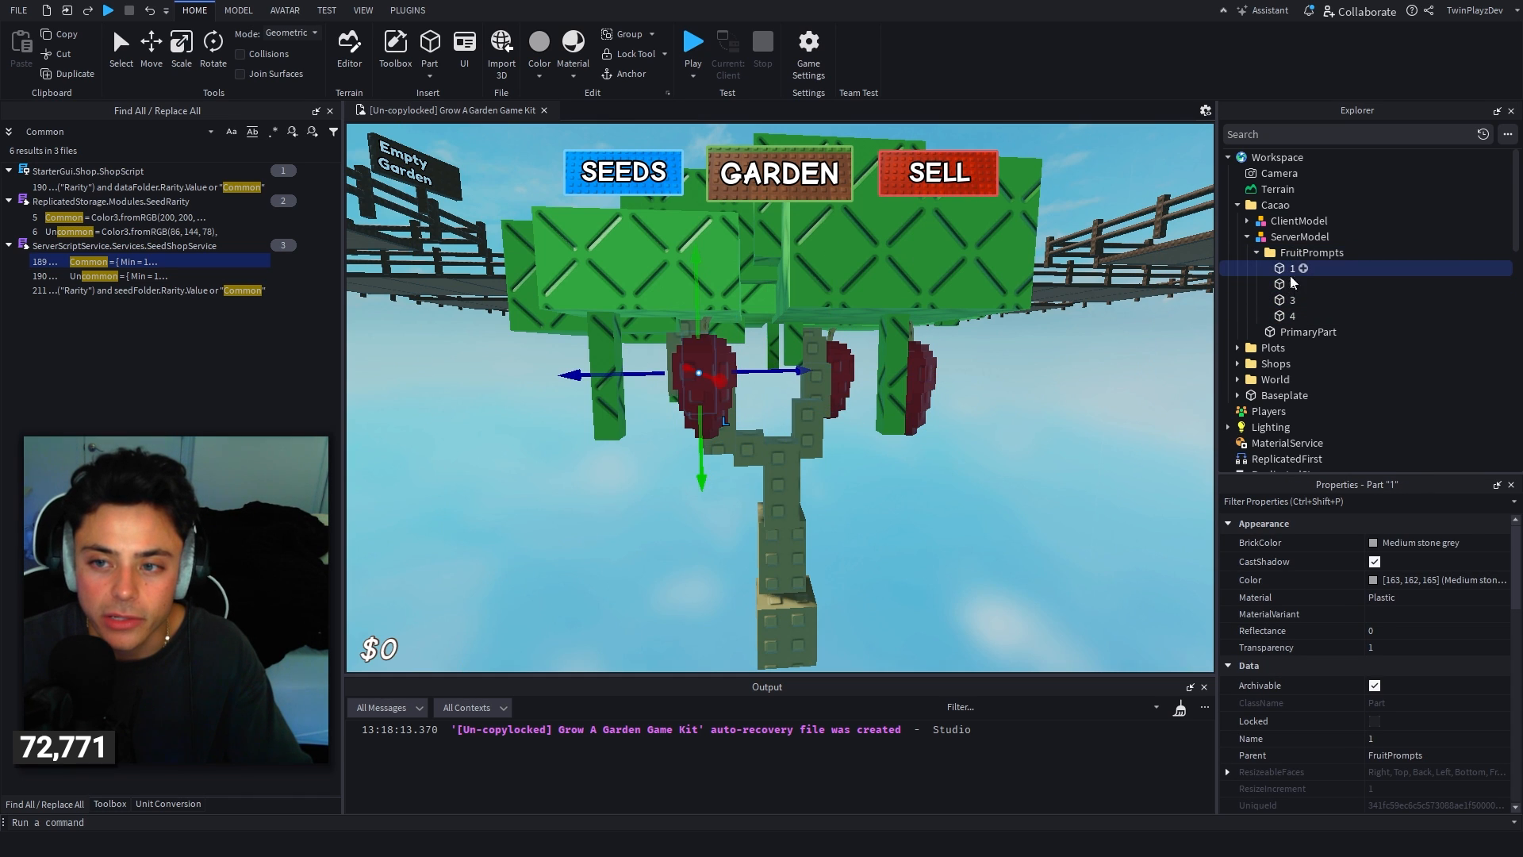
{"action": "left_click", "coordinate": [1308, 332]}
{"action": "key", "text": "f"}
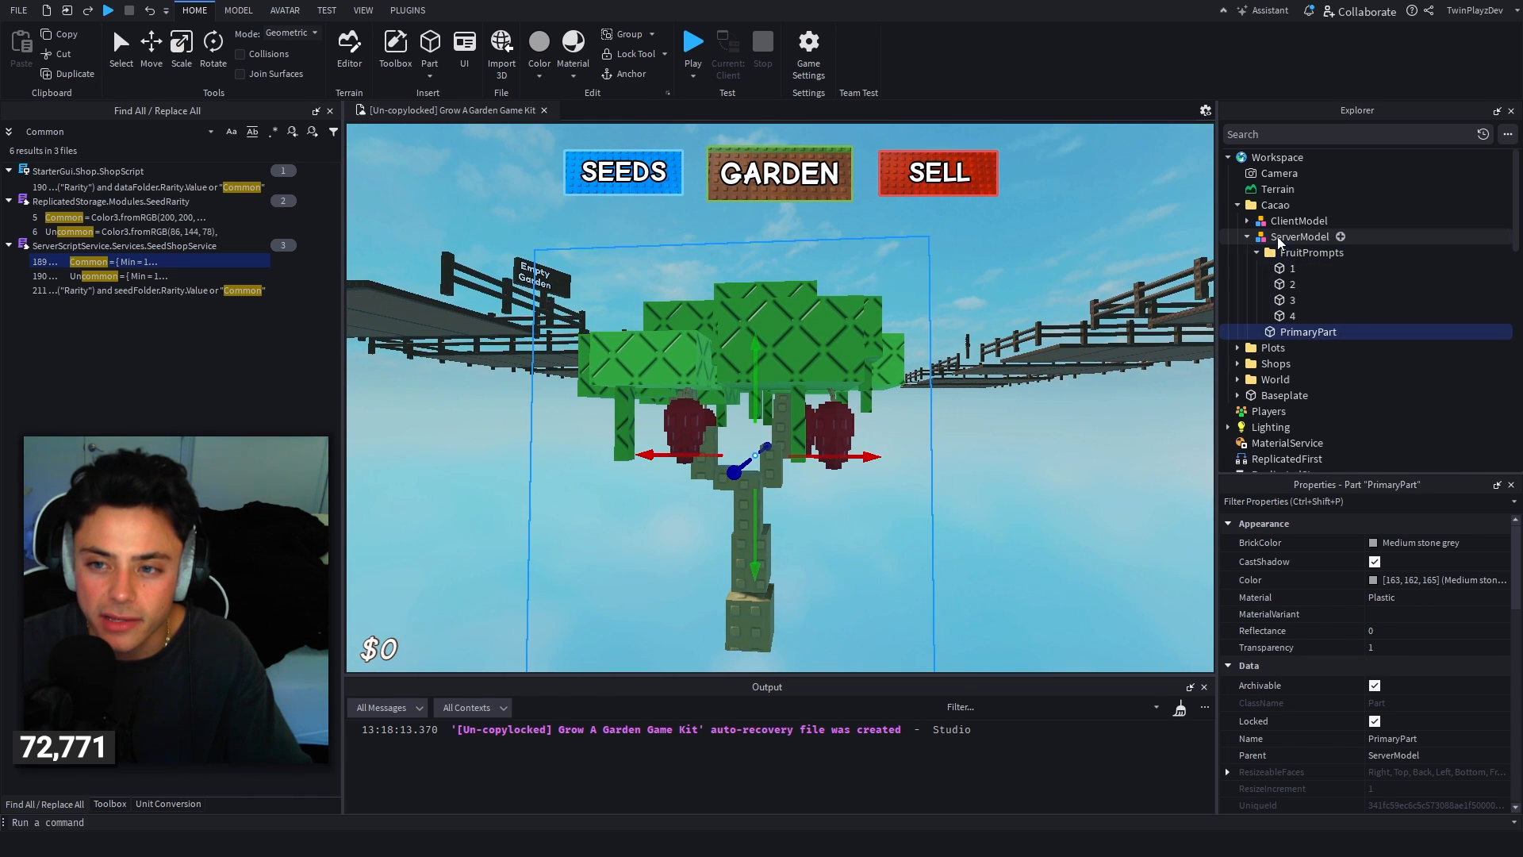
{"action": "left_click", "coordinate": [1279, 238]}
{"action": "left_click", "coordinate": [1257, 252]}
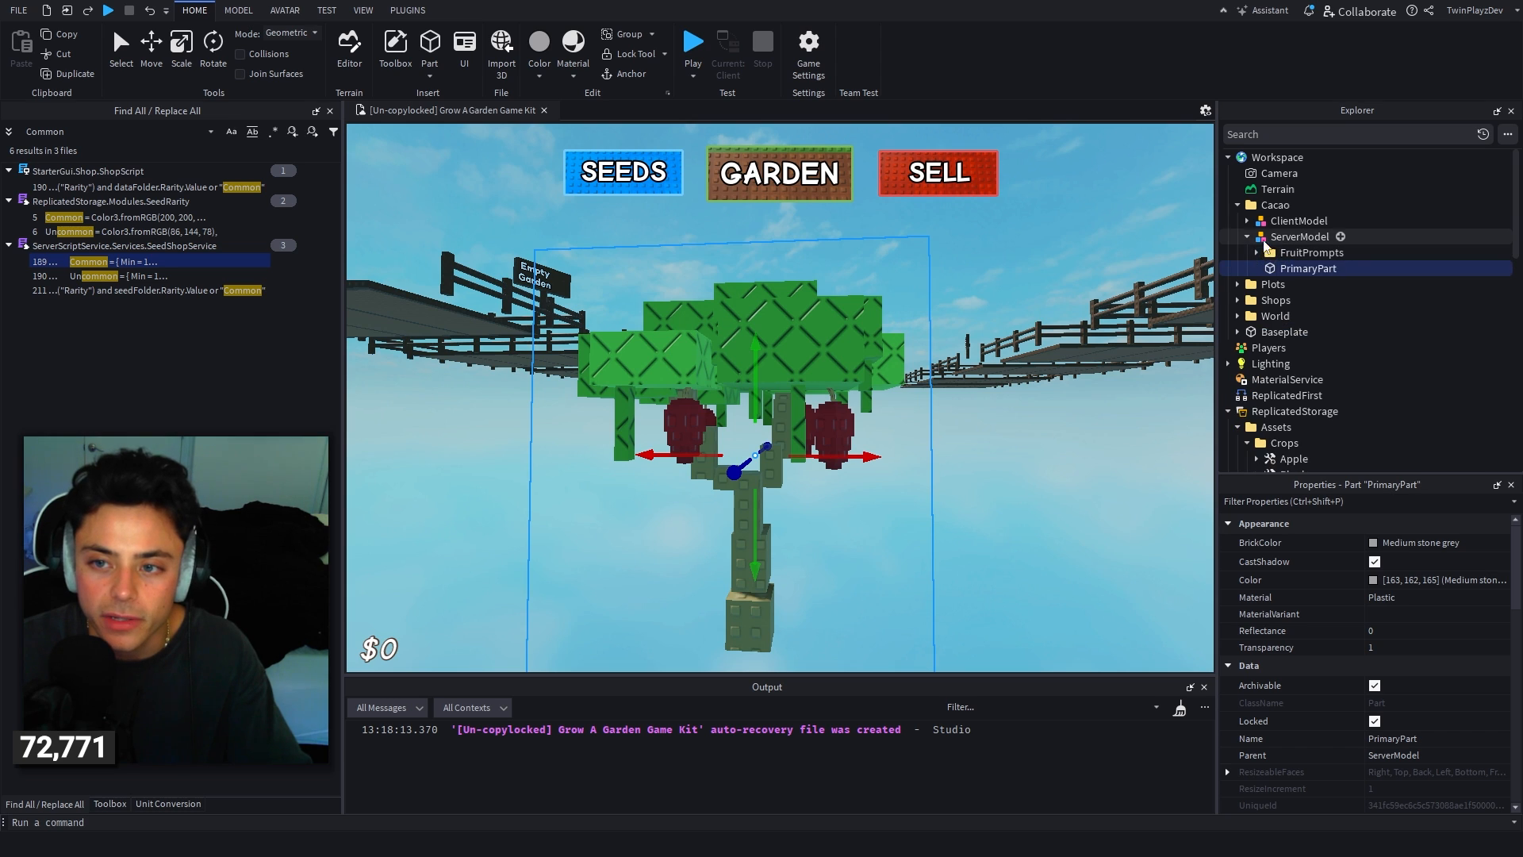
{"action": "left_click", "coordinate": [1248, 236]}
Step: Rename the Cacao folder in the Workspace to Apple
{"action": "left_click", "coordinate": [1275, 205]}
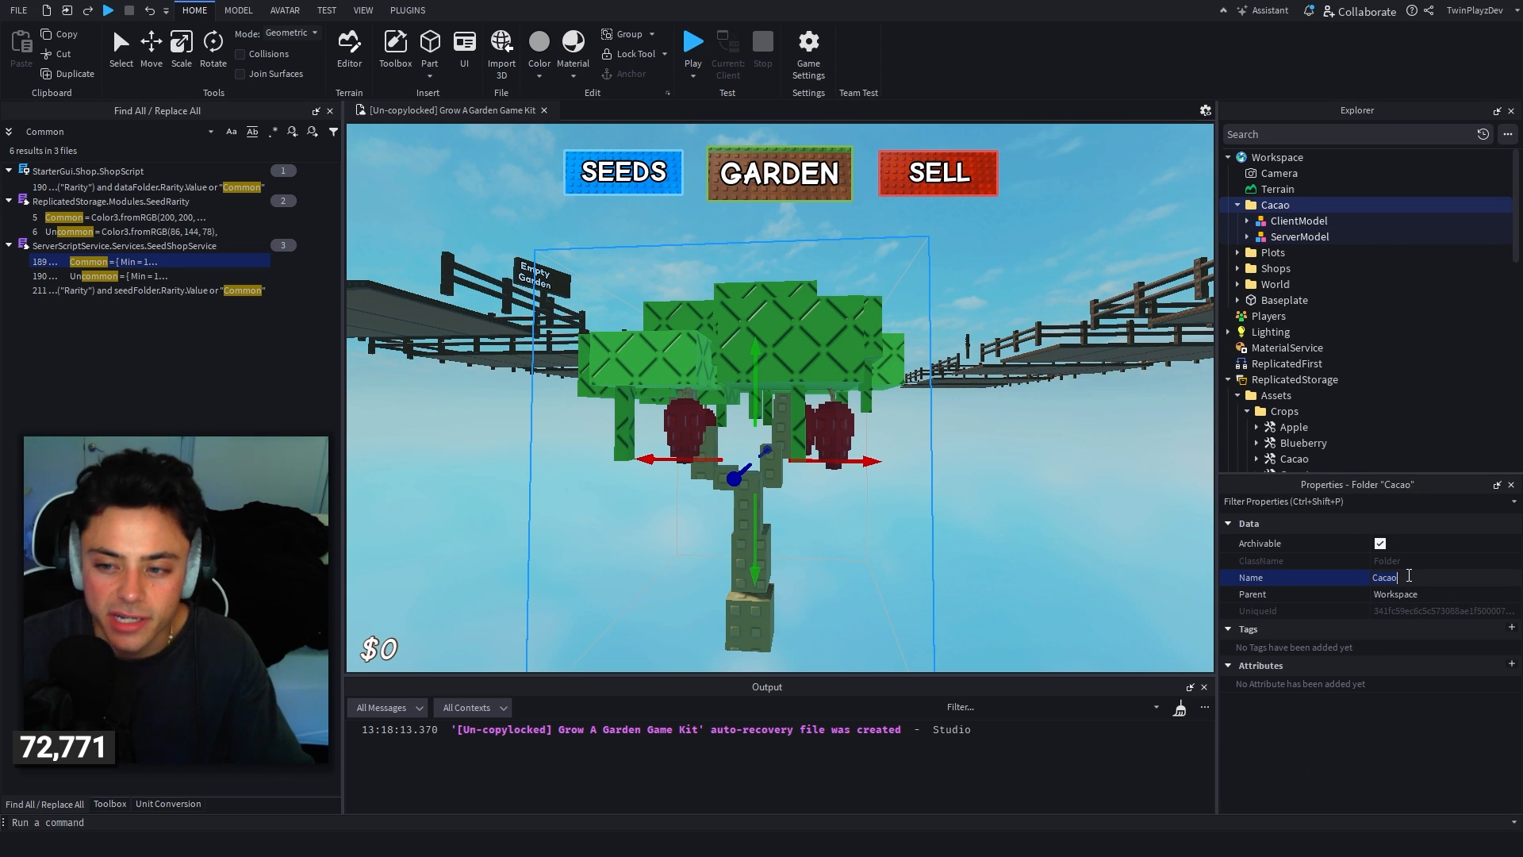
{"action": "left_click", "coordinate": [1407, 579]}
{"action": "type", "text": "Apple"}
{"action": "key", "text": "Return"}
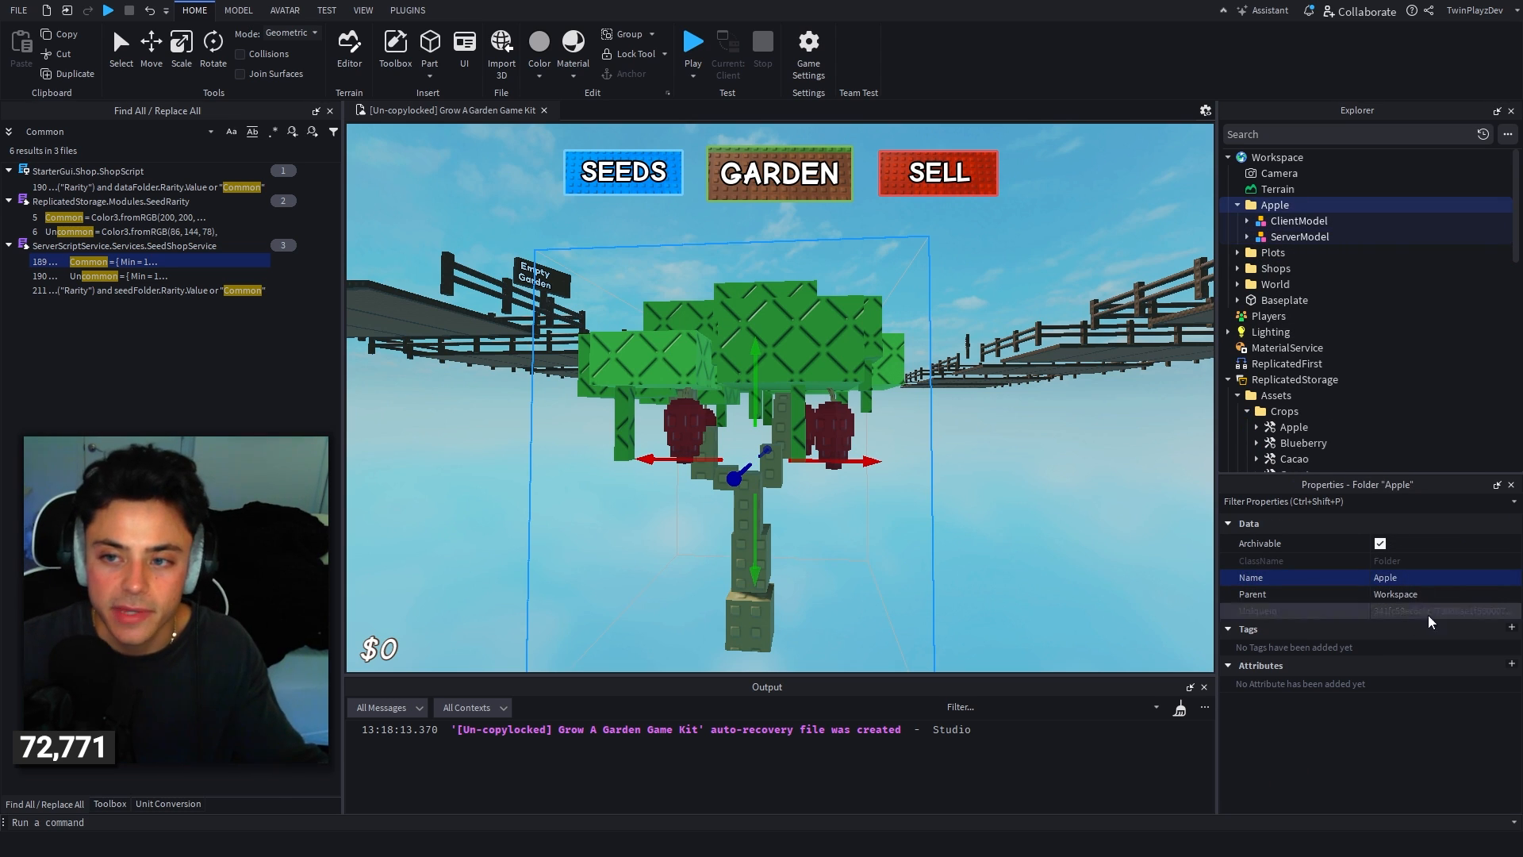
Step: Move the Apple folder from the Workspace into the Plants folder of ReplicatedStorage's Assets
{"action": "left_click", "coordinate": [1238, 205]}
{"action": "left_click_drag", "start_coordinate": [1255, 205], "coordinate": [1298, 352]}
{"action": "left_click_drag", "start_coordinate": [1274, 292], "coordinate": [1274, 287]}
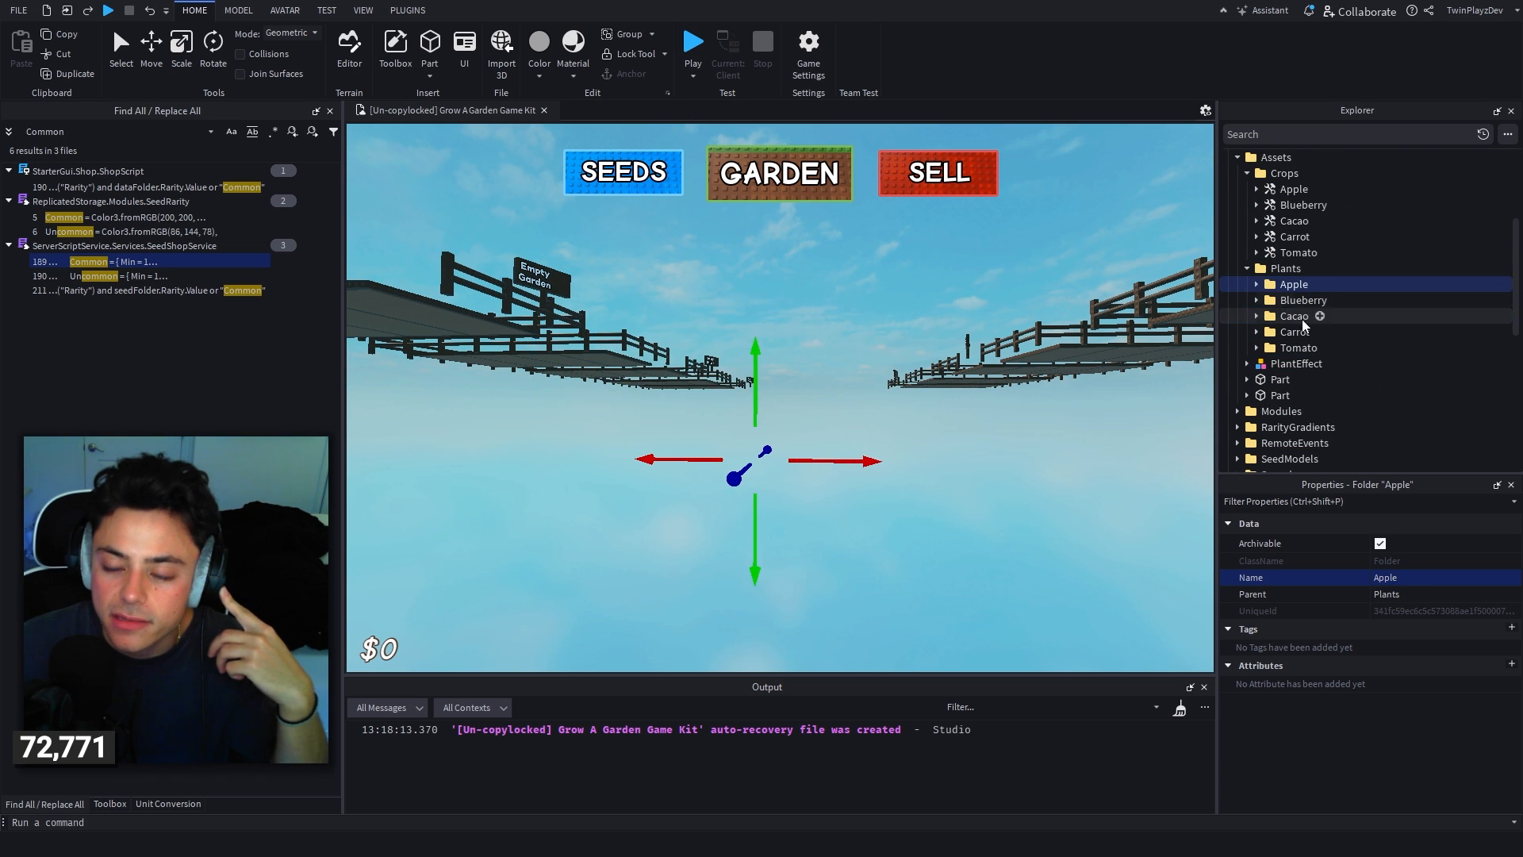
{"action": "left_click", "coordinate": [881, 301]}
{"action": "key", "text": "e"}
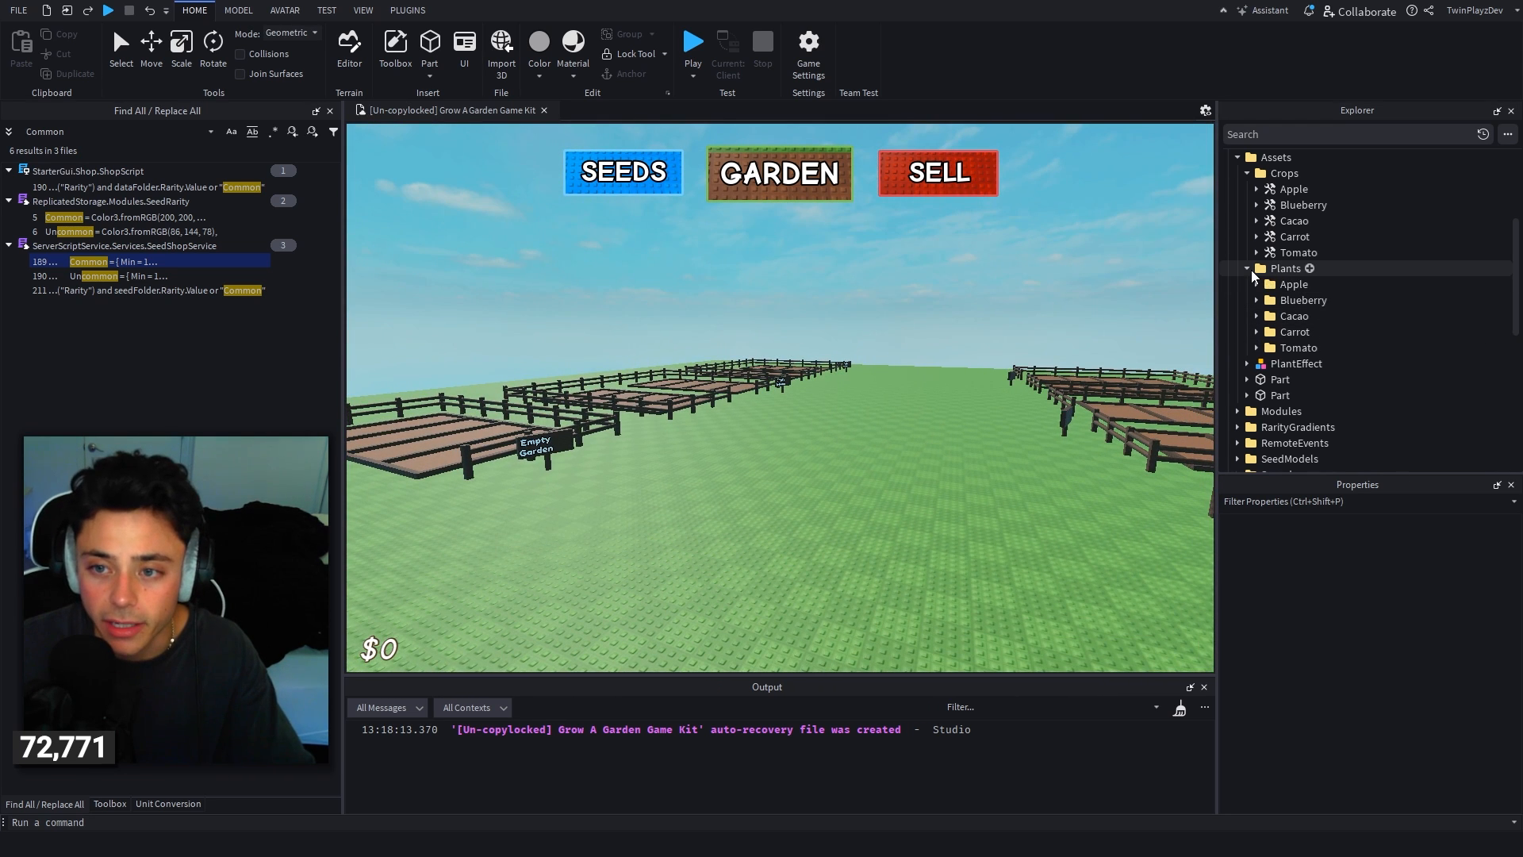
Step: Collapse the Plants and Crops folders and look through the contents of the Modules folder in ReplicatedStorage
{"action": "left_click", "coordinate": [1247, 269]}
{"action": "scroll", "coordinate": [1307, 286], "scroll_direction": "down", "scroll_amount": 1}
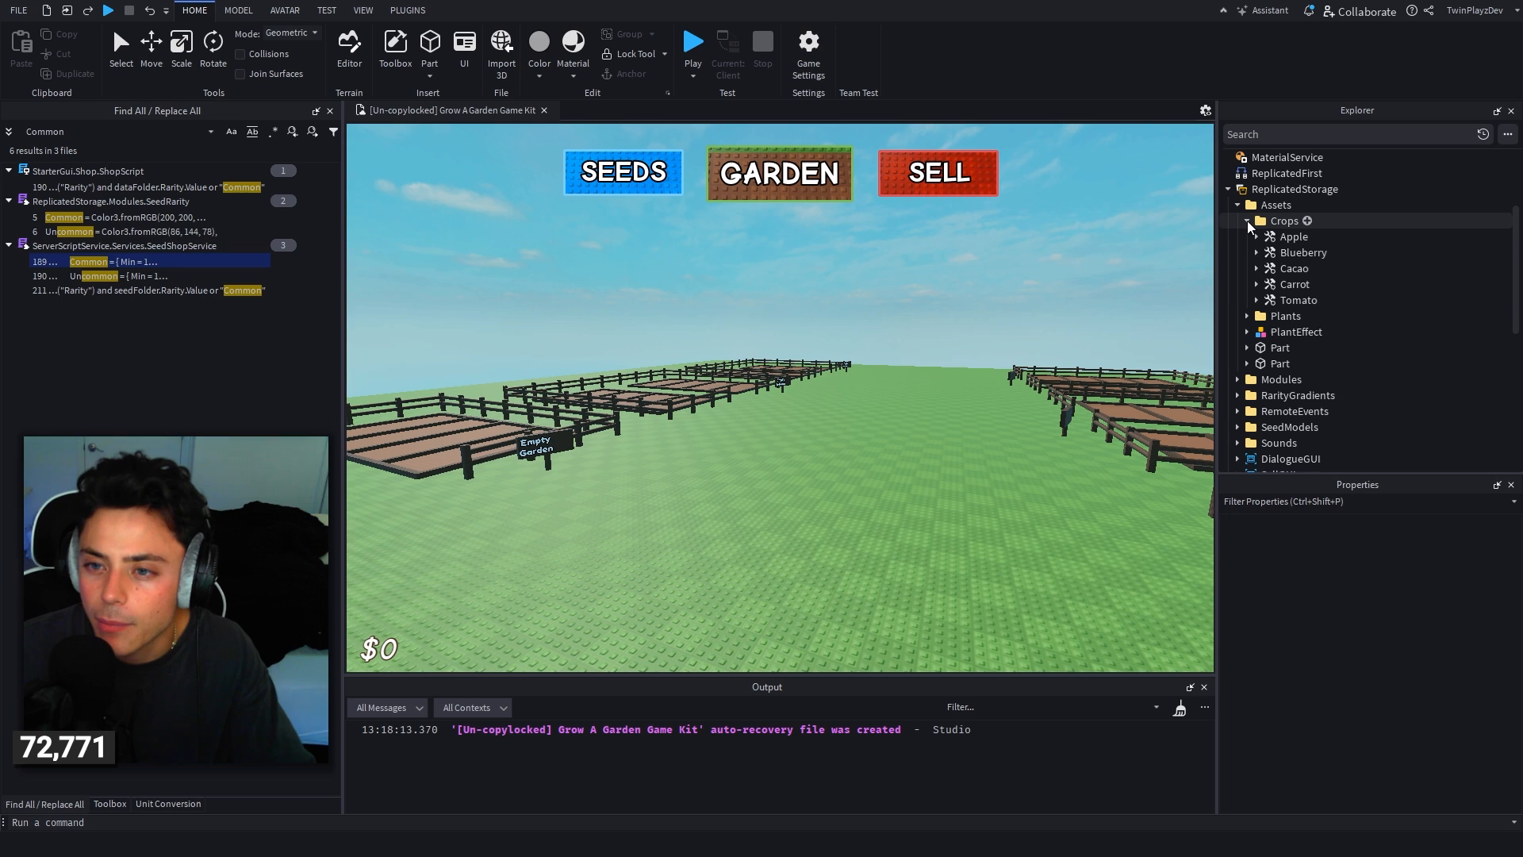
{"action": "left_click", "coordinate": [1247, 220]}
{"action": "left_click", "coordinate": [1238, 301]}
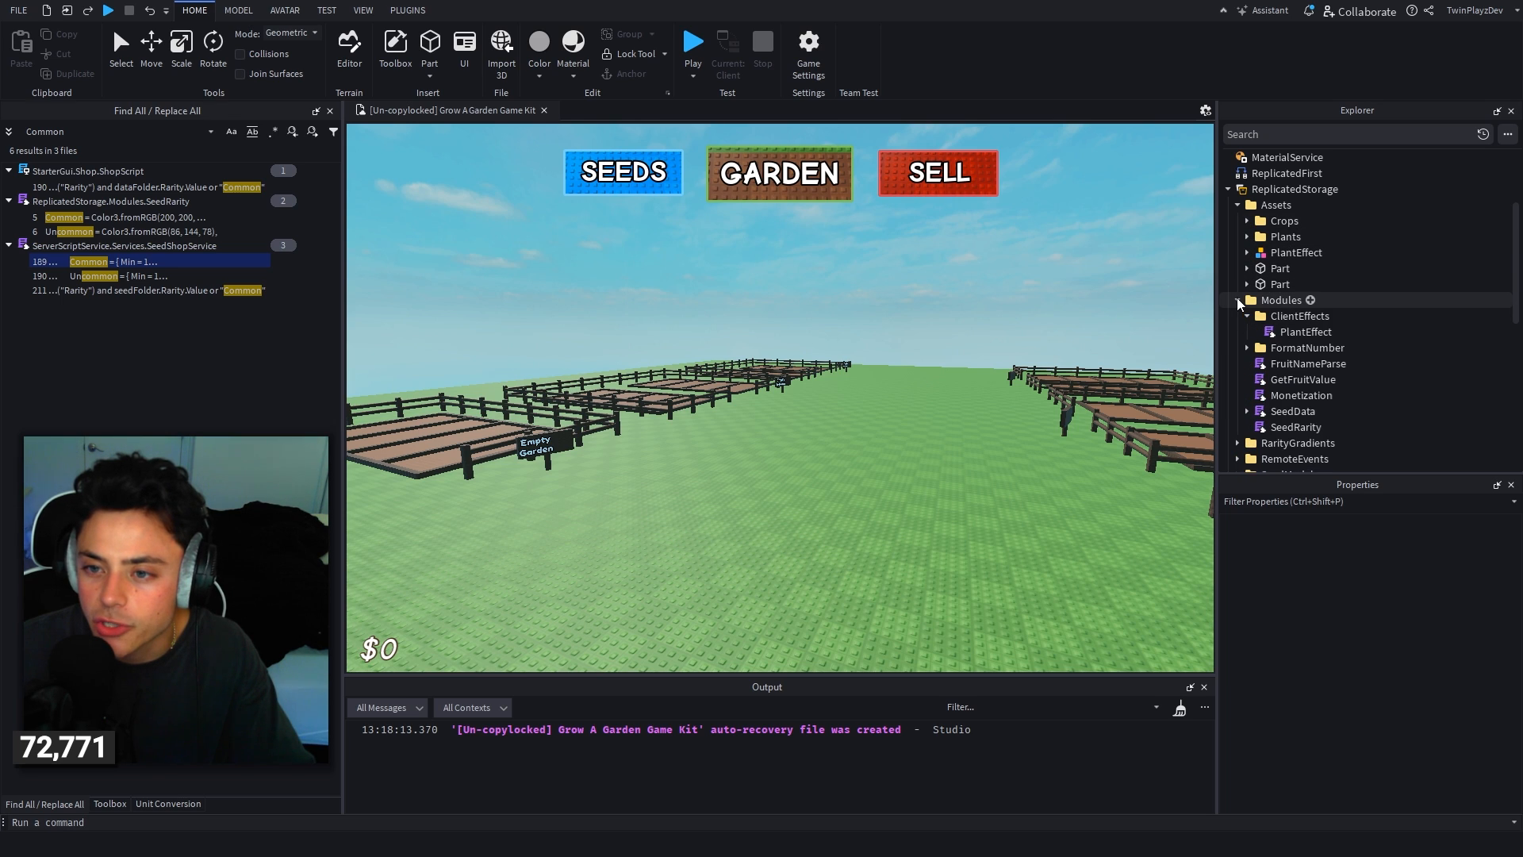
{"action": "scroll", "coordinate": [1493, 336], "scroll_direction": "down", "scroll_amount": 1}
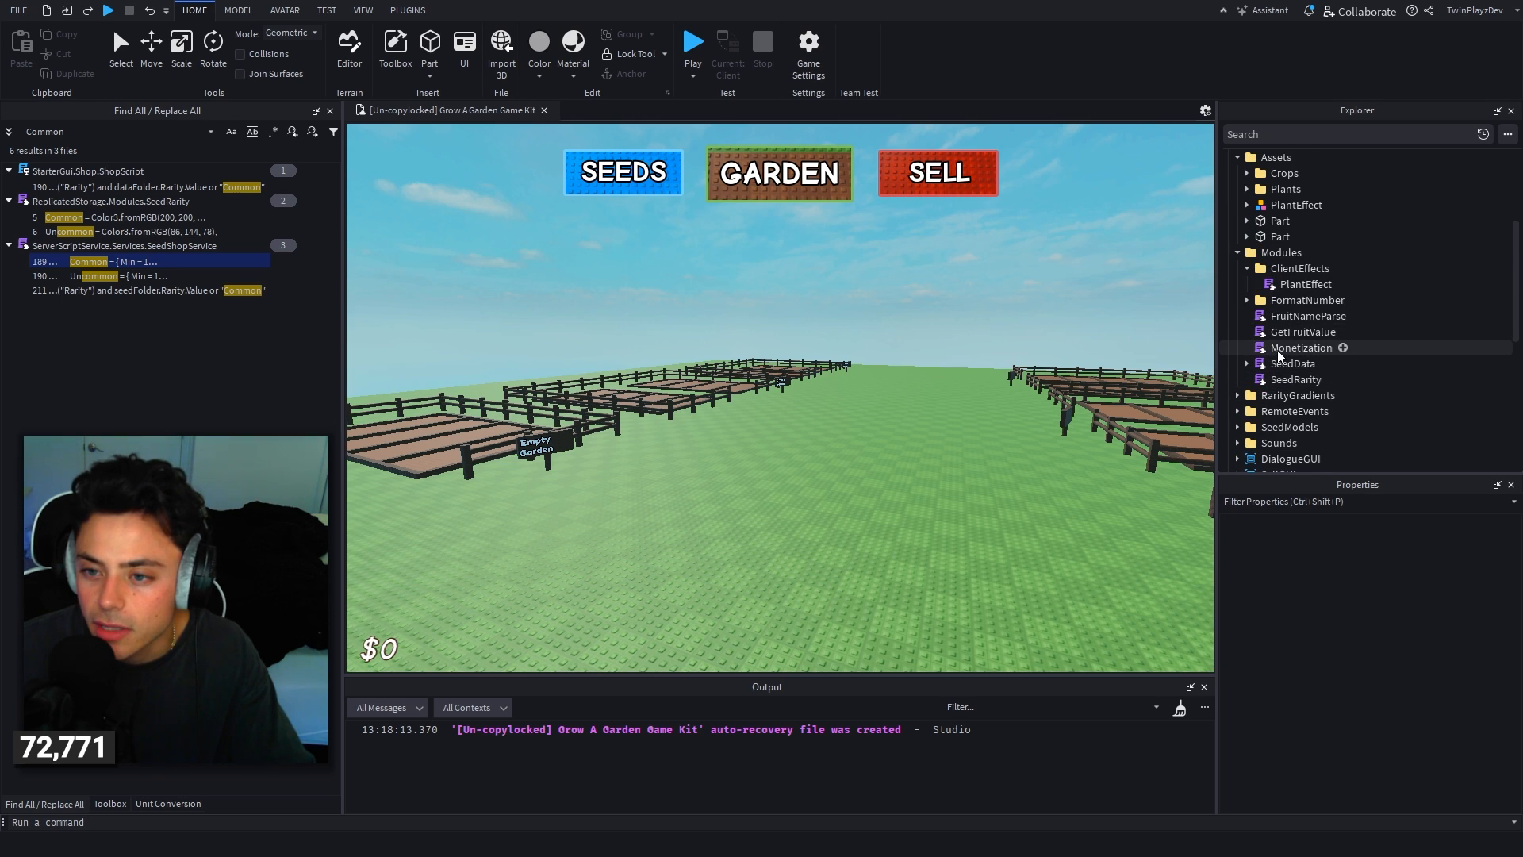
{"action": "scroll", "coordinate": [1287, 354], "scroll_direction": "down", "scroll_amount": 2}
{"action": "left_click", "coordinate": [1244, 301]}
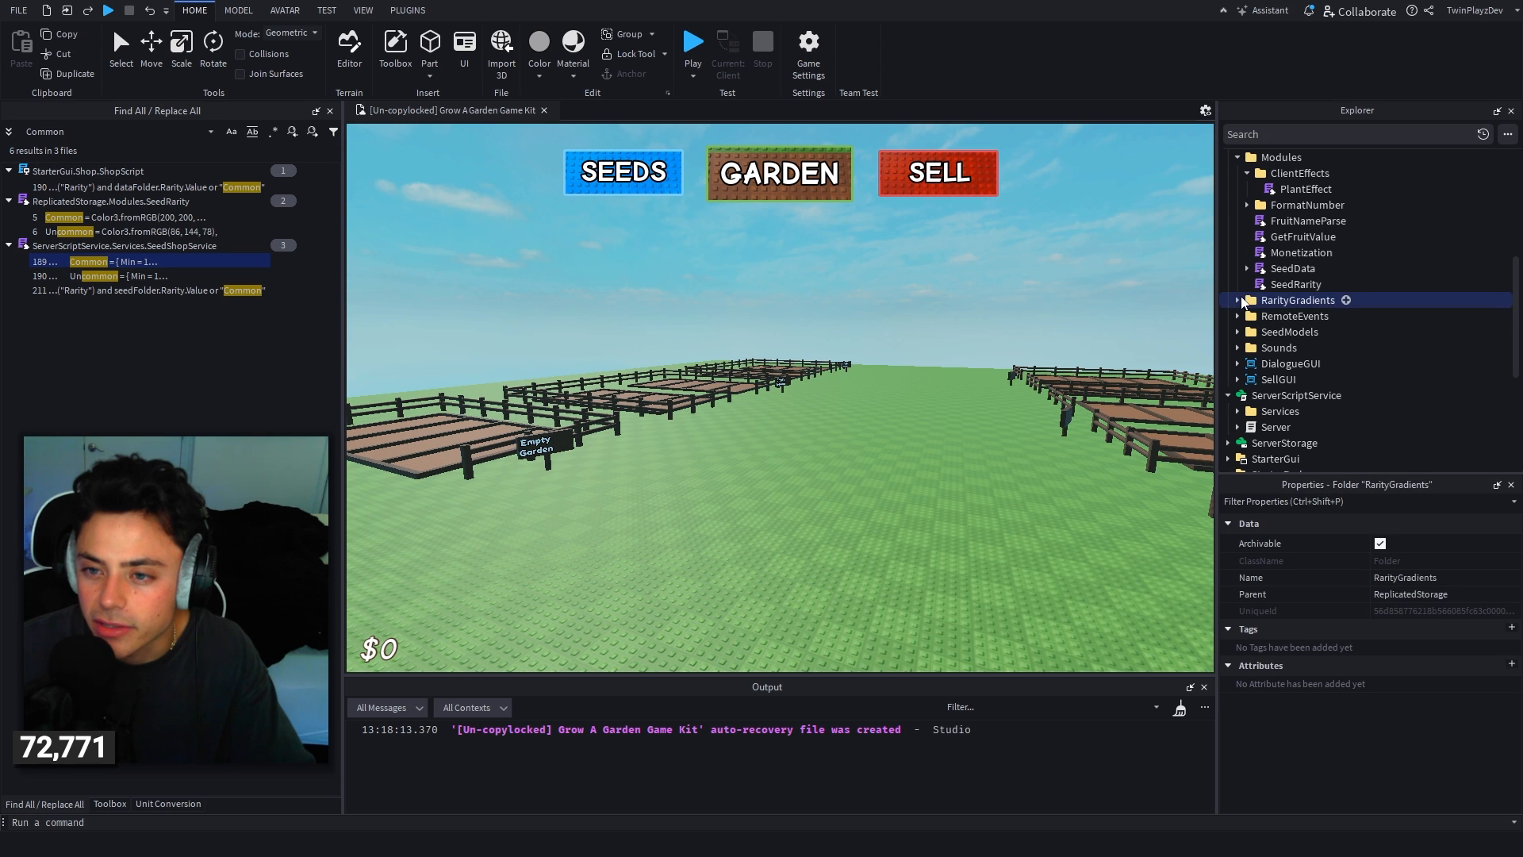
Step: Start a play test and buy one Apple Seed from the seed shop
{"action": "left_click", "coordinate": [695, 52]}
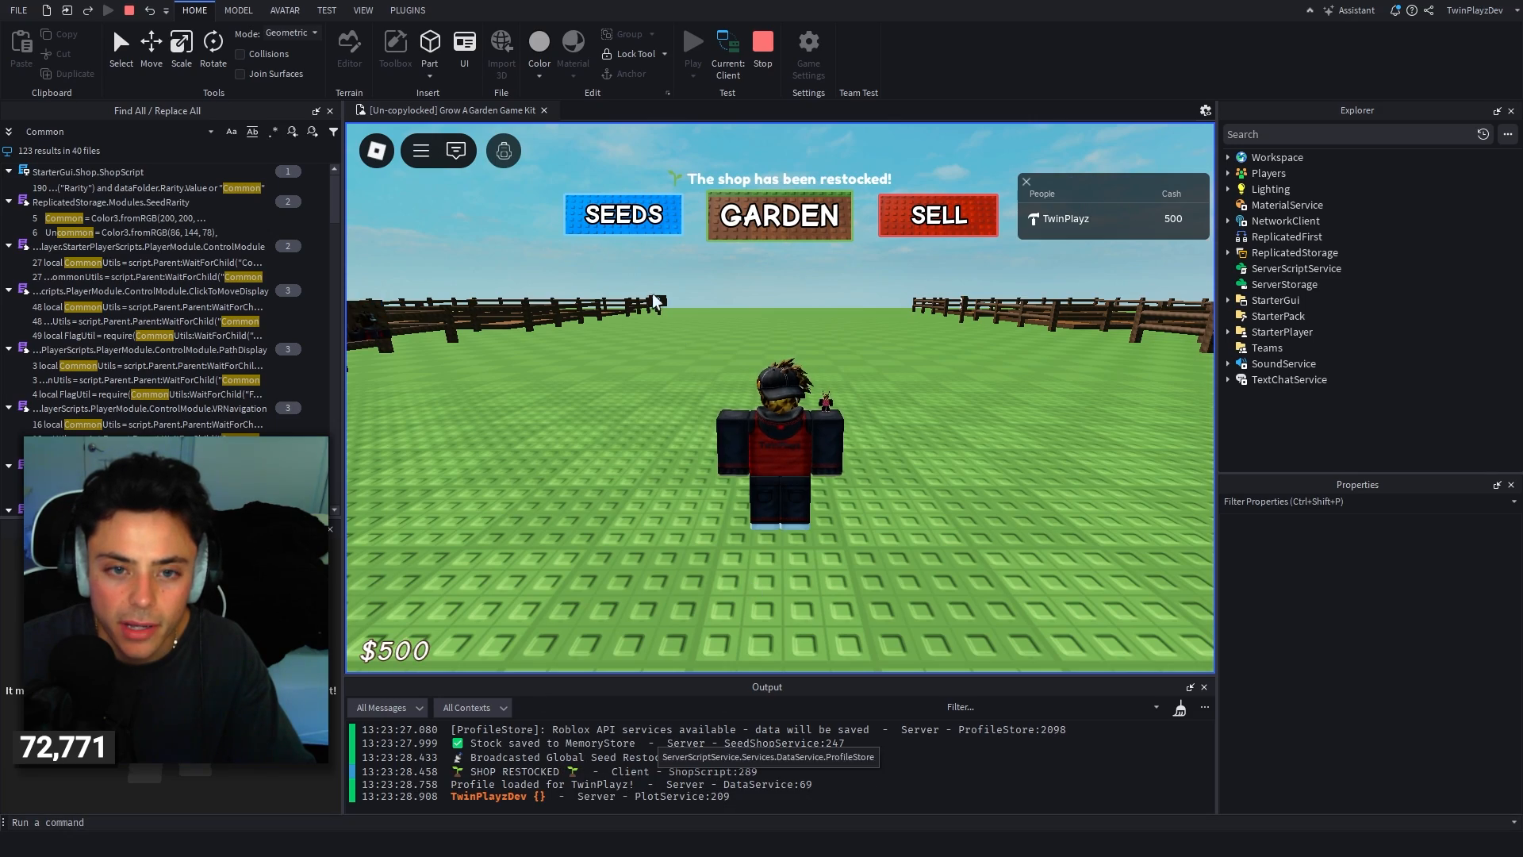
{"action": "left_click", "coordinate": [620, 214]}
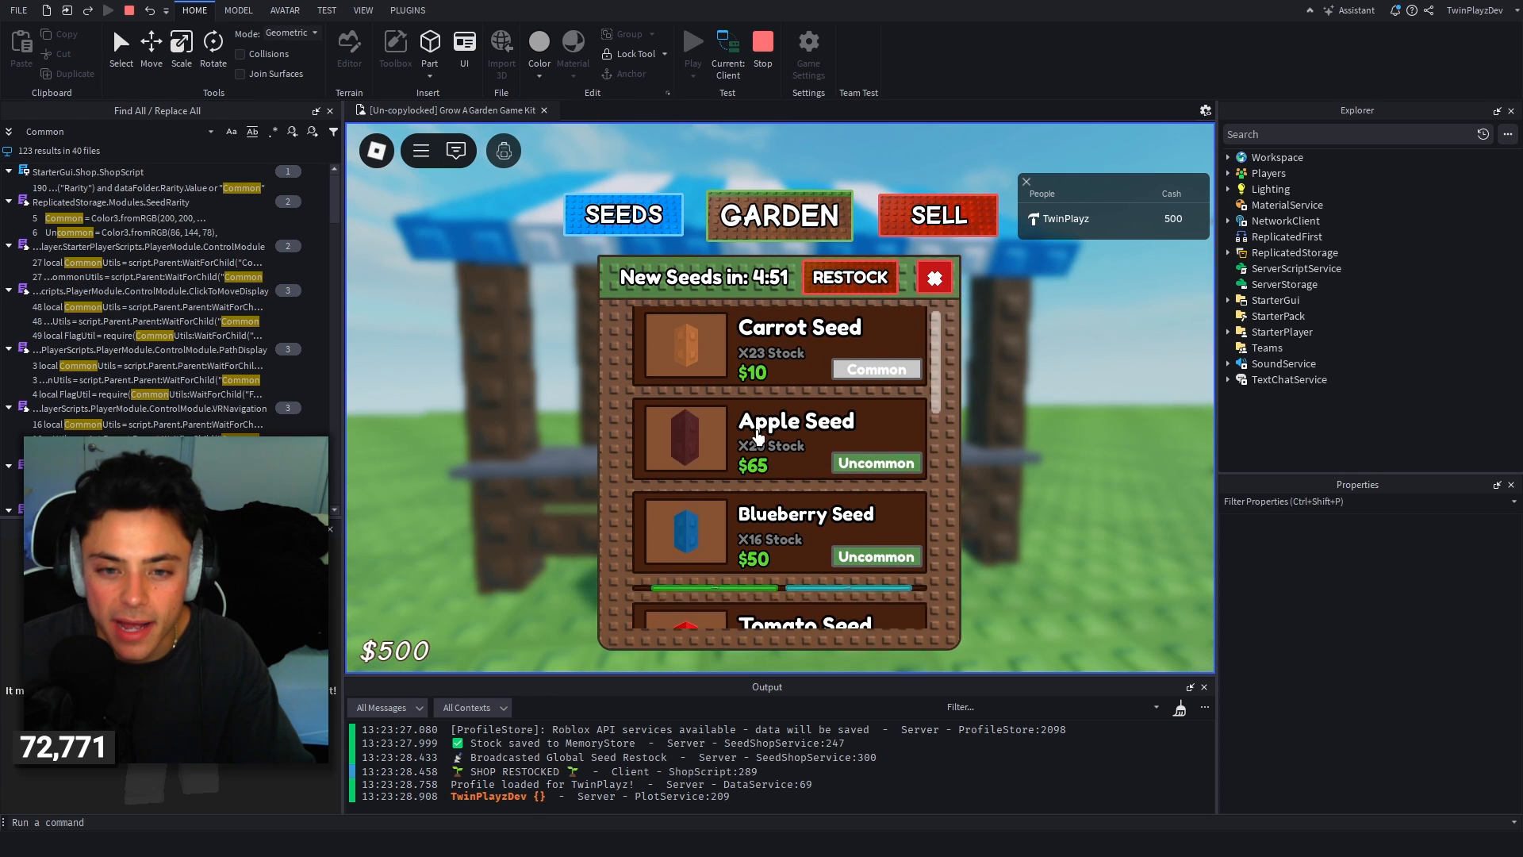
{"action": "scroll", "coordinate": [775, 441], "scroll_direction": "down", "scroll_amount": 3}
{"action": "scroll", "coordinate": [792, 488], "scroll_direction": "up", "scroll_amount": 4}
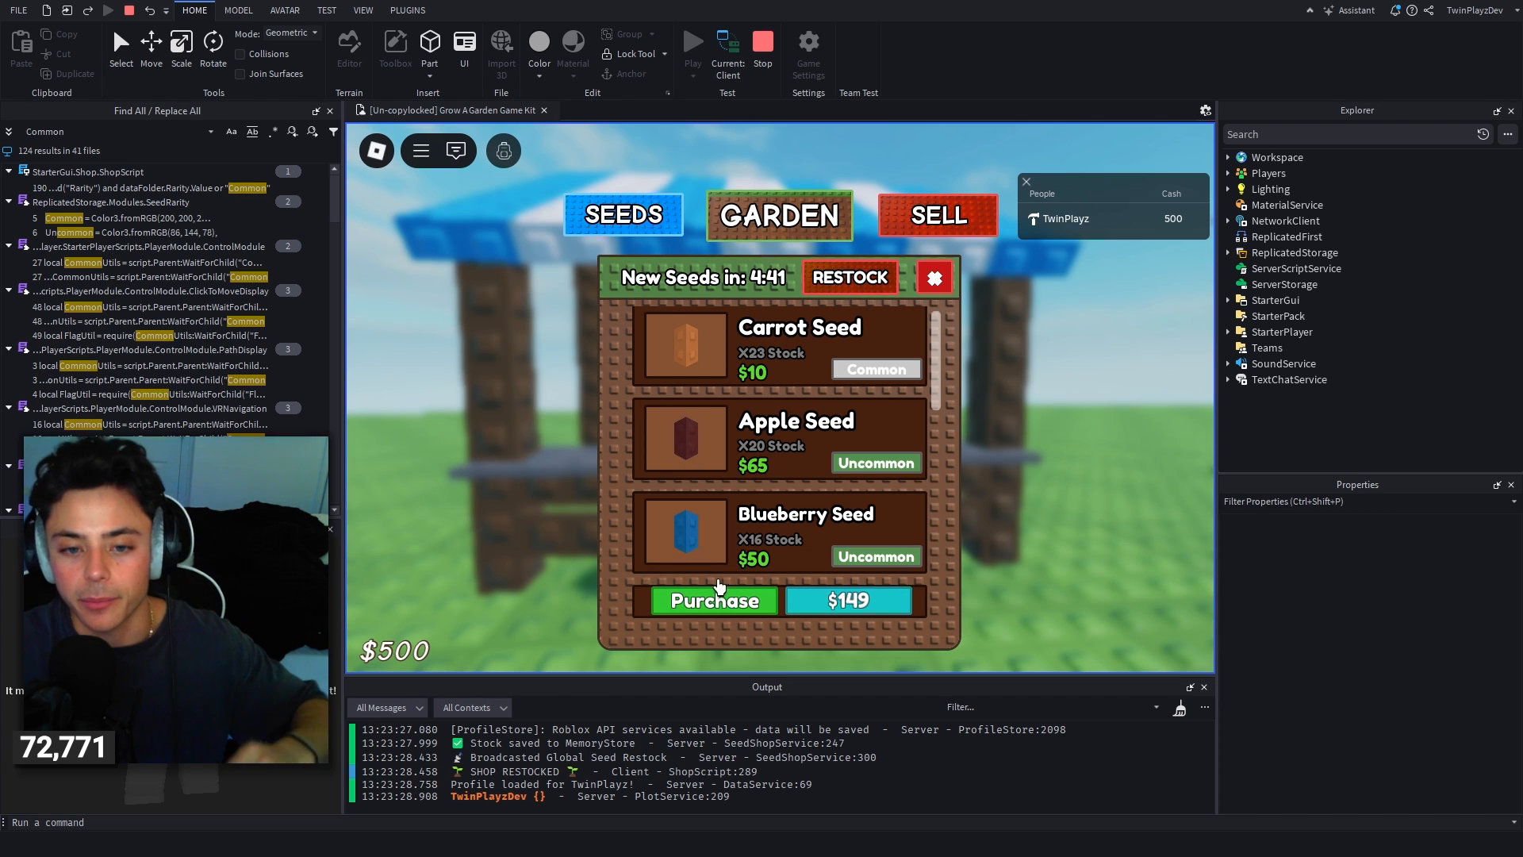
{"action": "left_click", "coordinate": [714, 613]}
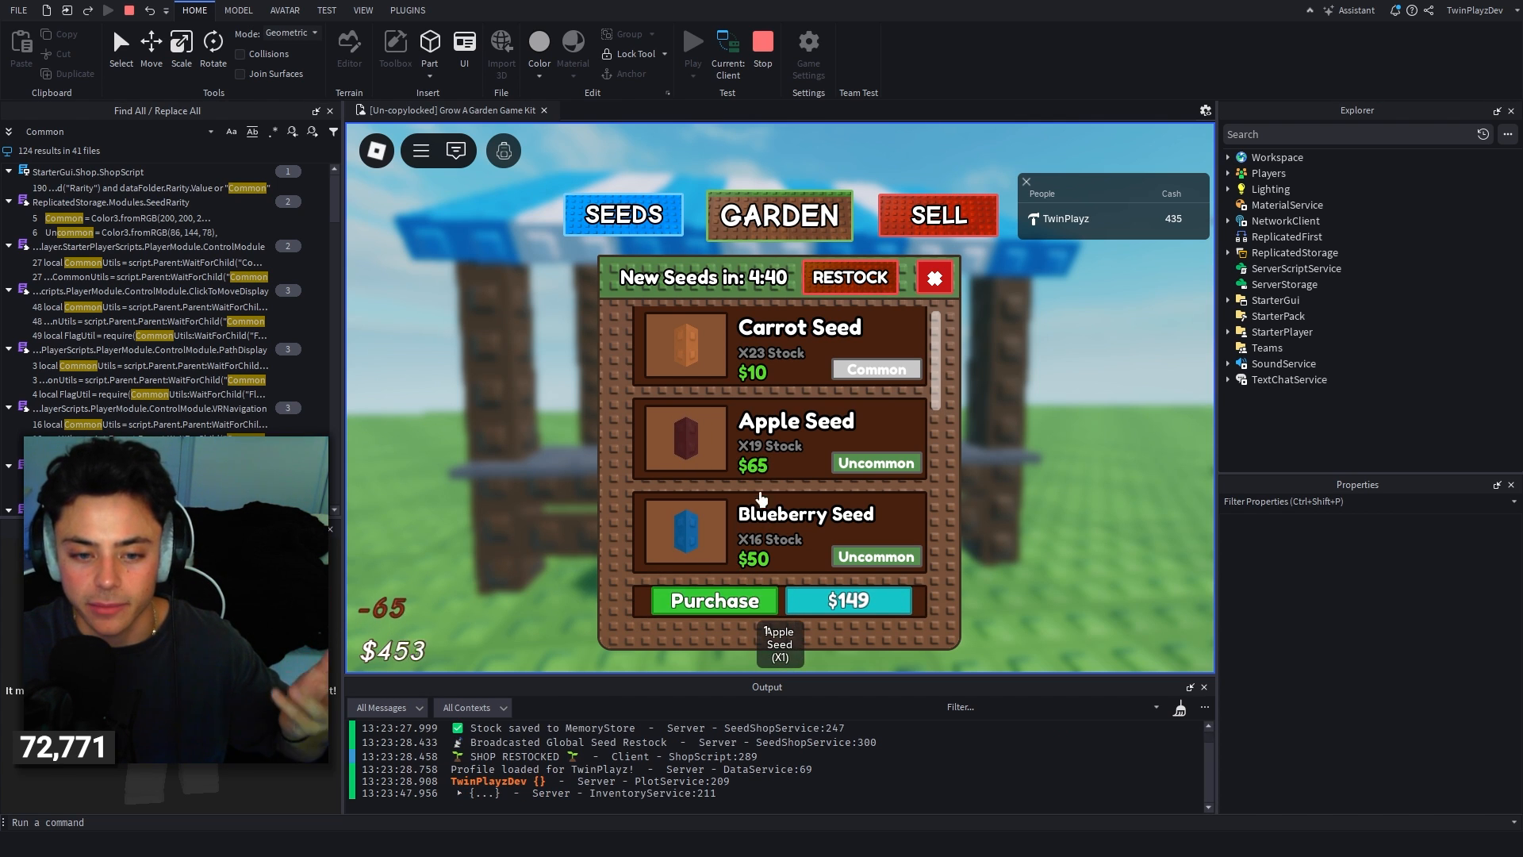
{"action": "left_click", "coordinate": [944, 274]}
Step: Teleport to the garden and plant the Apple Seed in one of its soil beds
{"action": "key", "text": "s"}
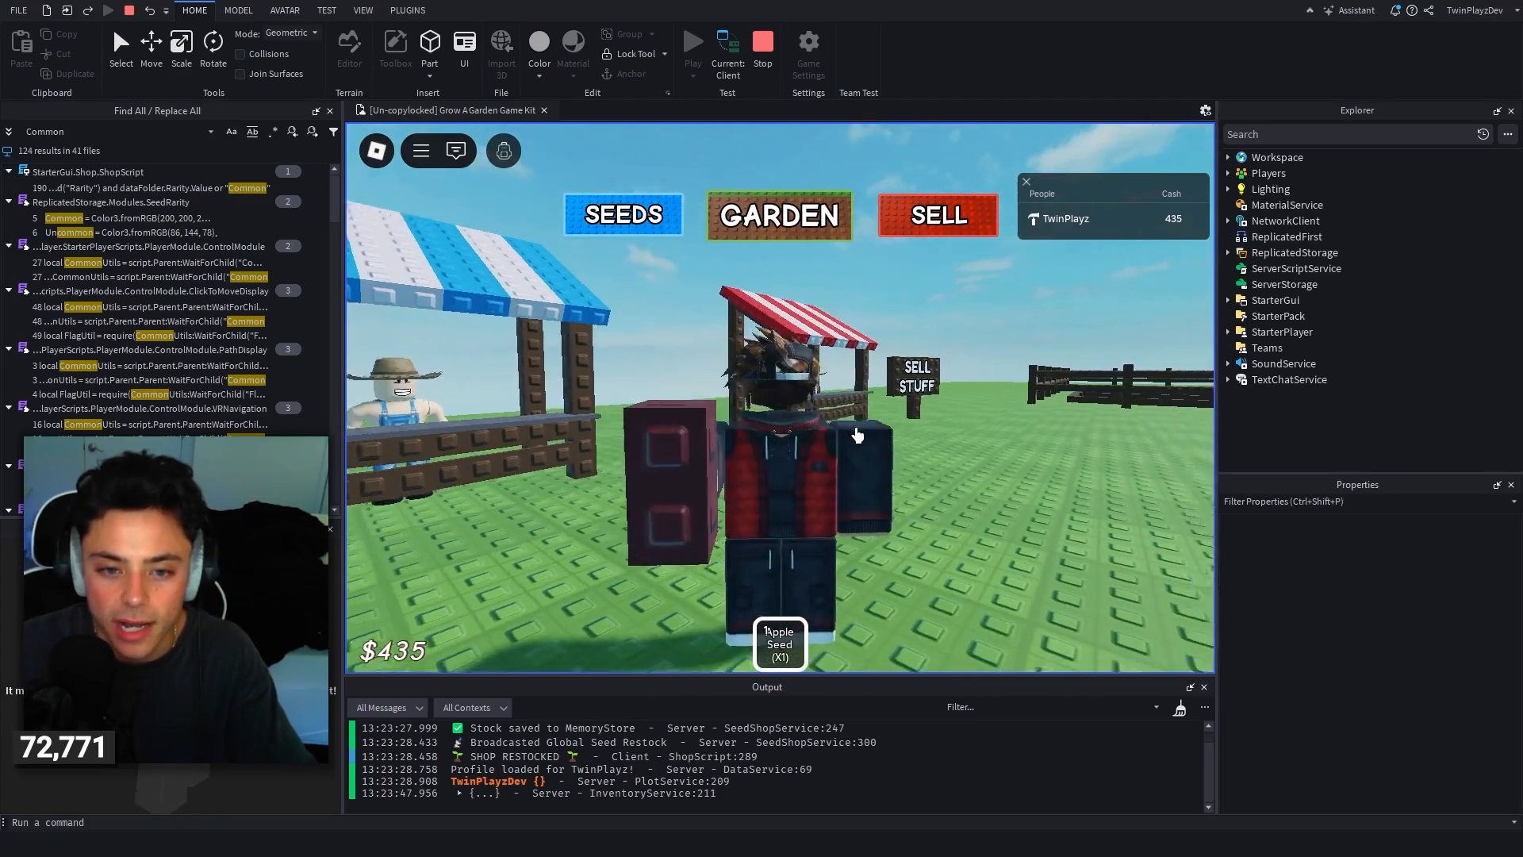
{"action": "right_click_drag", "start_coordinate": [857, 435], "coordinate": [821, 377]}
{"action": "left_click", "coordinate": [795, 238]}
{"action": "key", "text": "w"}
{"action": "right_click_drag", "start_coordinate": [920, 373], "coordinate": [944, 436]}
{"action": "key", "text": "space"}
{"action": "left_click", "coordinate": [1020, 402]}
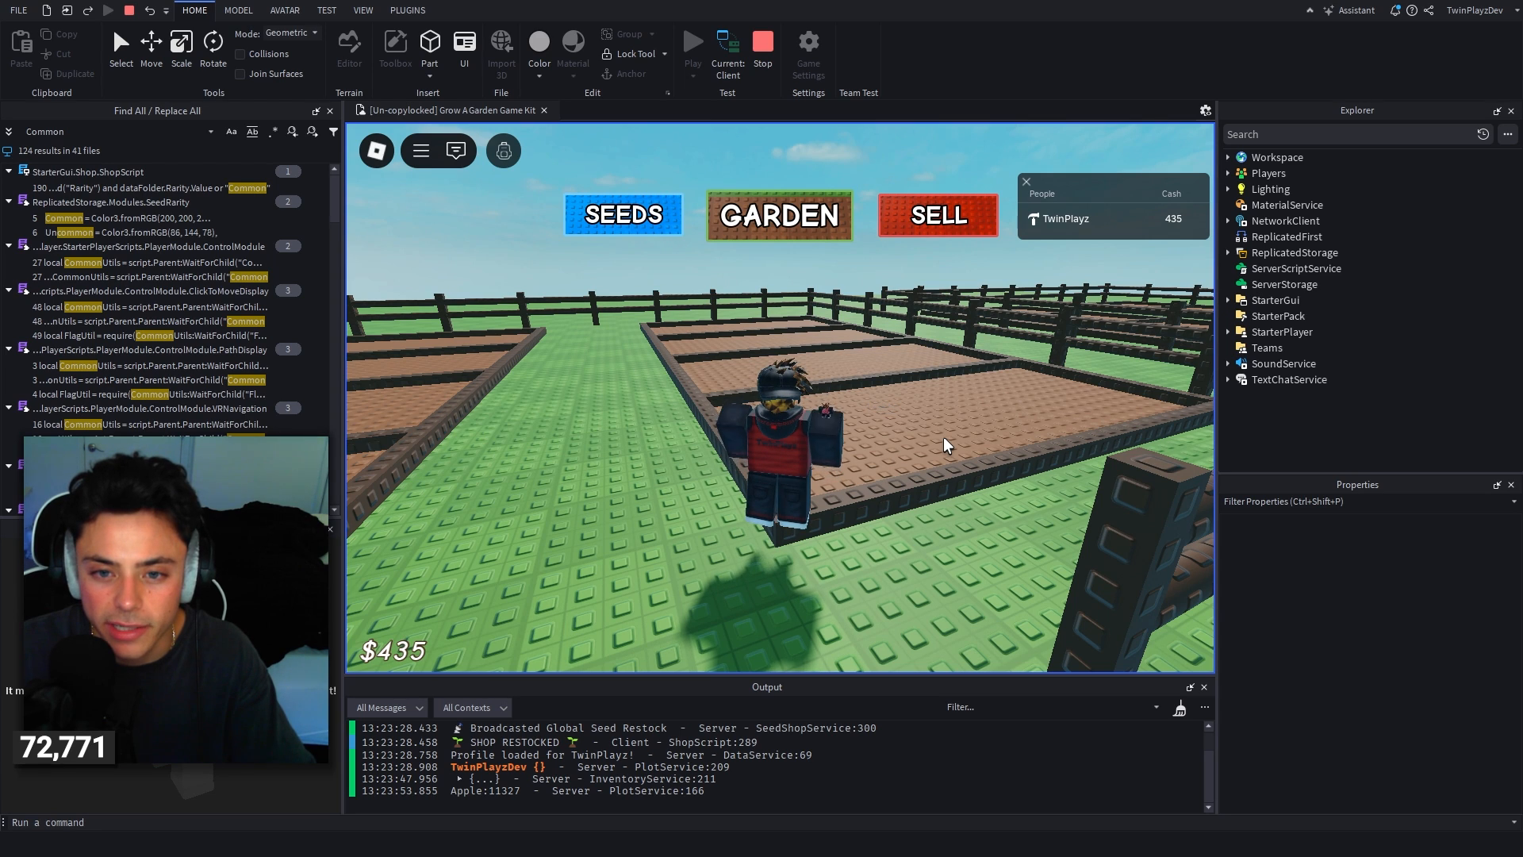
{"action": "right_click_drag", "start_coordinate": [944, 437], "coordinate": [944, 437]}
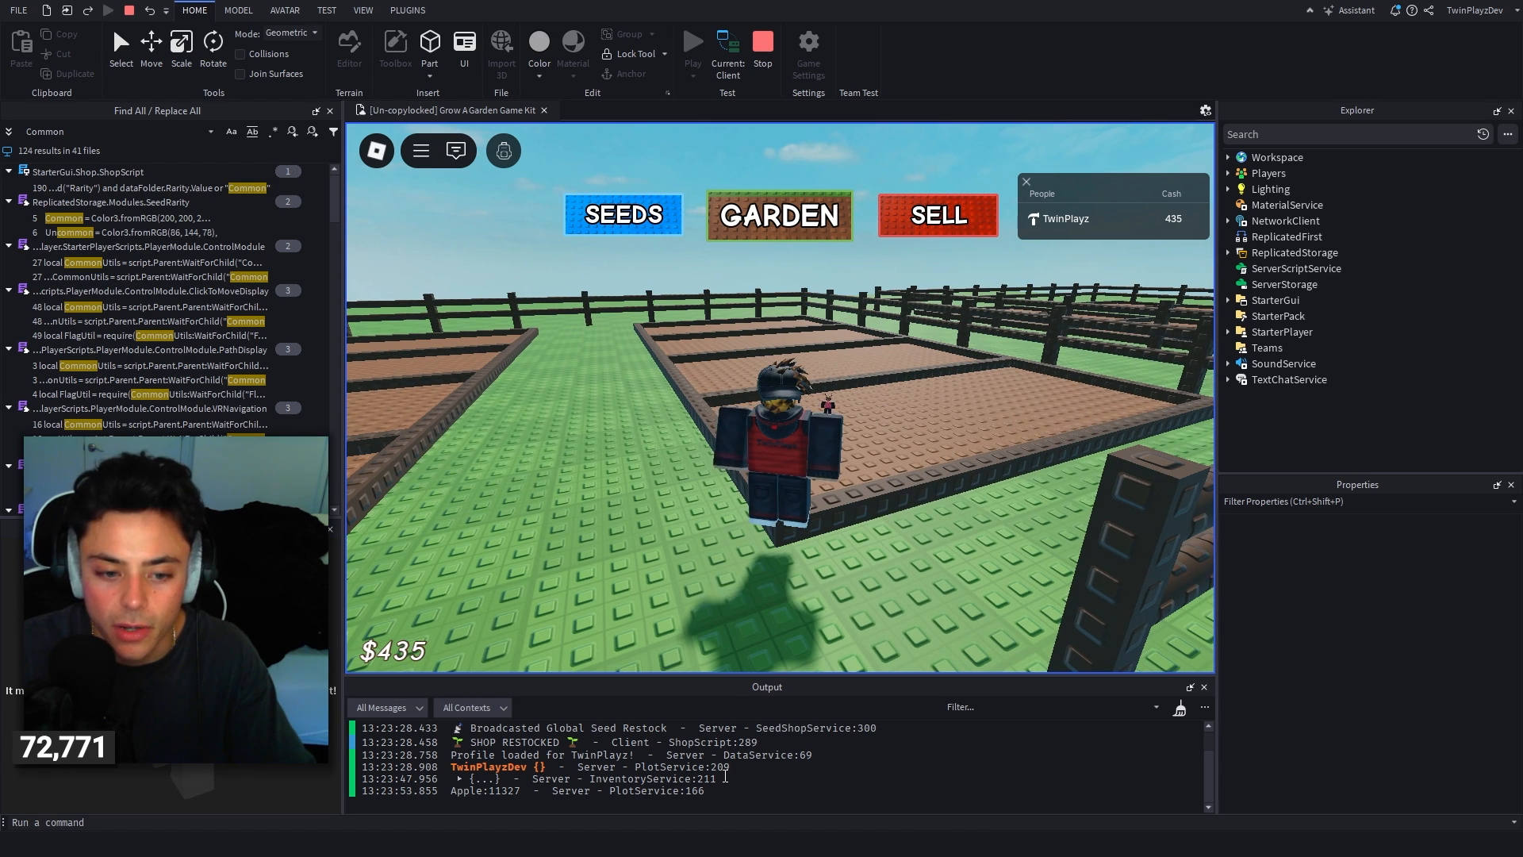
Step: Clear the output log and walk the character up to the growing Apple plant
{"action": "left_click", "coordinate": [1186, 711]}
{"action": "key", "text": "w"}
{"action": "key", "text": "space"}
{"action": "right_click_drag", "start_coordinate": [822, 390], "coordinate": [845, 413]}
{"action": "key", "text": "s"}
{"action": "key", "text": "s"}
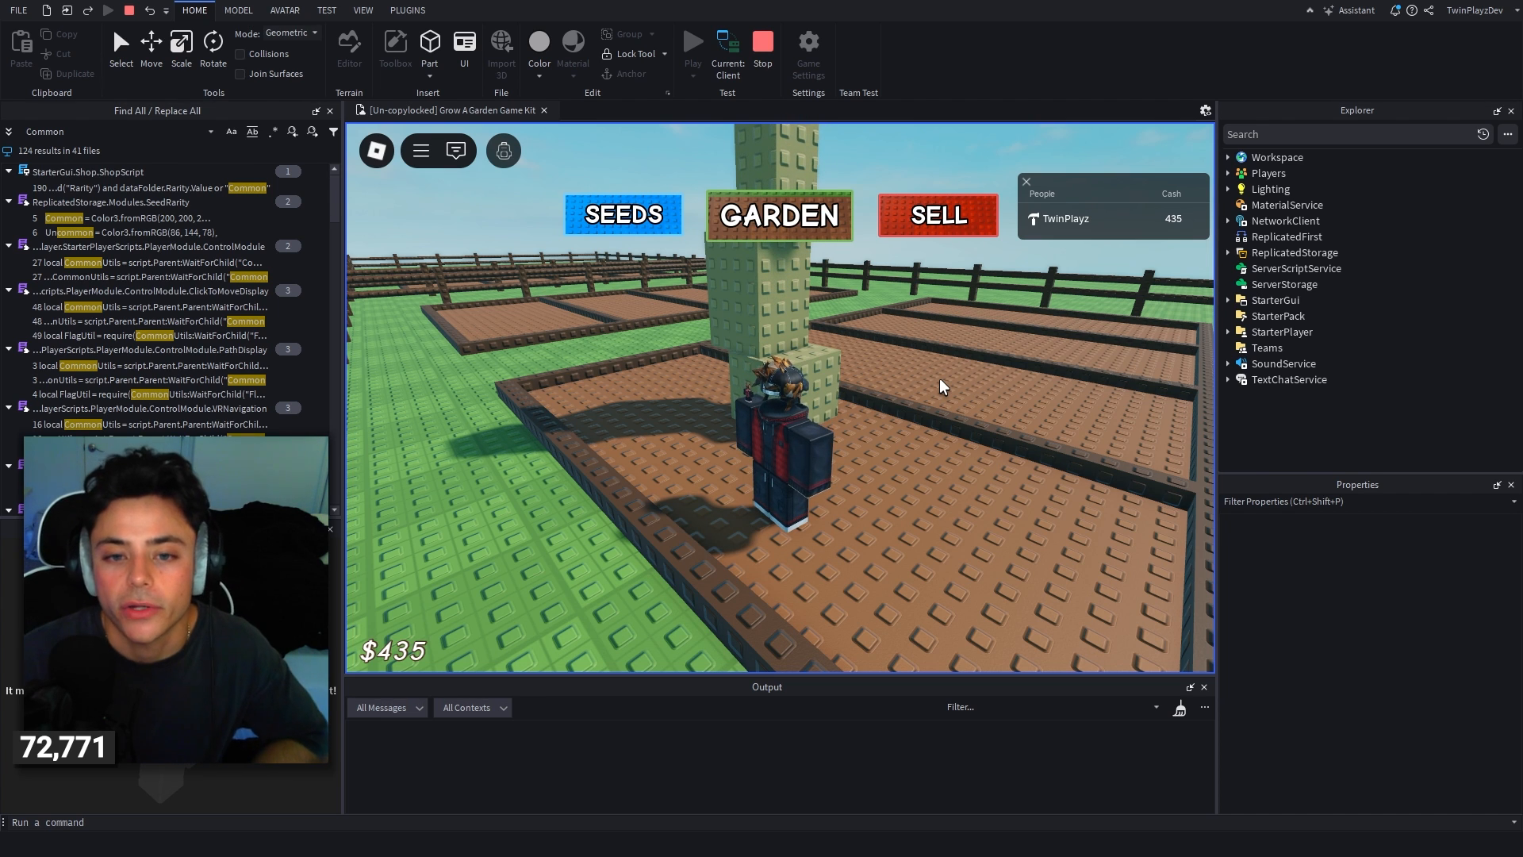
Step: Jump around the growing Apple tree and watch its growth from the garden sign
{"action": "right_click_drag", "start_coordinate": [940, 377], "coordinate": [883, 387]}
{"action": "key", "text": "w"}
{"action": "key", "text": "space"}
{"action": "key", "text": "w"}
{"action": "key", "text": "w"}
{"action": "key", "text": "space"}
{"action": "key", "text": "w"}
{"action": "key", "text": "space"}
{"action": "key", "text": "w"}
{"action": "key", "text": "d"}
{"action": "key", "text": "s"}
{"action": "scroll", "coordinate": [833, 494], "scroll_direction": "up", "scroll_amount": 3}
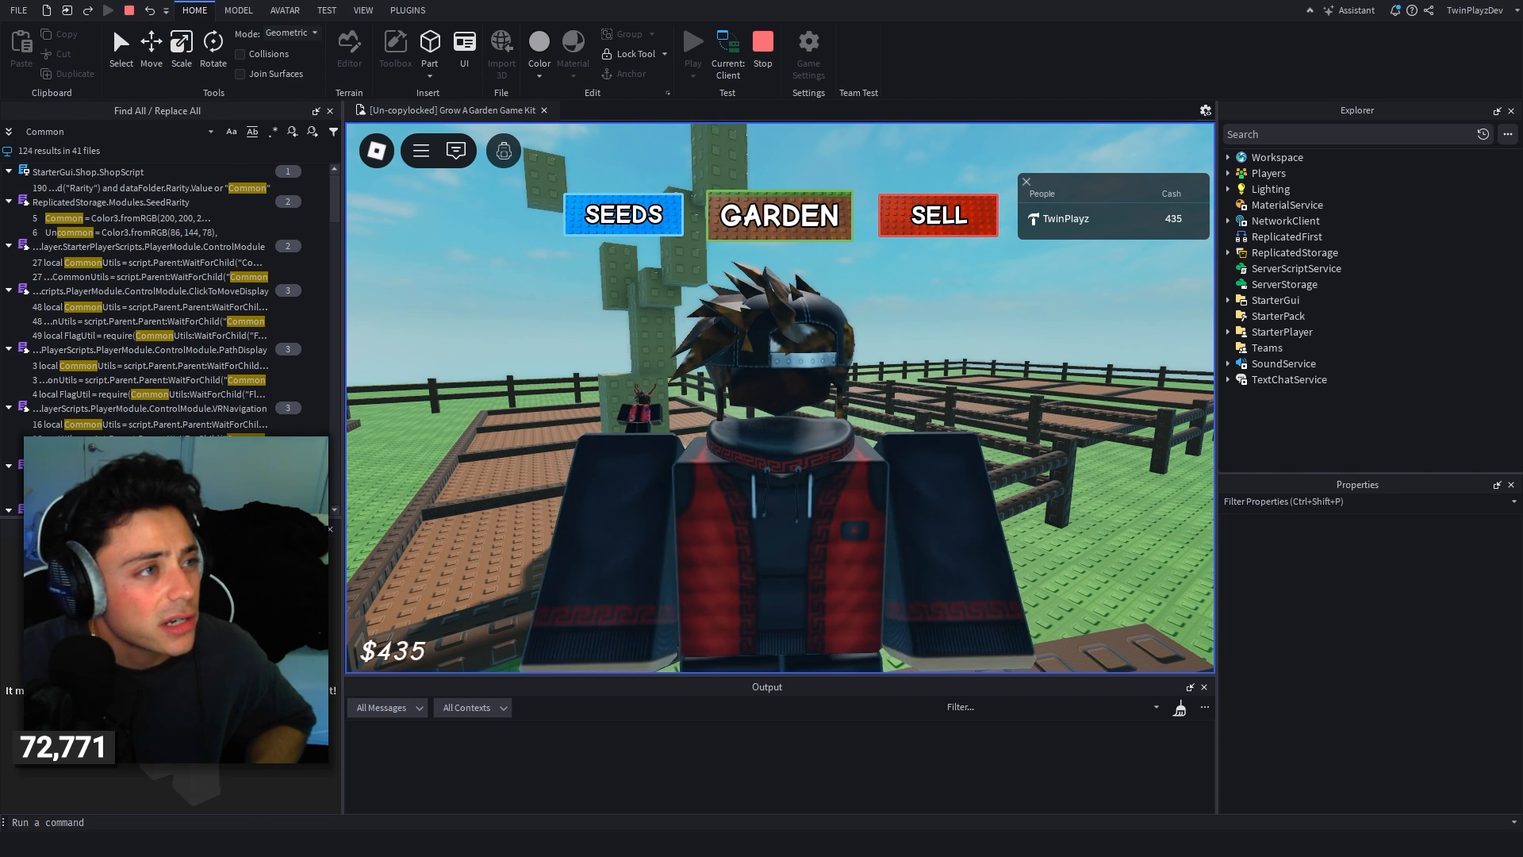
{"action": "scroll", "coordinate": [959, 418], "scroll_direction": "down", "scroll_amount": 5}
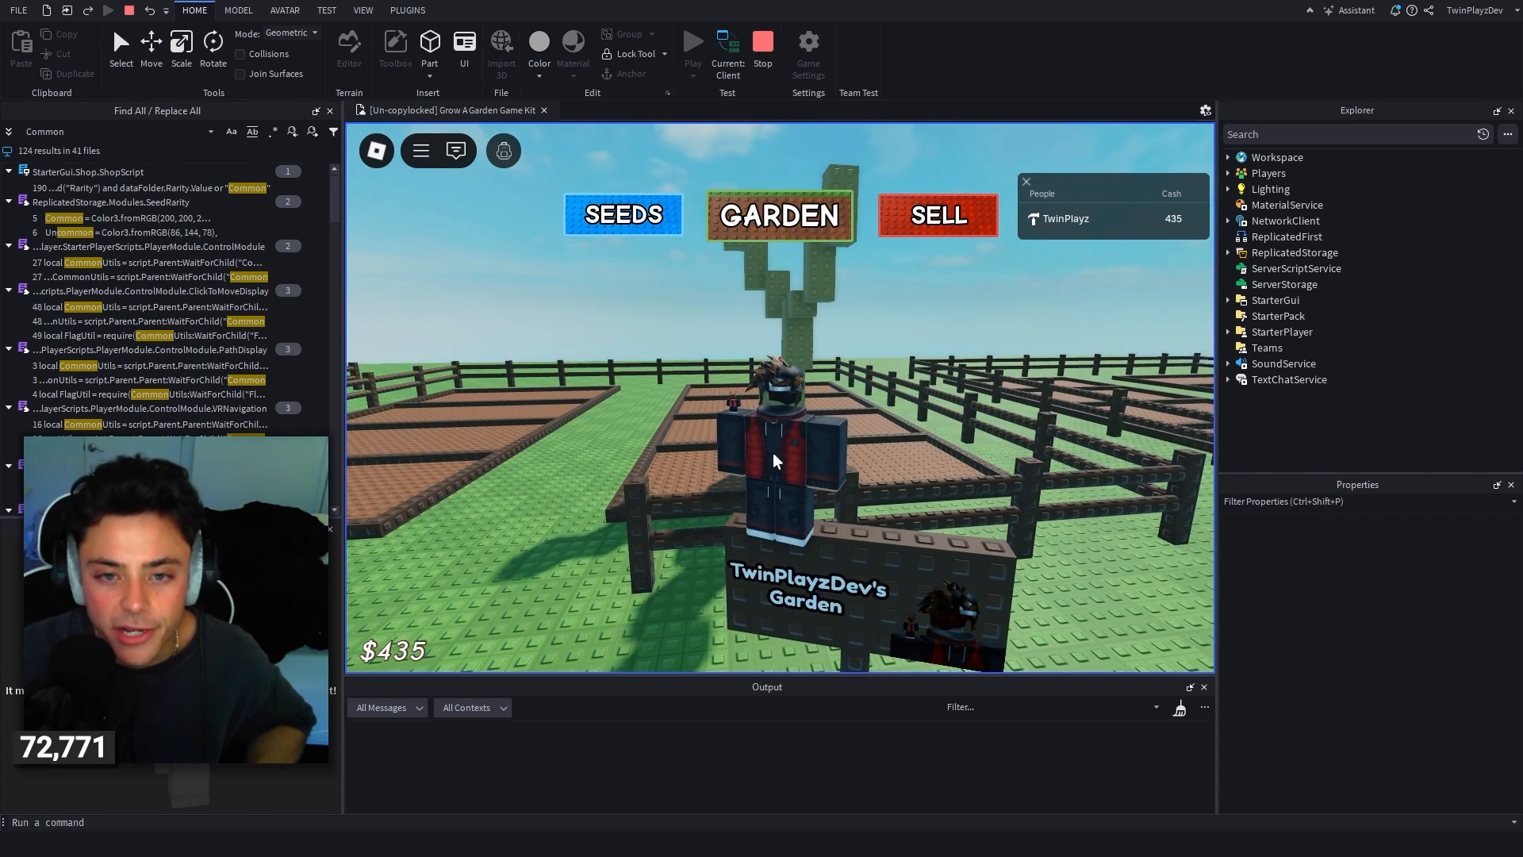
{"action": "right_click_drag", "start_coordinate": [773, 452], "coordinate": [772, 460]}
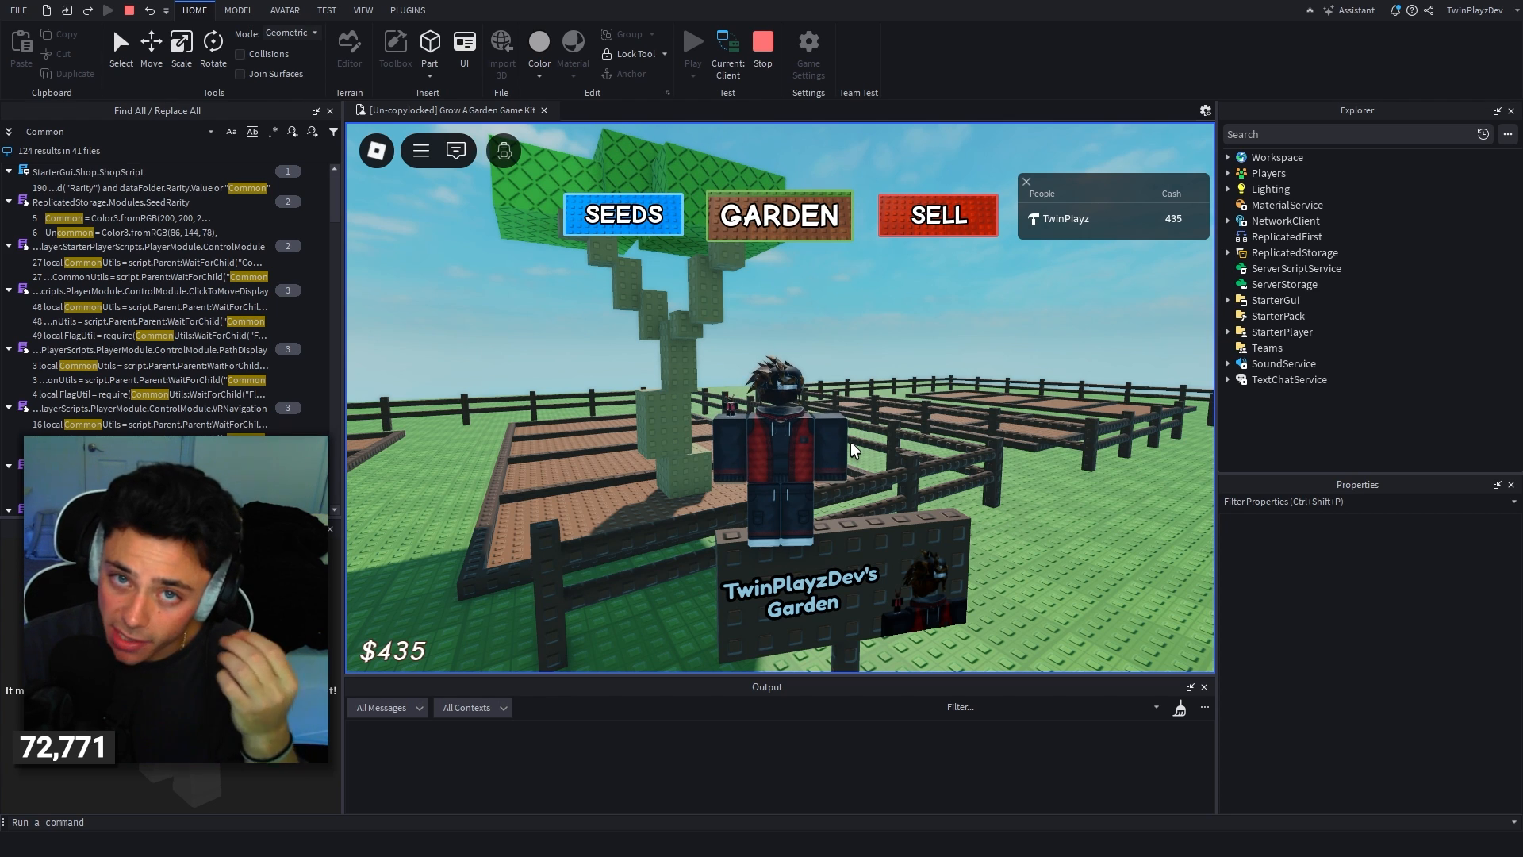
Step: Search all scripts for "Seed" and skim the matching files
{"action": "left_click", "coordinate": [116, 131]}
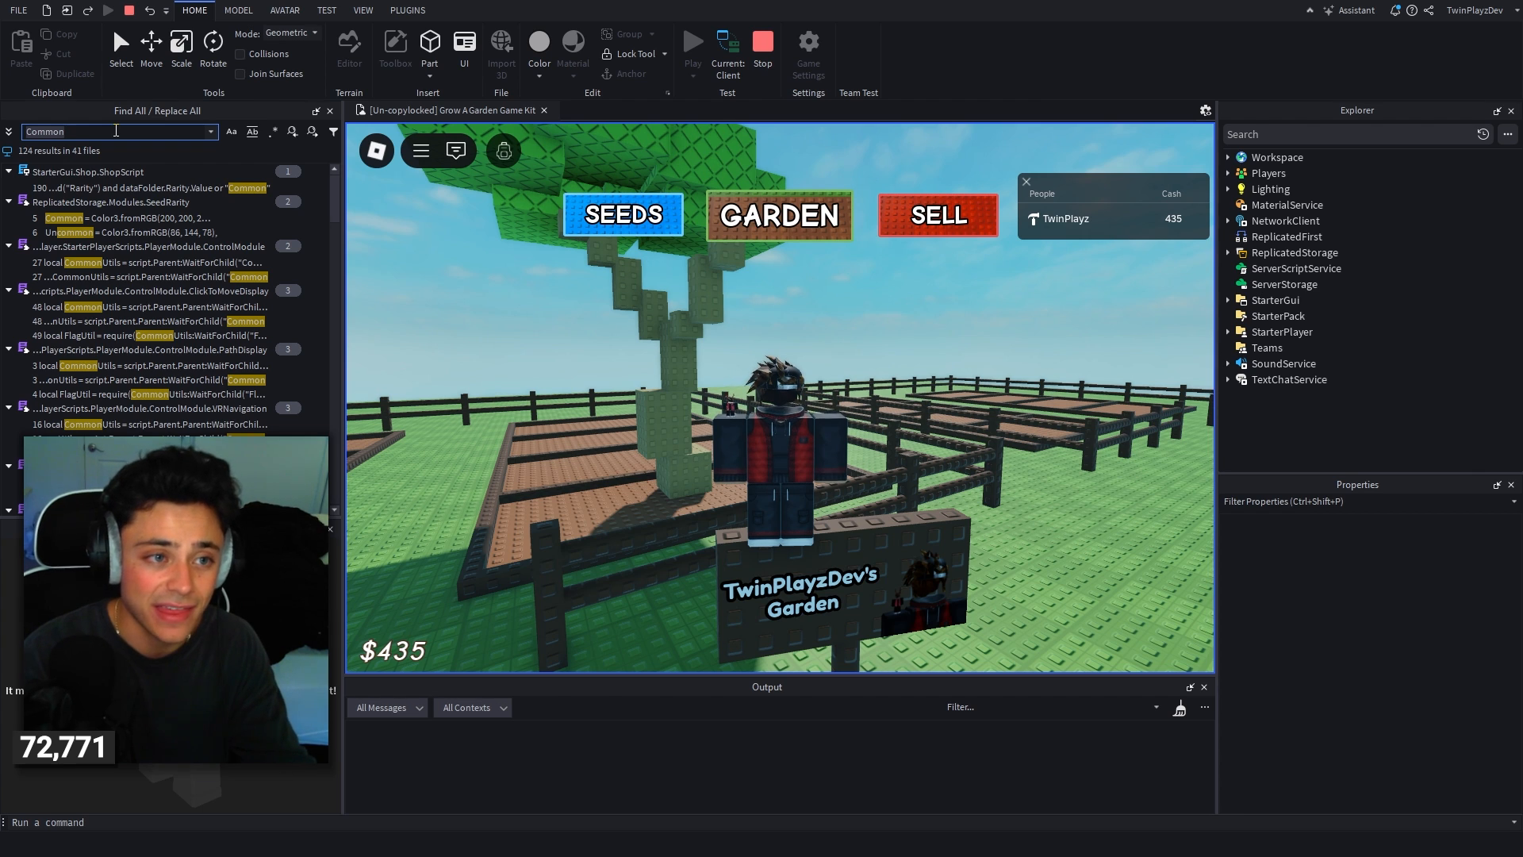
{"action": "type", "text": "Seed"}
{"action": "key", "text": "Return"}
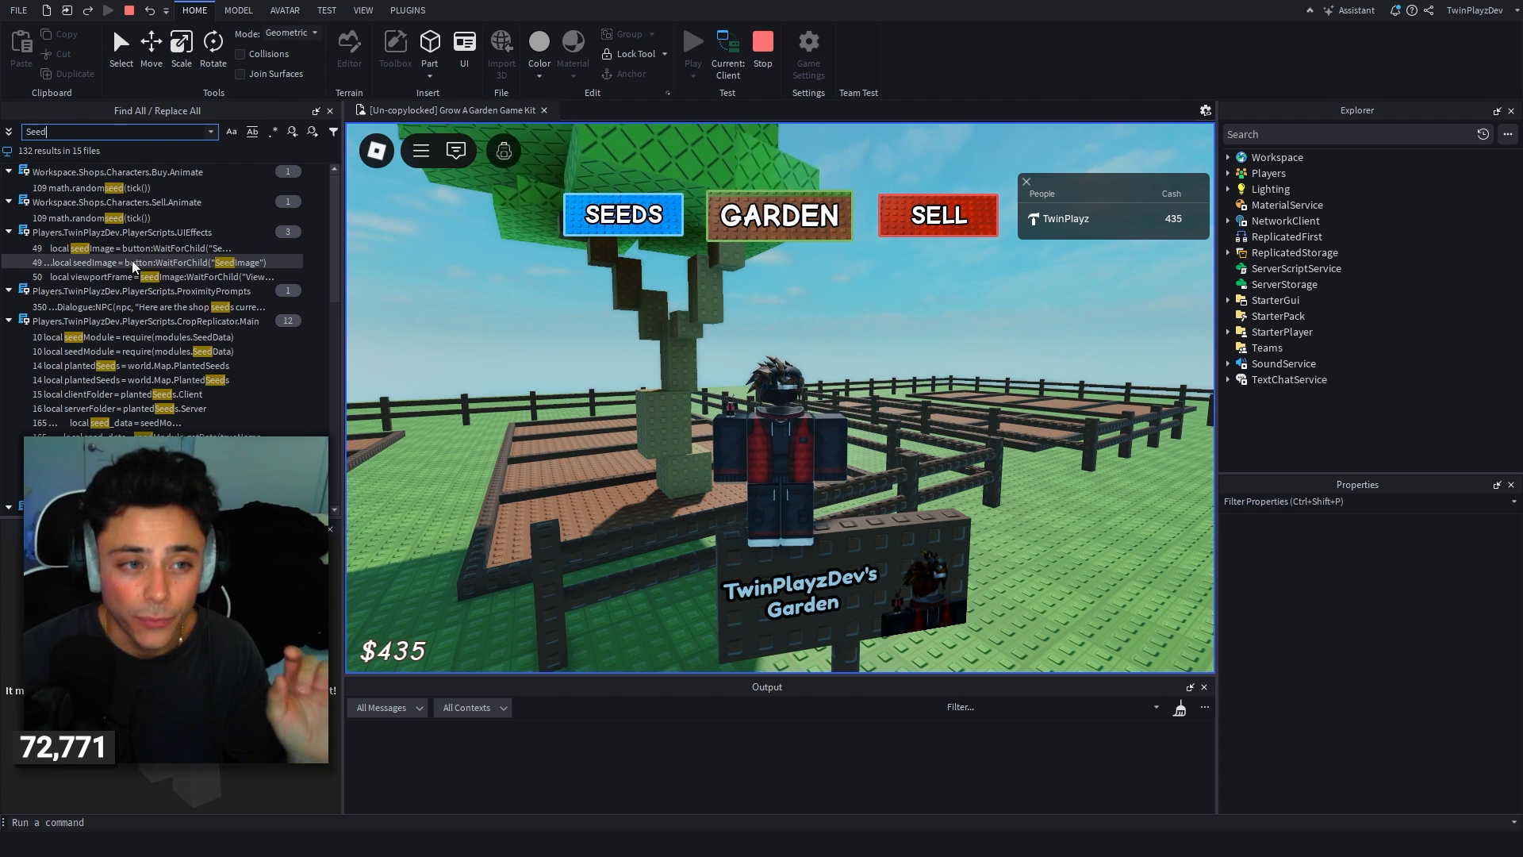
{"action": "scroll", "coordinate": [146, 270], "scroll_direction": "down", "scroll_amount": 5}
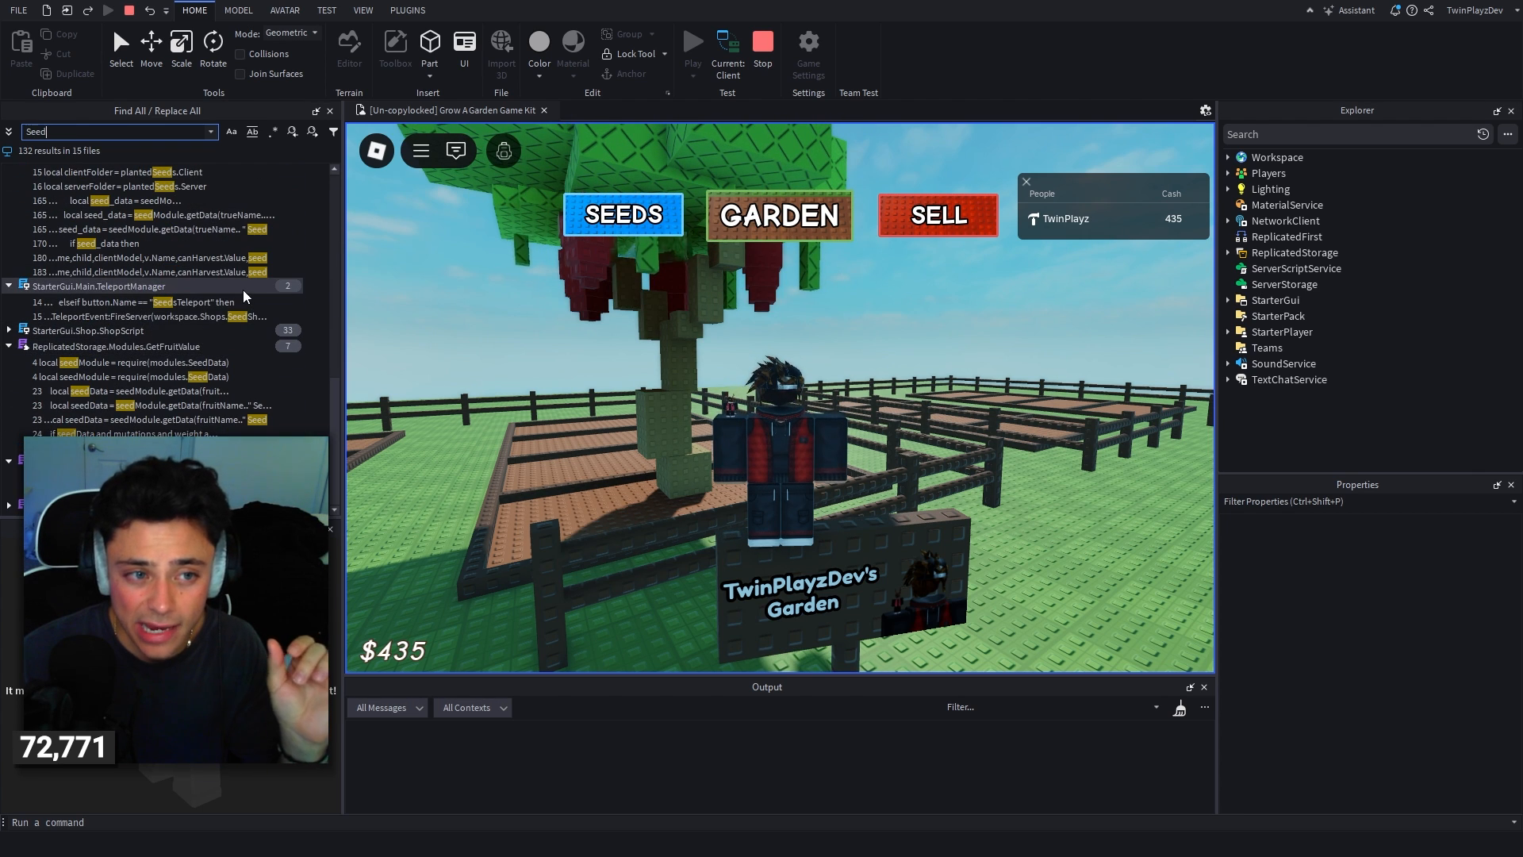
{"action": "scroll", "coordinate": [238, 296], "scroll_direction": "up", "scroll_amount": 5}
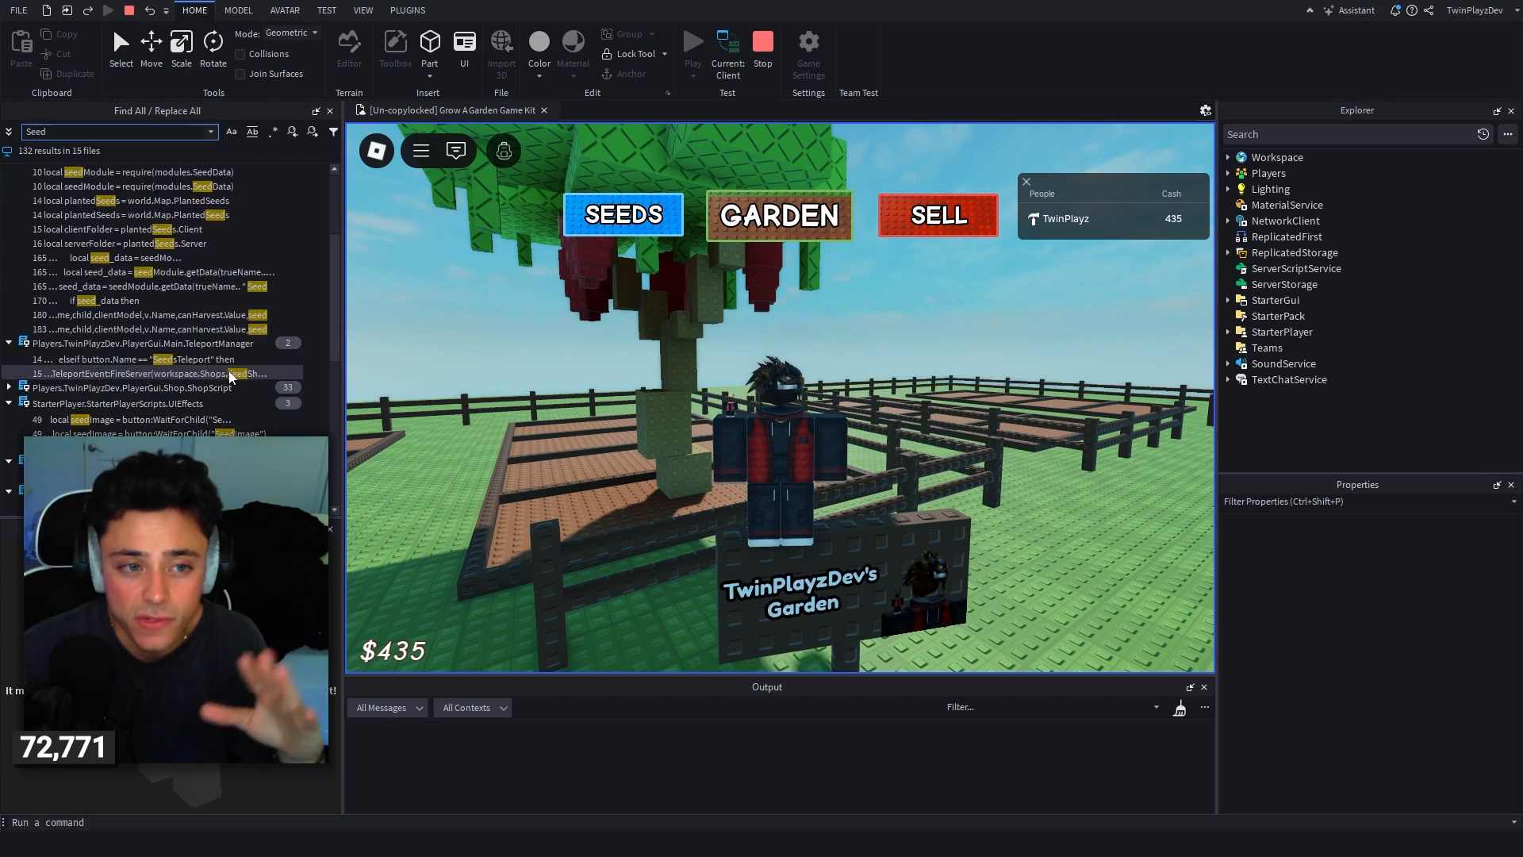
{"action": "double_click", "coordinate": [82, 132]}
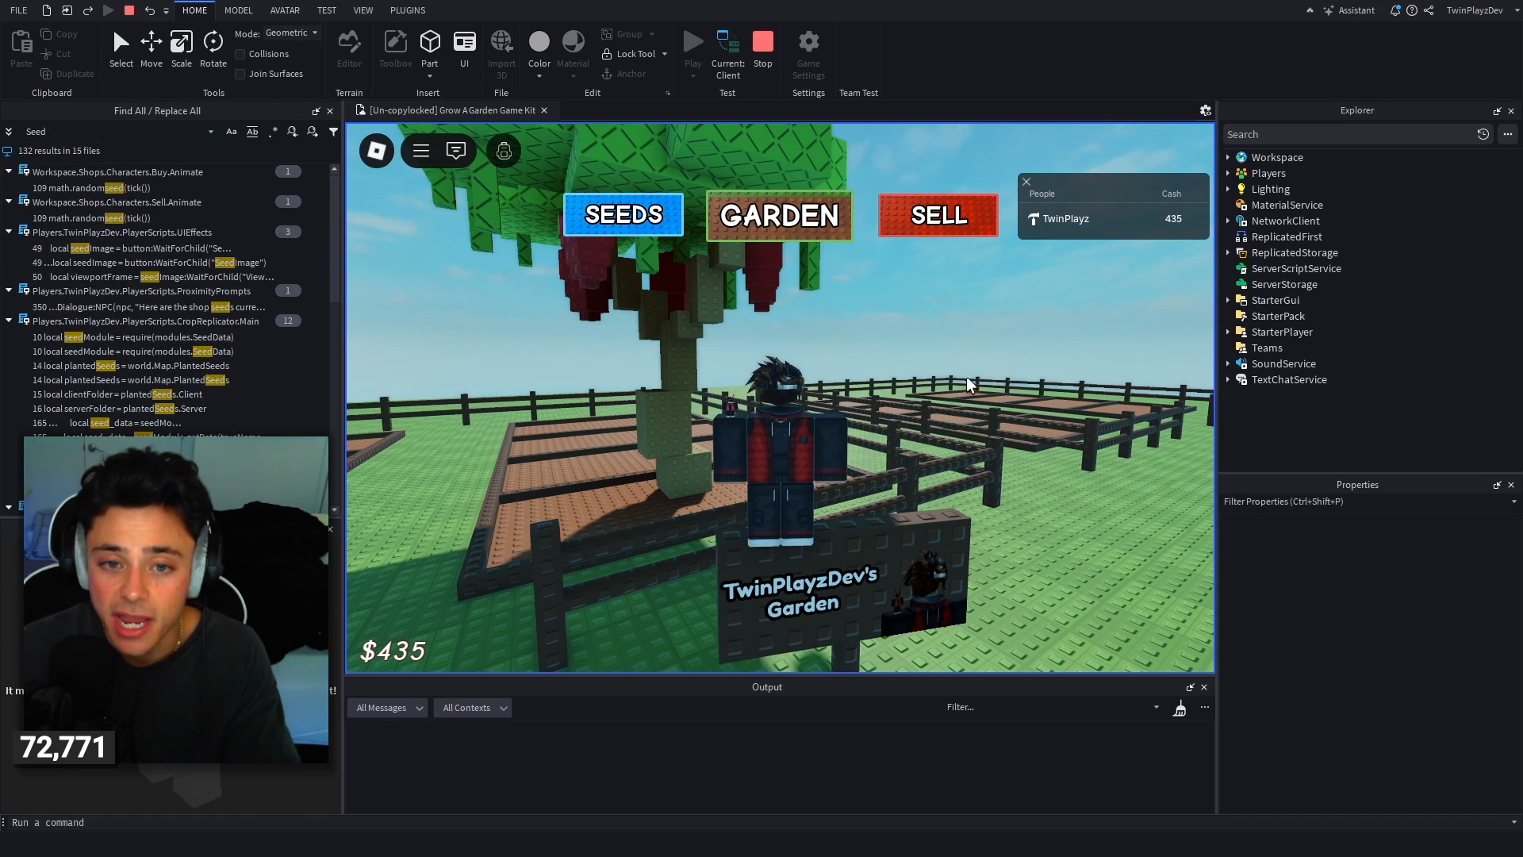
Step: Try to climb the Apple tree's trunk with repeated jumps to reach its fruits
{"action": "key", "text": "w"}
{"action": "right_click_drag", "start_coordinate": [960, 382], "coordinate": [957, 375]}
{"action": "key", "text": "space"}
{"action": "key", "text": "w"}
{"action": "key", "text": "space"}
{"action": "key", "text": "space"}
{"action": "key", "text": "w"}
{"action": "key", "text": "space"}
{"action": "key", "text": "space"}
{"action": "key", "text": "w"}
{"action": "key", "text": "space"}
{"action": "key", "text": "w"}
{"action": "key", "text": "space"}
{"action": "key", "text": "w"}
{"action": "key", "text": "space"}
{"action": "key", "text": "w"}
{"action": "key", "text": "space"}
{"action": "key", "text": "w"}
{"action": "key", "text": "space"}
{"action": "key", "text": "w"}
{"action": "key", "text": "space"}
{"action": "key", "text": "w"}
{"action": "key", "text": "space"}
{"action": "key", "text": "w"}
{"action": "key", "text": "space"}
{"action": "key", "text": "s"}
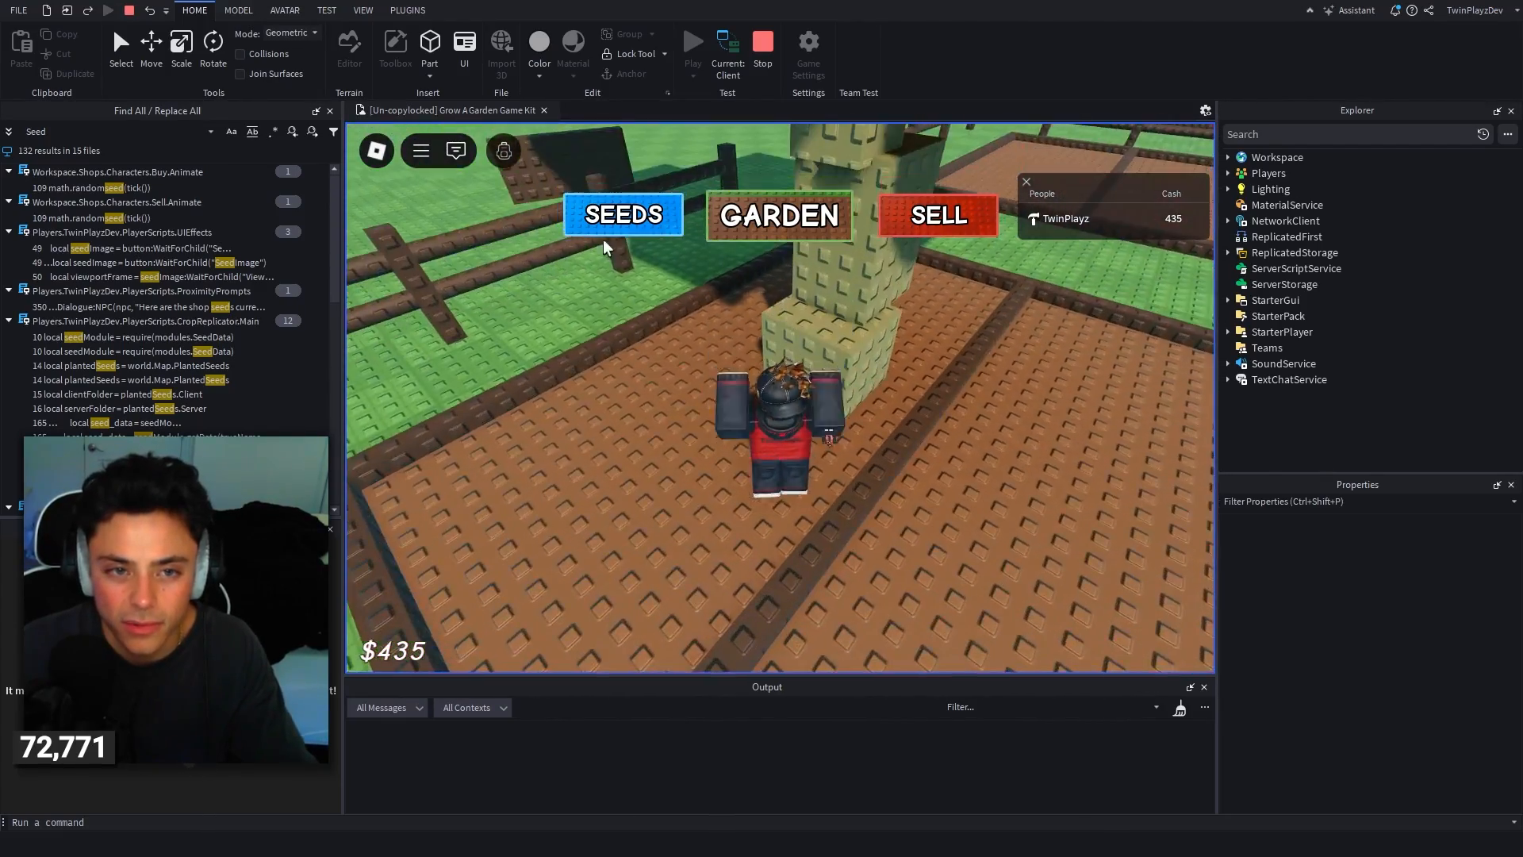
Step: Enable the shift lock option in the in-game settings and lock the camera behind the character
{"action": "left_click", "coordinate": [377, 151]}
{"action": "left_click", "coordinate": [658, 200]}
{"action": "scroll", "coordinate": [850, 486], "scroll_direction": "down", "scroll_amount": 10}
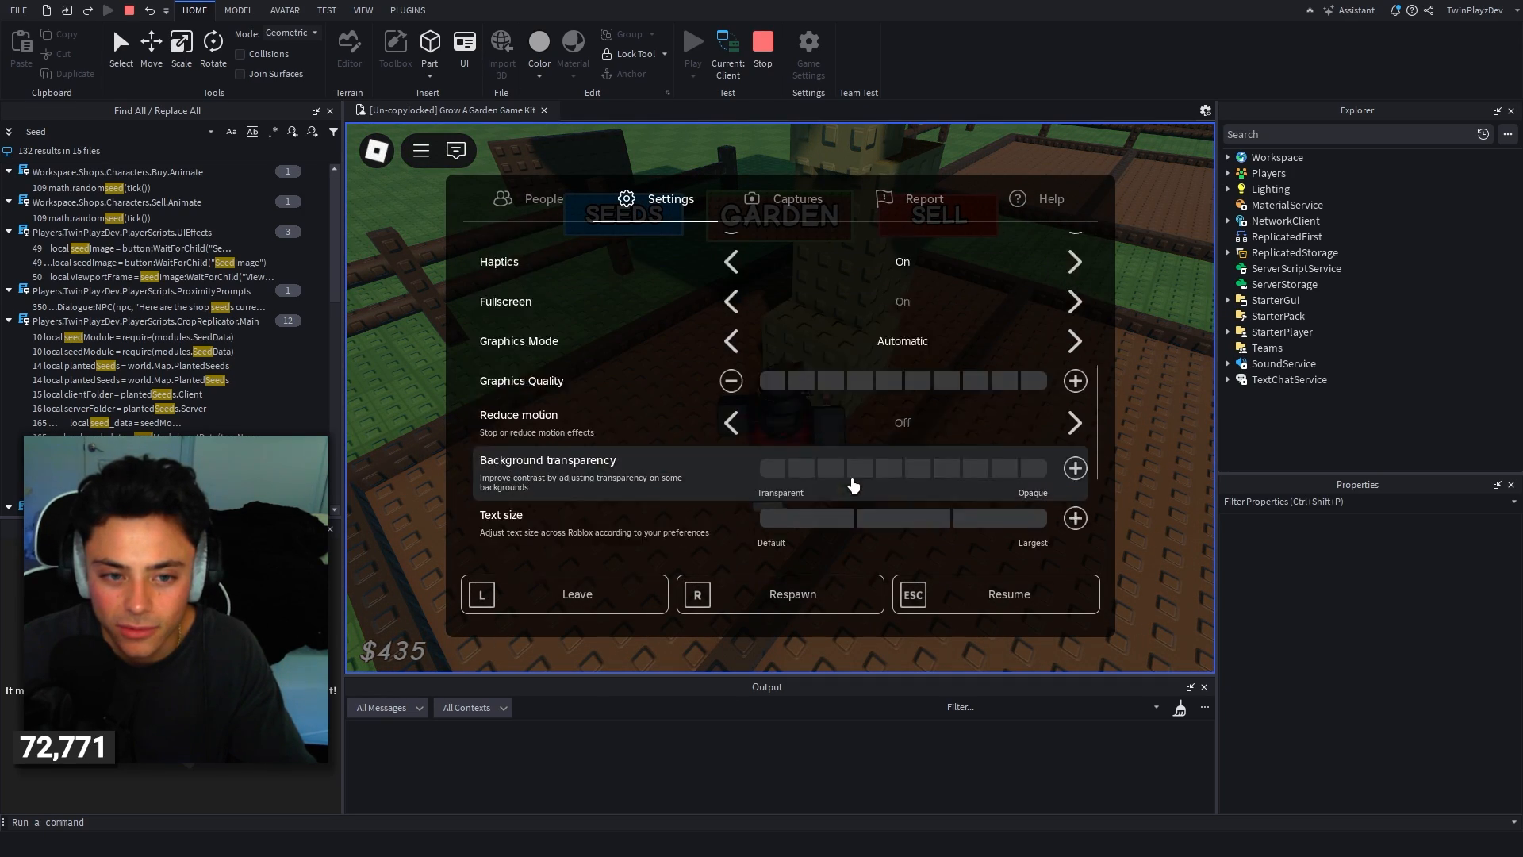
{"action": "scroll", "coordinate": [924, 445], "scroll_direction": "down", "scroll_amount": 5}
{"action": "scroll", "coordinate": [920, 443], "scroll_direction": "up", "scroll_amount": 10}
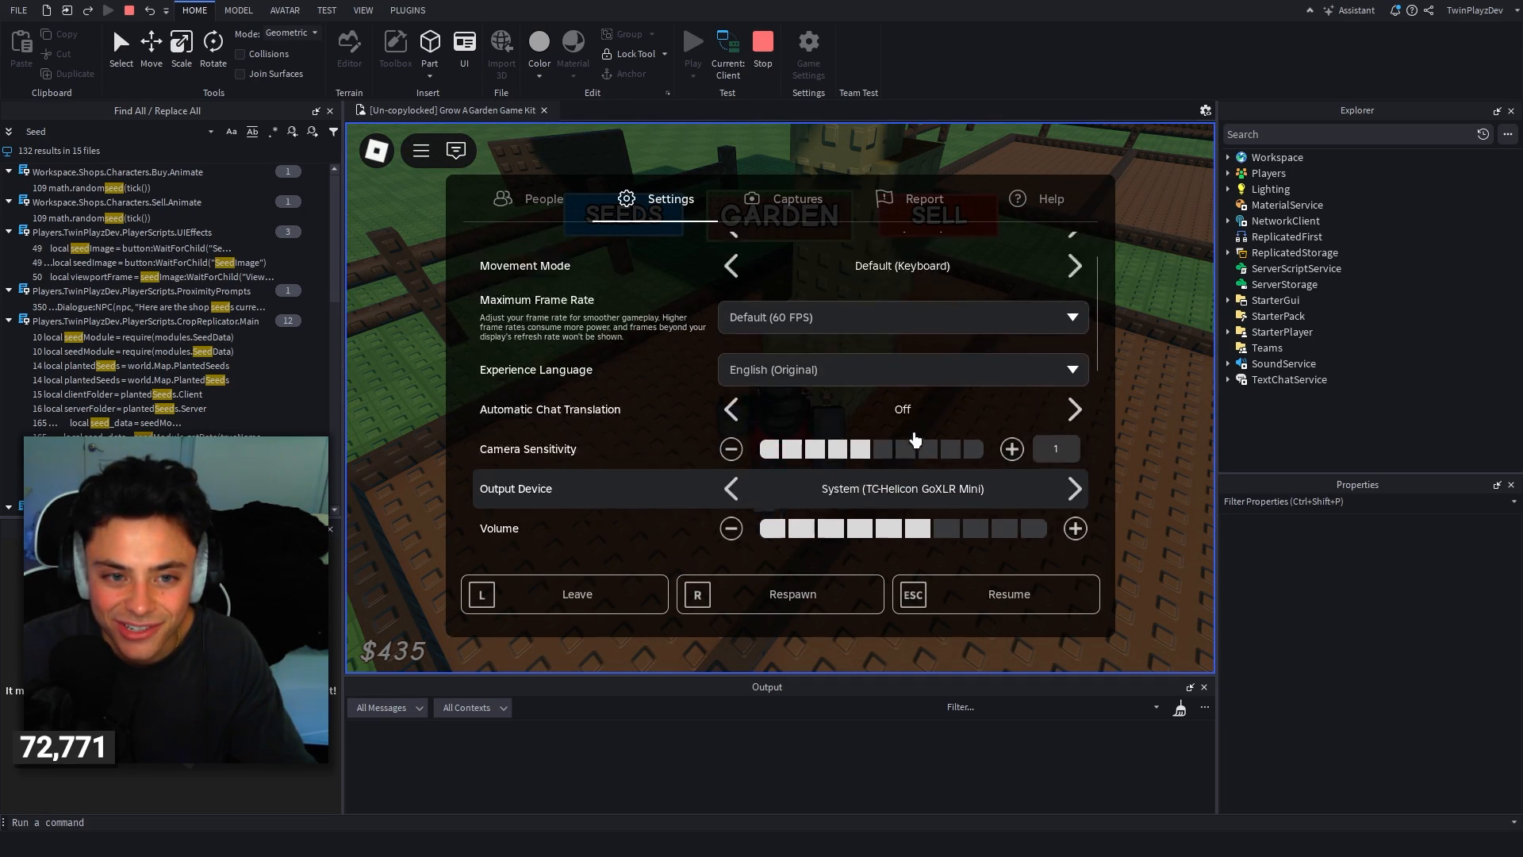
{"action": "left_click", "coordinate": [1075, 256]}
{"action": "key", "text": "Escape"}
{"action": "key", "text": "shift"}
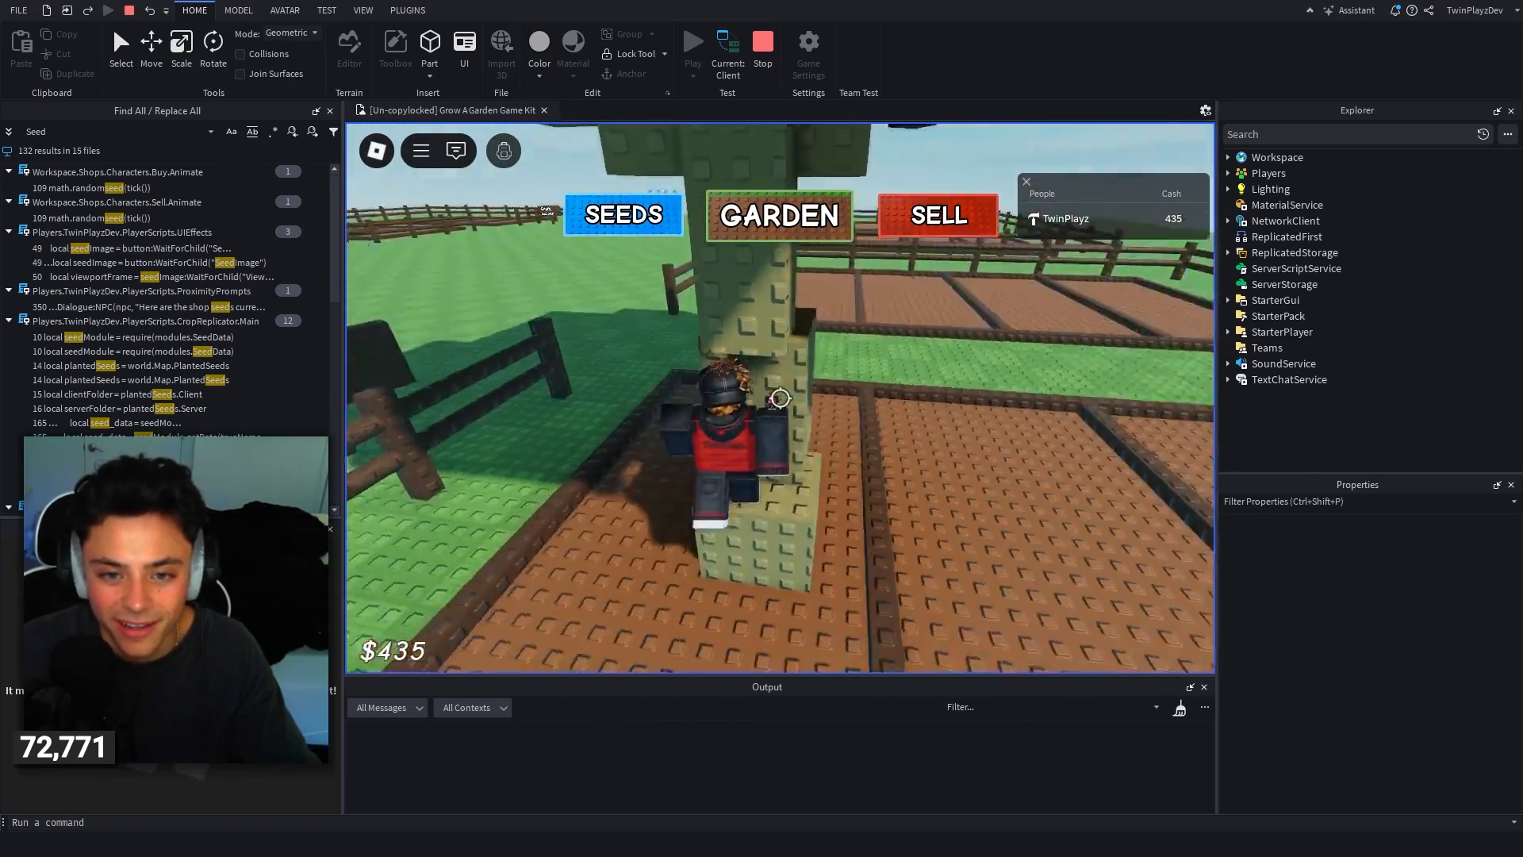
Step: Climb the Apple tree with the camera locked and get onto the branches beside the fruits
{"action": "key", "text": "w"}
{"action": "key", "text": "space"}
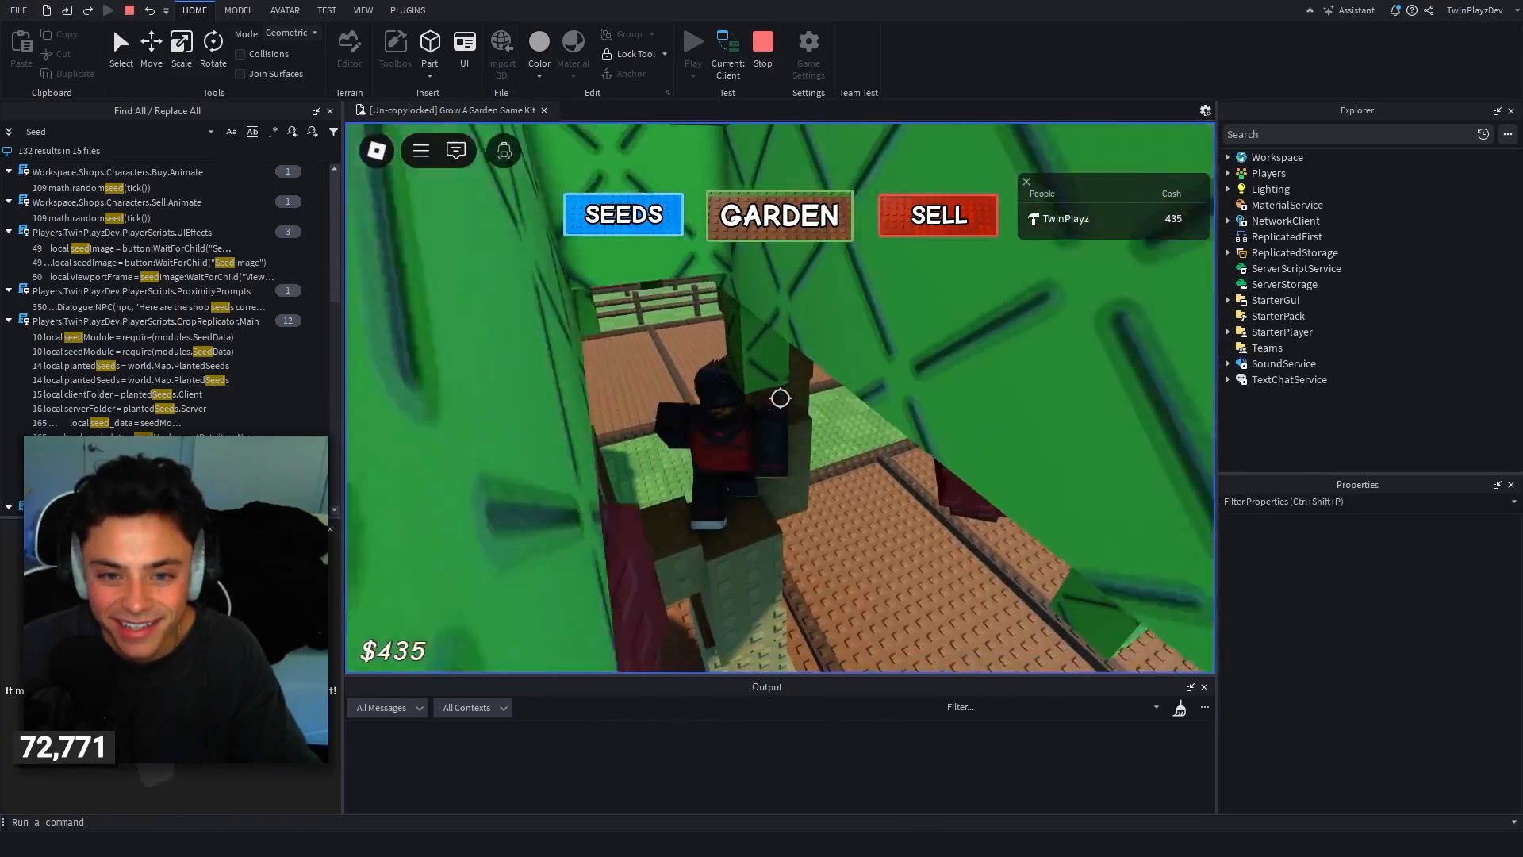
{"action": "key", "text": "w"}
{"action": "key", "text": "space"}
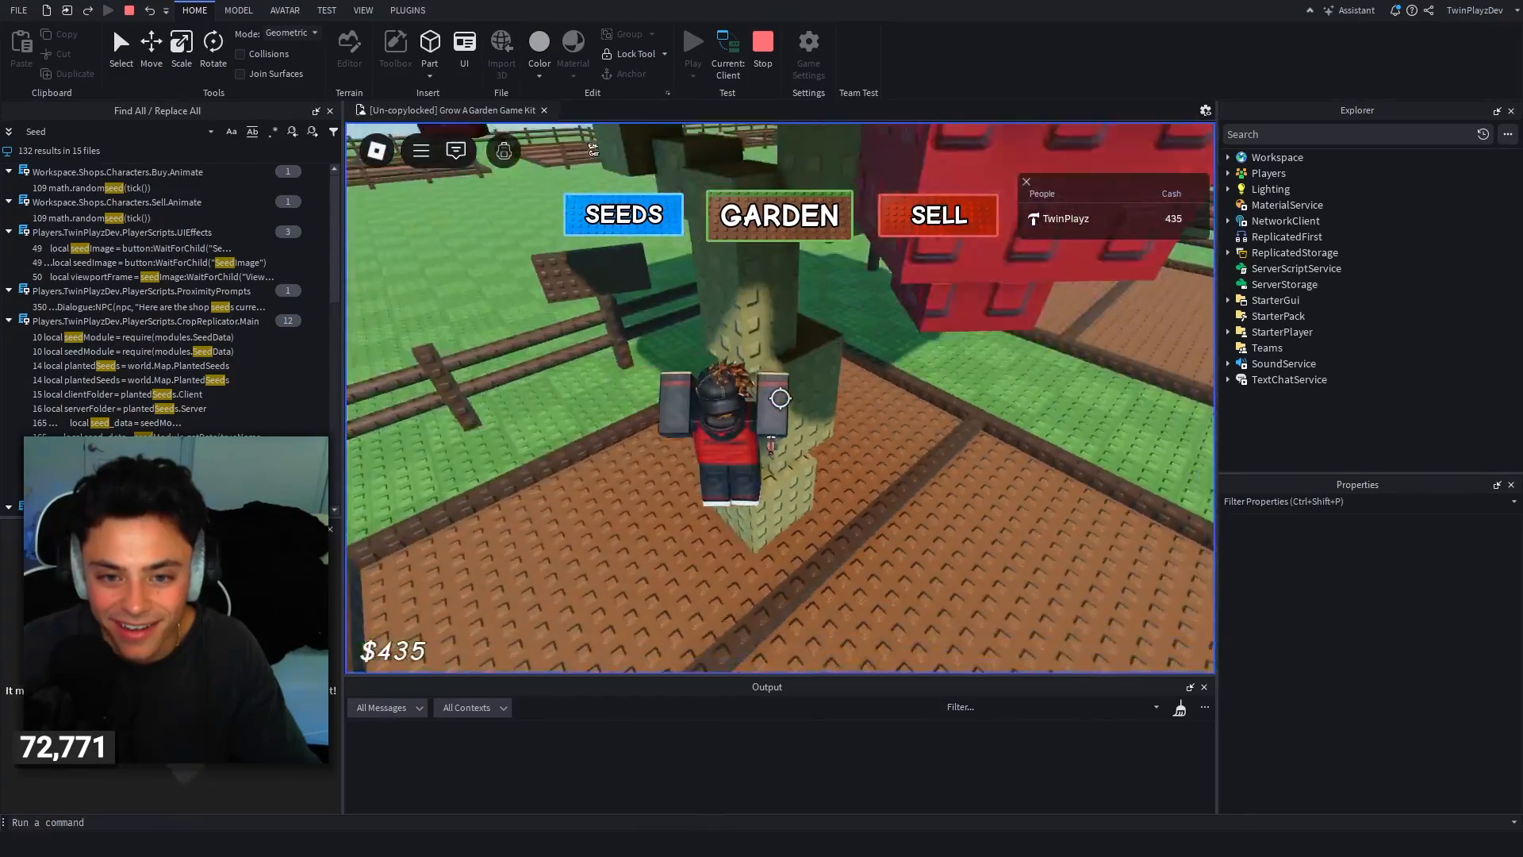
{"action": "key", "text": "w"}
{"action": "key", "text": "space"}
{"action": "key", "text": "space"}
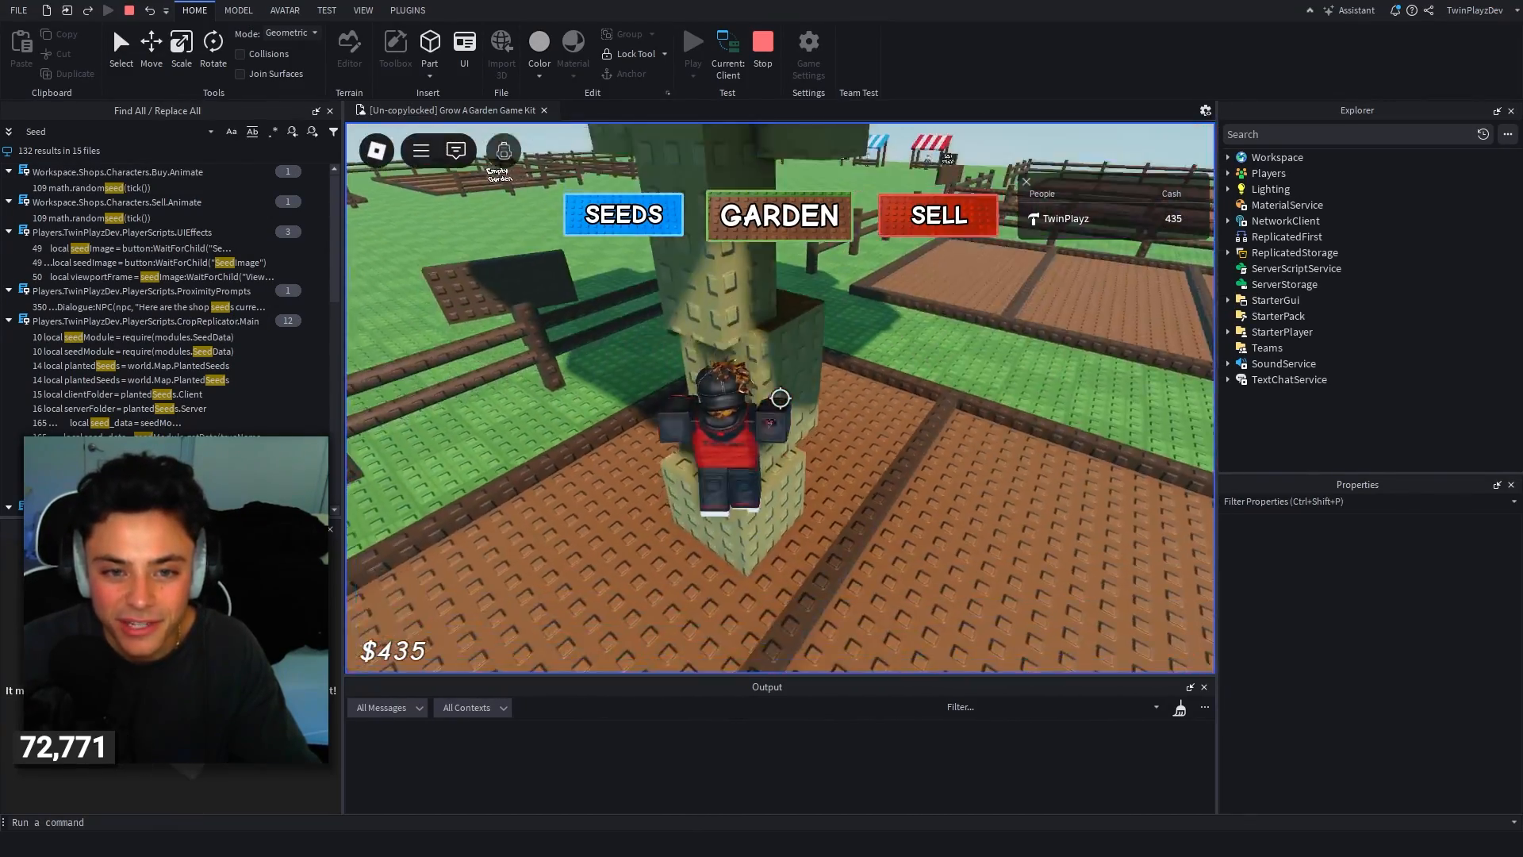
{"action": "key", "text": "w"}
{"action": "key", "text": "space"}
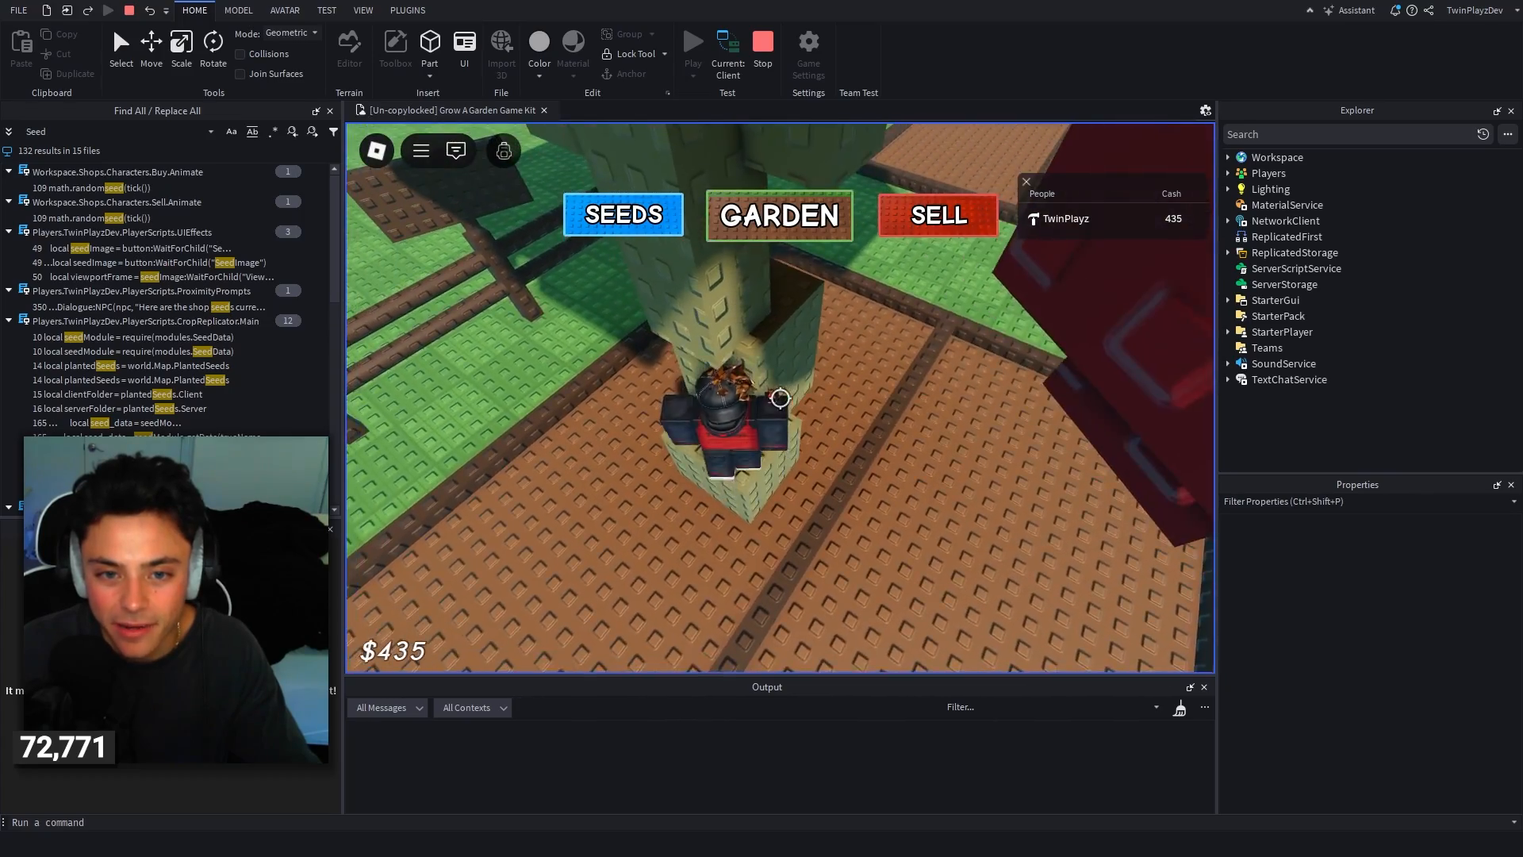
{"action": "key", "text": "w"}
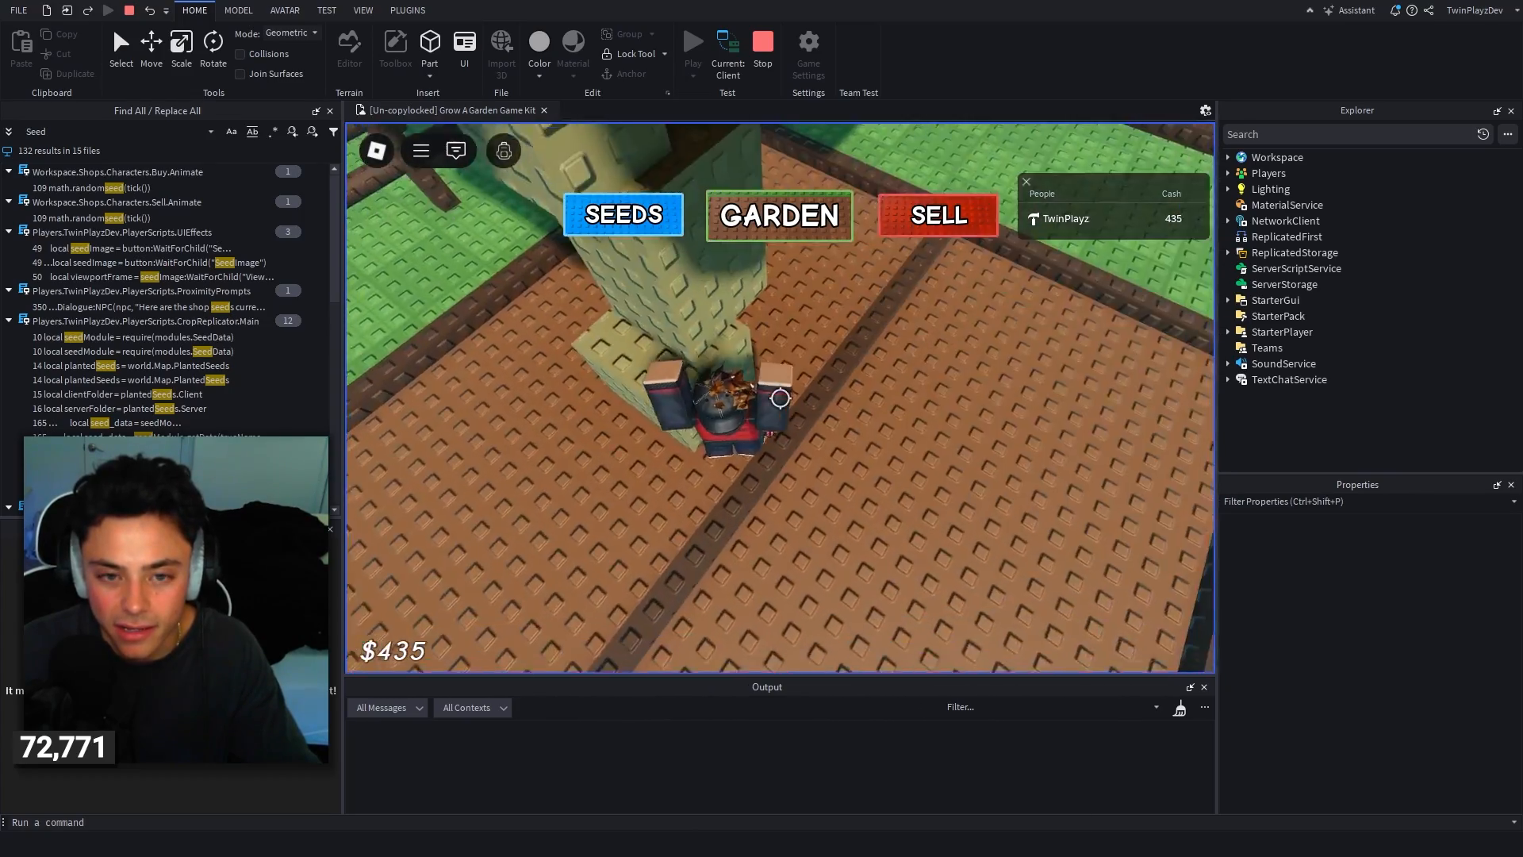
{"action": "key", "text": "space"}
{"action": "key", "text": "w"}
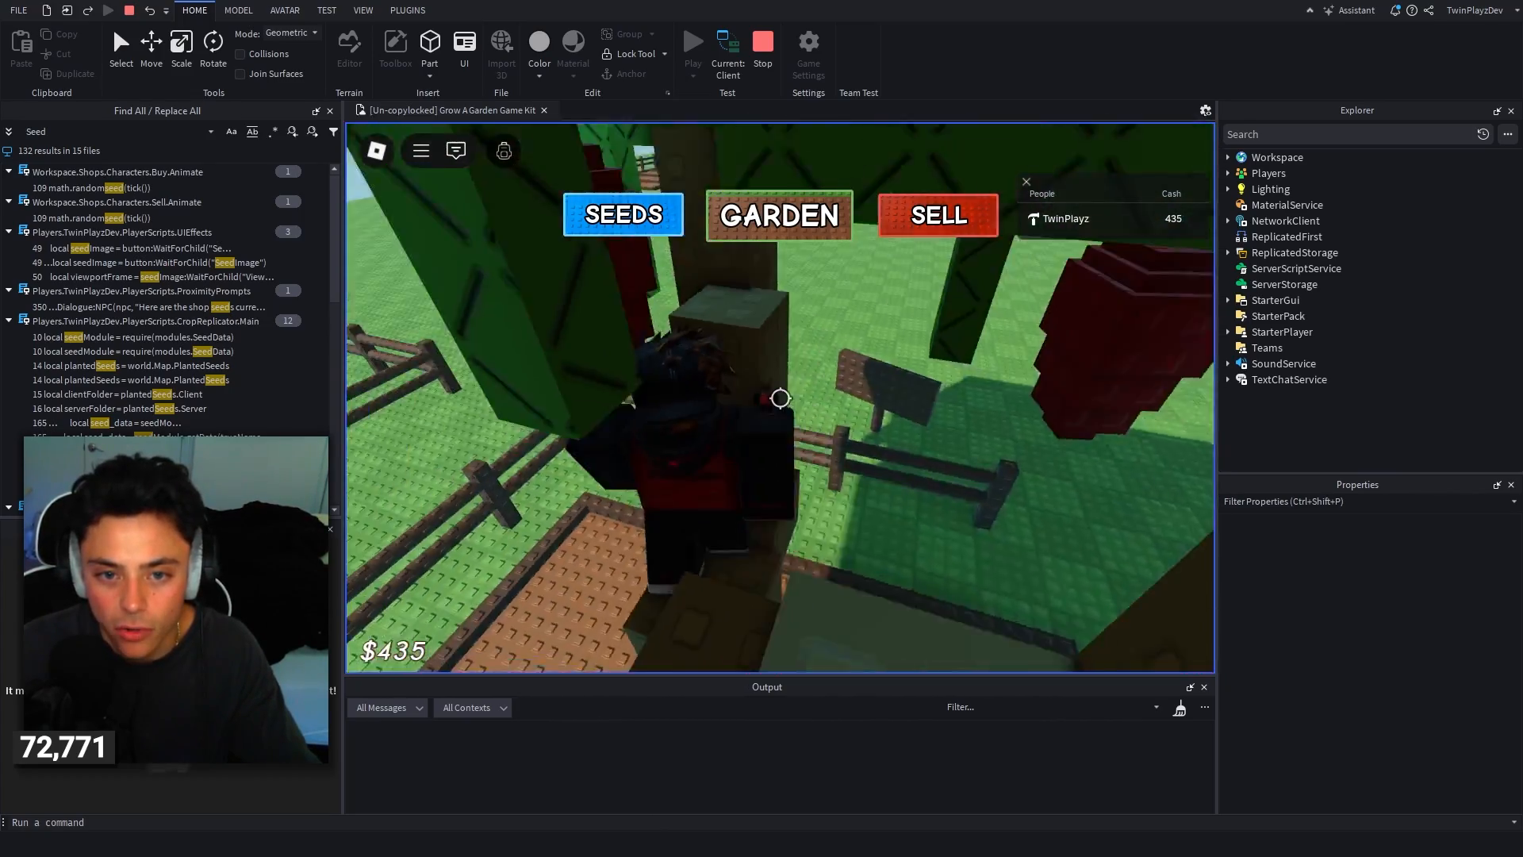
{"action": "key", "text": "w"}
{"action": "key", "text": "space"}
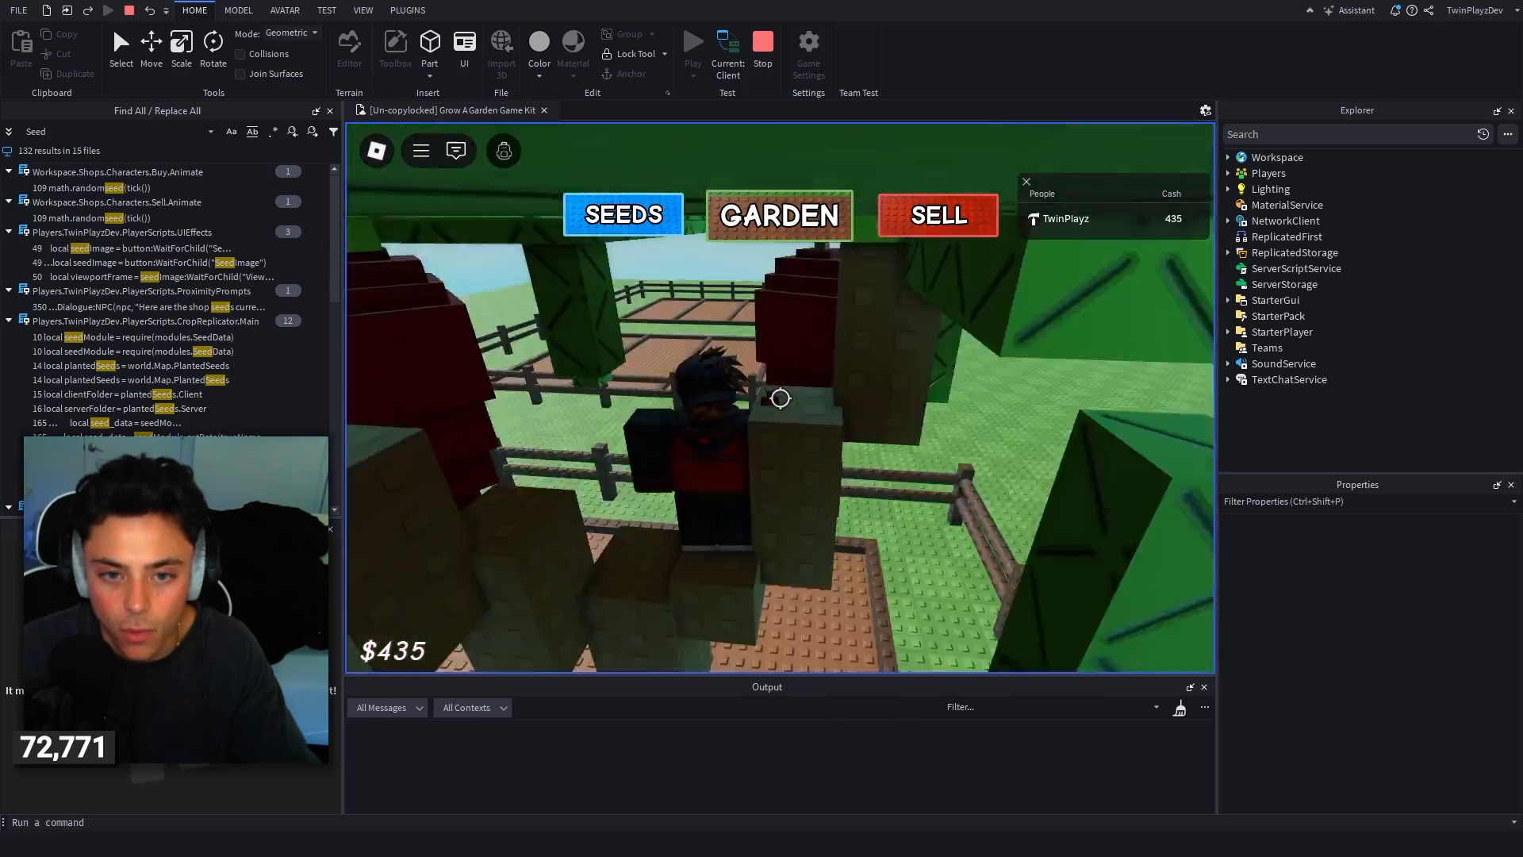
{"action": "key", "text": "w"}
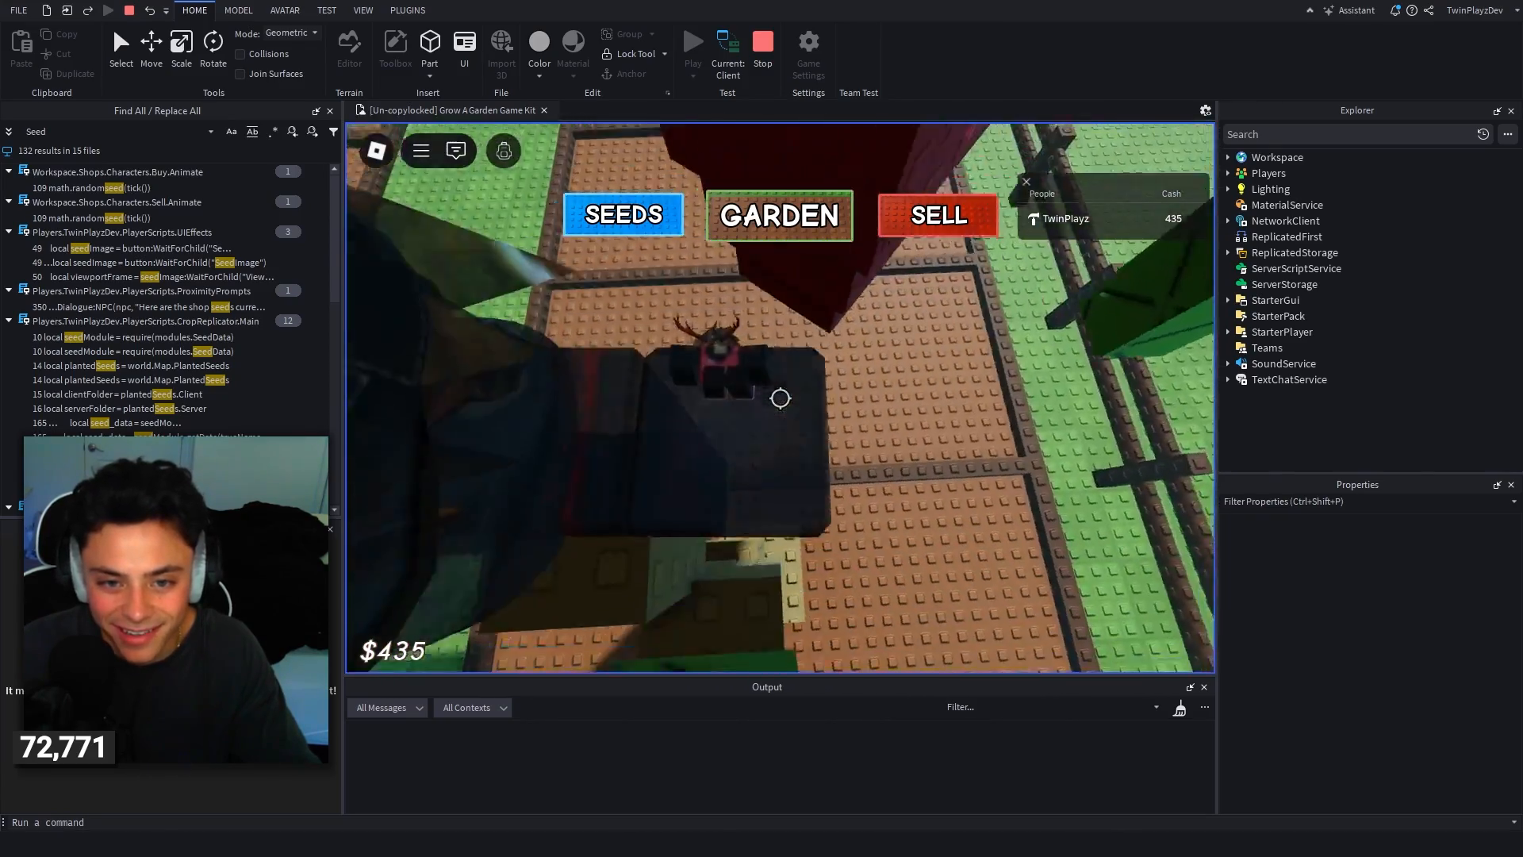
Step: Release the camera lock and inspect the fruits and leaves from the Apple tree's branches
{"action": "key", "text": "shift"}
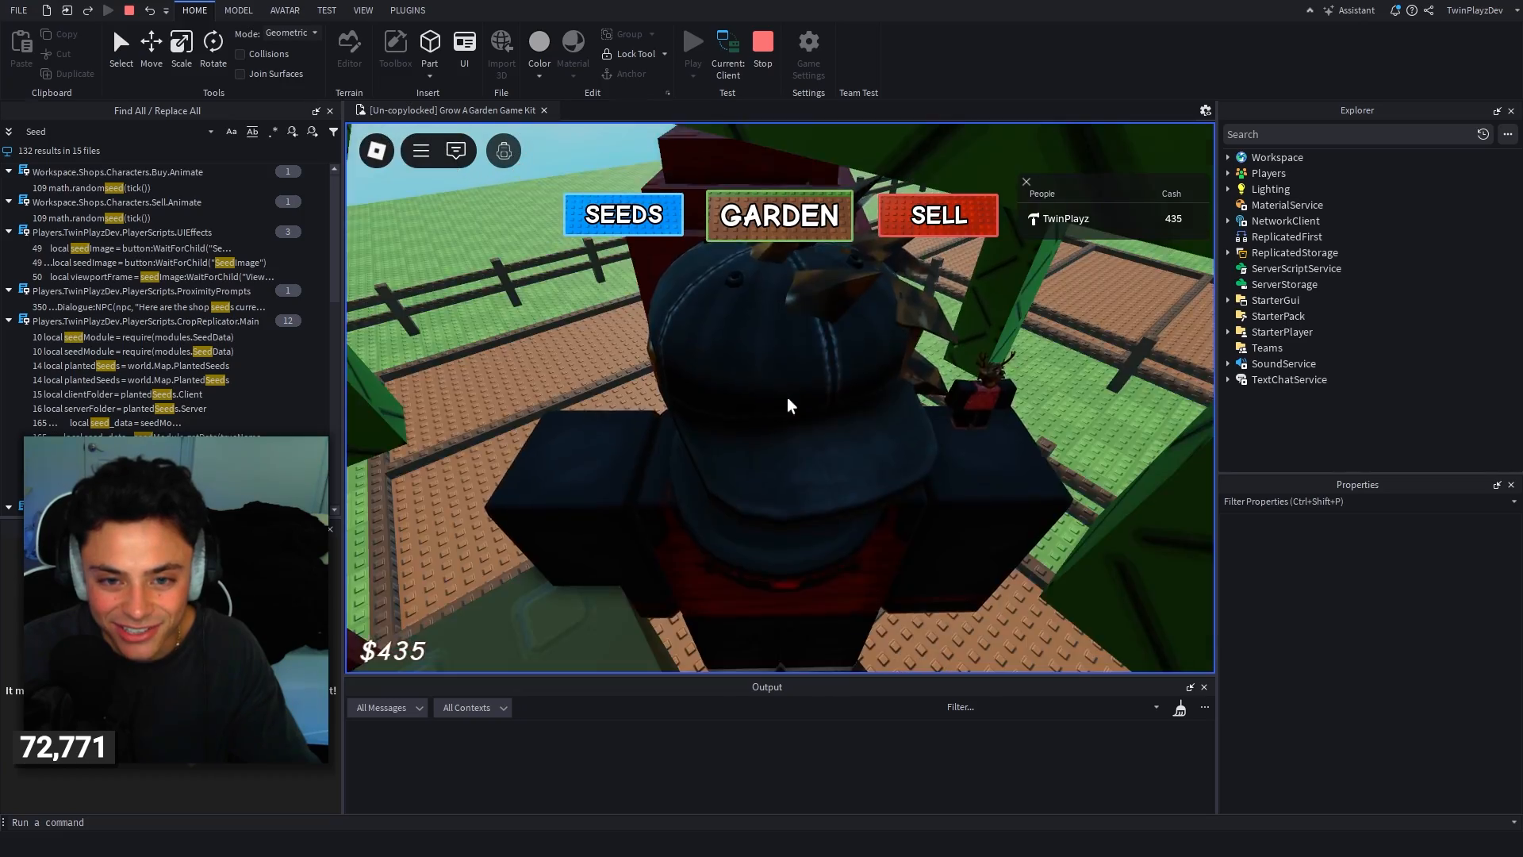
{"action": "right_click_drag", "start_coordinate": [787, 397], "coordinate": [835, 435]}
{"action": "scroll", "coordinate": [834, 435], "scroll_direction": "down", "scroll_amount": 5}
{"action": "scroll", "coordinate": [835, 434], "scroll_direction": "up", "scroll_amount": 5}
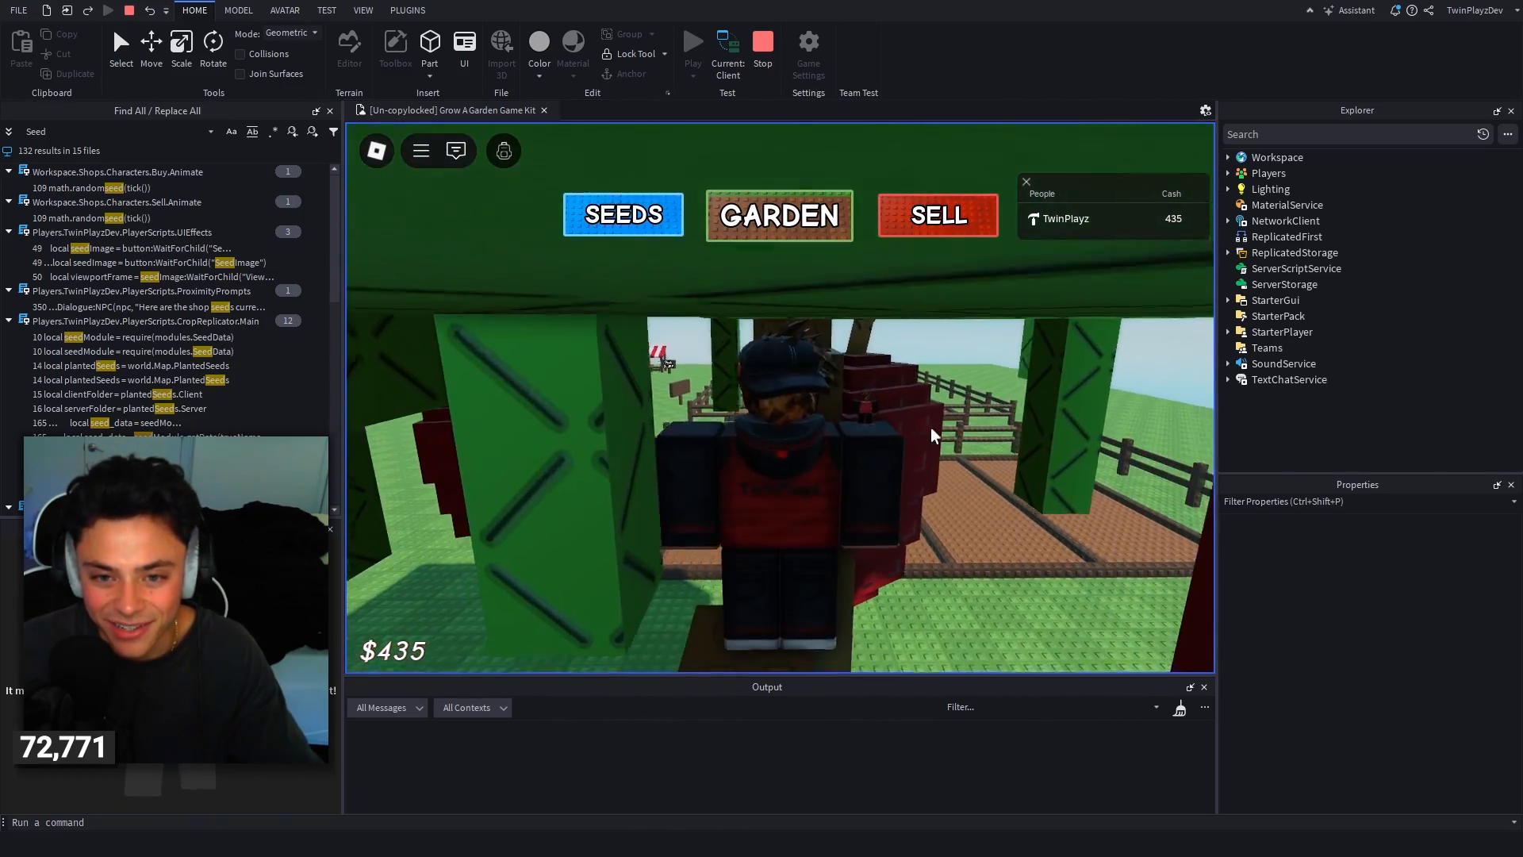
{"action": "right_click_drag", "start_coordinate": [931, 426], "coordinate": [931, 427]}
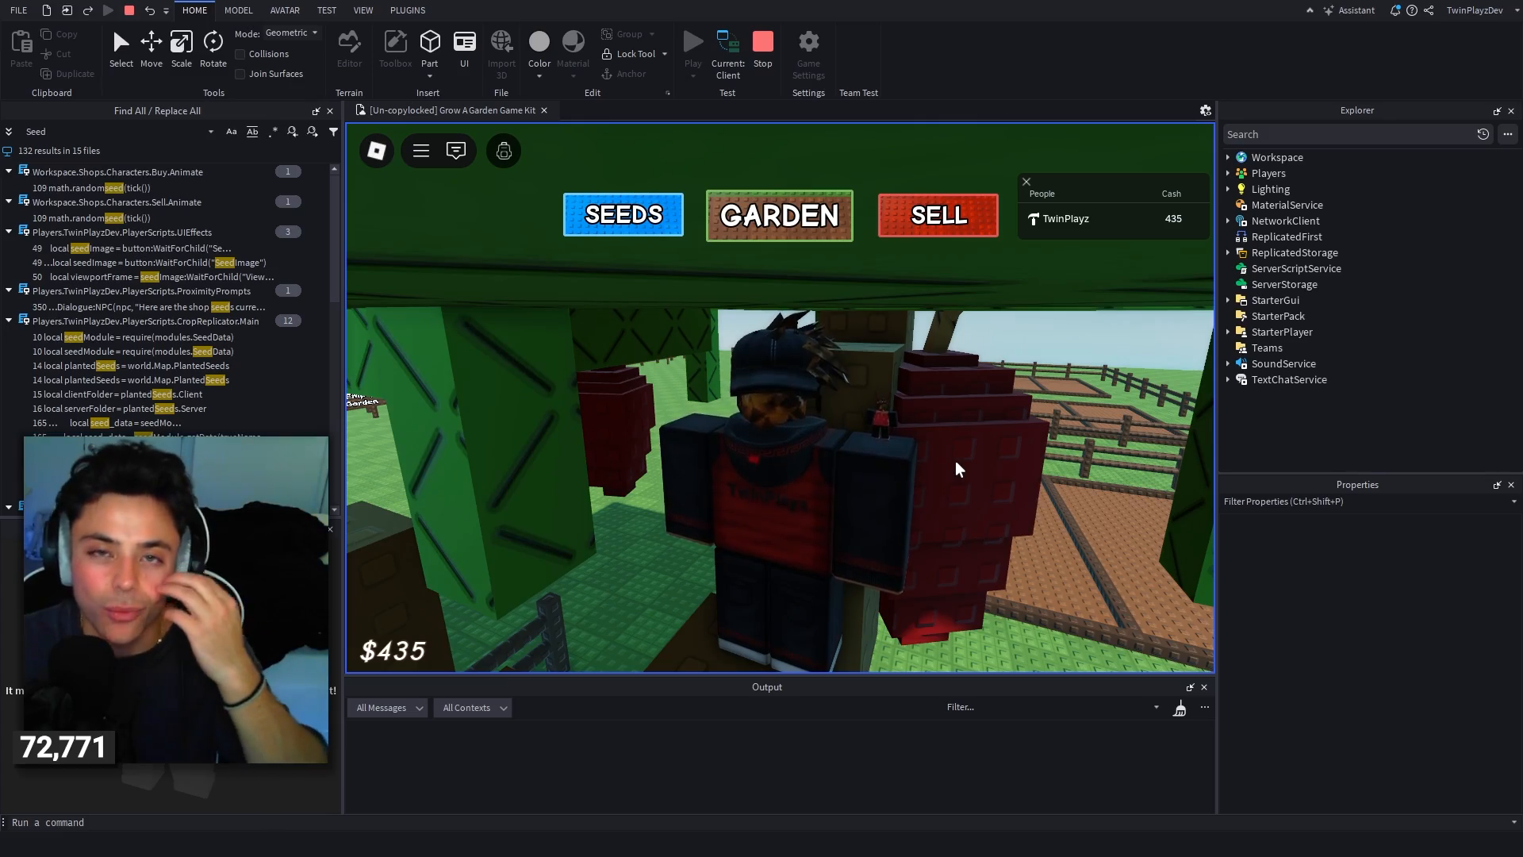
Step: Jump off the Apple tree, stop the play test and clear the output messages
{"action": "scroll", "coordinate": [952, 444], "scroll_direction": "down", "scroll_amount": 4}
{"action": "right_click_drag", "start_coordinate": [952, 445], "coordinate": [952, 445]}
{"action": "key", "text": "ctrl+a"}
{"action": "key", "text": "space"}
{"action": "key", "text": "space"}
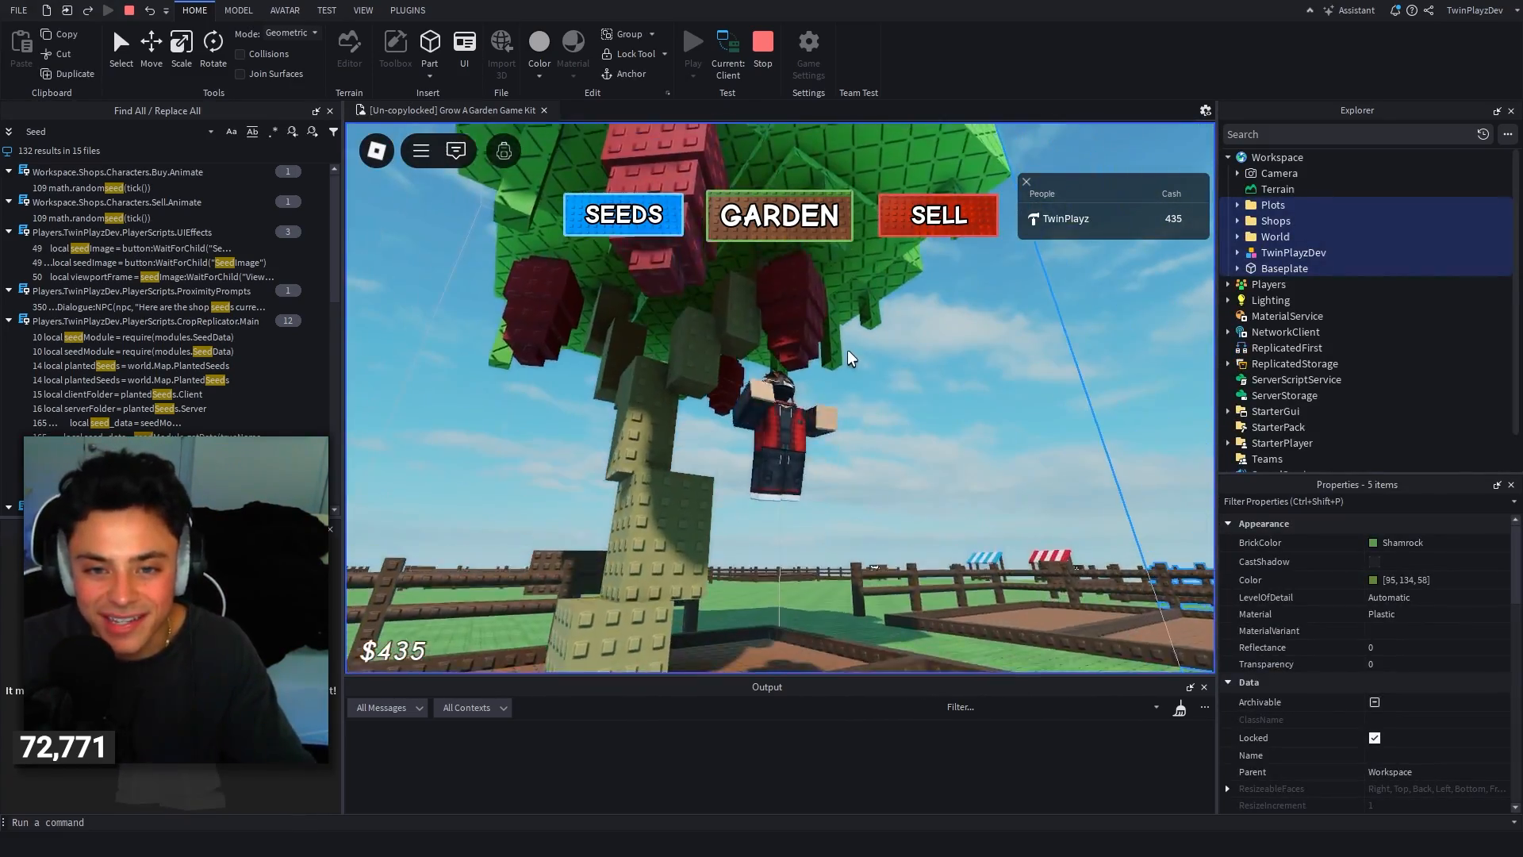
{"action": "left_click", "coordinate": [765, 46]}
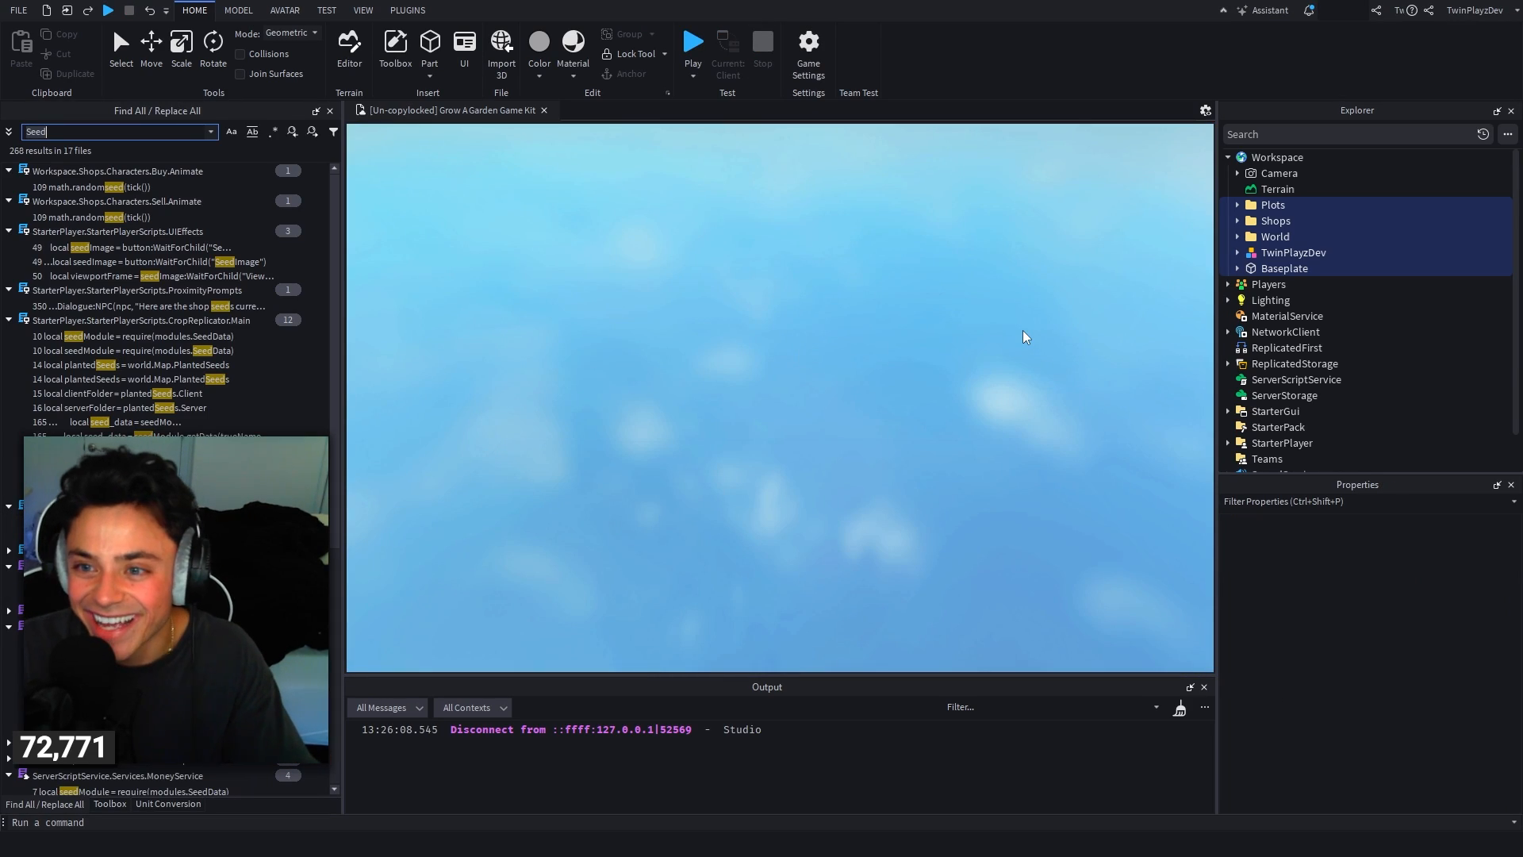
{"action": "scroll", "coordinate": [997, 245], "scroll_direction": "down", "scroll_amount": 10}
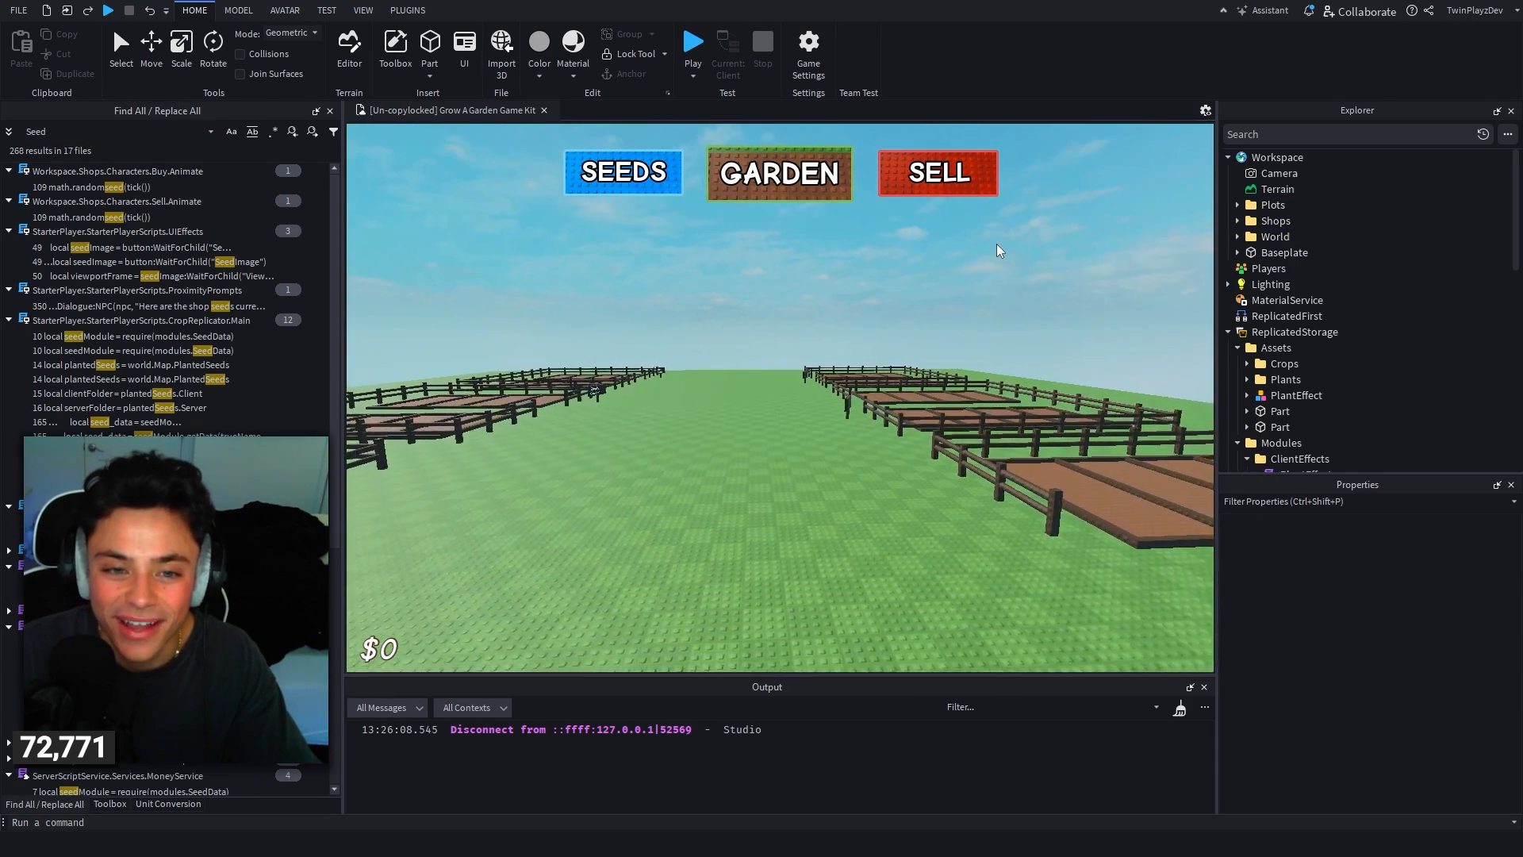
{"action": "left_click", "coordinate": [1180, 709]}
{"action": "key", "text": "w"}
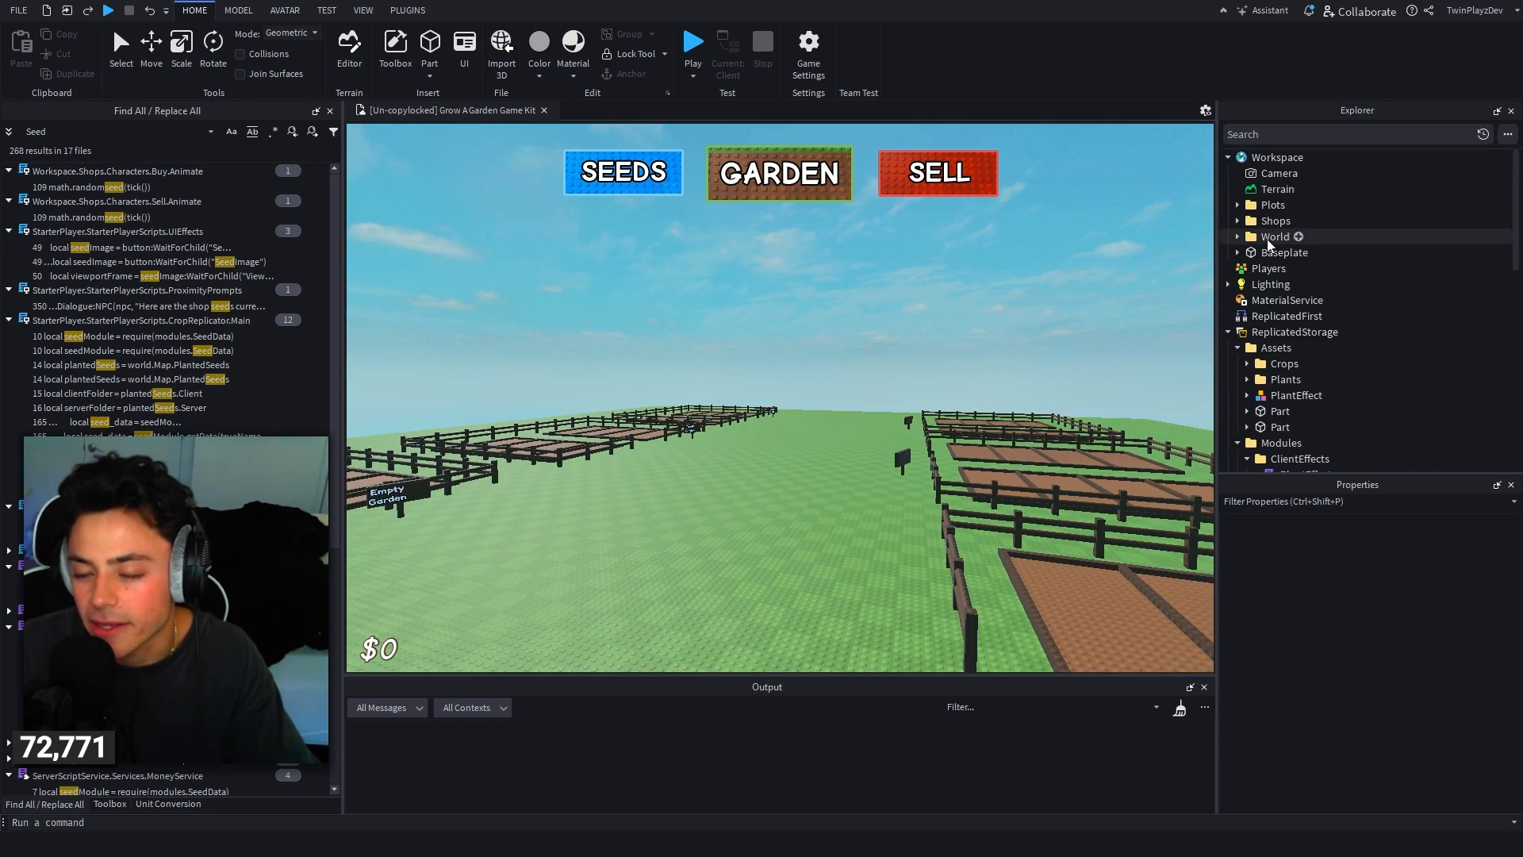
Step: Expand the World folder in Workspace through Map down to the contents of PlantedSeeds
{"action": "left_click", "coordinate": [1237, 236]}
{"action": "key", "text": "s"}
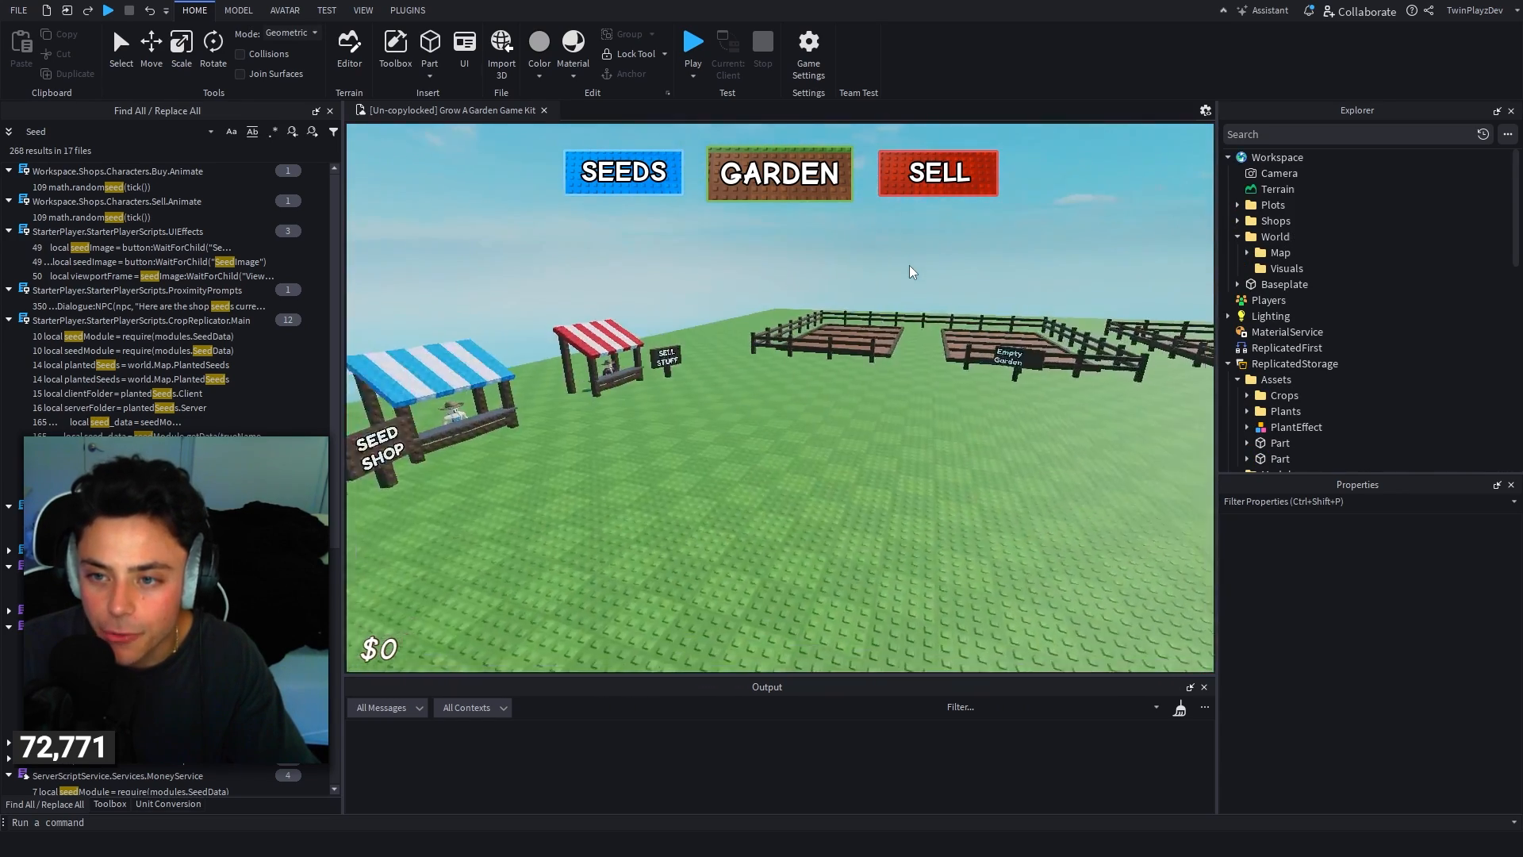
{"action": "left_click", "coordinate": [1275, 237]}
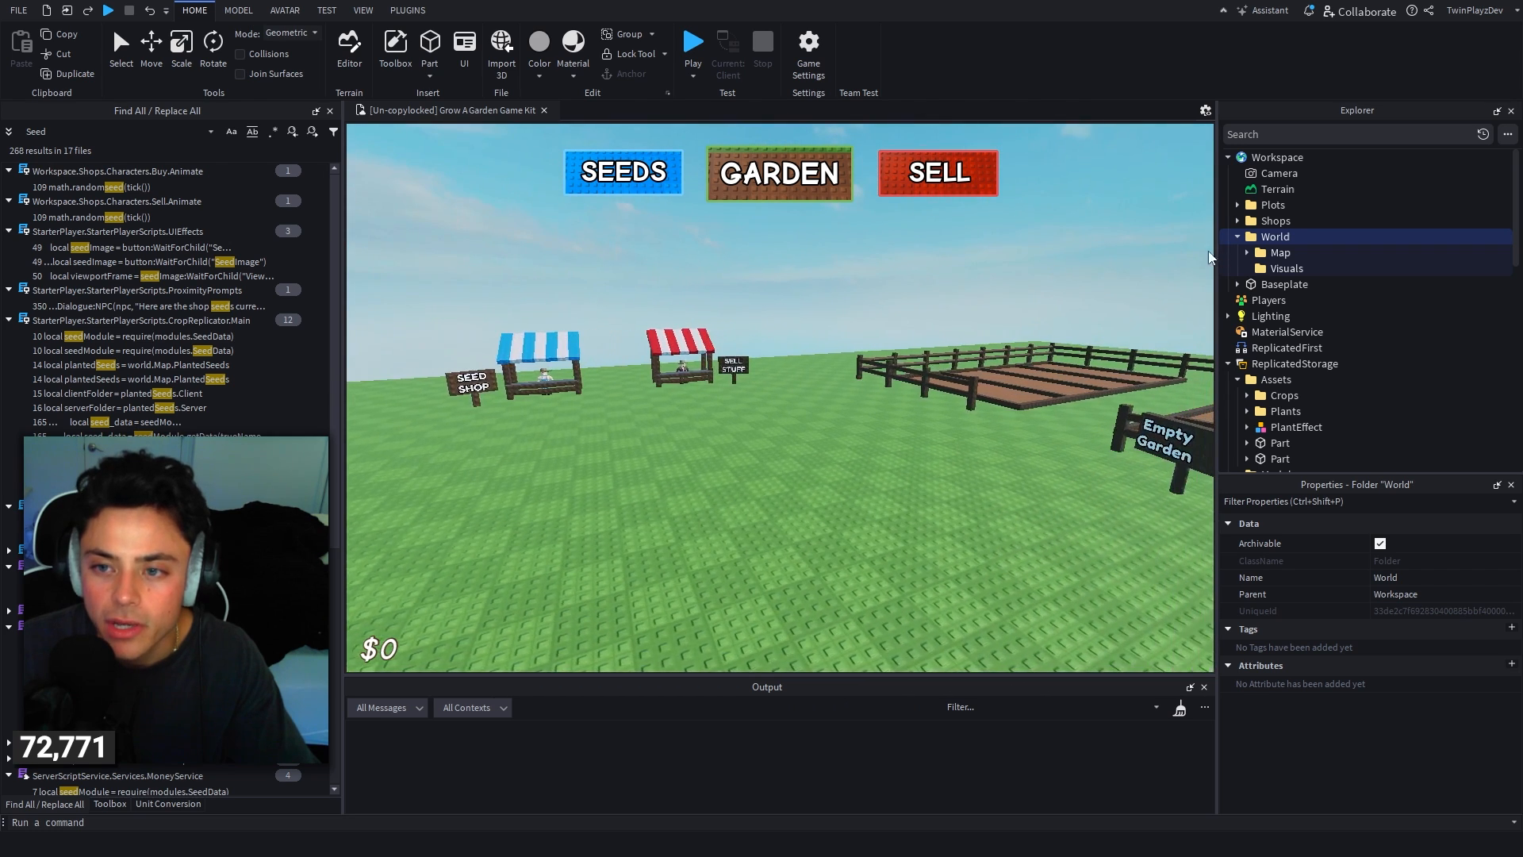
{"action": "left_click", "coordinate": [1247, 252]}
{"action": "left_click", "coordinate": [1125, 263]}
{"action": "left_click", "coordinate": [1257, 268]}
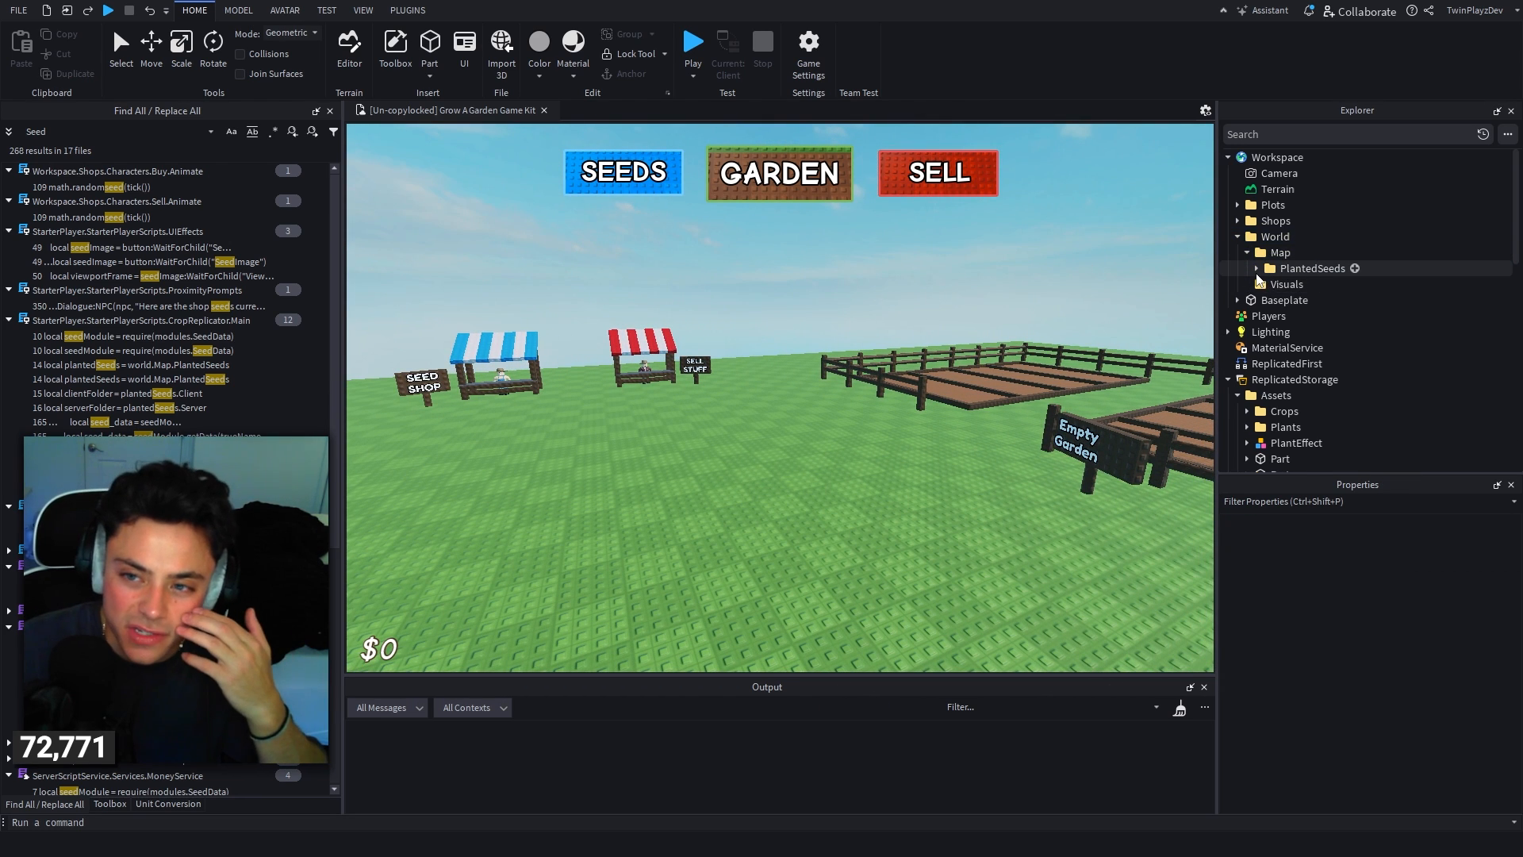
Step: Check the World, Map, PlantedSeeds, Client, Server and Visuals folders one after another, ending with nothing selected
{"action": "left_click", "coordinate": [1268, 237]}
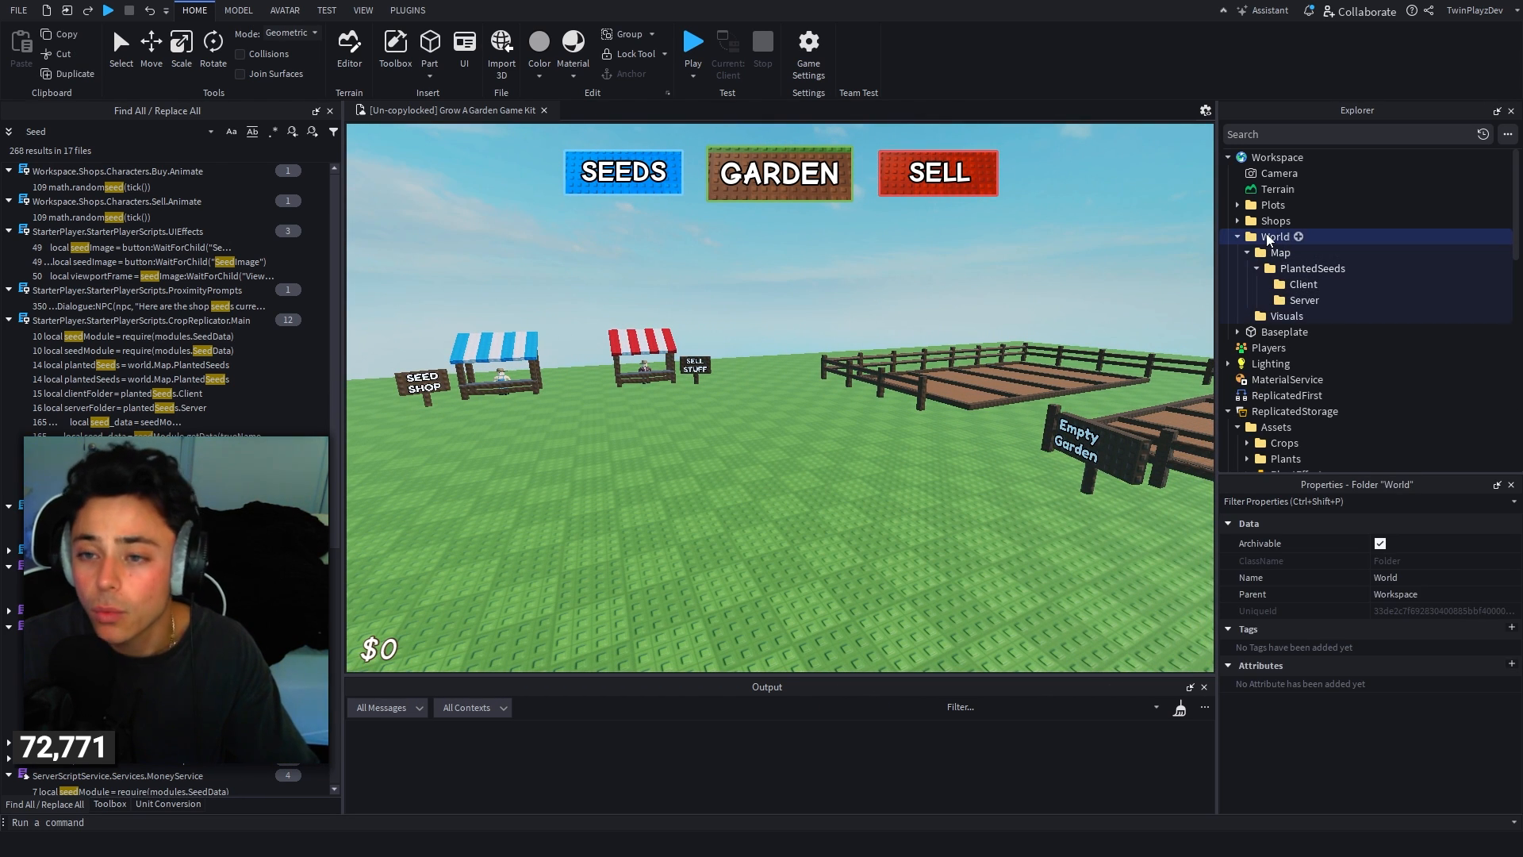
{"action": "left_click", "coordinate": [1279, 253]}
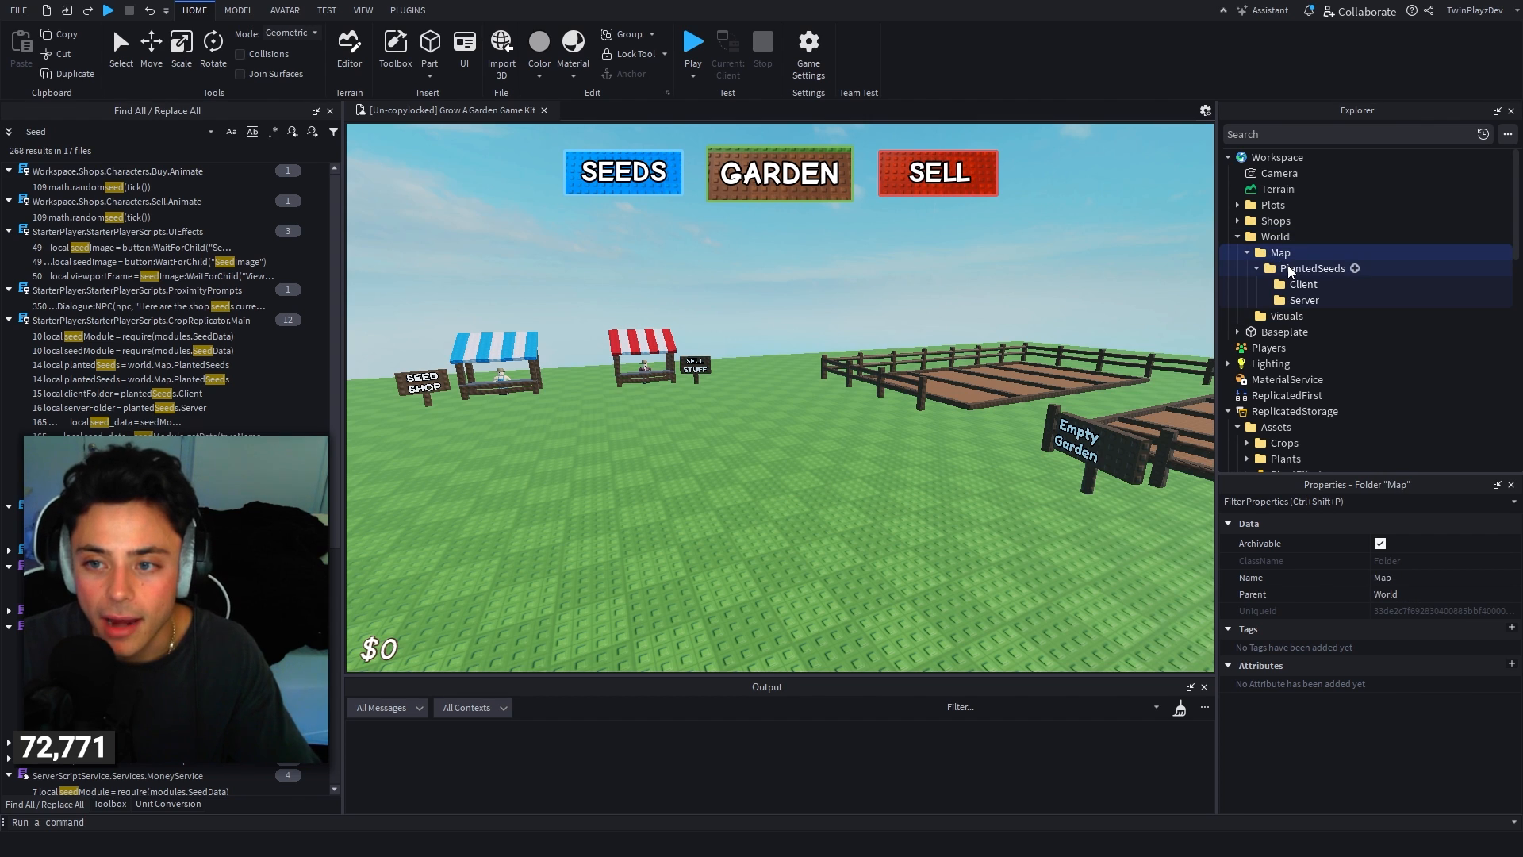
{"action": "left_click", "coordinate": [1289, 270]}
{"action": "left_click", "coordinate": [1294, 284]}
{"action": "left_click", "coordinate": [1295, 300]}
{"action": "left_click", "coordinate": [1289, 316]}
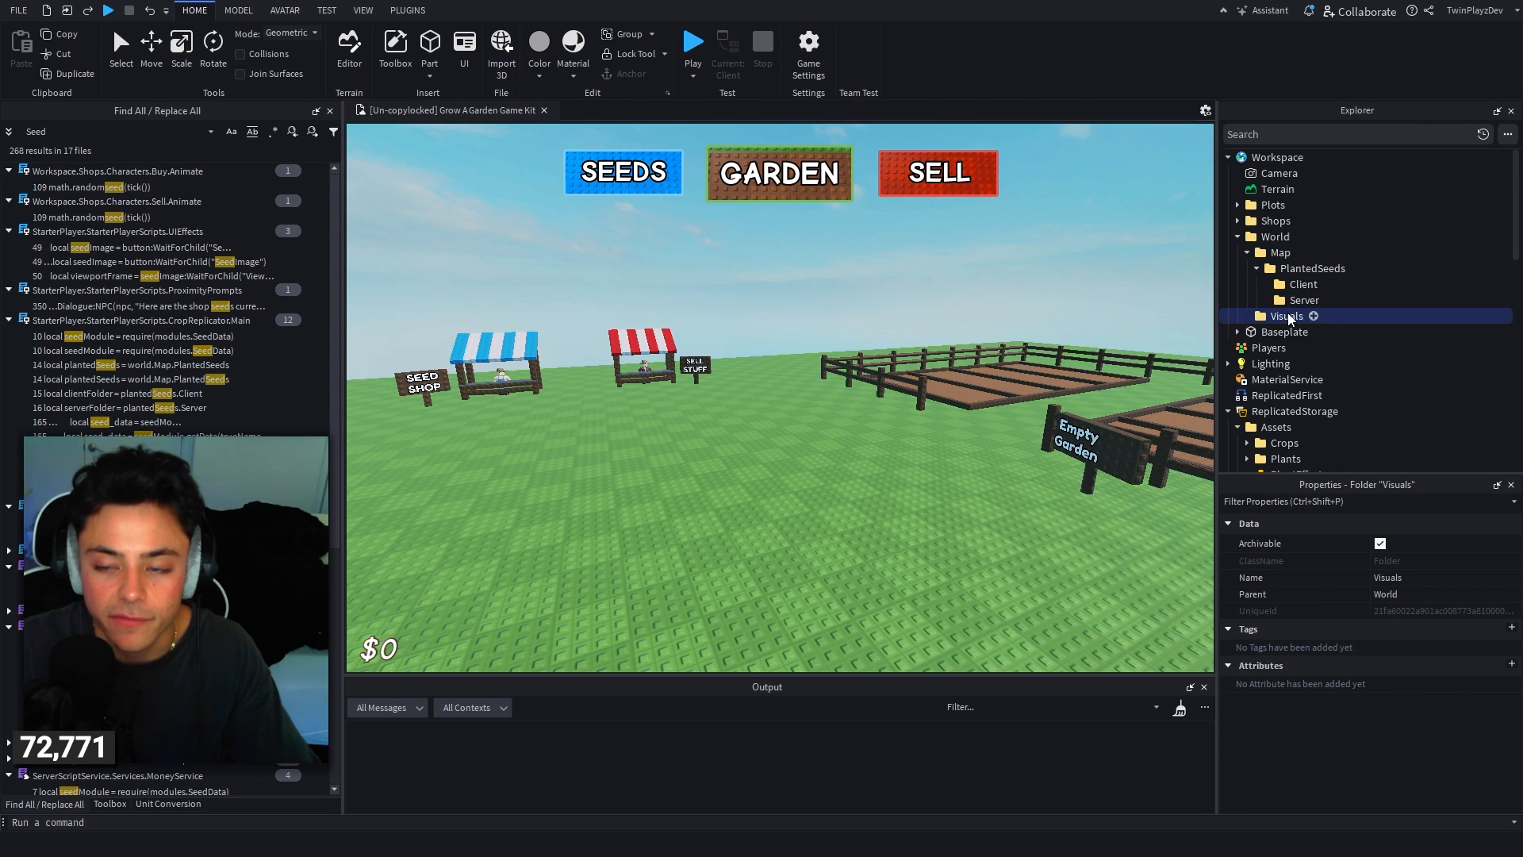
{"action": "left_click", "coordinate": [993, 285]}
{"action": "right_click_drag", "start_coordinate": [993, 286], "coordinate": [971, 265]}
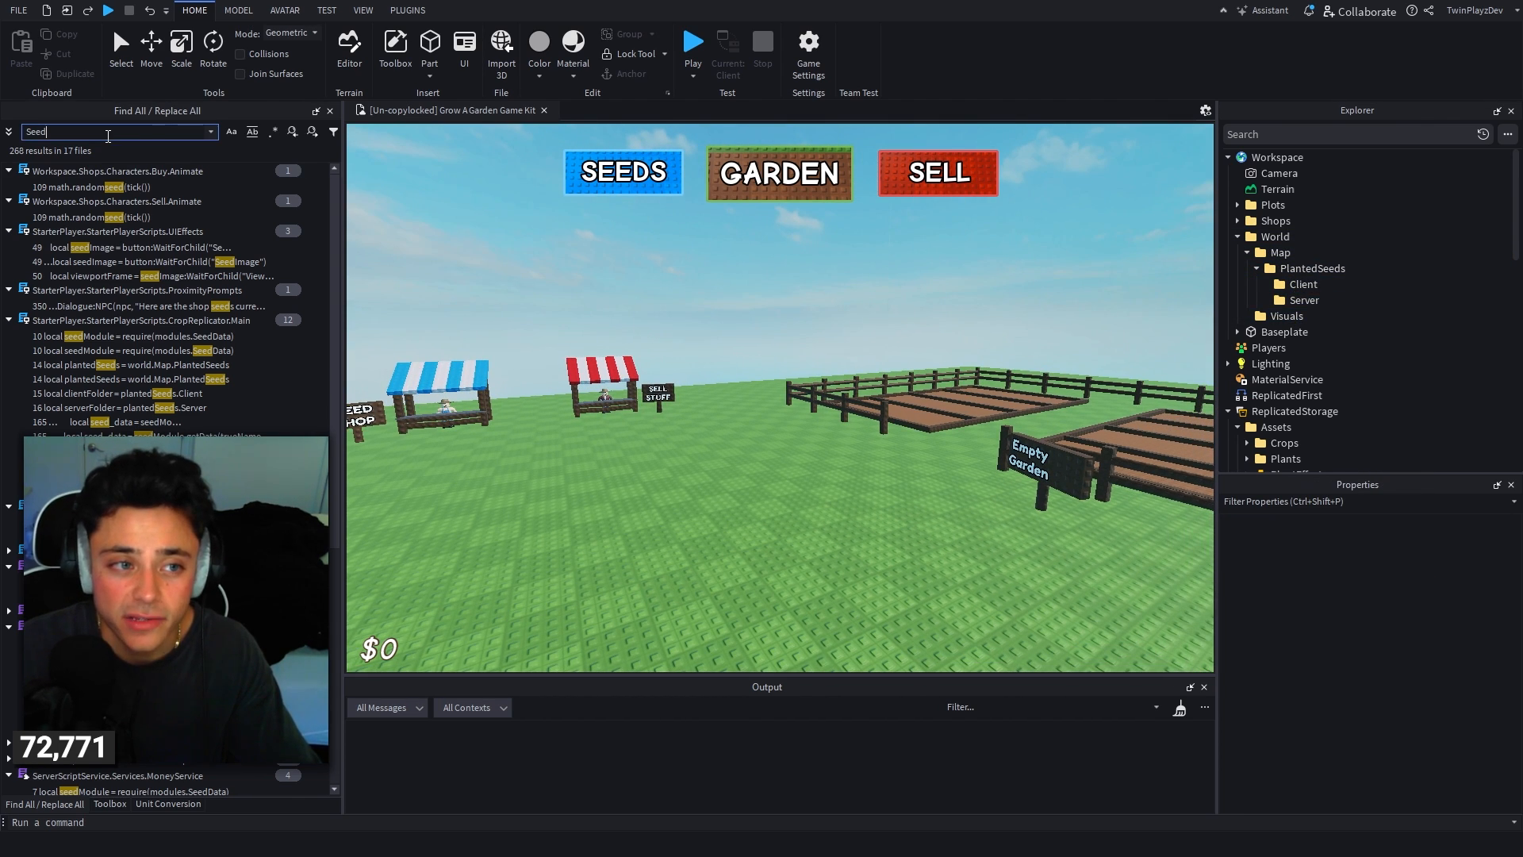
Step: Examine the PlantedSeeds folder again together with its Client and Server subfolders
{"action": "left_click", "coordinate": [1287, 270]}
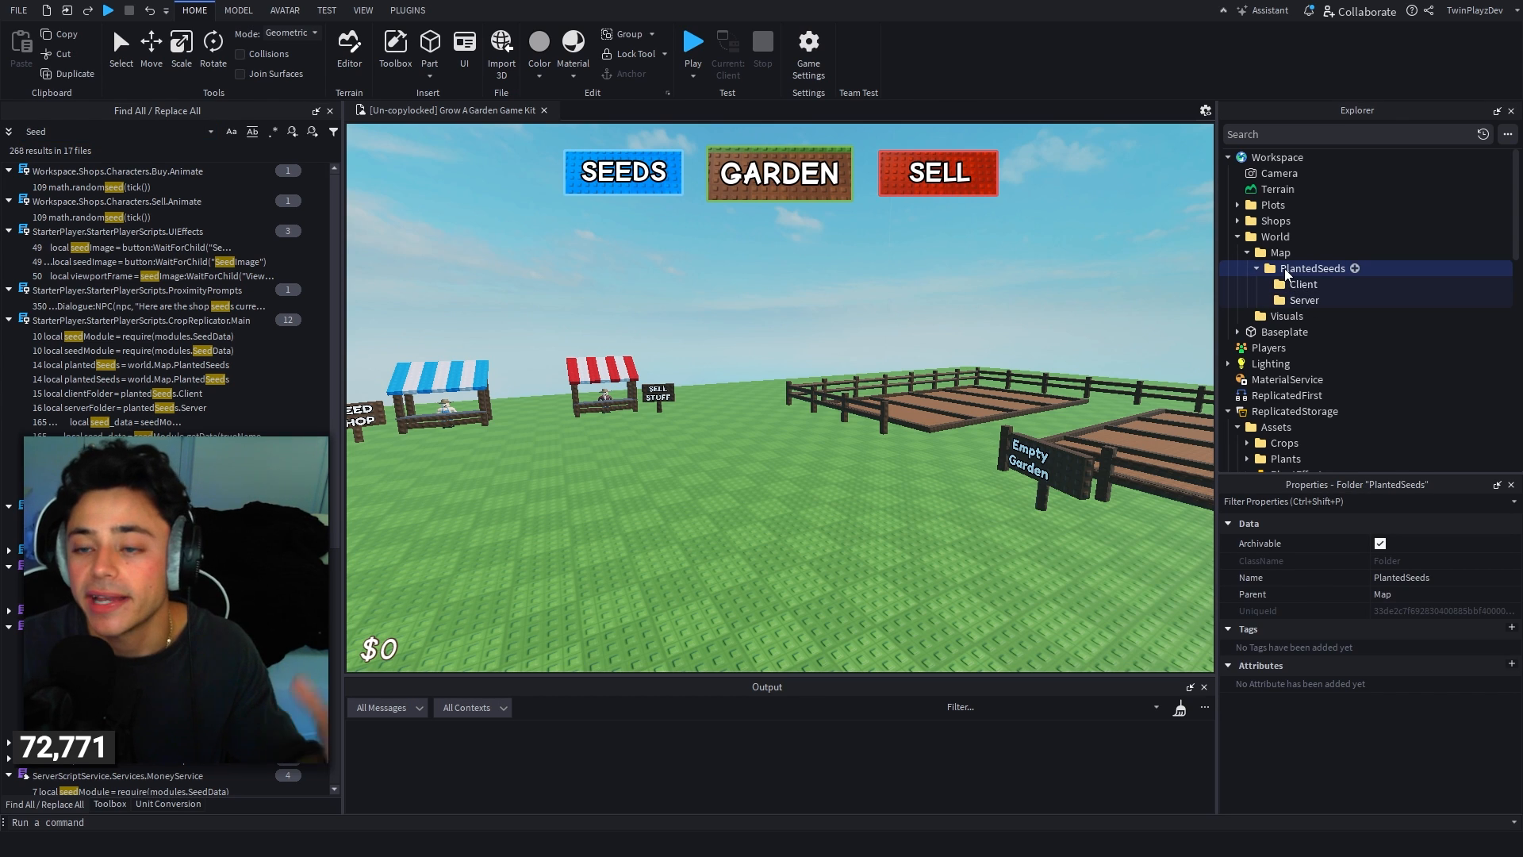
{"action": "left_click", "coordinate": [1282, 287]}
{"action": "scroll", "coordinate": [1285, 285], "scroll_direction": "down", "scroll_amount": 1}
{"action": "left_click", "coordinate": [1300, 249]}
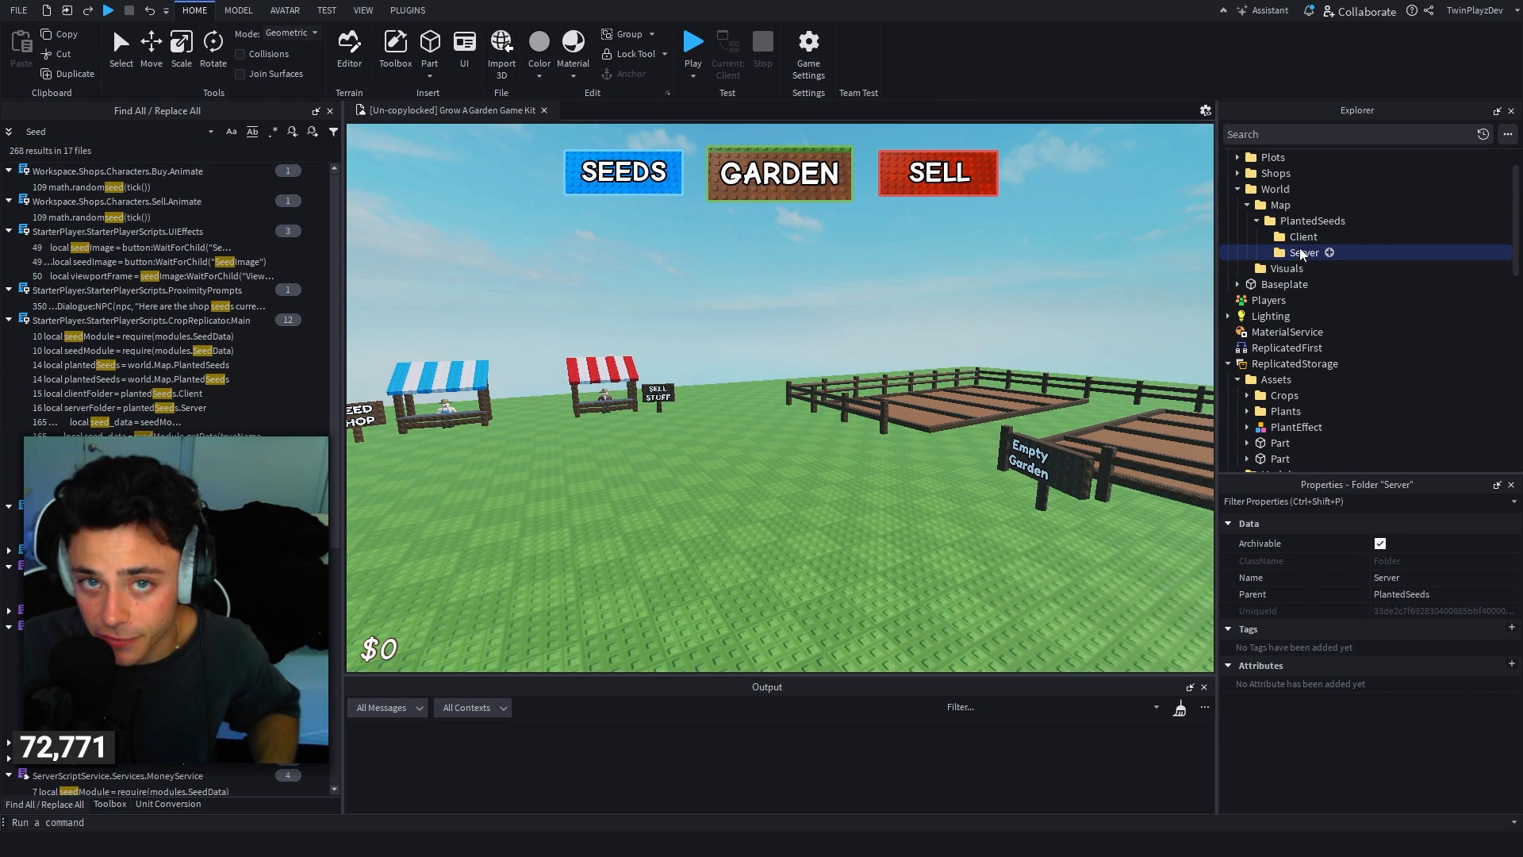
{"action": "scroll", "coordinate": [1297, 282], "scroll_direction": "up", "scroll_amount": 1}
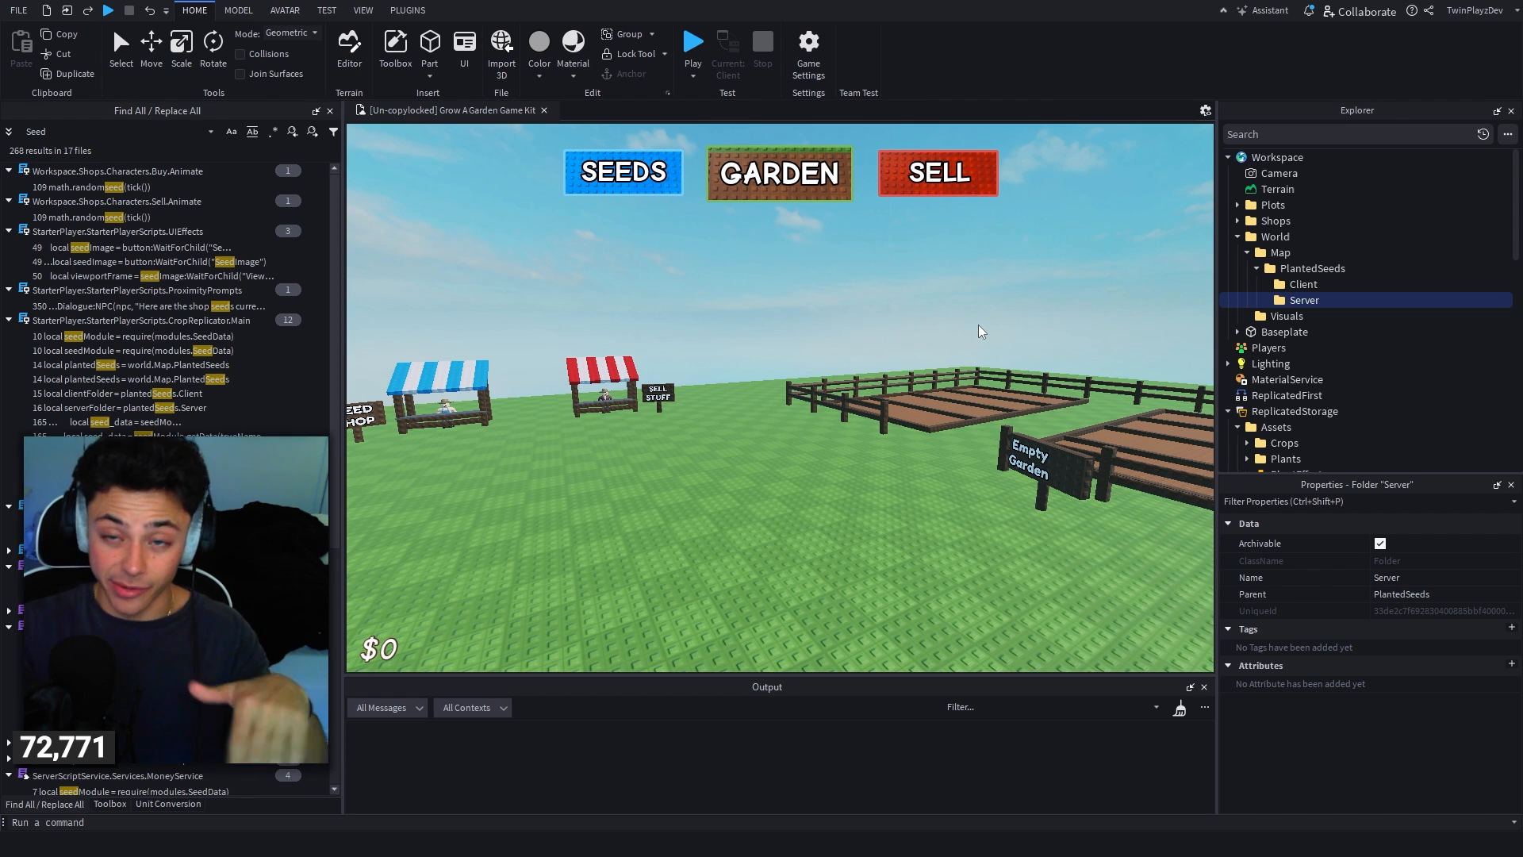
Step: Look through the Shops folder's models and highlight everything in the Shops and Plots folders in the world
{"action": "left_click", "coordinate": [1238, 220]}
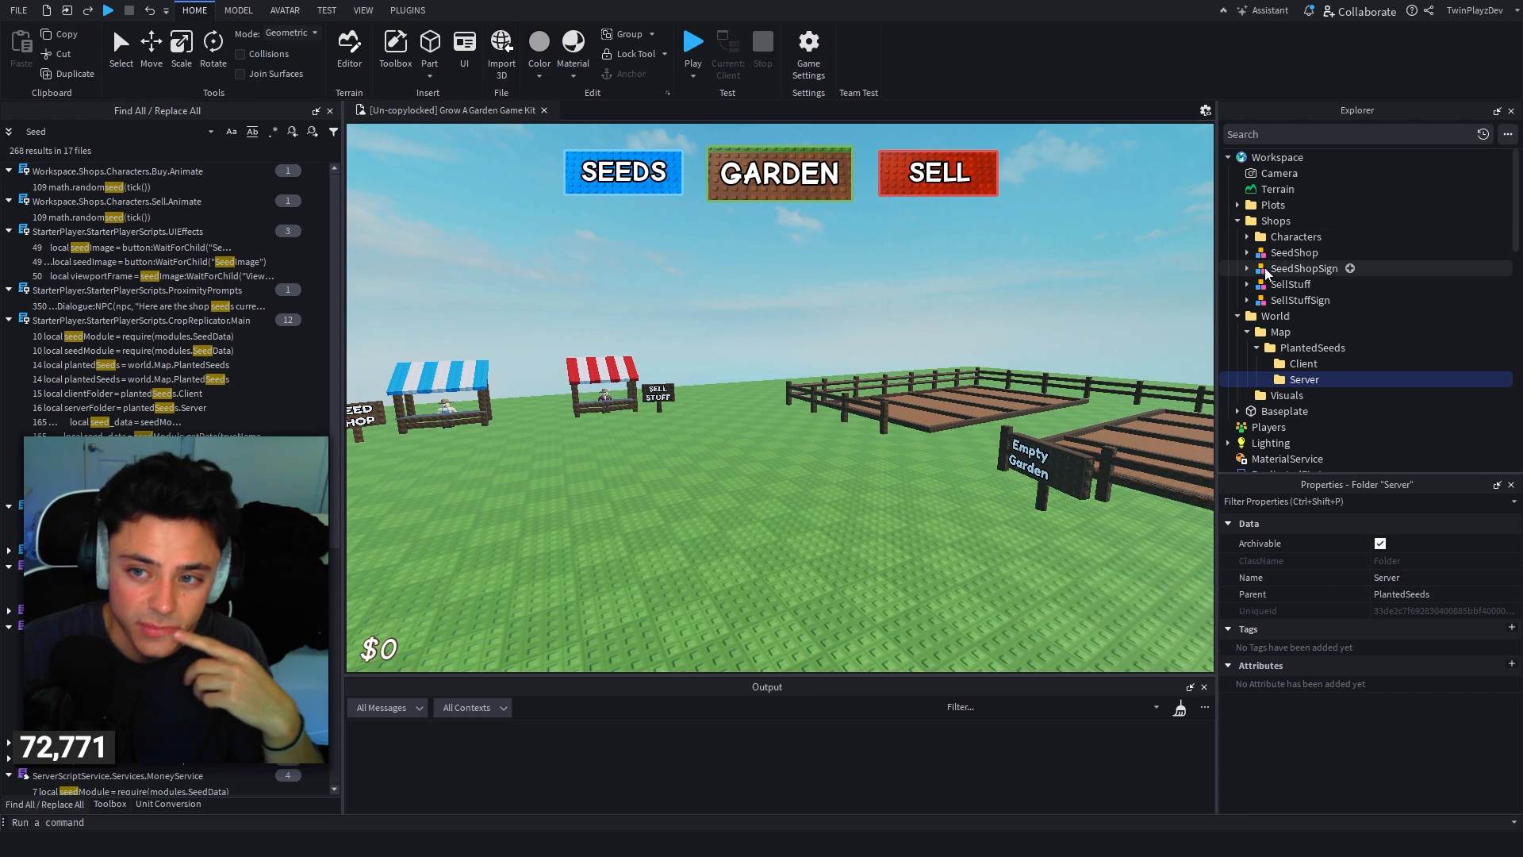
{"action": "left_click", "coordinate": [1247, 221]}
{"action": "left_click", "coordinate": [1238, 222]}
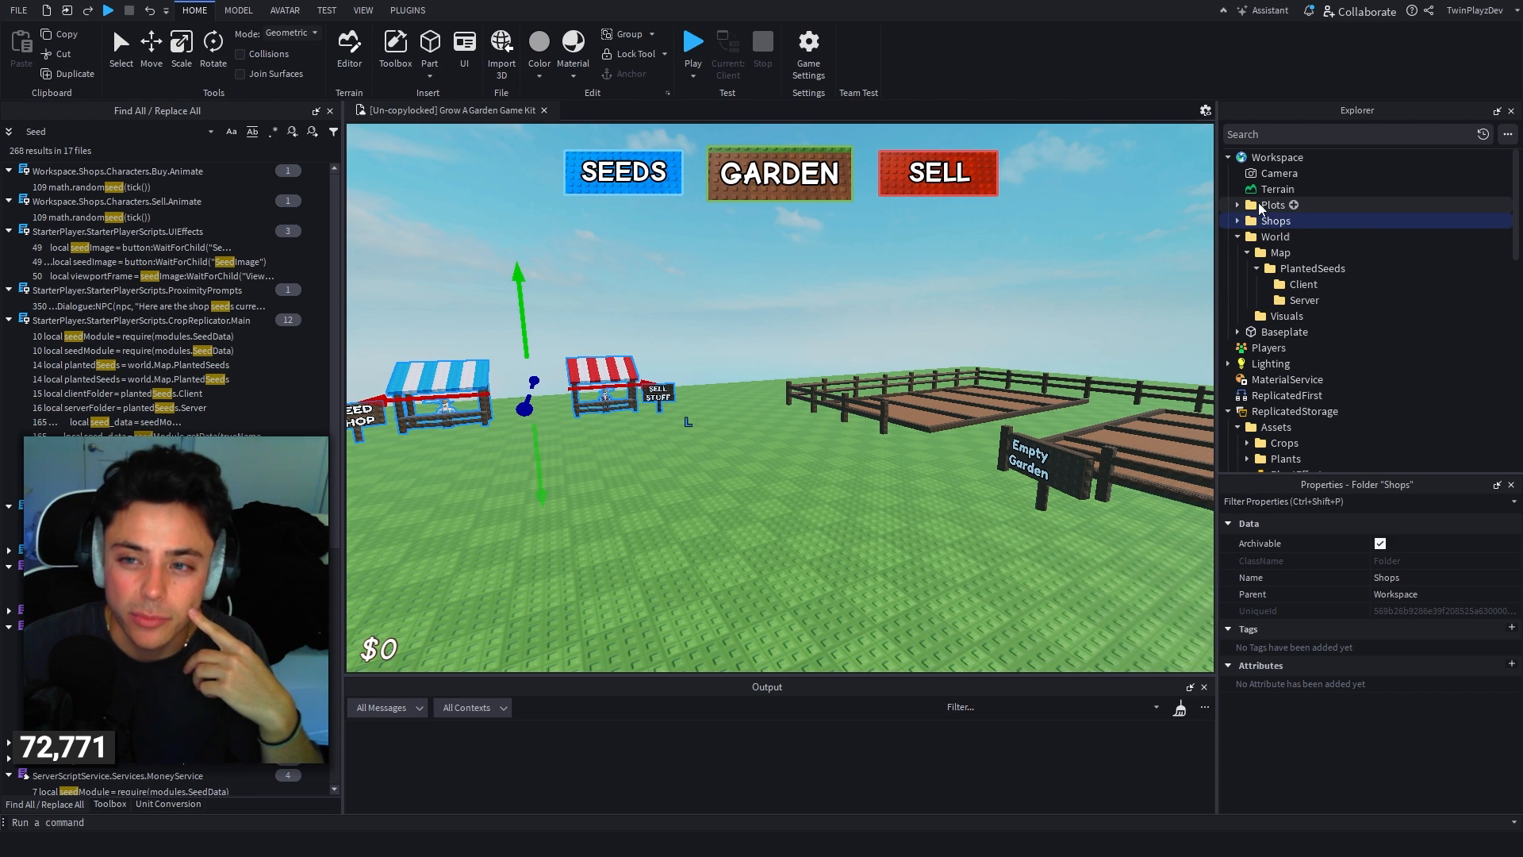
{"action": "left_click", "coordinate": [1258, 204], "text": "ctrl"}
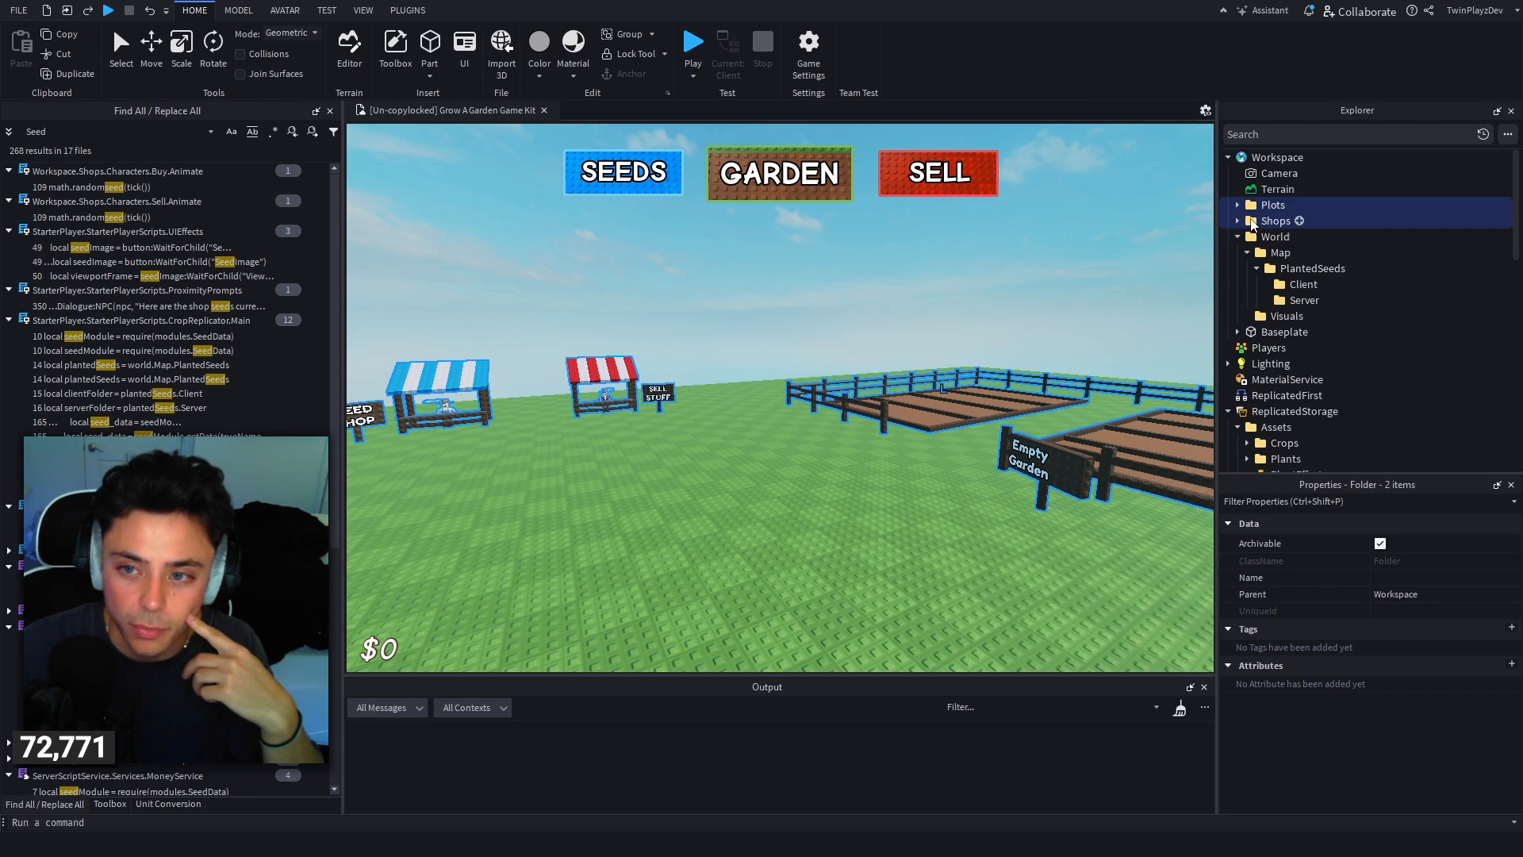
{"action": "left_click", "coordinate": [1108, 223]}
Step: Inspect the Buy and Sell characters in the Characters folder of Shops, framing them at their stands
{"action": "left_click", "coordinate": [1238, 220]}
{"action": "left_click", "coordinate": [1283, 236]}
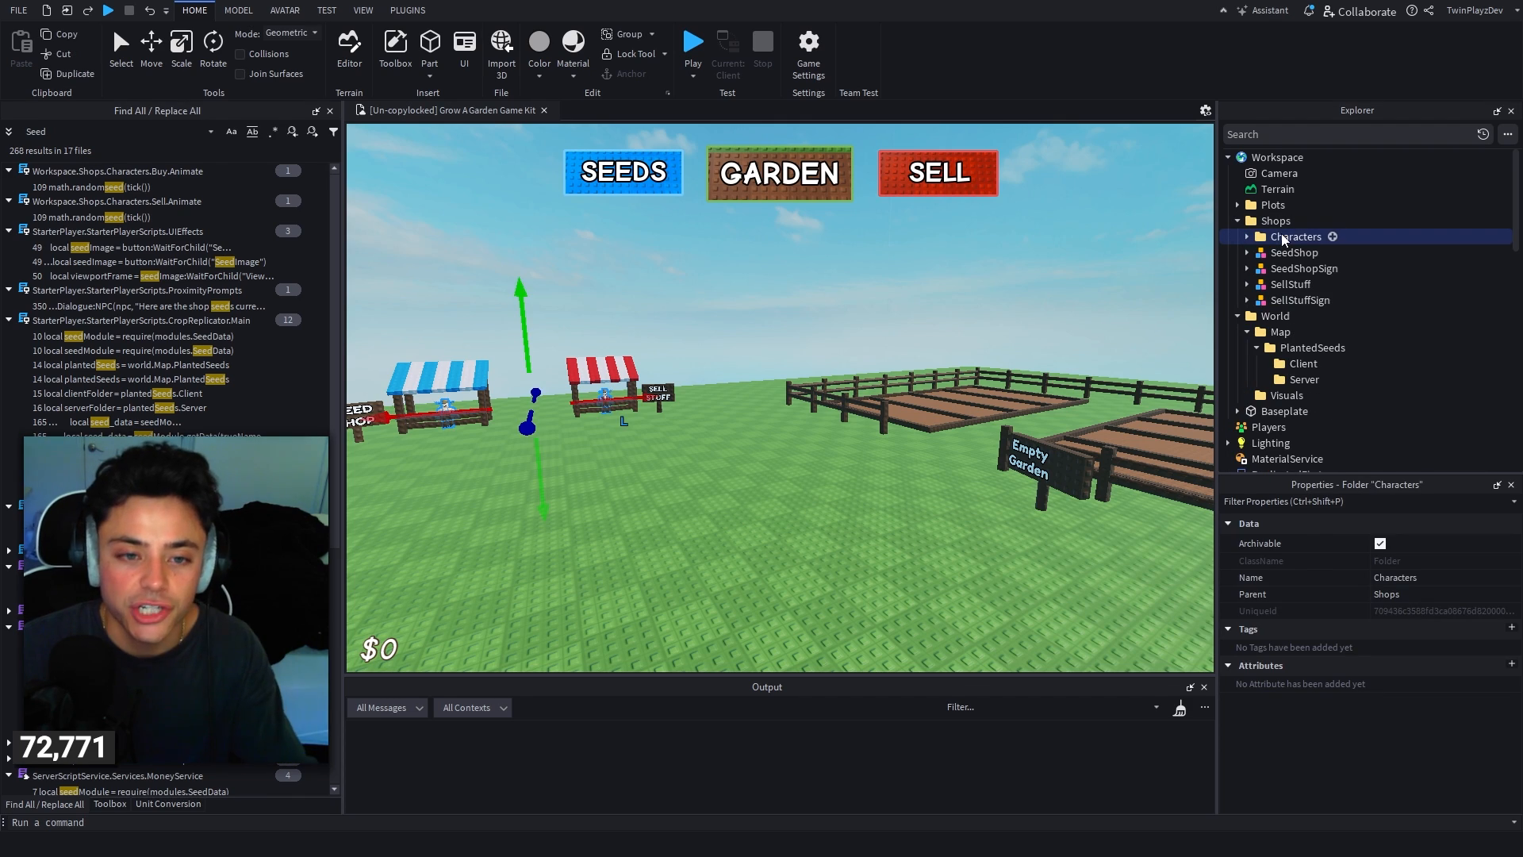
{"action": "key", "text": "f"}
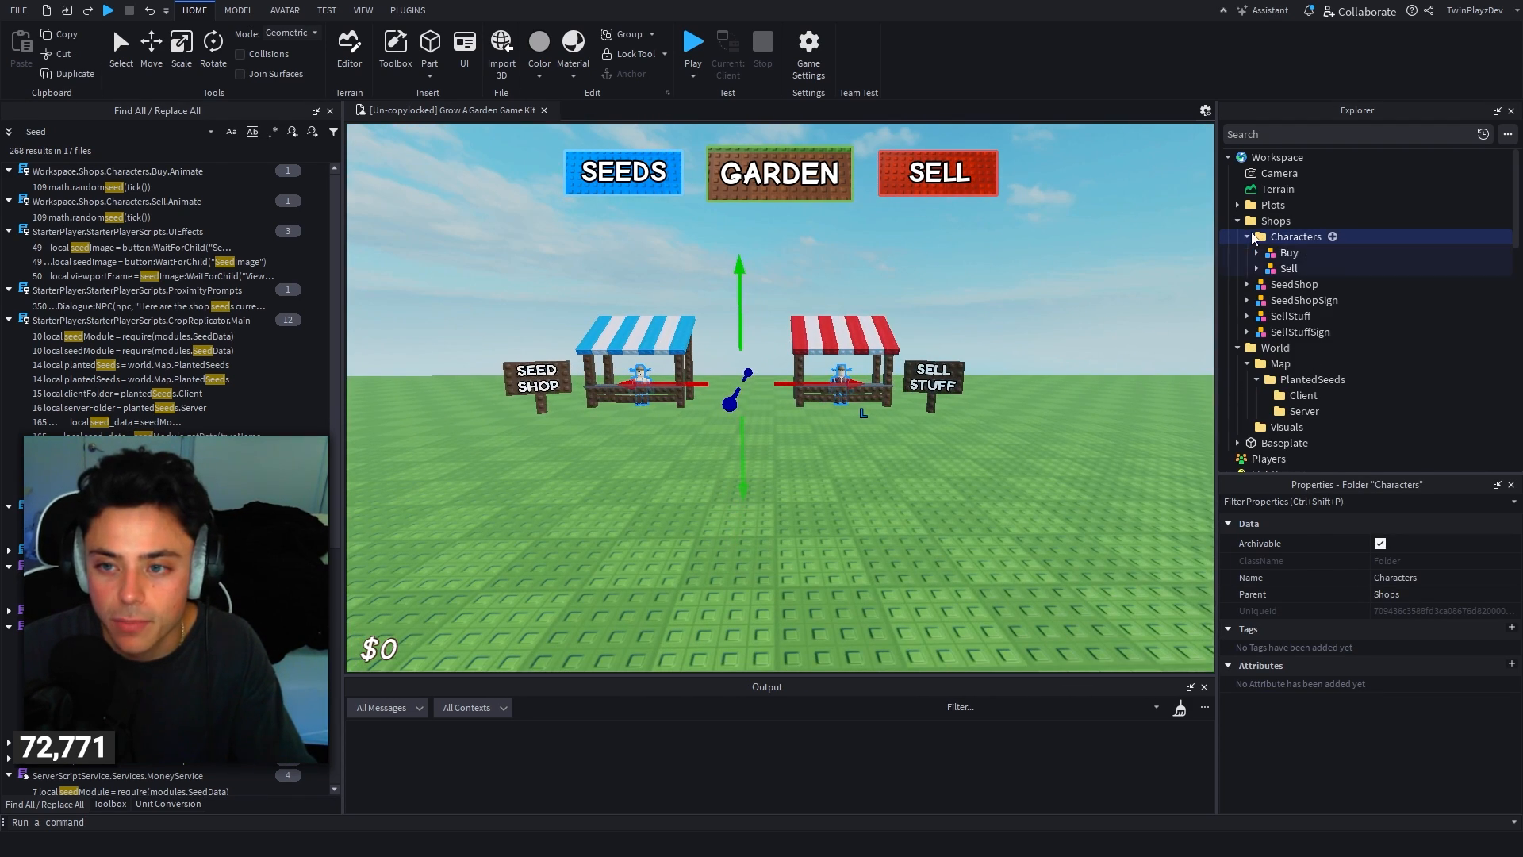
{"action": "key", "text": "Right"}
{"action": "key", "text": "Down"}
{"action": "key", "text": "Down"}
{"action": "key", "text": "f"}
{"action": "left_click", "coordinate": [1043, 285]}
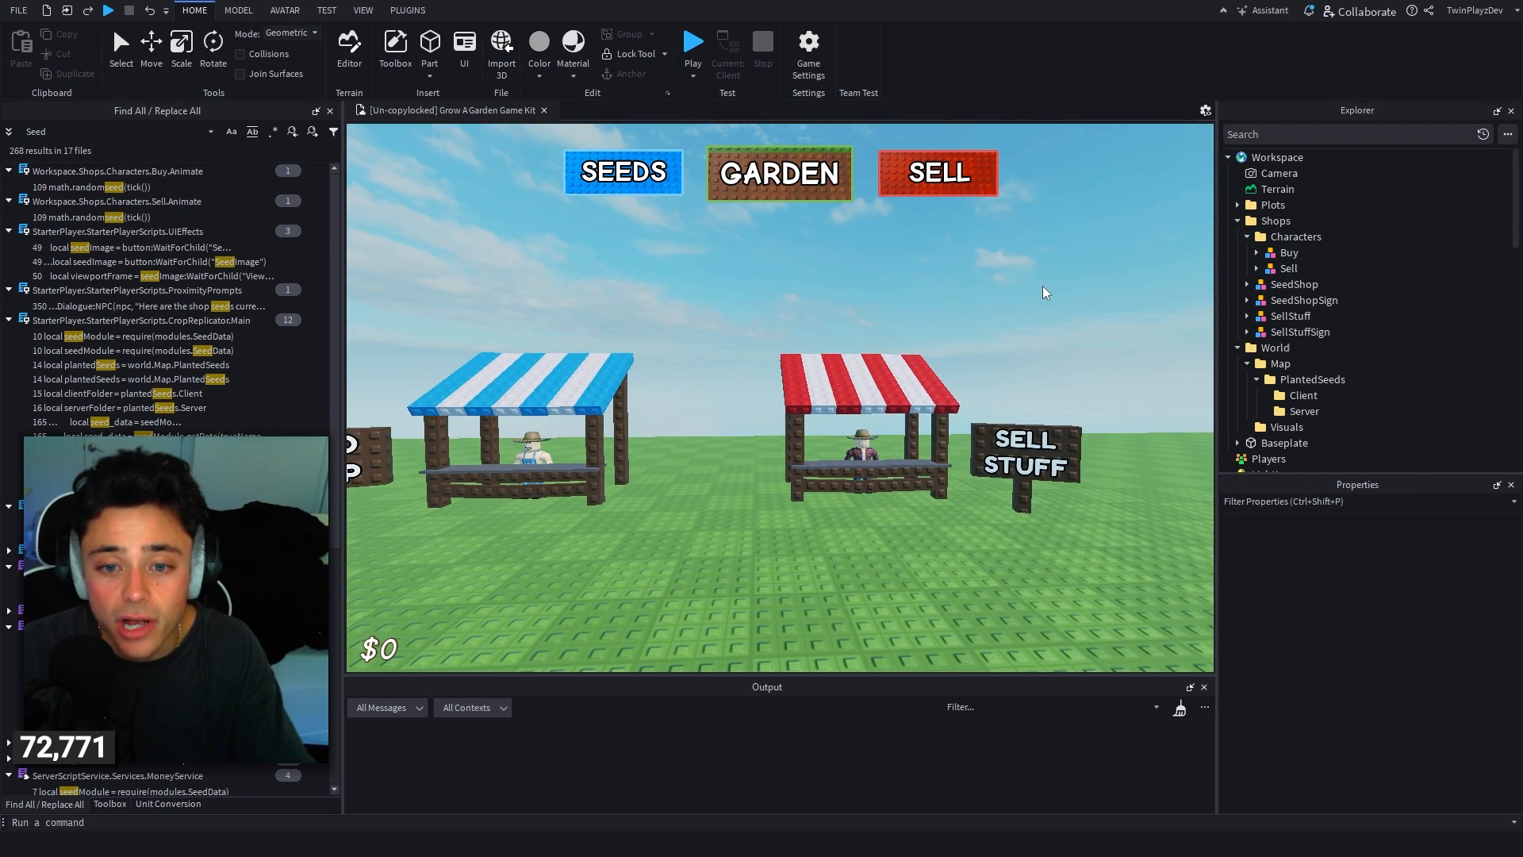
{"action": "scroll", "coordinate": [1042, 286], "scroll_direction": "down", "scroll_amount": 5}
{"action": "scroll", "coordinate": [1042, 286], "scroll_direction": "up", "scroll_amount": 5}
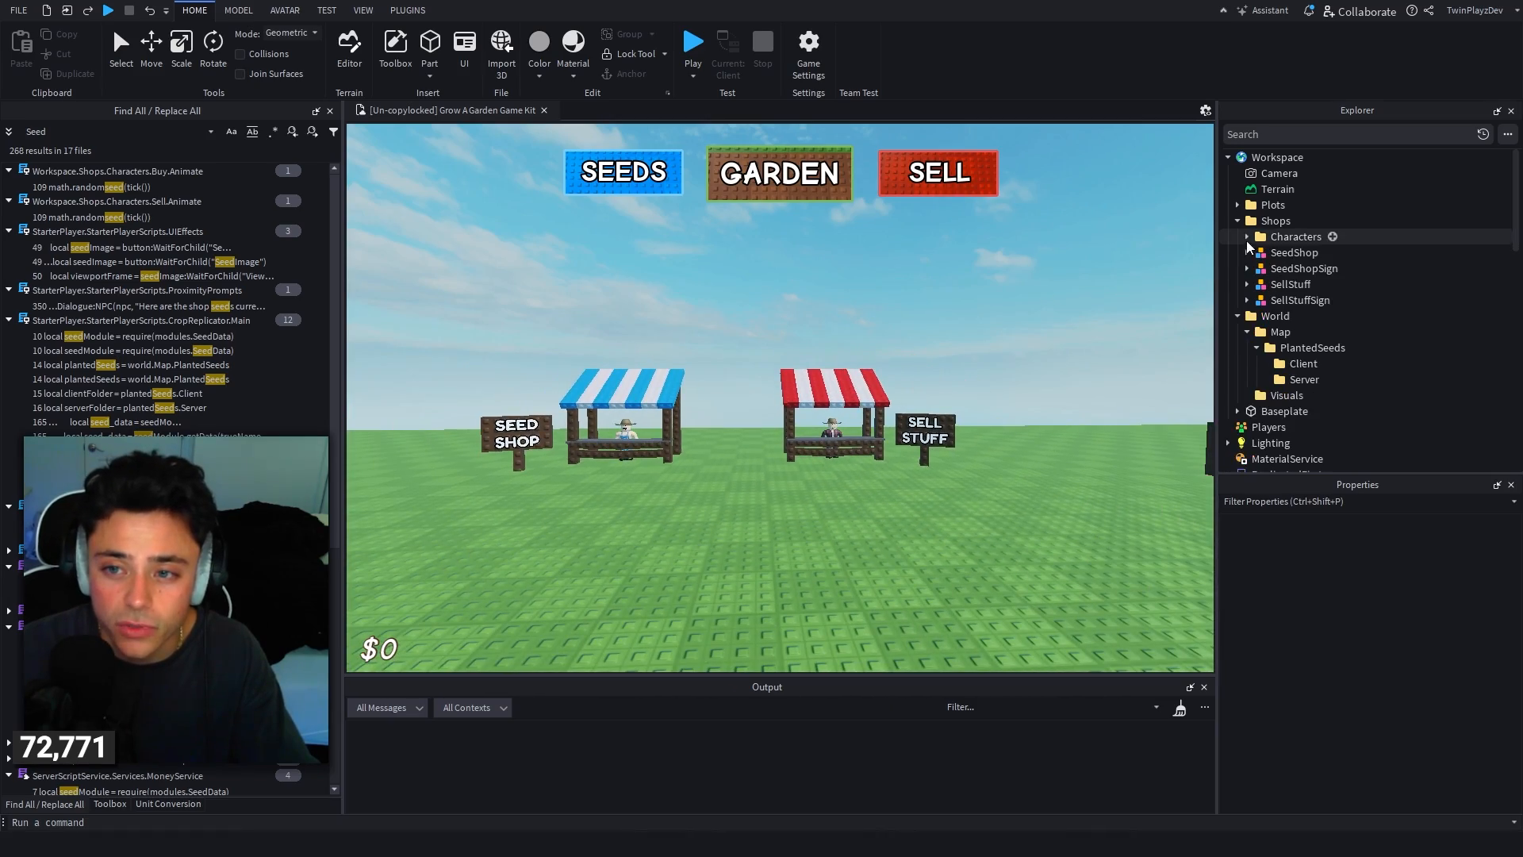
Step: Collapse the Shops folder, expand Plots and examine plot model 1 with its attributes
{"action": "left_click", "coordinate": [1237, 220]}
{"action": "left_click", "coordinate": [1237, 204]}
{"action": "left_click", "coordinate": [1267, 222]}
{"action": "key", "text": "f"}
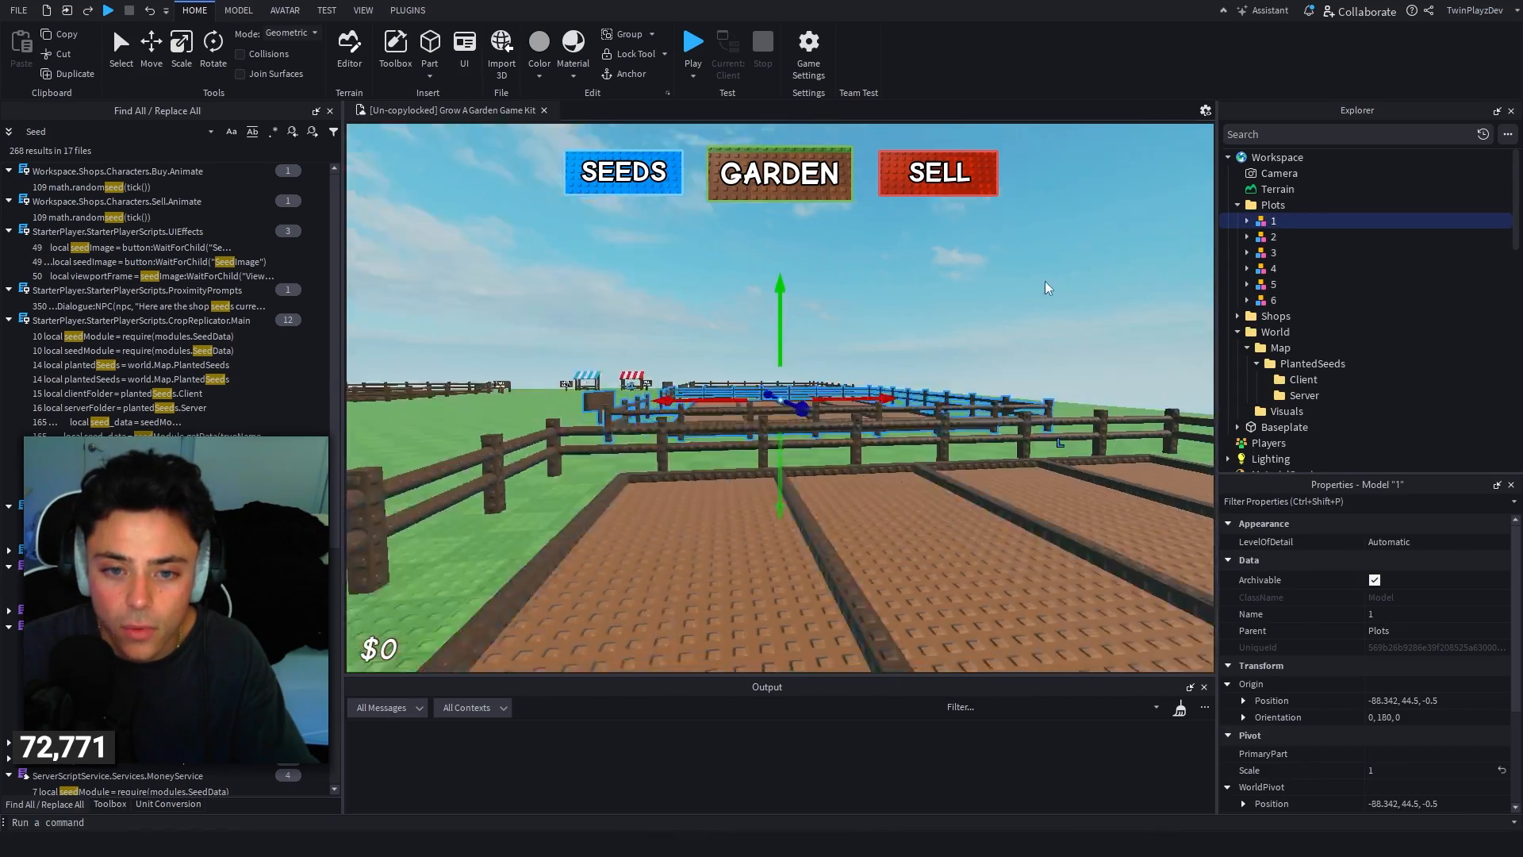
{"action": "scroll", "coordinate": [1044, 280], "scroll_direction": "down", "scroll_amount": 5}
{"action": "scroll", "coordinate": [1382, 751], "scroll_direction": "down", "scroll_amount": 4}
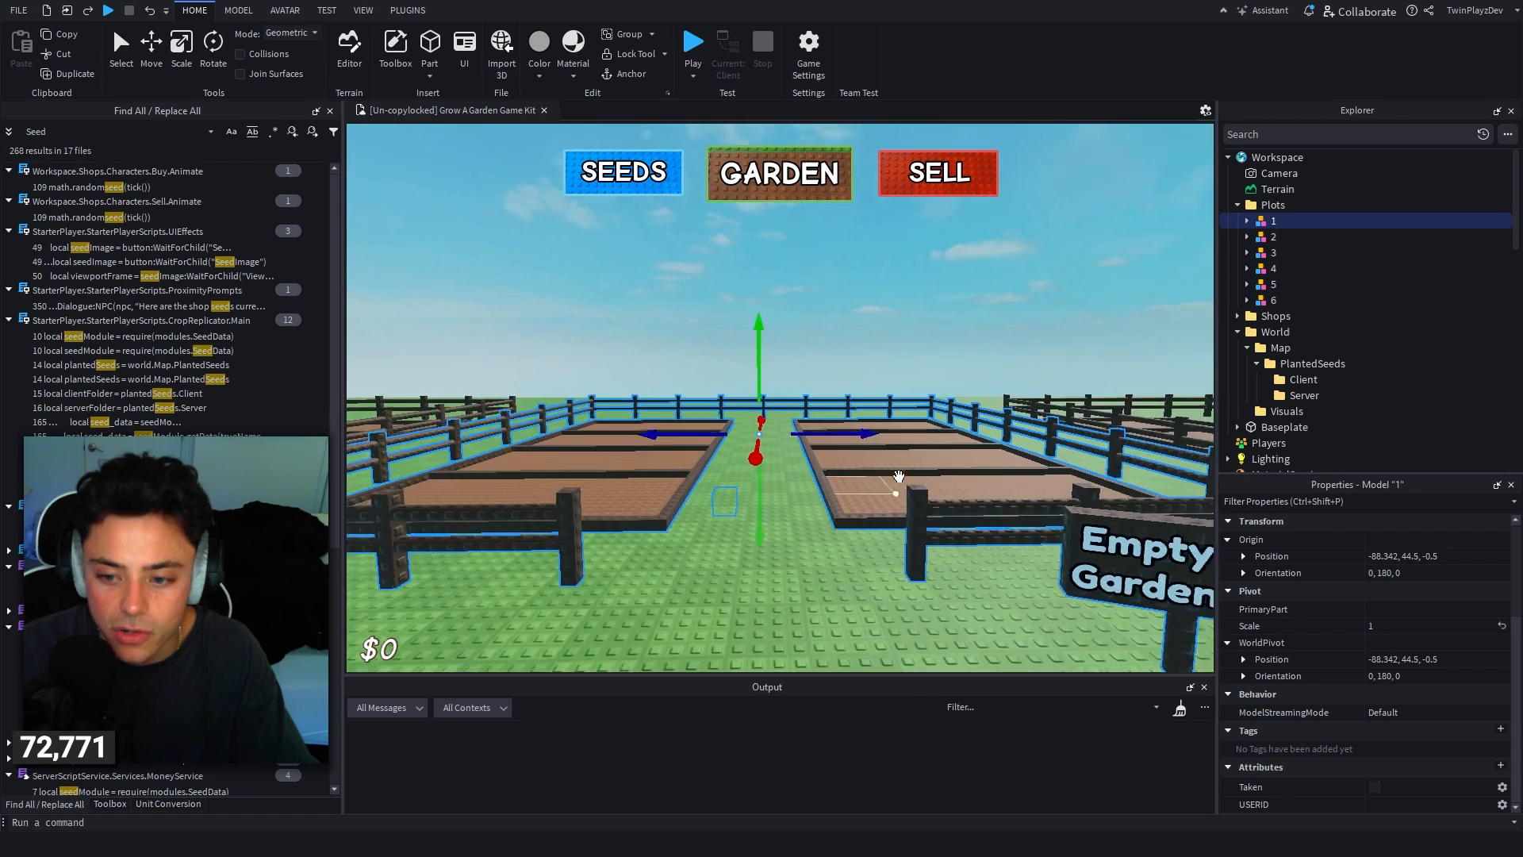
Step: Inspect the Soil, TPPart and ReferencePoint objects inside plot 1 and collapse the plot
{"action": "left_click", "coordinate": [1247, 220]}
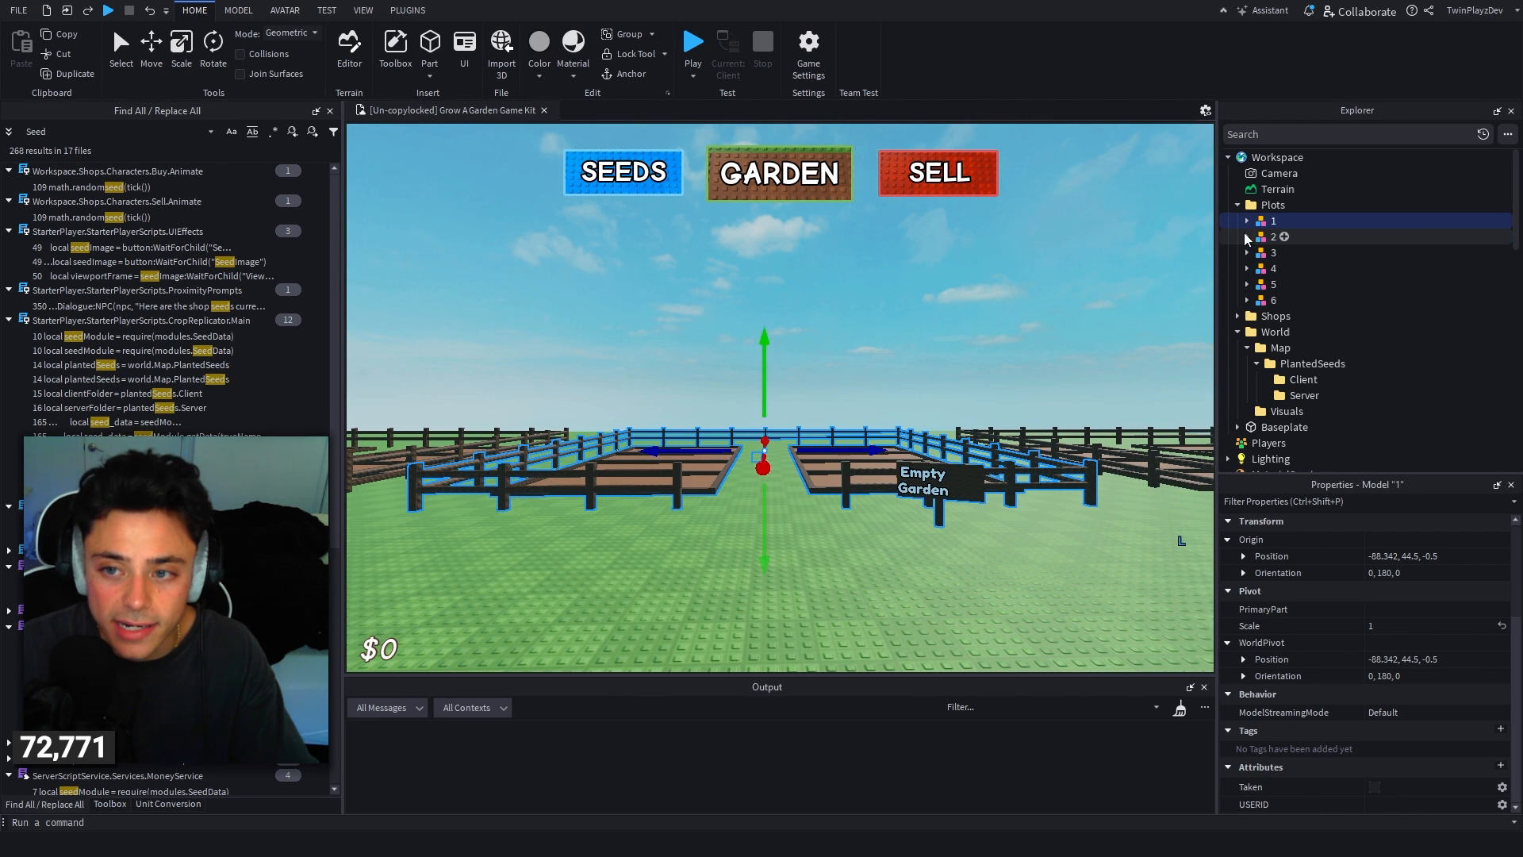
{"action": "left_click", "coordinate": [1287, 299]}
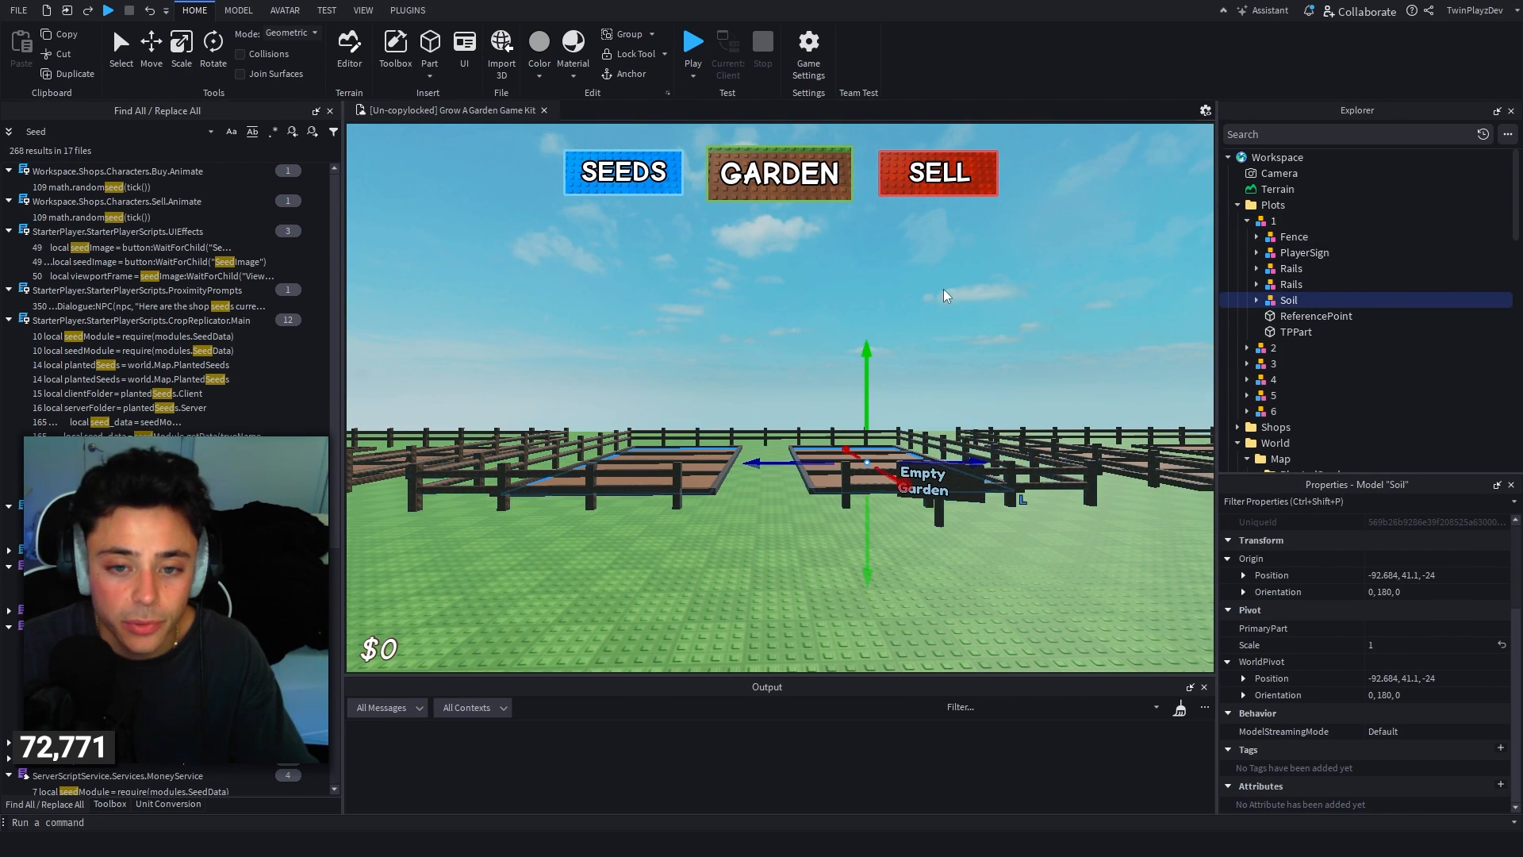
{"action": "key", "text": "f"}
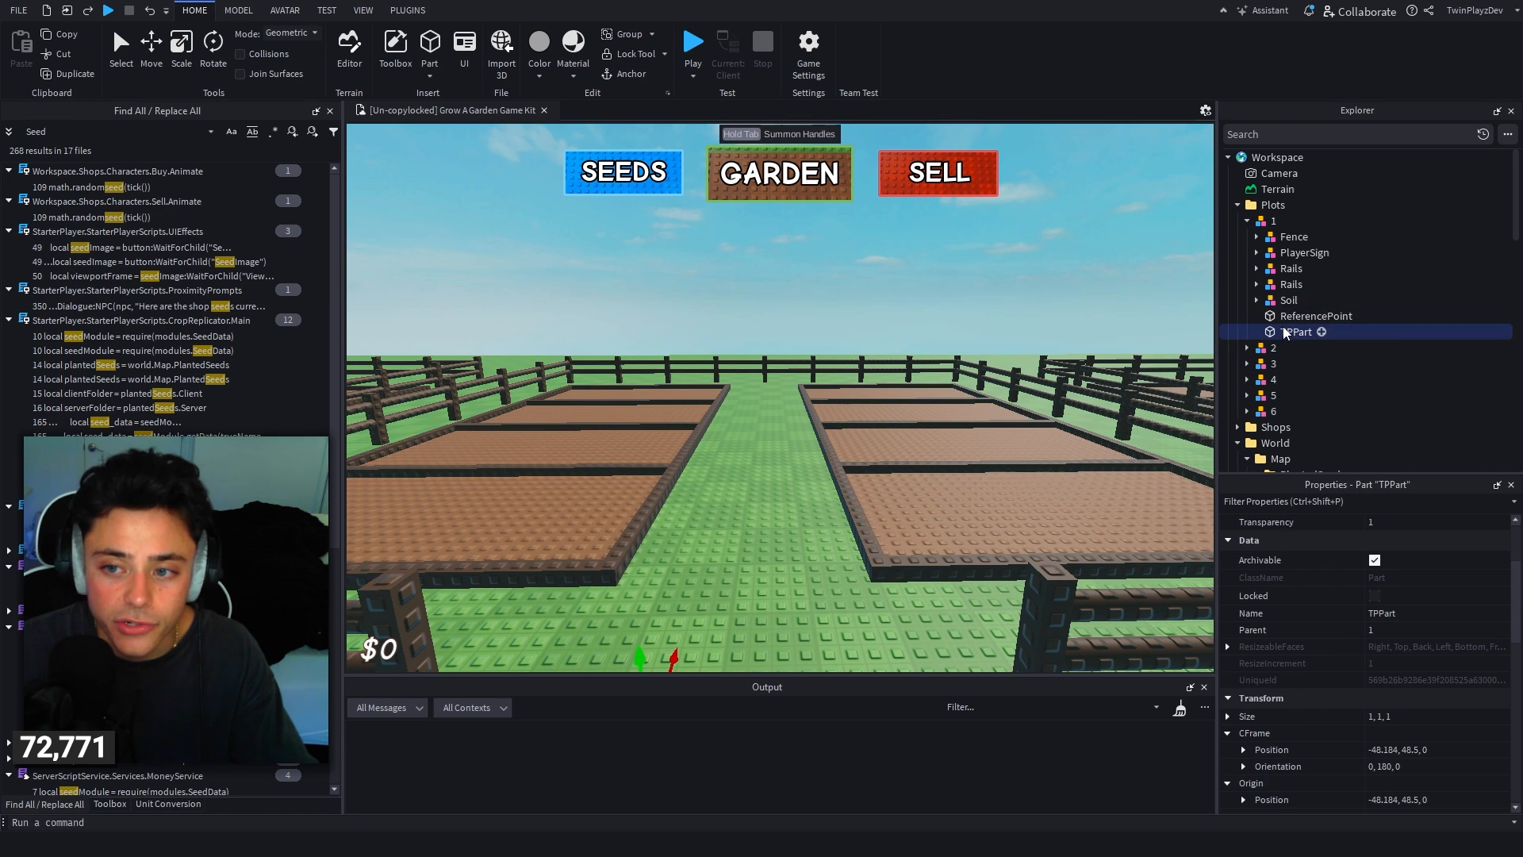
{"action": "left_click", "coordinate": [1301, 316]}
{"action": "scroll", "coordinate": [992, 257], "scroll_direction": "down", "scroll_amount": 5}
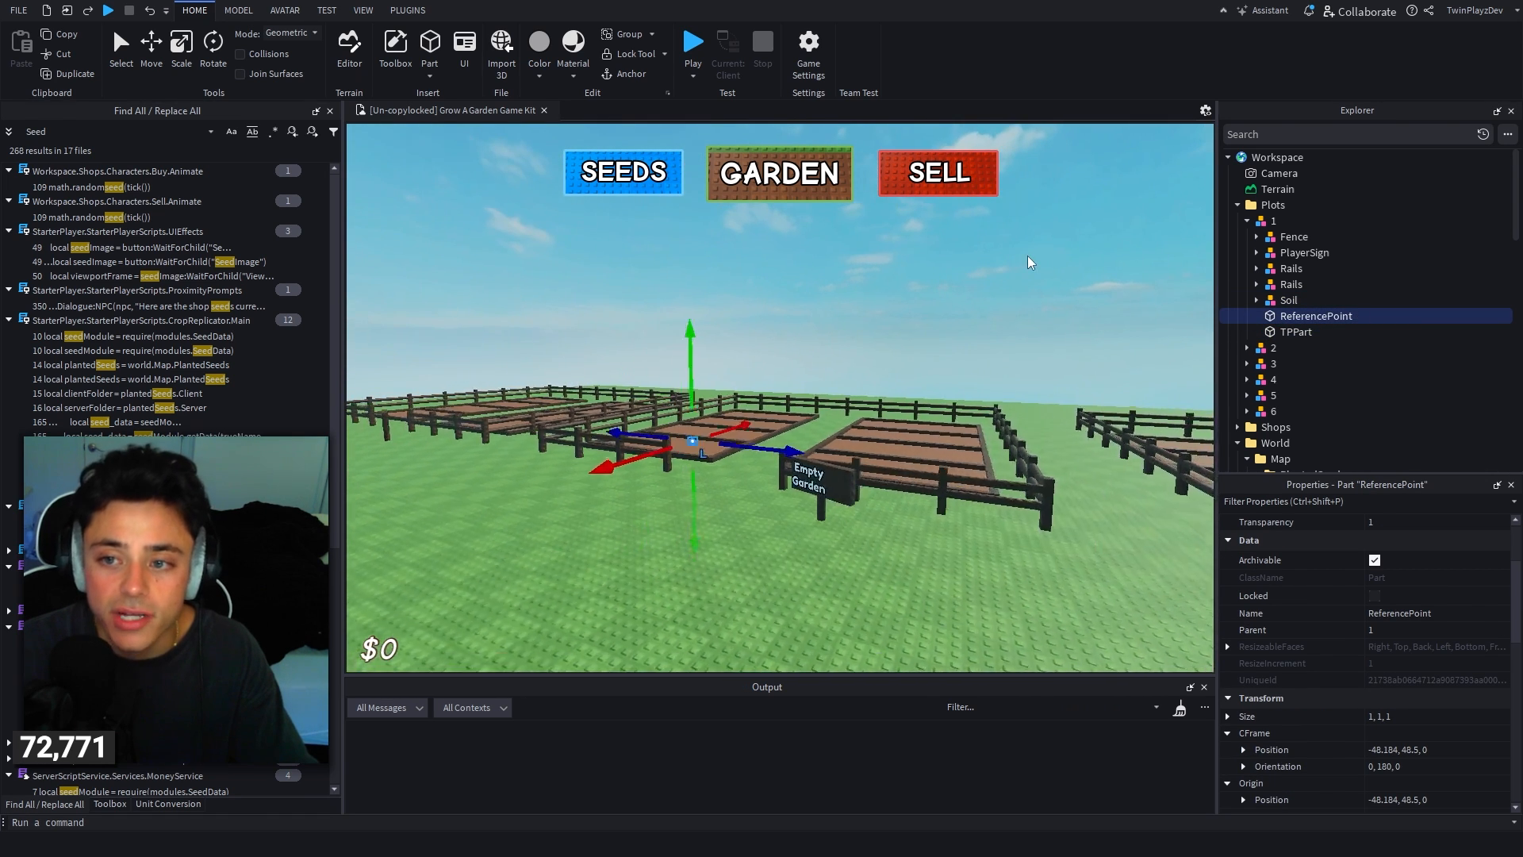
{"action": "left_click", "coordinate": [1036, 252]}
{"action": "left_click", "coordinate": [1247, 222]}
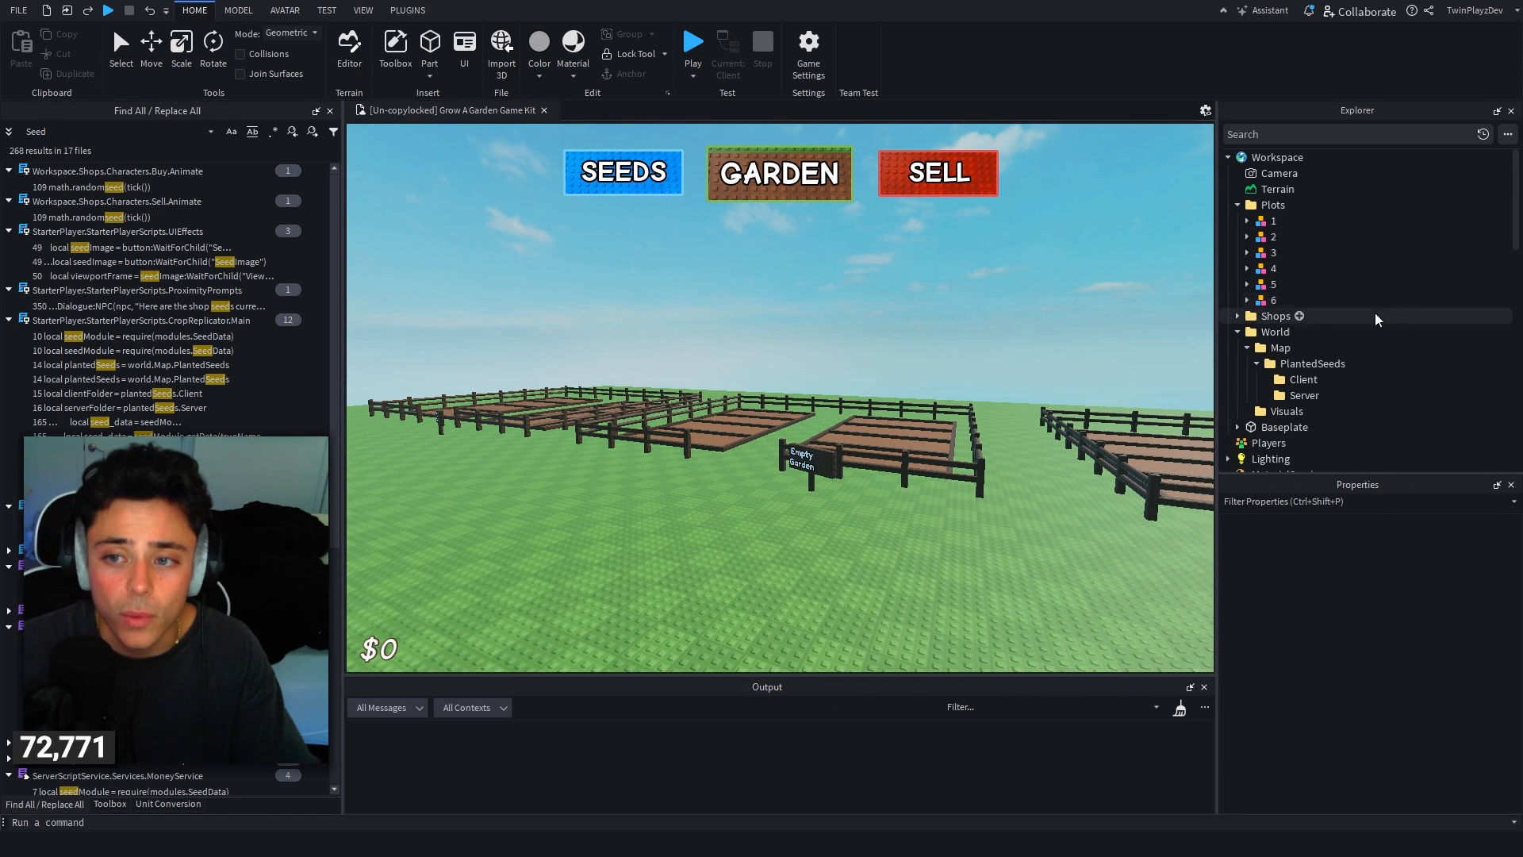
Step: Reopen plot 1 to review its contents and its garden sign, and collapse the Plots folder
{"action": "scroll", "coordinate": [989, 319], "scroll_direction": "down", "scroll_amount": 2}
{"action": "scroll", "coordinate": [988, 319], "scroll_direction": "up", "scroll_amount": 2}
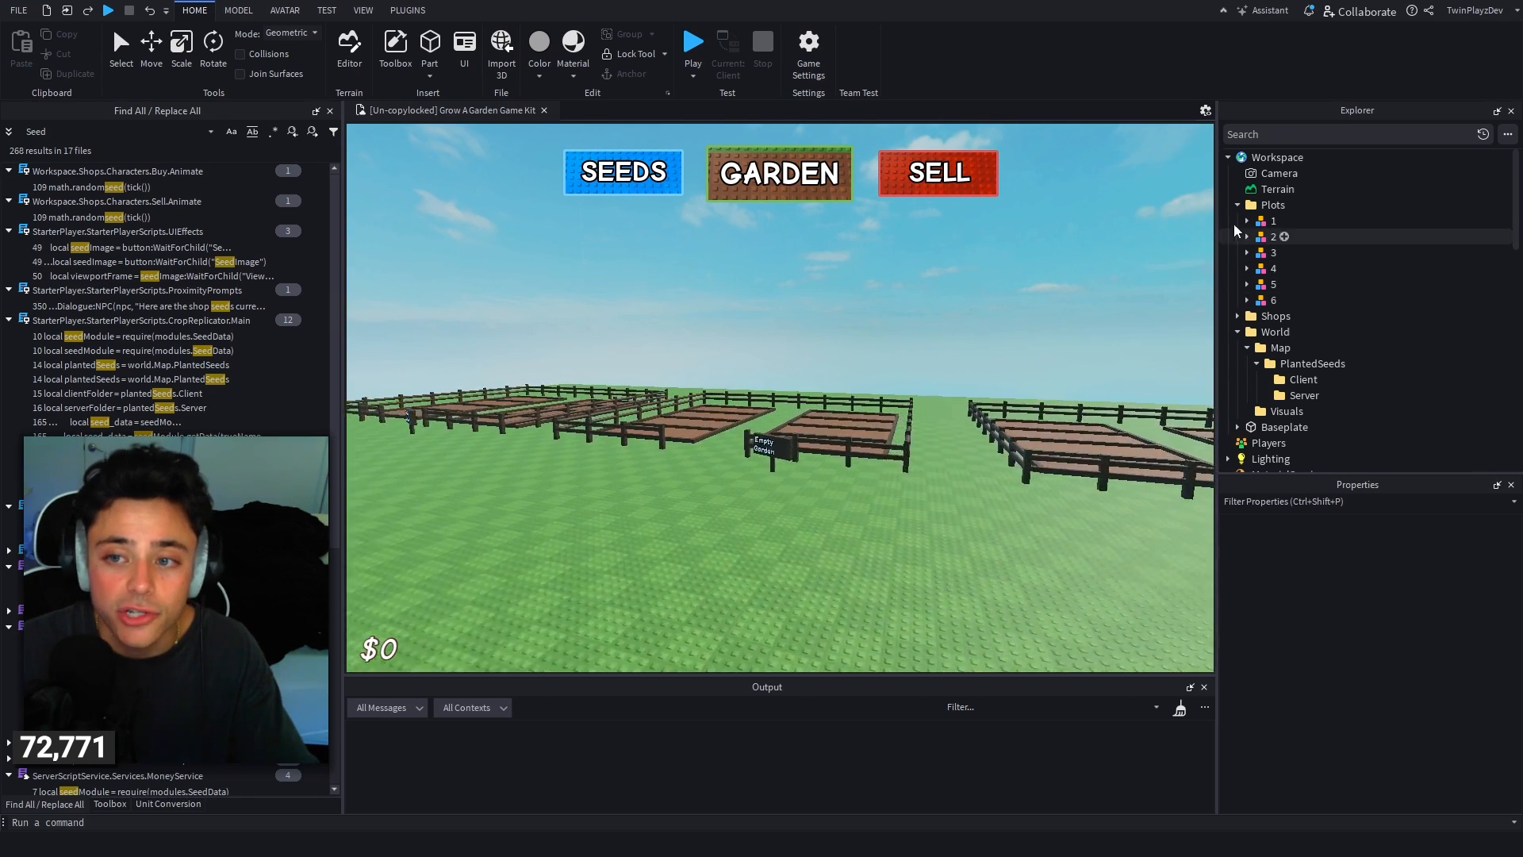
{"action": "left_click", "coordinate": [1245, 222]}
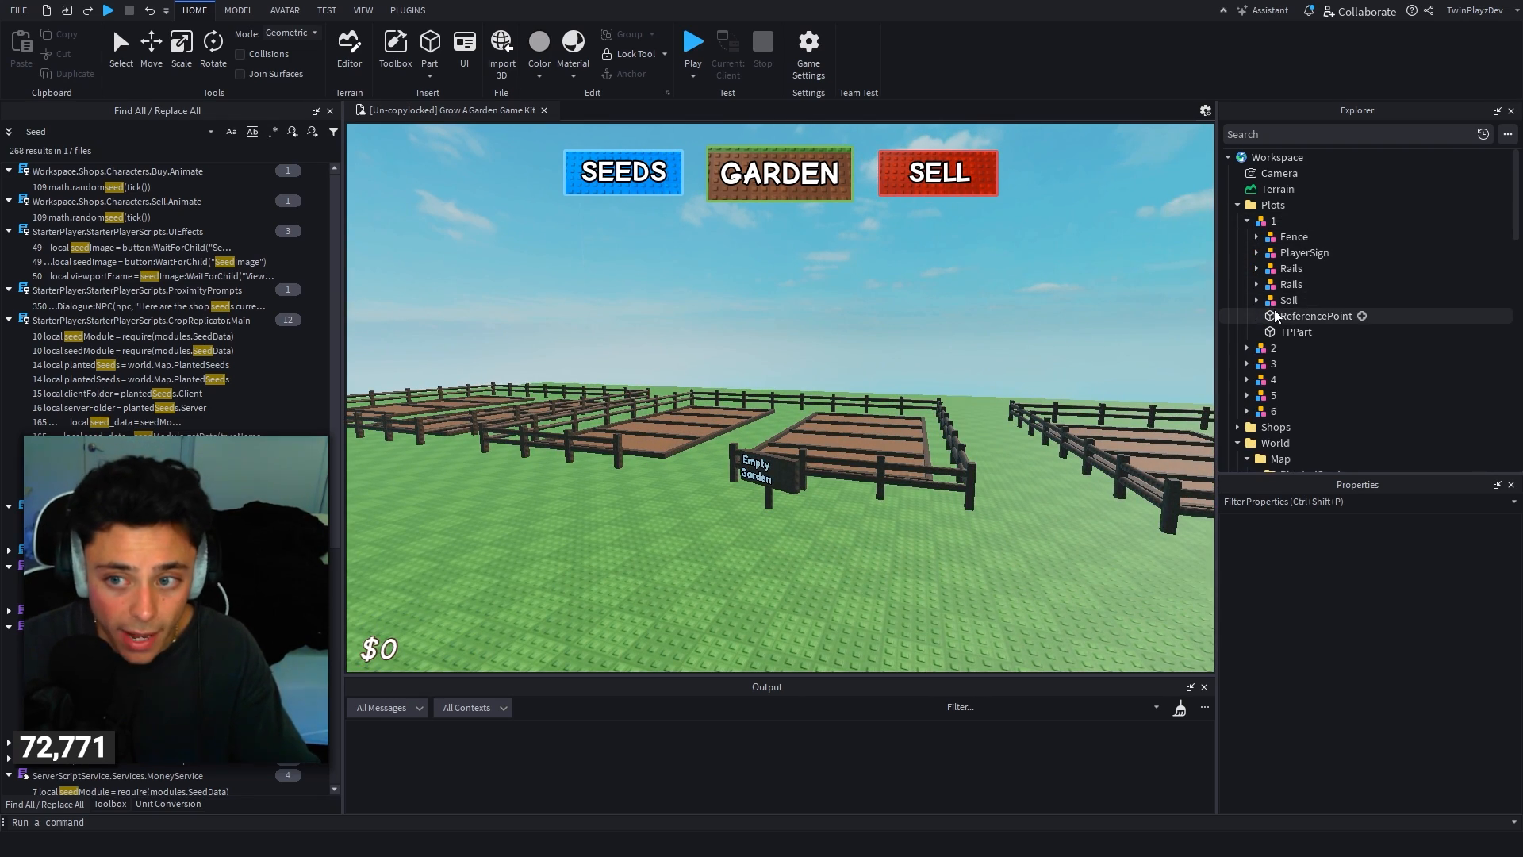
{"action": "scroll", "coordinate": [921, 315], "scroll_direction": "up", "scroll_amount": 3}
{"action": "right_click_drag", "start_coordinate": [920, 315], "coordinate": [907, 284]}
{"action": "scroll", "coordinate": [906, 284], "scroll_direction": "down", "scroll_amount": 3}
{"action": "left_click", "coordinate": [1237, 205]}
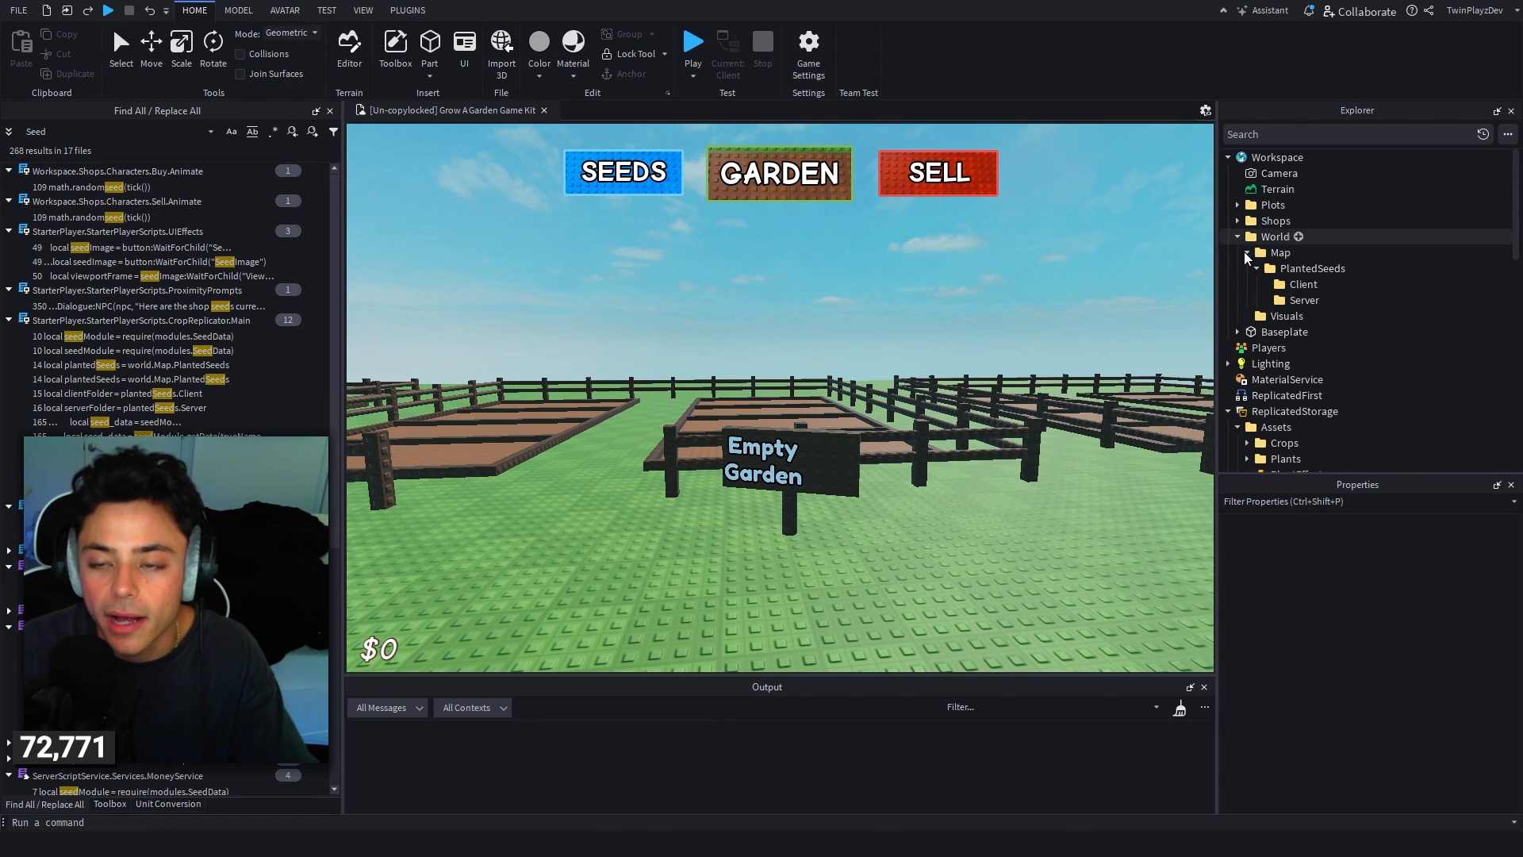
Step: Collapse the World and Assets folders and open the GetFruitValue module from ReplicatedStorage's Modules
{"action": "left_click", "coordinate": [1238, 236]}
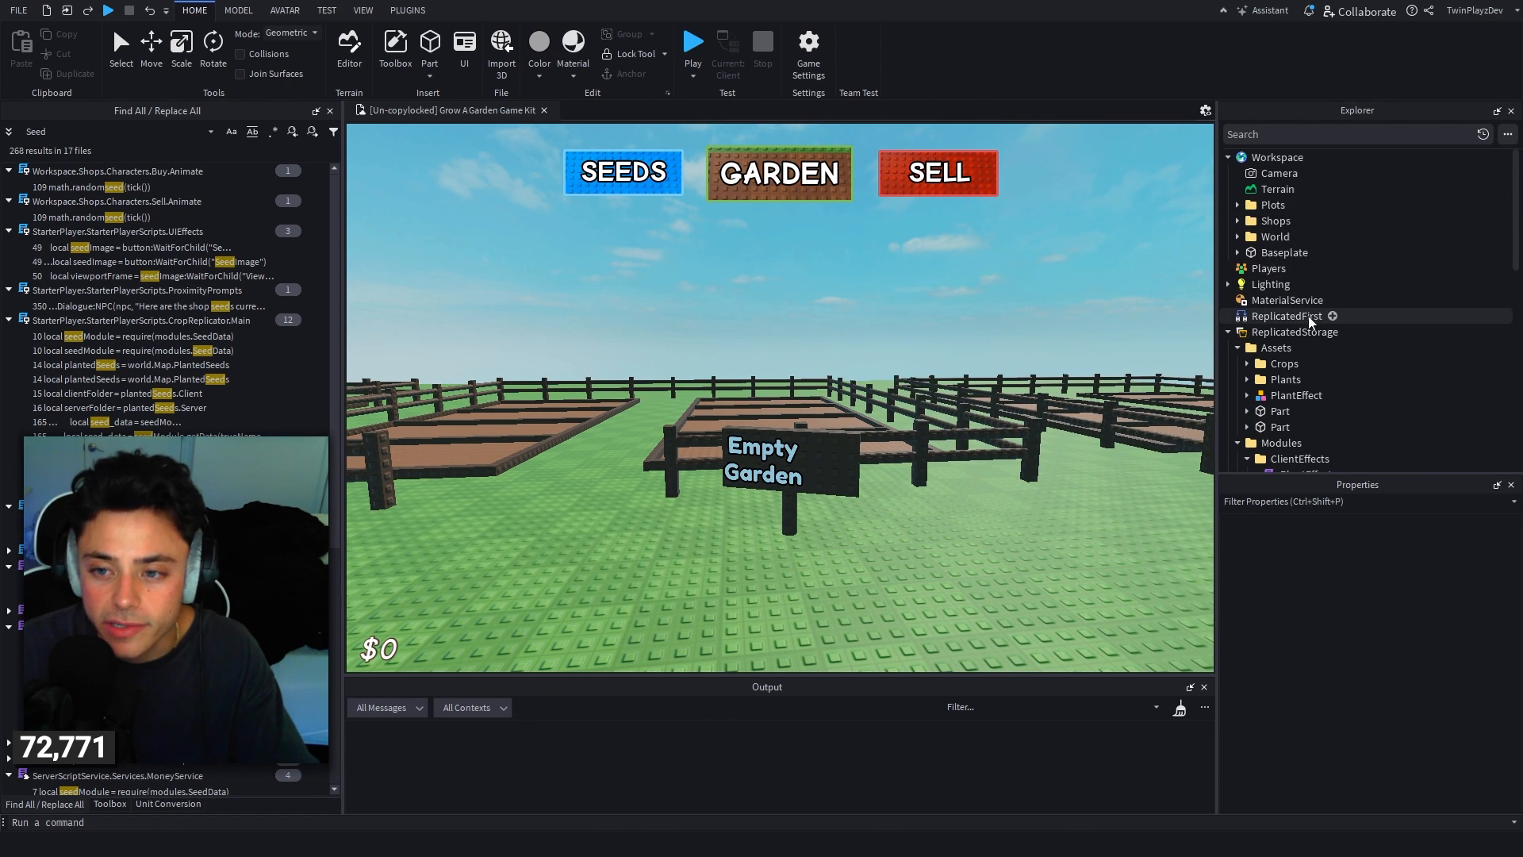
{"action": "scroll", "coordinate": [1313, 313], "scroll_direction": "down", "scroll_amount": 2}
{"action": "left_click", "coordinate": [1238, 252]}
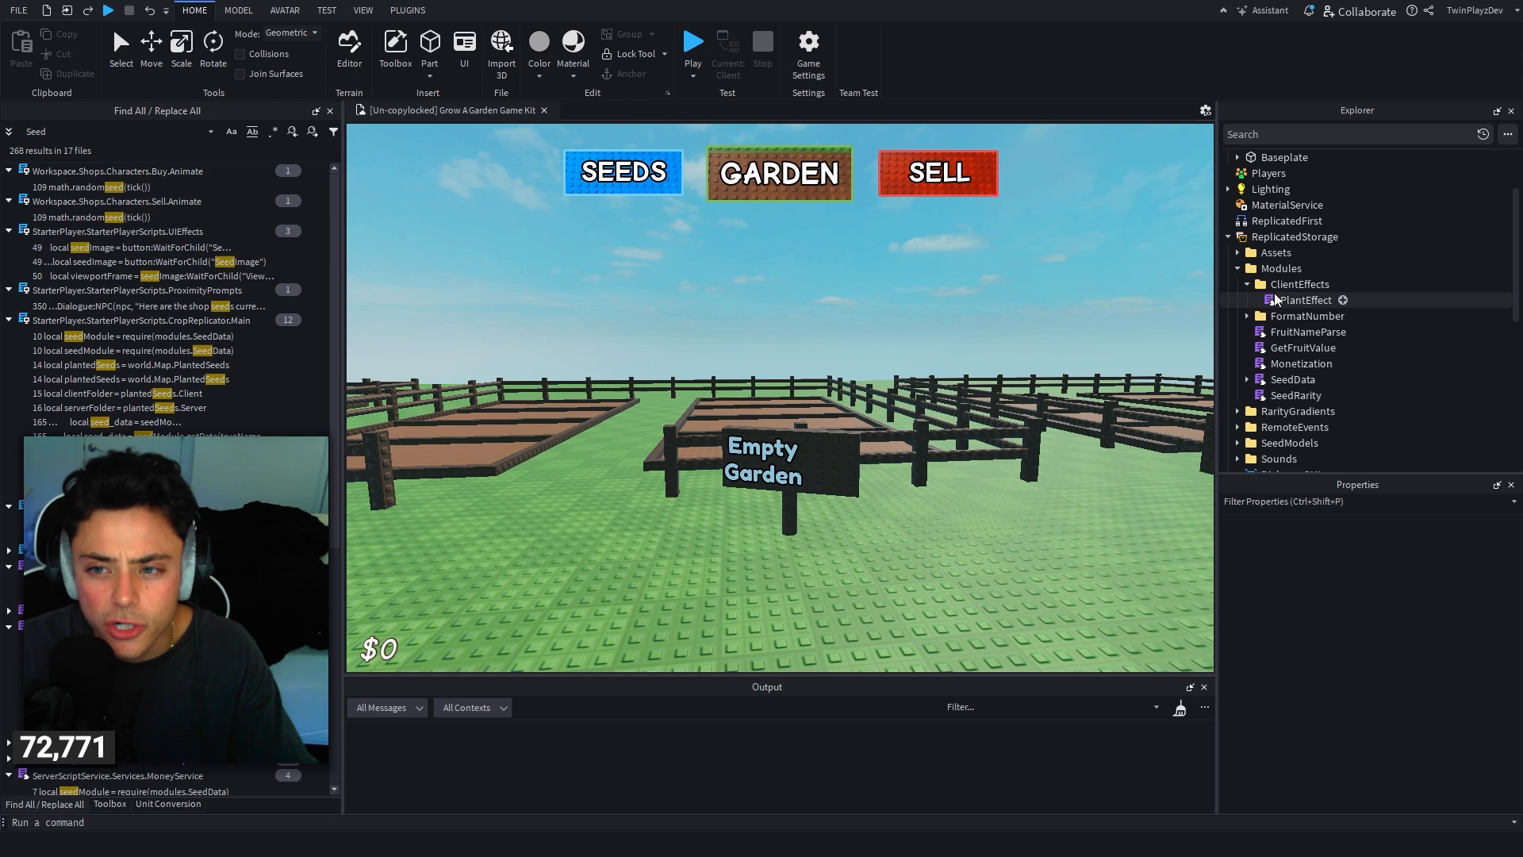
{"action": "double_click", "coordinate": [1303, 348]}
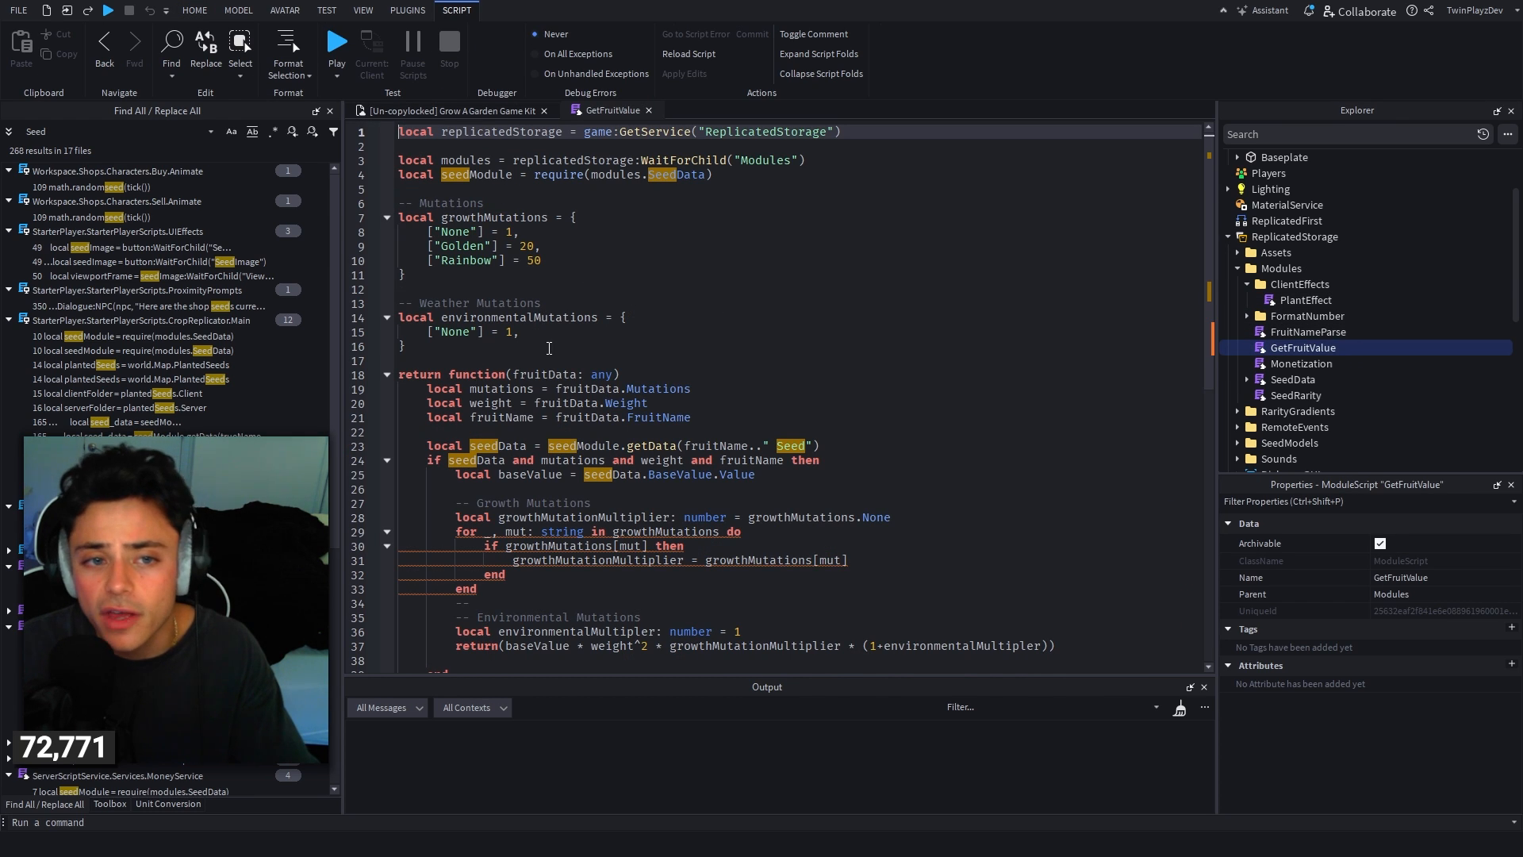
Step: Read through the GetFruitValue script, examining its growthMutations and environmentalMutations tables
{"action": "scroll", "coordinate": [549, 349], "scroll_direction": "down", "scroll_amount": 6}
{"action": "scroll", "coordinate": [549, 348], "scroll_direction": "up", "scroll_amount": 6}
{"action": "left_click_drag", "start_coordinate": [549, 348], "coordinate": [399, 218]}
{"action": "left_click", "coordinate": [469, 219]}
{"action": "double_click", "coordinate": [479, 328]}
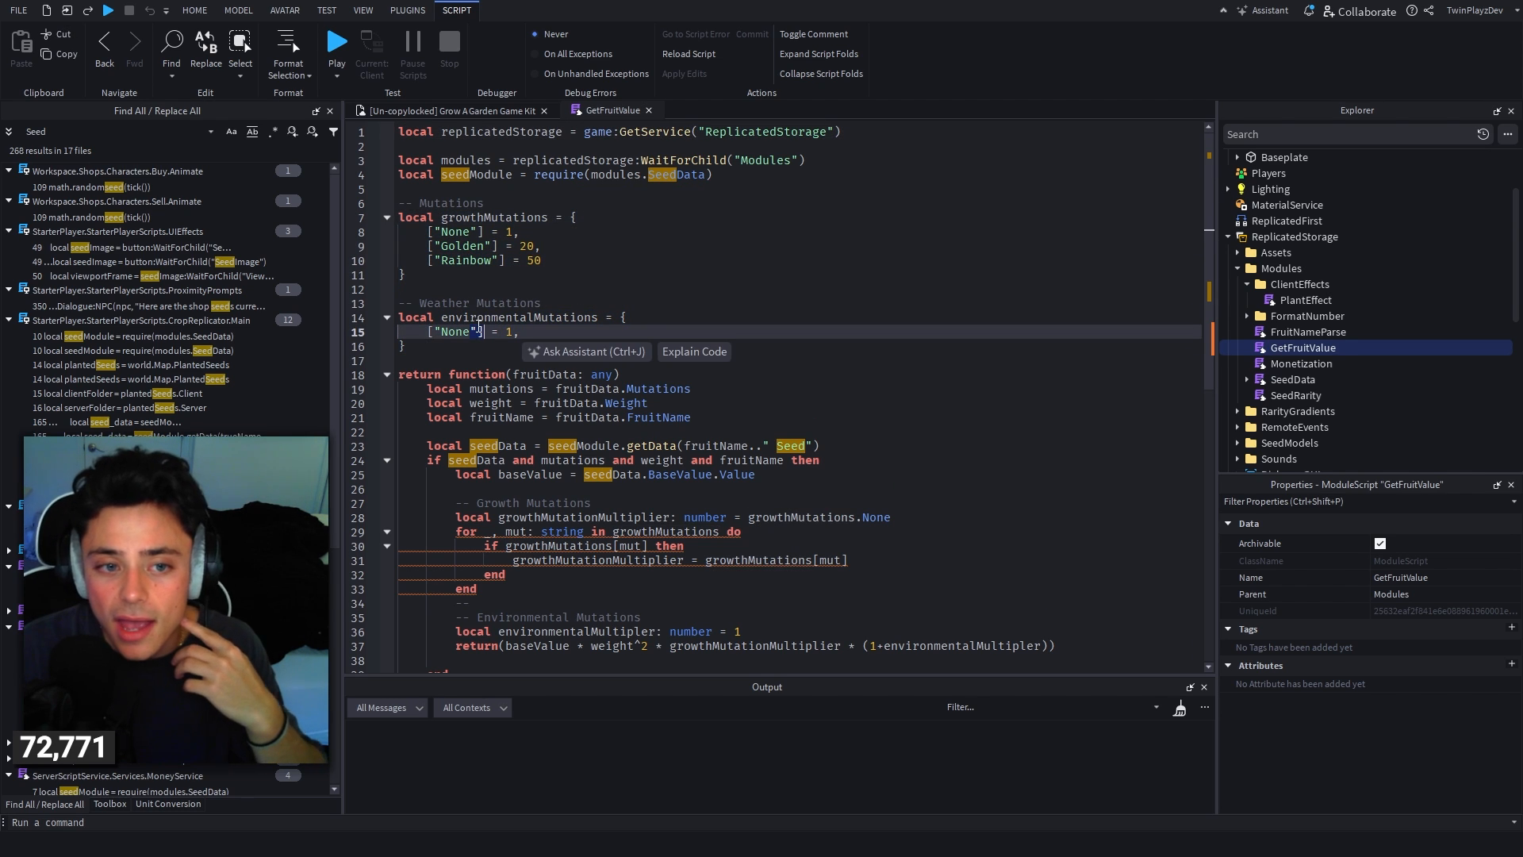
Step: Read through the FruitNameParse module's parseFruitInfo function, and close the FruitNameParse and GetFruitValue scripts
{"action": "left_click", "coordinate": [492, 304]}
{"action": "double_click", "coordinate": [1308, 332]}
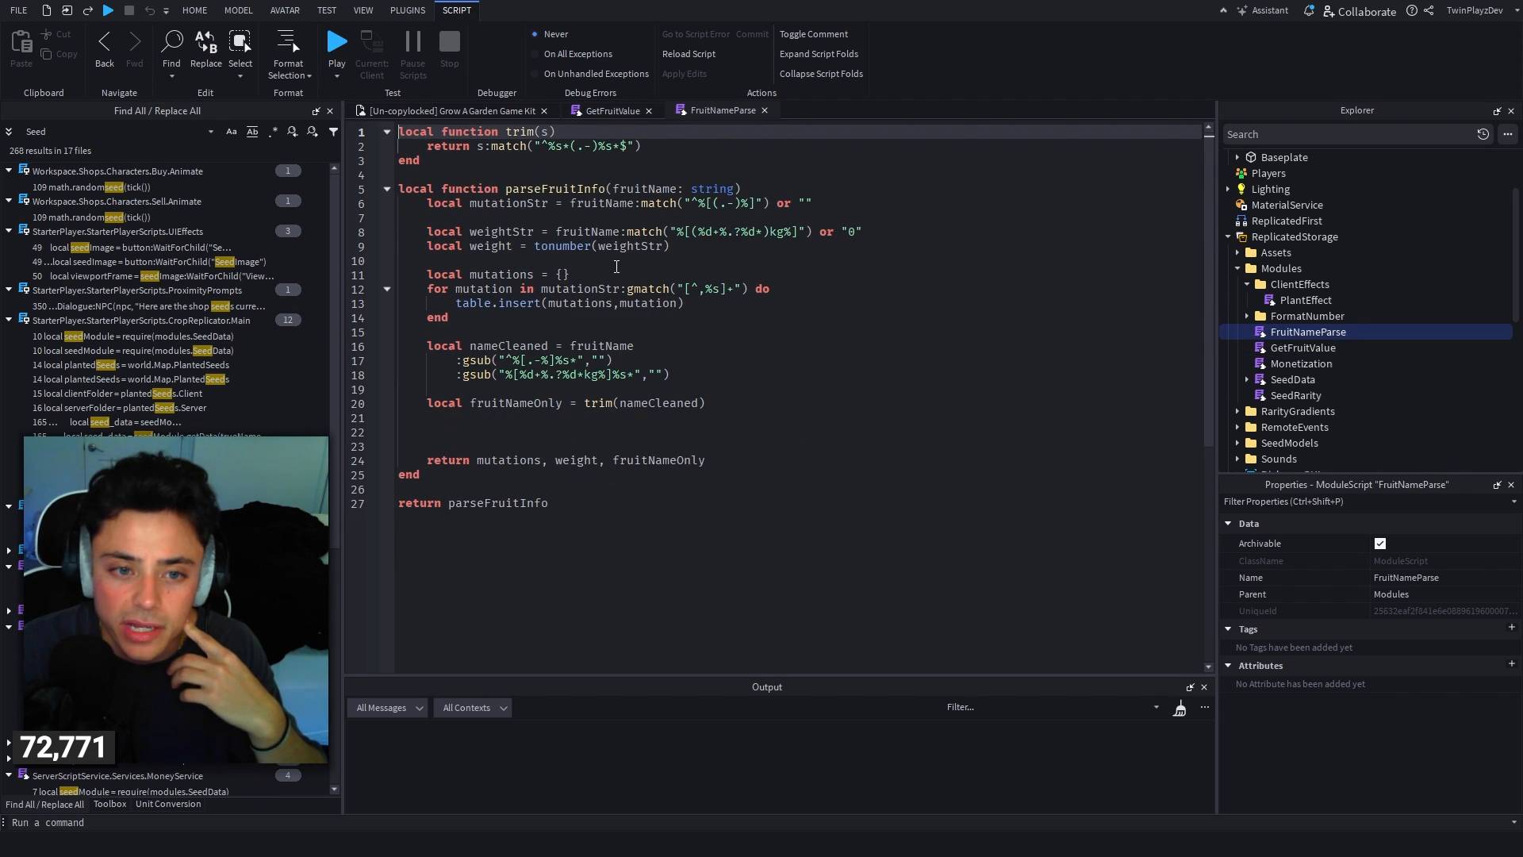
{"action": "left_click", "coordinate": [765, 111]}
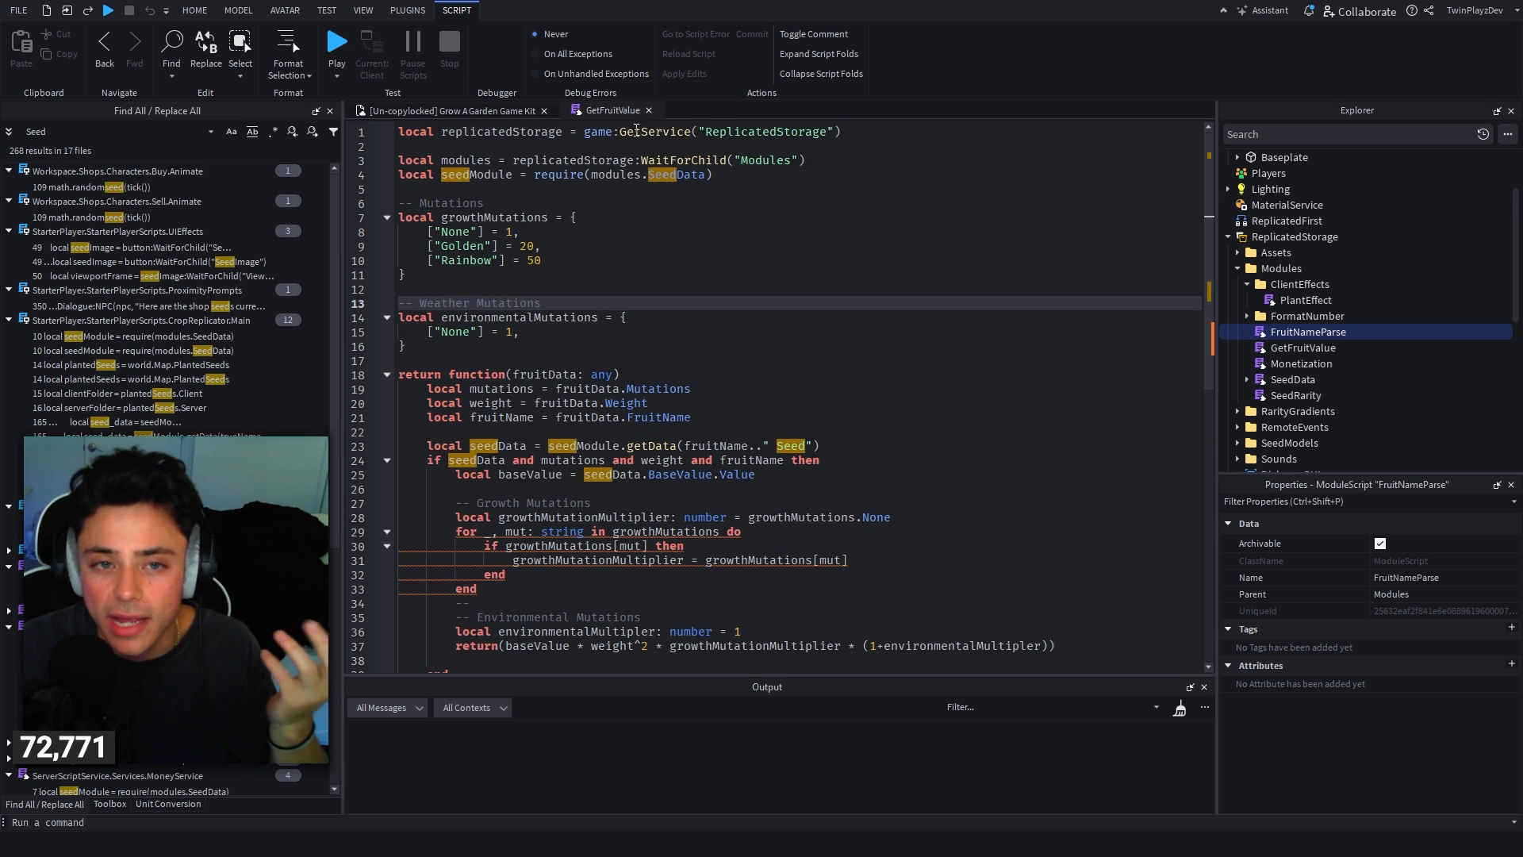
{"action": "double_click", "coordinate": [1305, 332]}
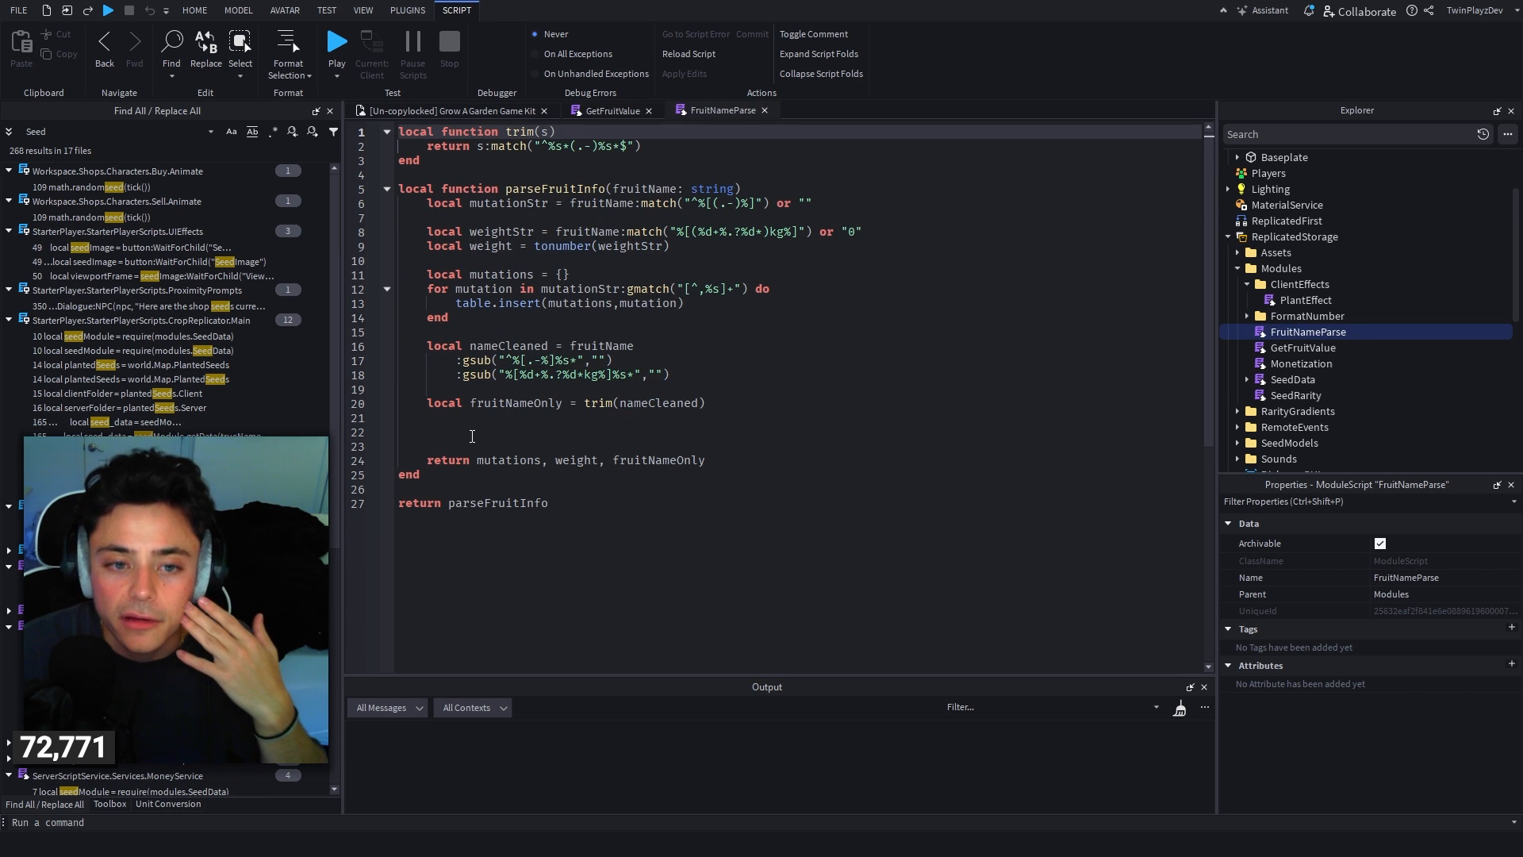
{"action": "left_click", "coordinate": [472, 435]}
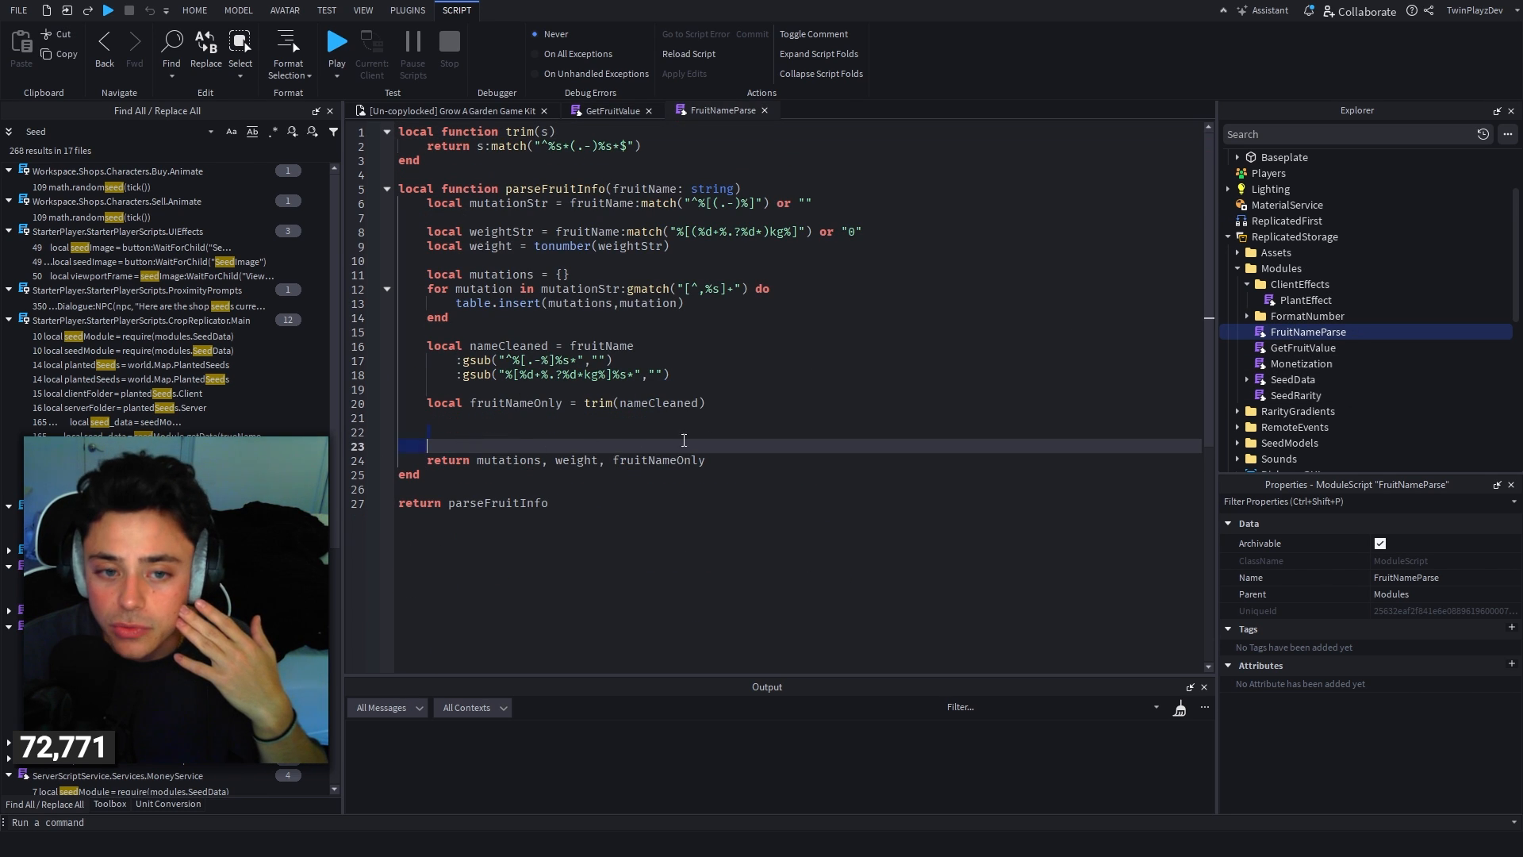
{"action": "left_click", "coordinate": [765, 110]}
{"action": "left_click", "coordinate": [649, 110]}
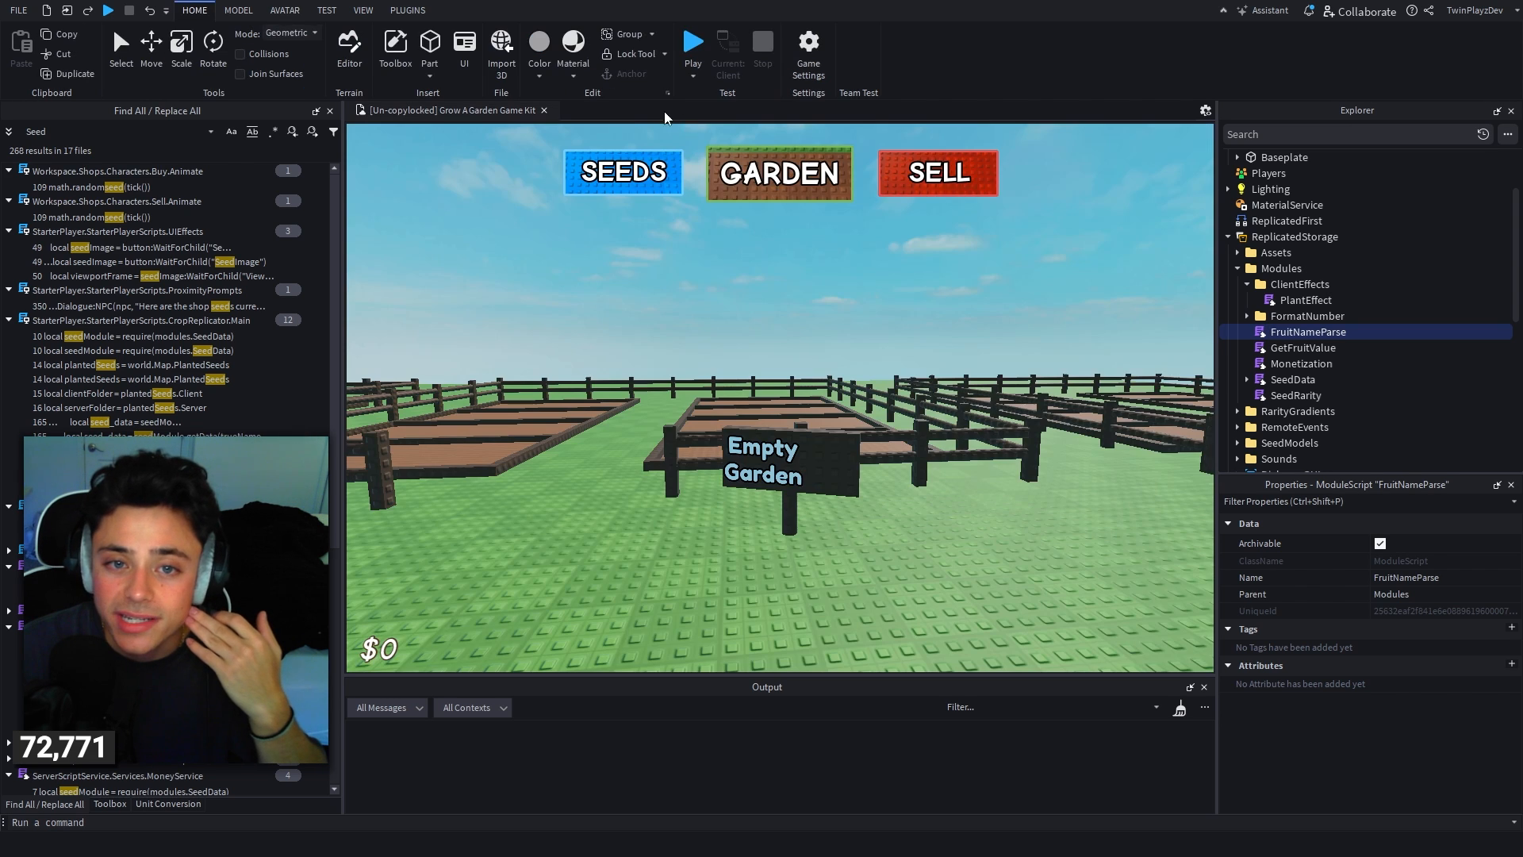
Step: Collapse the ClientEffects folder, look over the GetFruitValue and Monetization modules, and collapse the Modules folder
{"action": "left_click", "coordinate": [898, 246]}
{"action": "left_click", "coordinate": [1247, 284]}
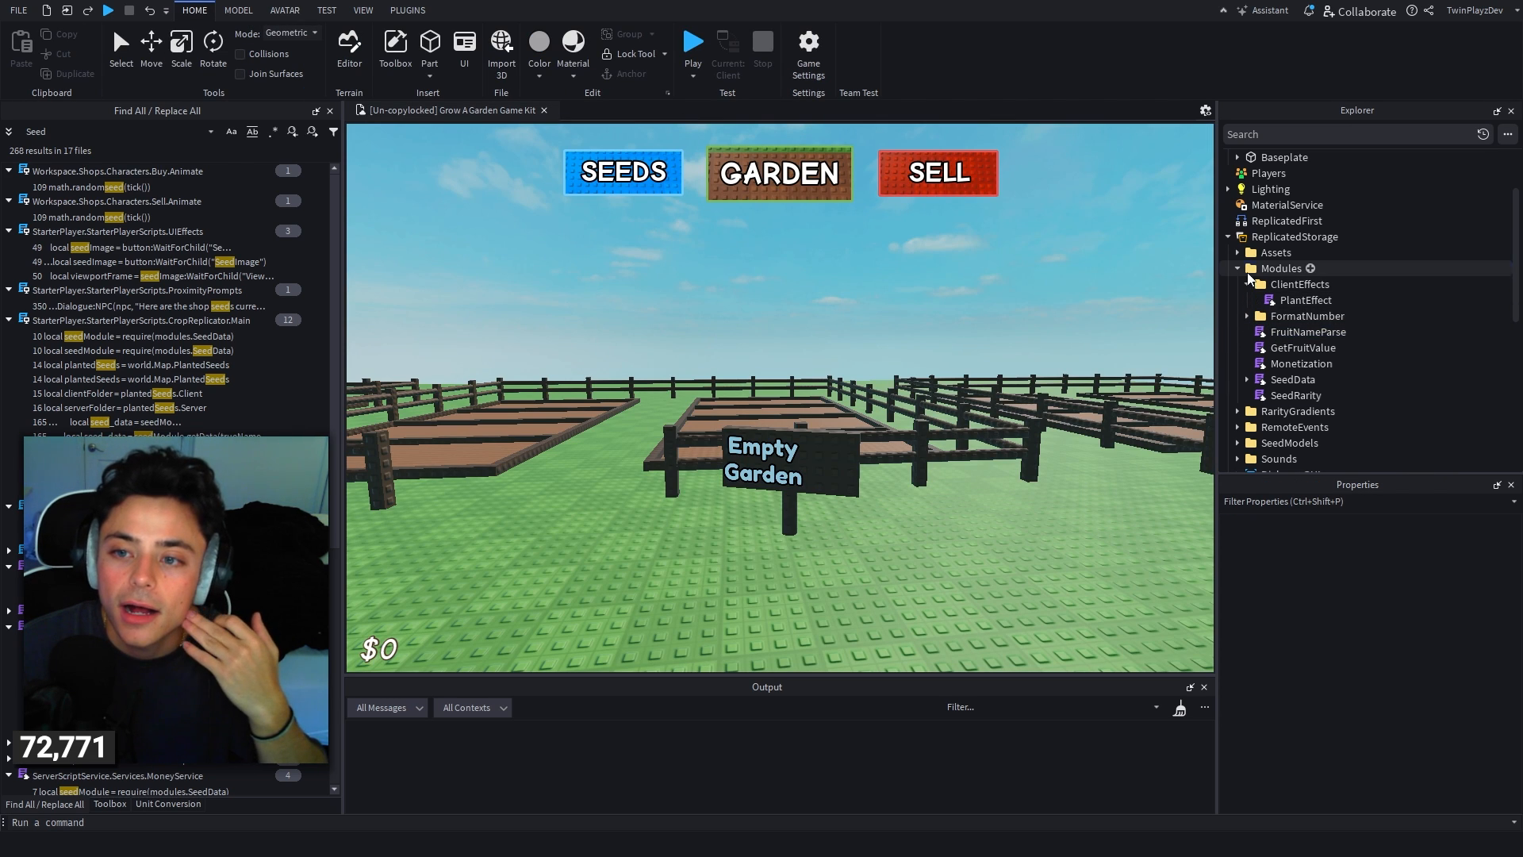
{"action": "left_click", "coordinate": [1287, 319]}
{"action": "left_click", "coordinate": [1292, 335]}
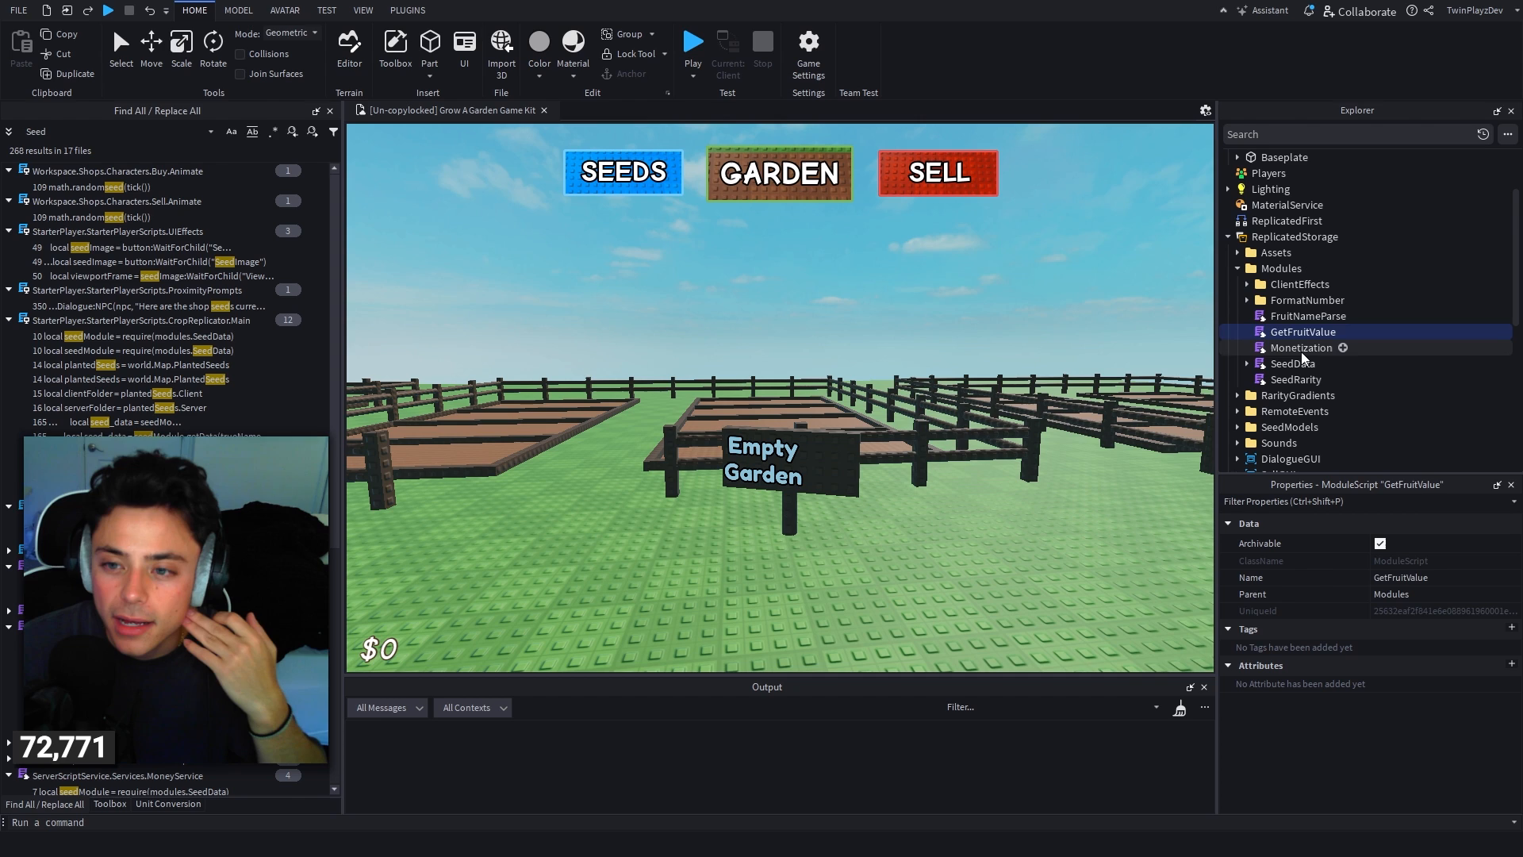
{"action": "left_click", "coordinate": [1302, 349]}
{"action": "left_click", "coordinate": [1238, 268]}
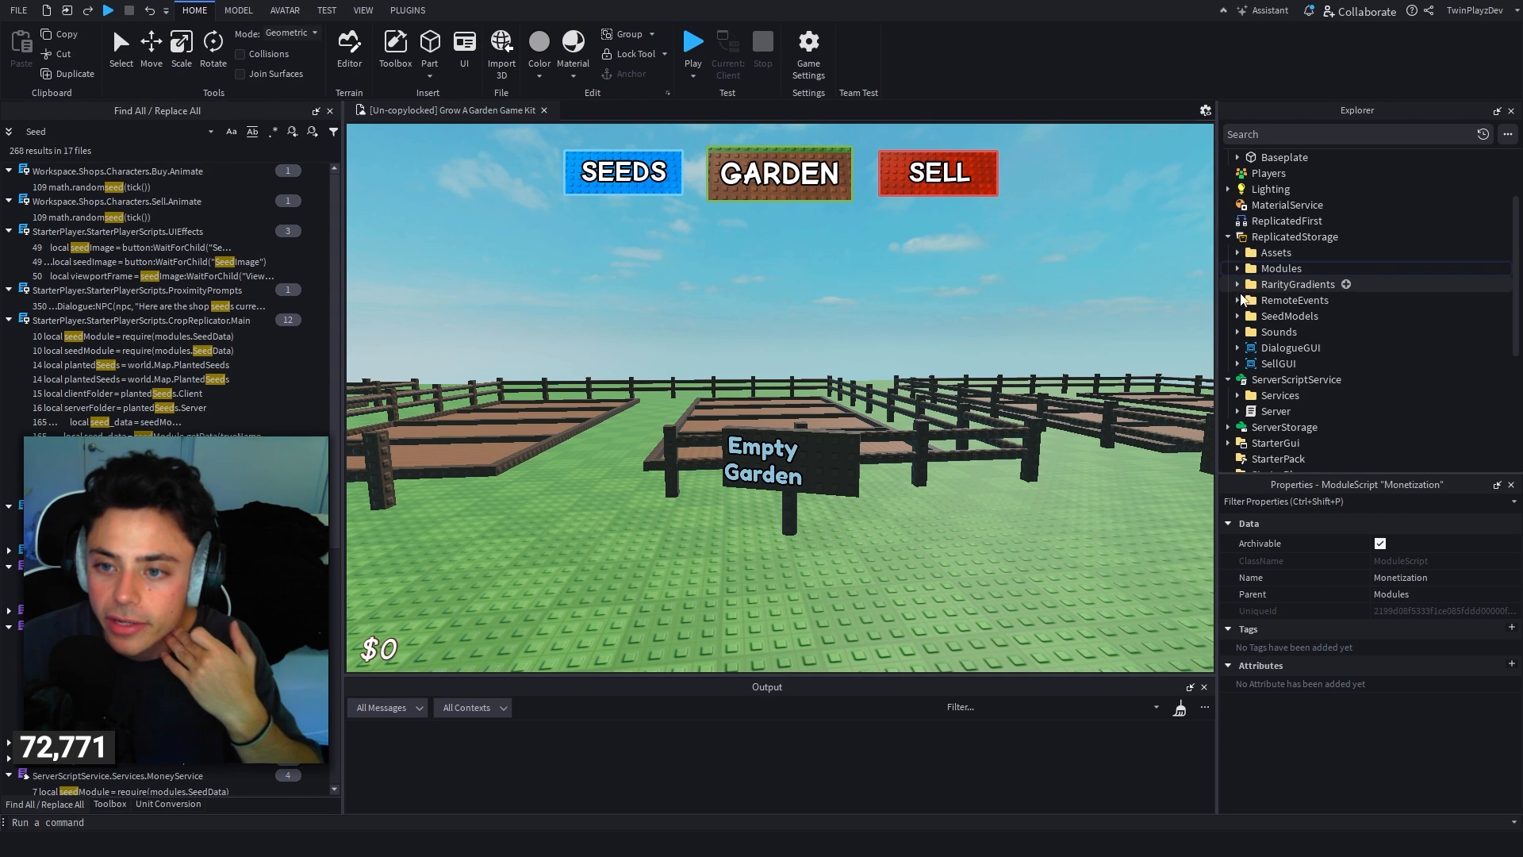
Step: Expand the RemoteEvents folder, look over its remotes including Sell and Harvest, and collapse the folder
{"action": "left_click", "coordinate": [1238, 300]}
{"action": "scroll", "coordinate": [1240, 301], "scroll_direction": "down", "scroll_amount": 1}
{"action": "scroll", "coordinate": [1240, 303], "scroll_direction": "down", "scroll_amount": 1}
{"action": "left_click_drag", "start_coordinate": [1384, 222], "coordinate": [1381, 411]}
{"action": "left_click", "coordinate": [1280, 236]}
{"action": "left_click", "coordinate": [1285, 268]}
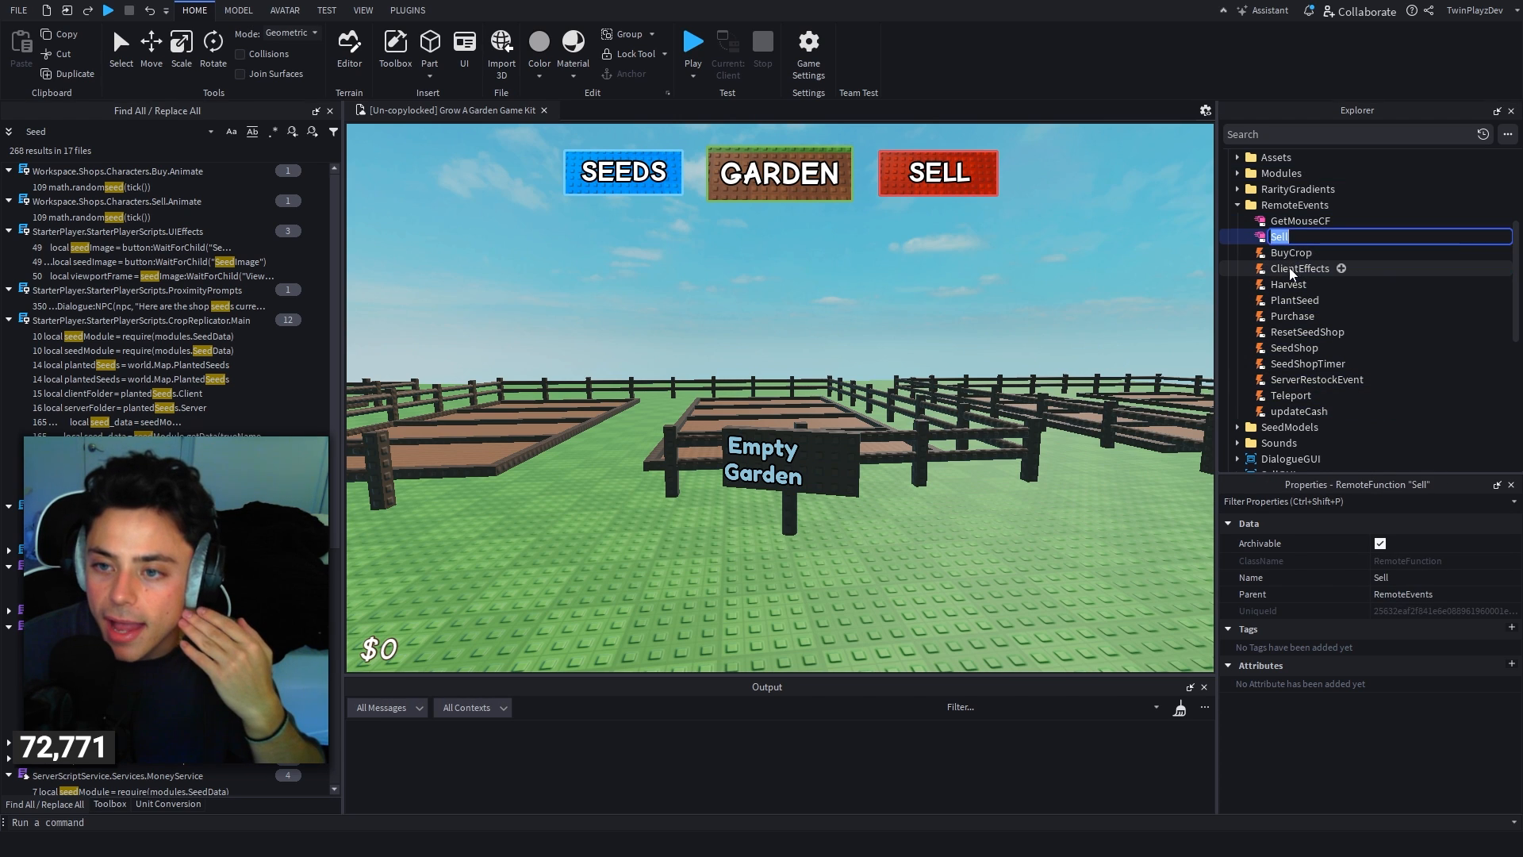
{"action": "left_click", "coordinate": [1287, 284]}
{"action": "left_click", "coordinate": [1238, 205]}
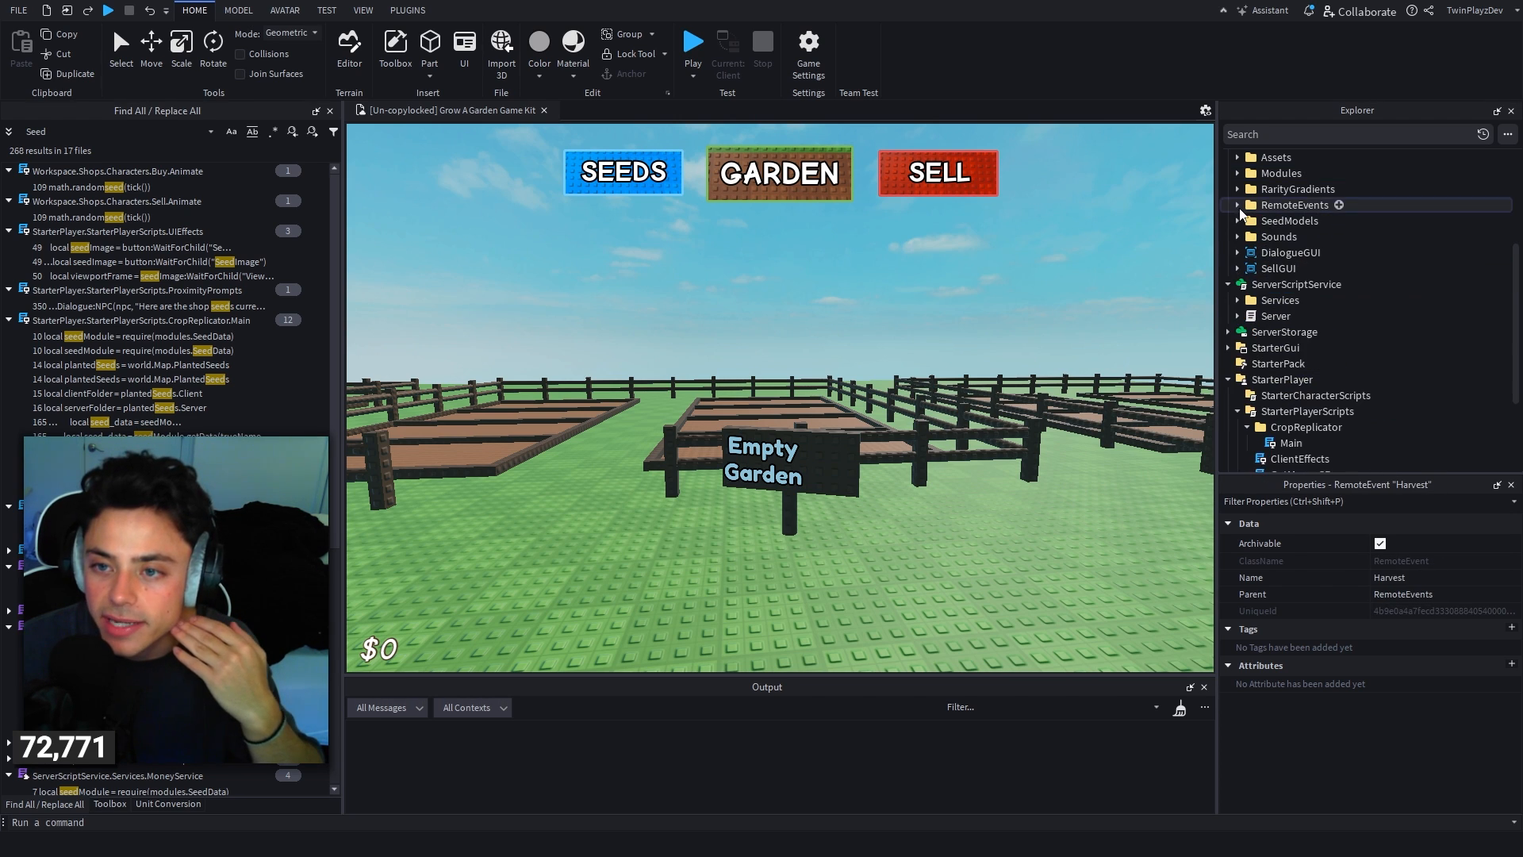
Step: Check the contents of the SeedModels and Sounds folders, collapsing each one again
{"action": "left_click", "coordinate": [1238, 220]}
{"action": "left_click", "coordinate": [1238, 221]}
{"action": "left_click", "coordinate": [1238, 237]}
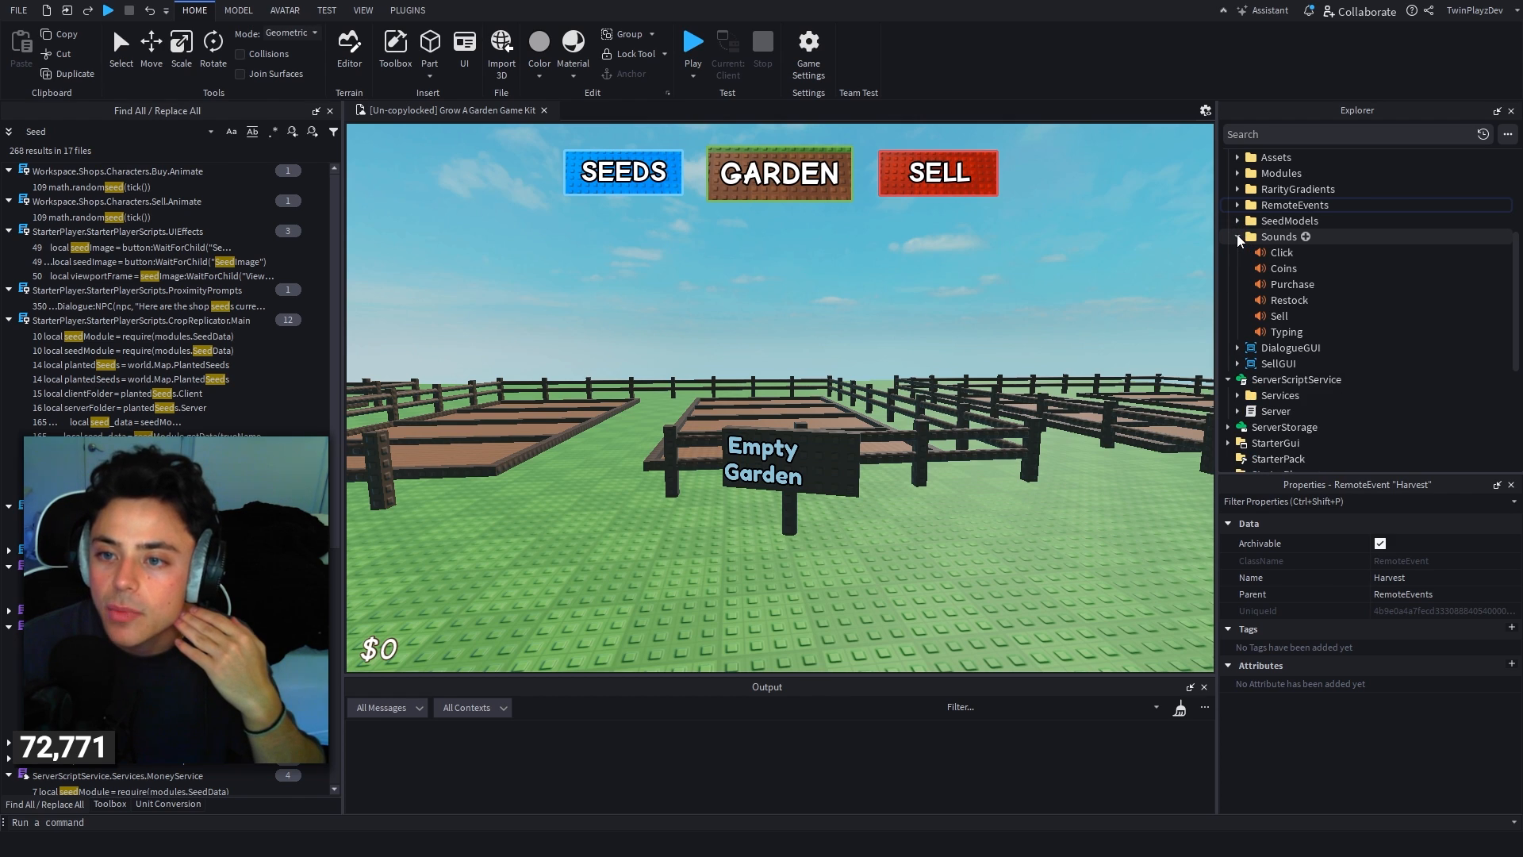
{"action": "left_click", "coordinate": [1237, 237]}
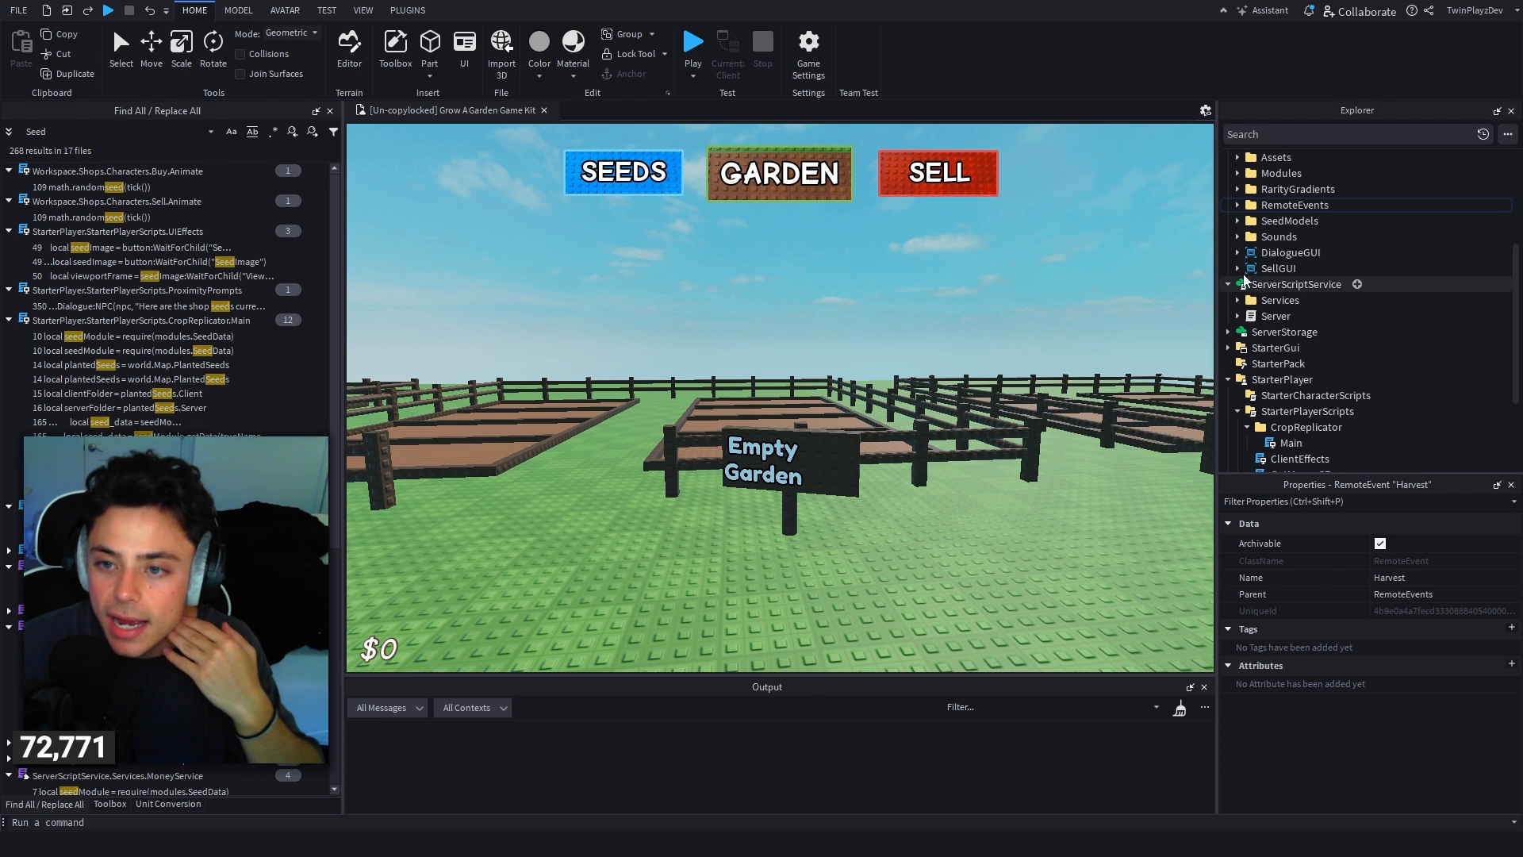
Step: Expand ServerScriptService's Services folder and its PlotService module, and select HarvestPrompt to view its properties
{"action": "left_click", "coordinate": [1238, 300]}
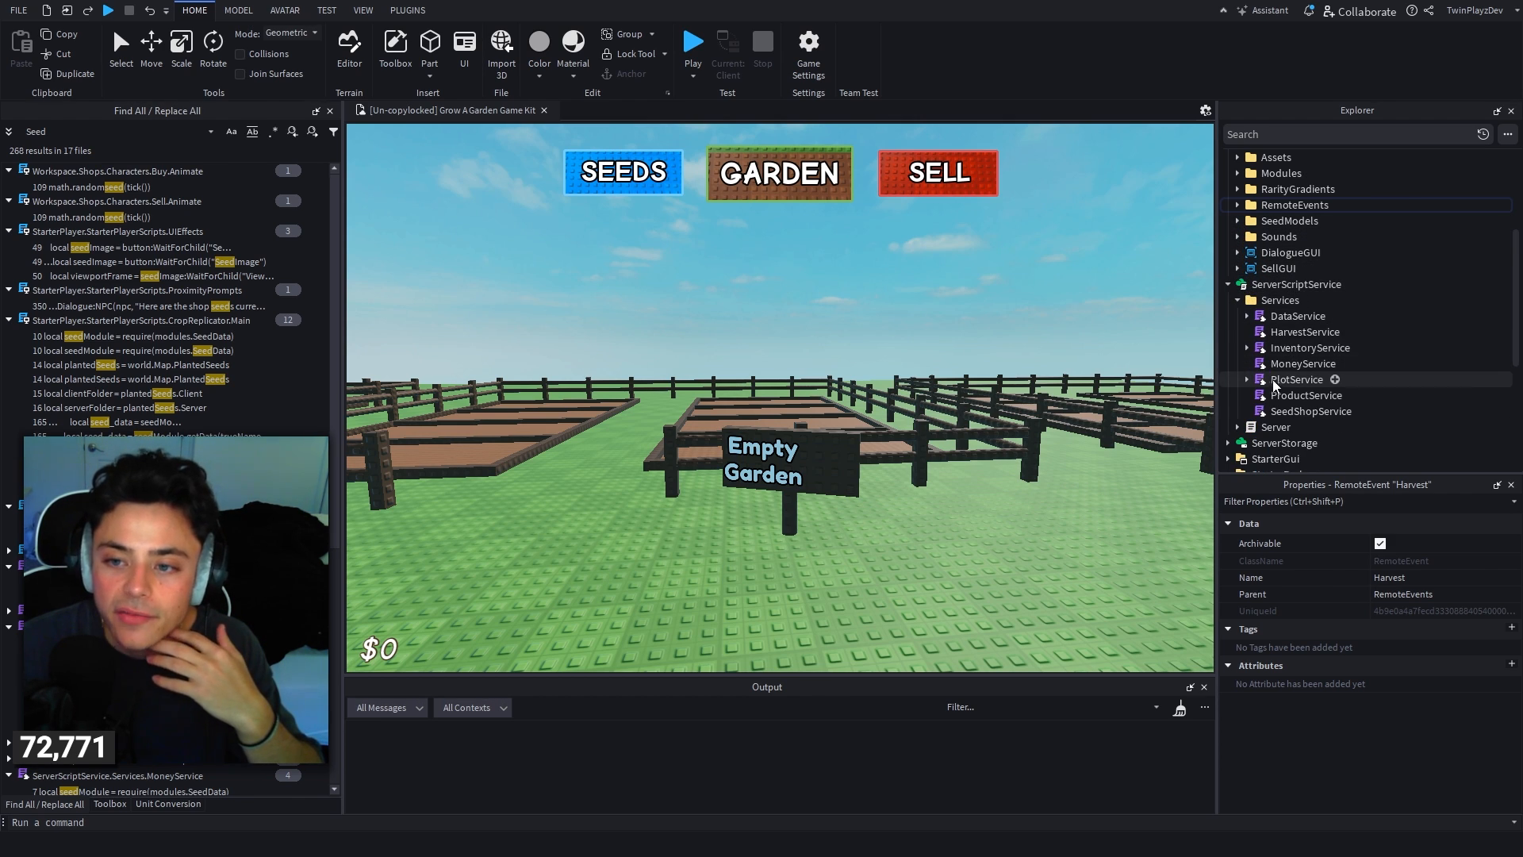
{"action": "left_click", "coordinate": [1249, 380]}
{"action": "scroll", "coordinate": [1255, 384], "scroll_direction": "down", "scroll_amount": 1}
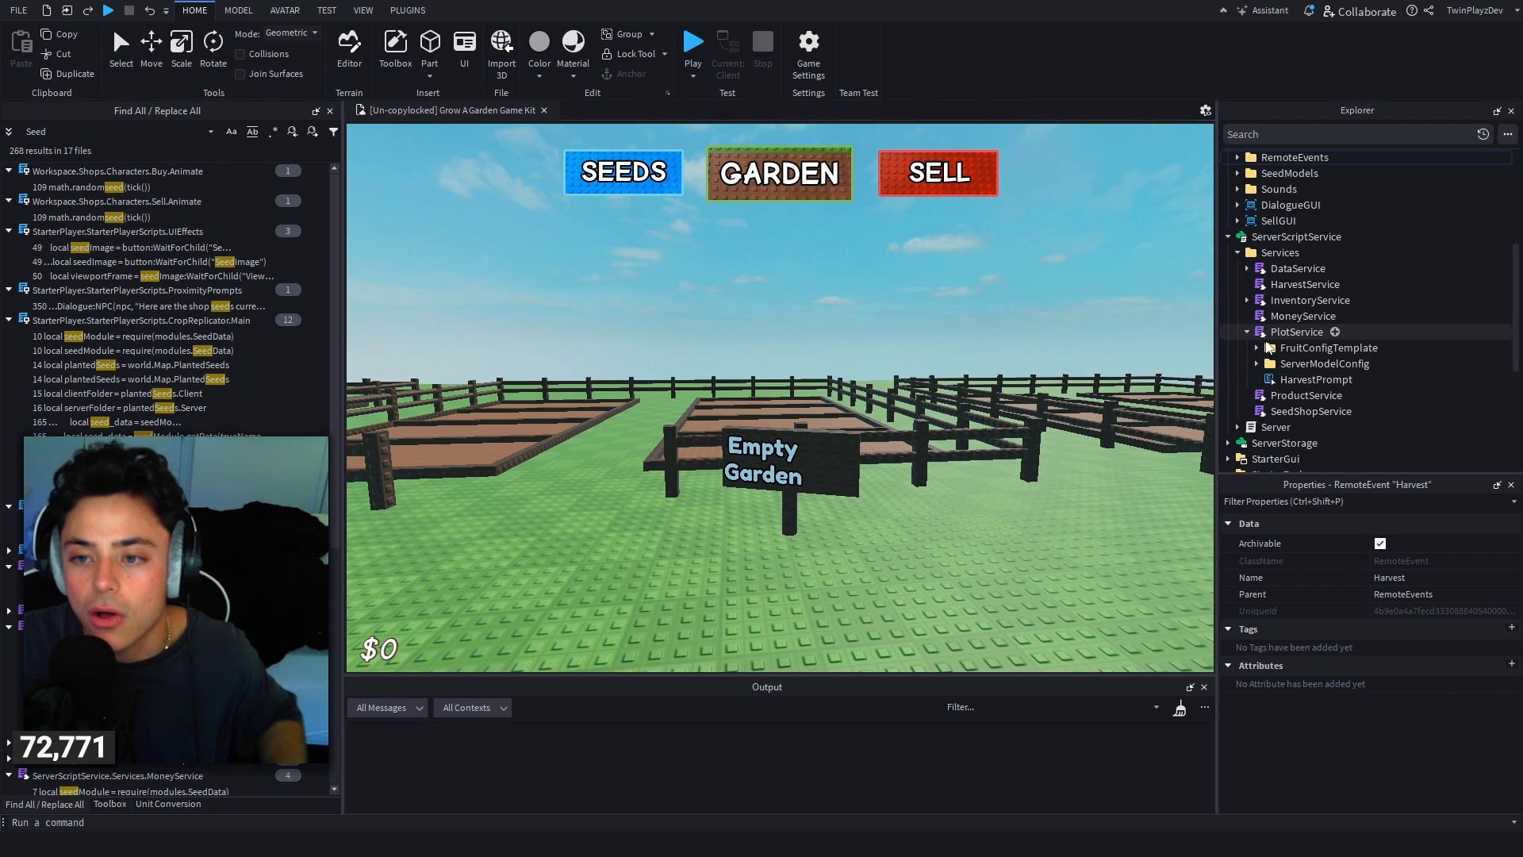
{"action": "left_click", "coordinate": [1289, 378]}
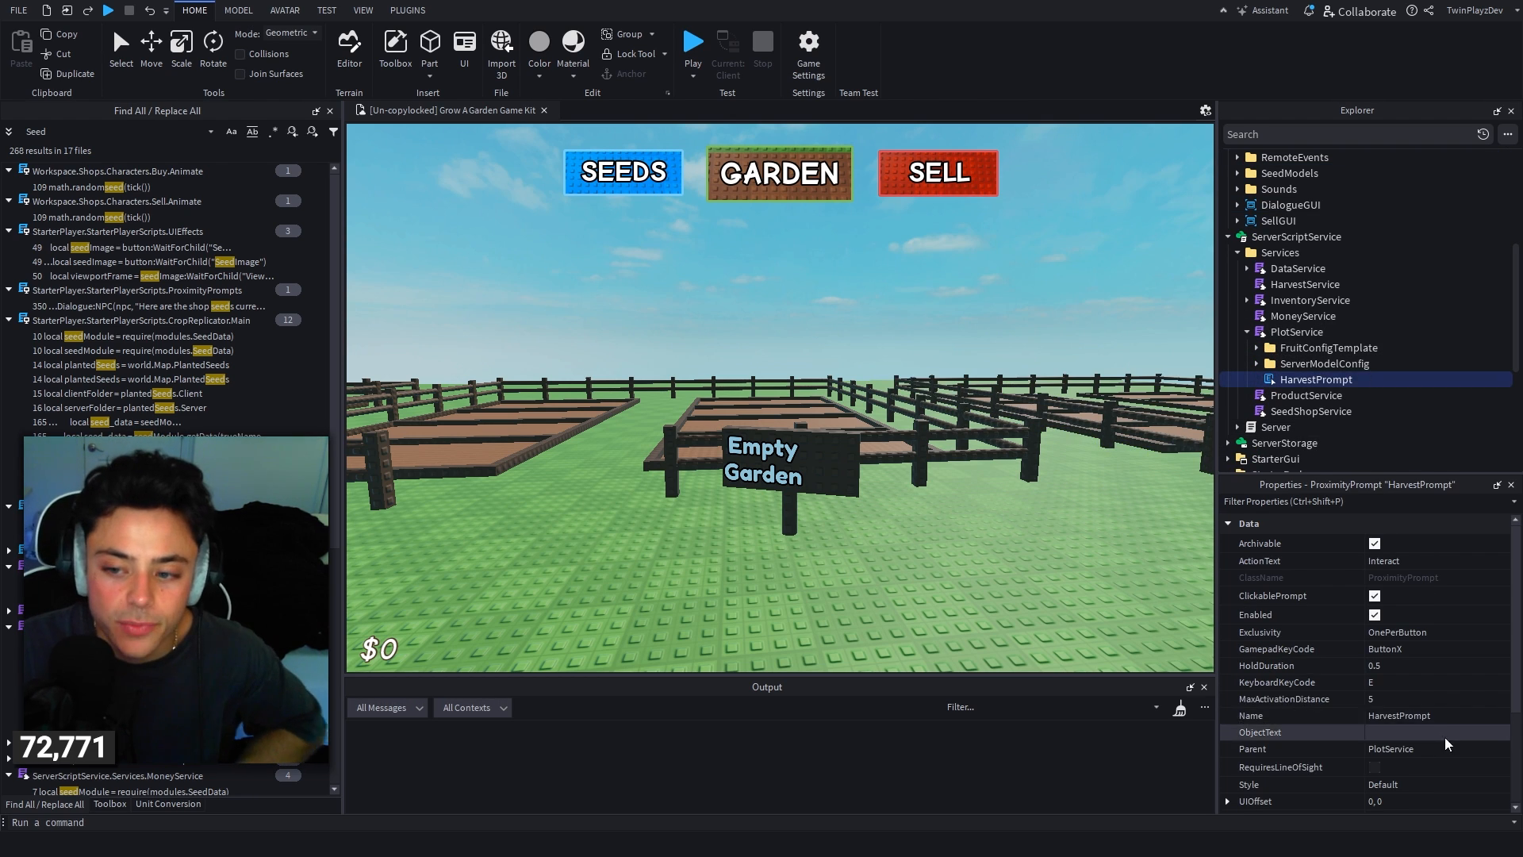
Step: Try a MaxActivationDistance of 8 on HarvestPrompt and set it back to 5
{"action": "left_click", "coordinate": [1392, 699]}
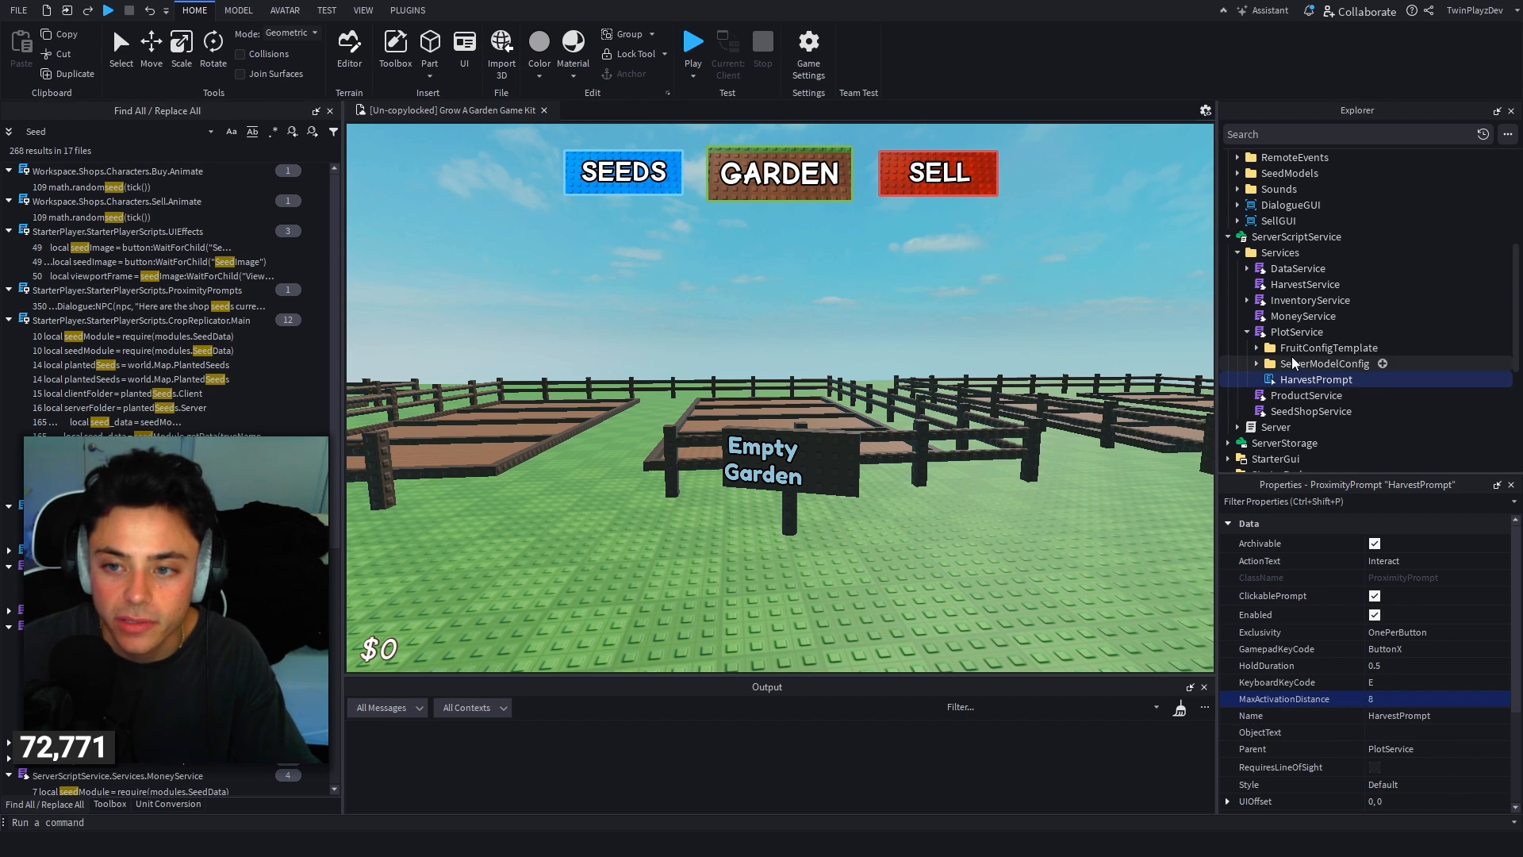
{"action": "left_click", "coordinate": [1386, 685]}
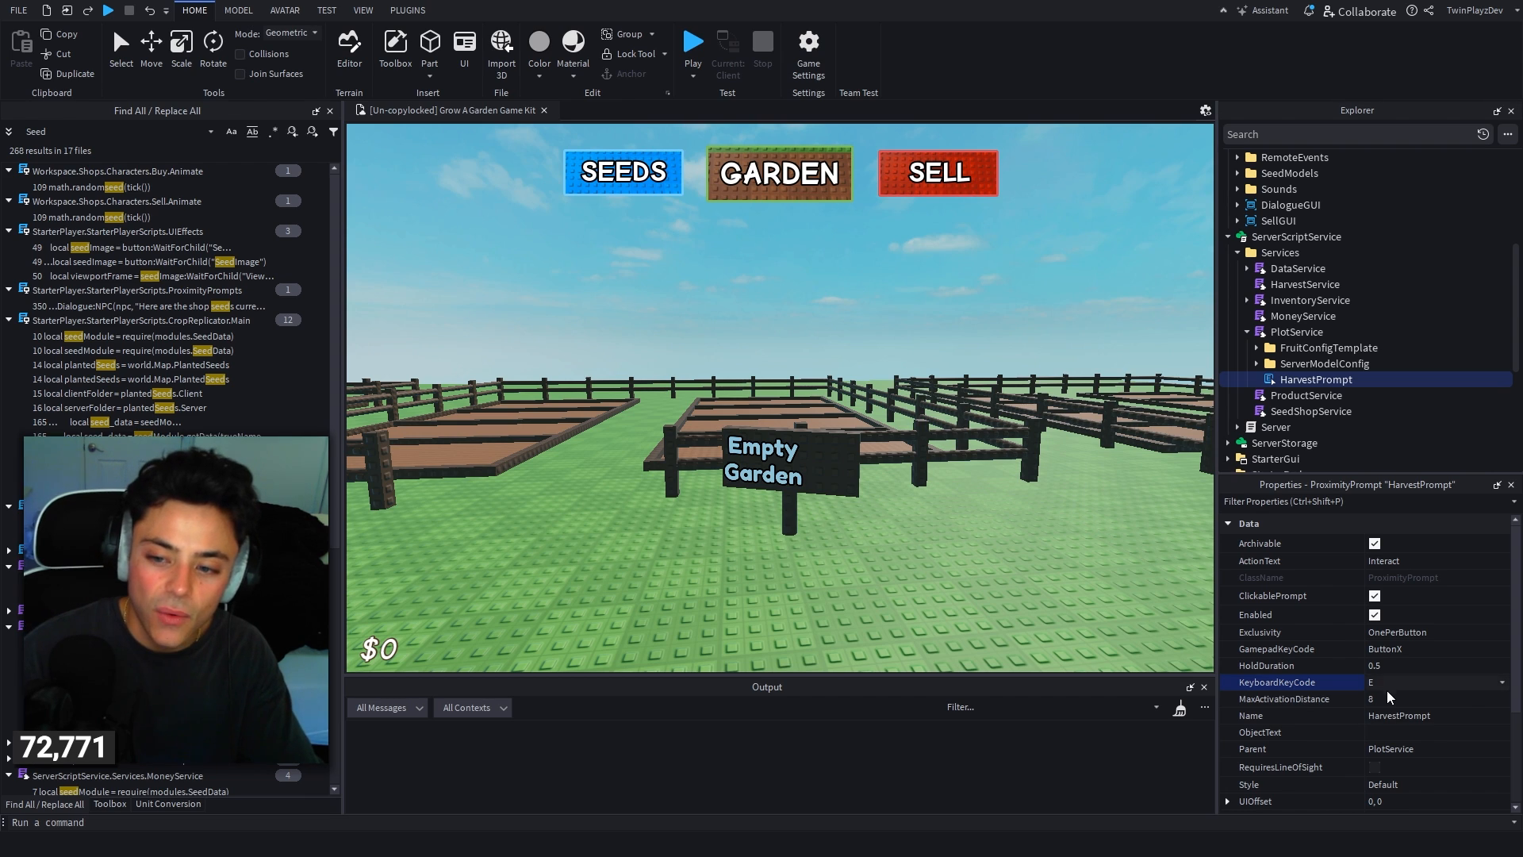
{"action": "left_click", "coordinate": [1388, 699]}
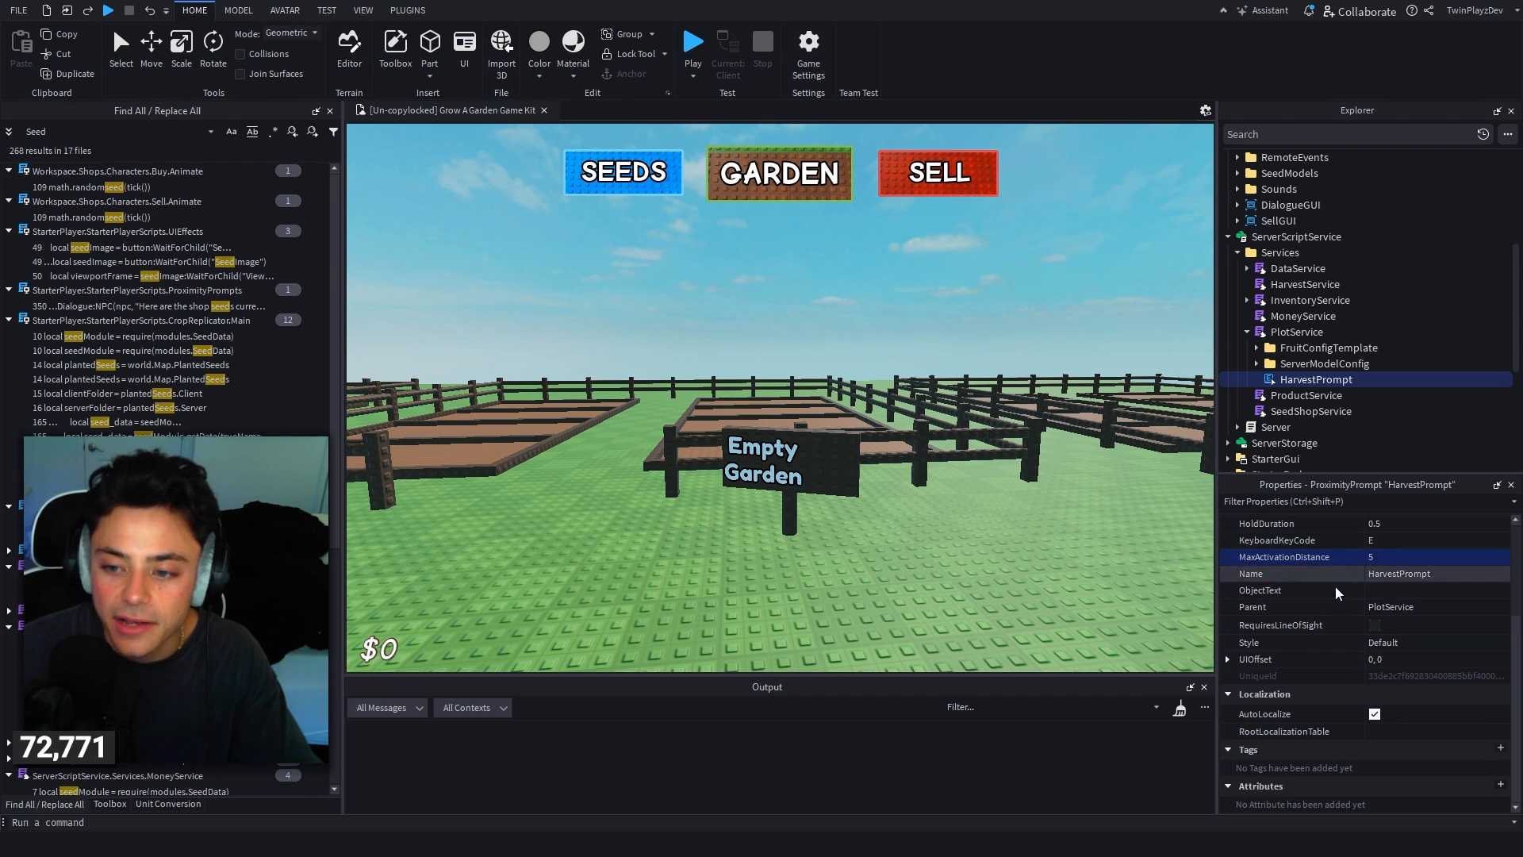
Step: Expand the ServerModelConfig and FruitConfigTemplate folders inside PlotService and review the values they contain
{"action": "left_click", "coordinate": [1290, 364]}
{"action": "left_click", "coordinate": [1258, 364]}
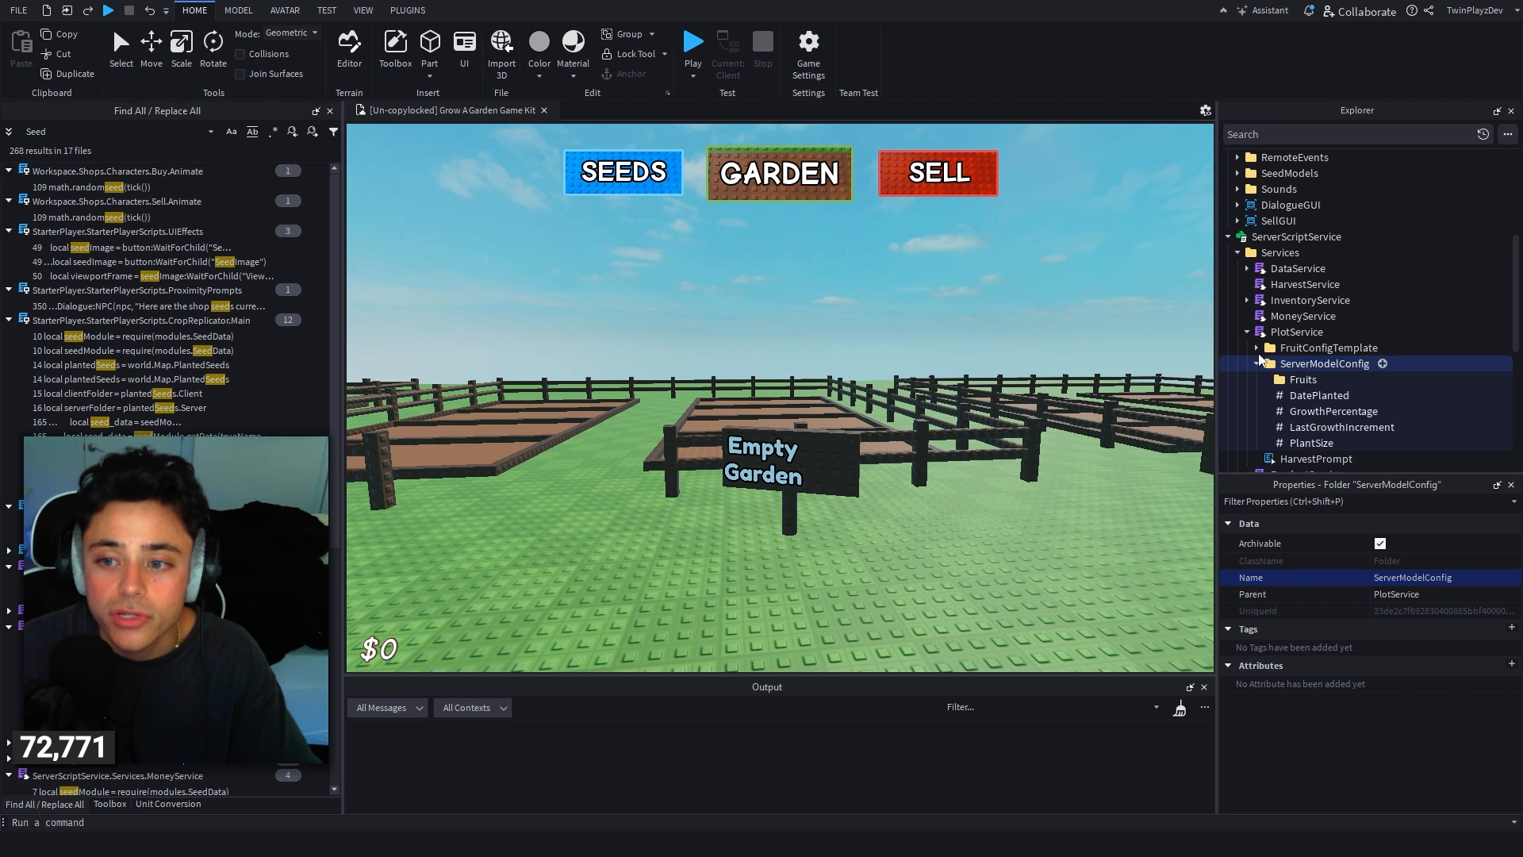
{"action": "left_click", "coordinate": [1258, 348]}
{"action": "scroll", "coordinate": [1259, 346], "scroll_direction": "down", "scroll_amount": 1}
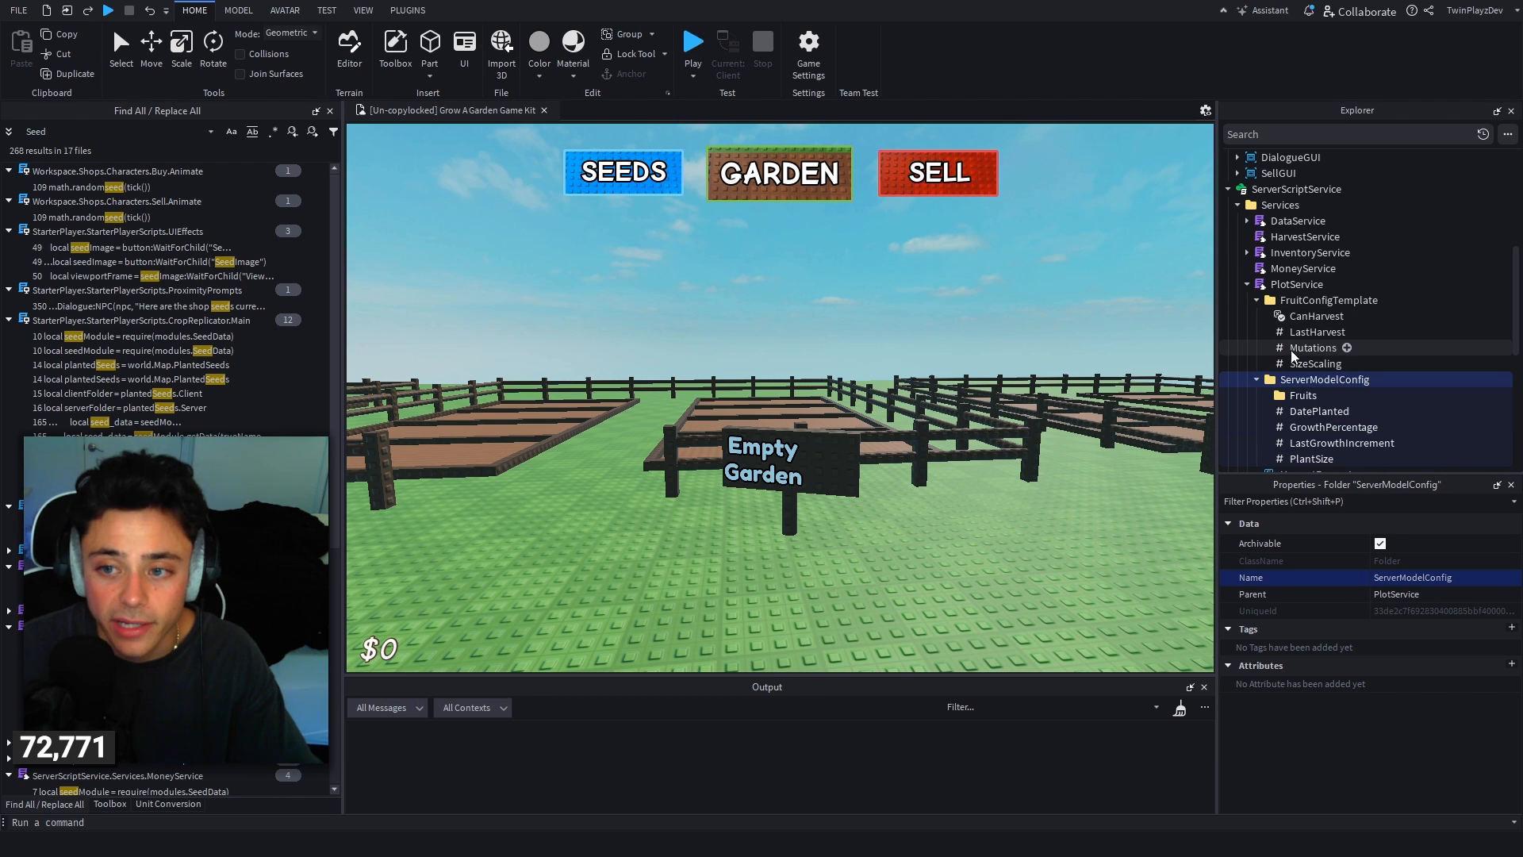
{"action": "scroll", "coordinate": [1291, 350], "scroll_direction": "down", "scroll_amount": 1}
{"action": "left_click", "coordinate": [1008, 246]}
{"action": "right_click_drag", "start_coordinate": [1008, 246], "coordinate": [1033, 252]}
{"action": "key", "text": "w"}
{"action": "key", "text": "s"}
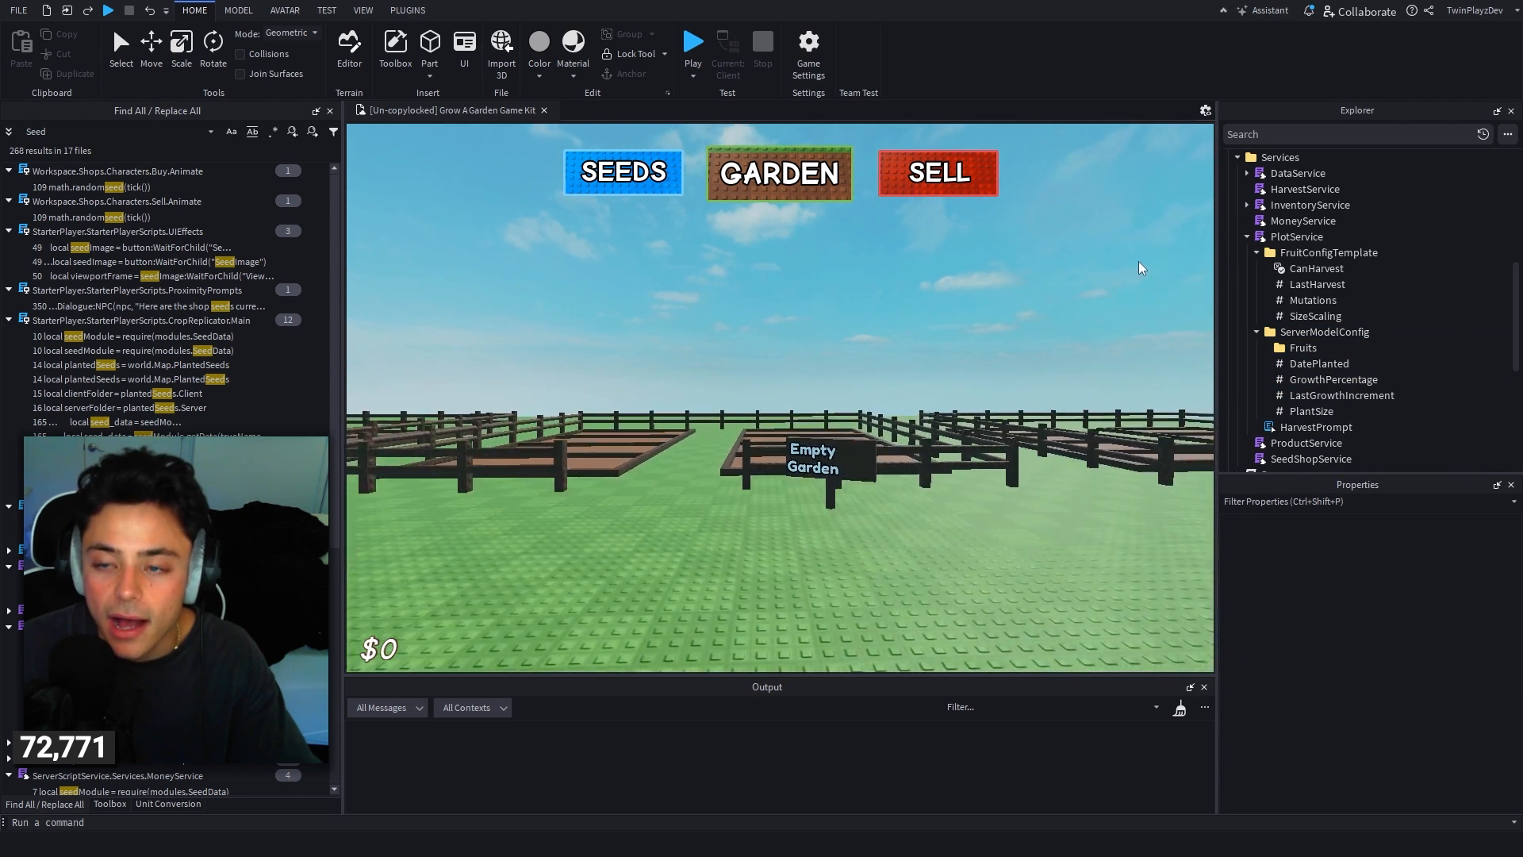
Step: Open the PlotService script and examine the createServerModel function where ServerModelConfig is cloned
{"action": "double_click", "coordinate": [1296, 236]}
{"action": "scroll", "coordinate": [780, 390], "scroll_direction": "down", "scroll_amount": 15}
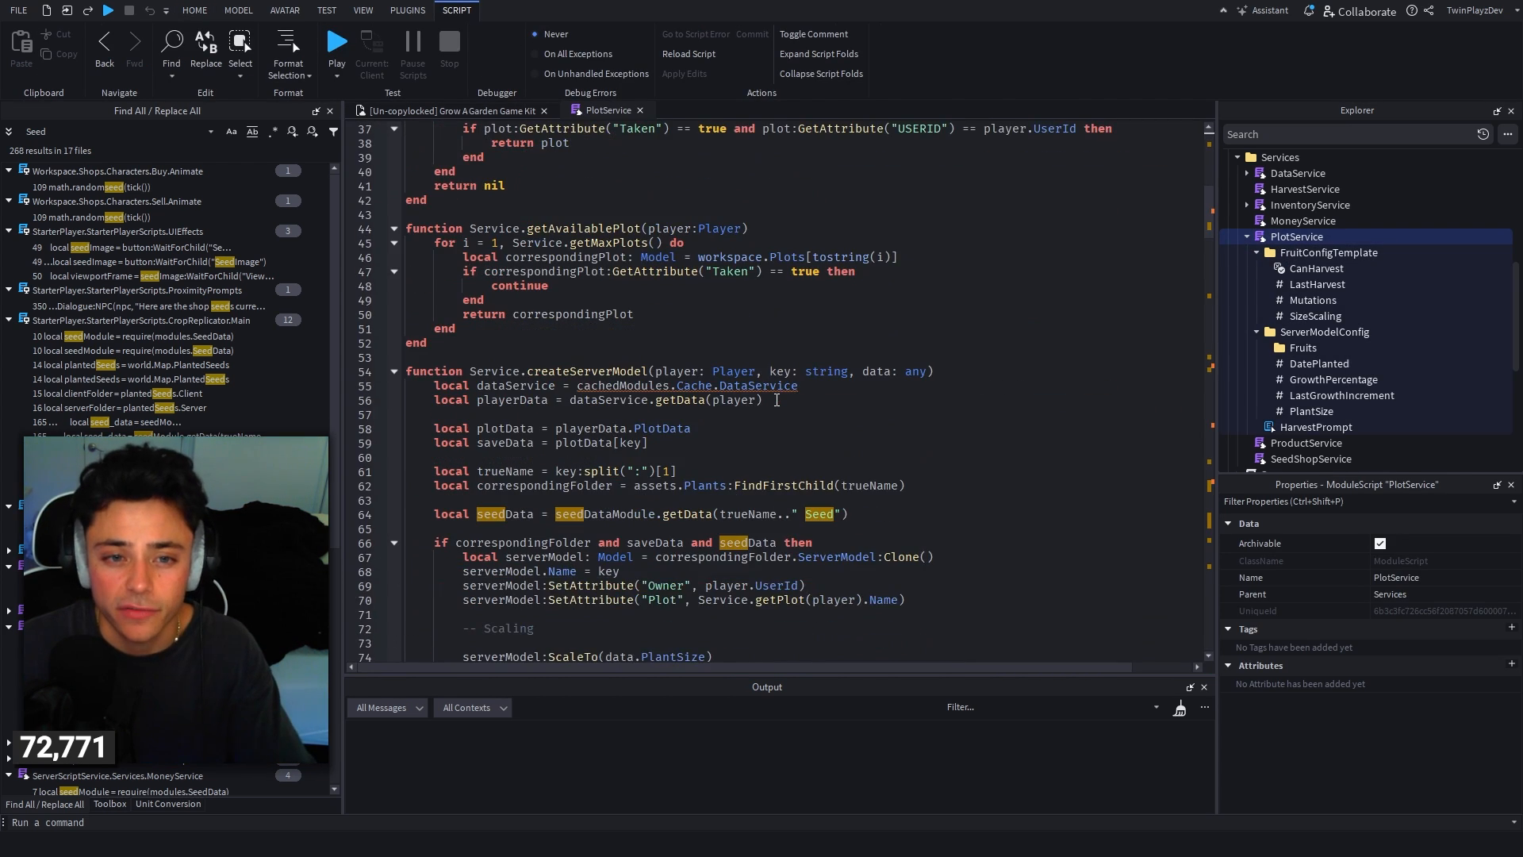
{"action": "scroll", "coordinate": [781, 391], "scroll_direction": "down", "scroll_amount": 2}
{"action": "left_click_drag", "start_coordinate": [785, 357], "coordinate": [966, 415]}
{"action": "left_click", "coordinate": [952, 300]}
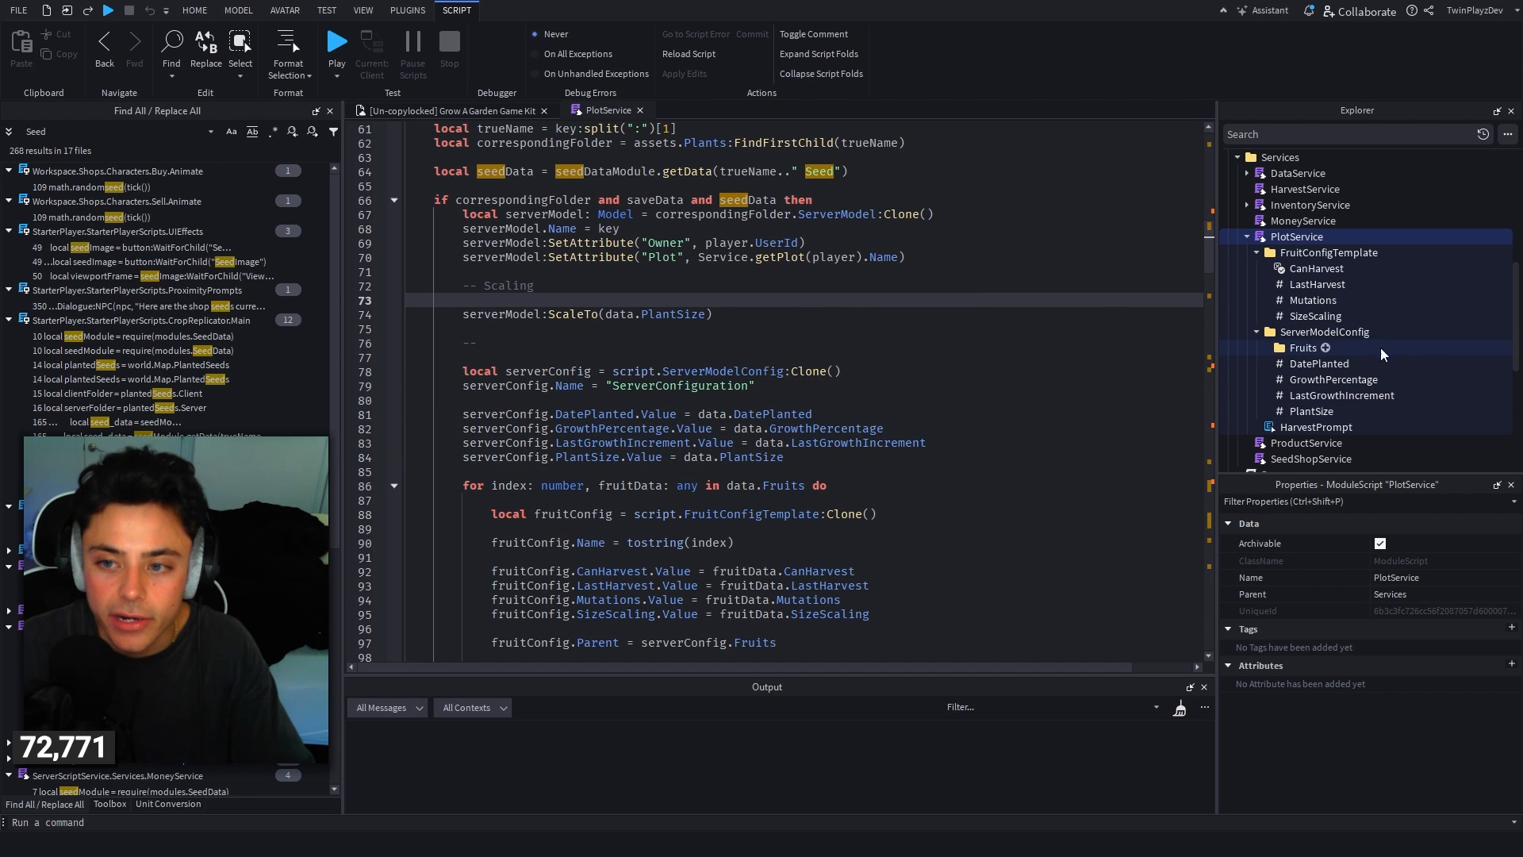
Step: Inspect ServerModelConfig's DatePlanted, GrowthPercentage, LastGrowthIncrement and PlantSize values and its Fruits folder
{"action": "left_click_drag", "start_coordinate": [1438, 337], "coordinate": [1432, 417]}
{"action": "left_click", "coordinate": [867, 359]}
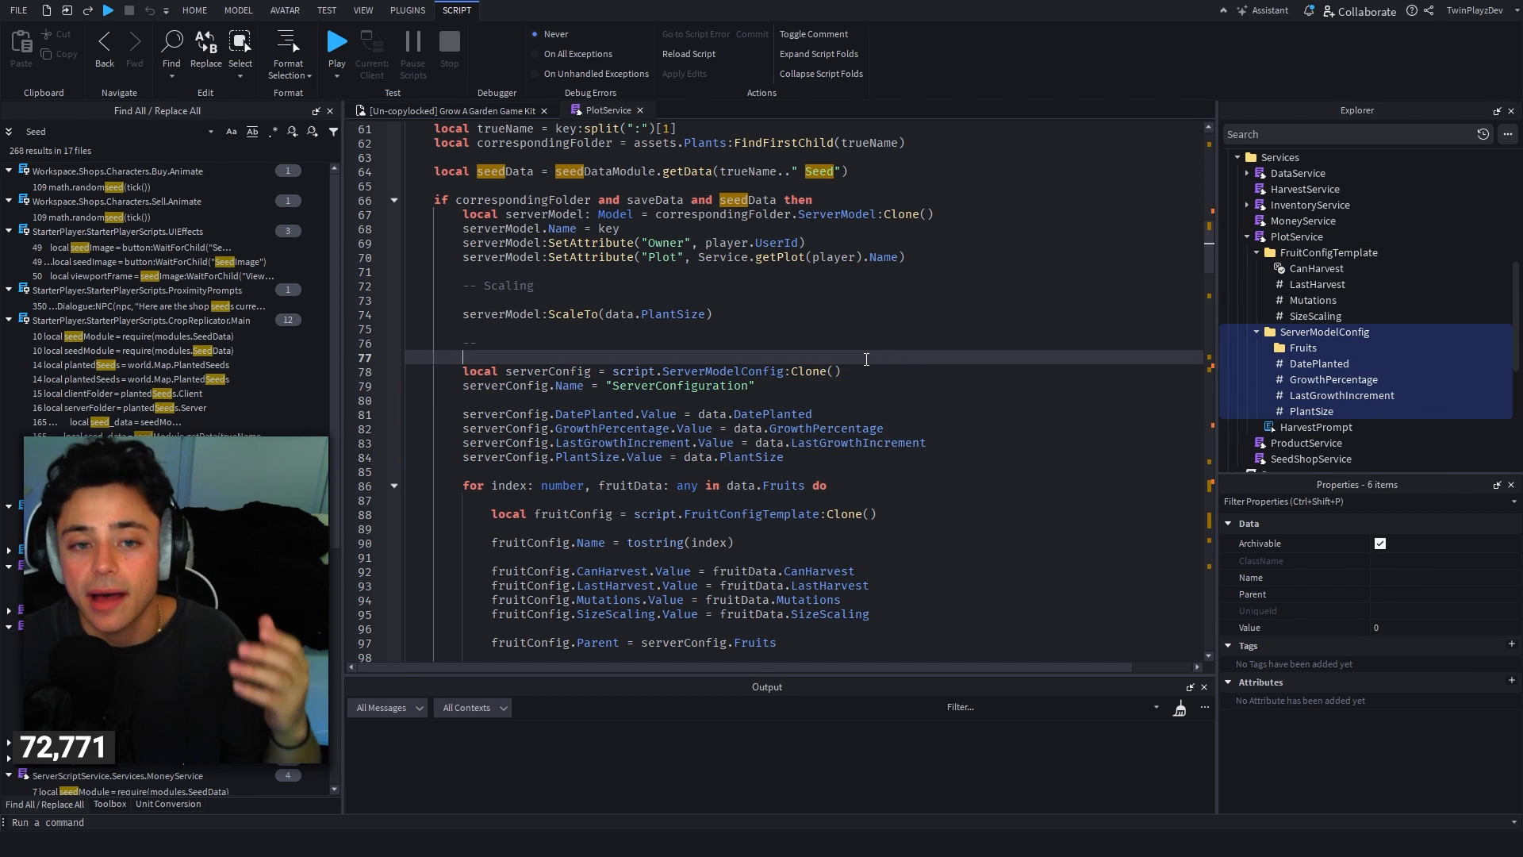
{"action": "left_click", "coordinate": [1333, 364]}
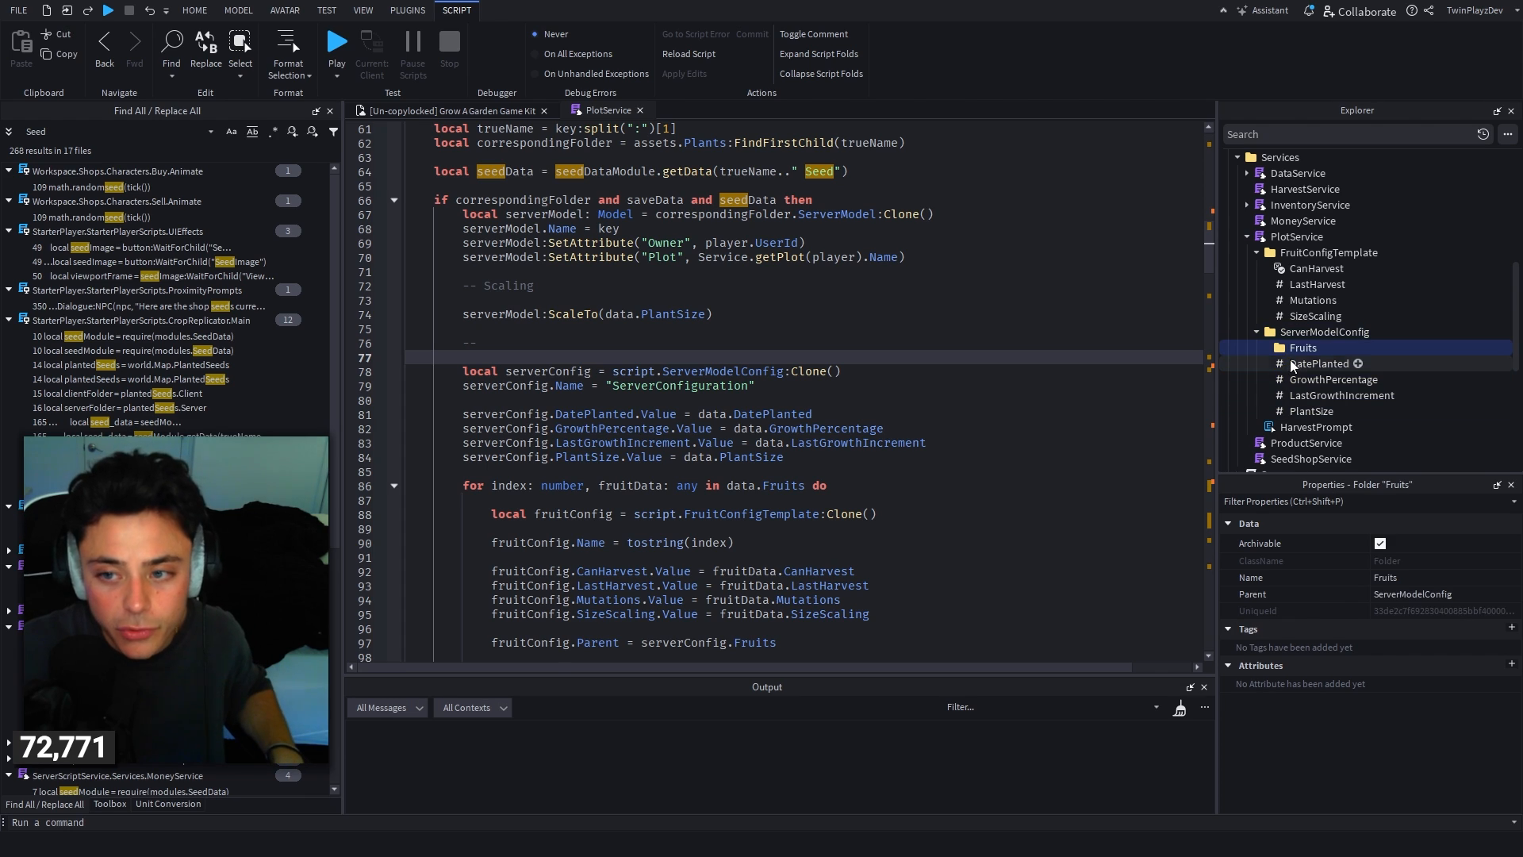
{"action": "left_click", "coordinate": [1318, 380]}
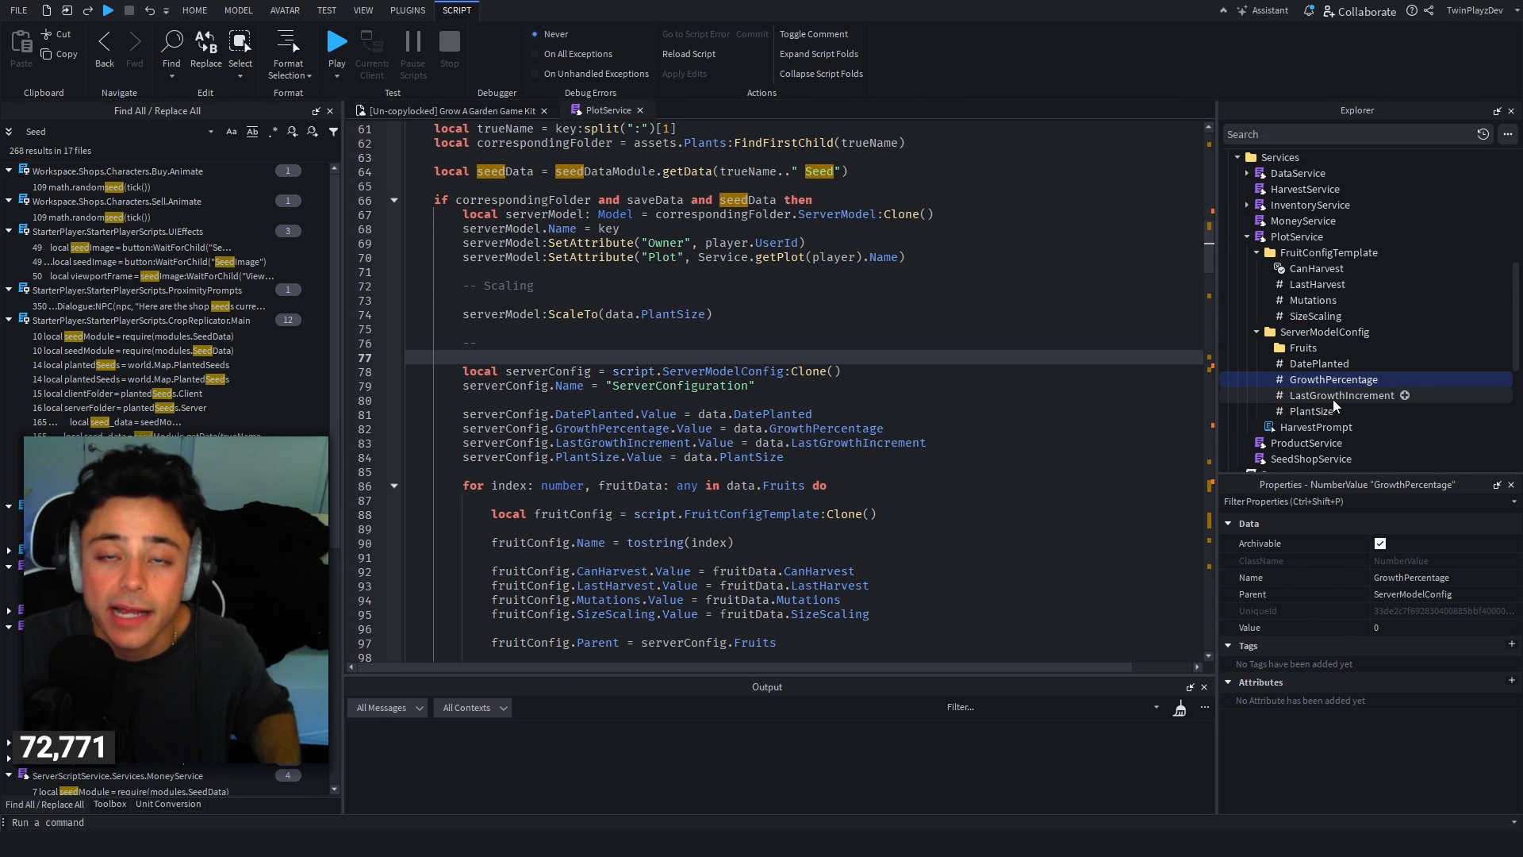
{"action": "left_click", "coordinate": [1317, 395]}
{"action": "left_click", "coordinate": [1305, 412]}
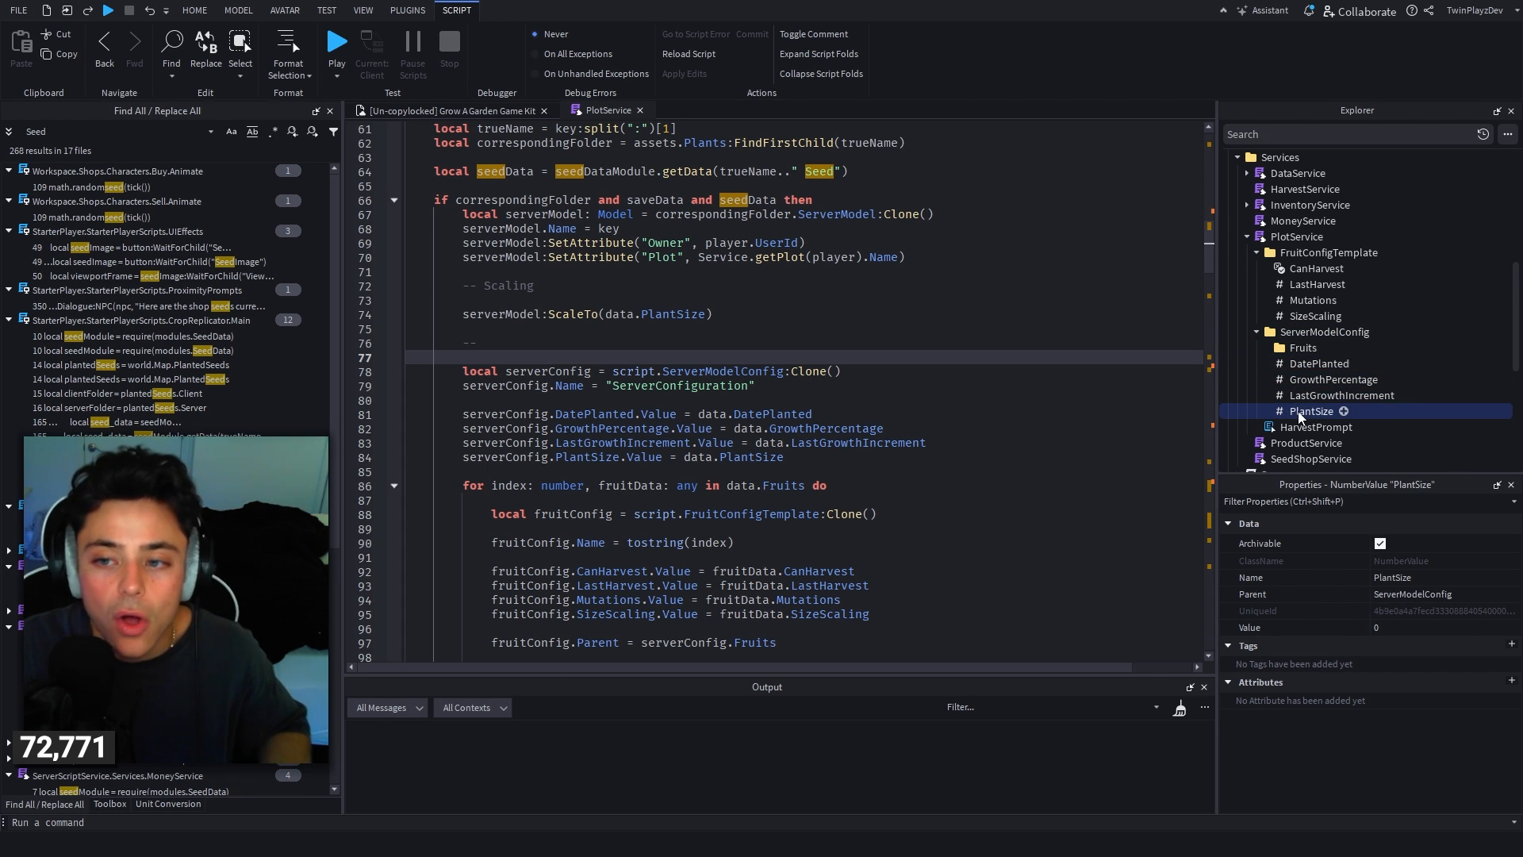
{"action": "left_click", "coordinate": [1303, 347]}
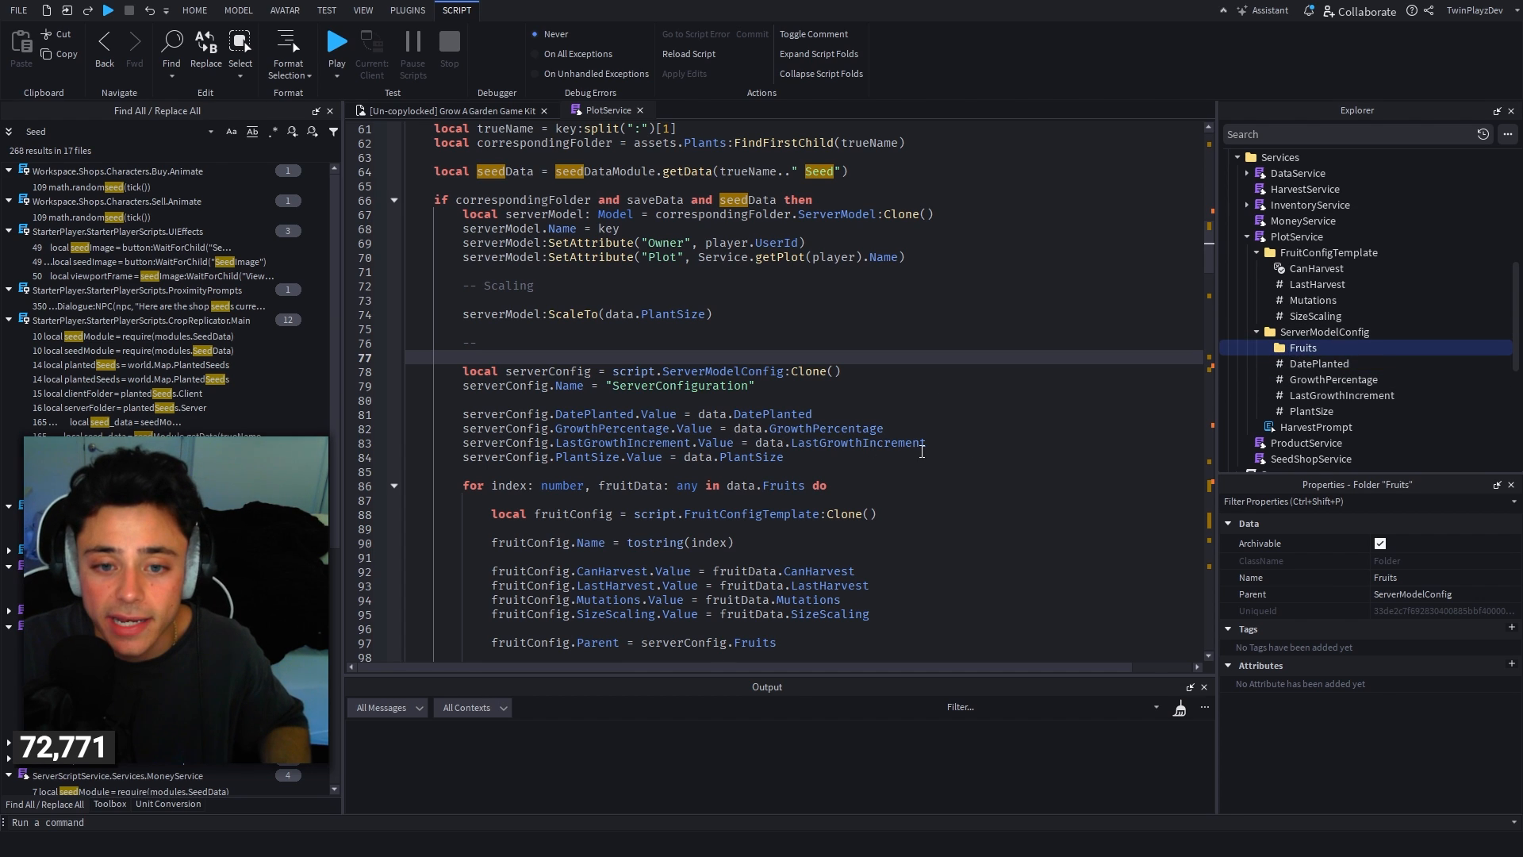
Step: Compare the fruit loop code with FruitConfigTemplate's values, including CanHarvest, and collapse both config folders
{"action": "scroll", "coordinate": [819, 445], "scroll_direction": "down", "scroll_amount": 5}
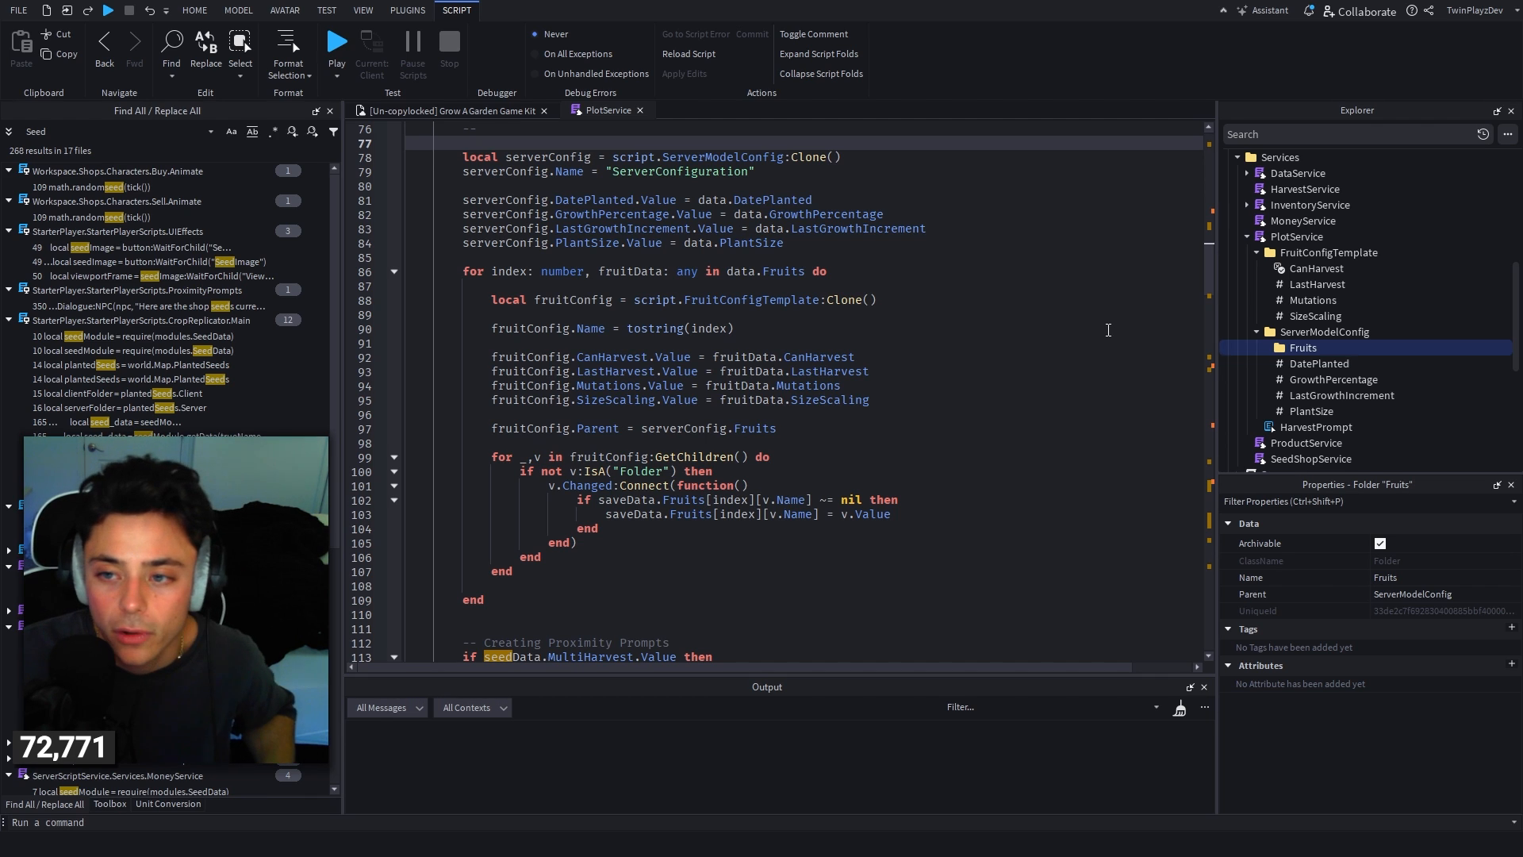
{"action": "left_click", "coordinate": [1443, 252]}
{"action": "left_click", "coordinate": [1444, 316], "text": "shift"}
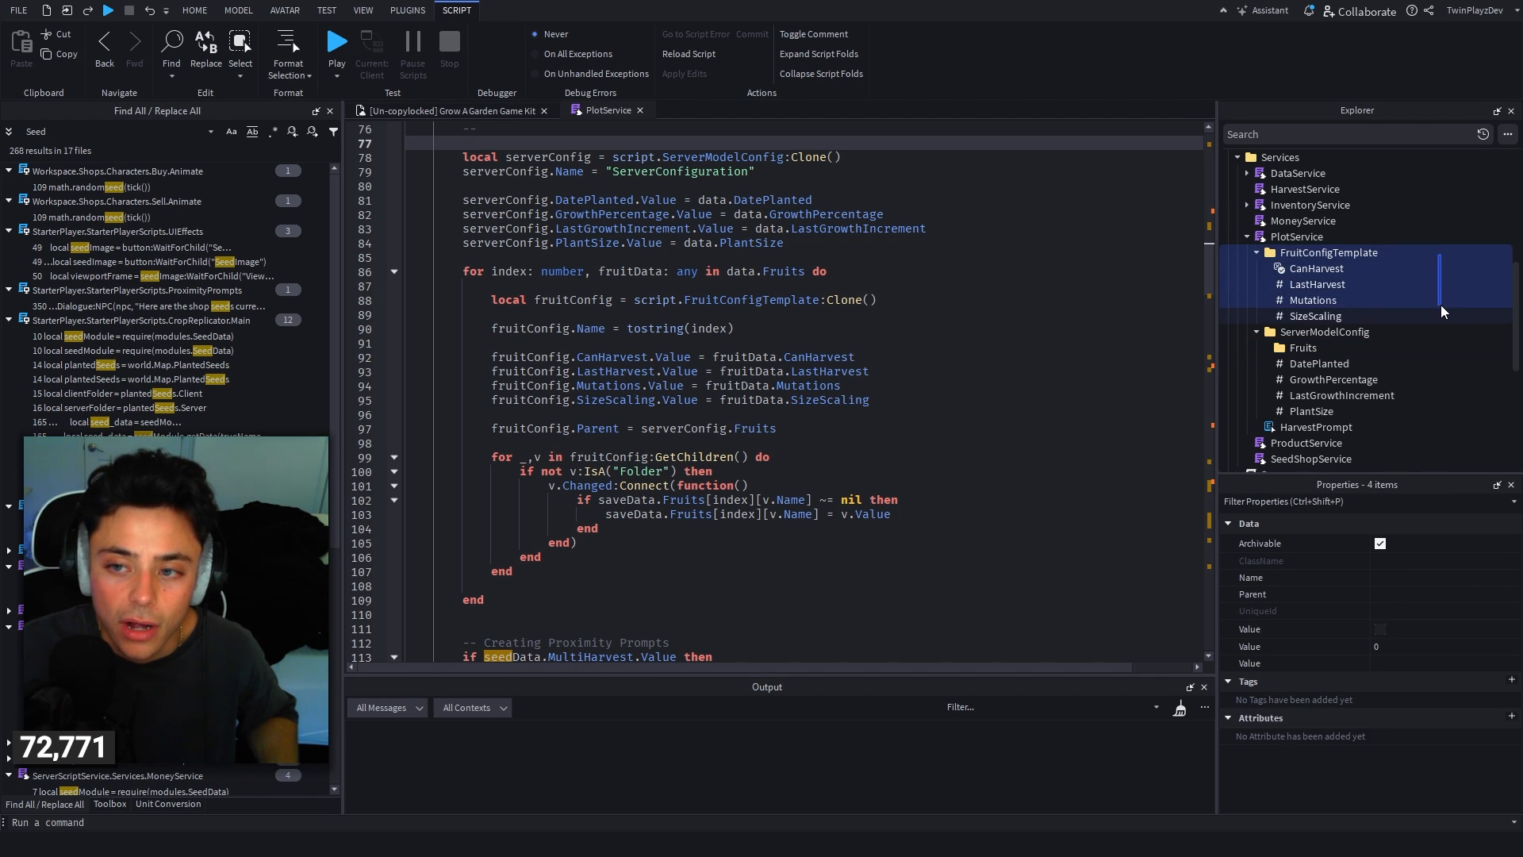
{"action": "left_click", "coordinate": [1287, 316]}
{"action": "left_click", "coordinate": [1307, 270]}
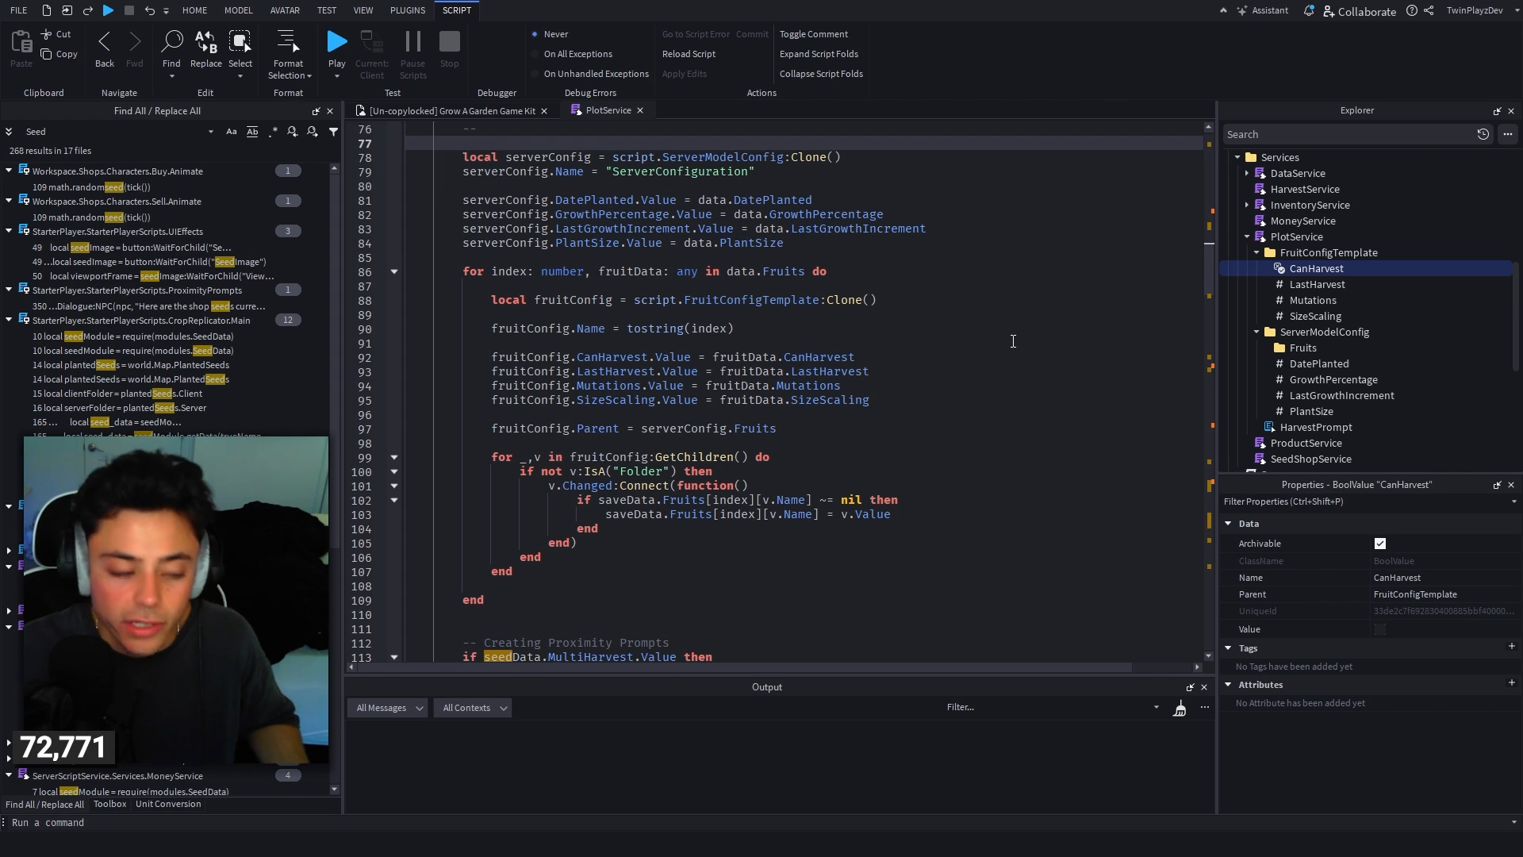
{"action": "left_click", "coordinate": [1257, 253]}
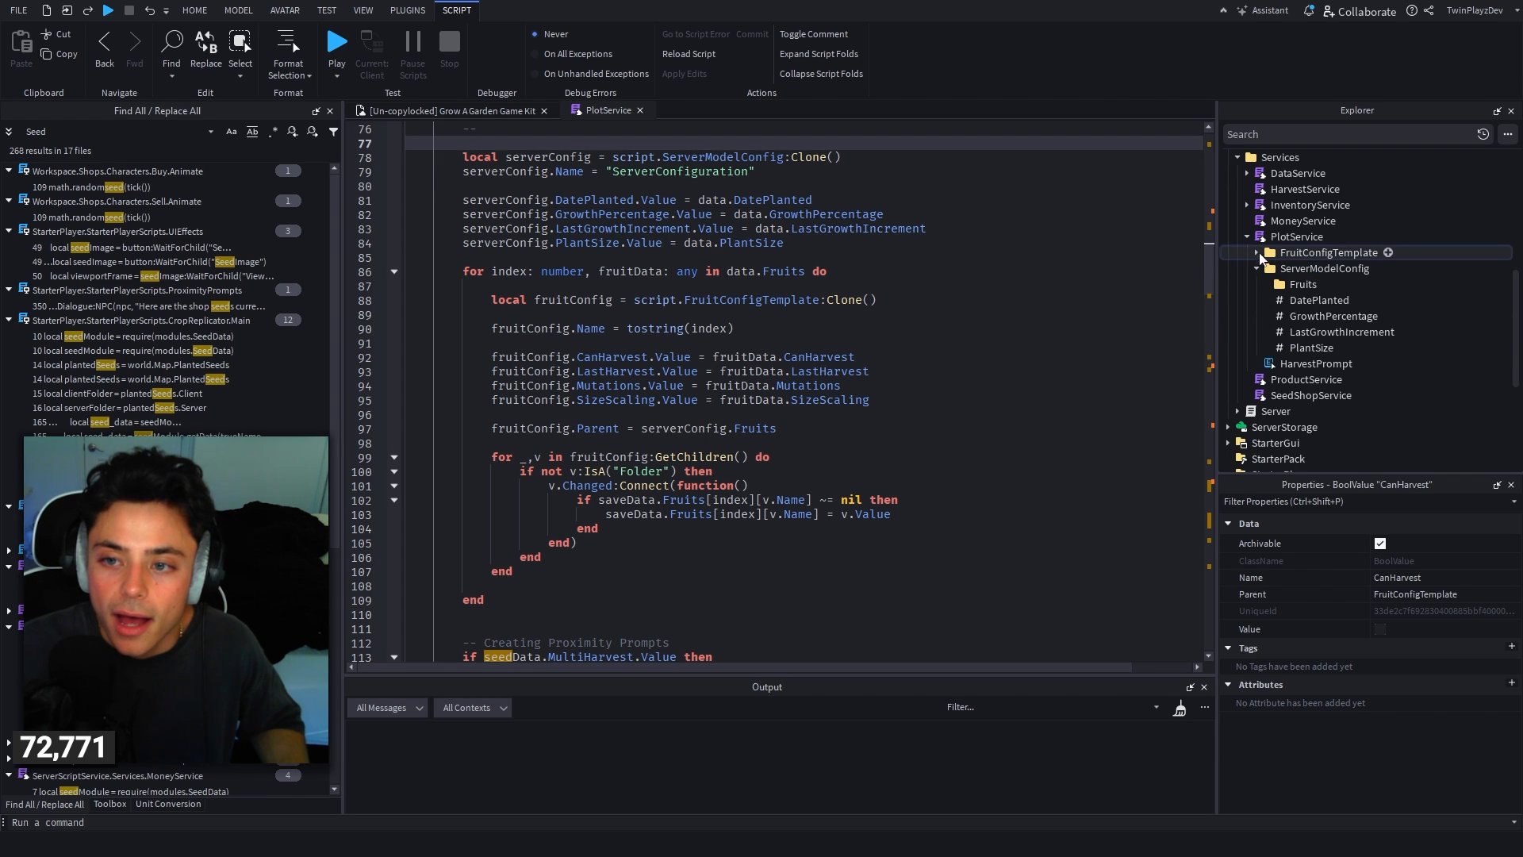
{"action": "left_click", "coordinate": [1256, 268]}
Step: Open the ProductService script, skim its restock and receipt functions, close it, and return to PlotService
{"action": "left_click", "coordinate": [1262, 301]}
{"action": "double_click", "coordinate": [1261, 306]}
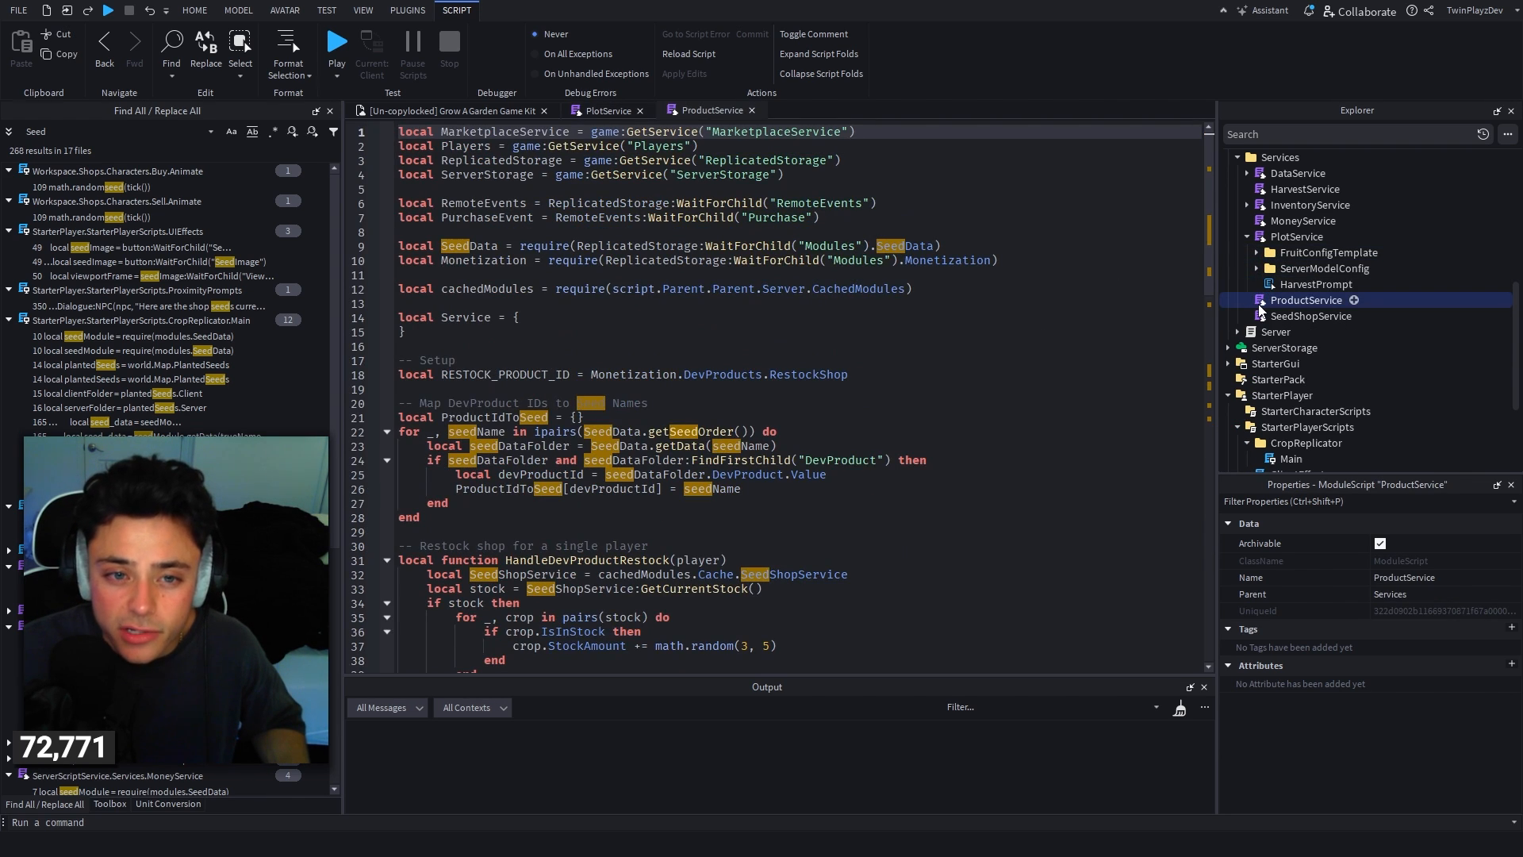
{"action": "scroll", "coordinate": [744, 317], "scroll_direction": "down", "scroll_amount": 15}
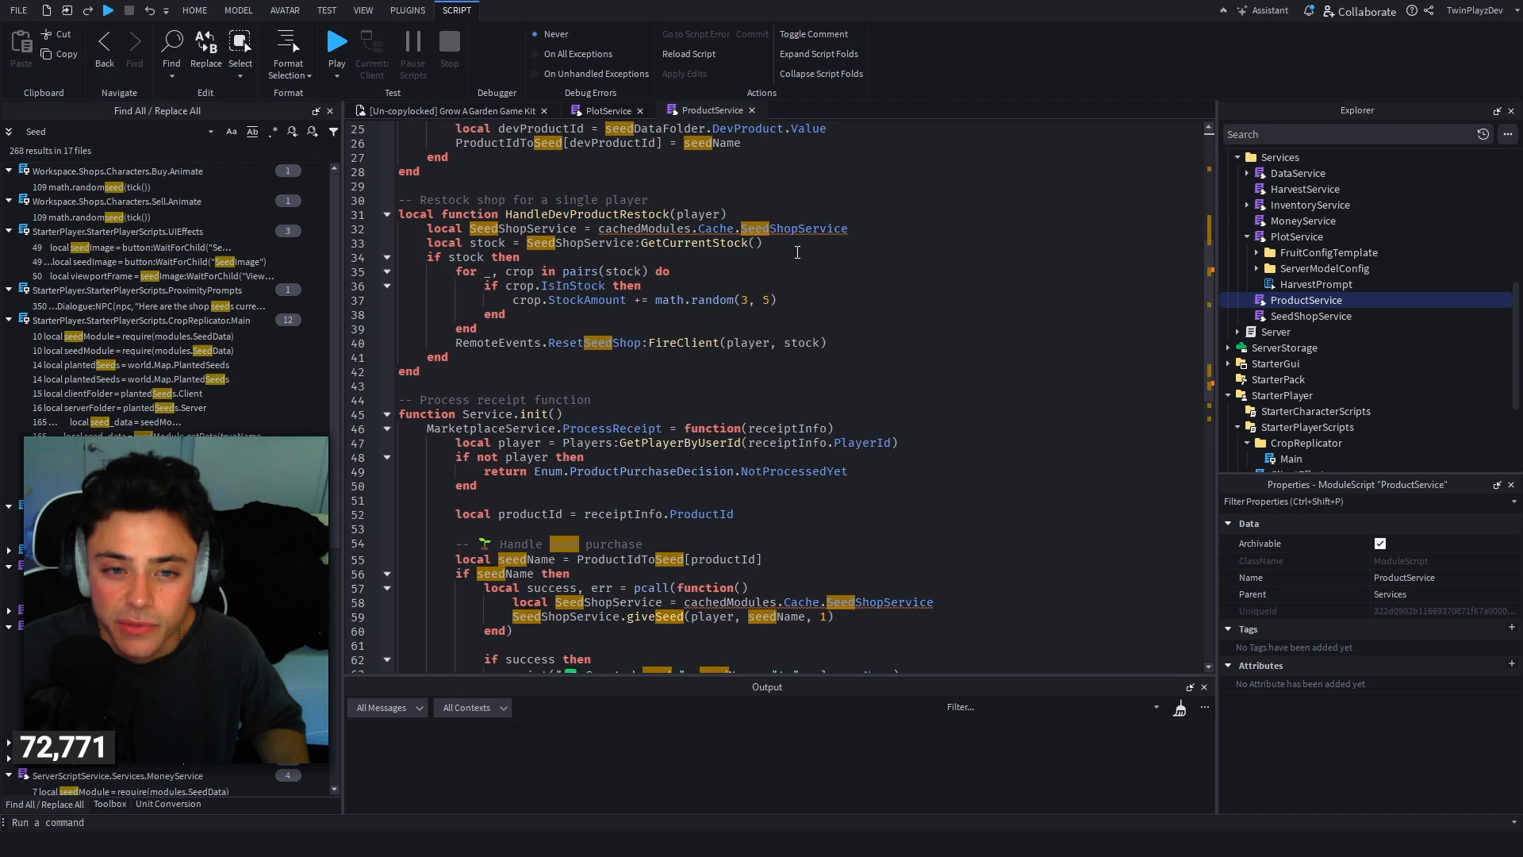
{"action": "left_click", "coordinate": [751, 110]}
{"action": "left_click", "coordinate": [1278, 238]}
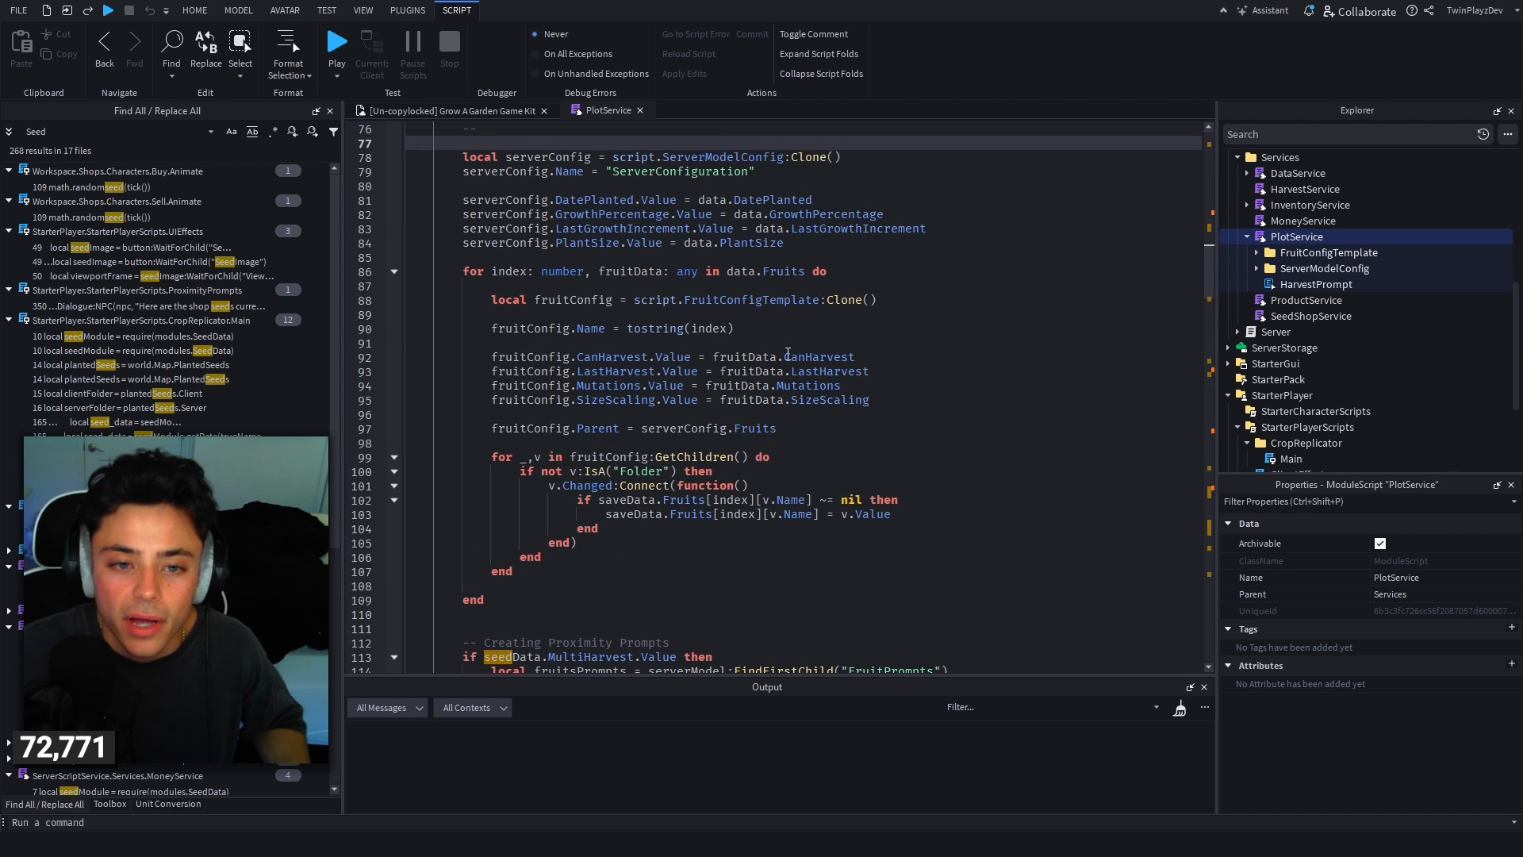
Step: Examine PlotService's Service.init growth loop, including the MultiHarvest handling and the seedName line that appends " Seed"
{"action": "scroll", "coordinate": [719, 427], "scroll_direction": "down", "scroll_amount": 20}
{"action": "scroll", "coordinate": [751, 433], "scroll_direction": "down", "scroll_amount": 20}
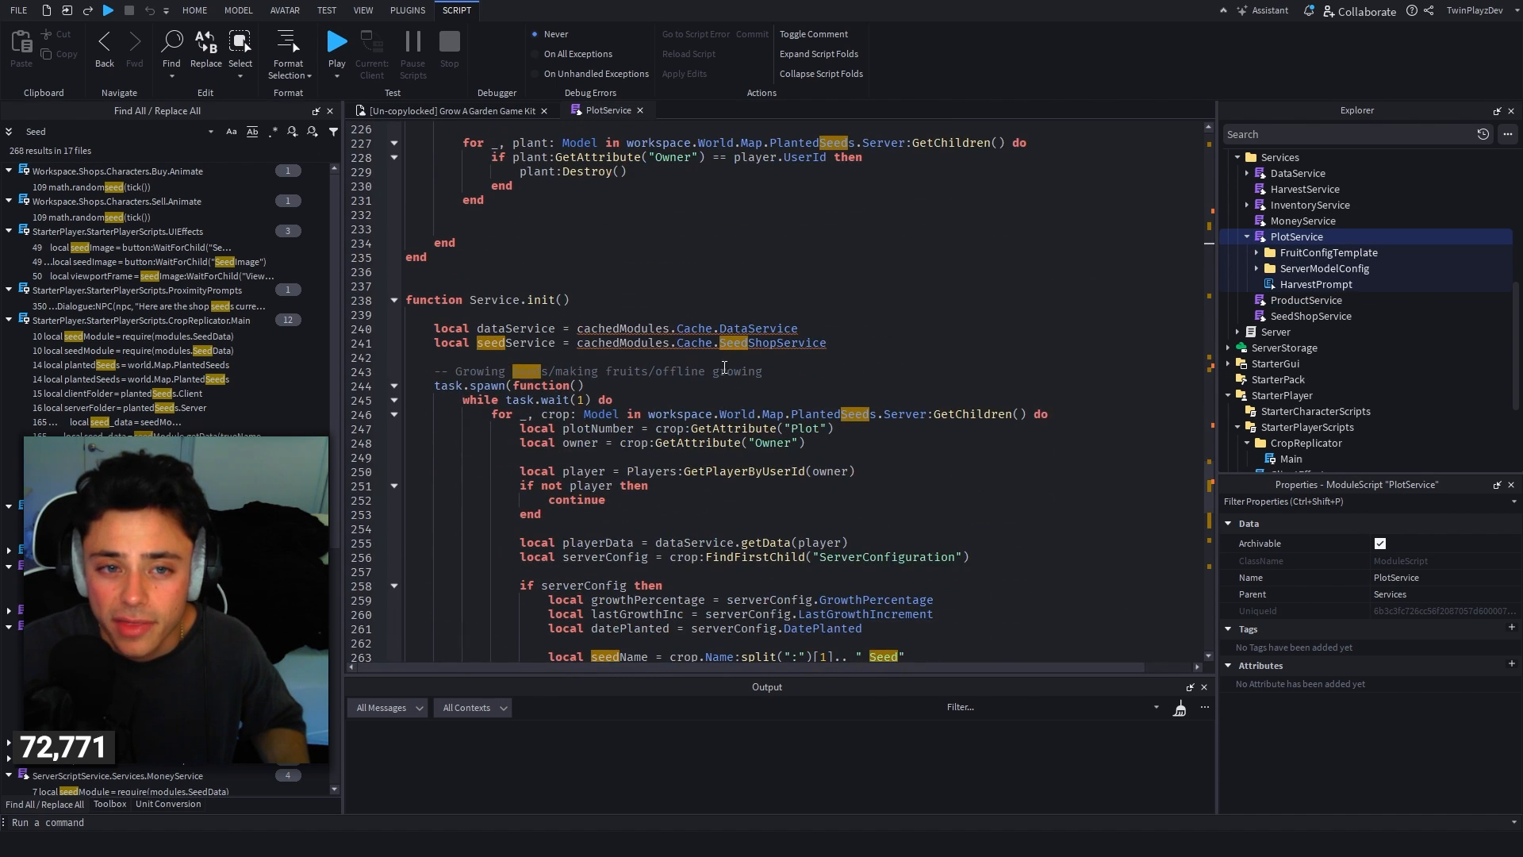
{"action": "scroll", "coordinate": [738, 381], "scroll_direction": "down", "scroll_amount": 7}
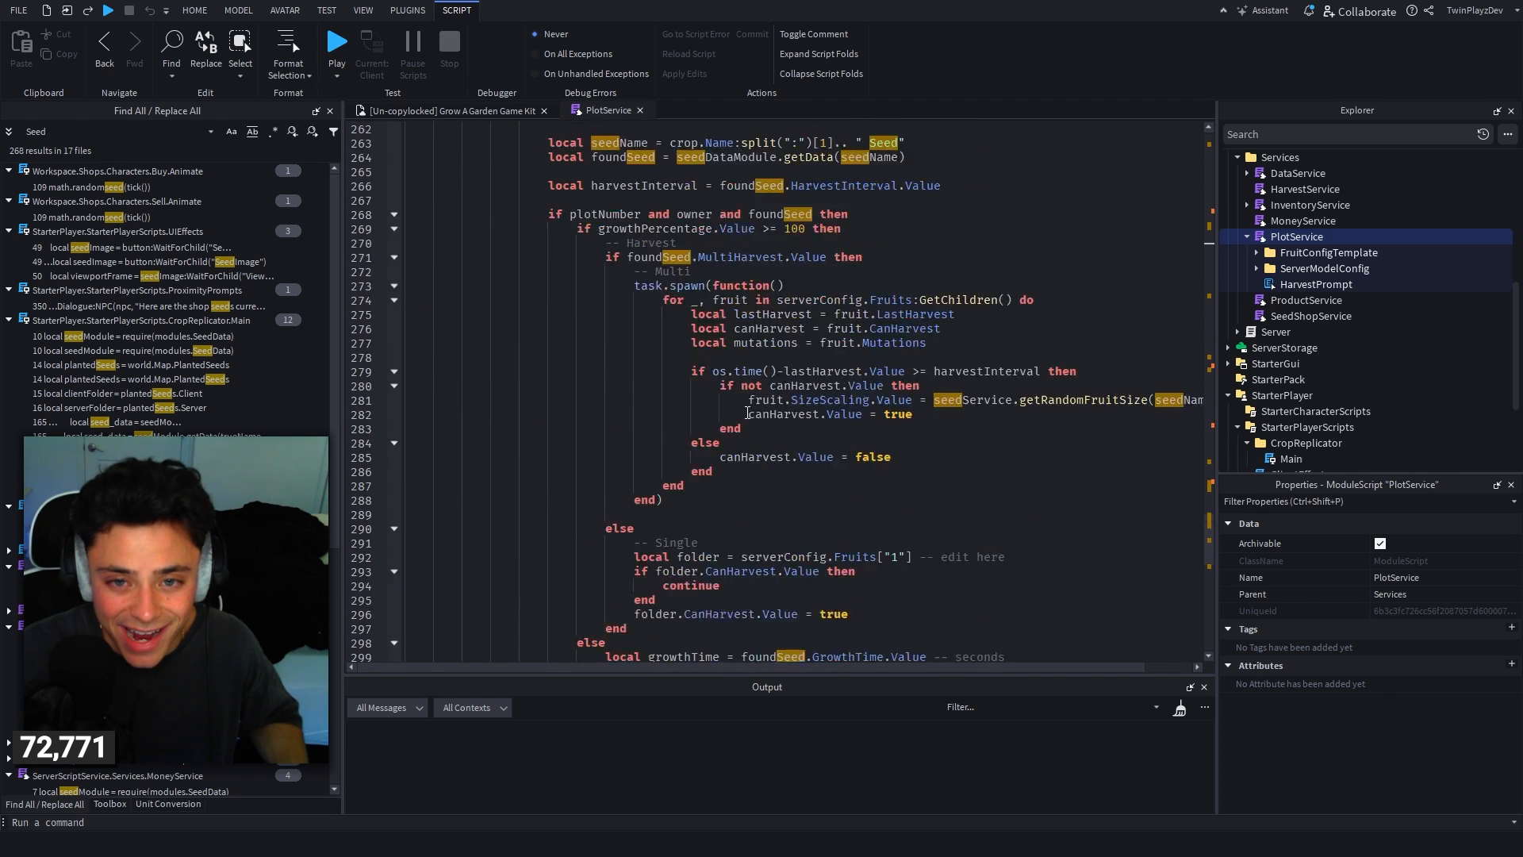
{"action": "scroll", "coordinate": [894, 282], "scroll_direction": "up", "scroll_amount": 8}
{"action": "double_click", "coordinate": [893, 273]}
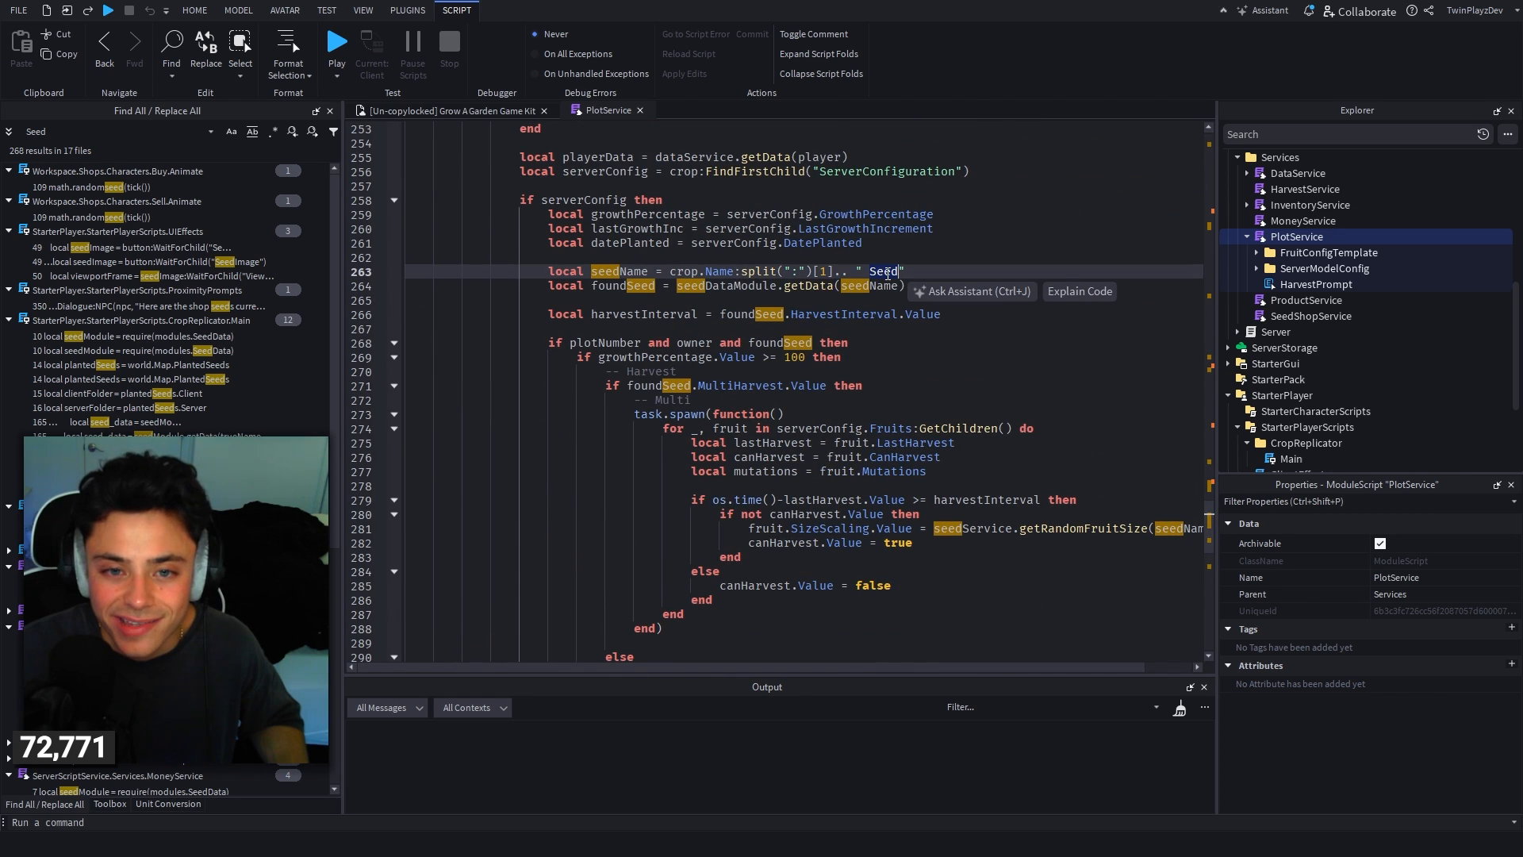
Step: Clear the project-wide search term, close the PlotService script and collapse PlotService in the object tree
{"action": "left_click", "coordinate": [110, 133]}
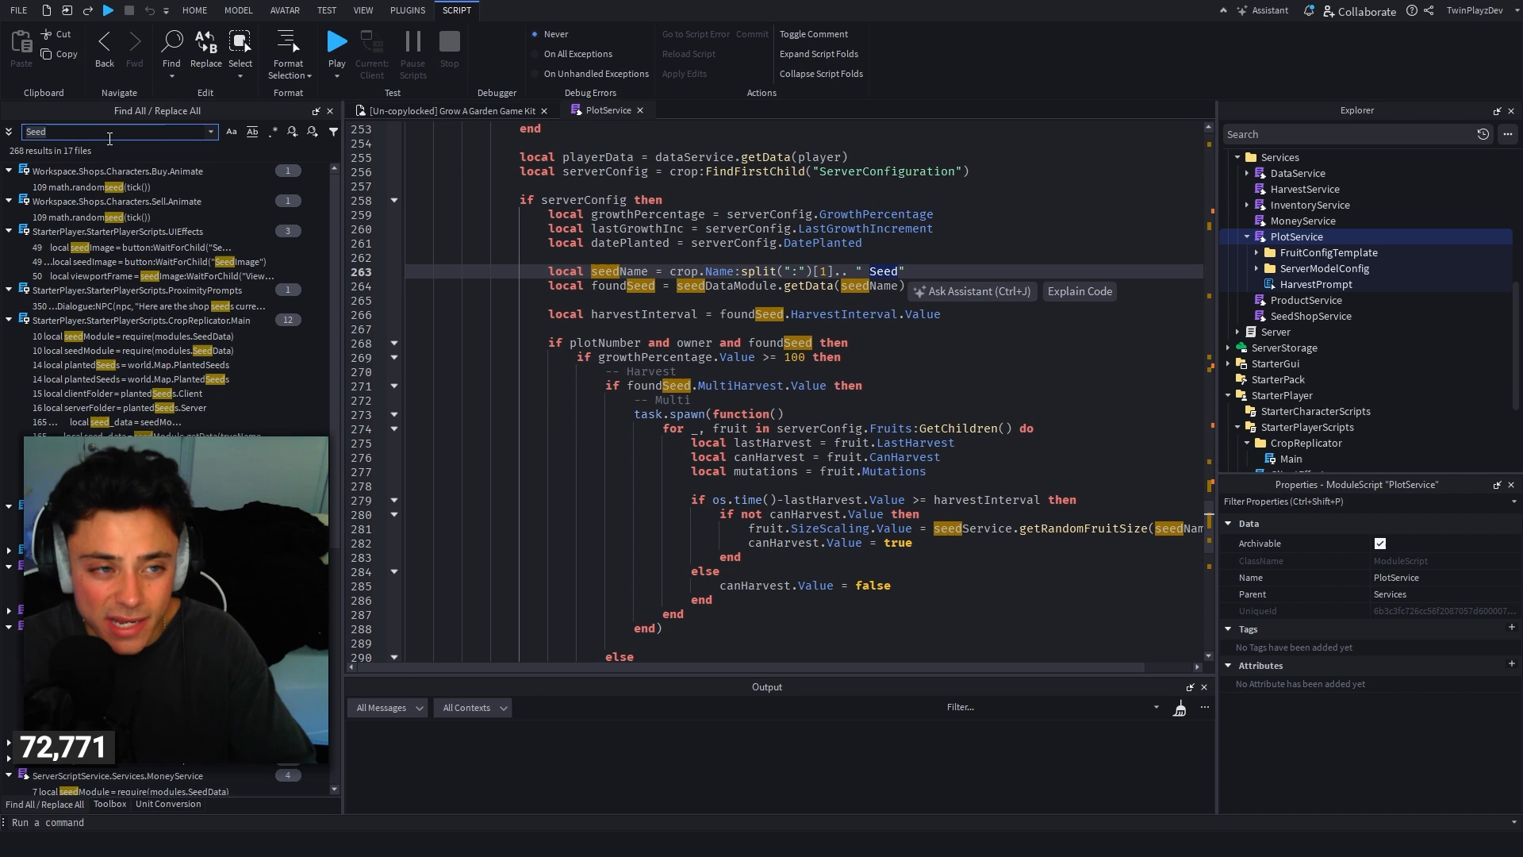
{"action": "key", "text": "BackSpace"}
{"action": "key", "text": "BackSpace"}
{"action": "key", "text": "BackSpace"}
{"action": "key", "text": "BackSpace"}
{"action": "left_click", "coordinate": [698, 242]}
{"action": "left_click", "coordinate": [639, 110]}
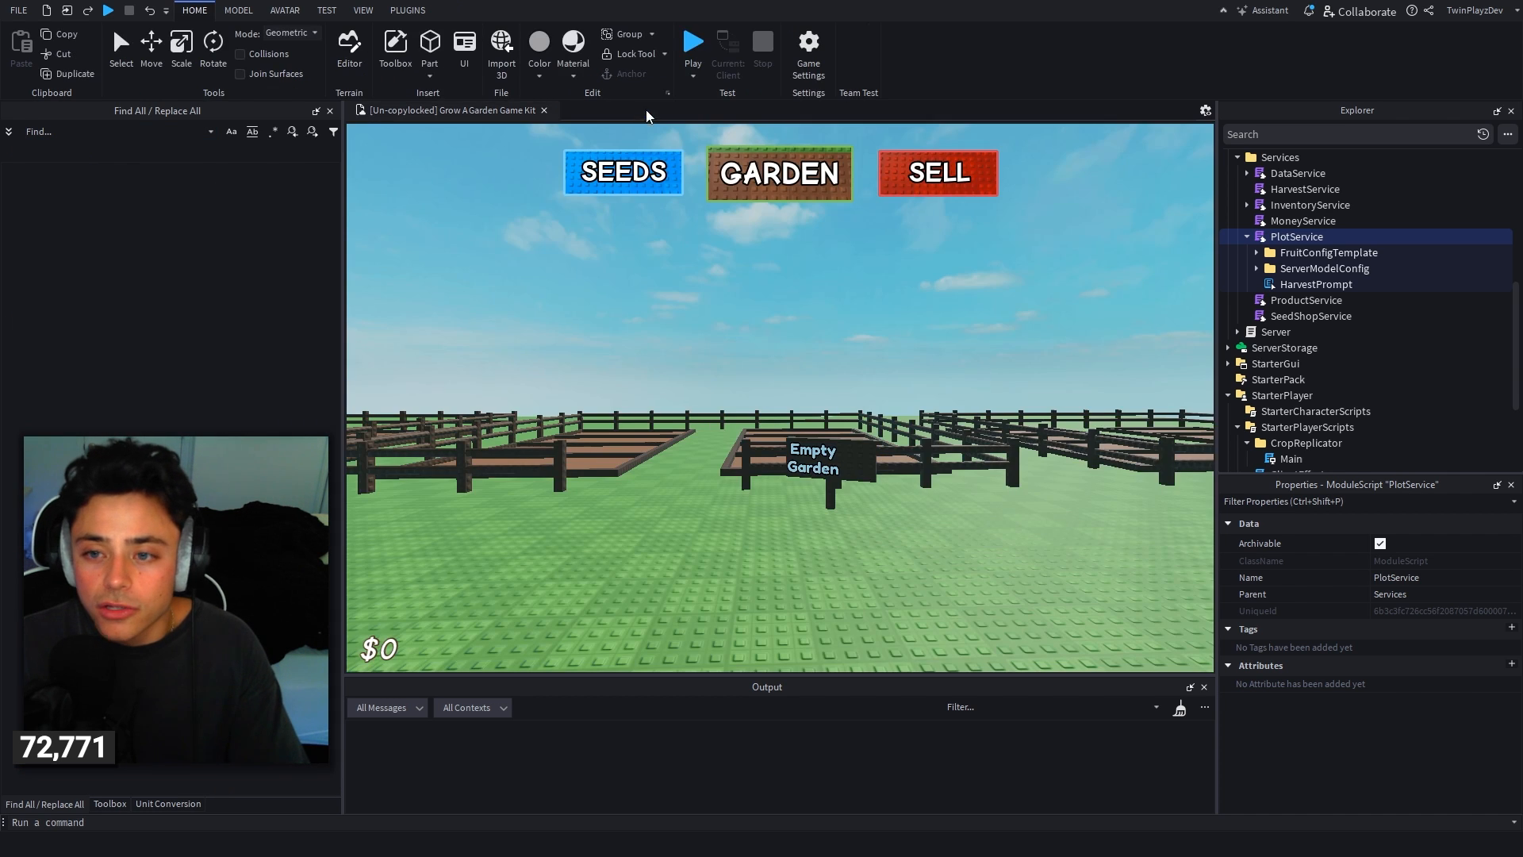
{"action": "left_click", "coordinate": [1247, 236]}
Step: Open the MoneyService script and review its cash functions, hasEnoughCash and the start of SellLisenter
{"action": "left_click", "coordinate": [1263, 223]}
{"action": "double_click", "coordinate": [1263, 224]}
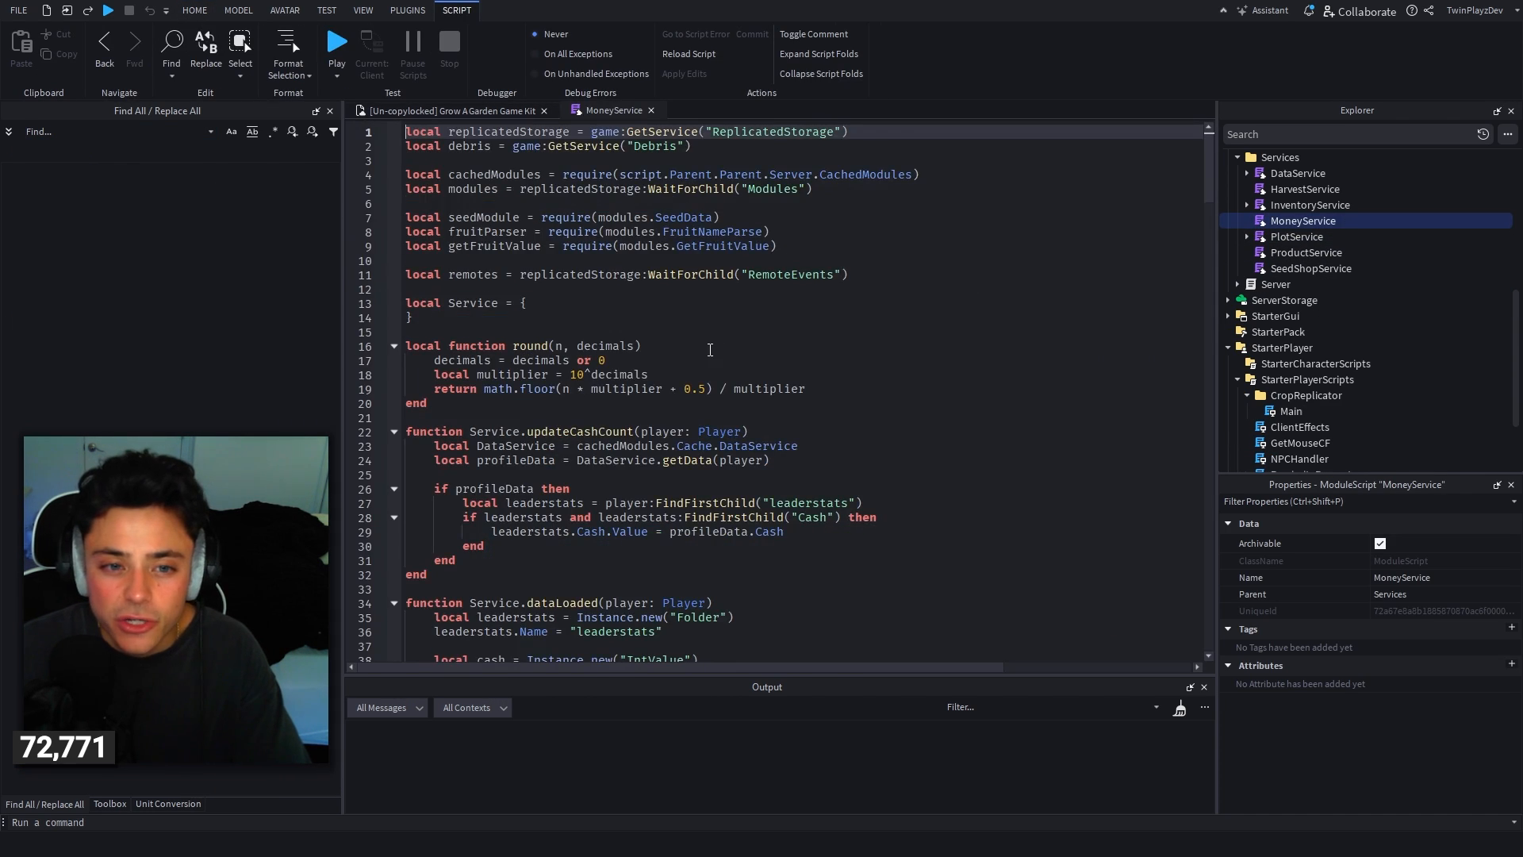
{"action": "scroll", "coordinate": [514, 229], "scroll_direction": "down", "scroll_amount": 13}
{"action": "scroll", "coordinate": [515, 229], "scroll_direction": "down", "scroll_amount": 11}
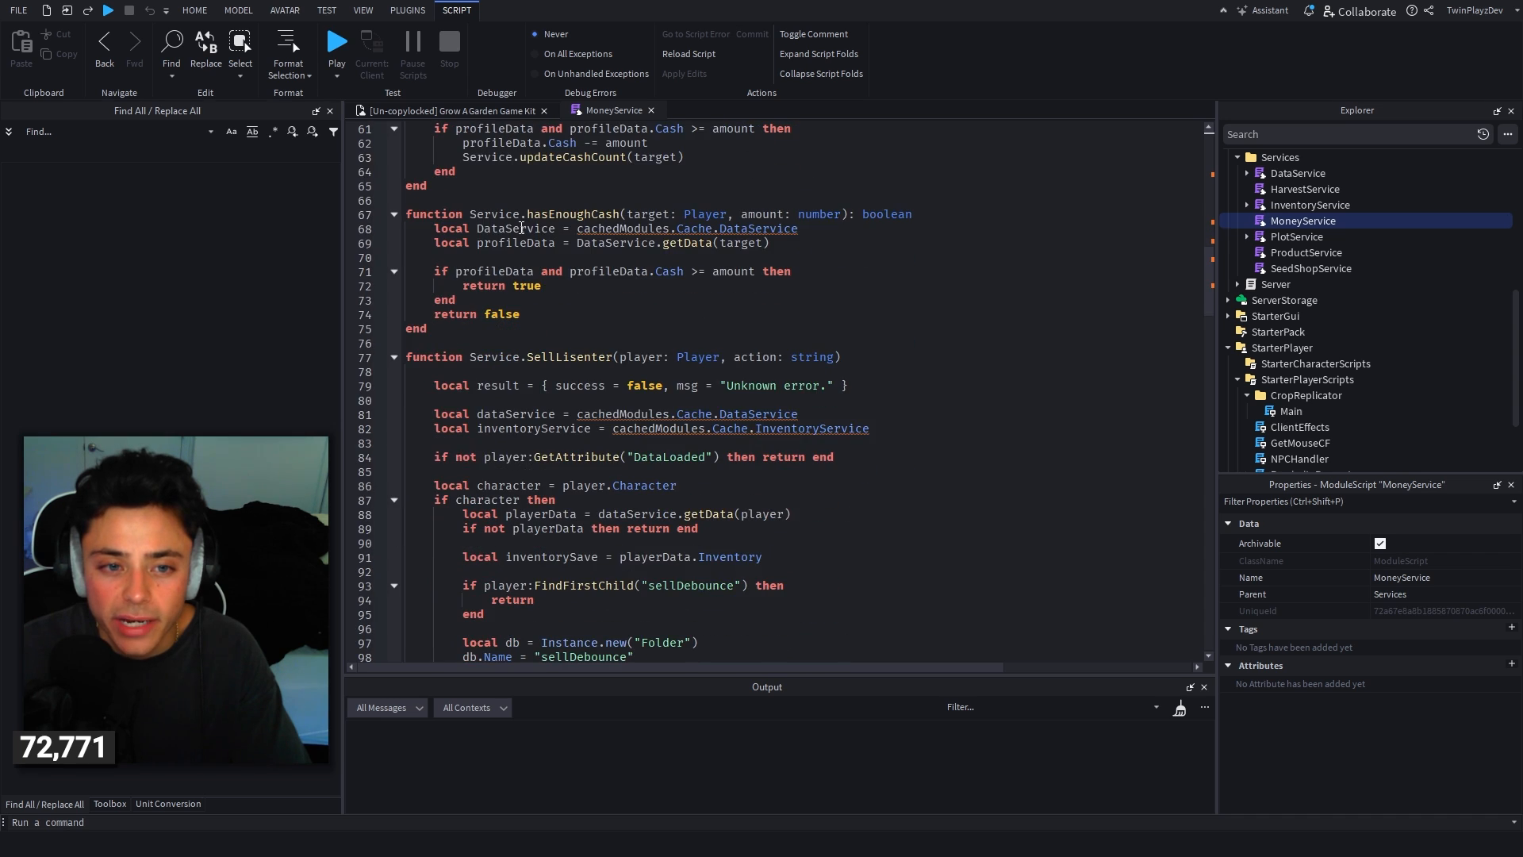
{"action": "left_click_drag", "start_coordinate": [514, 186], "coordinate": [601, 373]}
{"action": "scroll", "coordinate": [601, 374], "scroll_direction": "down", "scroll_amount": 2}
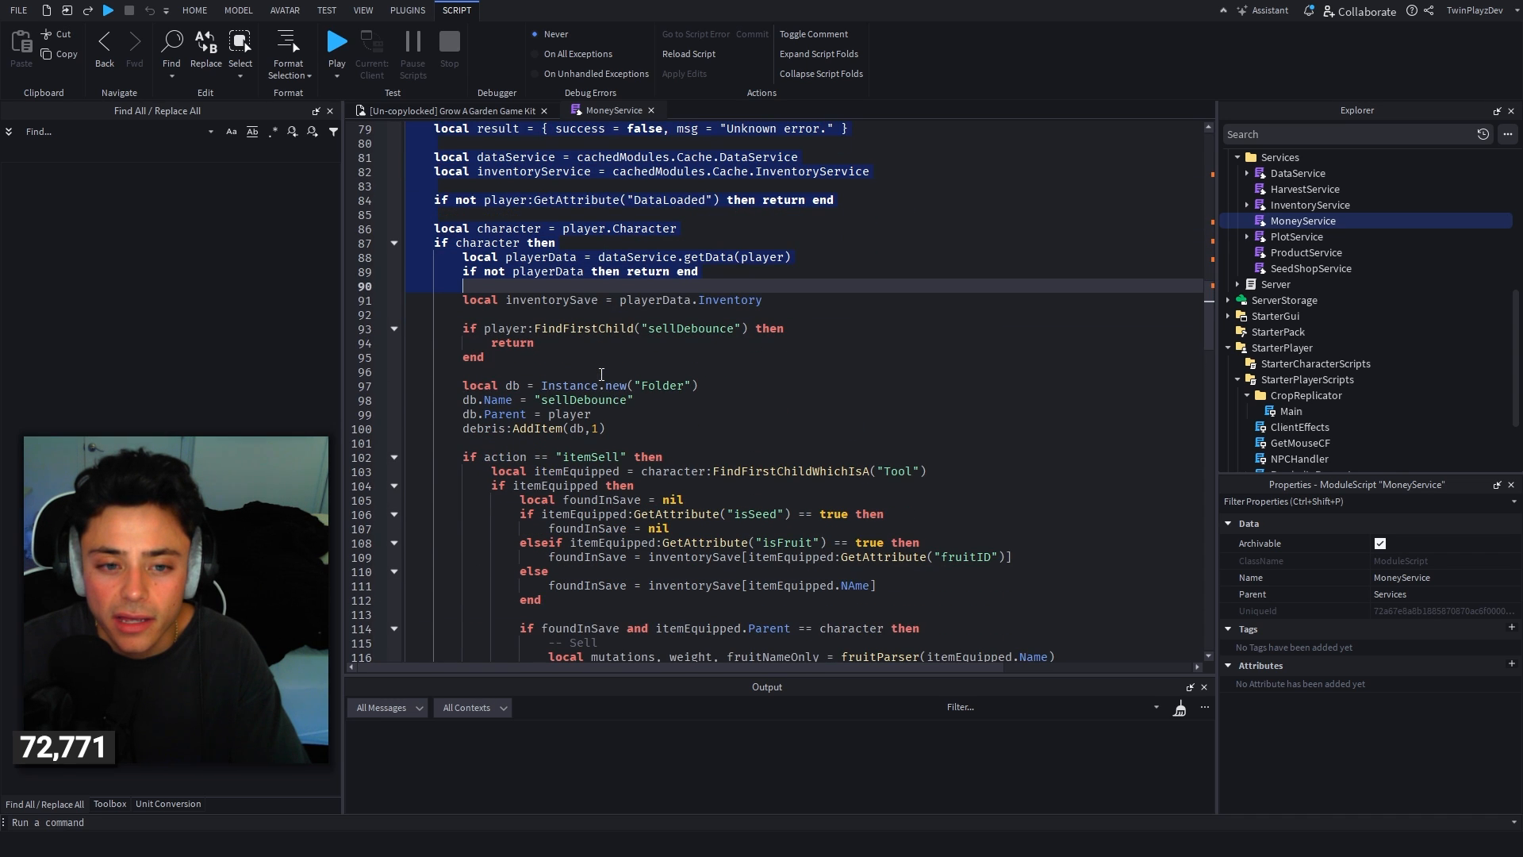
Step: Skim the rest of MoneyService's SellLisenter function, including the bulkSell branch, and return to the itemSell branch
{"action": "left_click", "coordinate": [603, 415]}
{"action": "scroll", "coordinate": [603, 416], "scroll_direction": "down", "scroll_amount": 18}
{"action": "scroll", "coordinate": [603, 415], "scroll_direction": "down", "scroll_amount": 11}
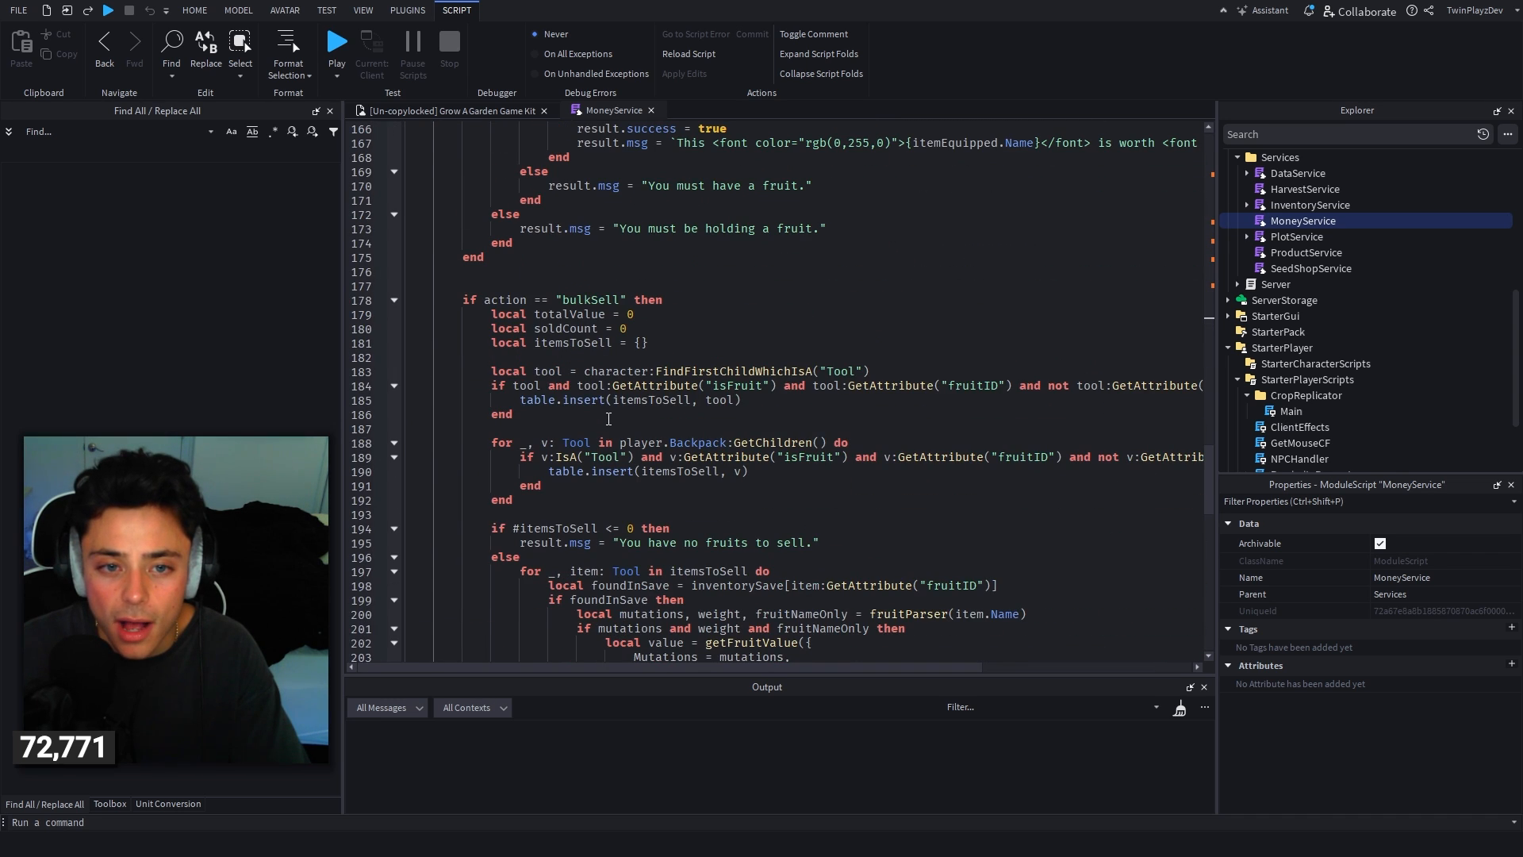
{"action": "scroll", "coordinate": [579, 316], "scroll_direction": "down", "scroll_amount": 7}
{"action": "scroll", "coordinate": [617, 326], "scroll_direction": "up", "scroll_amount": 17}
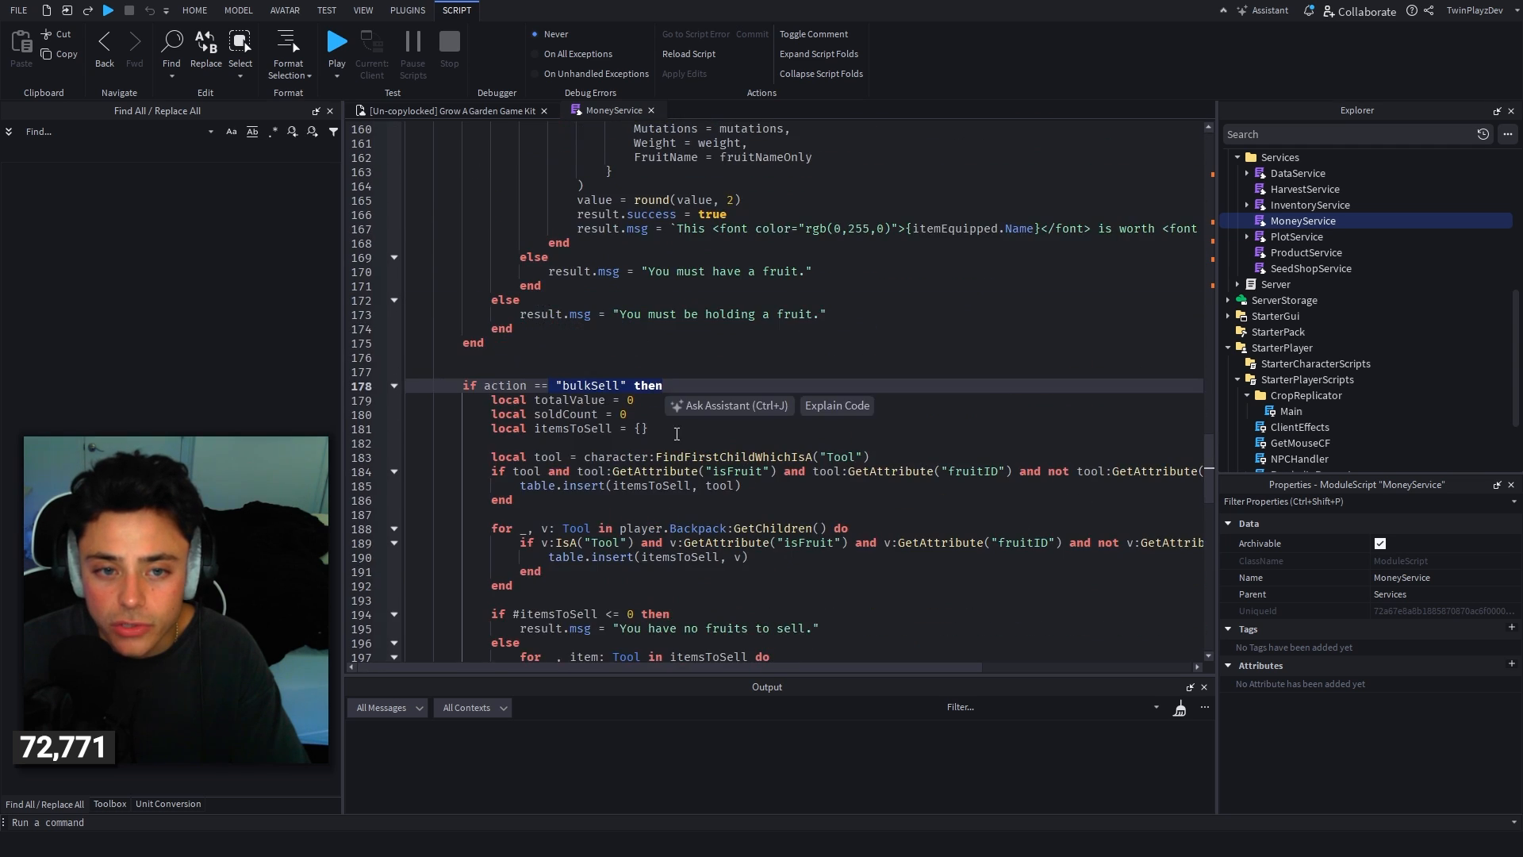
{"action": "scroll", "coordinate": [616, 321], "scroll_direction": "up", "scroll_amount": 15}
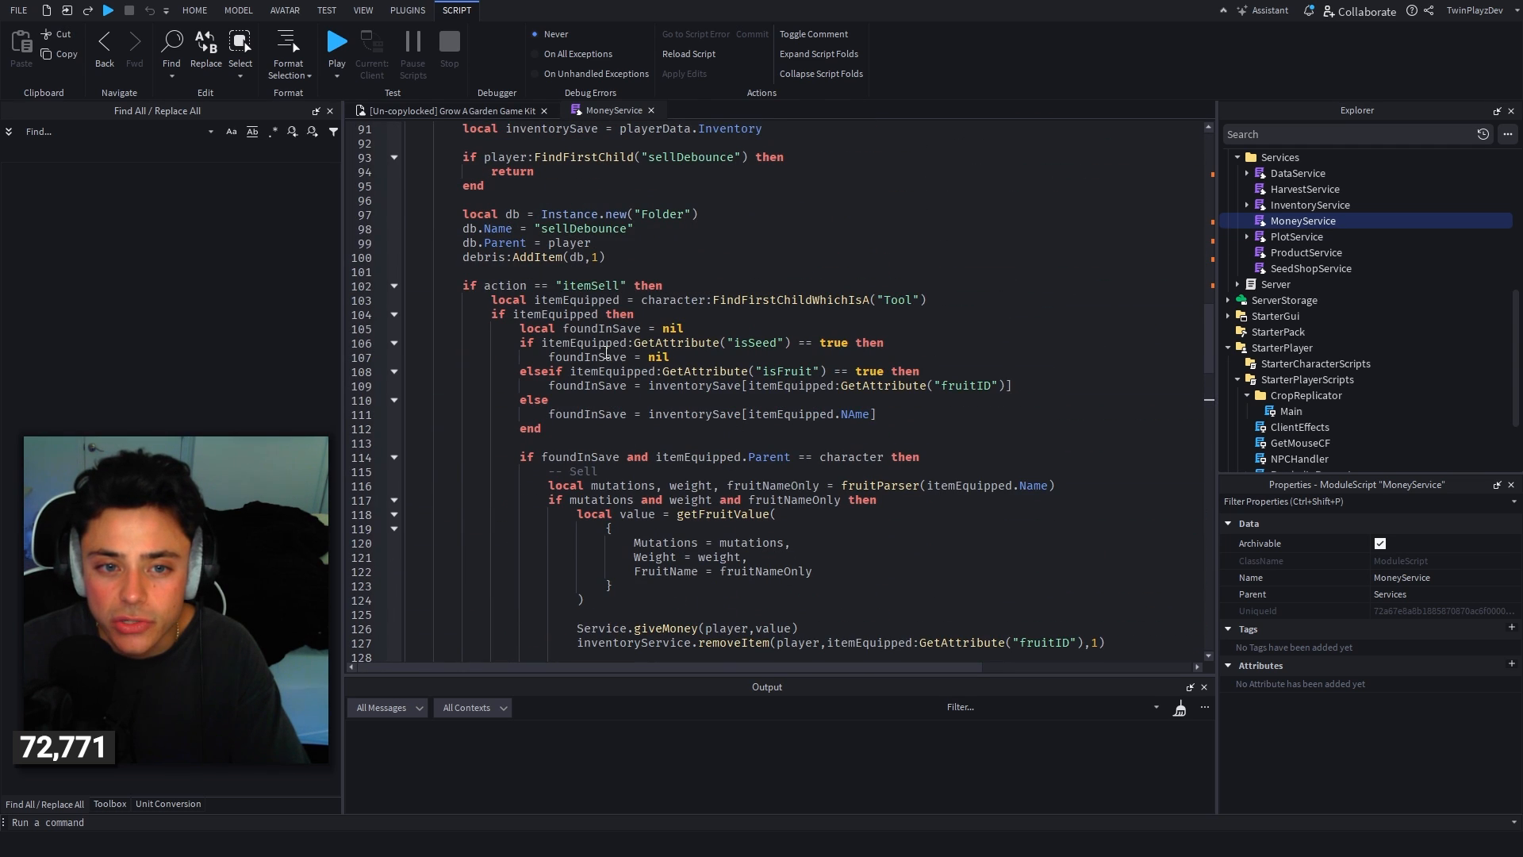
Step: Examine SellLisenter's itemSell branch, from fruitParser and getFruitValue to giveMoney and removeItem, and continue through the howMuch branch
{"action": "left_click", "coordinate": [612, 287]}
{"action": "scroll", "coordinate": [695, 328], "scroll_direction": "down", "scroll_amount": 4}
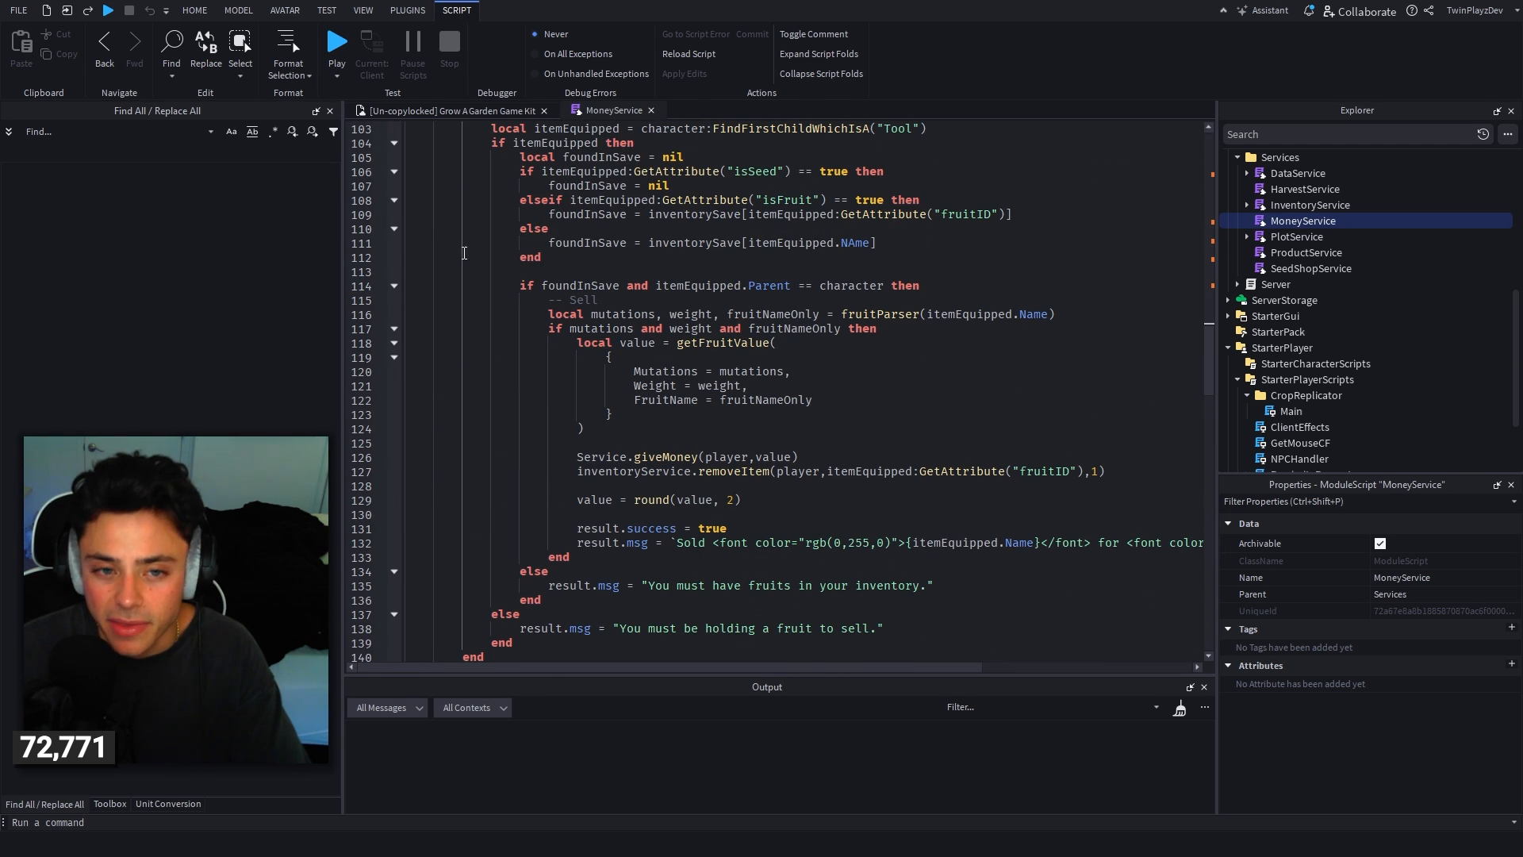
{"action": "scroll", "coordinate": [626, 373], "scroll_direction": "down", "scroll_amount": 2}
{"action": "left_click", "coordinate": [665, 285]}
{"action": "key", "text": "Down"}
{"action": "key", "text": "Down"}
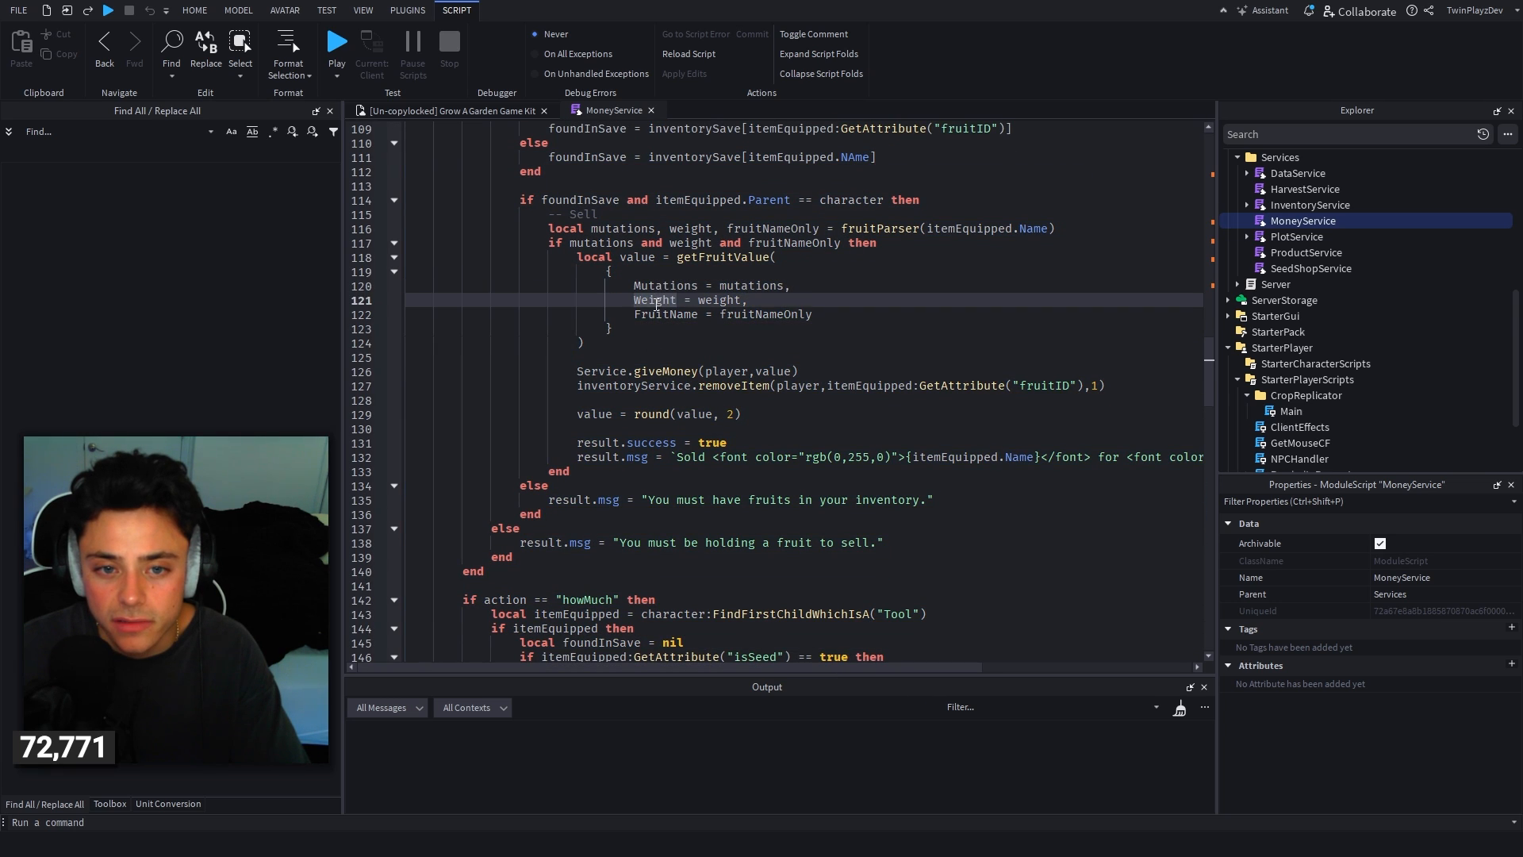
{"action": "left_click_drag", "start_coordinate": [577, 372], "coordinate": [892, 458]}
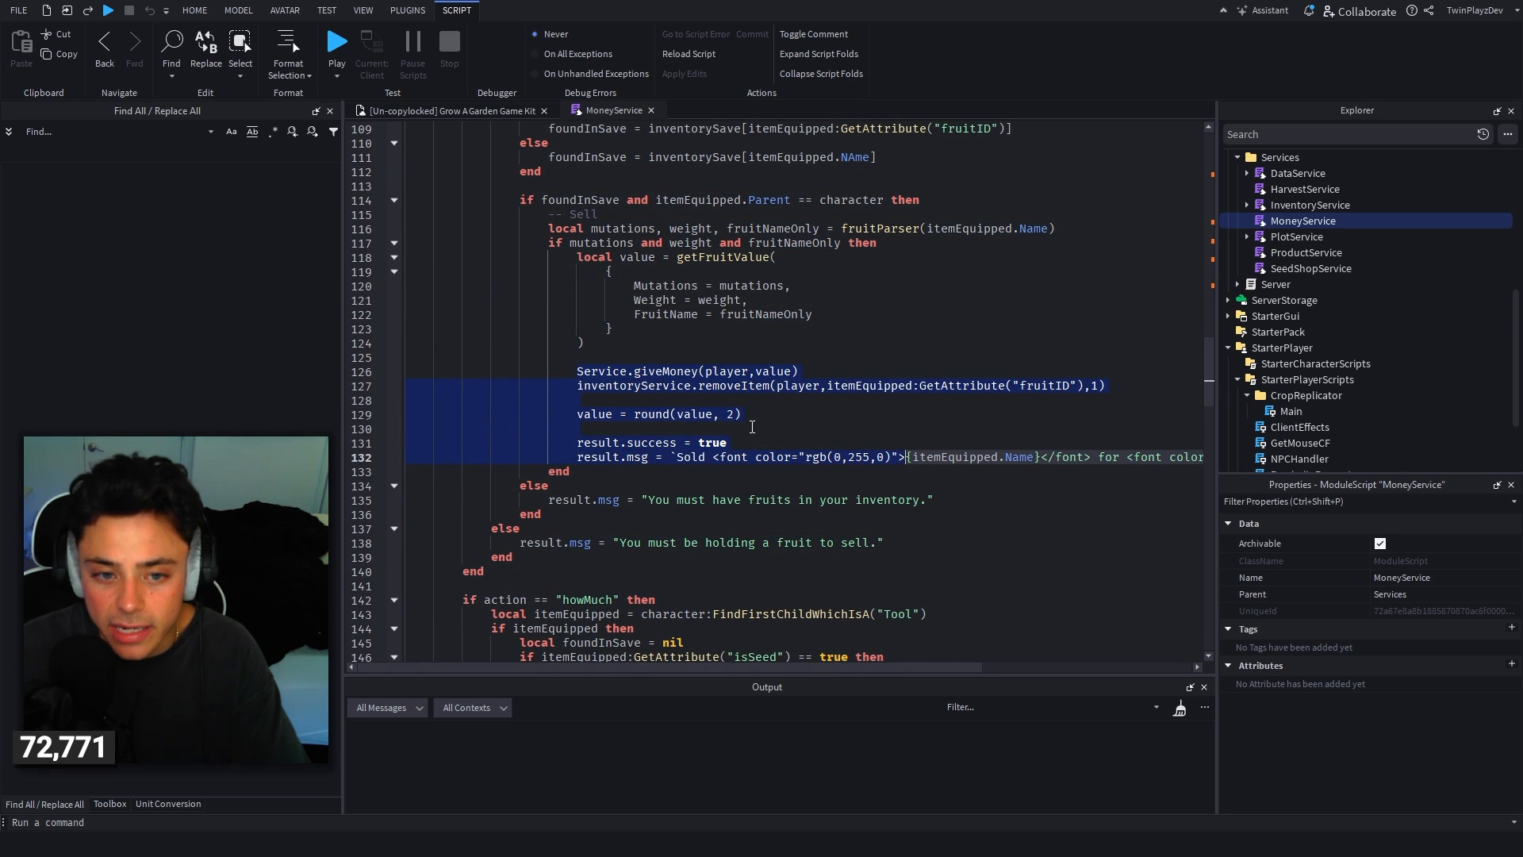
{"action": "left_click", "coordinate": [579, 428]}
{"action": "scroll", "coordinate": [698, 428], "scroll_direction": "down", "scroll_amount": 3}
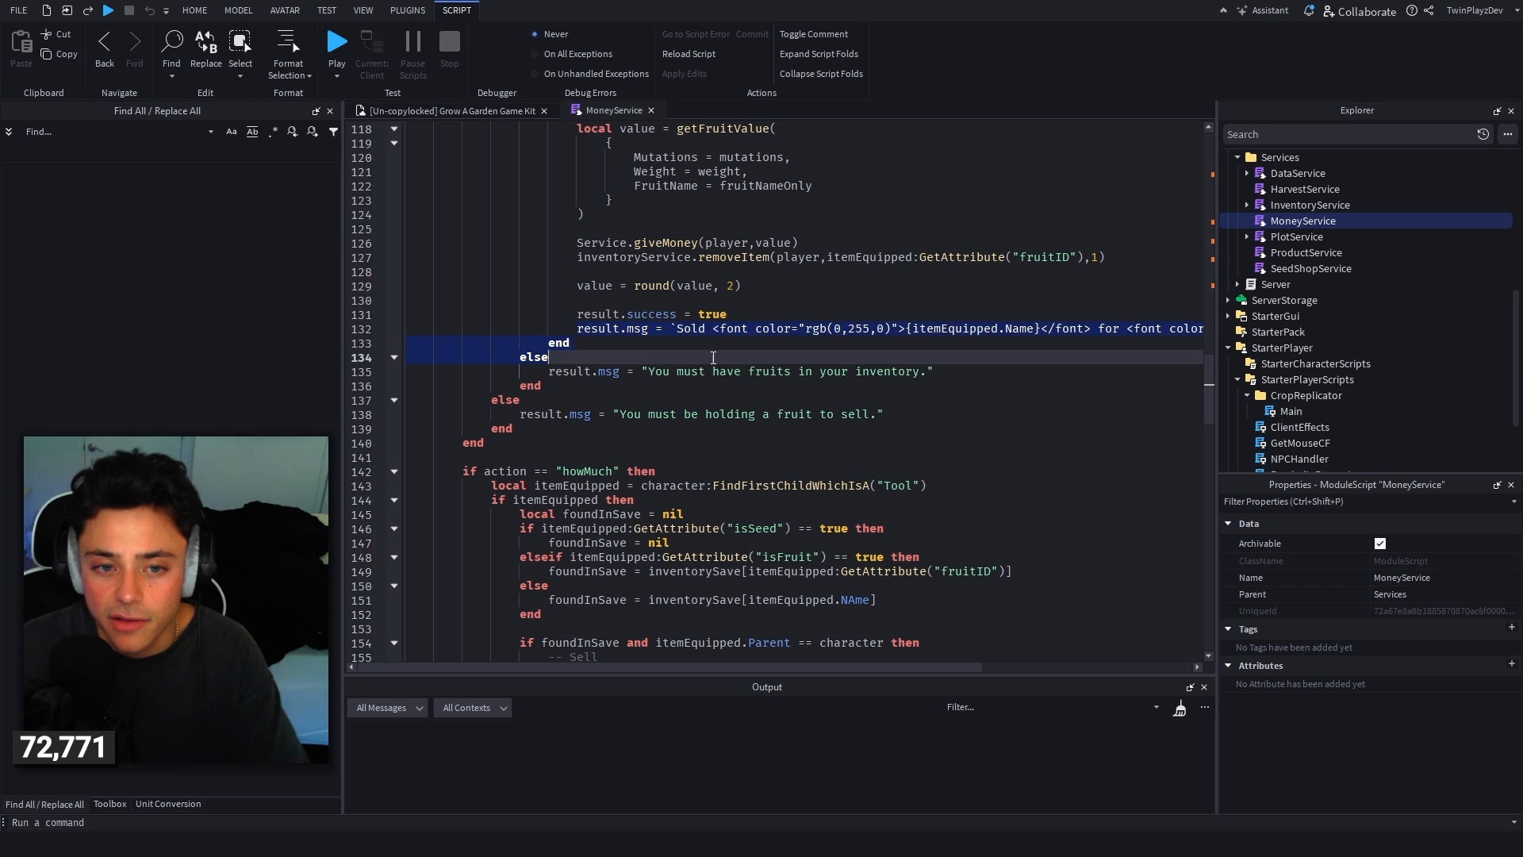
{"action": "scroll", "coordinate": [714, 381], "scroll_direction": "down", "scroll_amount": 11}
{"action": "scroll", "coordinate": [1309, 352], "scroll_direction": "down", "scroll_amount": 3}
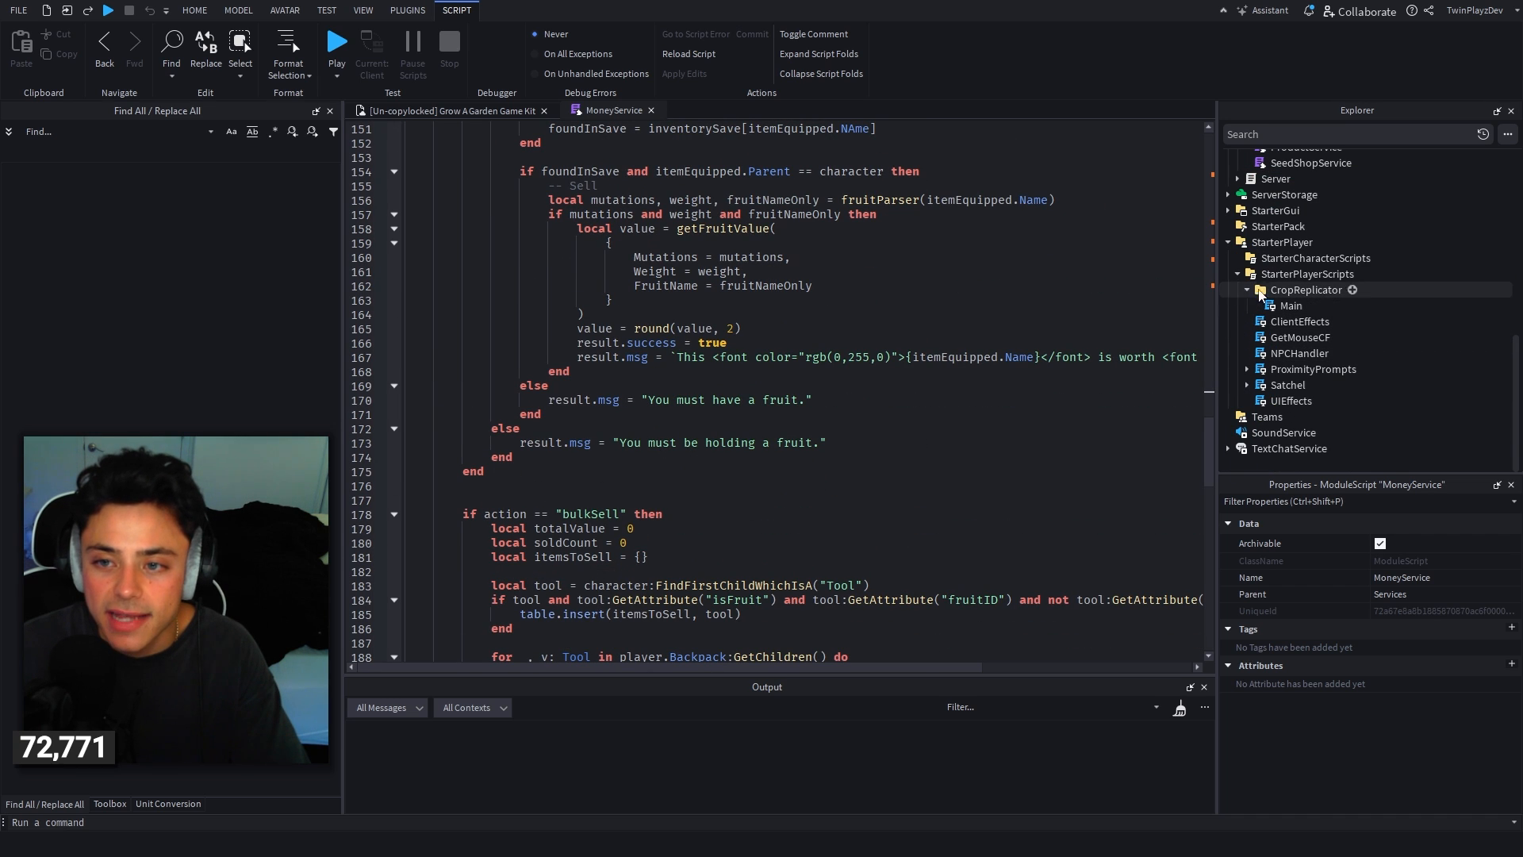
Step: Expand StarterGui's Shop interface, open and skim its ShopScript, close the script and collapse Shop
{"action": "left_click", "coordinate": [1228, 211]}
{"action": "left_click", "coordinate": [1229, 247]}
{"action": "left_click", "coordinate": [1238, 242]}
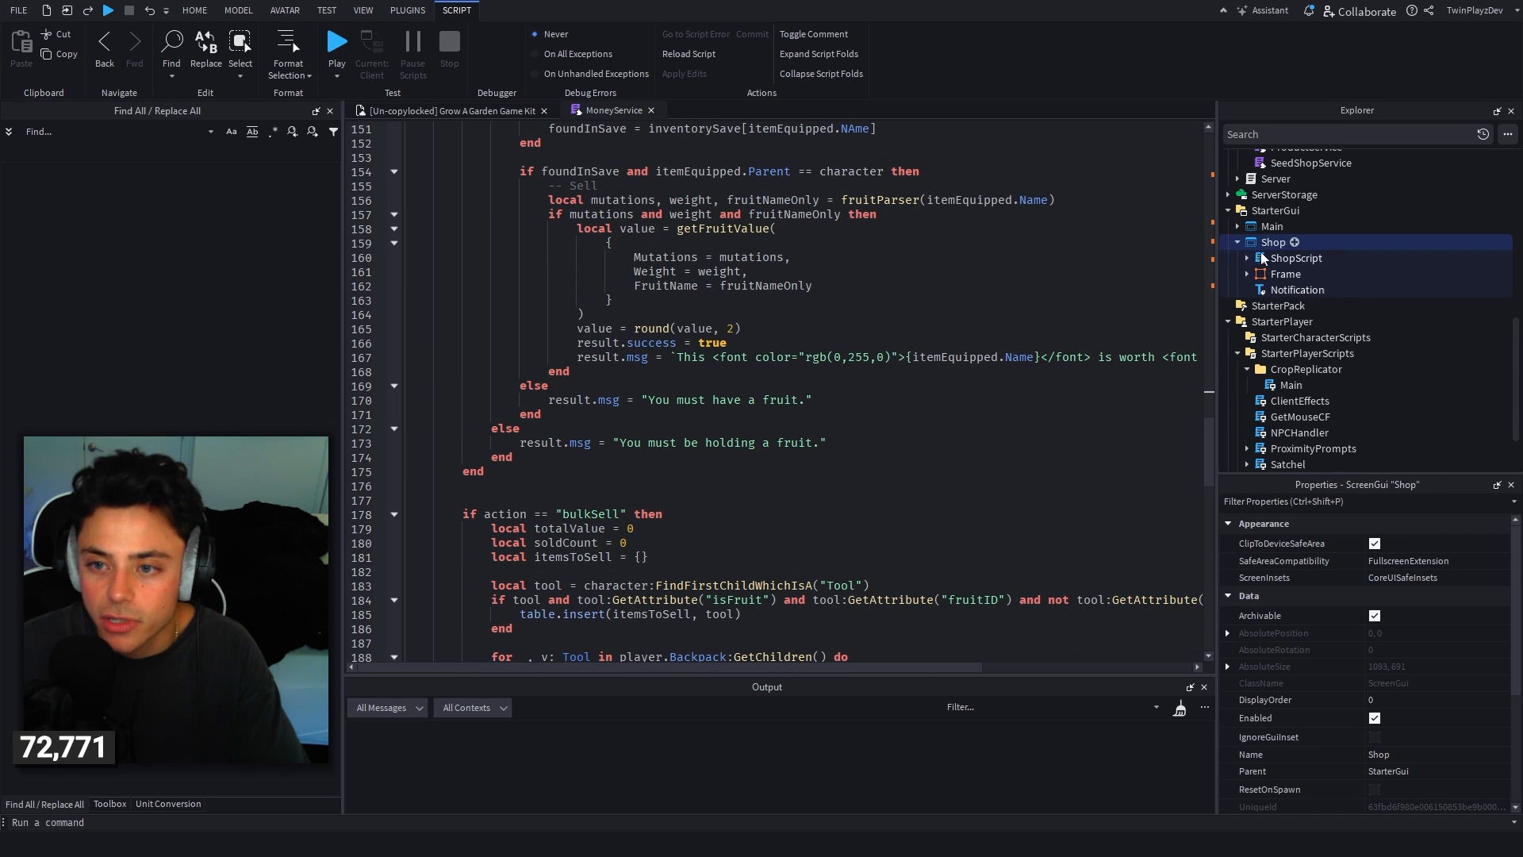
{"action": "double_click", "coordinate": [1297, 258]}
{"action": "scroll", "coordinate": [1169, 278], "scroll_direction": "down", "scroll_amount": 16}
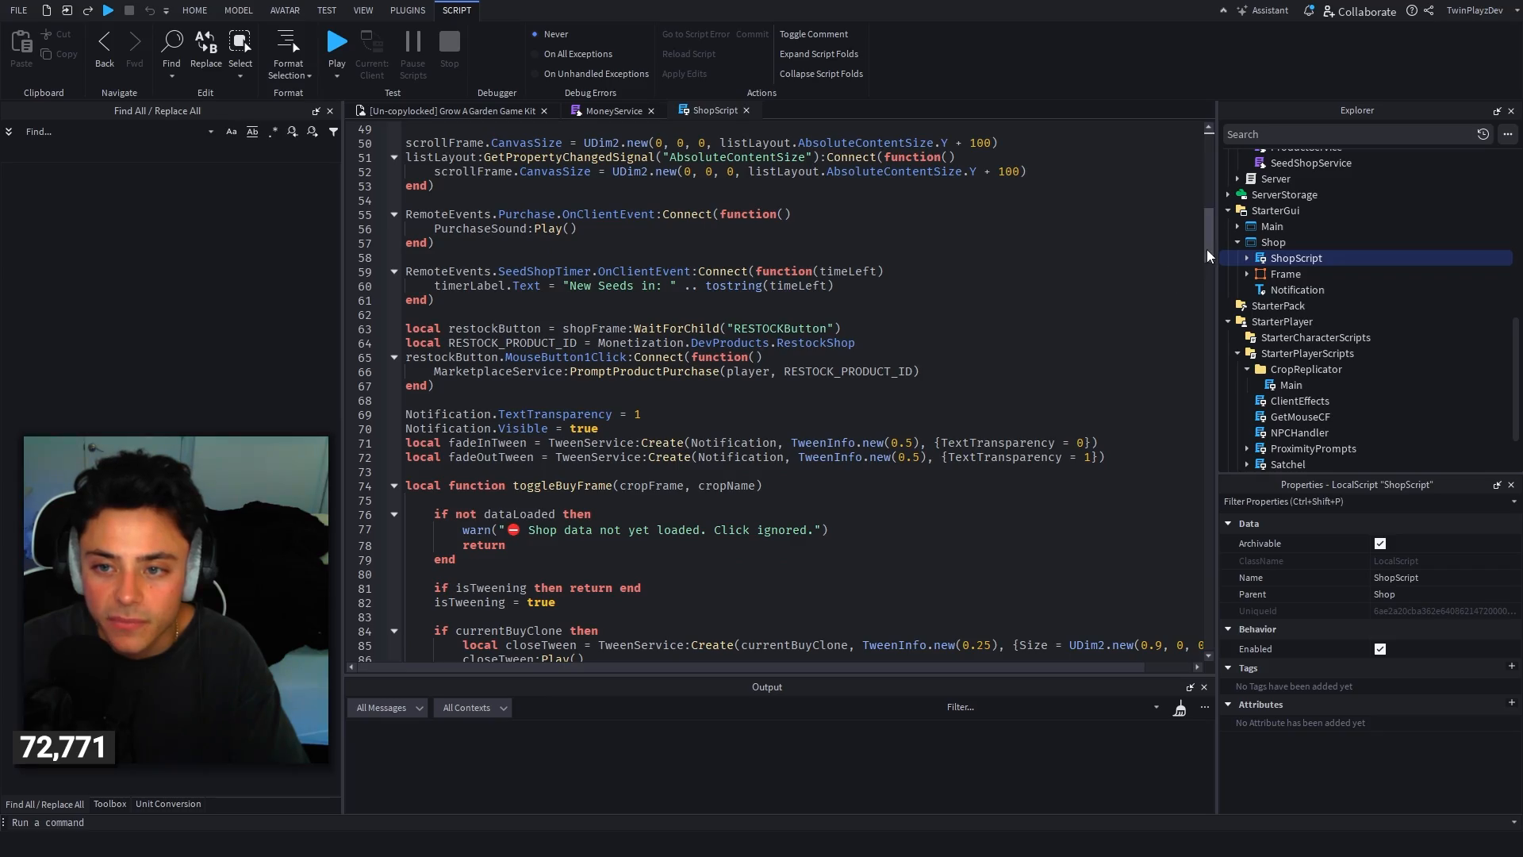
{"action": "left_click_drag", "start_coordinate": [1209, 238], "coordinate": [1176, 255]}
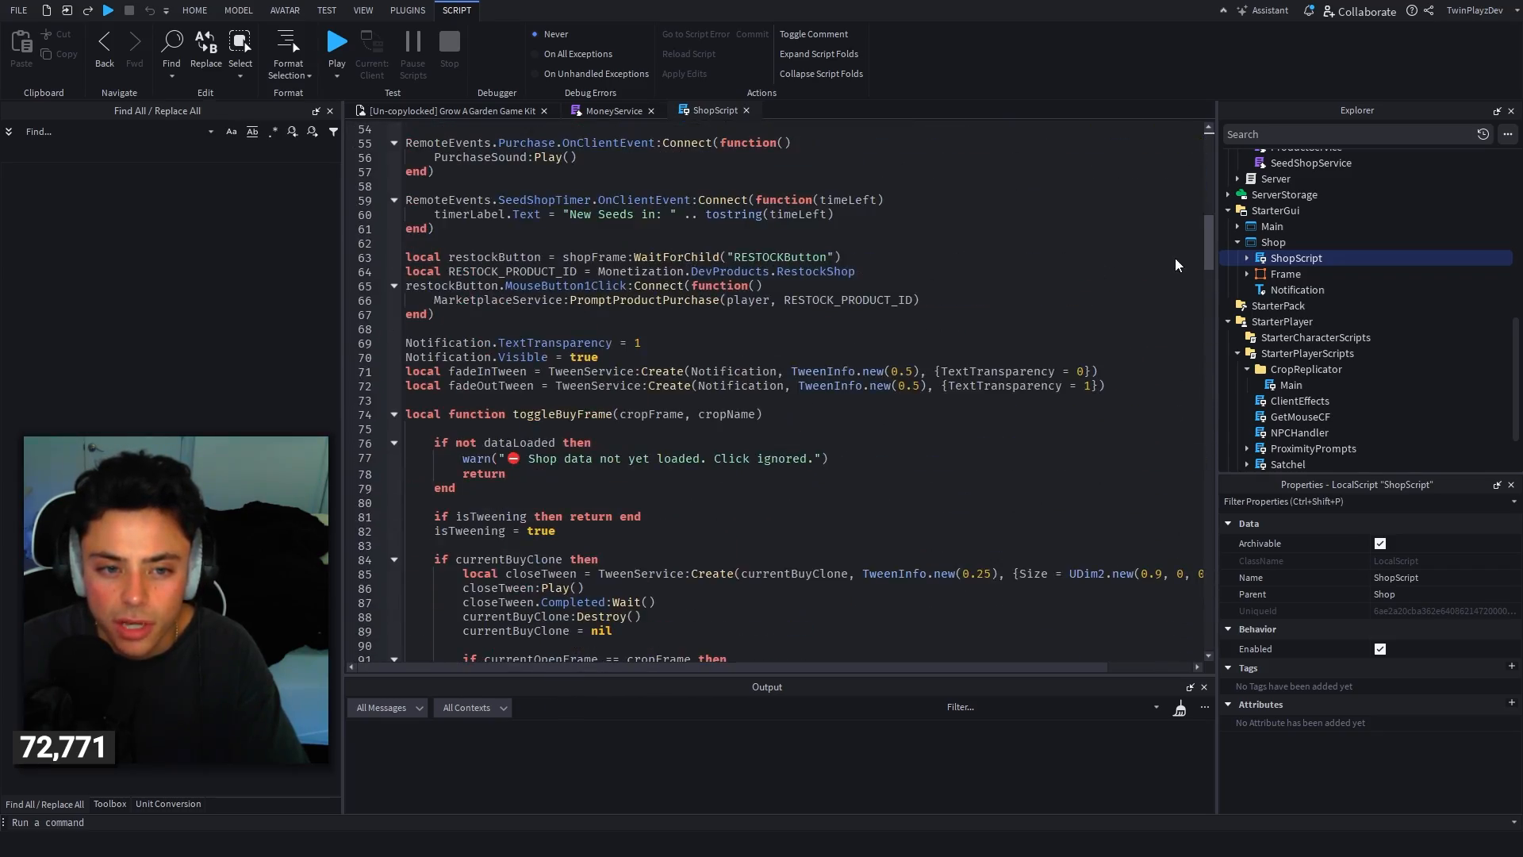
{"action": "left_click", "coordinate": [745, 110]}
{"action": "left_click", "coordinate": [1237, 242]}
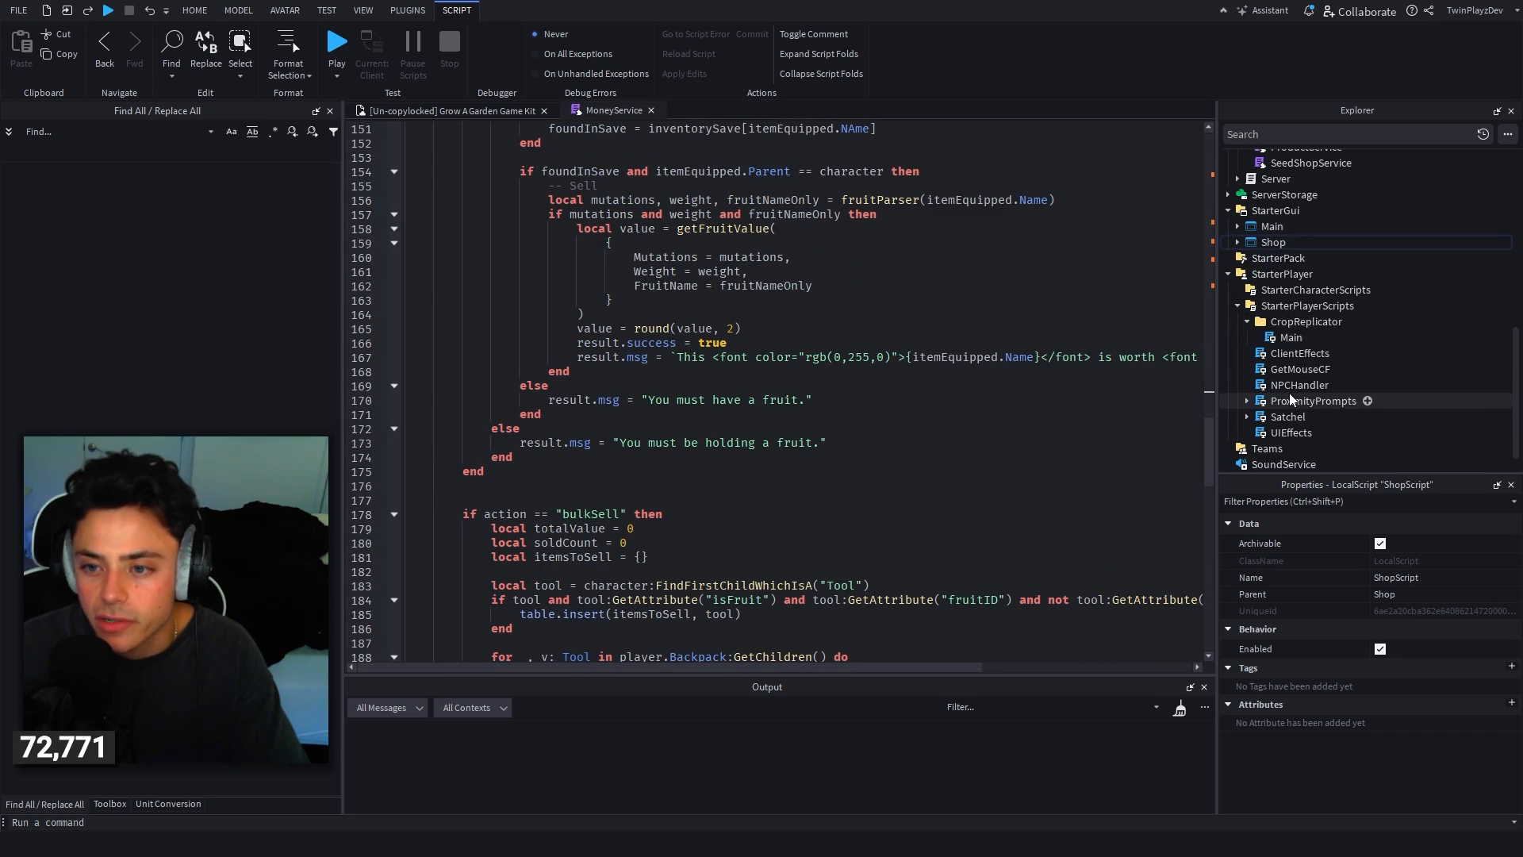
Step: Open the ProximityPrompts script and find the sell dialogue's button callbacks, down to HowMuch and Cancel
{"action": "double_click", "coordinate": [1313, 400]}
{"action": "scroll", "coordinate": [890, 362], "scroll_direction": "down", "scroll_amount": 20}
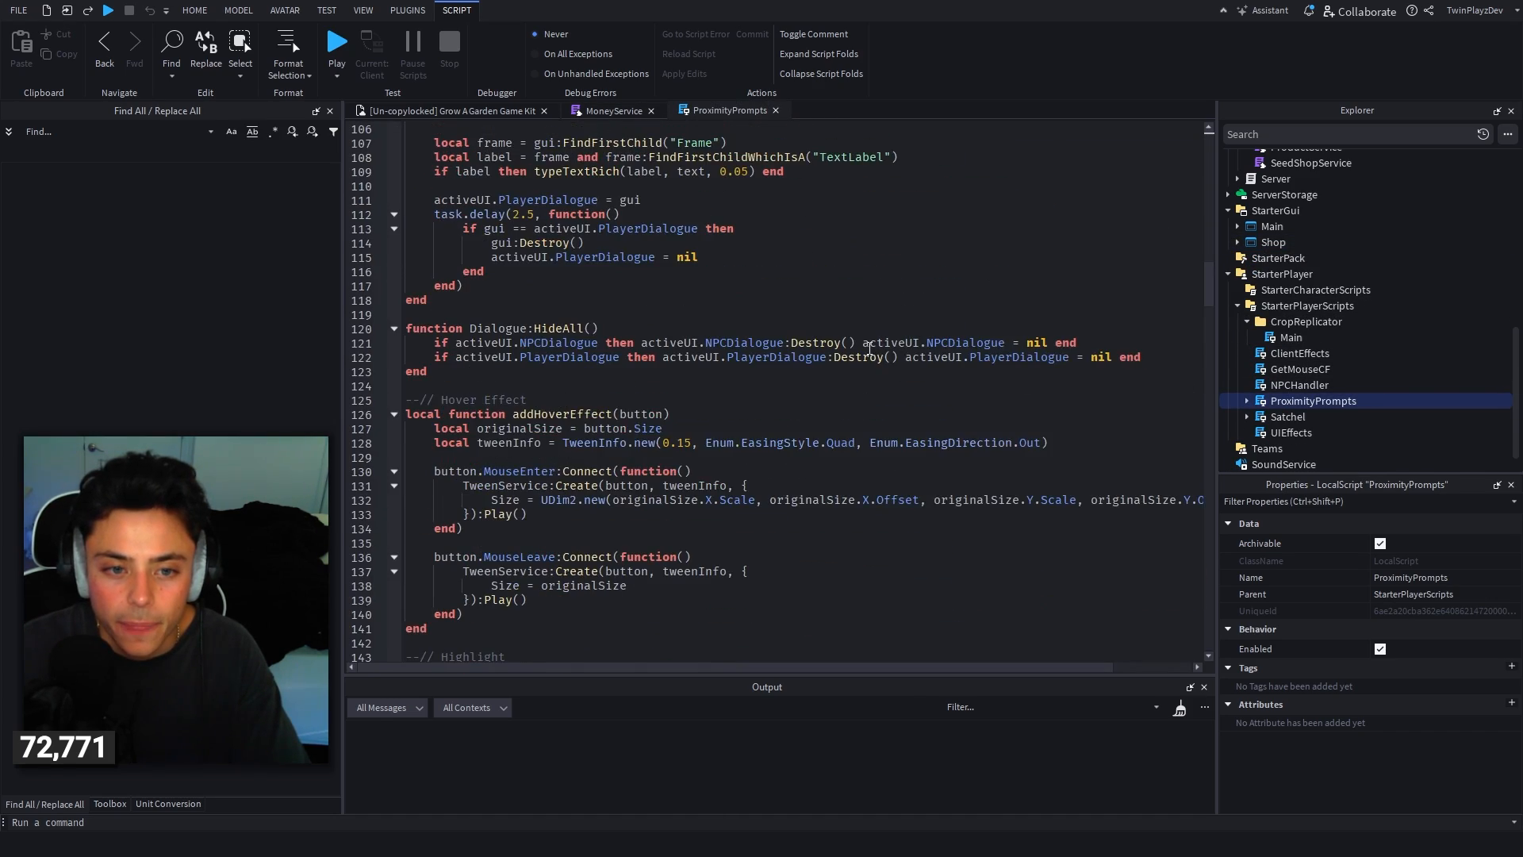
{"action": "scroll", "coordinate": [830, 393], "scroll_direction": "down", "scroll_amount": 5}
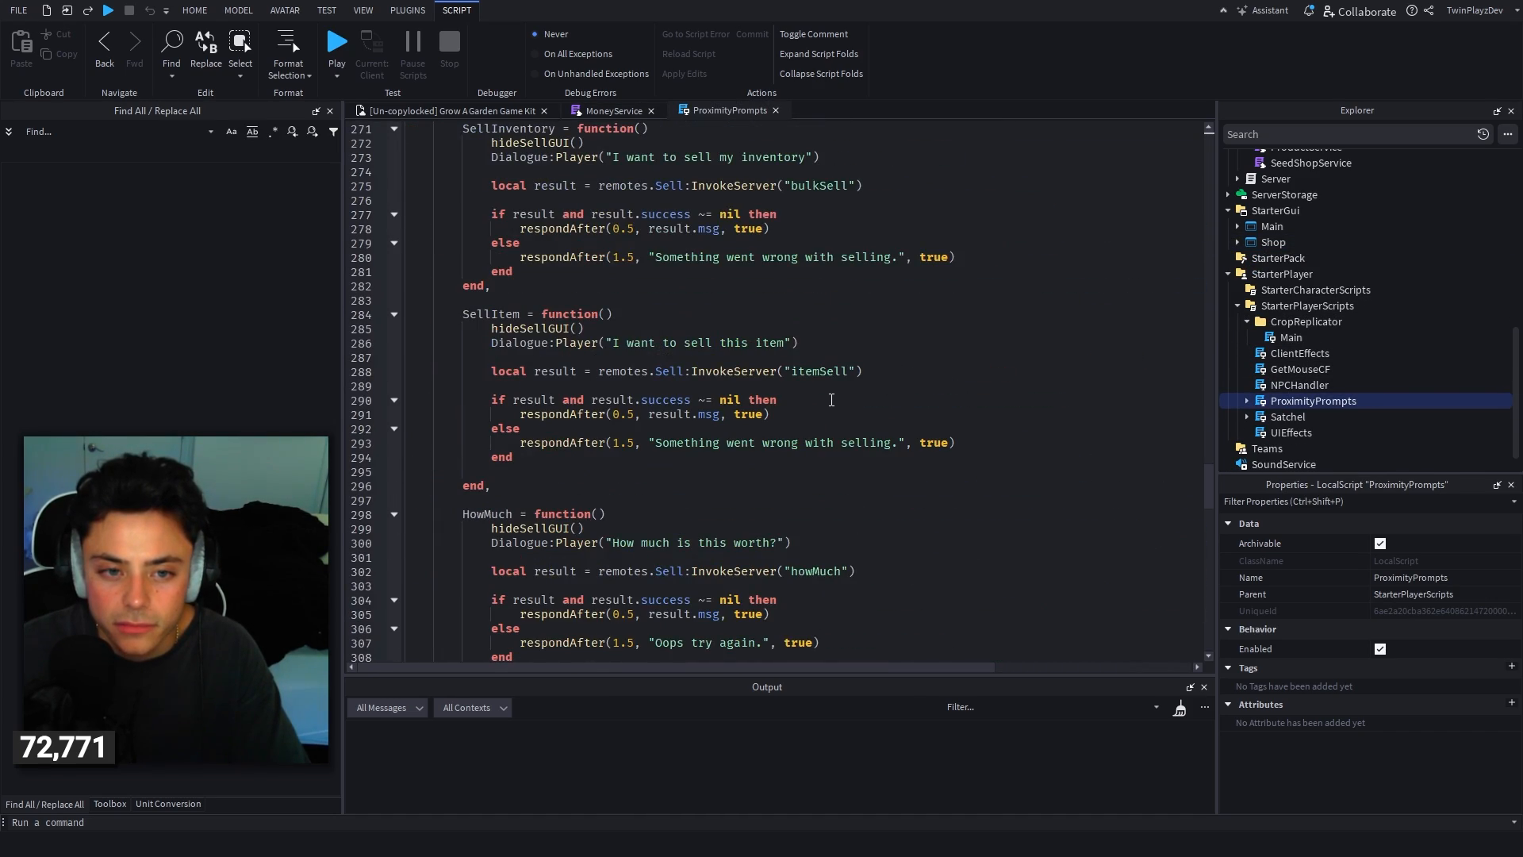
{"action": "scroll", "coordinate": [830, 393], "scroll_direction": "up", "scroll_amount": 3}
{"action": "left_click_drag", "start_coordinate": [442, 286], "coordinate": [550, 531]}
{"action": "left_click", "coordinate": [529, 322]}
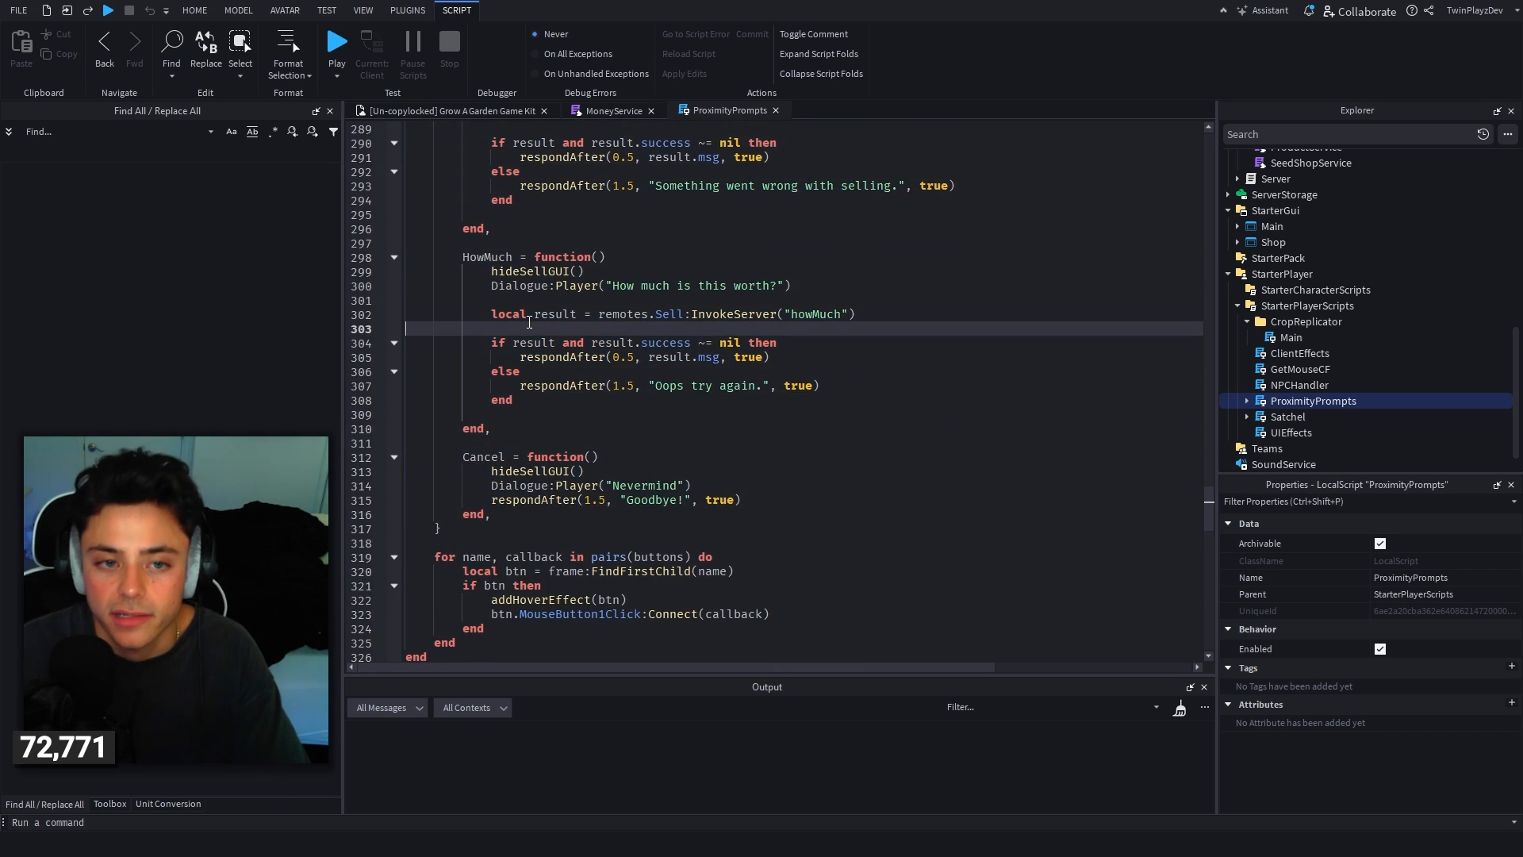
Step: Compare the Sell InvokeServer calls in the HowMuch, SellItem and SellInventory callbacks, and return to MoneyService
{"action": "scroll", "coordinate": [649, 370], "scroll_direction": "up", "scroll_amount": 2}
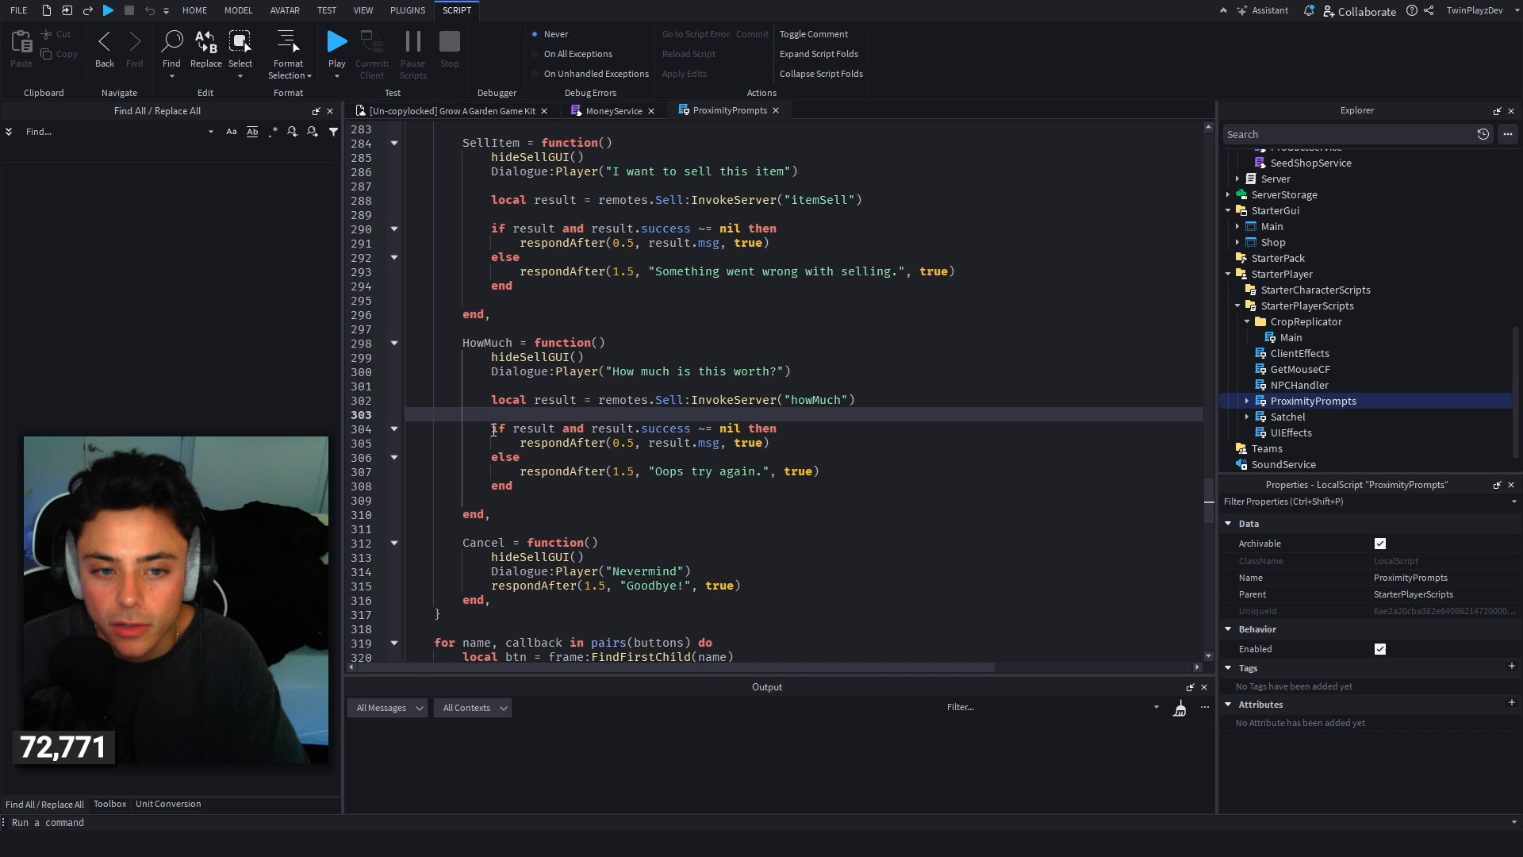
{"action": "left_click_drag", "start_coordinate": [470, 356], "coordinate": [579, 499]}
{"action": "left_click", "coordinate": [734, 398]}
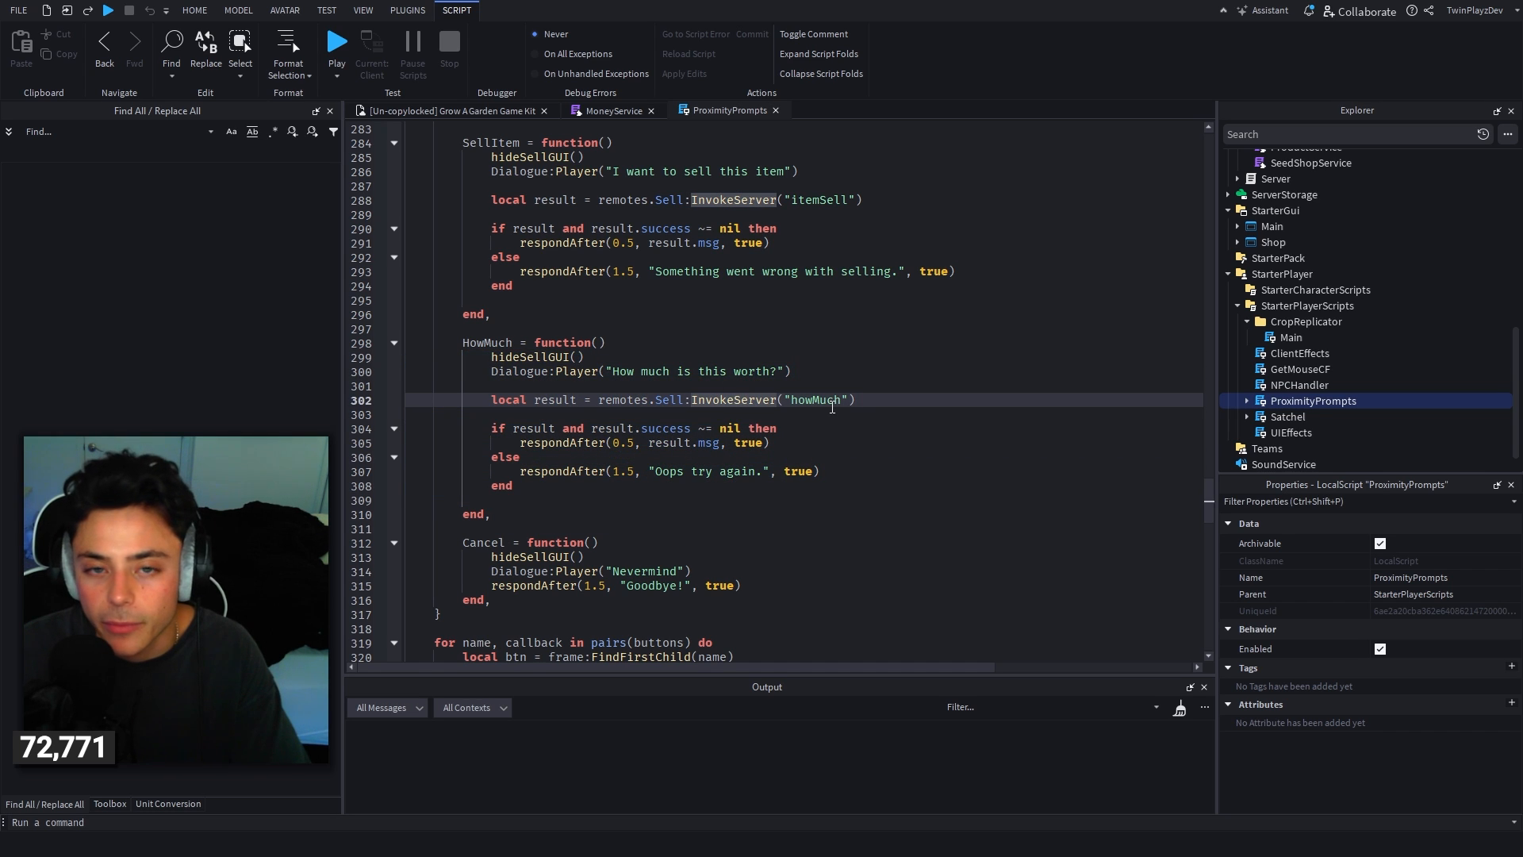
{"action": "scroll", "coordinate": [793, 381], "scroll_direction": "up", "scroll_amount": 5}
{"action": "left_click", "coordinate": [736, 360]}
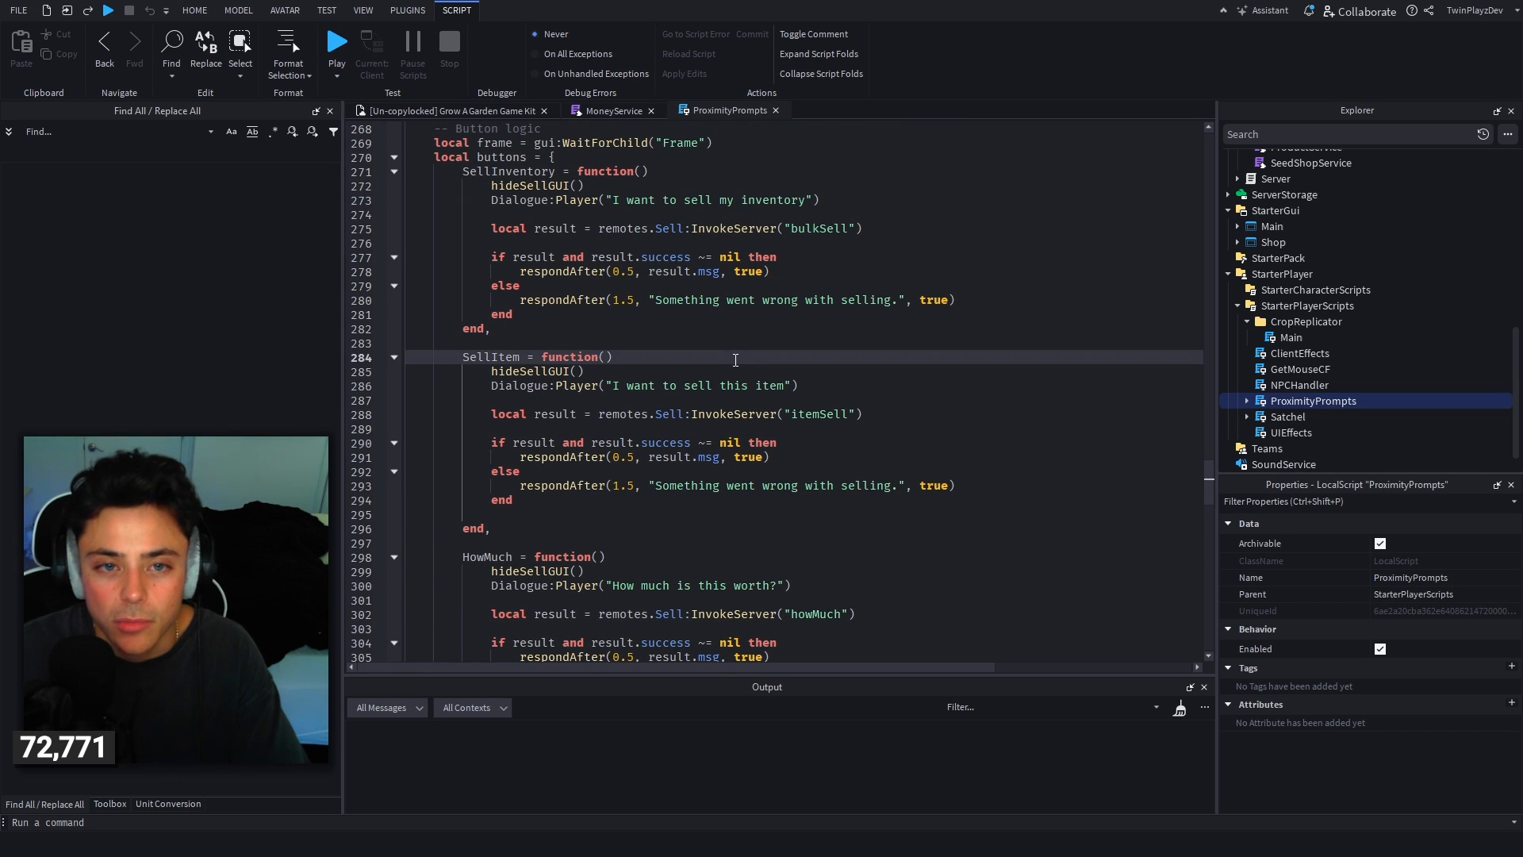
{"action": "left_click", "coordinate": [614, 110]}
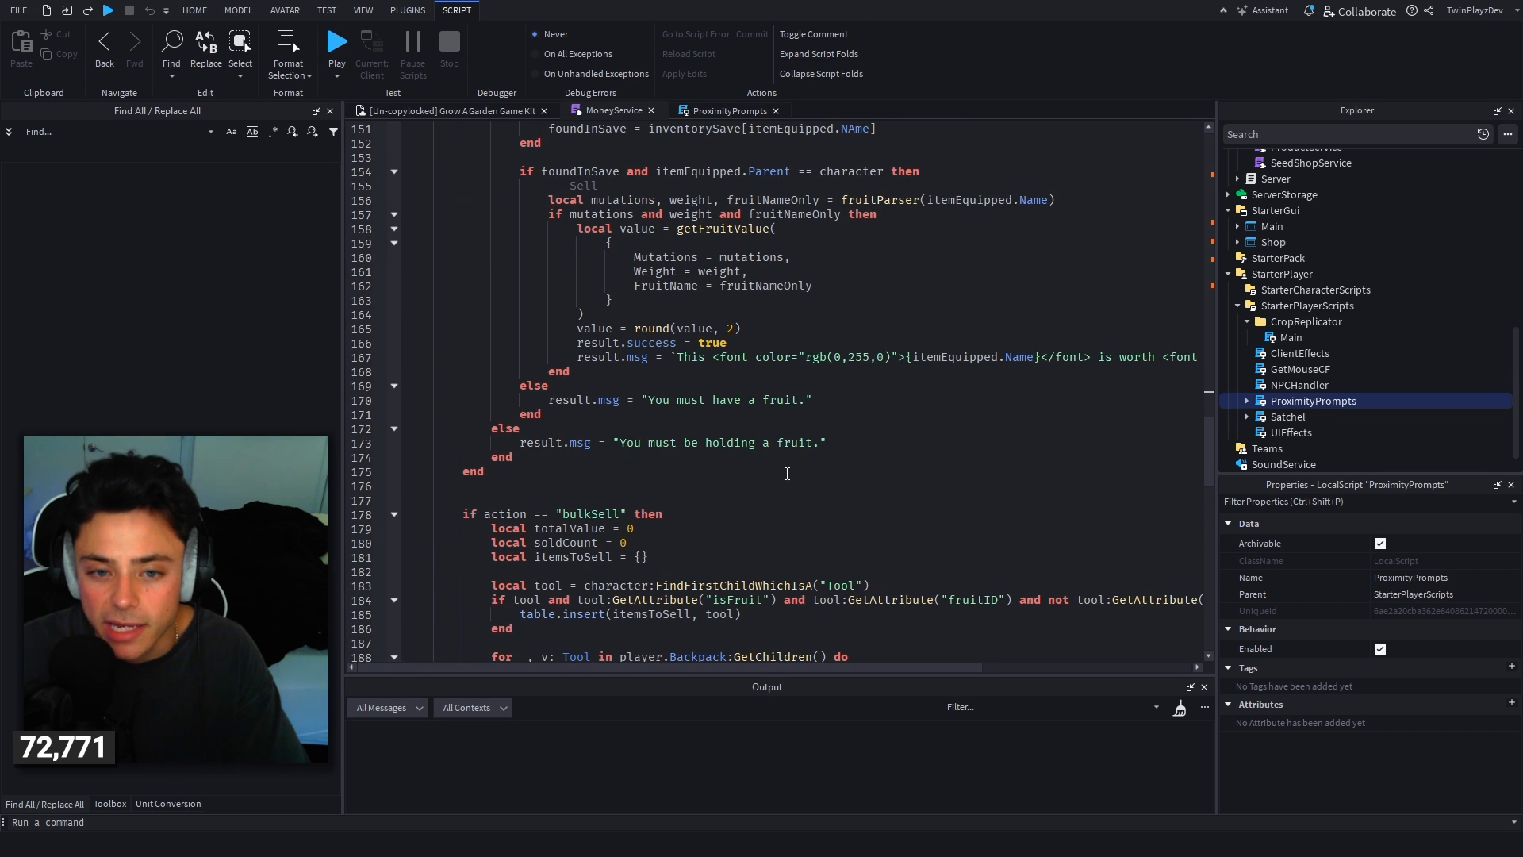
Step: Open CropReplicator's Main script and examine its harvestableChanged and growthPercentageUpdated functions
{"action": "double_click", "coordinate": [1291, 337]}
{"action": "scroll", "coordinate": [723, 394], "scroll_direction": "down", "scroll_amount": 1}
{"action": "scroll", "coordinate": [723, 393], "scroll_direction": "down", "scroll_amount": 4}
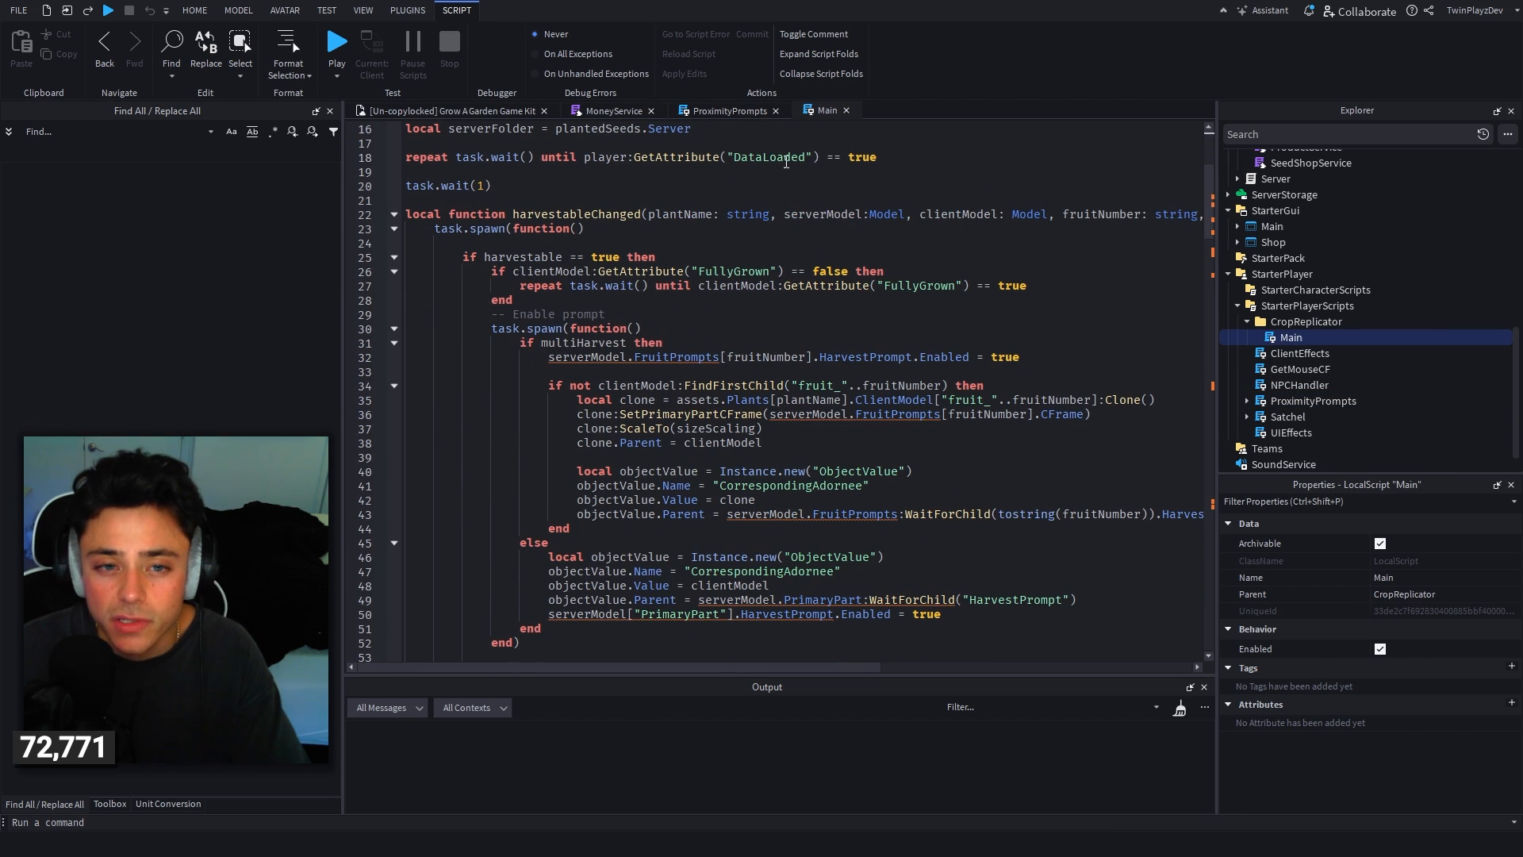
{"action": "double_click", "coordinate": [605, 214]}
{"action": "scroll", "coordinate": [607, 232], "scroll_direction": "down", "scroll_amount": 10}
{"action": "scroll", "coordinate": [607, 232], "scroll_direction": "down", "scroll_amount": 5}
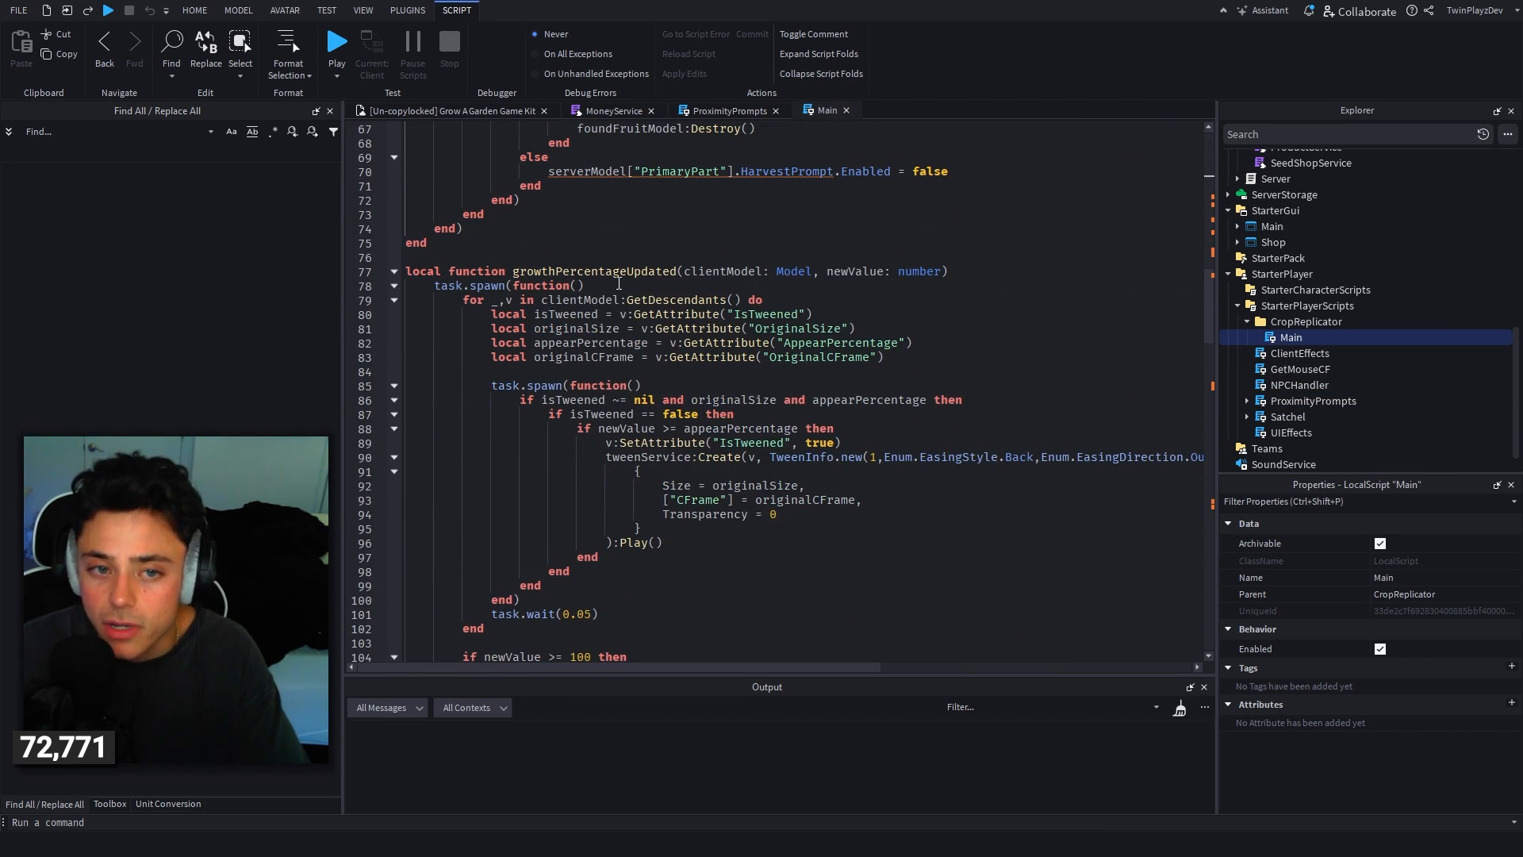
Step: Review the remainder of CropReplicator's Main script, covering client model cloning, the childRemoved function and the serverFolder connections
{"action": "left_click", "coordinate": [659, 243]}
{"action": "scroll", "coordinate": [660, 262], "scroll_direction": "down", "scroll_amount": 6}
{"action": "scroll", "coordinate": [660, 261], "scroll_direction": "down", "scroll_amount": 11}
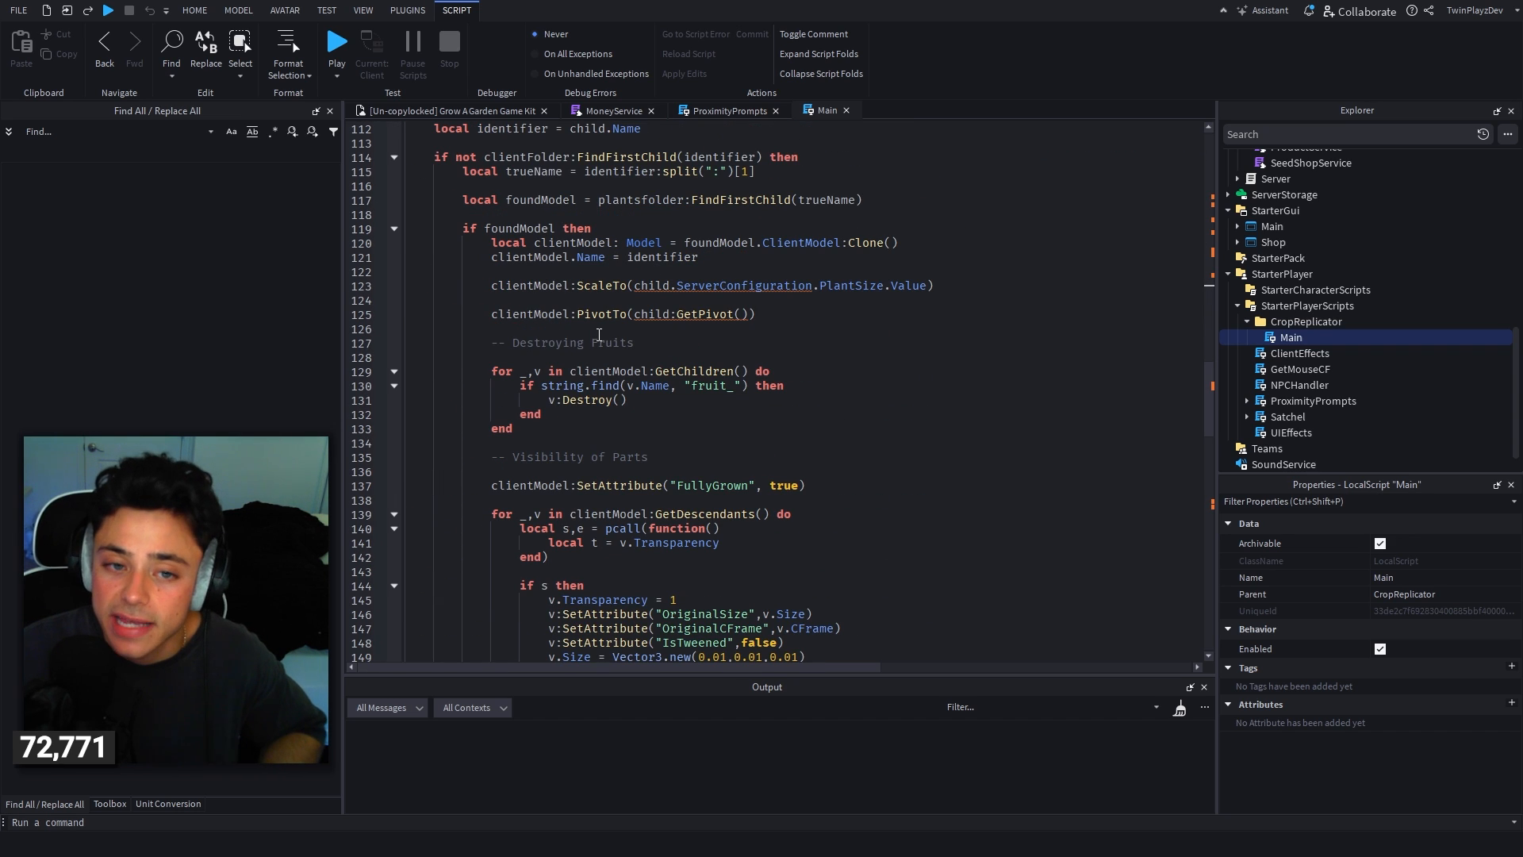
{"action": "scroll", "coordinate": [580, 357], "scroll_direction": "down", "scroll_amount": 20}
{"action": "scroll", "coordinate": [796, 370], "scroll_direction": "down", "scroll_amount": 5}
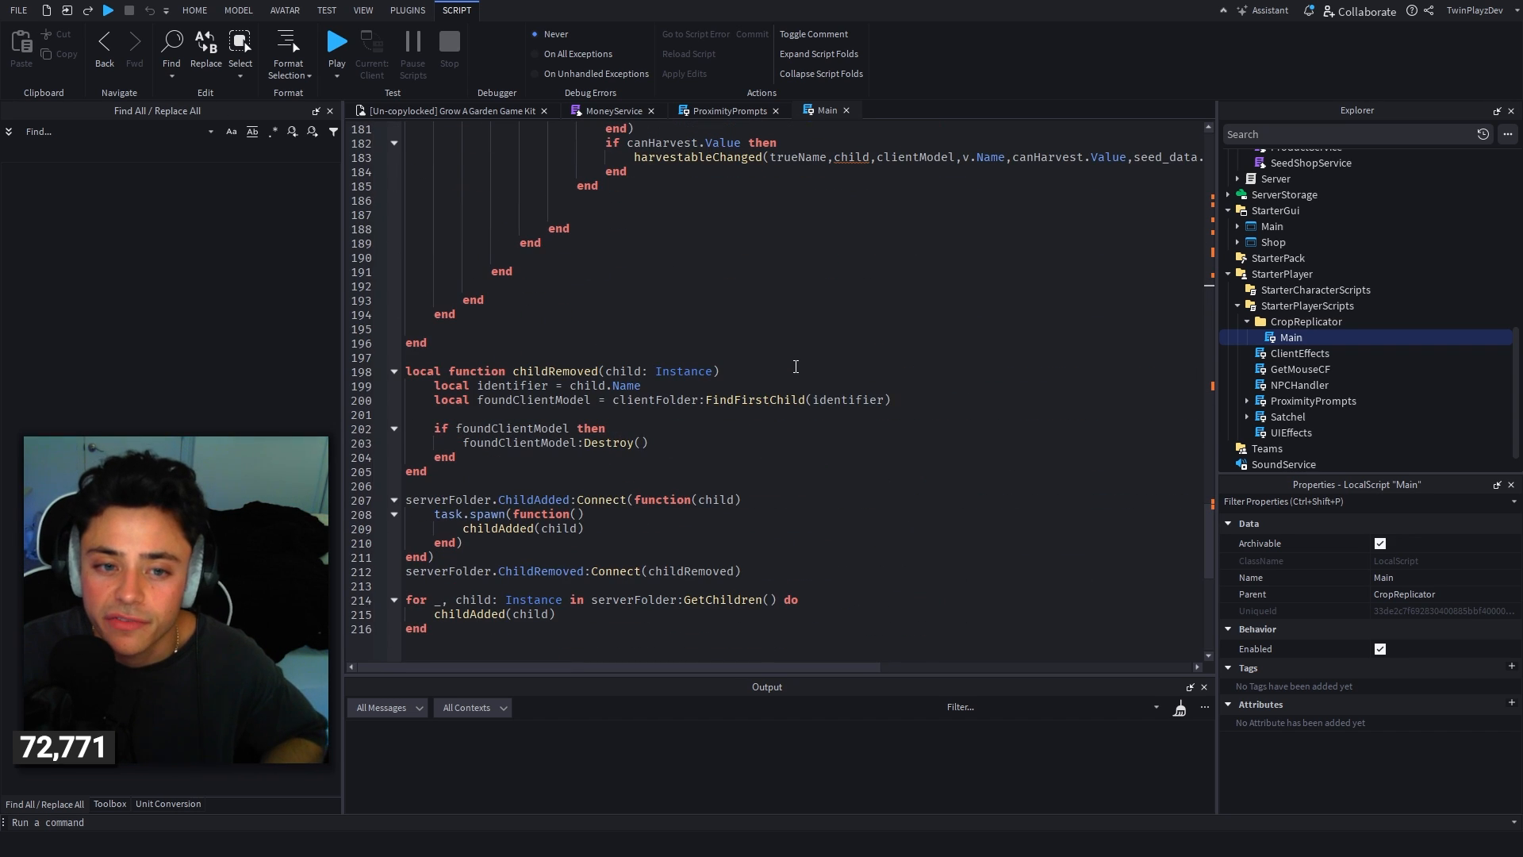
Step: Open the ClientEffects script and examine its module caching loop and OnClientEvent handler
{"action": "left_click", "coordinate": [1279, 355]}
{"action": "double_click", "coordinate": [1273, 356]}
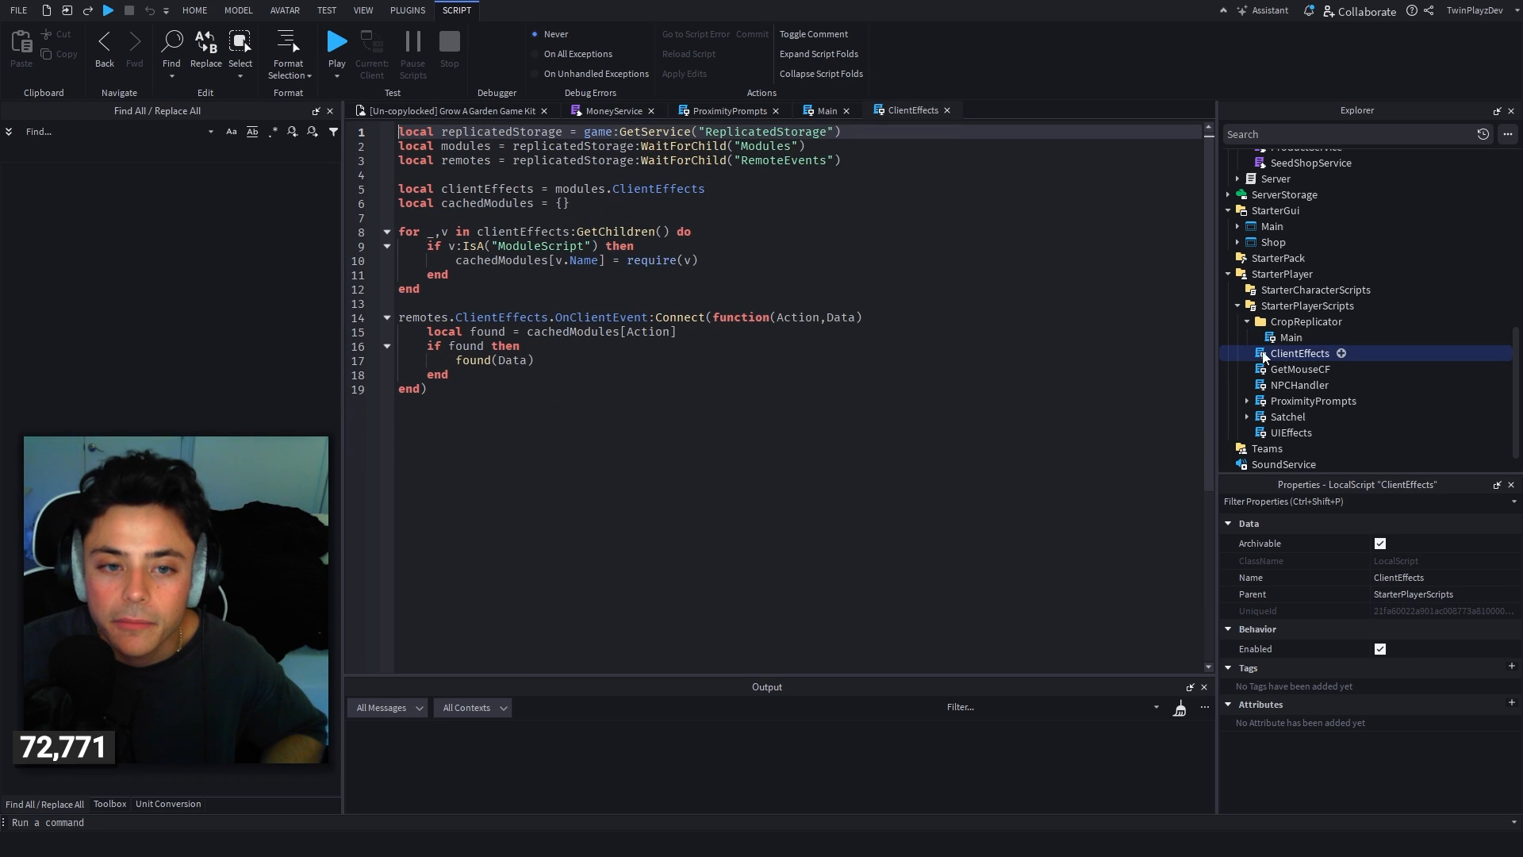
{"action": "left_click_drag", "start_coordinate": [468, 393], "coordinate": [601, 204]}
{"action": "left_click", "coordinate": [680, 345]}
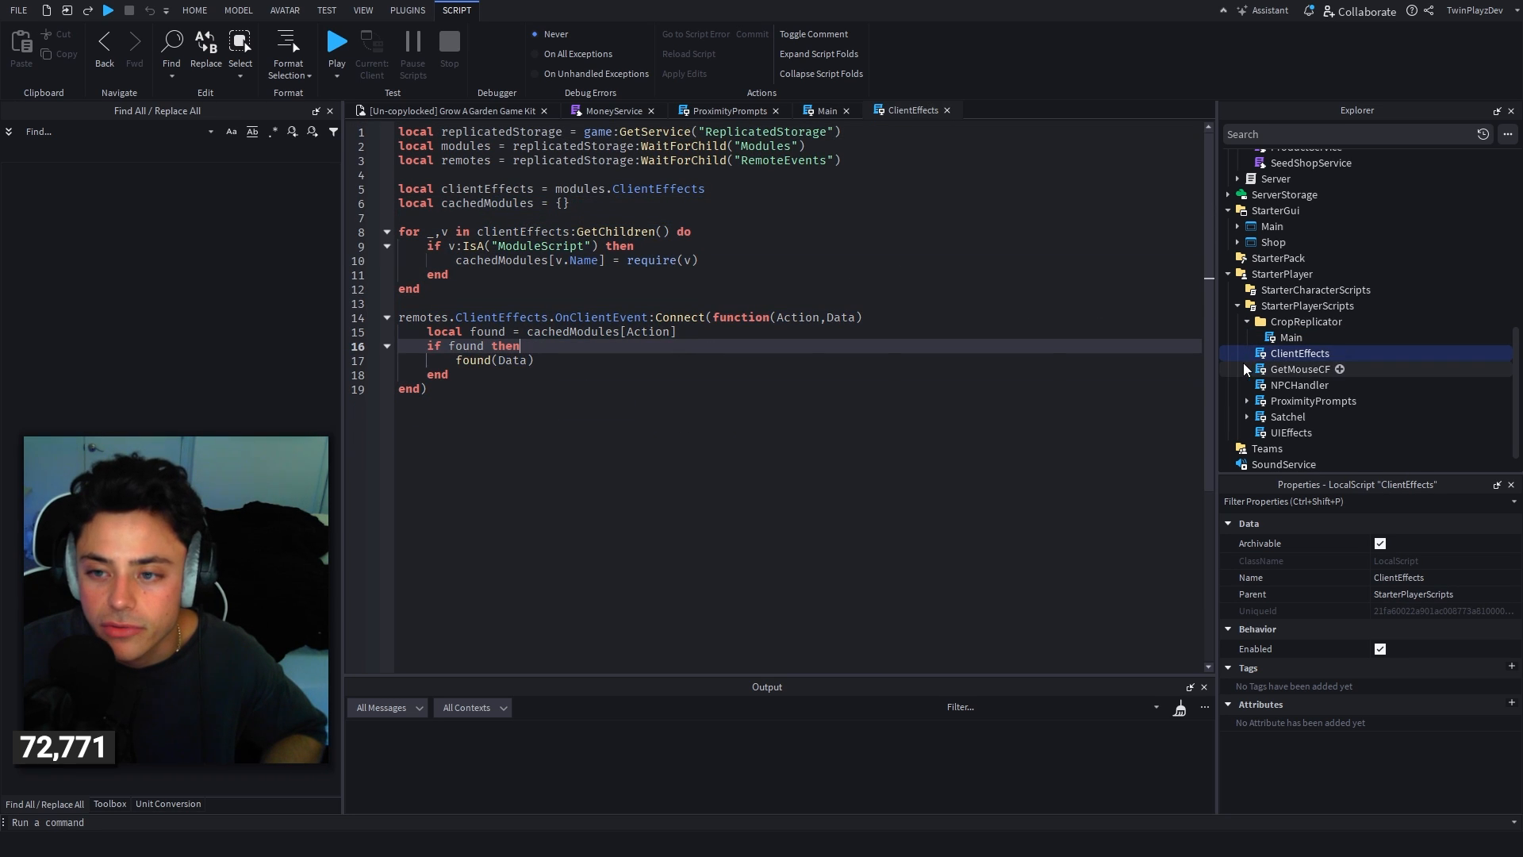
Step: Open the GetMouseCF script, and open NPCHandler to skim its NPC collection and RenderStepped tracking code
{"action": "double_click", "coordinate": [1279, 370]}
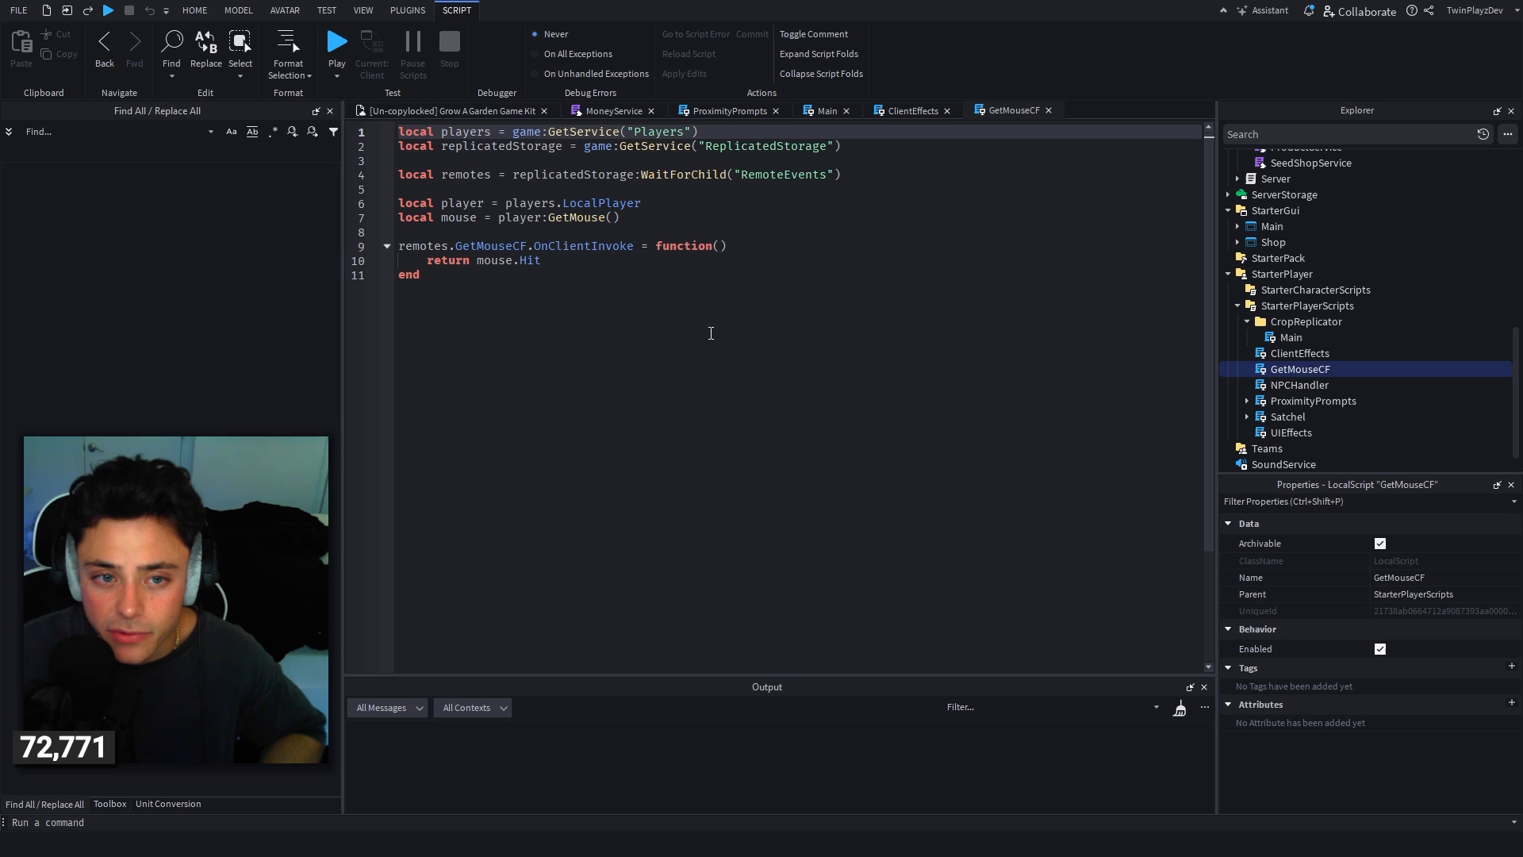
{"action": "double_click", "coordinate": [1264, 386]}
{"action": "scroll", "coordinate": [722, 398], "scroll_direction": "down", "scroll_amount": 10}
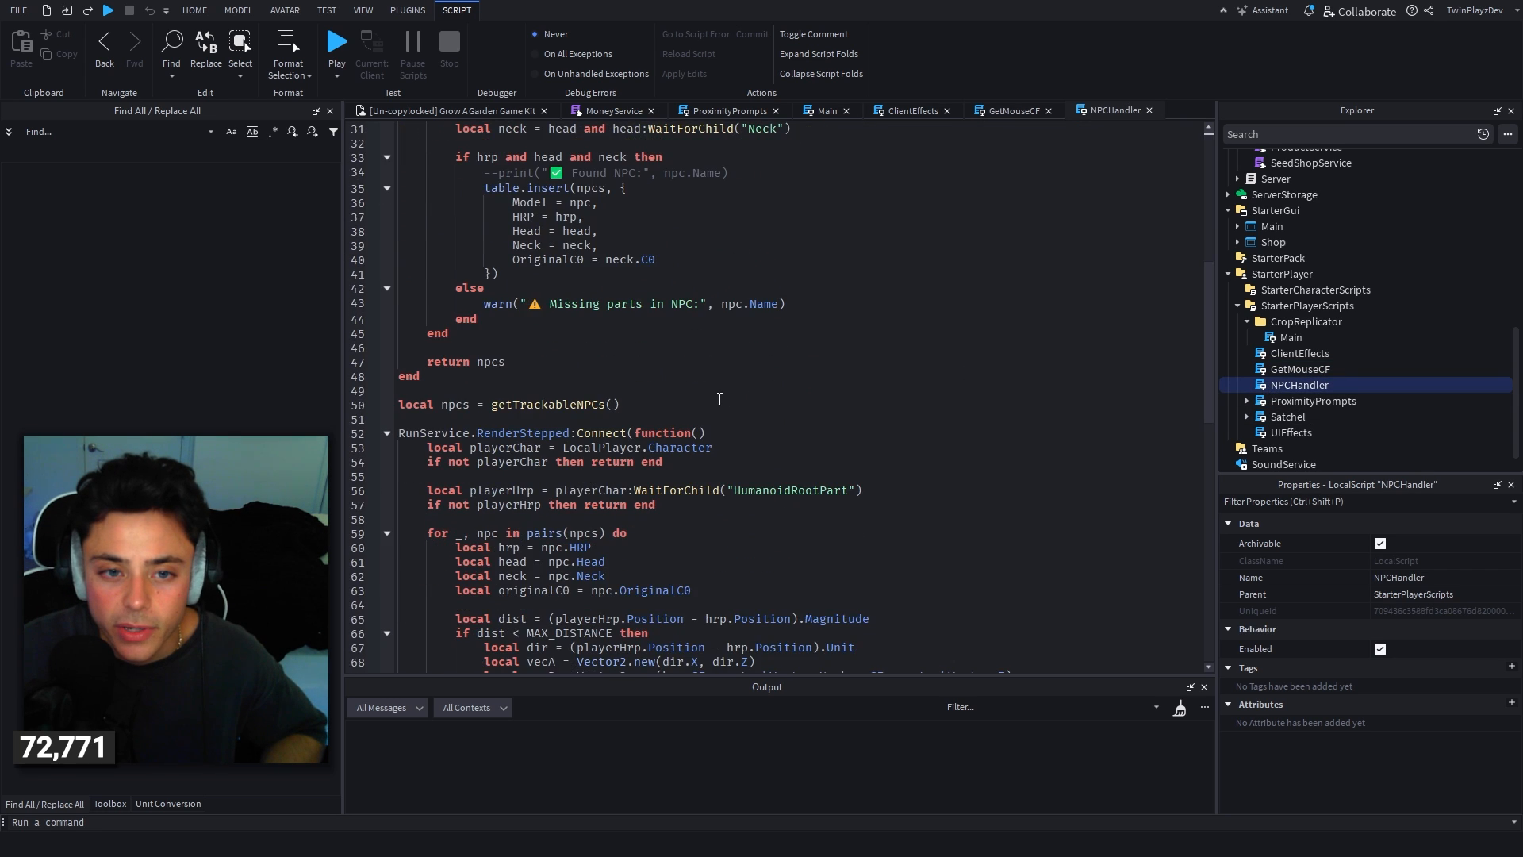
Step: Skim the rest of the NPCHandler script, and open the UIEffects script to review its button hover effects
{"action": "scroll", "coordinate": [720, 398], "scroll_direction": "down", "scroll_amount": 15}
{"action": "left_click", "coordinate": [1274, 434]}
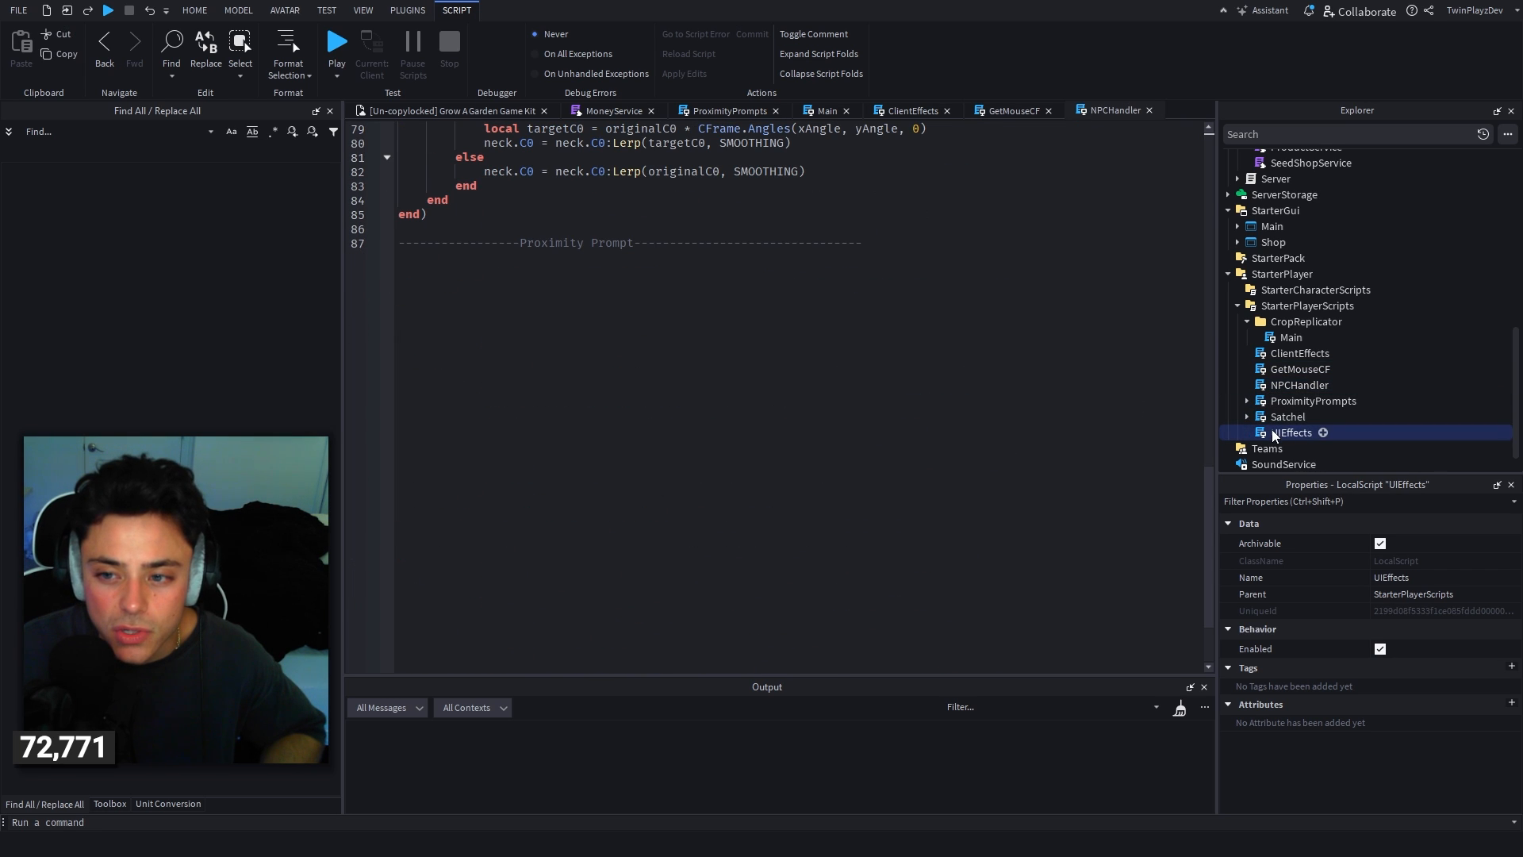
{"action": "double_click", "coordinate": [1273, 434]}
{"action": "scroll", "coordinate": [714, 396], "scroll_direction": "down", "scroll_amount": 15}
Step: Return to the game's 3D view and inspect the contents of the Shop and Main GUIs under StarterGui
{"action": "left_click", "coordinate": [421, 109]}
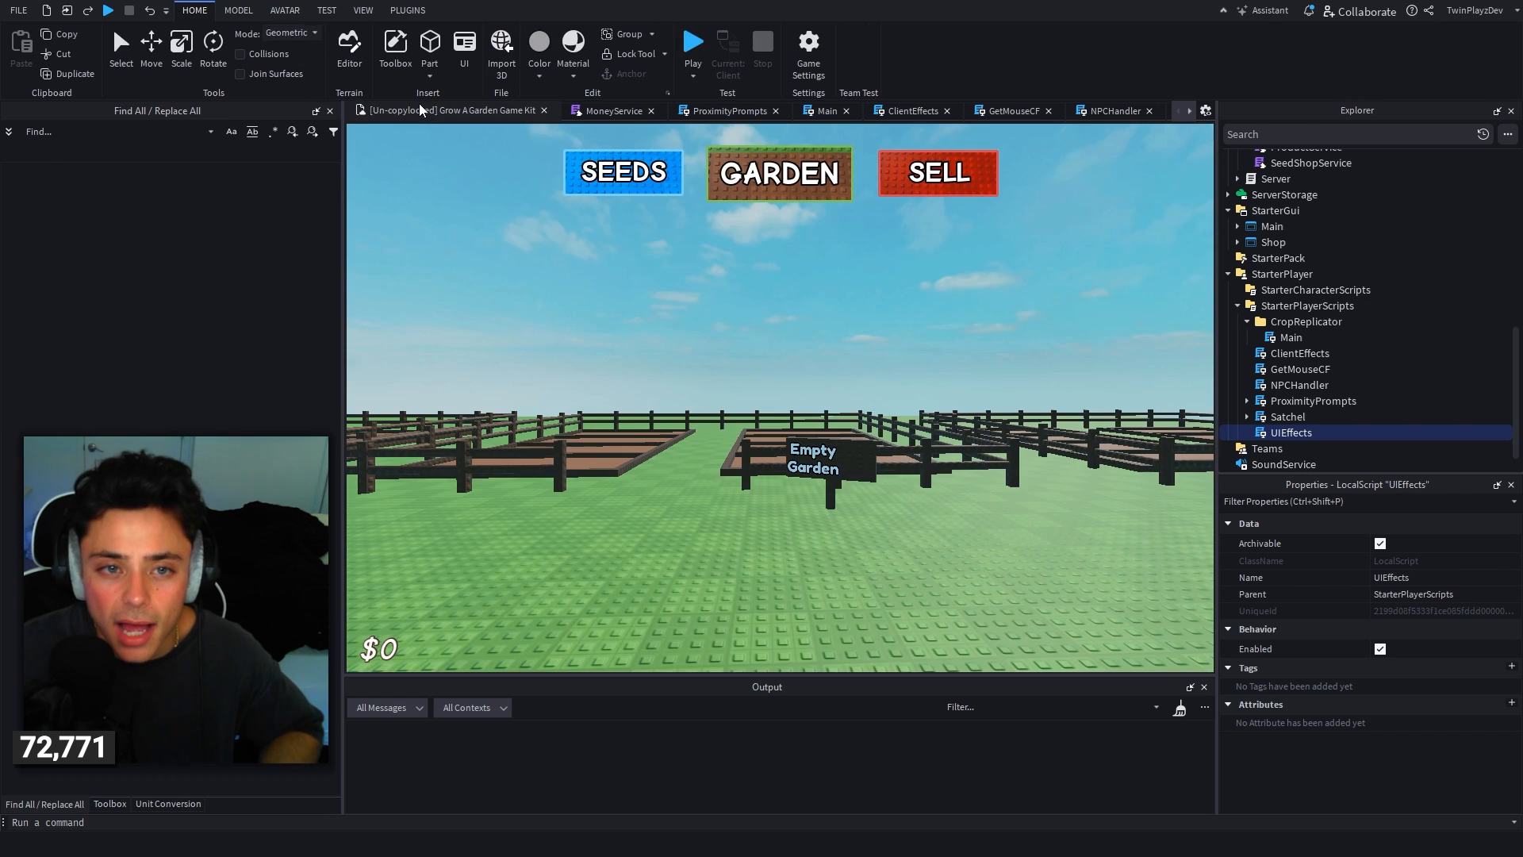
{"action": "left_click", "coordinate": [806, 272]}
{"action": "scroll", "coordinate": [1380, 347], "scroll_direction": "down", "scroll_amount": 3}
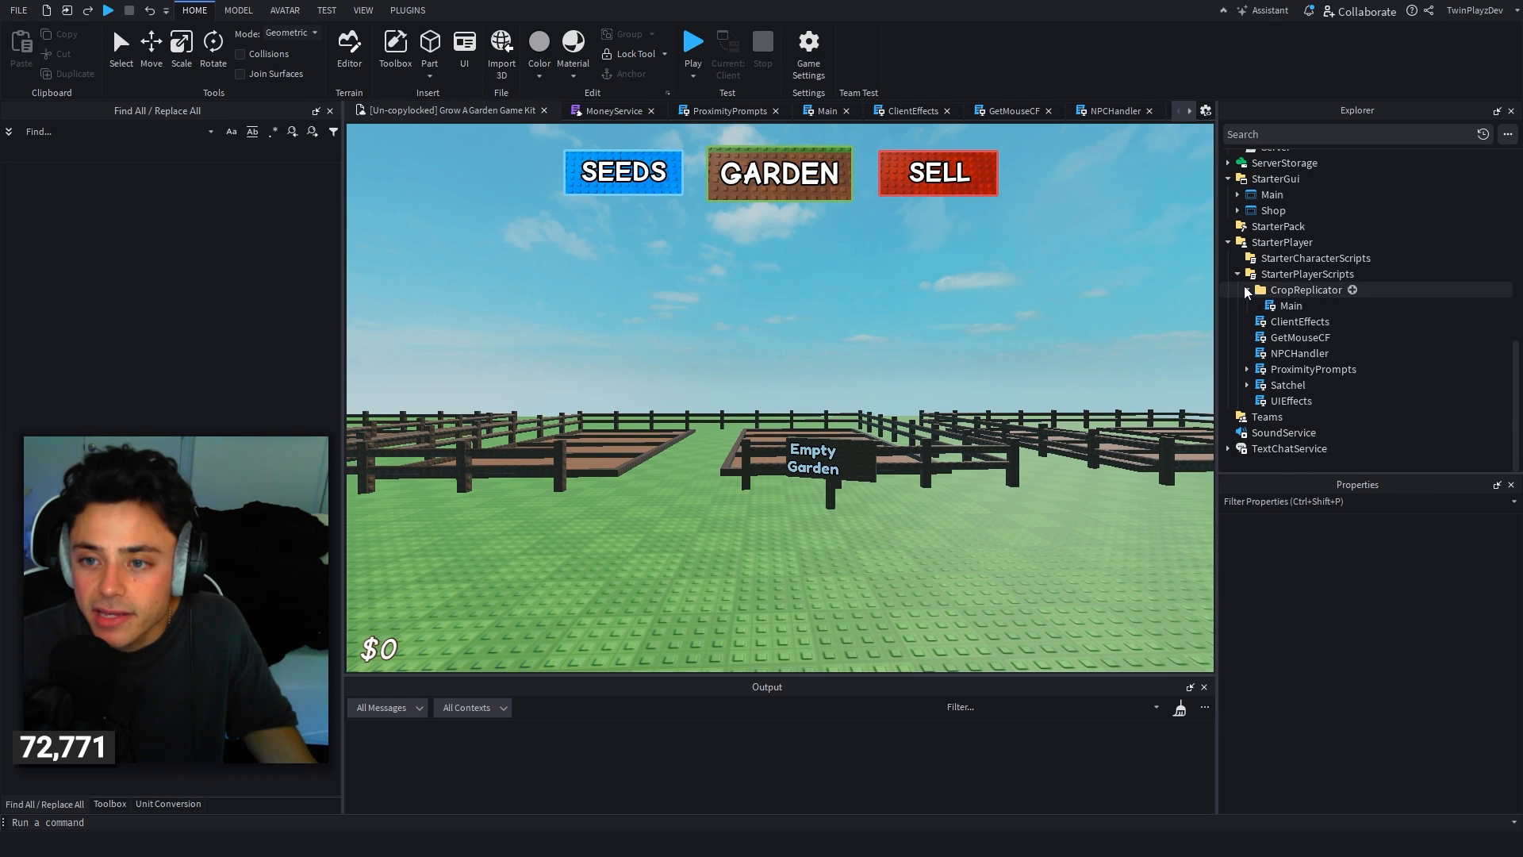
{"action": "left_click", "coordinate": [1239, 211]}
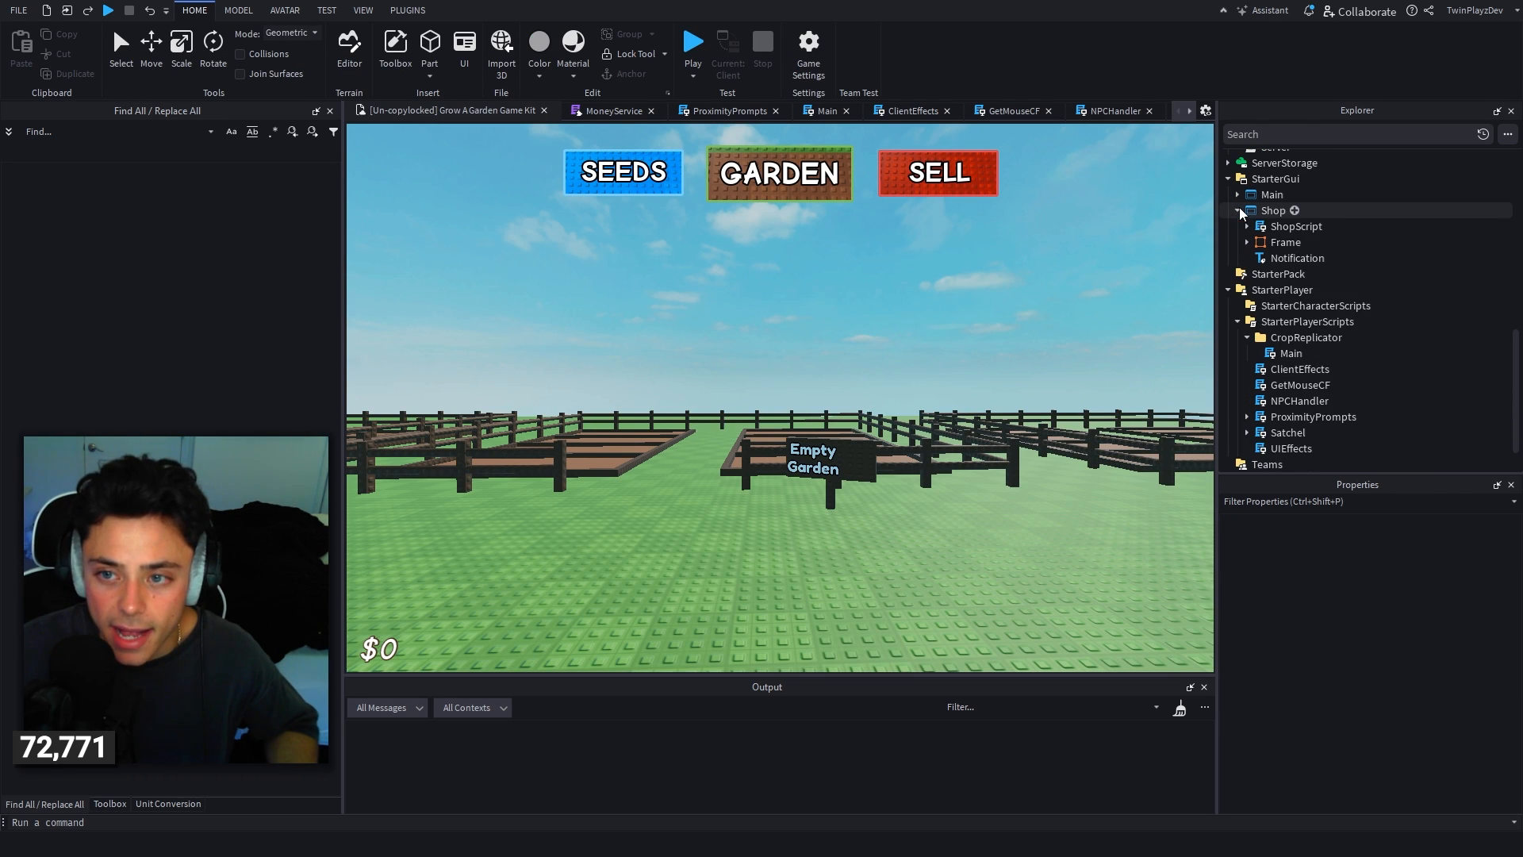
{"action": "left_click", "coordinate": [1239, 210]}
{"action": "left_click", "coordinate": [1238, 195]}
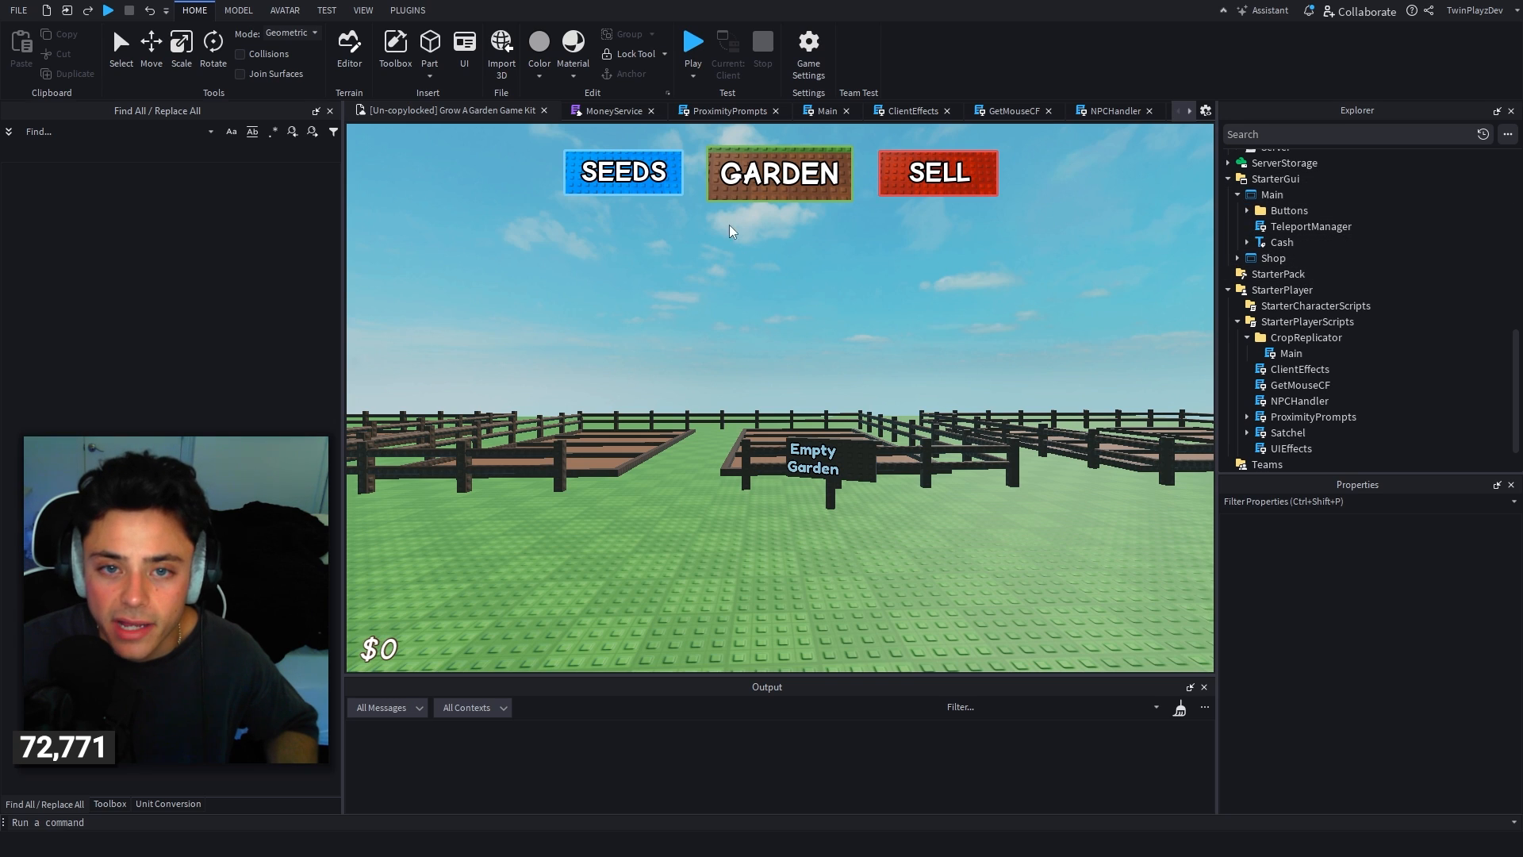
Step: Close all open script documents, from MoneyService through UIEffects, leaving only the game's 3D view open
{"action": "left_click", "coordinate": [652, 110]}
{"action": "left_click", "coordinate": [668, 110]}
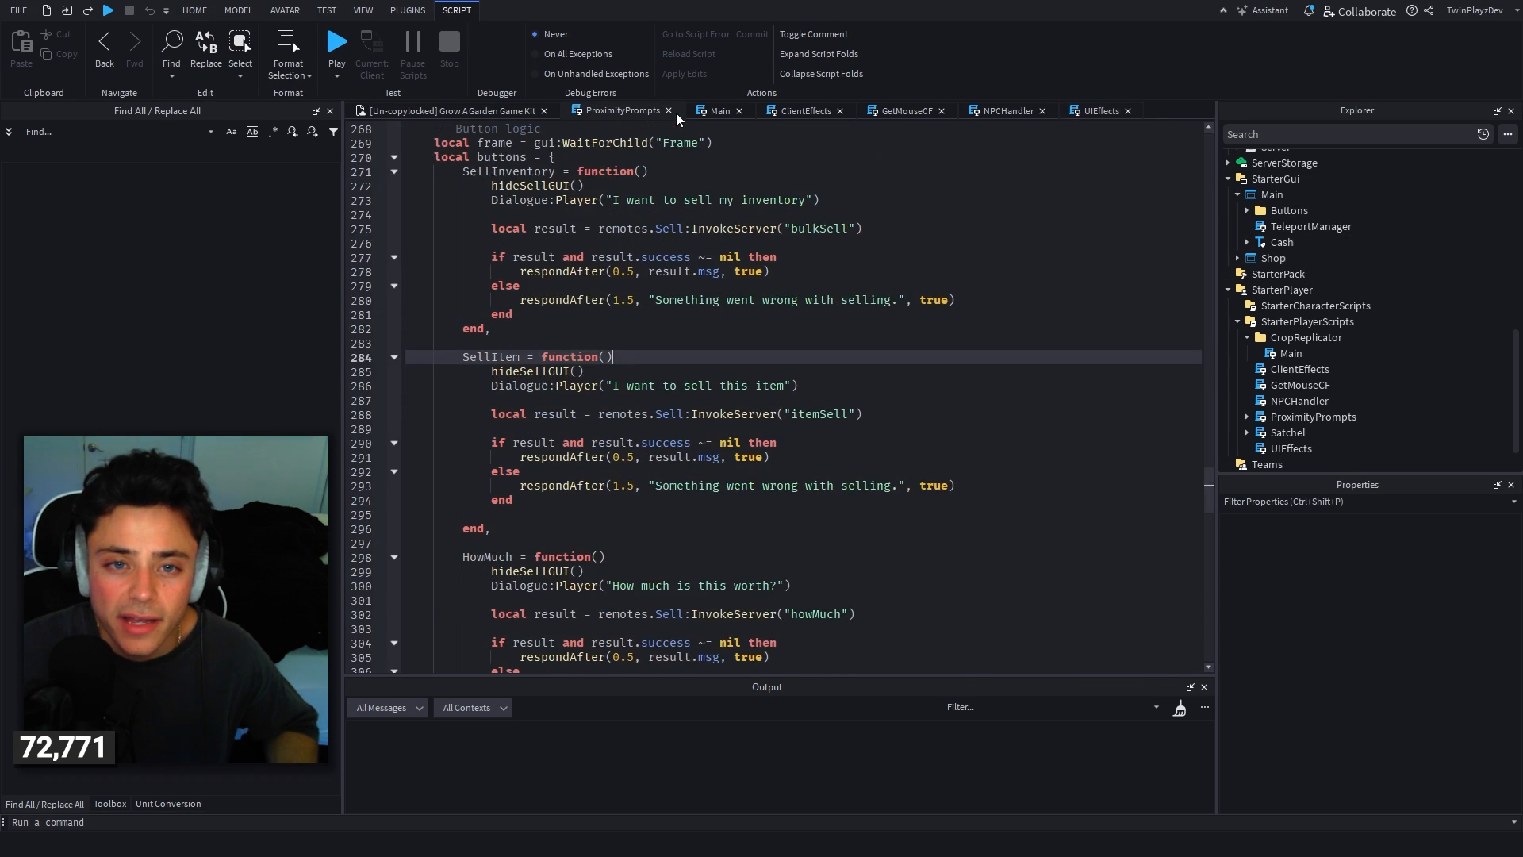
{"action": "left_click", "coordinate": [616, 111]}
{"action": "left_click", "coordinate": [644, 110]}
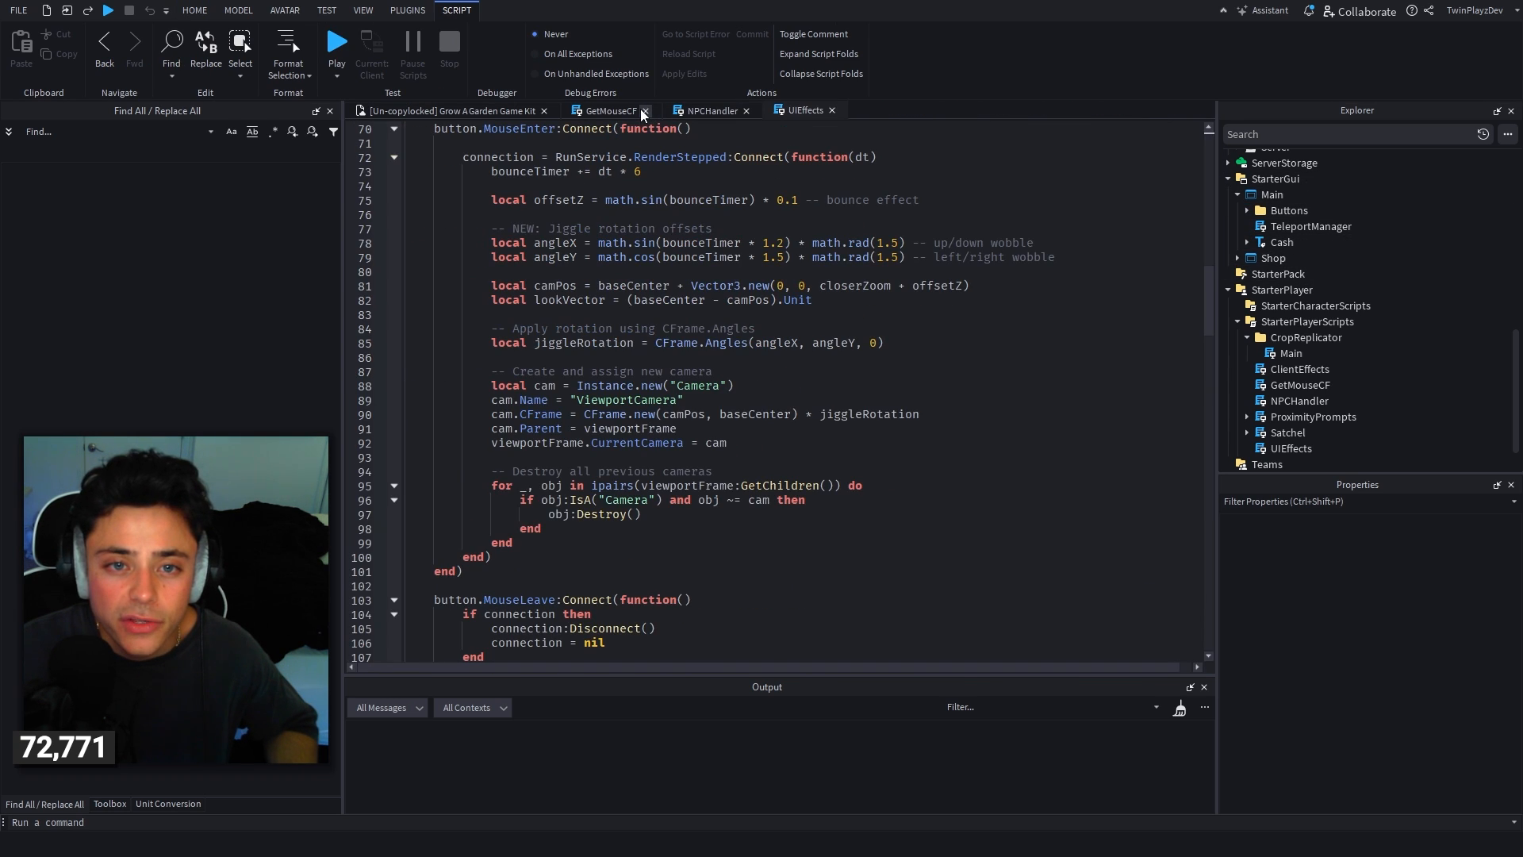
{"action": "left_click", "coordinate": [645, 111]}
{"action": "left_click", "coordinate": [644, 110]}
{"action": "left_click", "coordinate": [630, 110]}
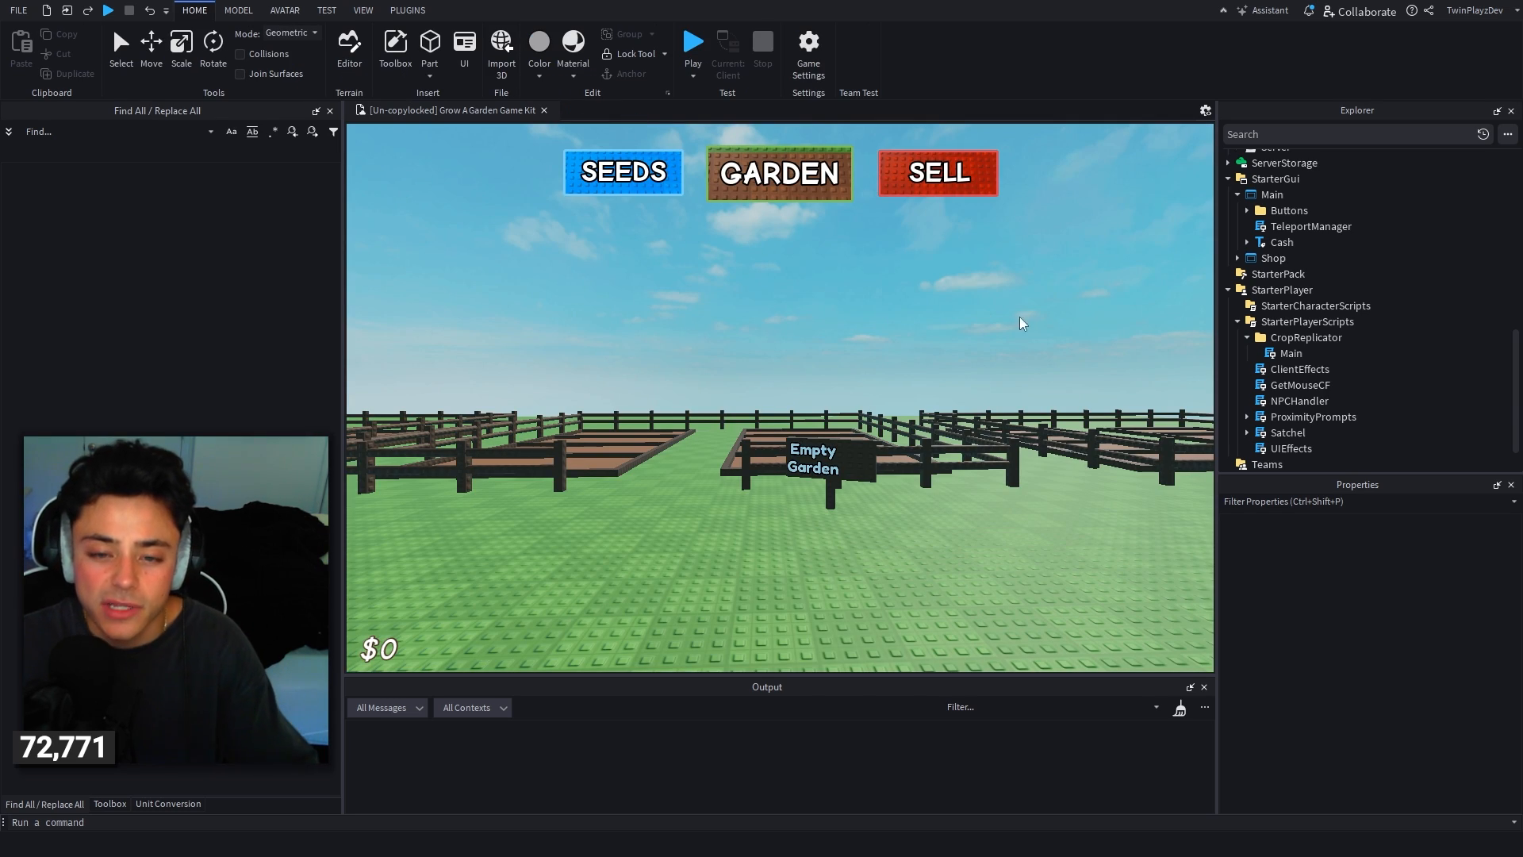
Step: Survey the garden plots and the seed and sell stalls in the 3D view, and look over the Explorer hierarchy
{"action": "right_click_drag", "start_coordinate": [1020, 320], "coordinate": [920, 316]}
{"action": "scroll", "coordinate": [1334, 333], "scroll_direction": "up", "scroll_amount": 10}
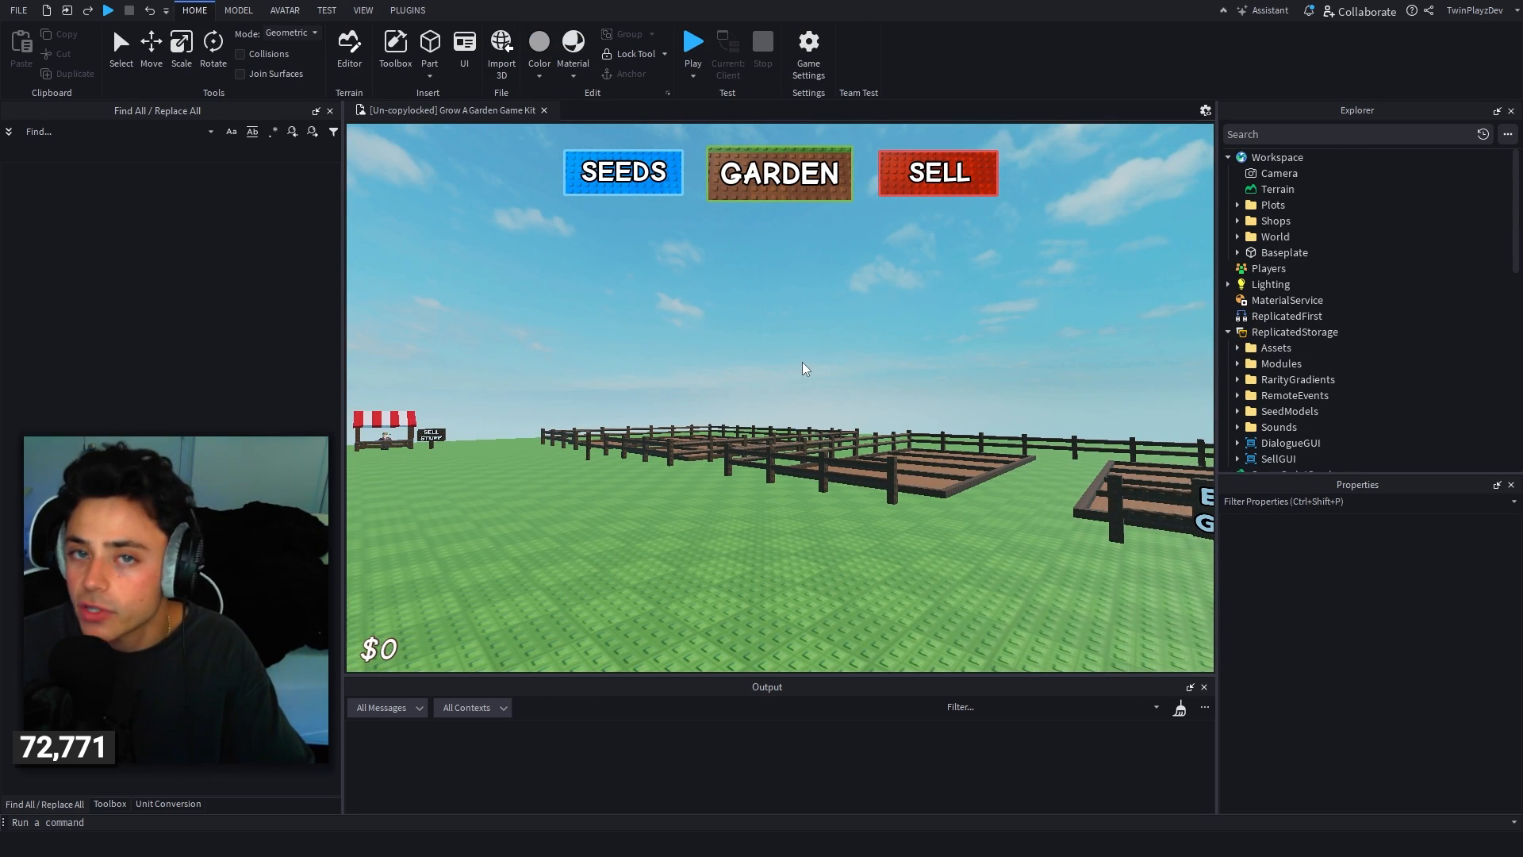
{"action": "right_click_drag", "start_coordinate": [803, 363], "coordinate": [831, 324]}
{"action": "key", "text": "w"}
{"action": "key", "text": "s"}
{"action": "key", "text": "w"}
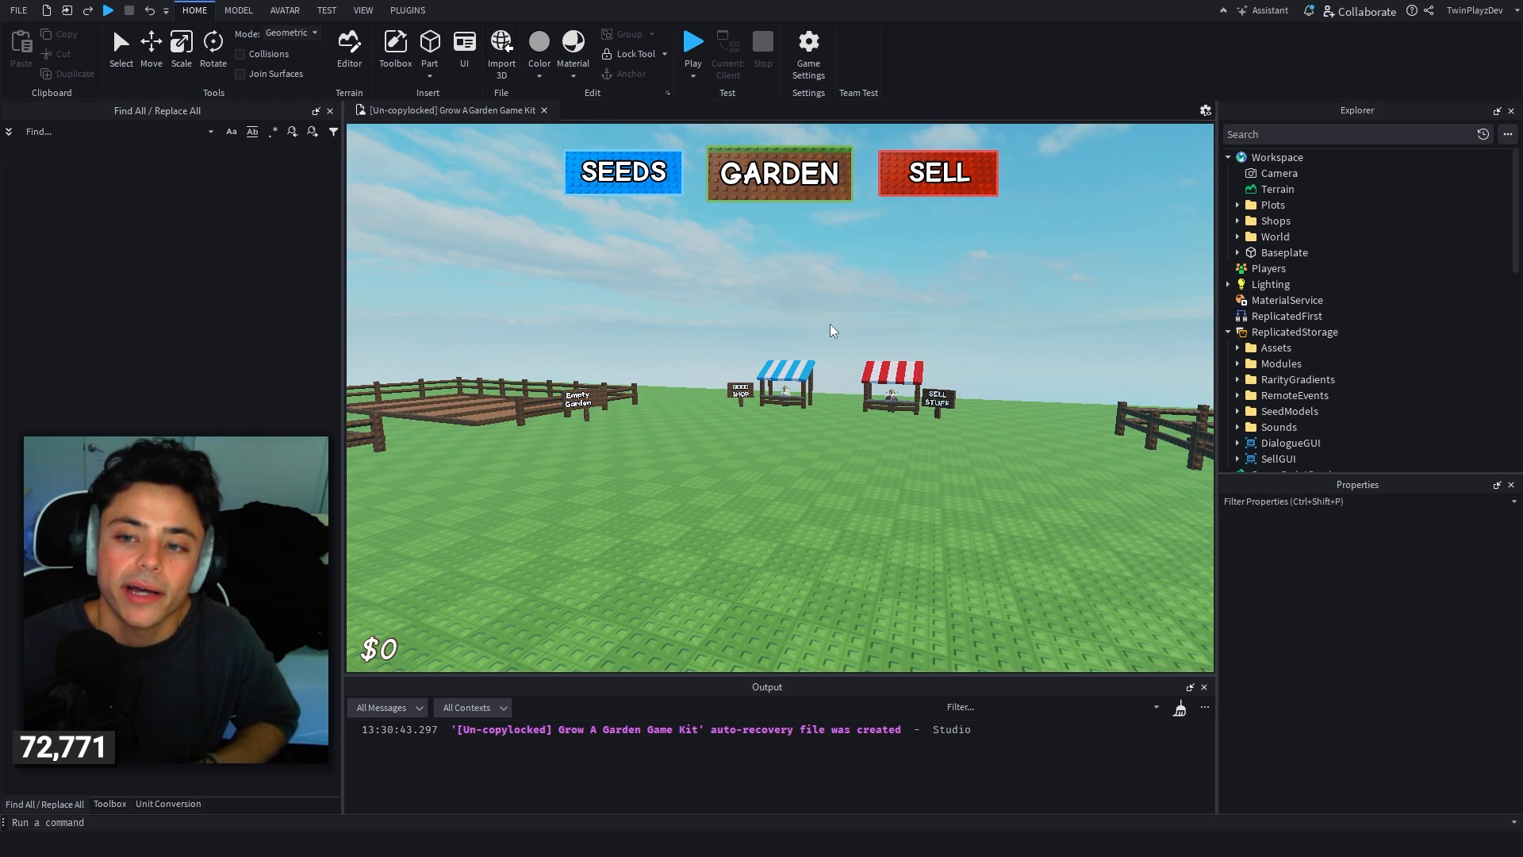
{"action": "scroll", "coordinate": [1467, 332], "scroll_direction": "down", "scroll_amount": 5}
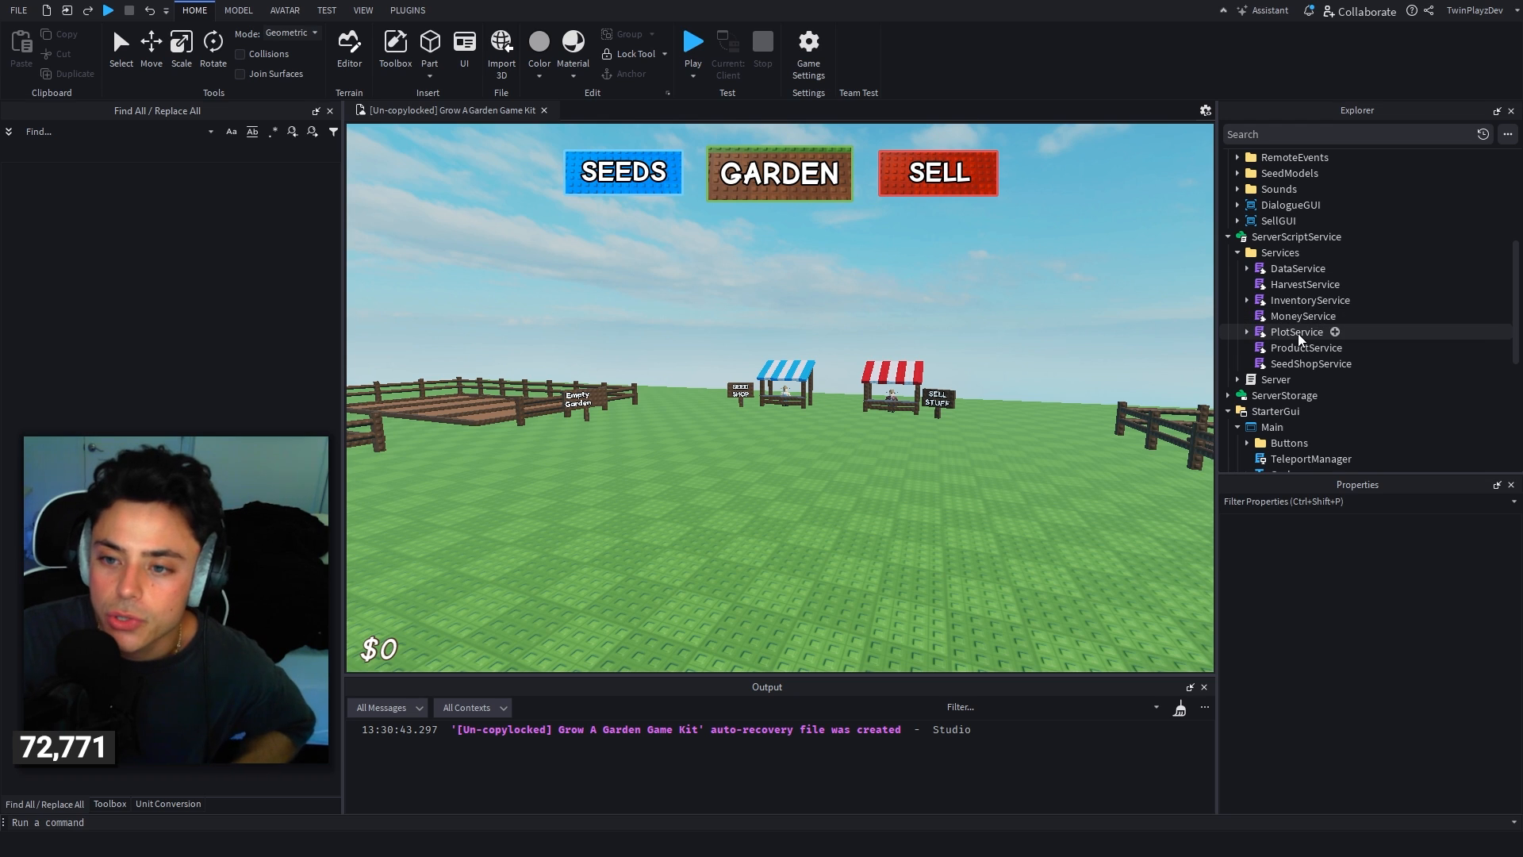
{"action": "scroll", "coordinate": [1348, 341], "scroll_direction": "down", "scroll_amount": 6}
{"action": "scroll", "coordinate": [1432, 405], "scroll_direction": "up", "scroll_amount": 11}
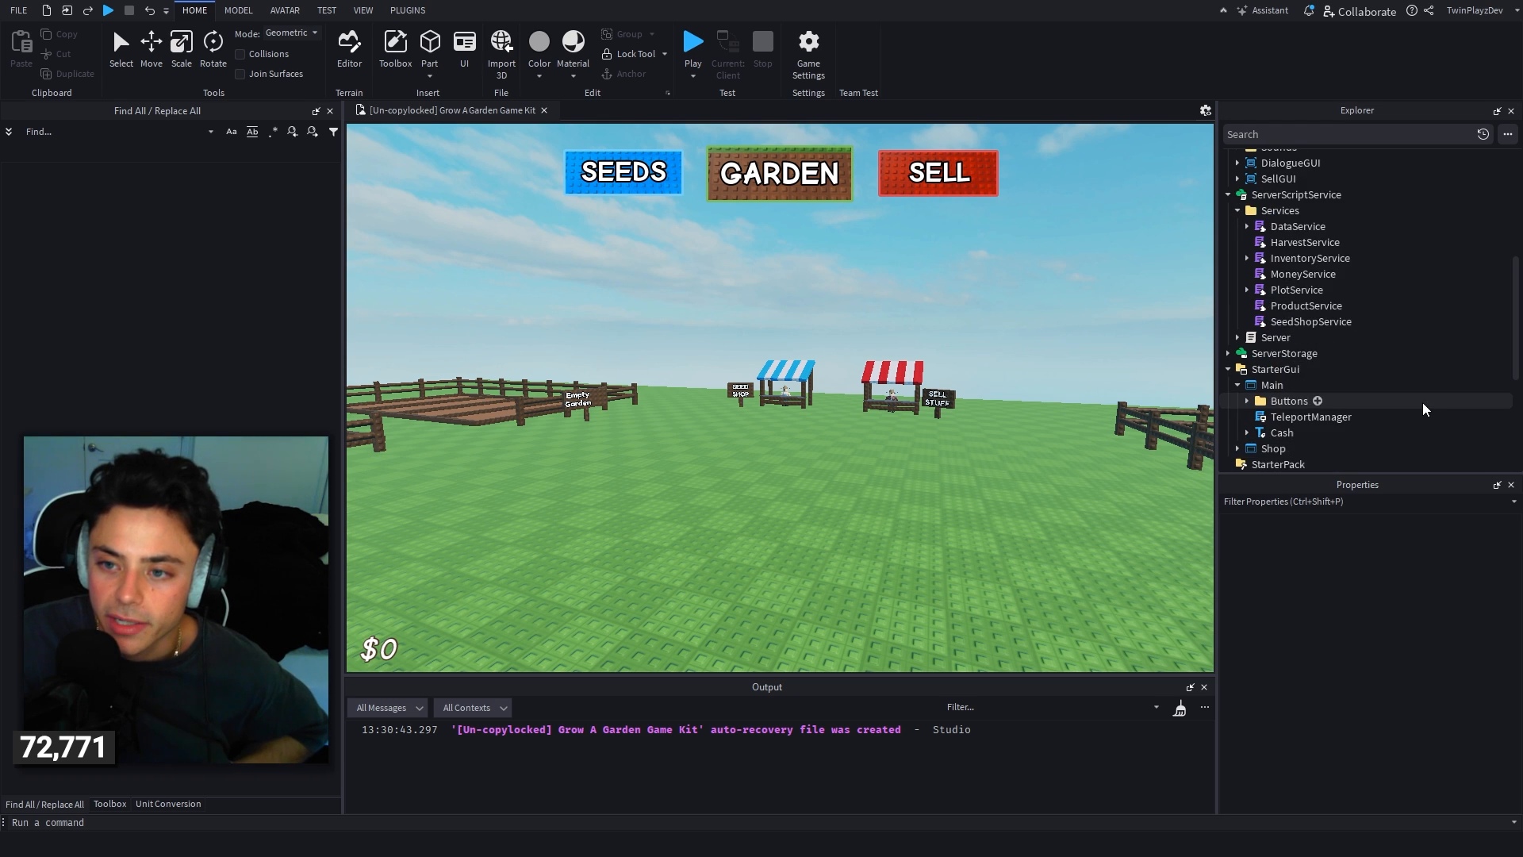